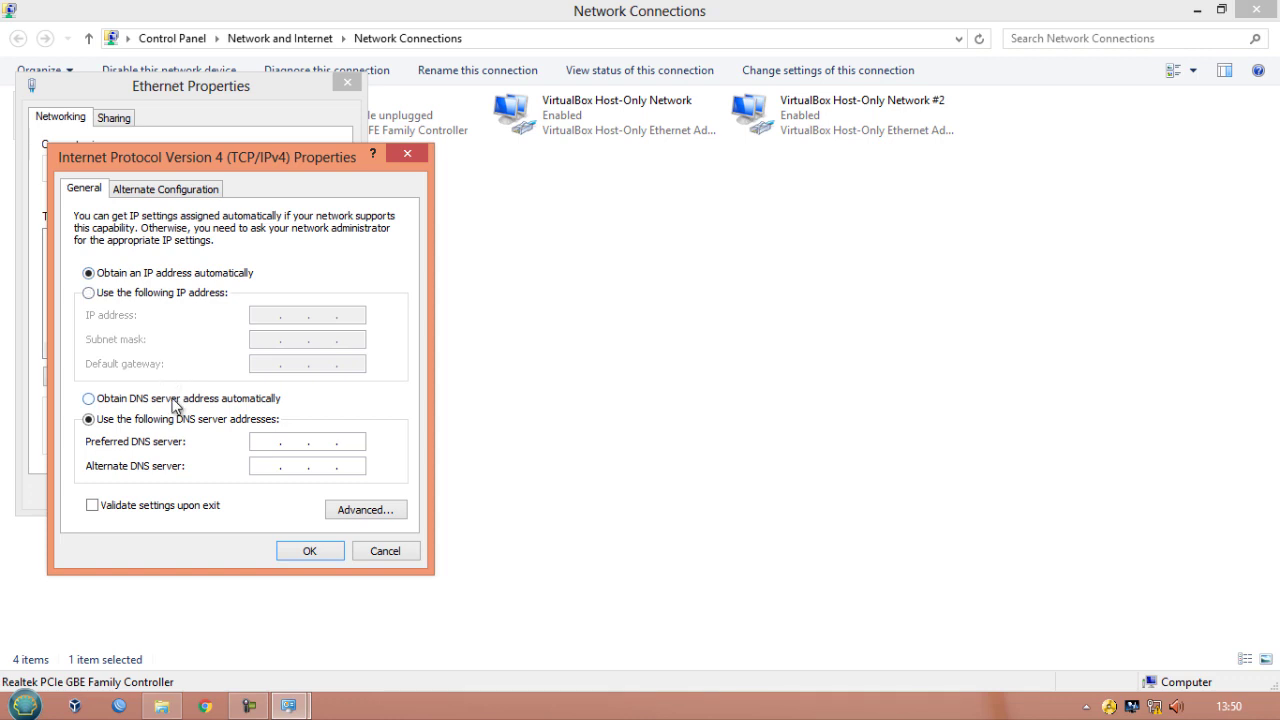
# - Set the Ethernet adapter's IPv4 DNS to obtain the server address automatically and apply both dialogs
pyautogui.click(176, 404)
pyautogui.click(331, 554)
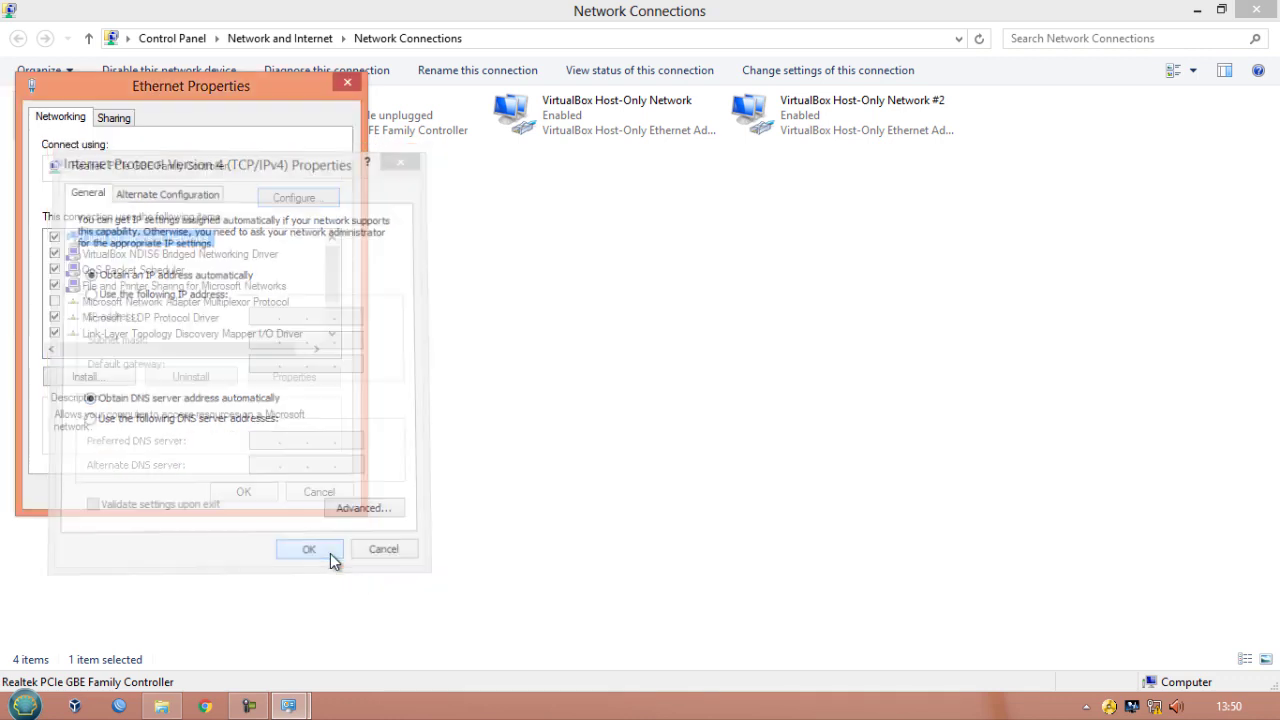
pyautogui.click(246, 495)
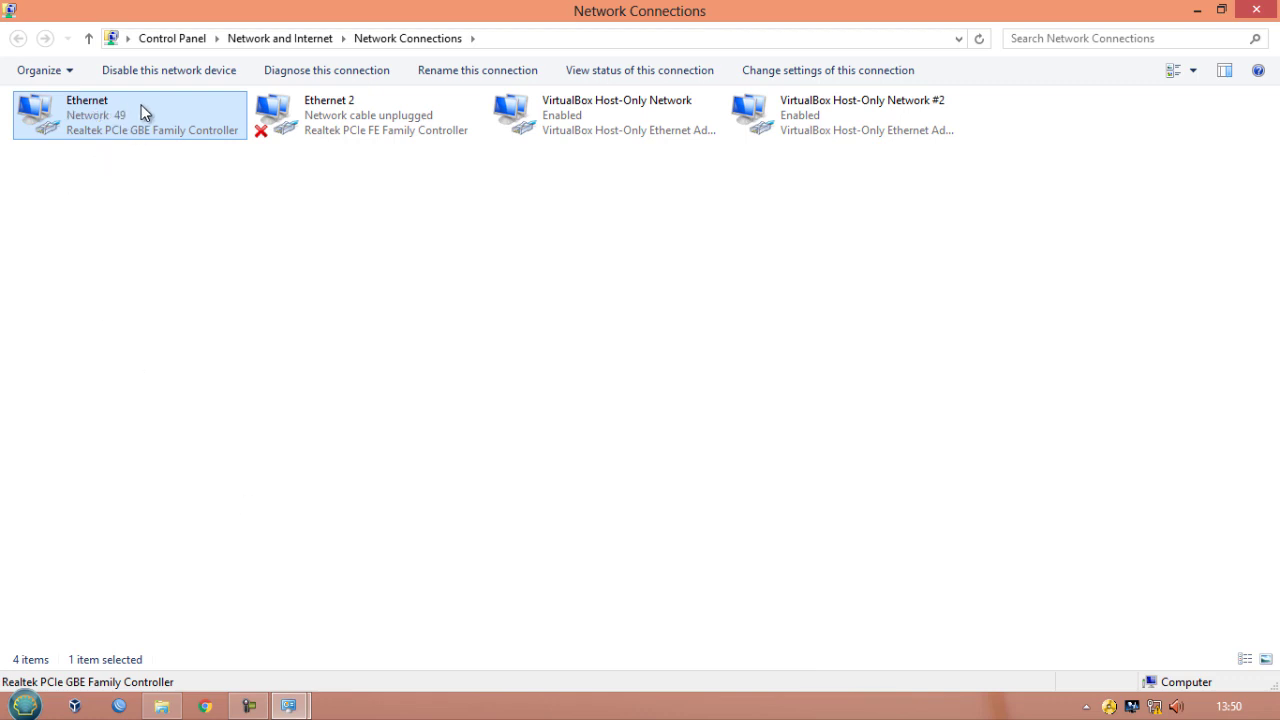
# - Reopen the Ethernet adapter's IPv4 properties to check the settings, closing both dialogs afterwards without changes
pyautogui.rightClick(72, 114)
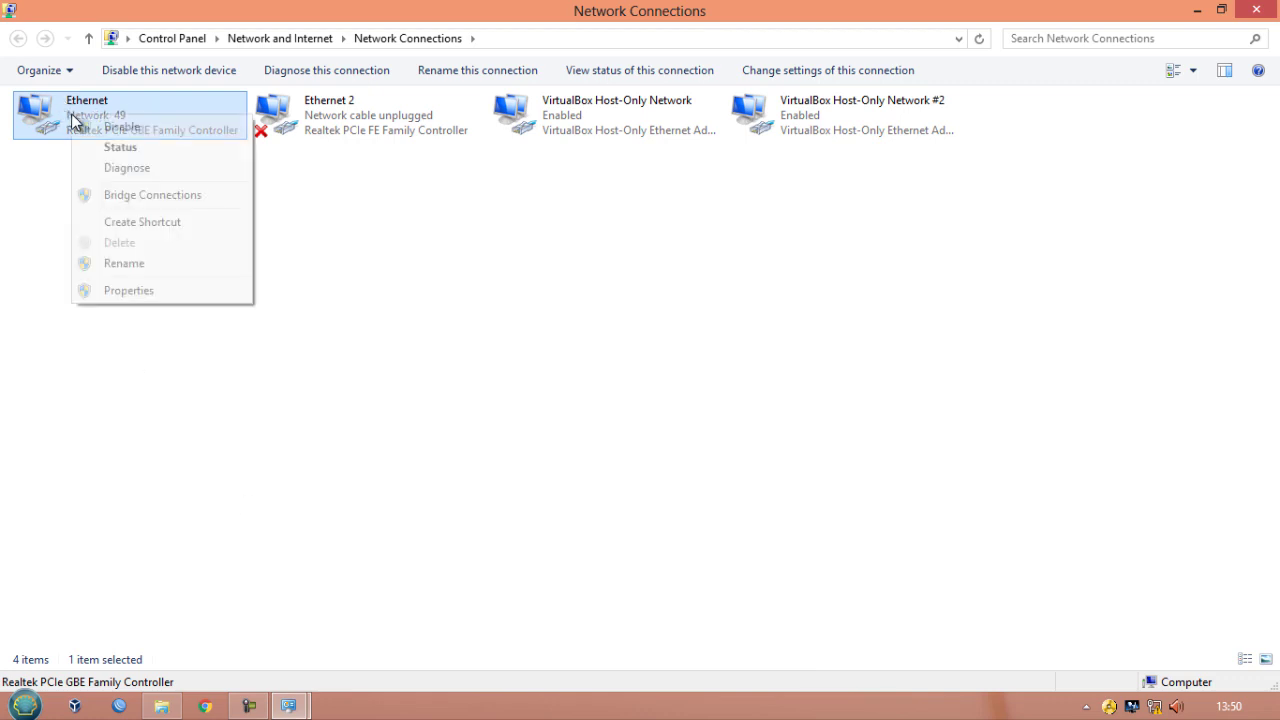
pyautogui.click(192, 292)
pyautogui.scroll(-1, 205, 305)
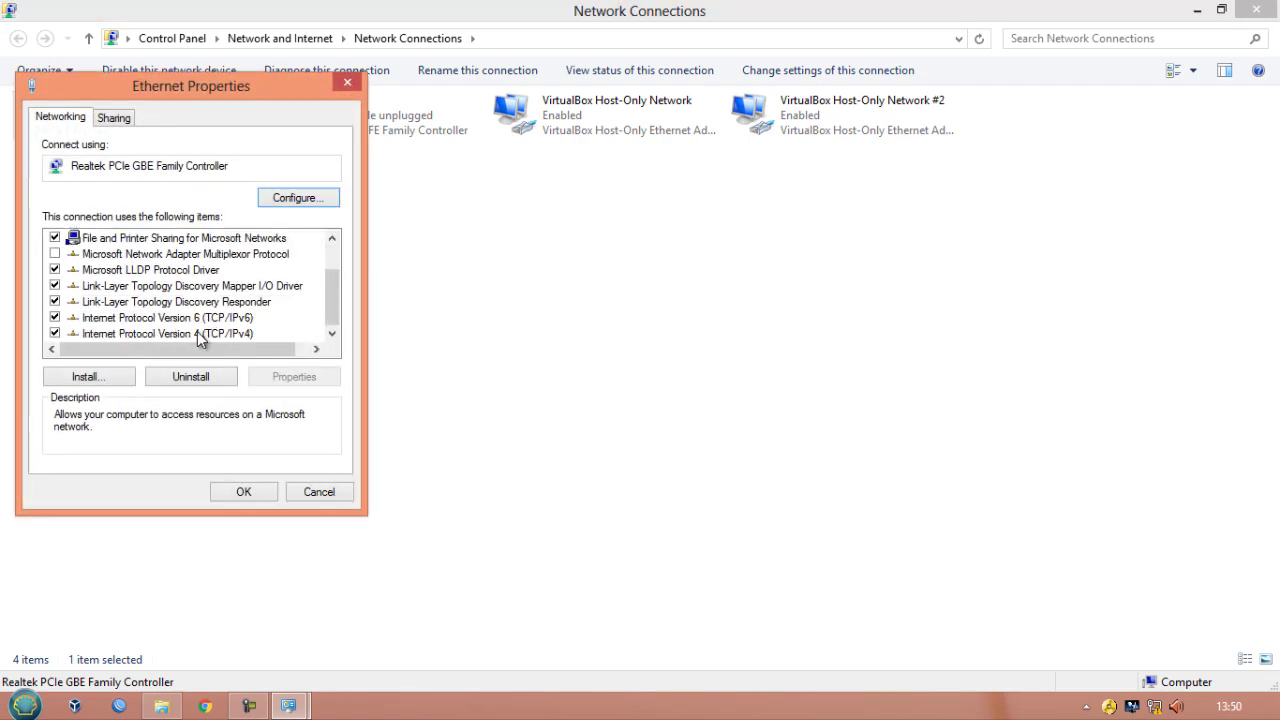
pyautogui.doubleClick(199, 334)
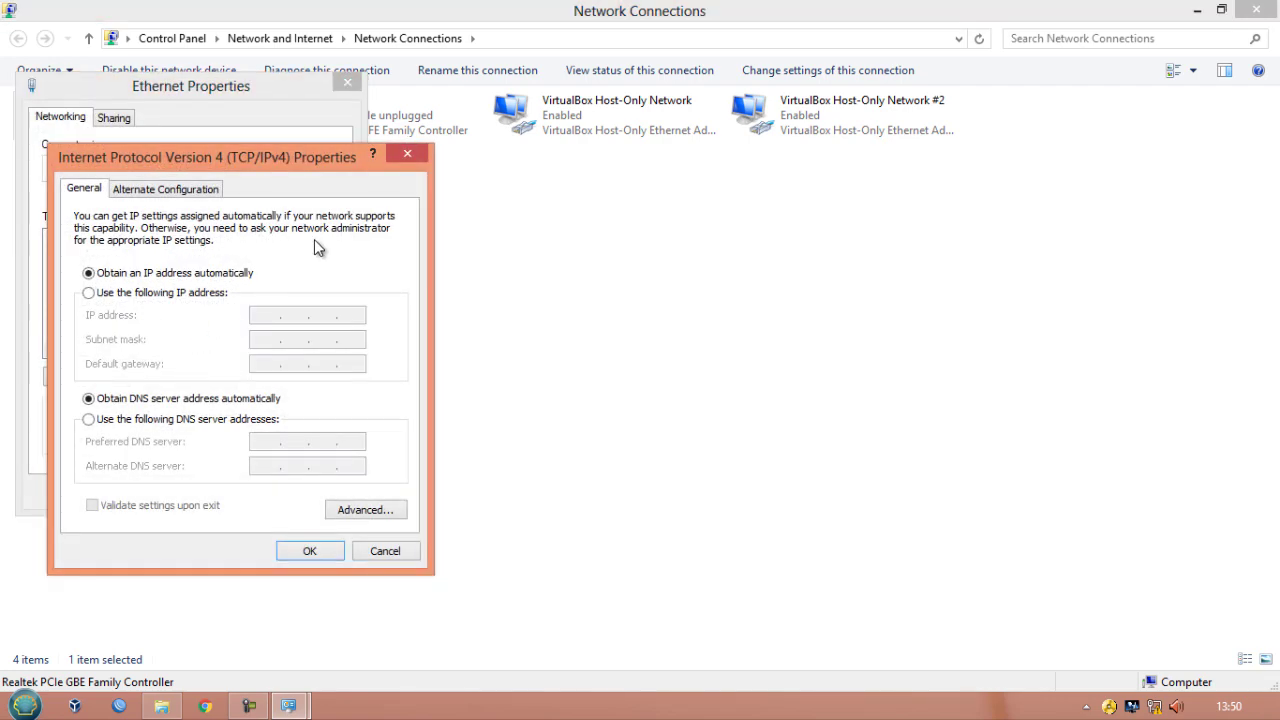
pyautogui.click(401, 152)
pyautogui.click(340, 88)
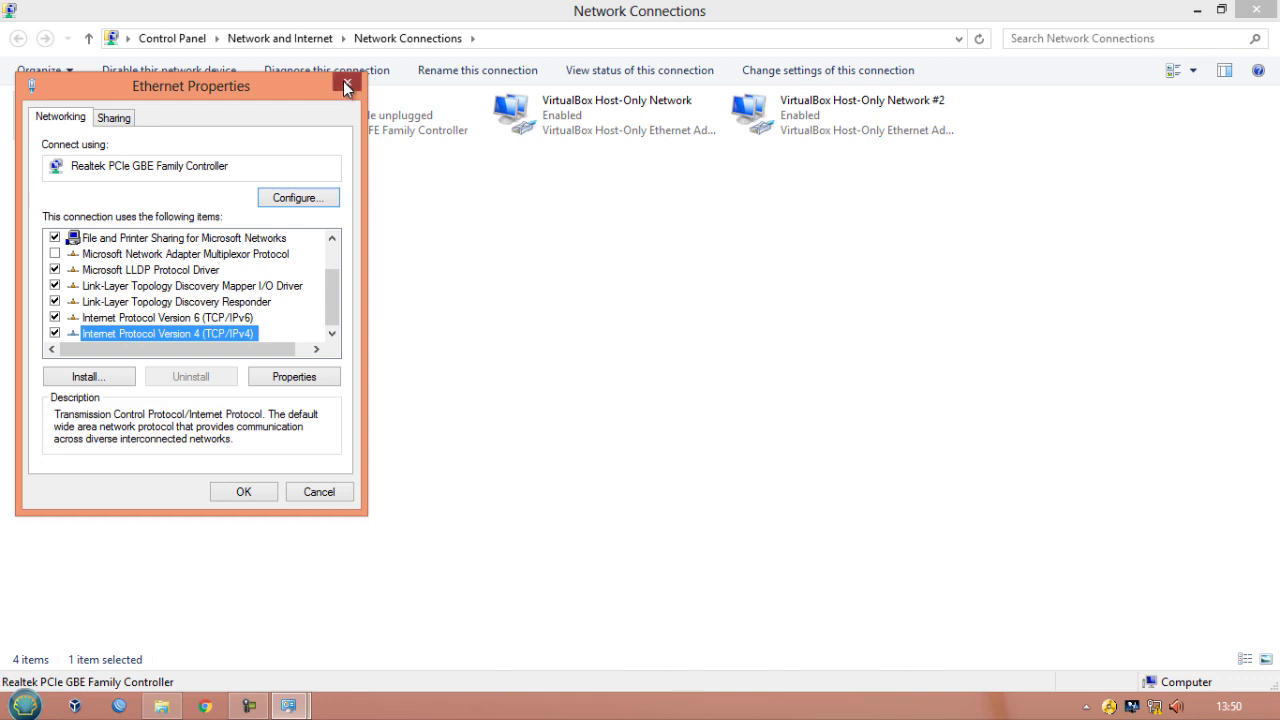
# - Open the Ethernet connection's status details and examine the IPv4 address, gateway, DHCP and DNS server entries
pyautogui.rightClick(128, 128)
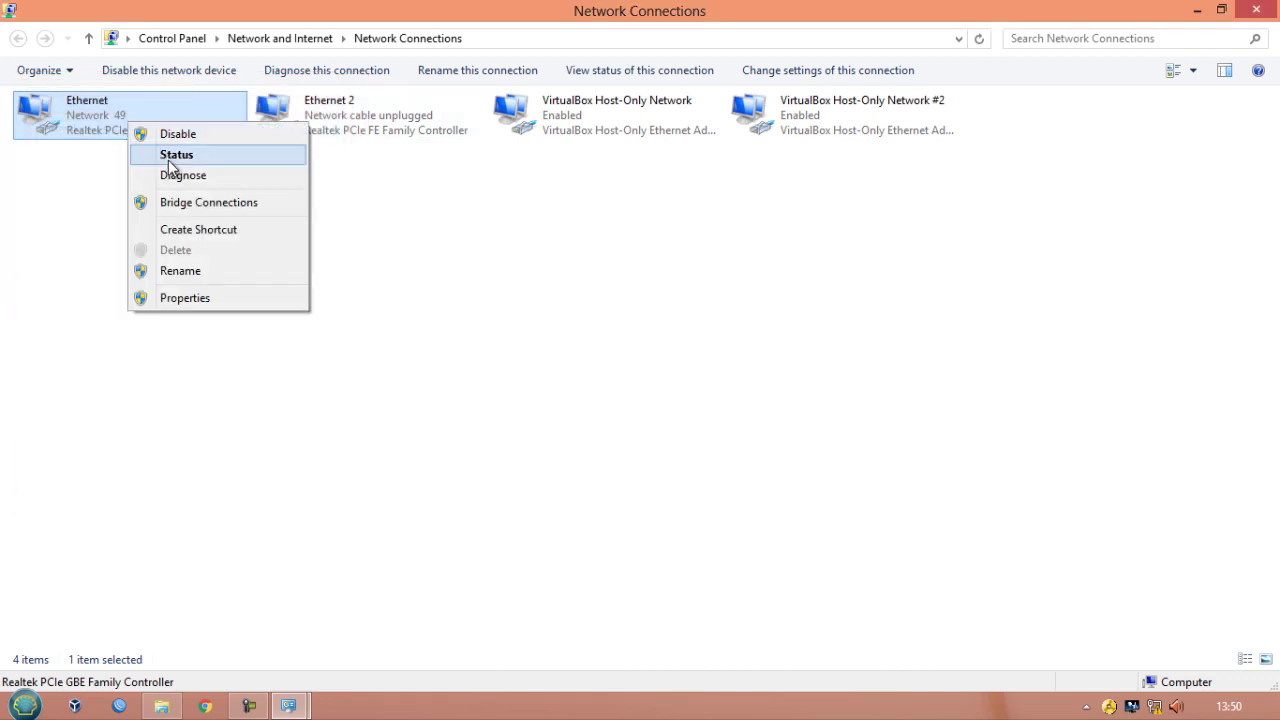
pyautogui.click(168, 160)
pyautogui.click(540, 343)
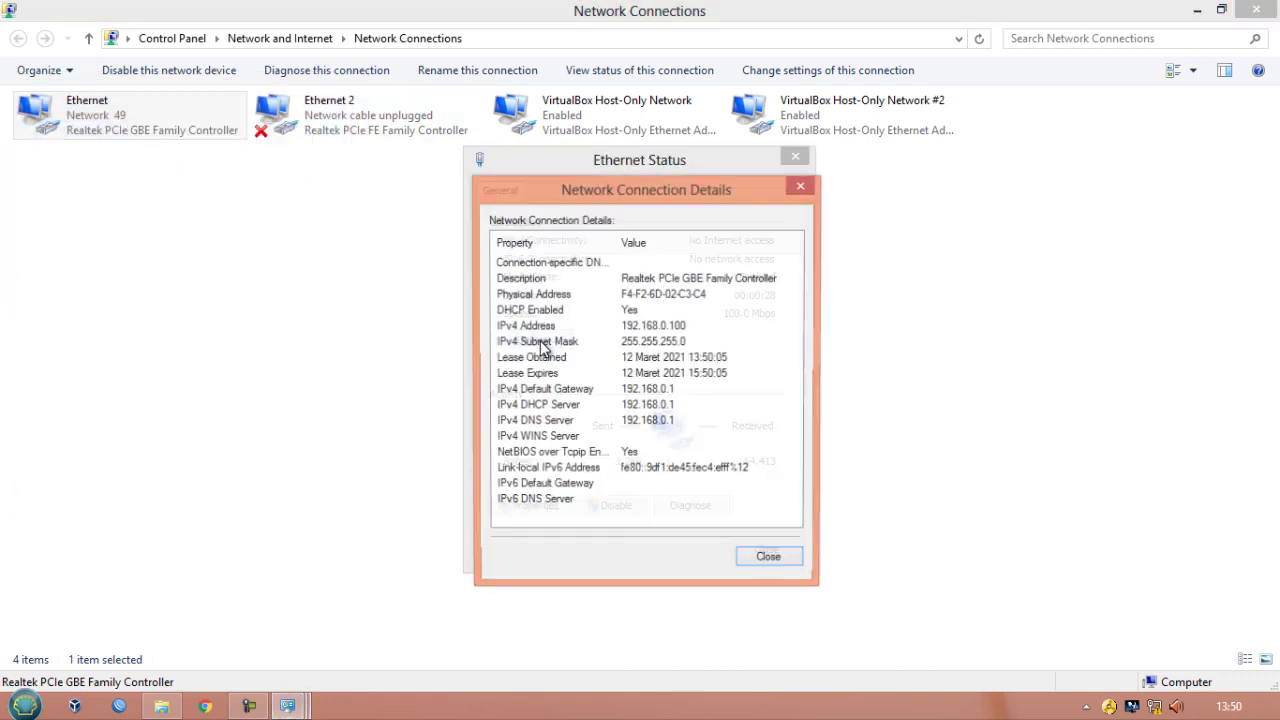
pyautogui.click(655, 326)
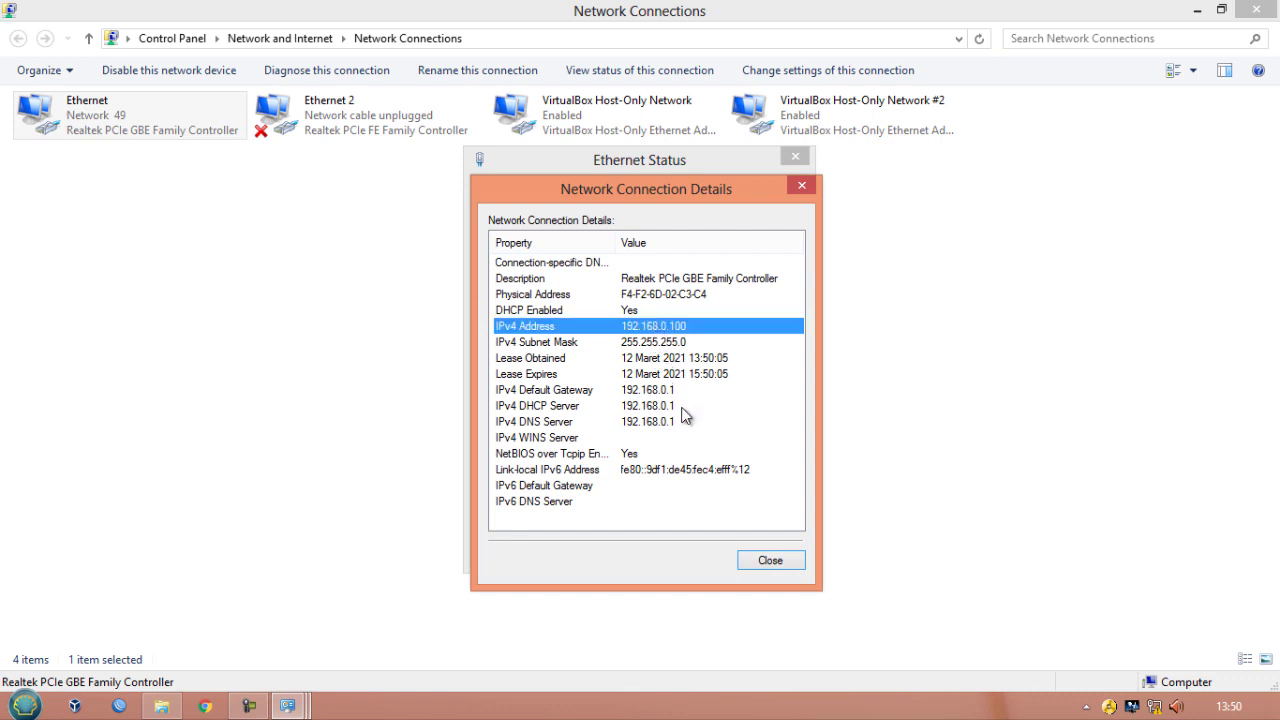
pyautogui.click(650, 422)
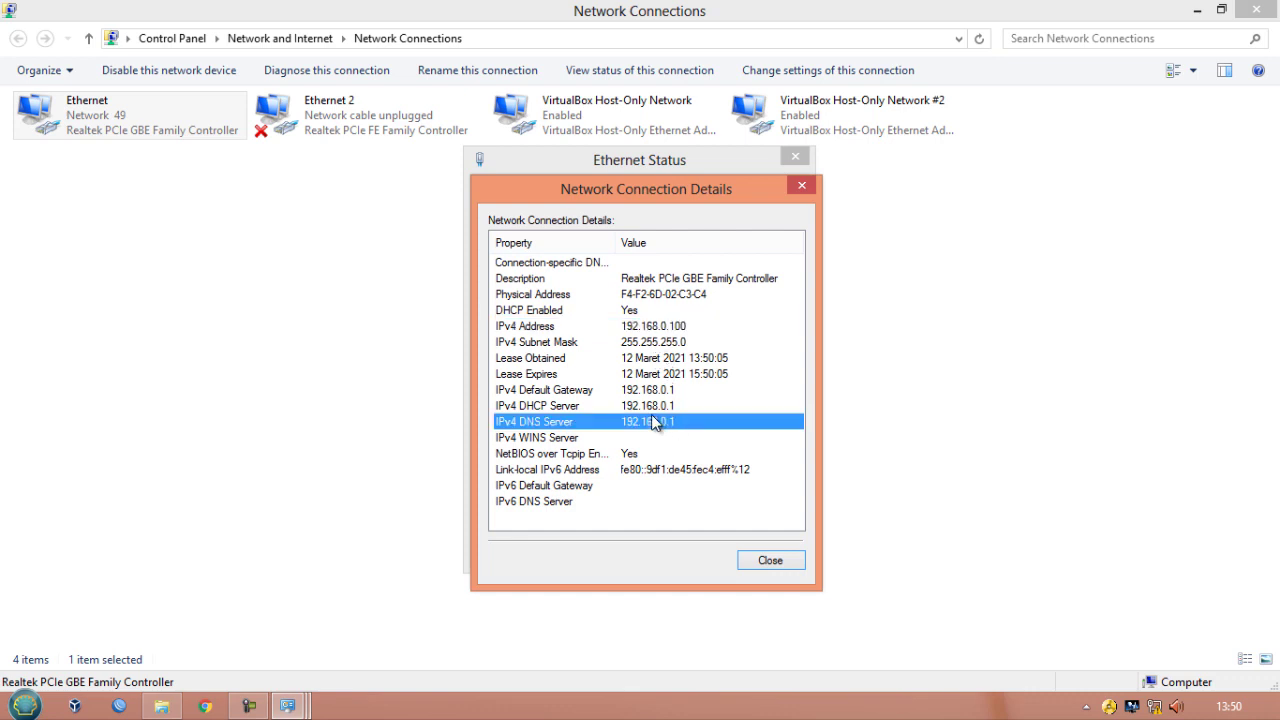
pyautogui.click(651, 409)
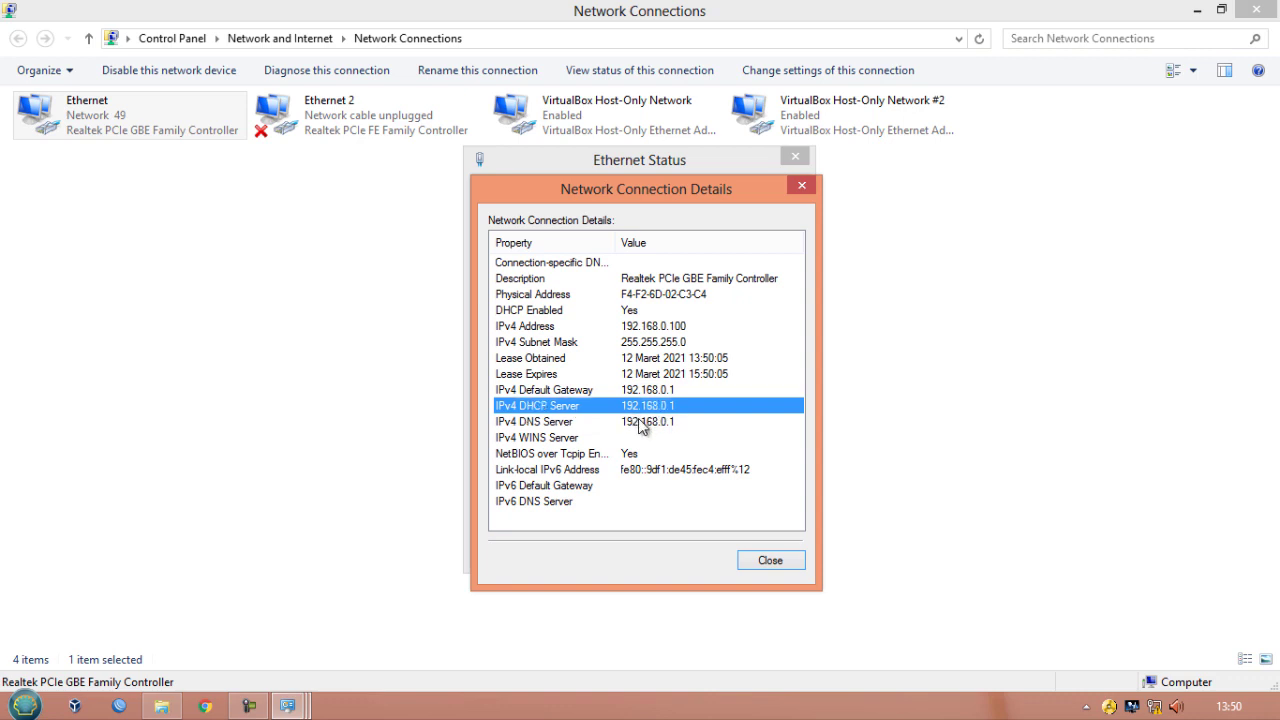
pyautogui.click(639, 423)
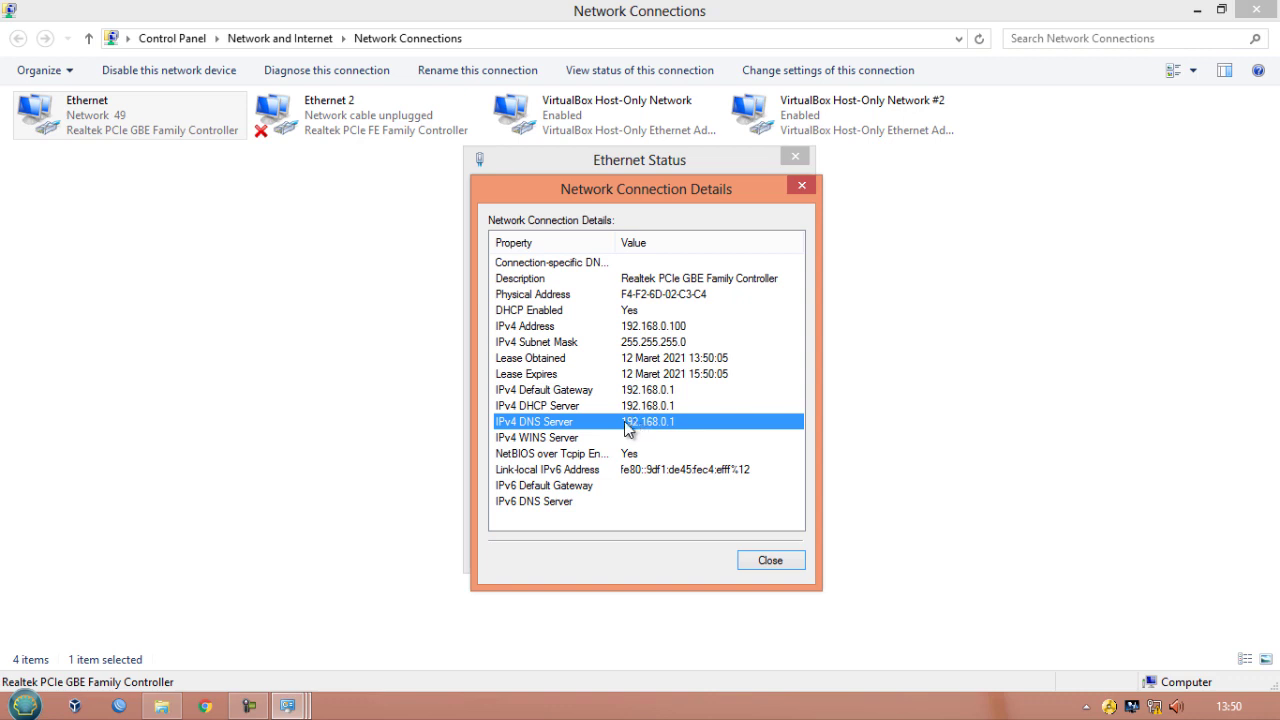
# - Open the browser and go to the router's address 192.168.0.1
pyautogui.click(205, 706)
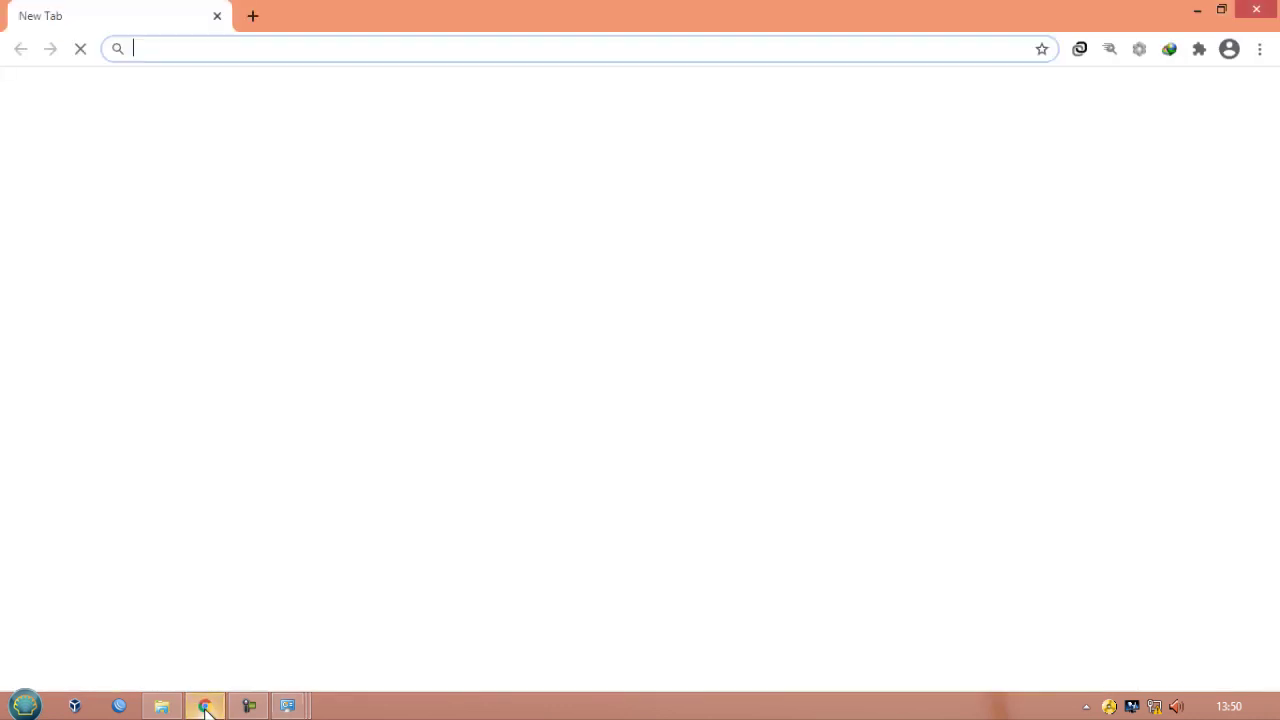
pyautogui.click(261, 56)
pyautogui.write('192')
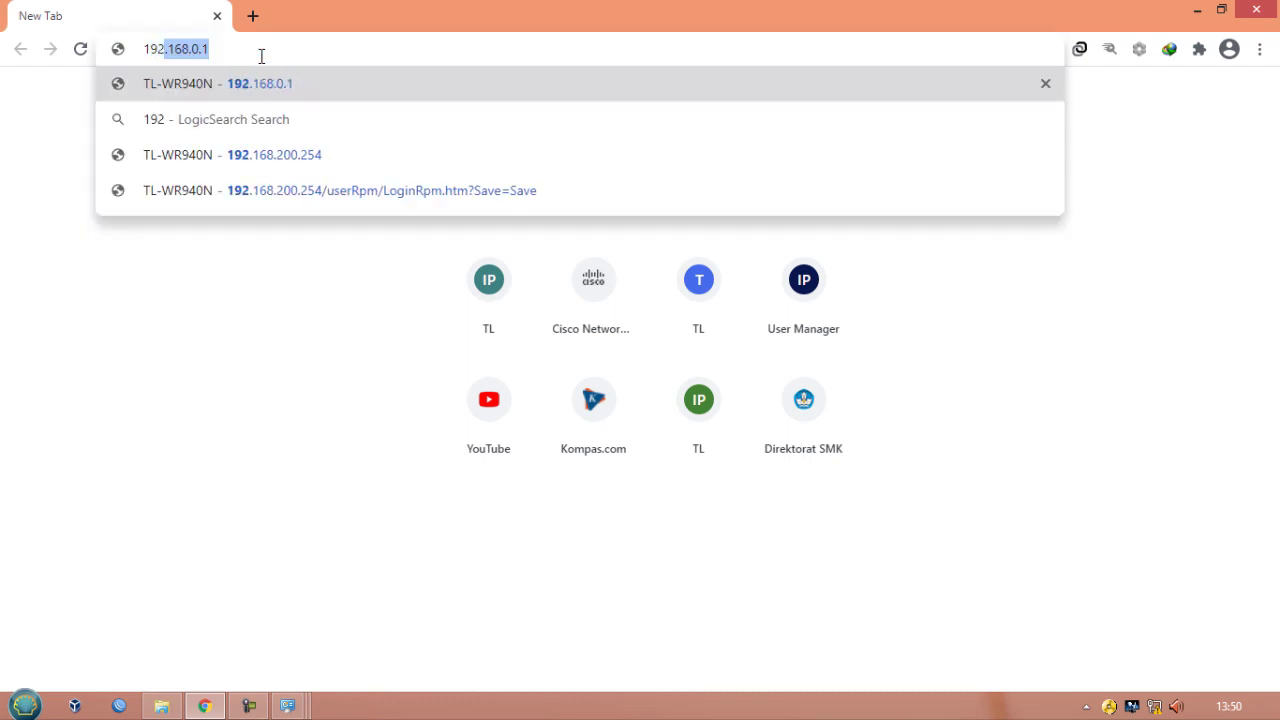
pyautogui.write('.168.')
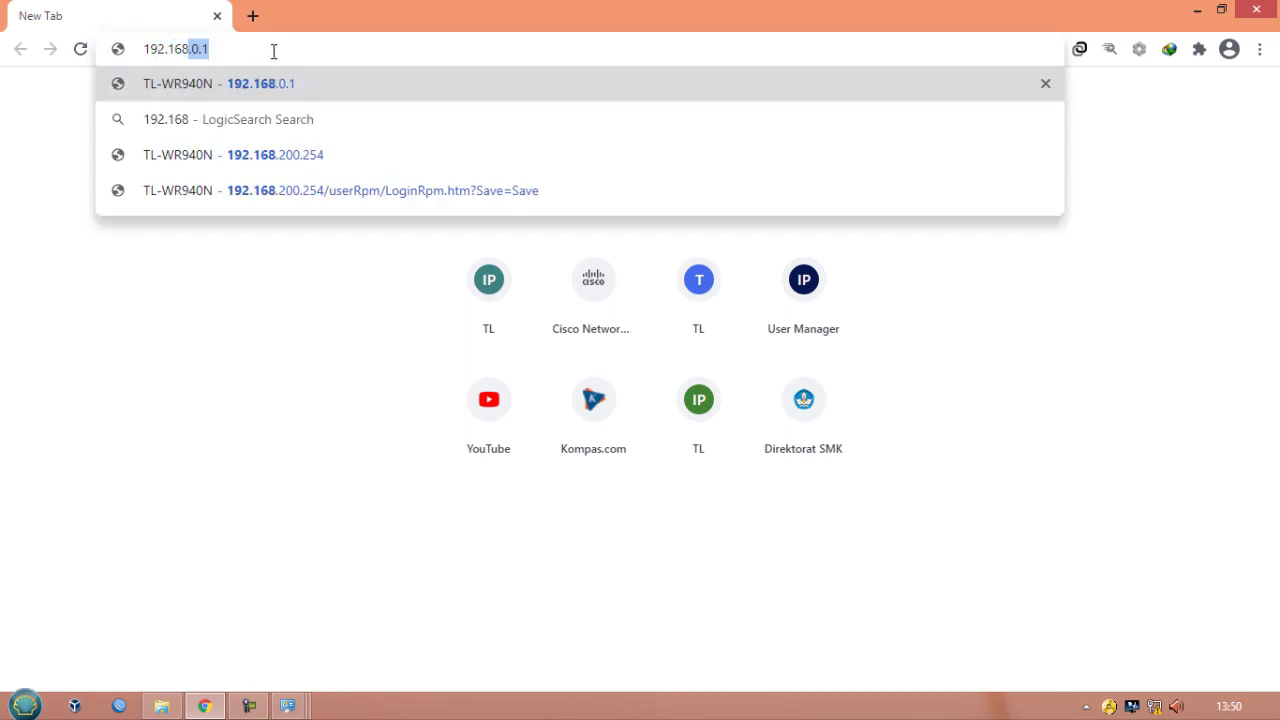
pyautogui.write('0.1')
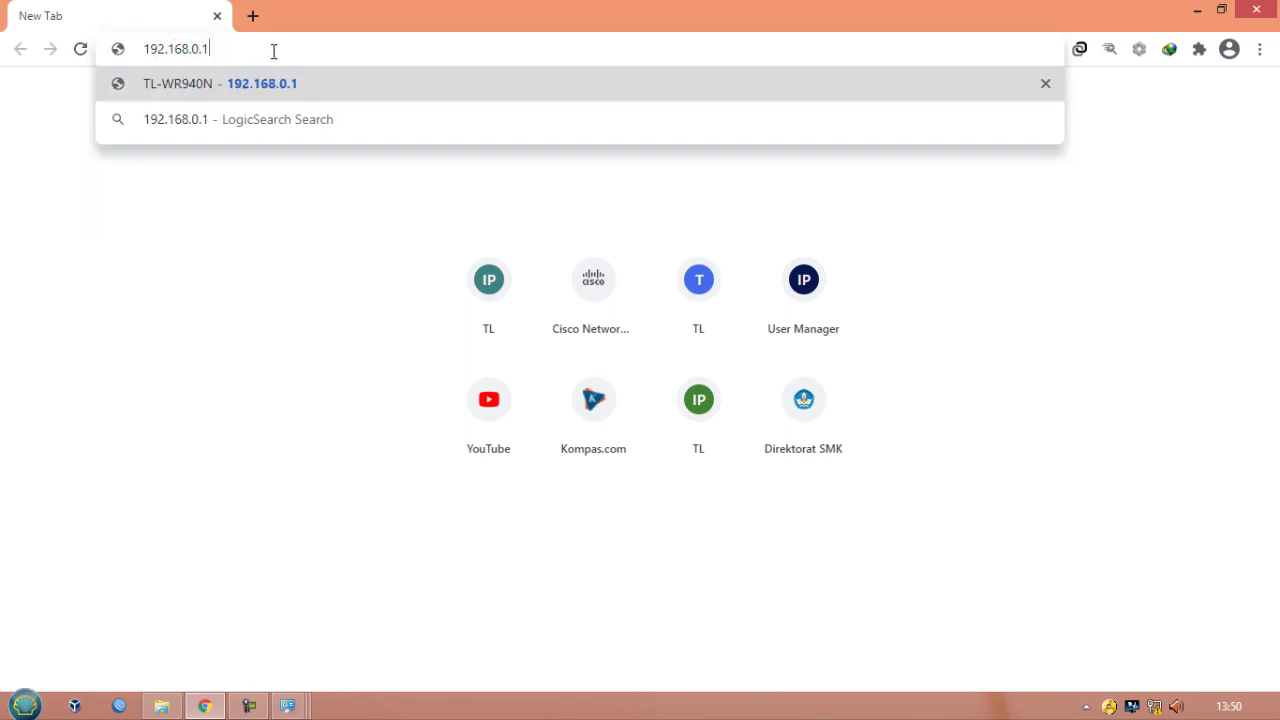
pyautogui.press('Return')
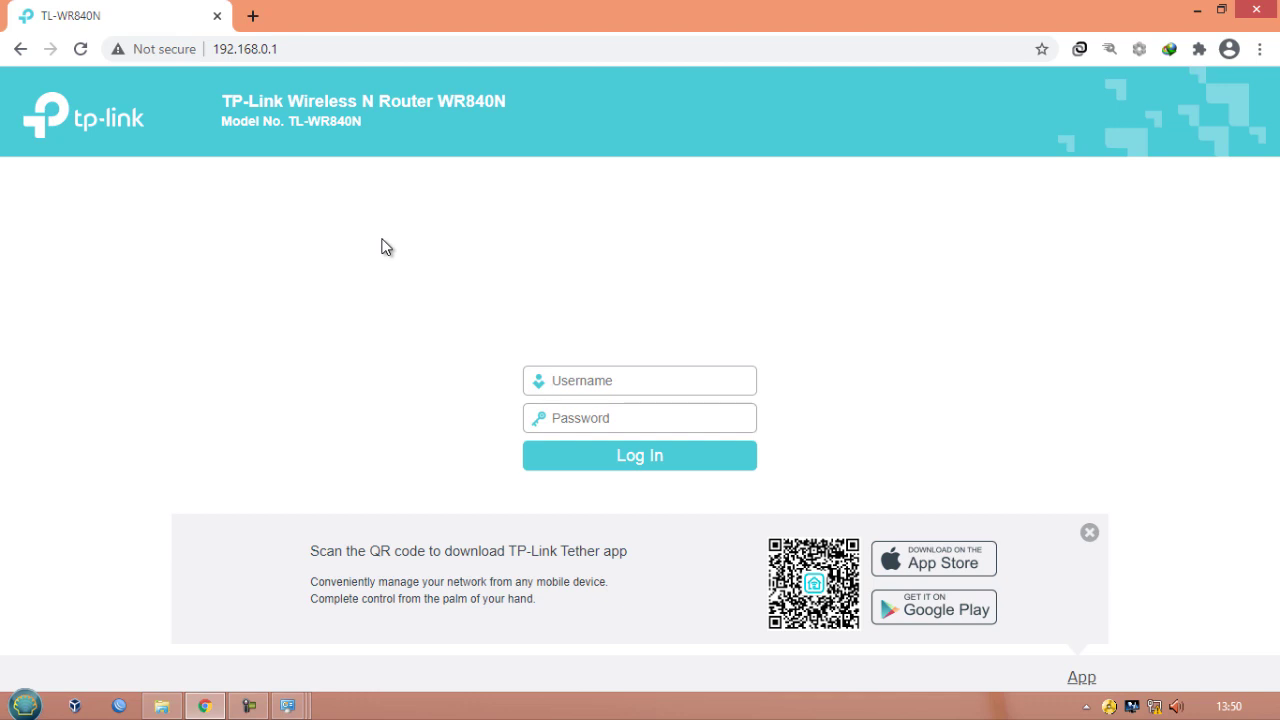
# - Log in to the router's web interface with username admin and the account password
pyautogui.press('Return')
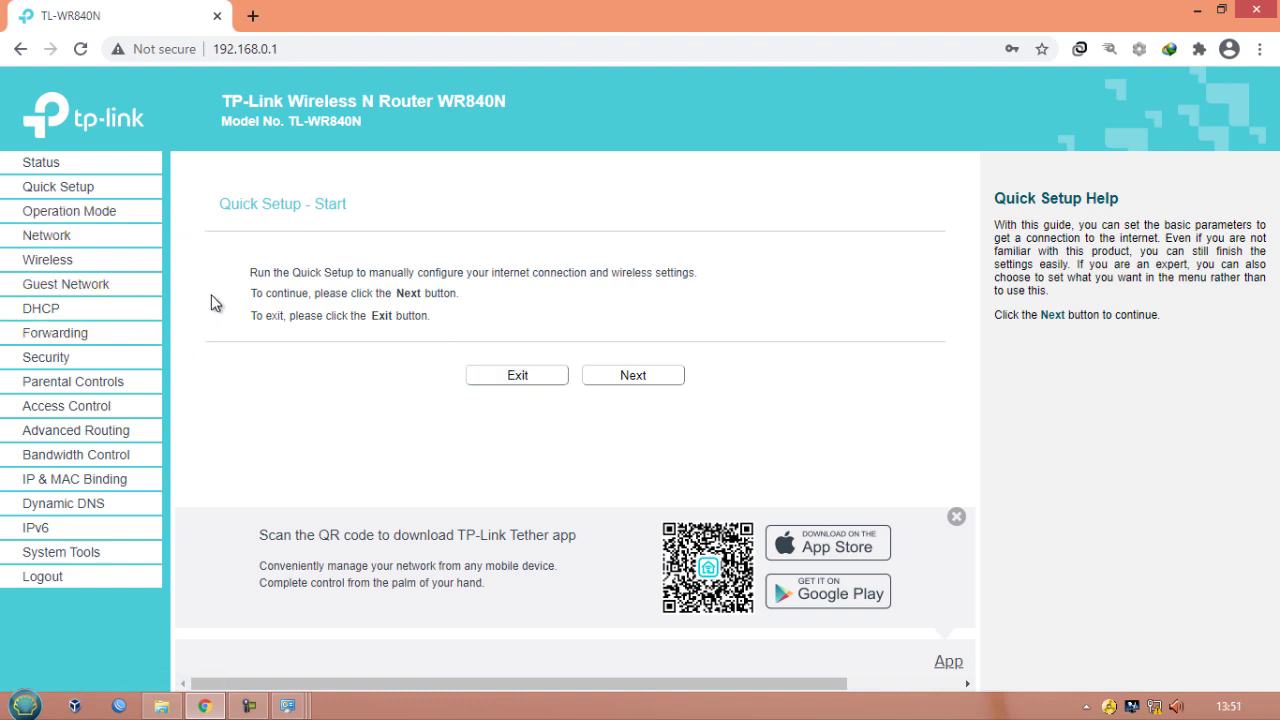
# - Set the router's LAN IP address to 192.168.200.254, save, and confirm the reboot
pyautogui.click(47, 245)
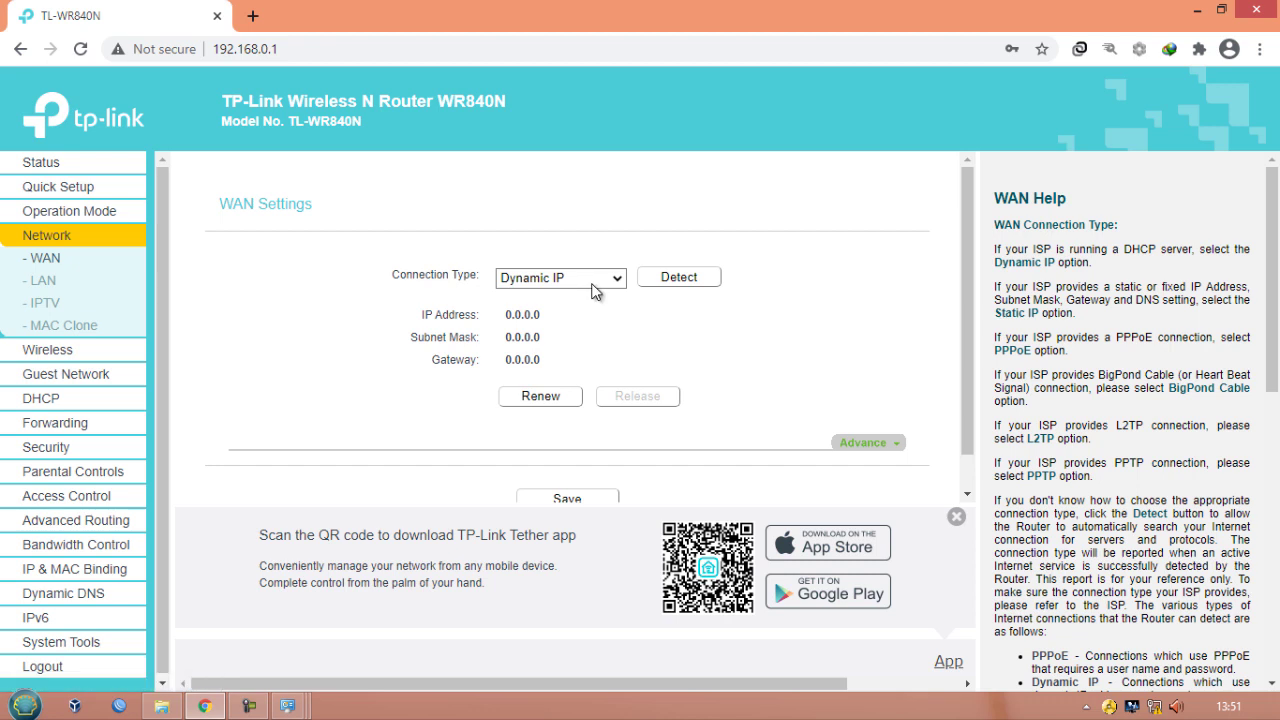
pyautogui.click(46, 283)
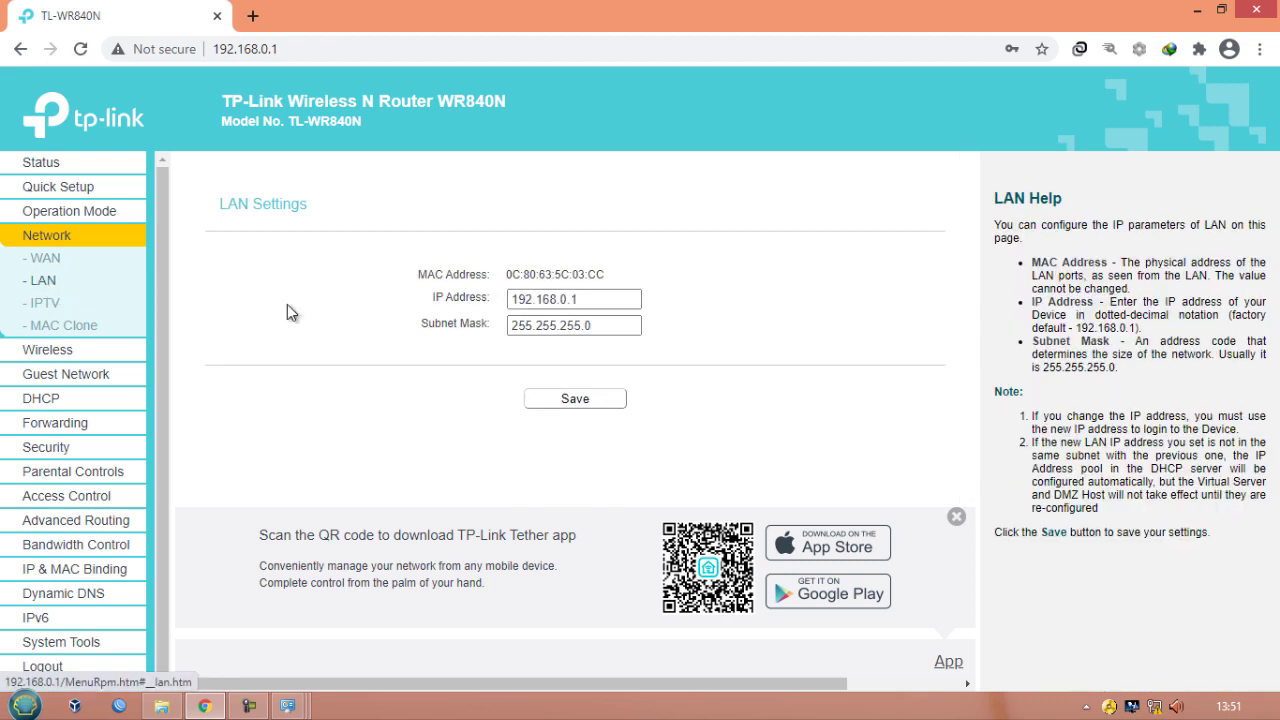
pyautogui.click(570, 299)
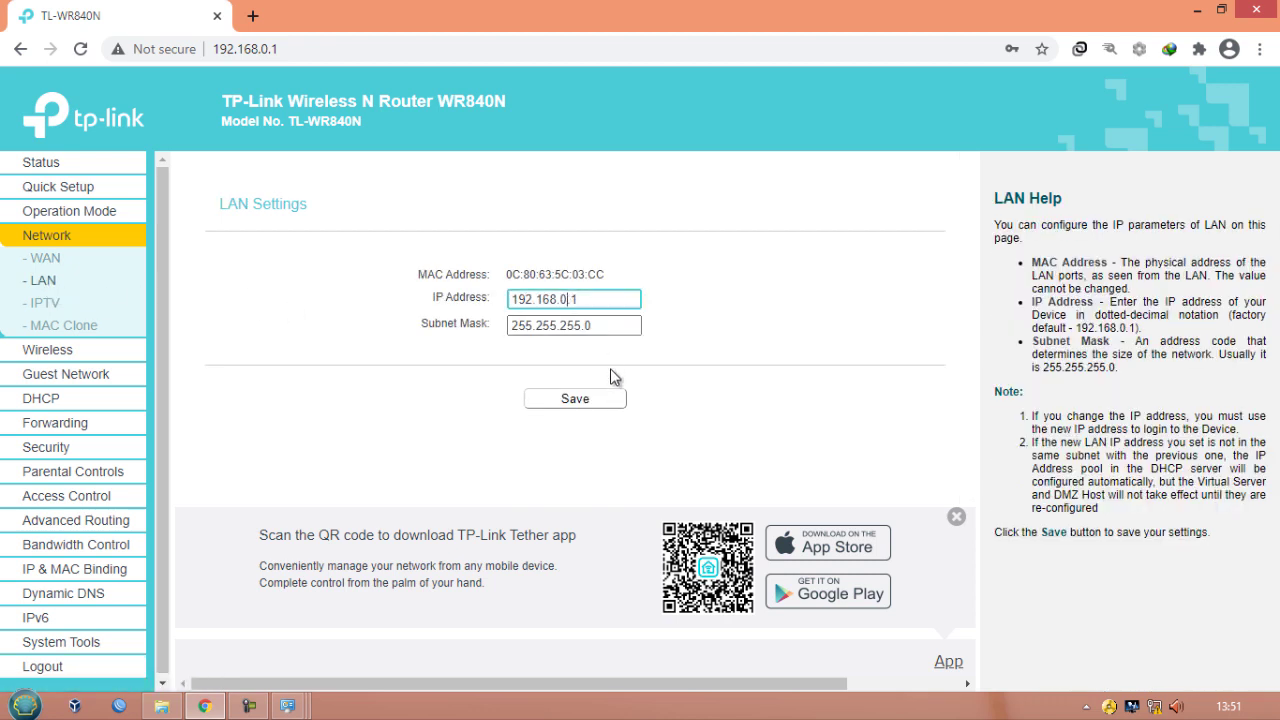
pyautogui.press('BackSpace')
pyautogui.write('200')
pyautogui.press('End')
pyautogui.press('BackSpace')
pyautogui.write('254')
pyautogui.click(588, 398)
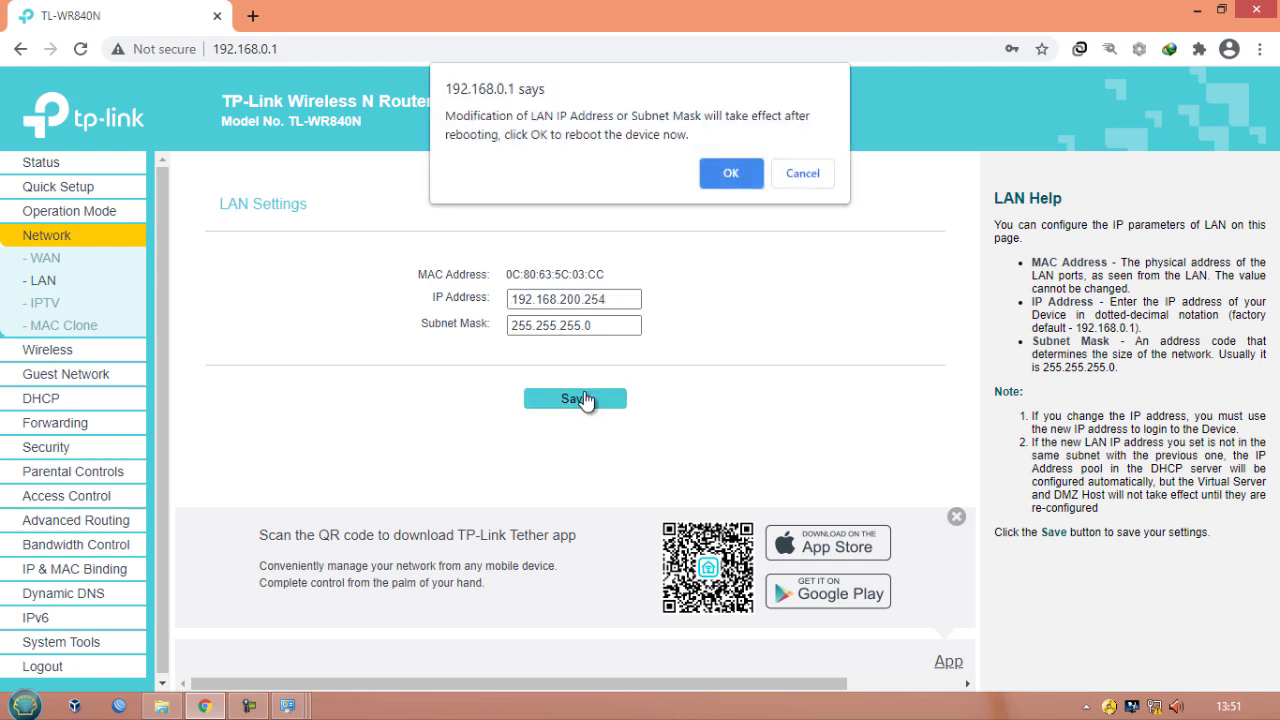
pyautogui.click(717, 175)
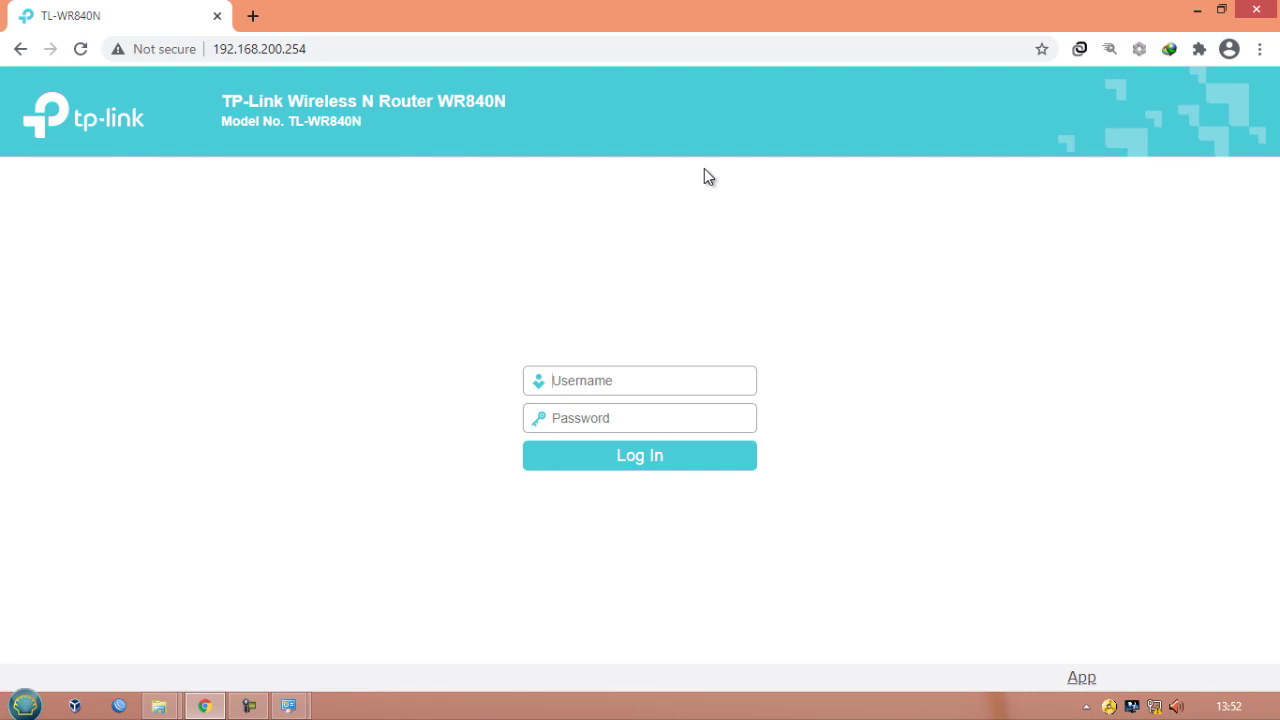
# - Log in again at the new router address with username admin and the account password
pyautogui.write('admin')
pyautogui.press('Tab')
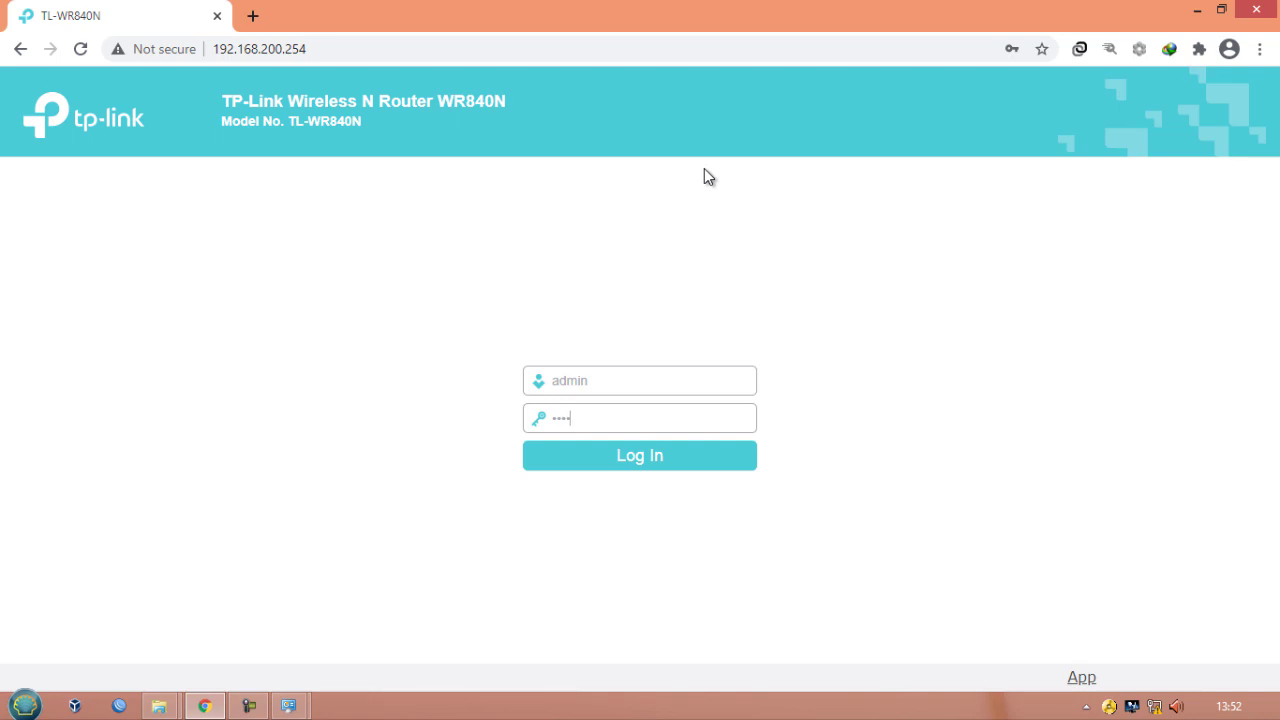
pyautogui.press('Return')
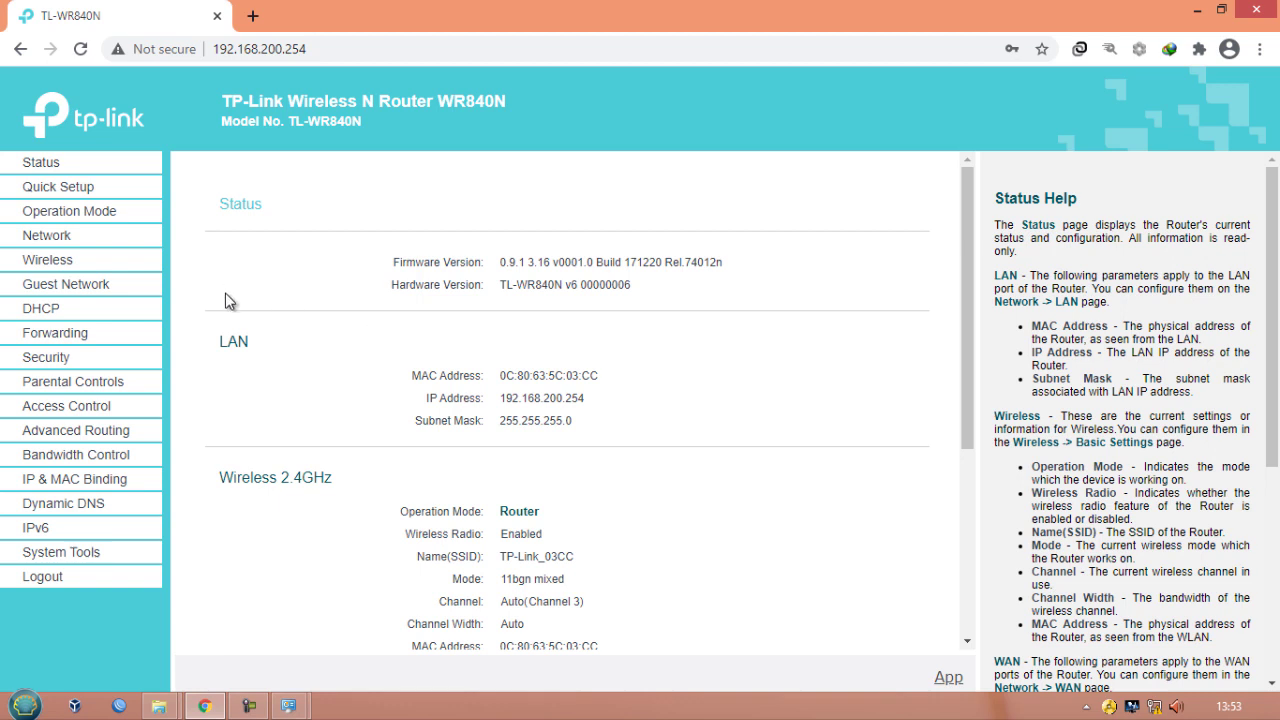
# - Disable the router's DHCP server and save the DHCP settings
pyautogui.click(58, 317)
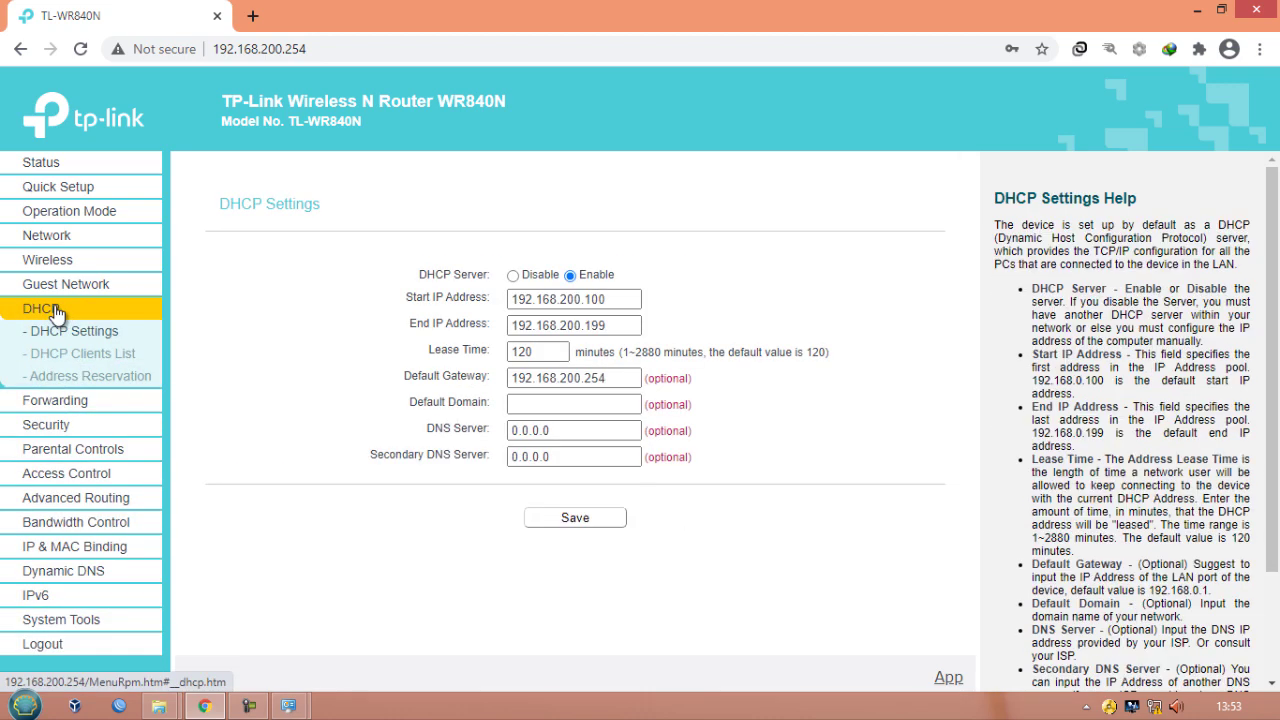
pyautogui.click(513, 274)
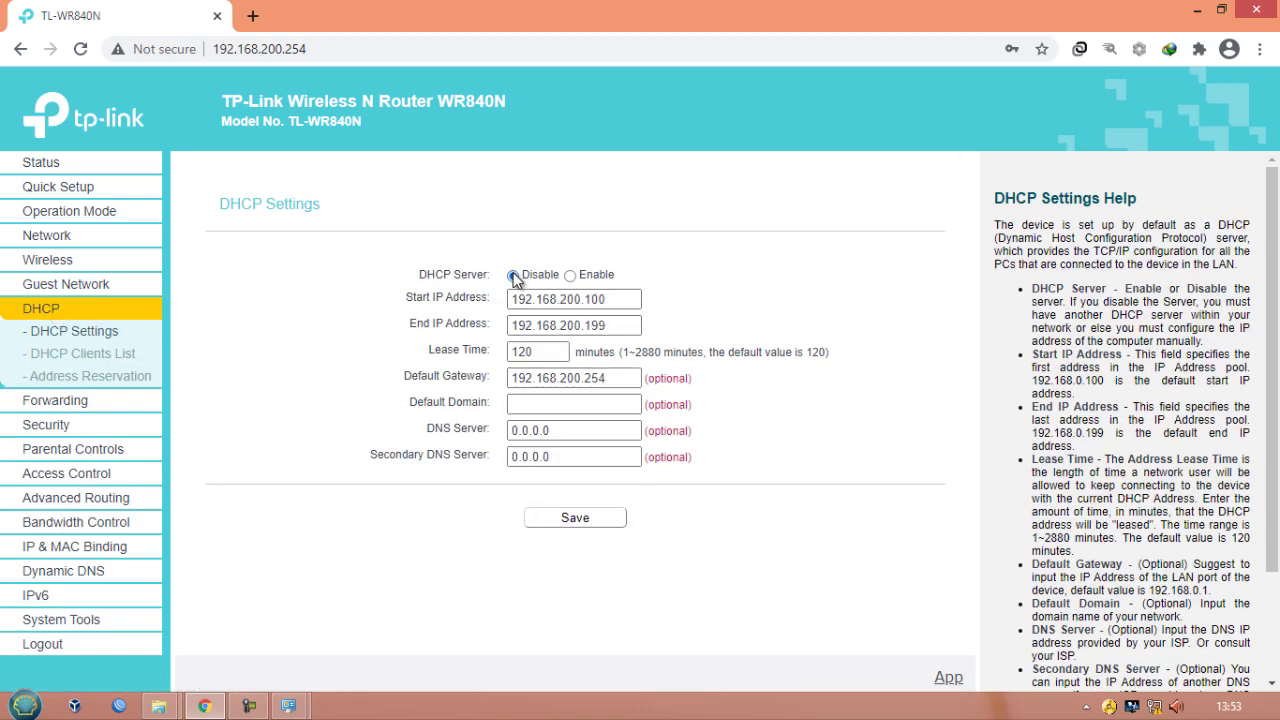
pyautogui.click(558, 530)
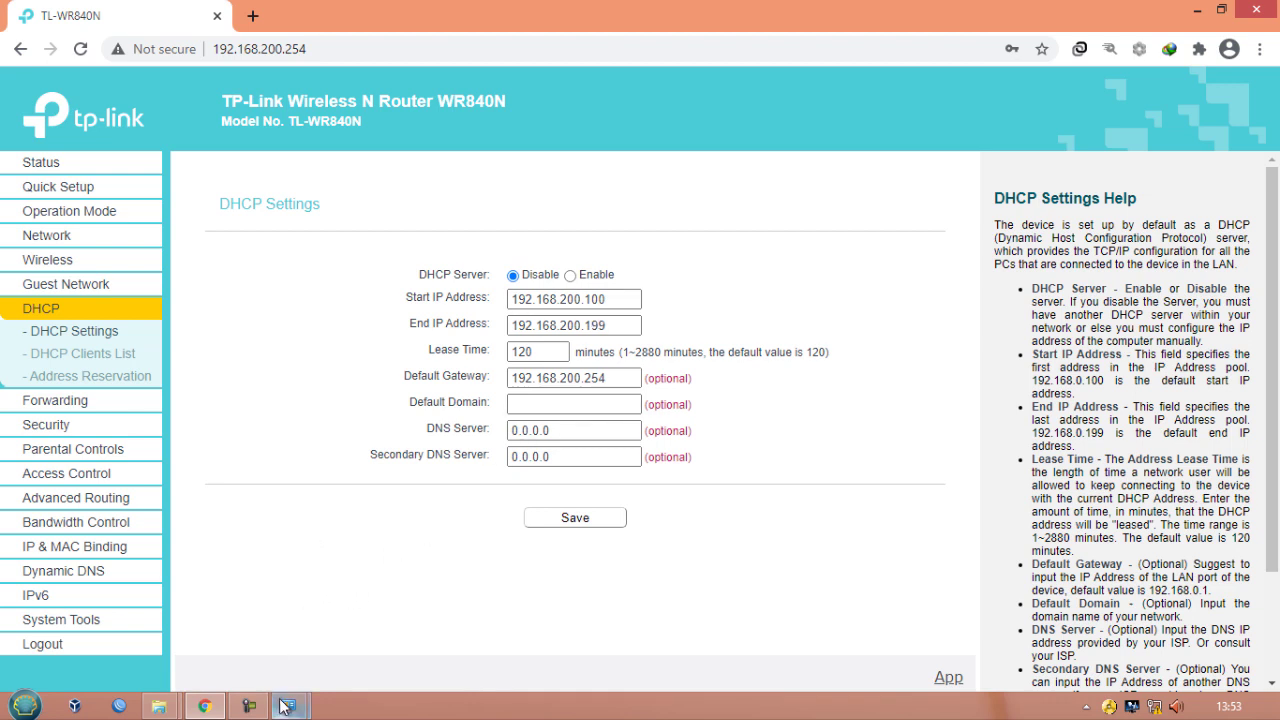
# - Give the Ethernet adapter a static IPv4 address 192.168.200.253 with subnet mask 255.255.255.0 and apply both dialogs
pyautogui.moveTo(288, 706)
pyautogui.click(348, 618)
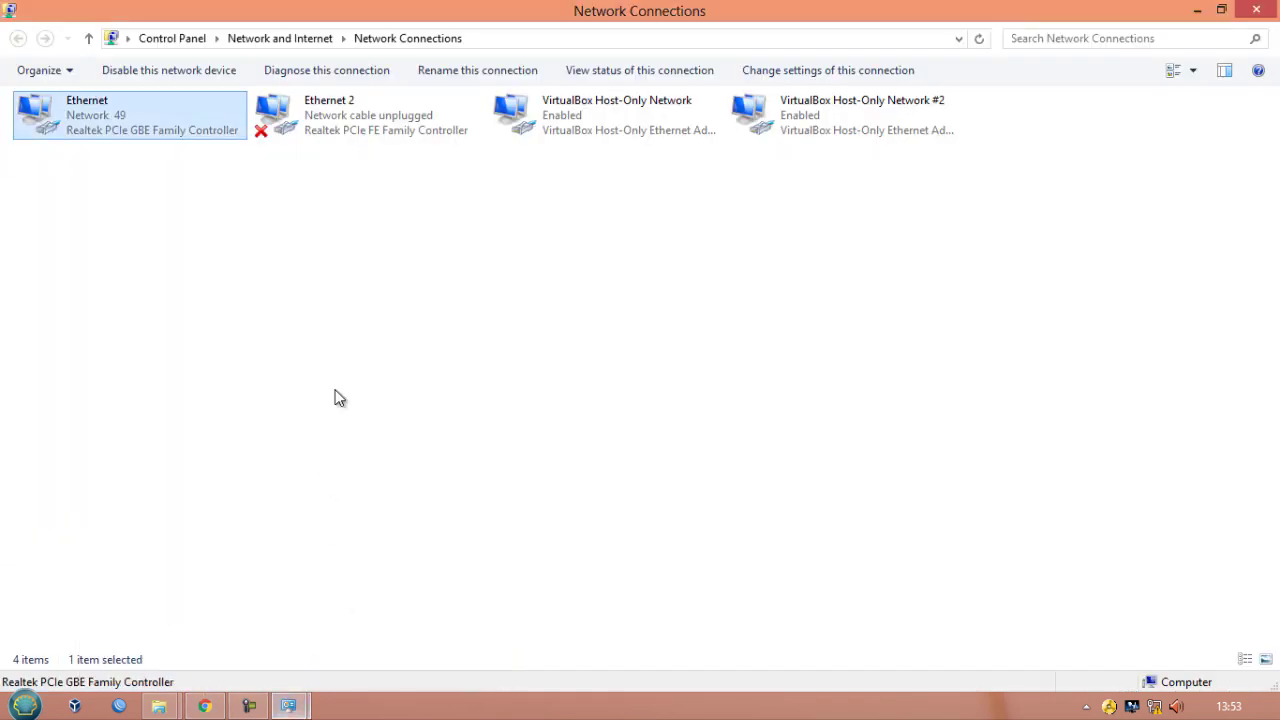
pyautogui.rightClick(174, 116)
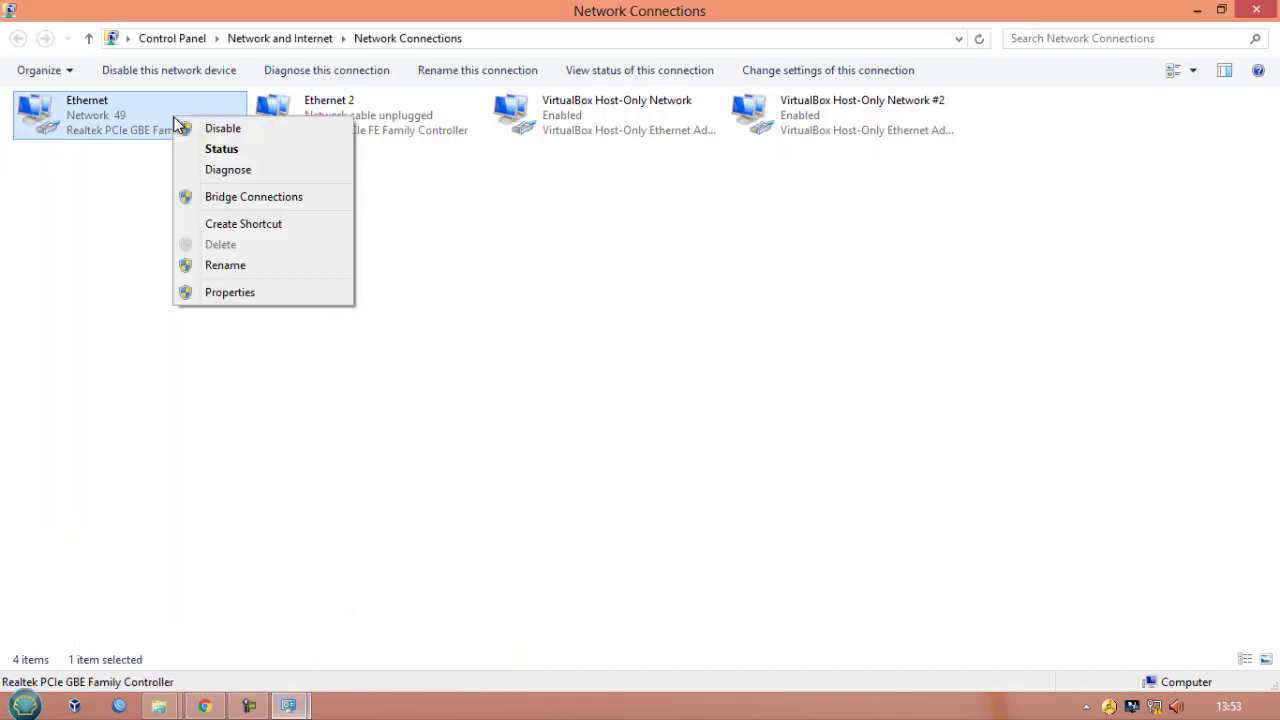
pyautogui.click(250, 298)
pyautogui.scroll(-1, 221, 325)
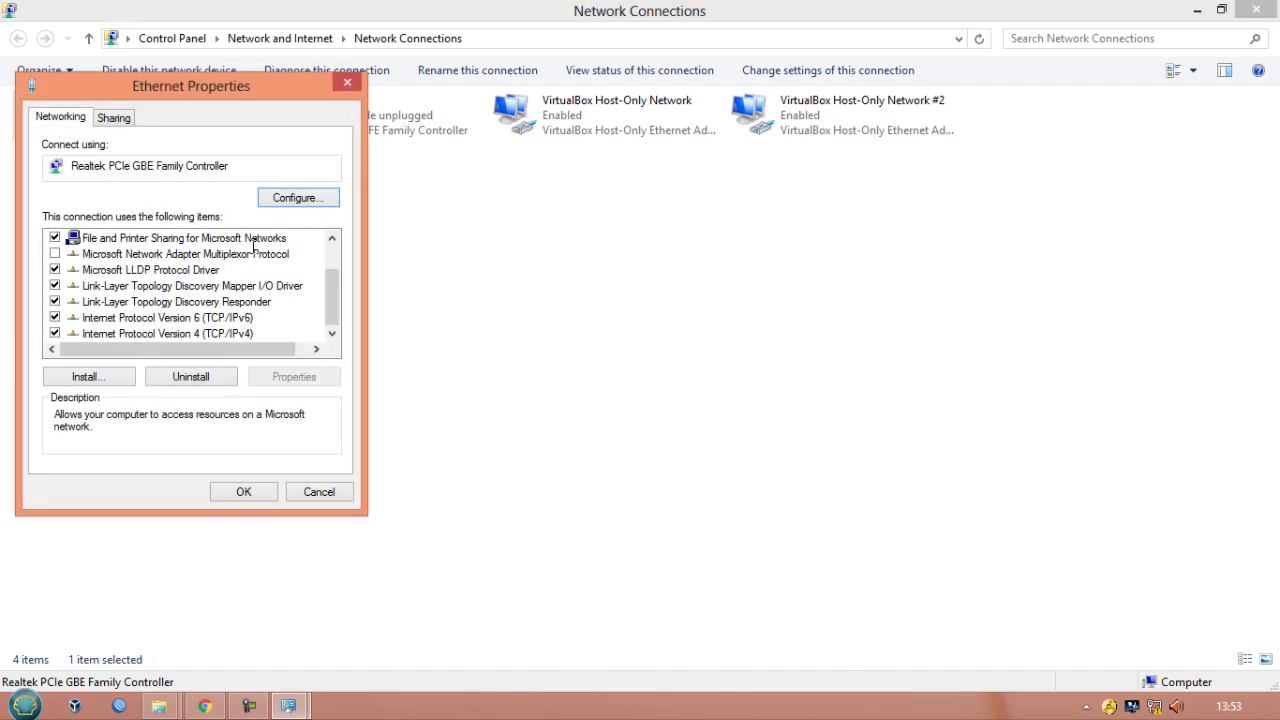
pyautogui.doubleClick(224, 333)
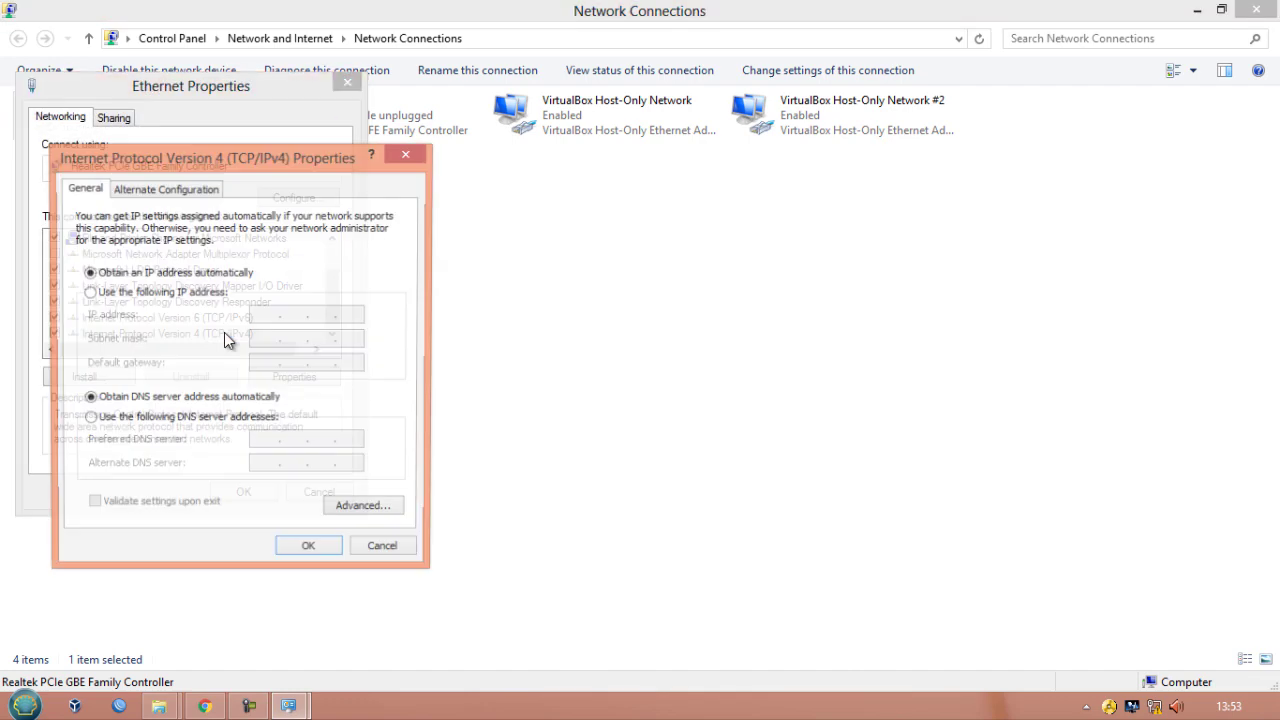
pyautogui.click(200, 293)
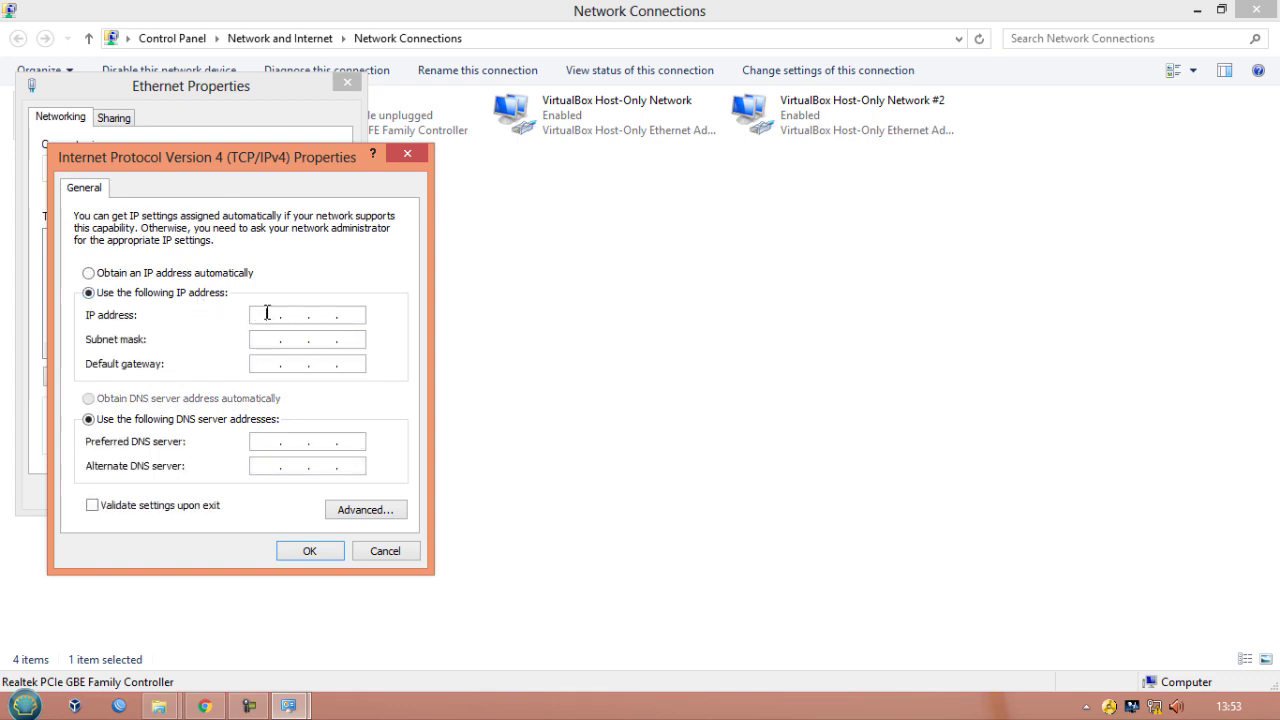
pyautogui.click(264, 314)
pyautogui.write('192 . 168 . 200 . 2')
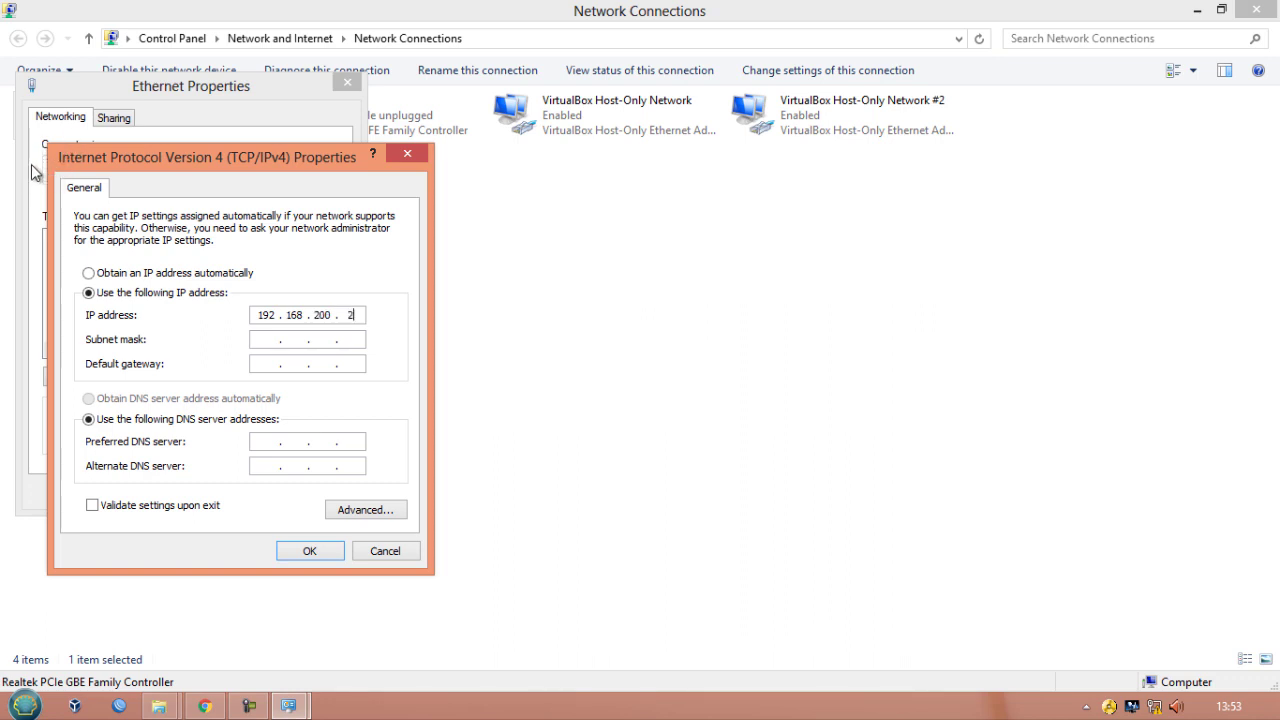
pyautogui.write('53')
pyautogui.click(279, 340)
pyautogui.click(326, 549)
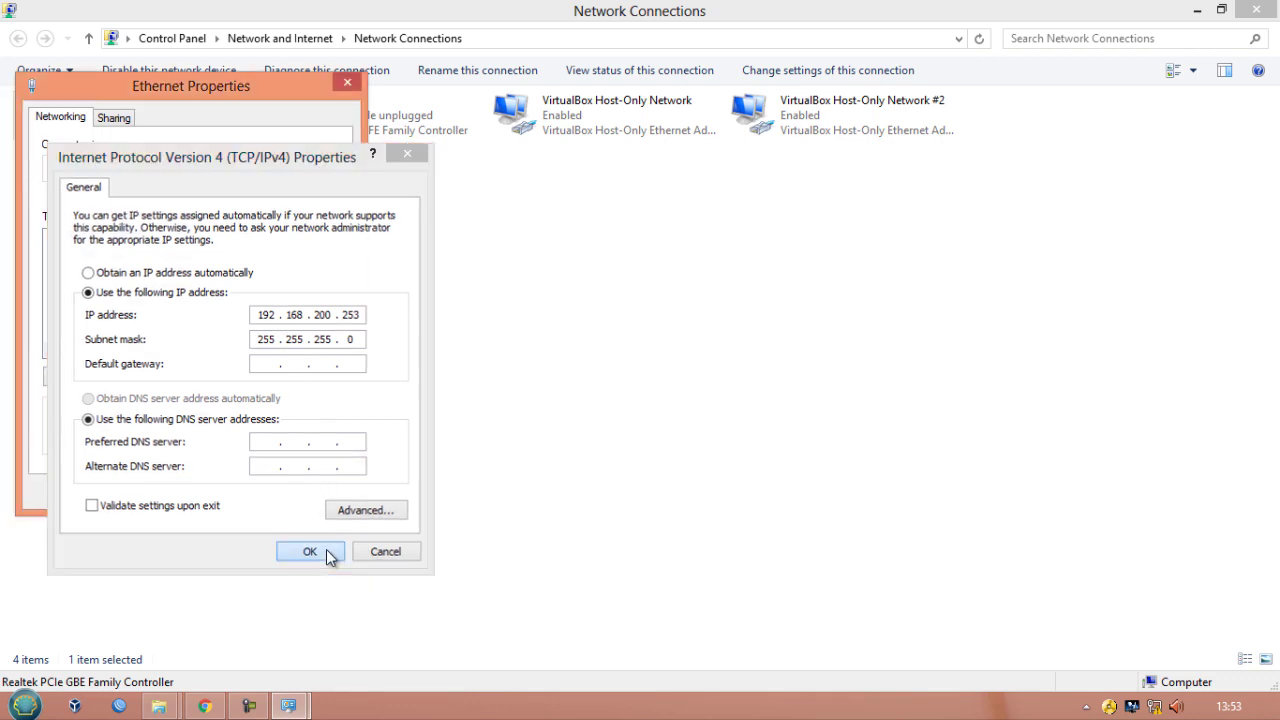
pyautogui.click(259, 495)
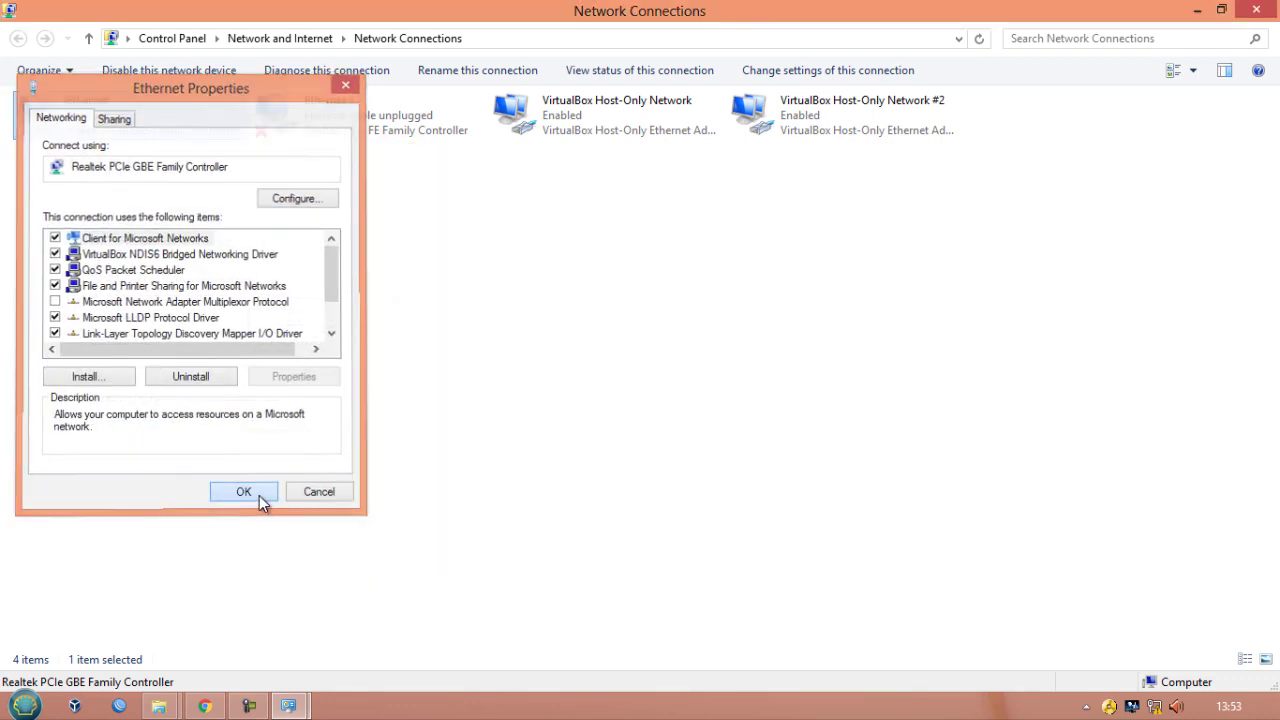
# - Open the Ethernet connection's status details to check its IPv4 address settings
pyautogui.rightClick(128, 119)
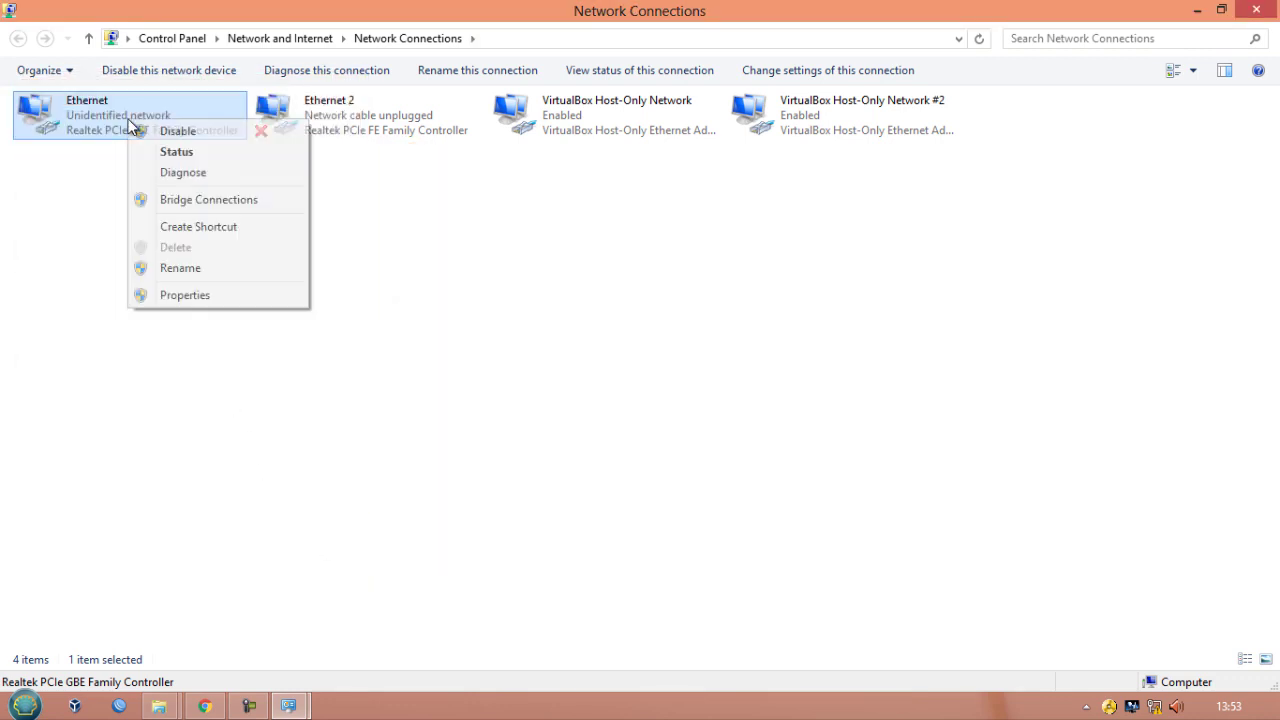
pyautogui.click(176, 152)
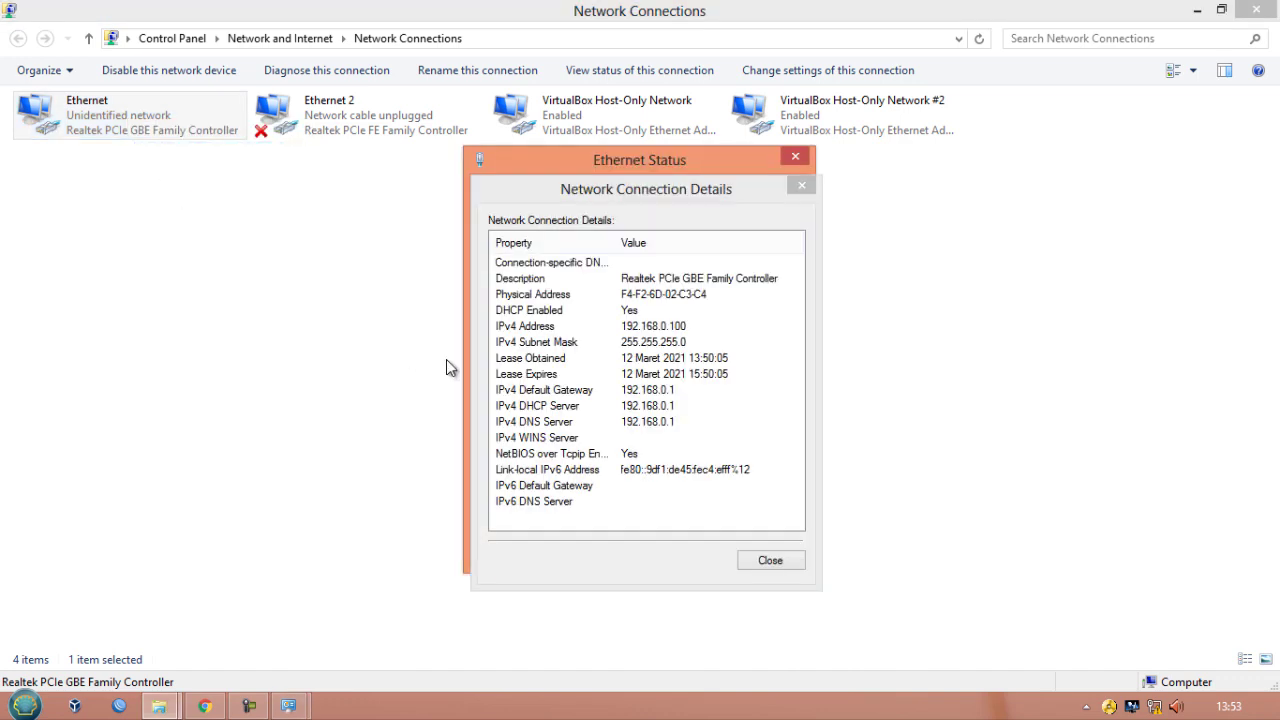
pyautogui.click(800, 183)
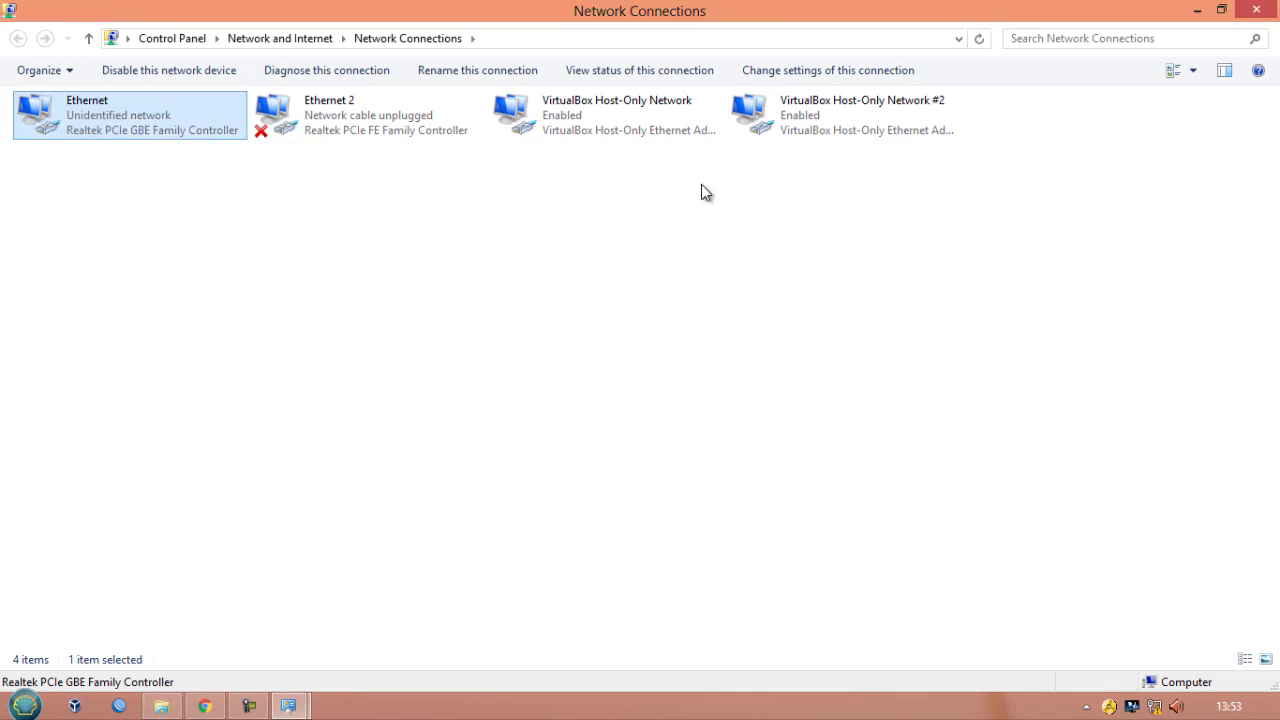
pyautogui.rightClick(165, 119)
pyautogui.click(222, 160)
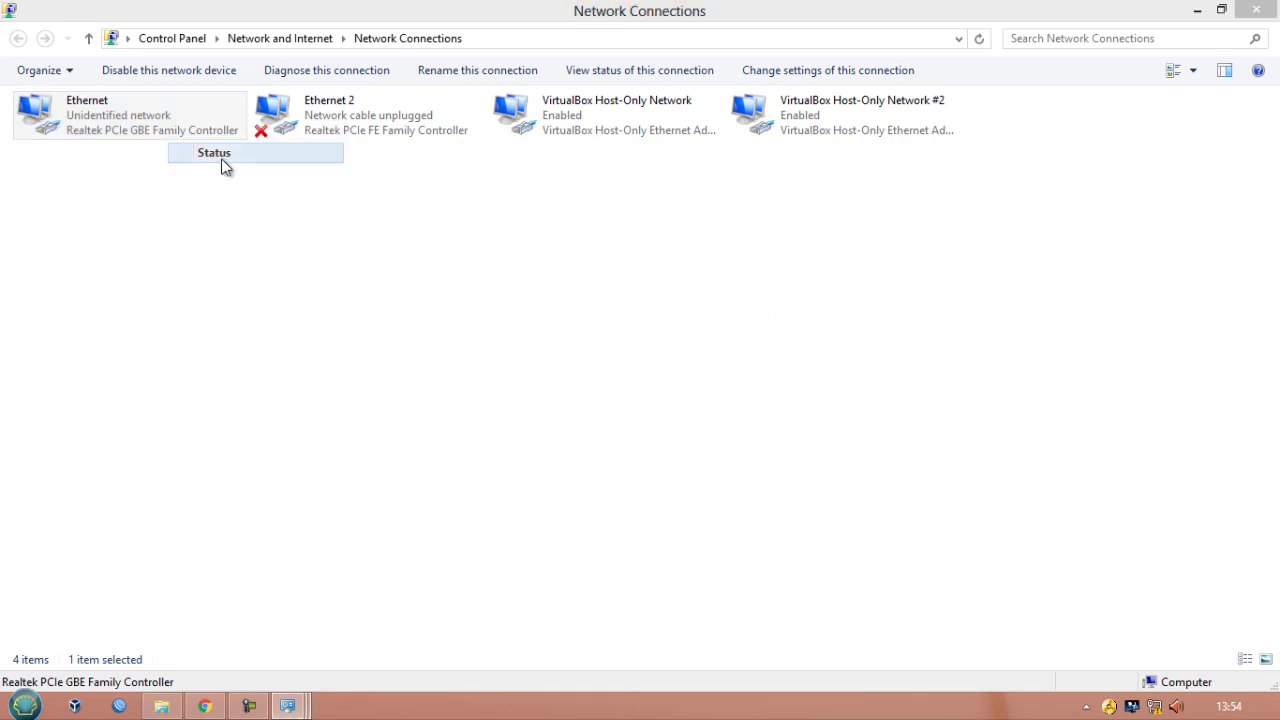
pyautogui.click(537, 340)
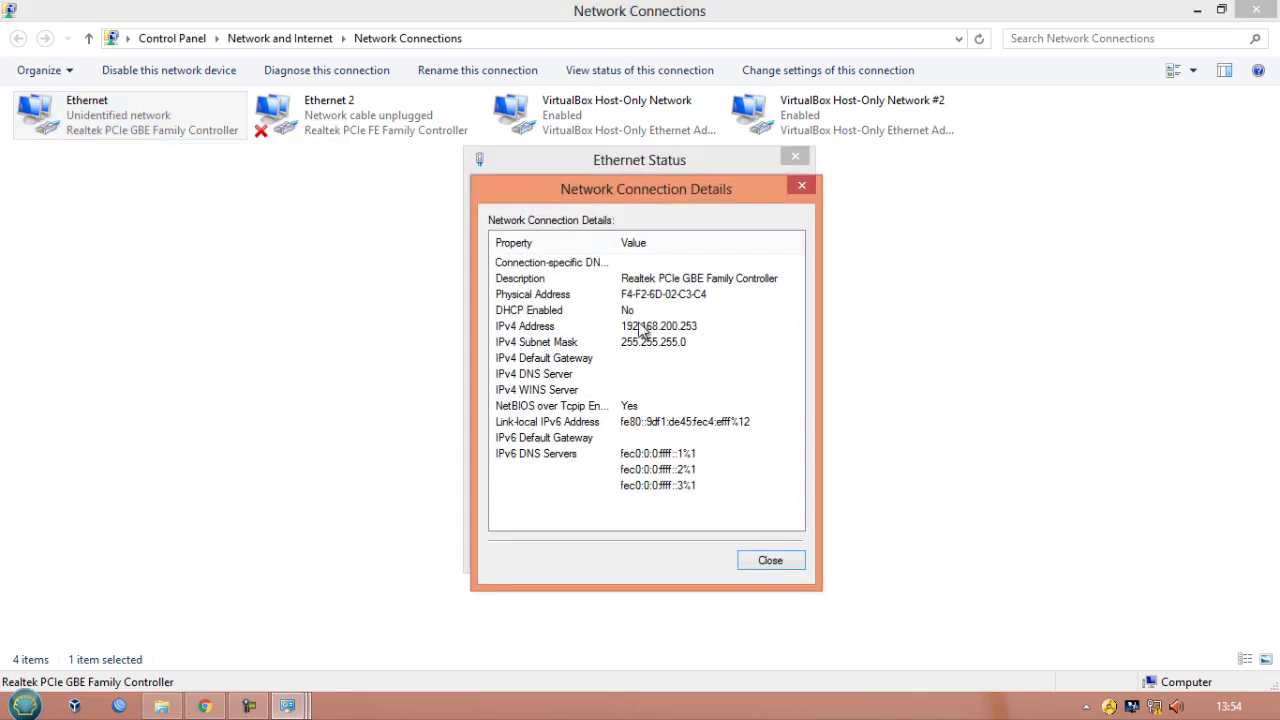
pyautogui.click(660, 328)
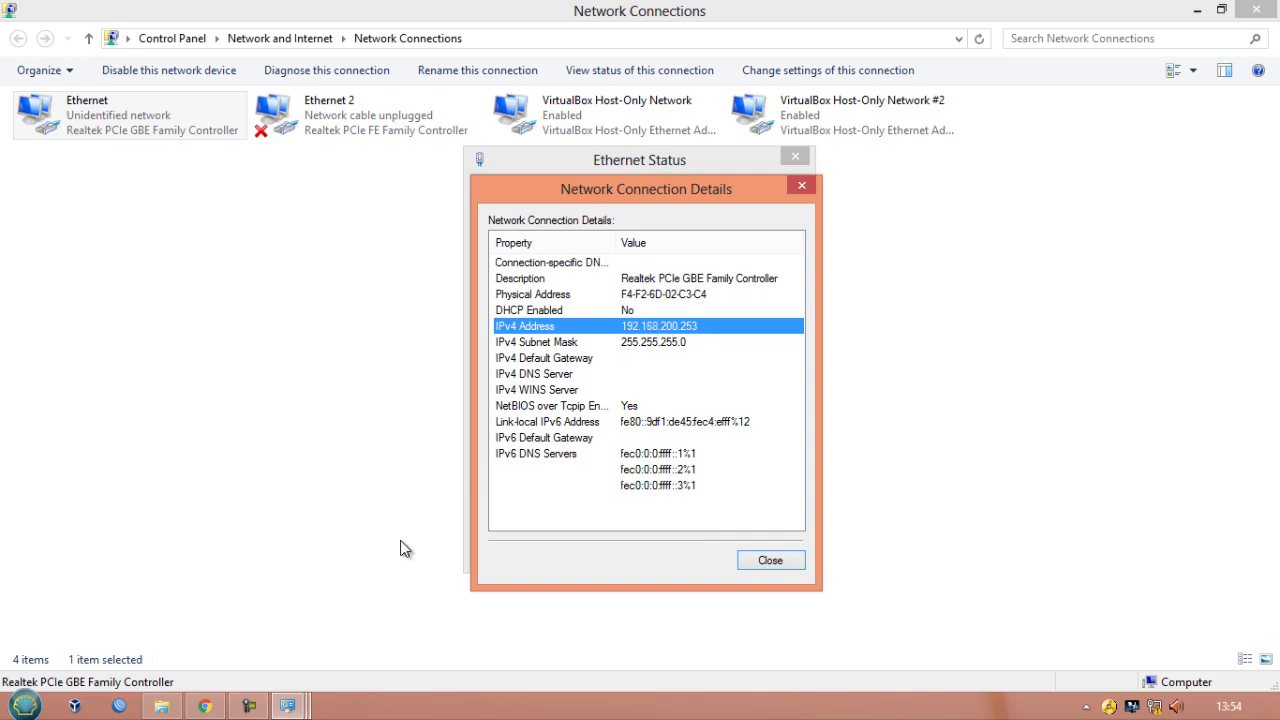
# - Rename the router's wireless network (SSID) to sena@proxyUKK and save the wireless settings
pyautogui.click(206, 707)
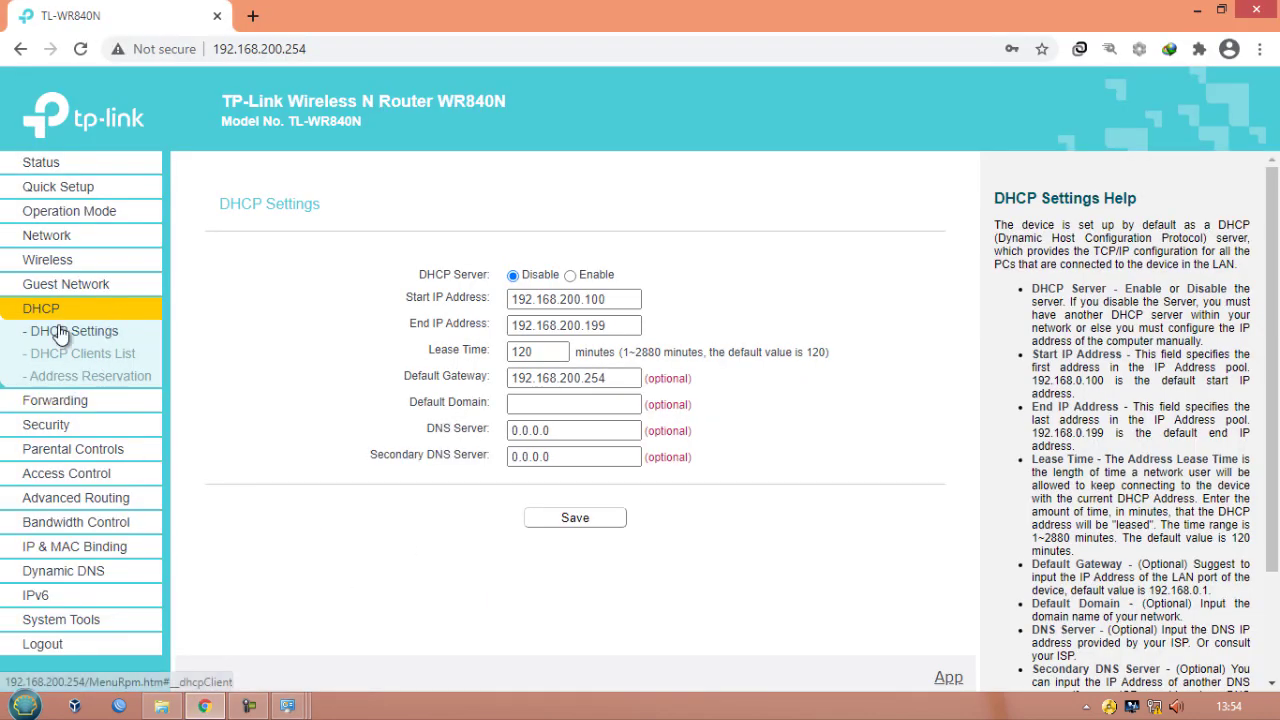
pyautogui.click(50, 270)
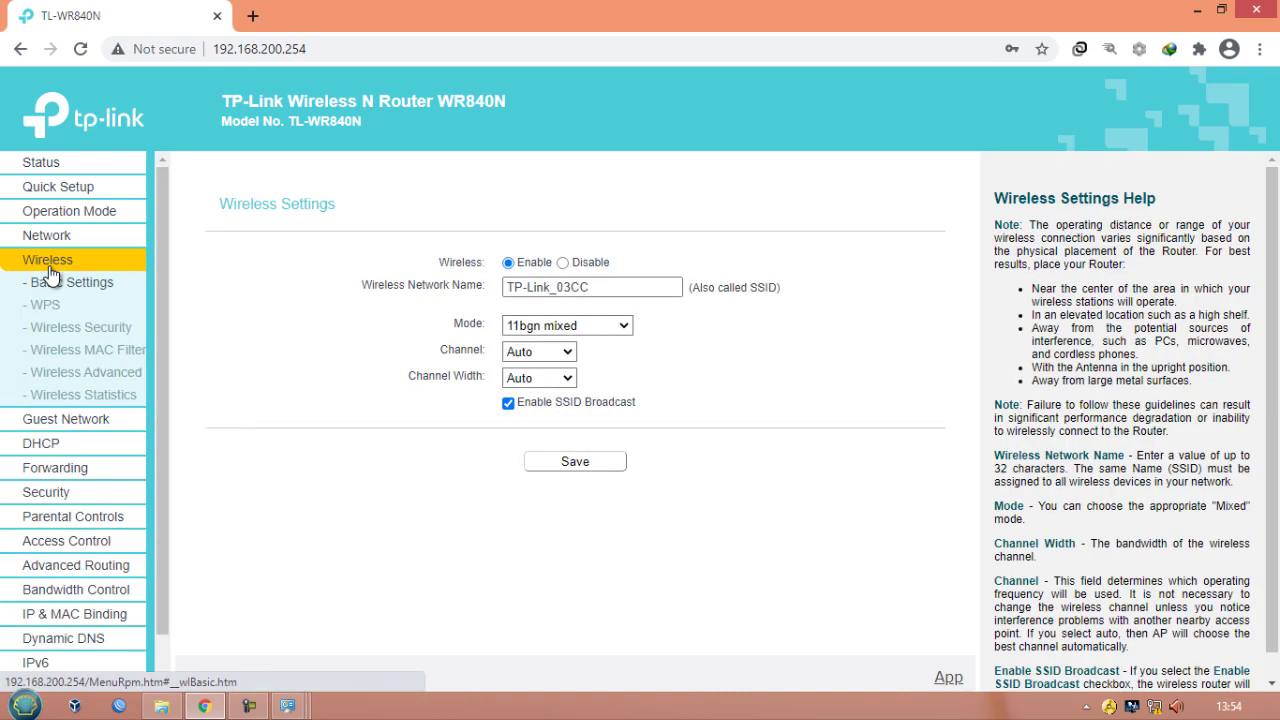
pyautogui.moveTo(592, 294); pyautogui.dragTo(335, 292)
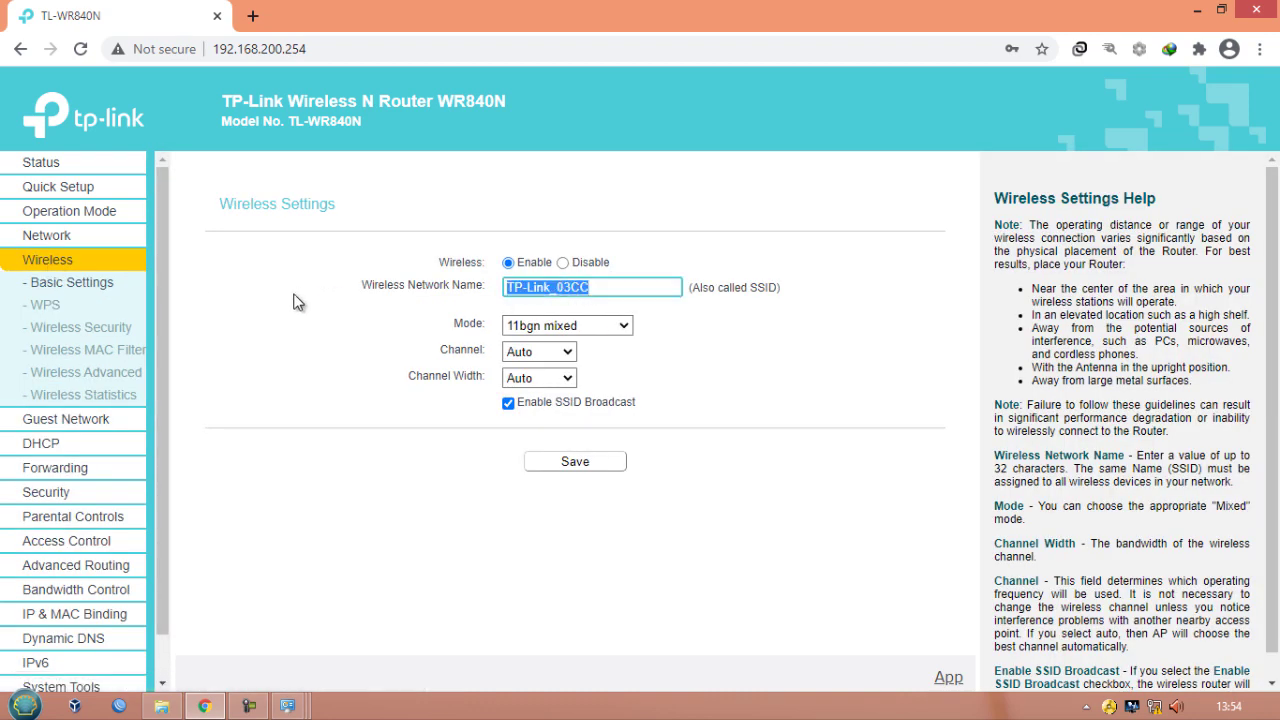
pyautogui.write('sena')
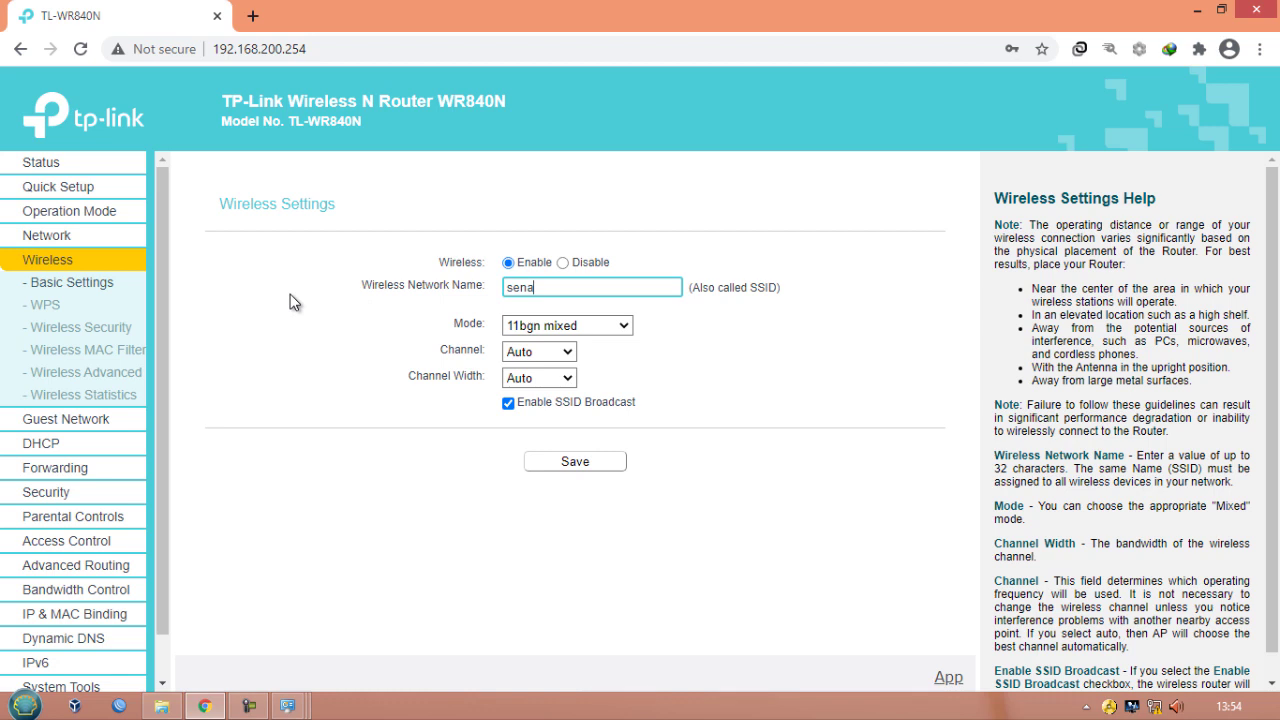
pyautogui.write('@proxyUKK')
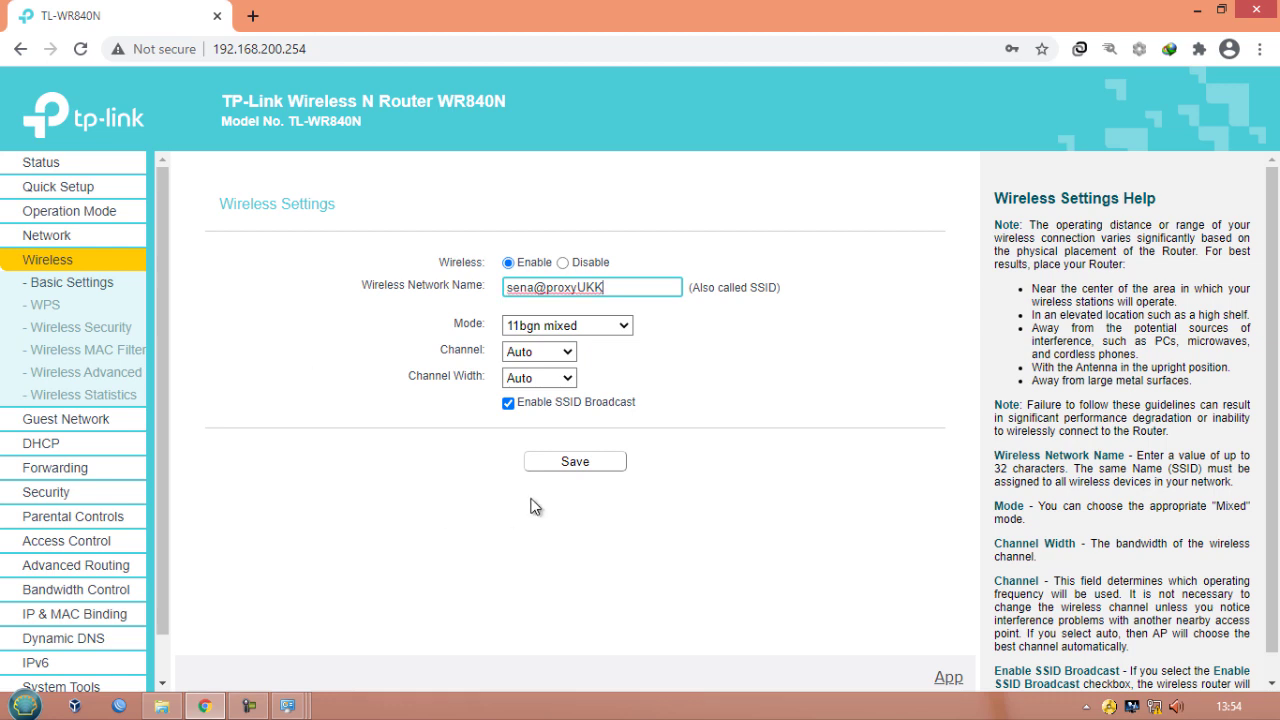
pyautogui.click(558, 466)
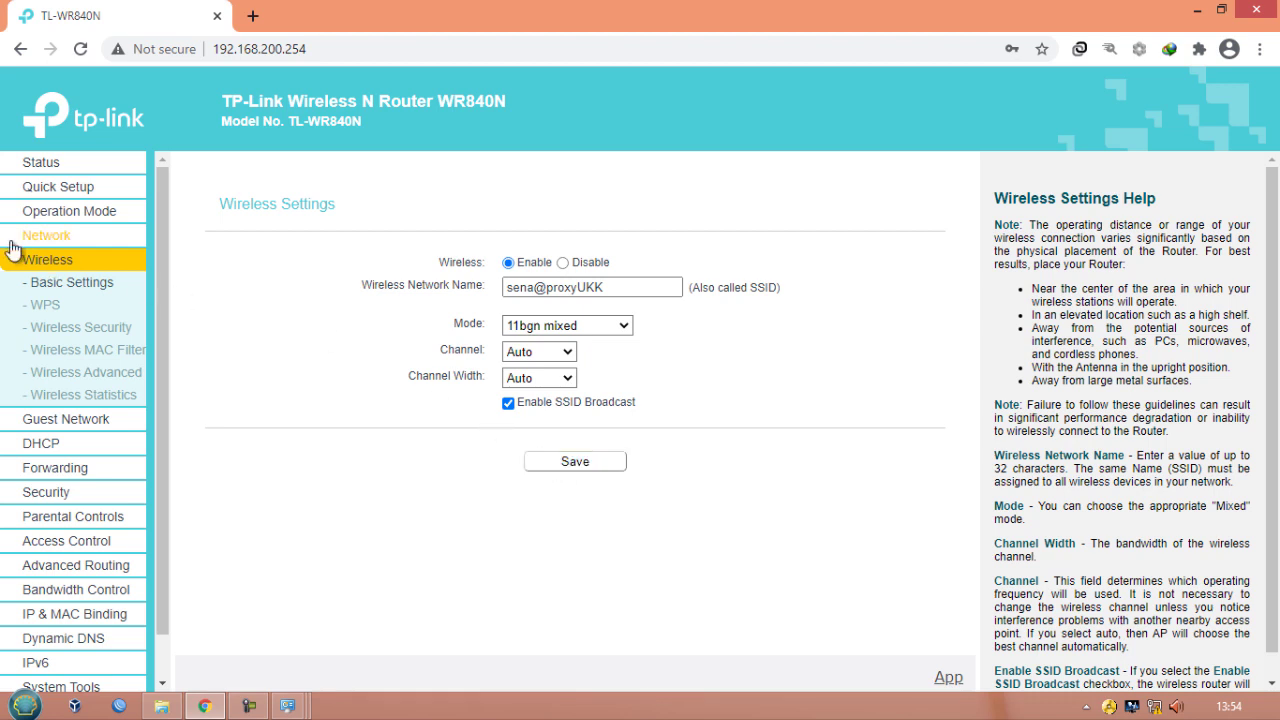
# - Disable the router's wireless security and save the setting
pyautogui.click(67, 330)
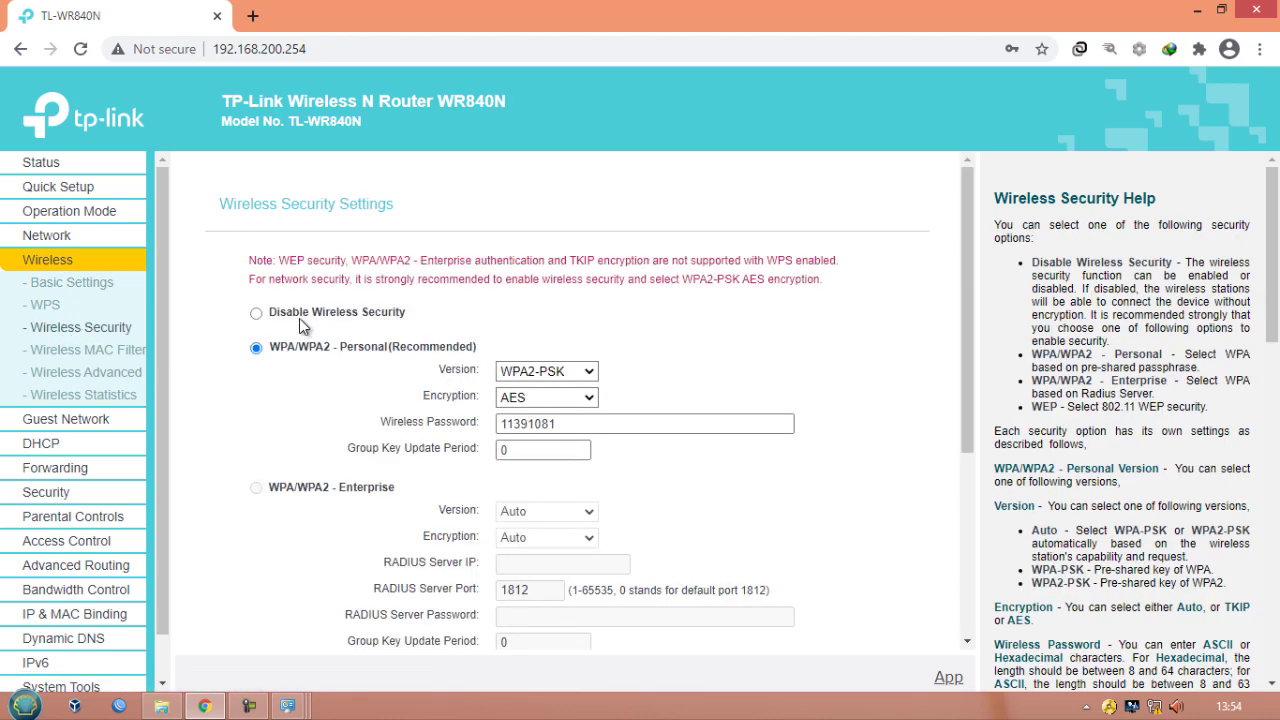
pyautogui.click(256, 313)
pyautogui.scroll(-3, 318, 333)
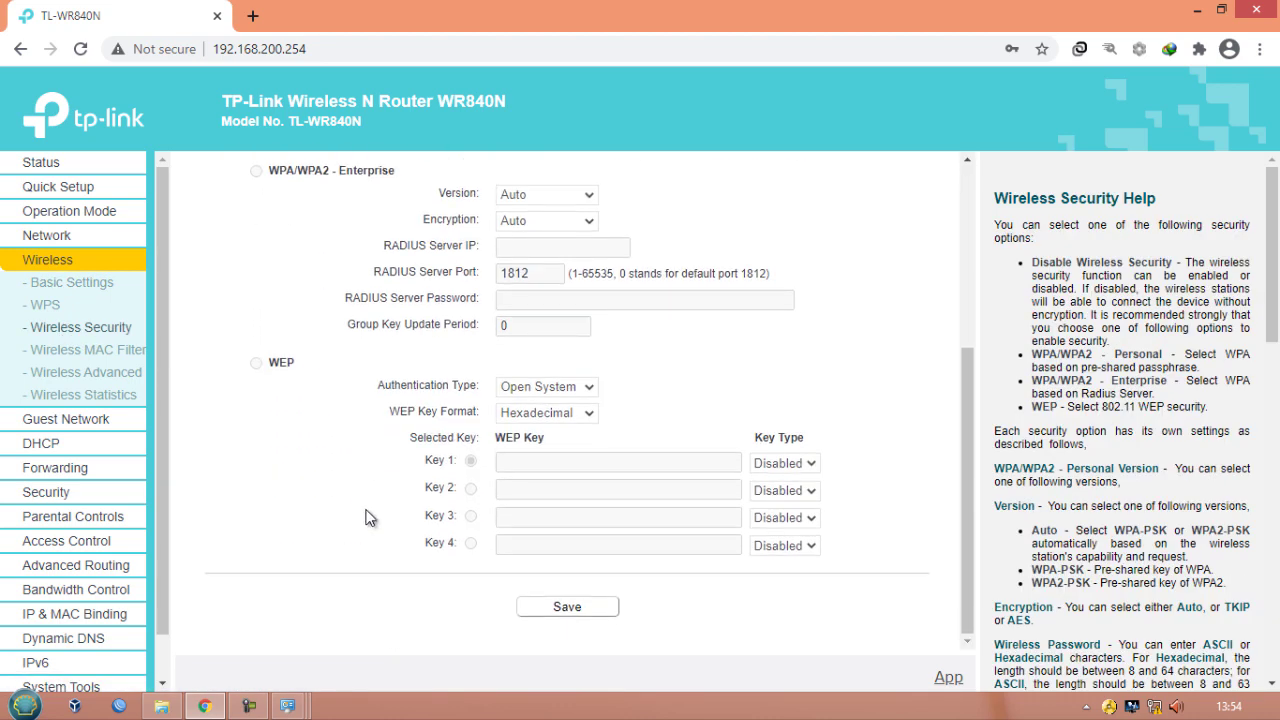
pyautogui.click(576, 614)
# - Change the router login password, entering old username admin, old password, new username admin and the new password twice, then save
pyautogui.scroll(-1, 106, 517)
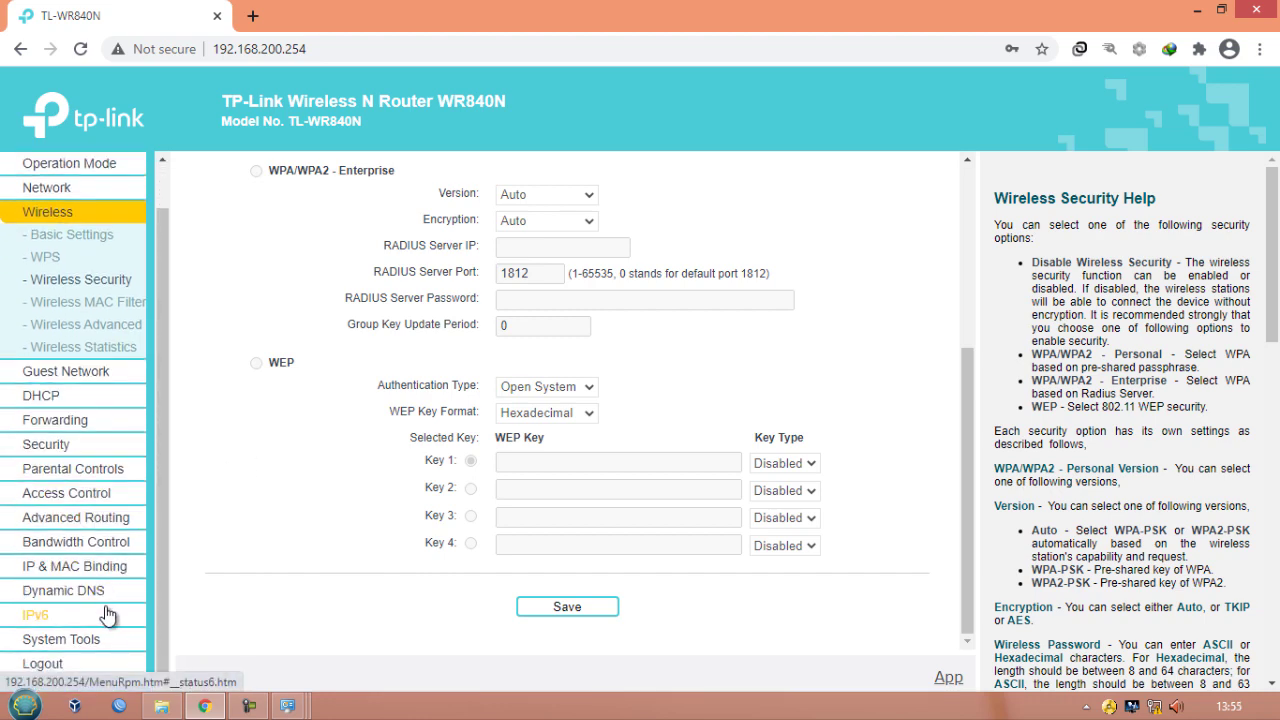
pyautogui.click(81, 646)
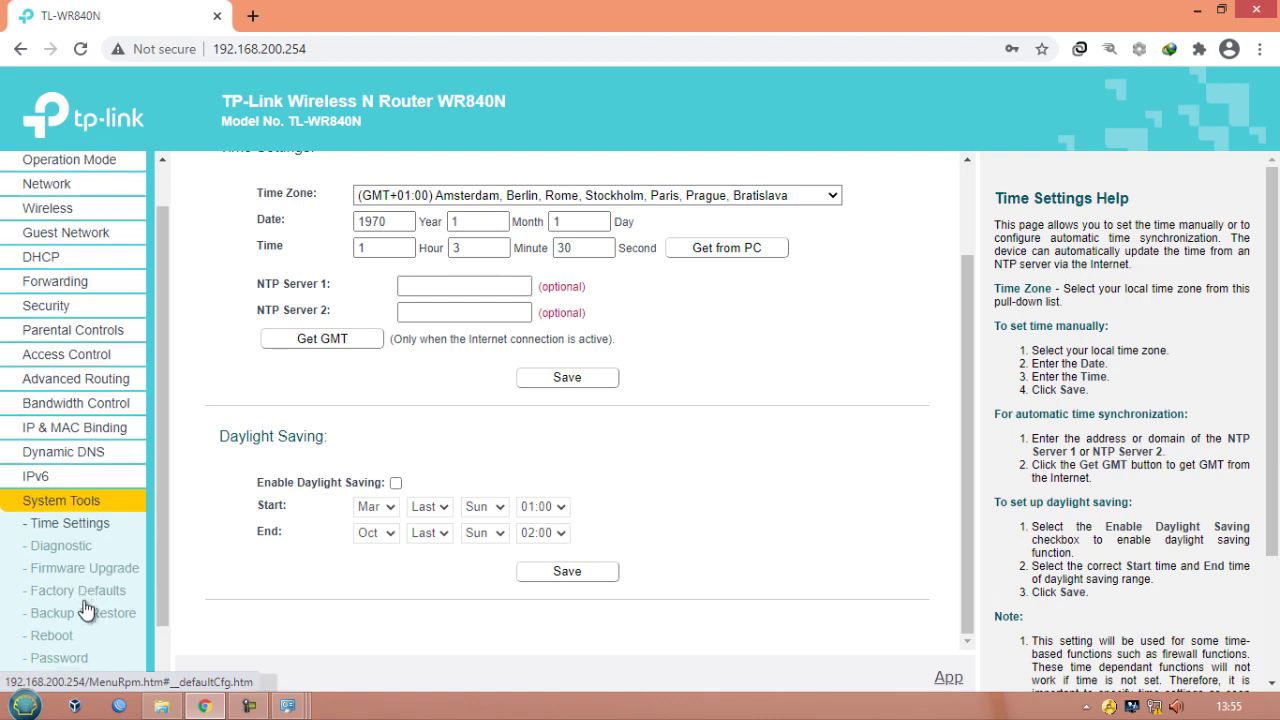
pyautogui.scroll(-1, 80, 575)
pyautogui.click(72, 597)
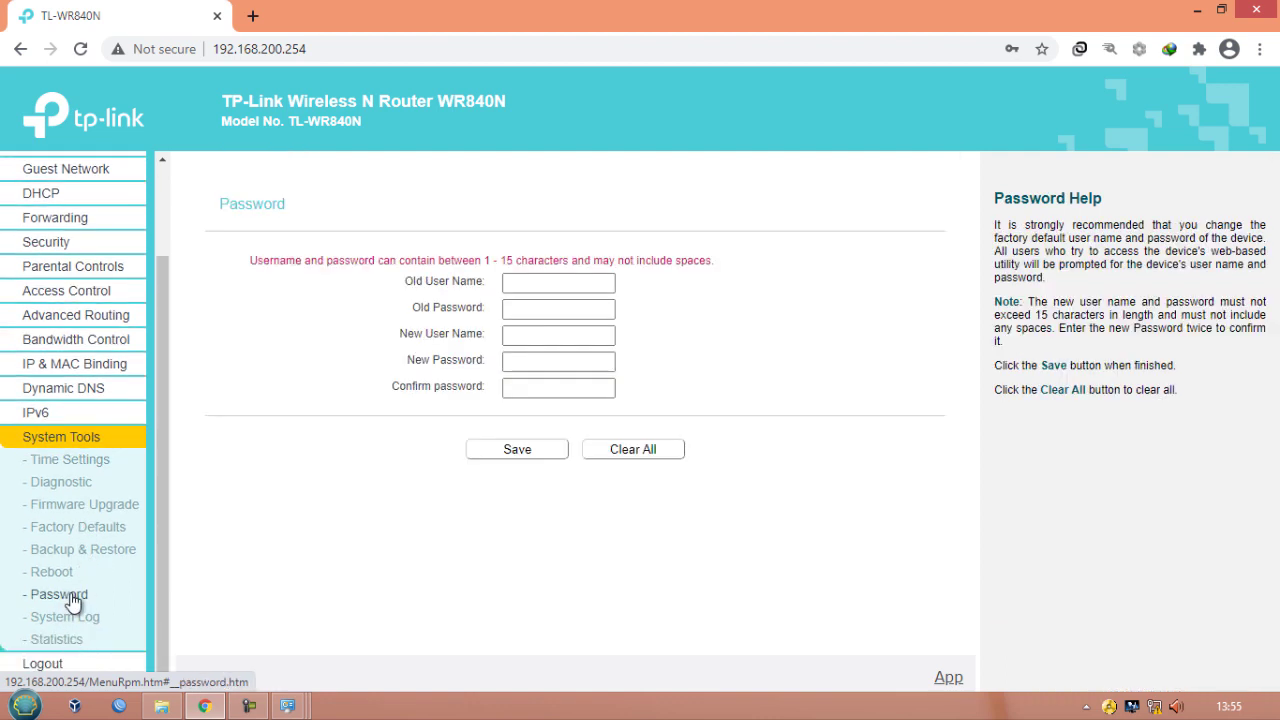
pyautogui.click(537, 284)
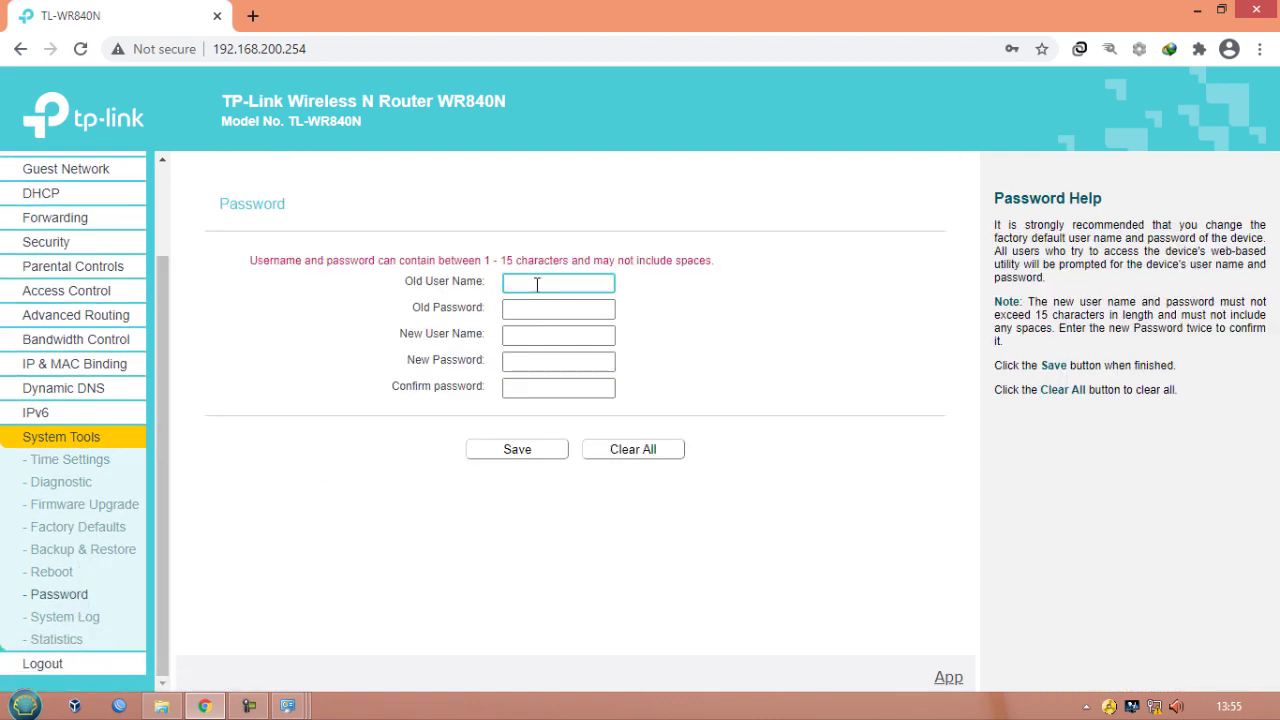
pyautogui.press('Tab')
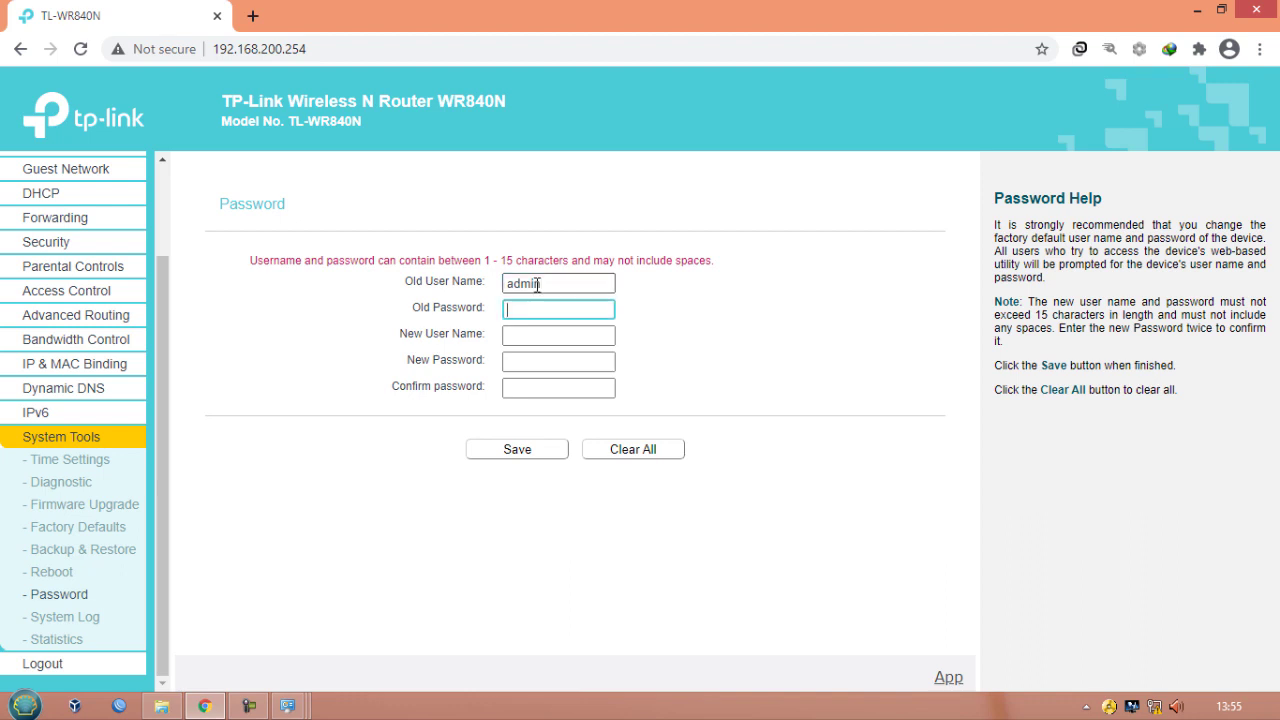
pyautogui.click(562, 330)
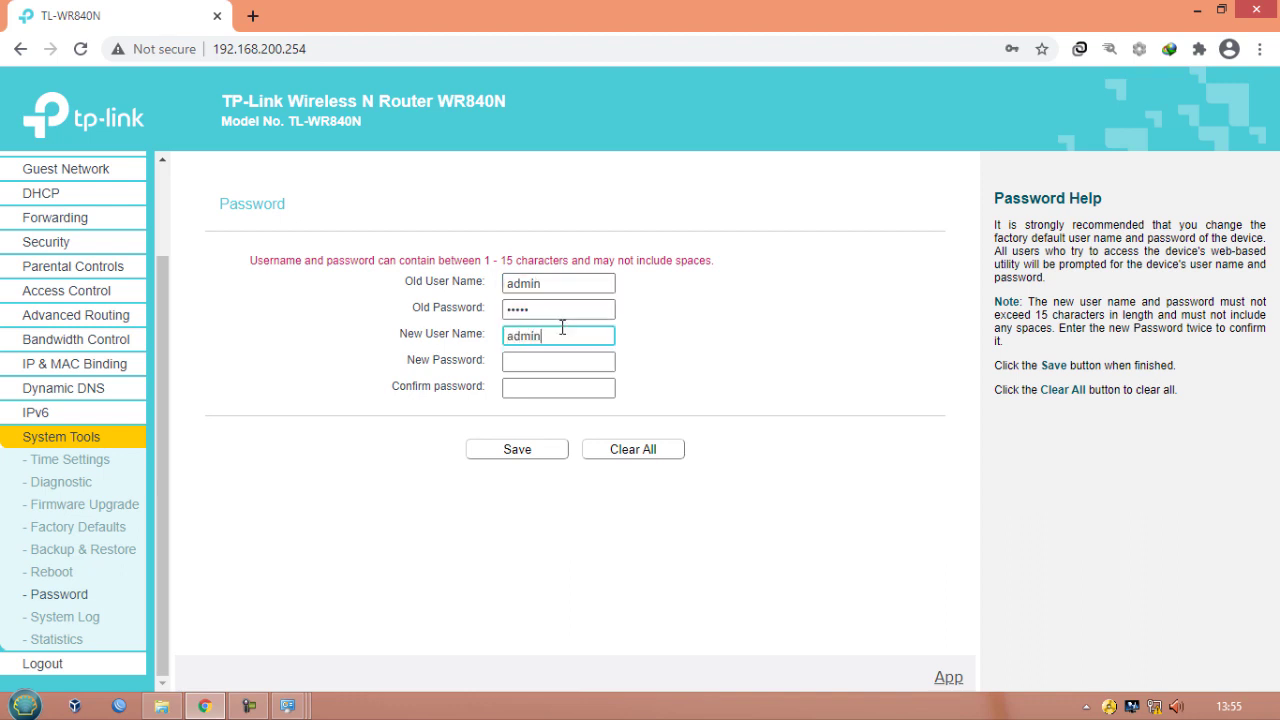
pyautogui.click(564, 360)
pyautogui.click(544, 391)
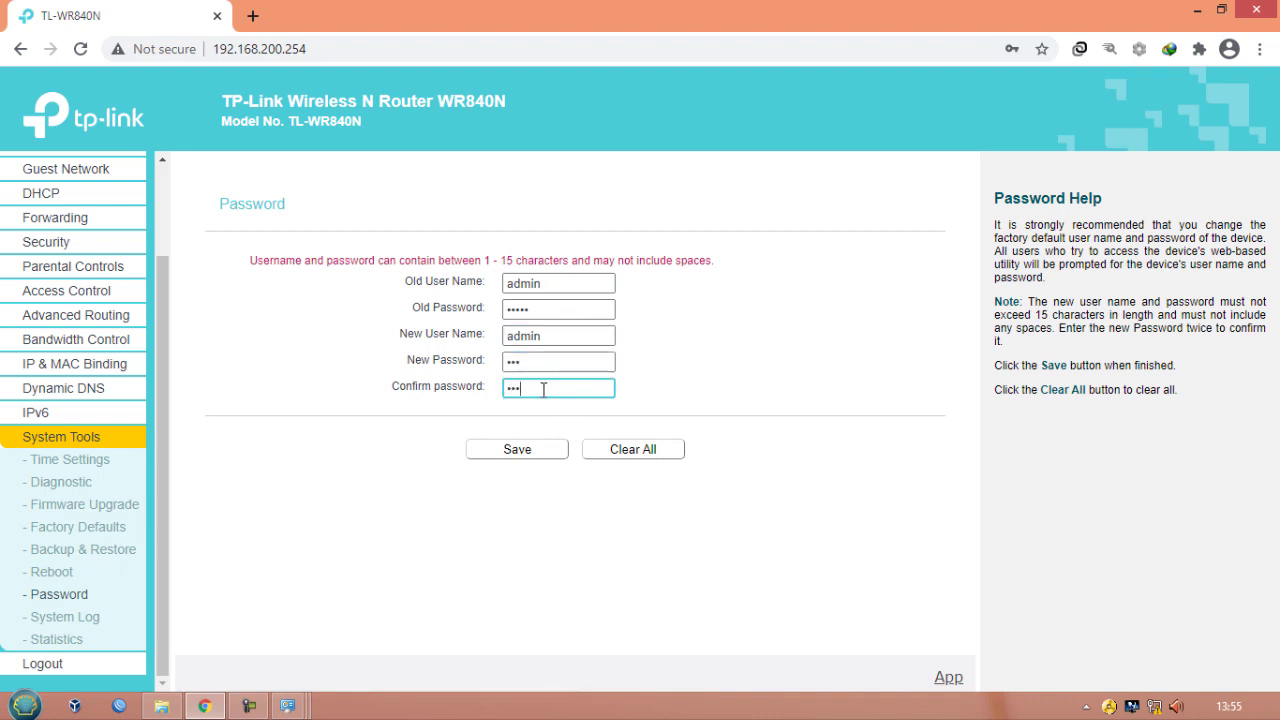
pyautogui.click(531, 450)
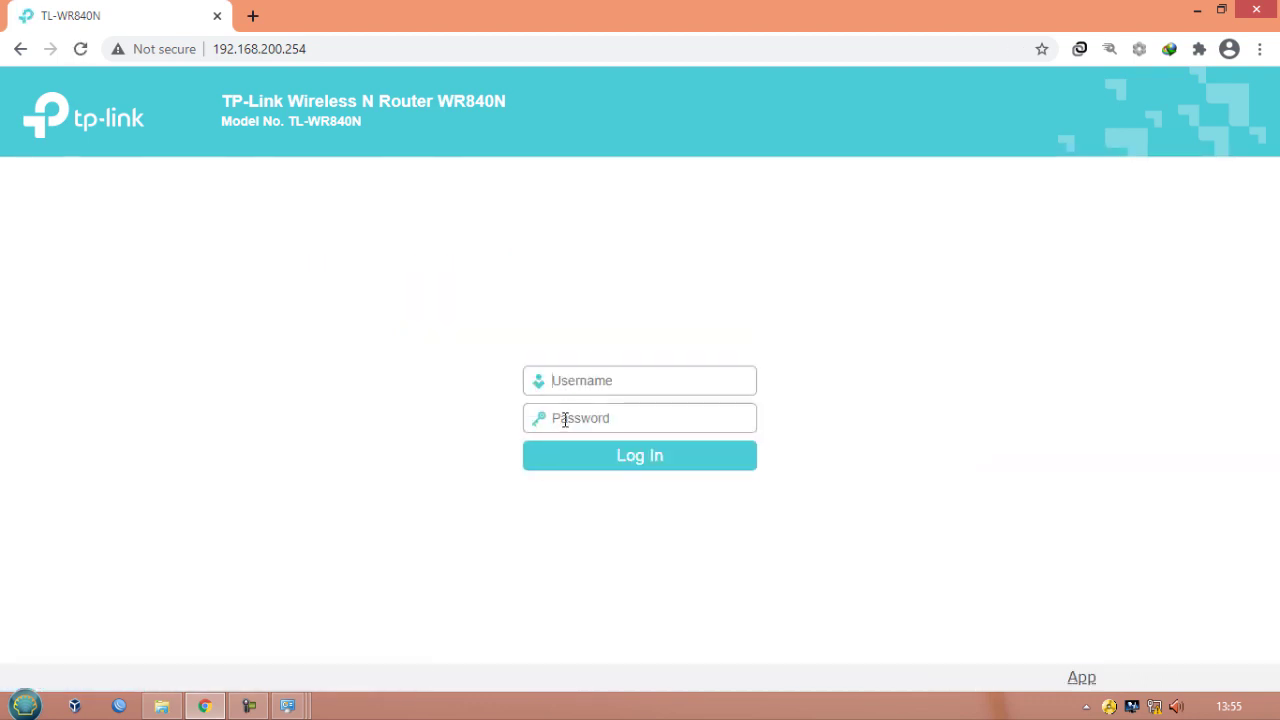
# - Log back in to the router with username admin and the new account password
pyautogui.write('admin')
pyautogui.click(565, 419)
pyautogui.write('1')
pyautogui.press('Return')
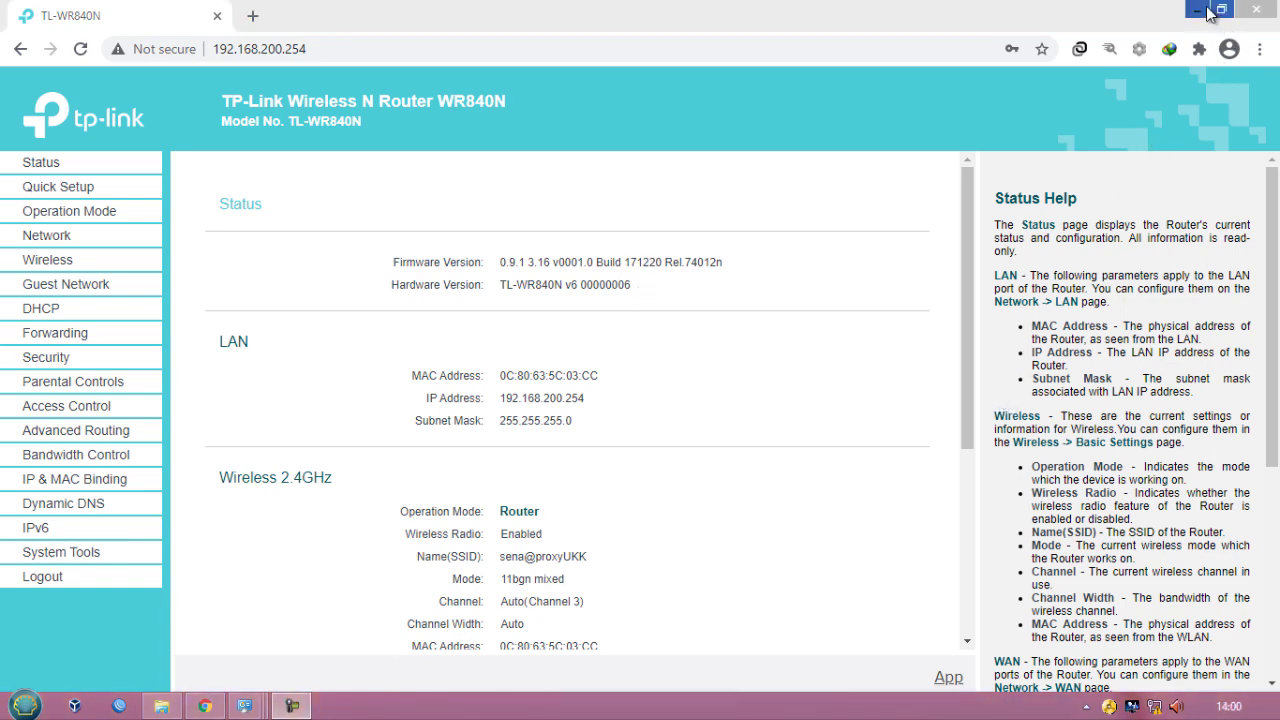
# - Close the Ethernet connection's details and status dialogs
pyautogui.click(1198, 12)
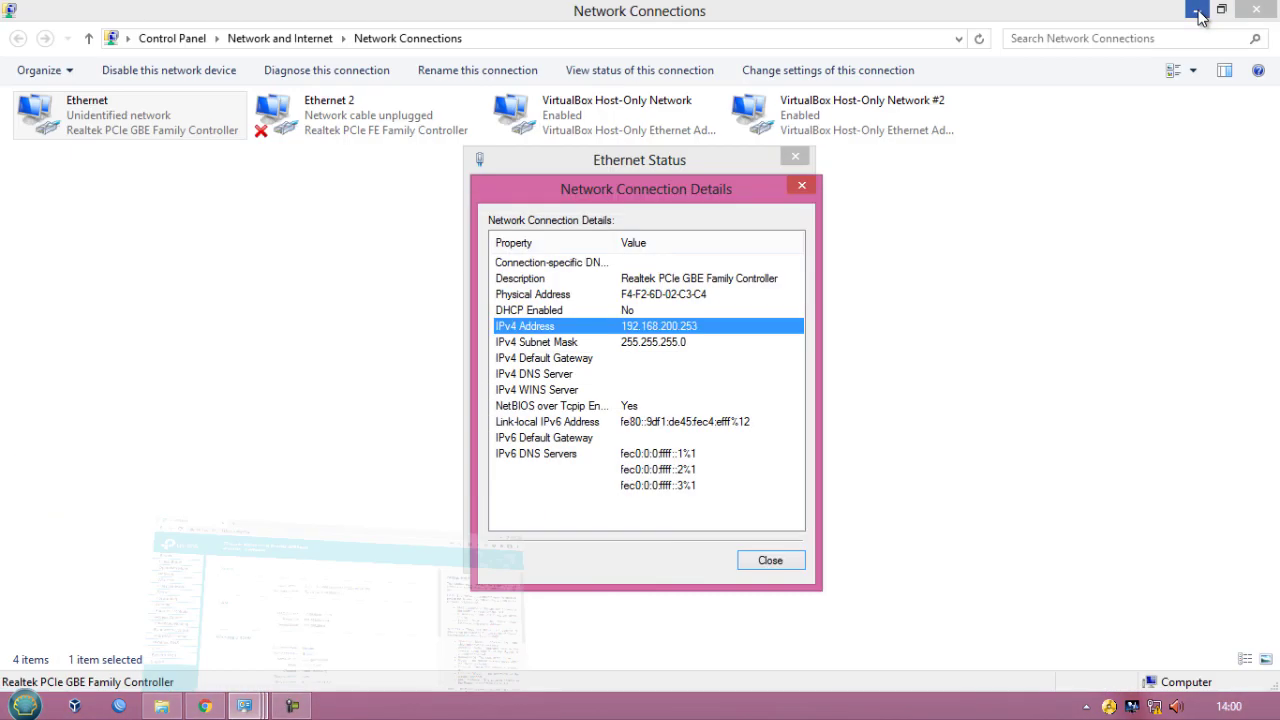
pyautogui.click(801, 186)
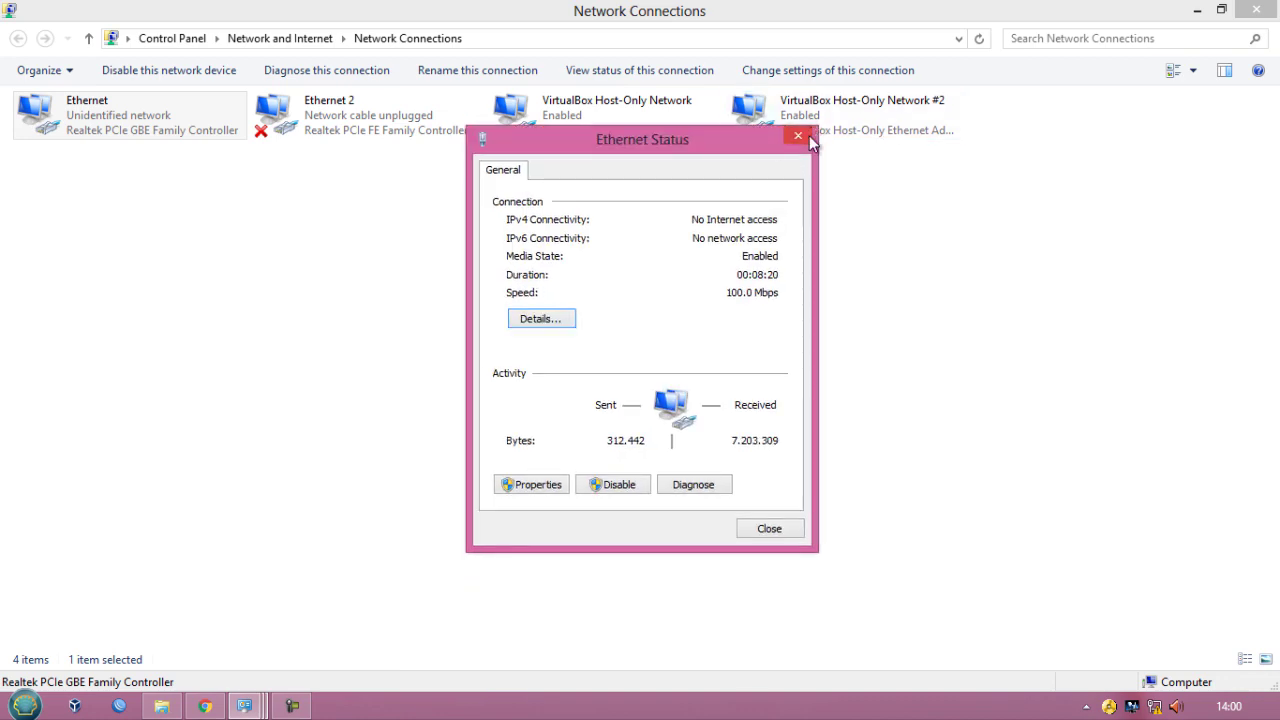
pyautogui.click(806, 137)
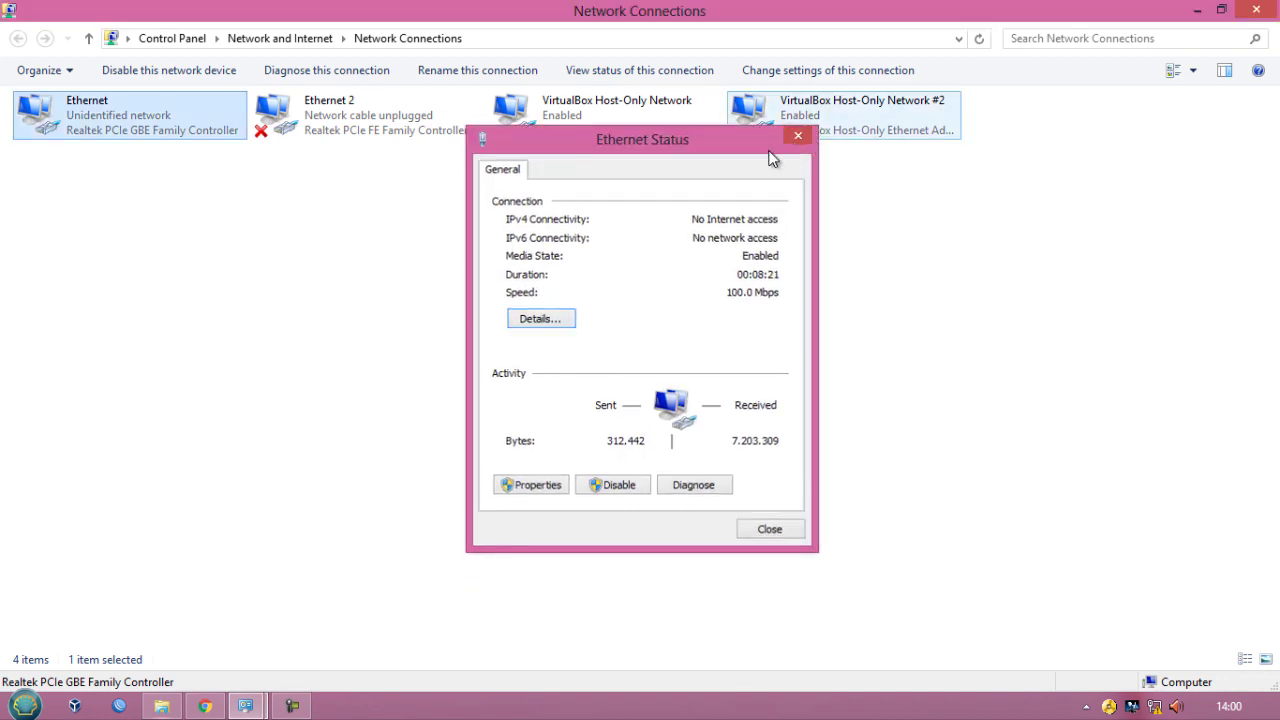
pyautogui.click(1197, 12)
pyautogui.click(652, 10)
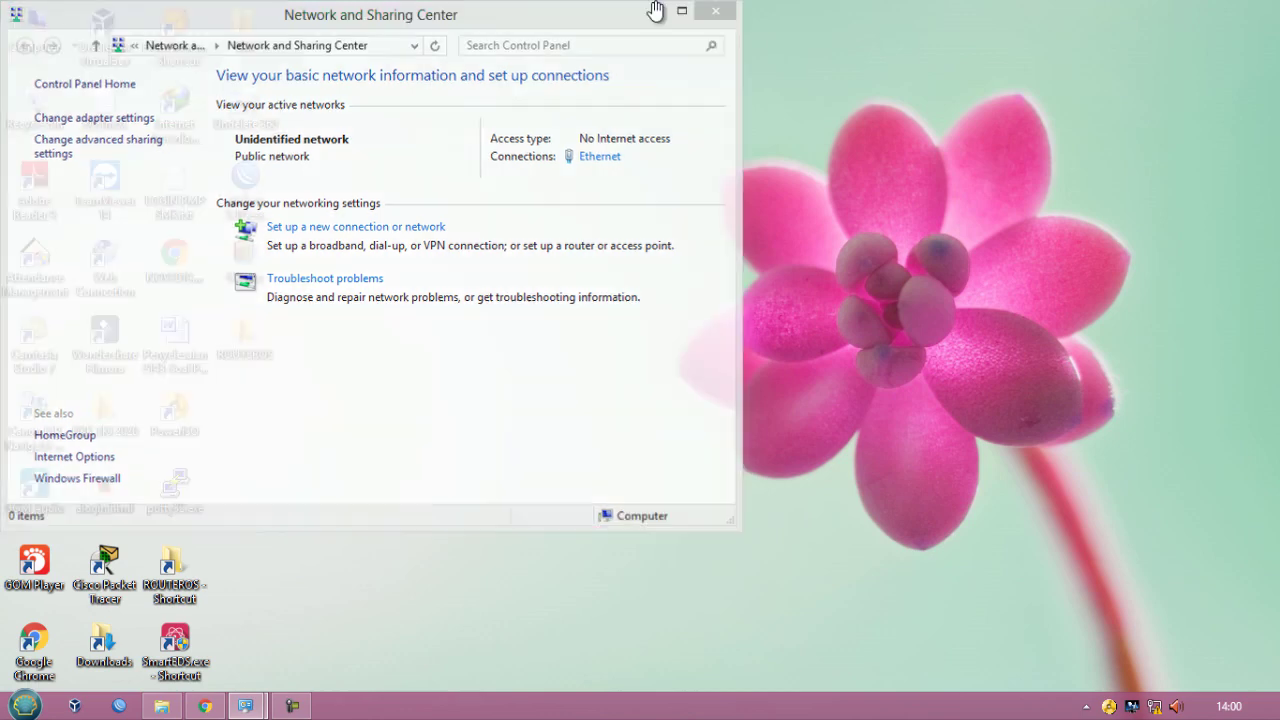
pyautogui.rightClick(670, 44)
pyautogui.click(702, 100)
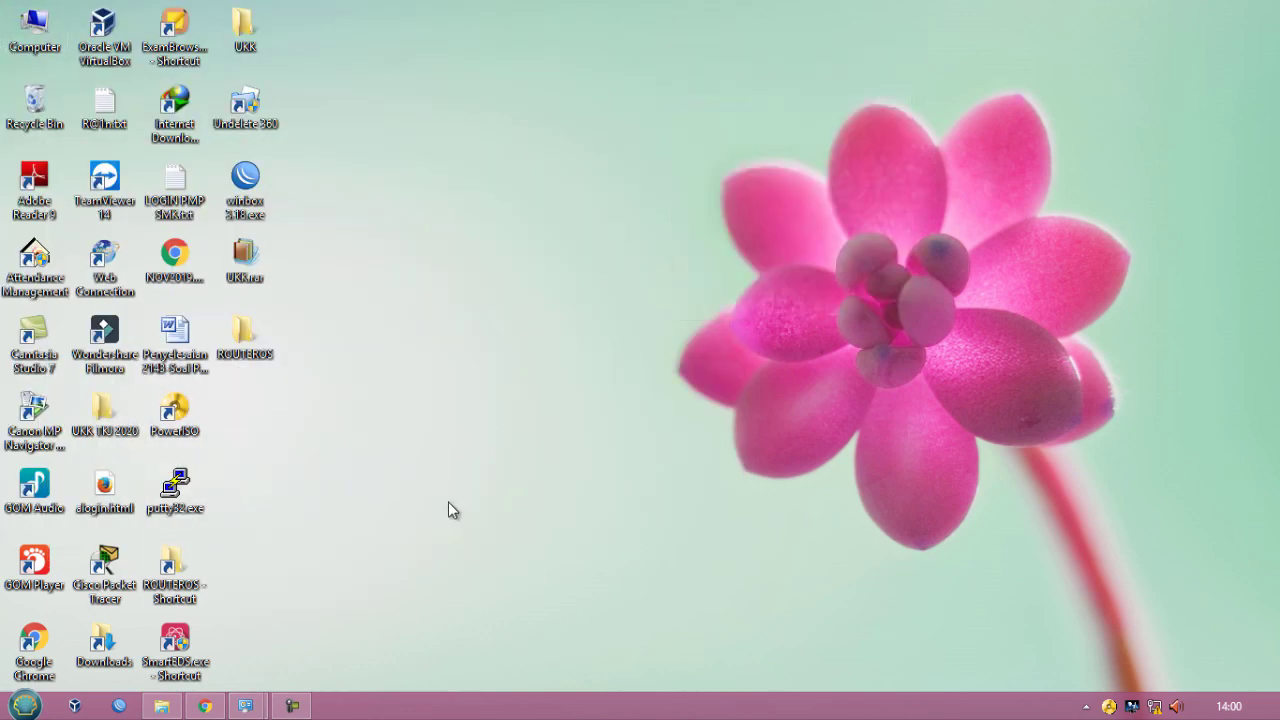
pyautogui.moveTo(248, 708)
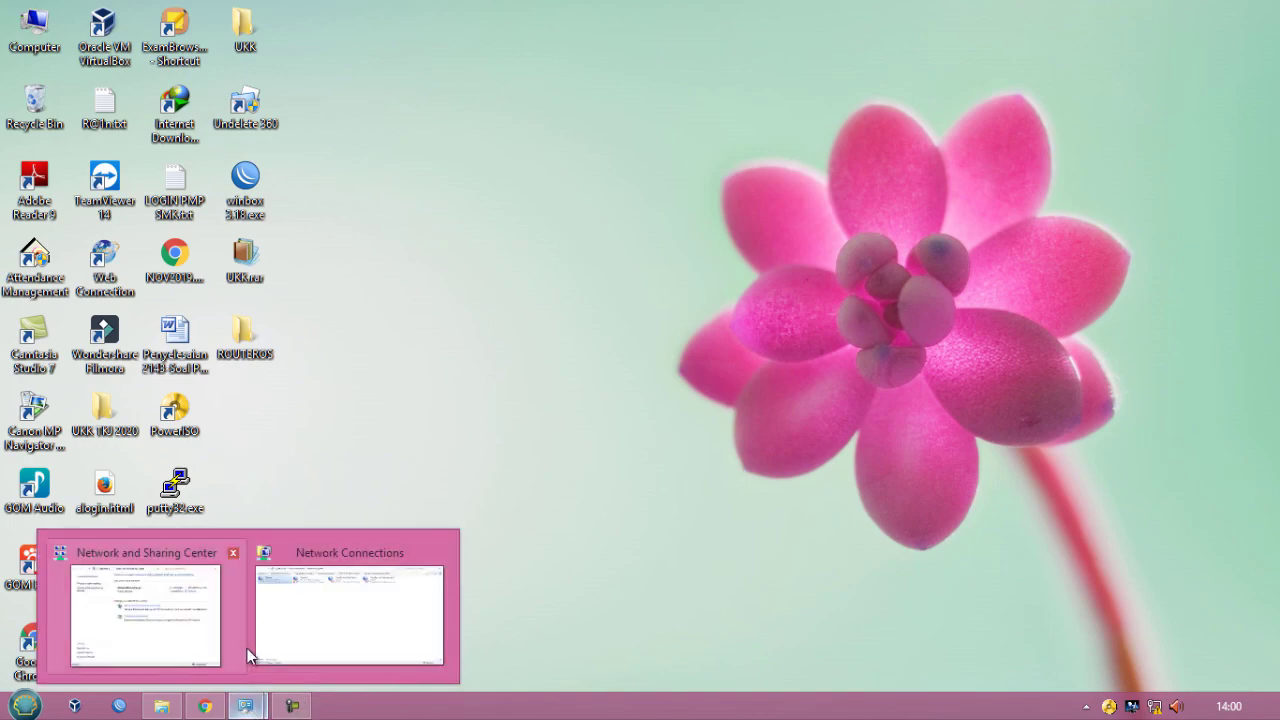
pyautogui.click(300, 630)
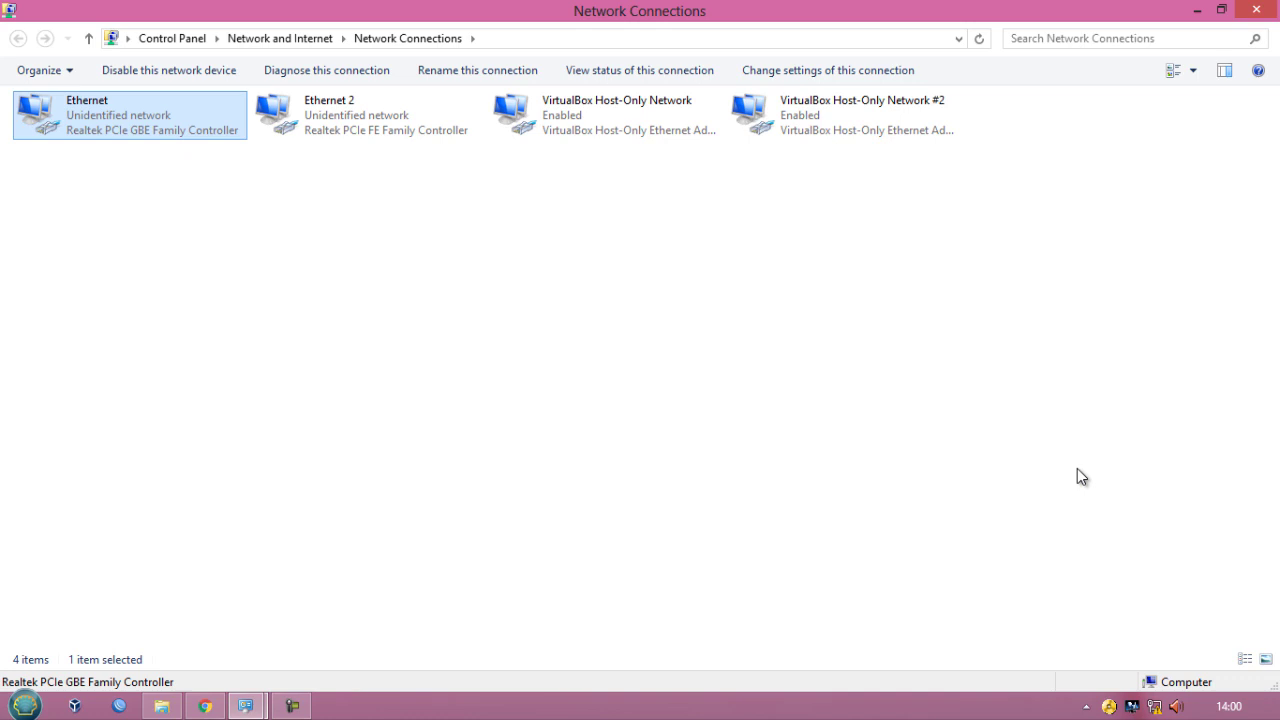
pyautogui.click(398, 135)
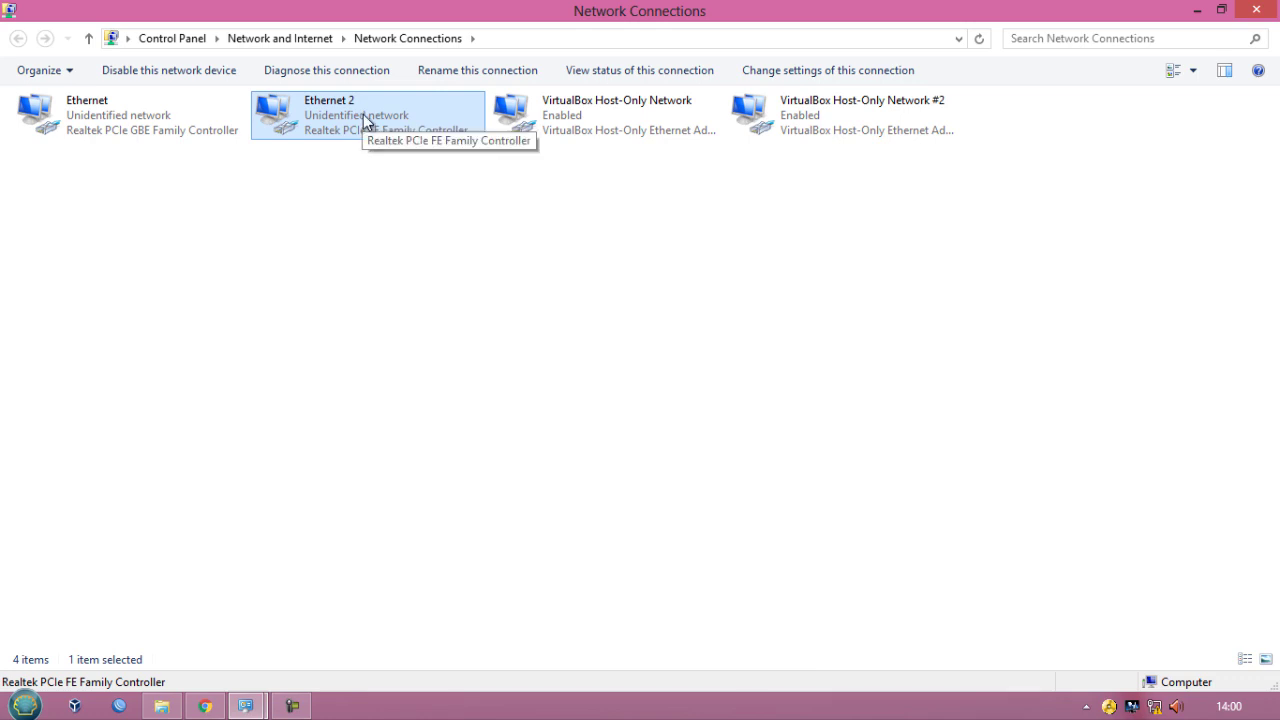
pyautogui.click(166, 114)
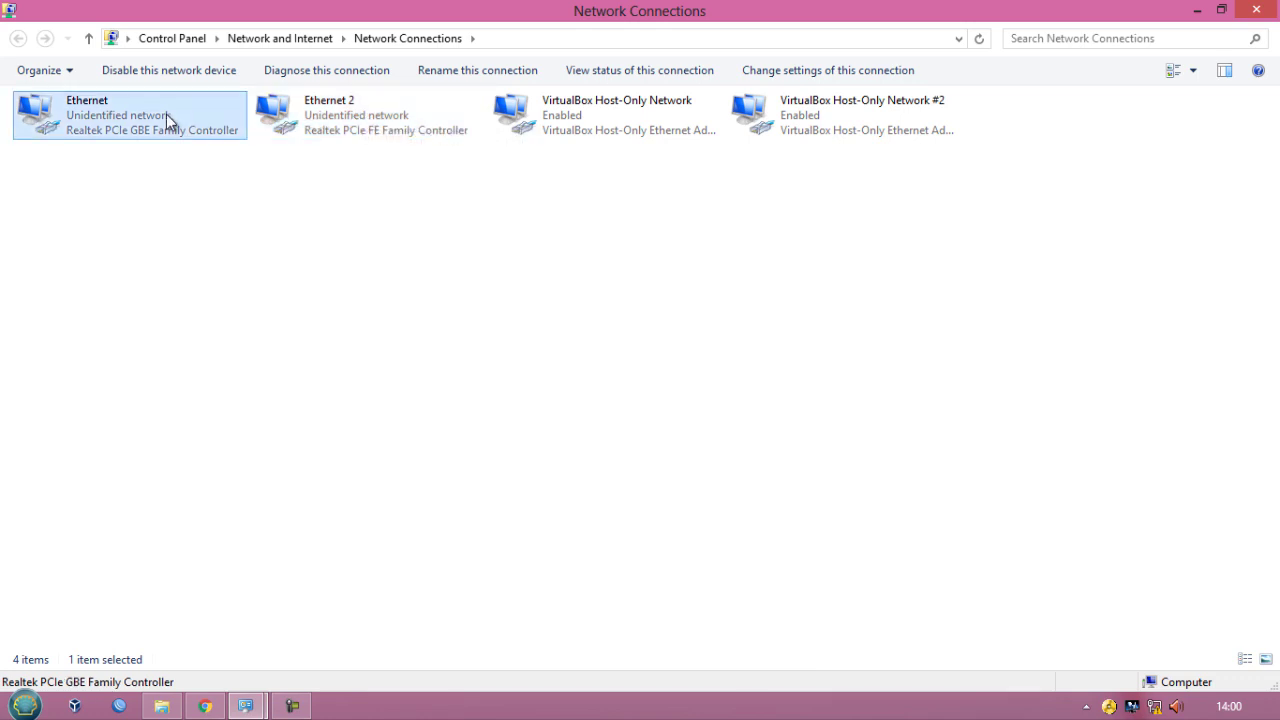
pyautogui.click(552, 127)
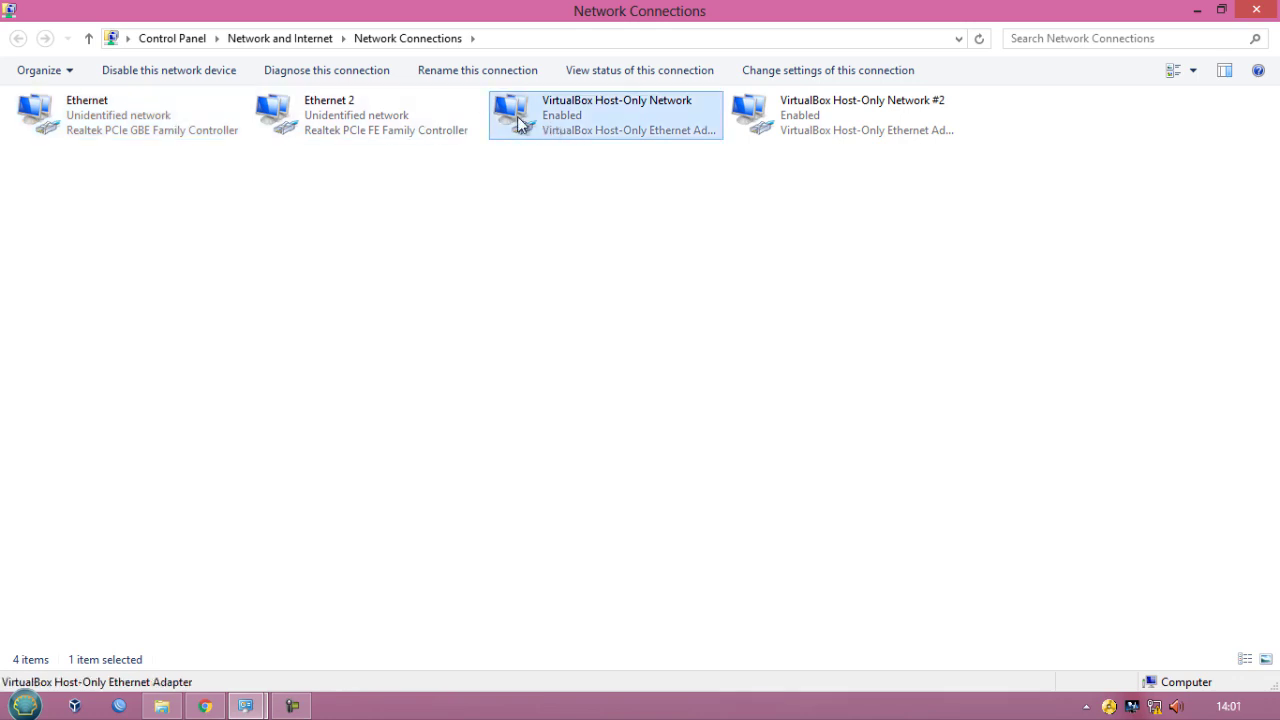
pyautogui.click(403, 122)
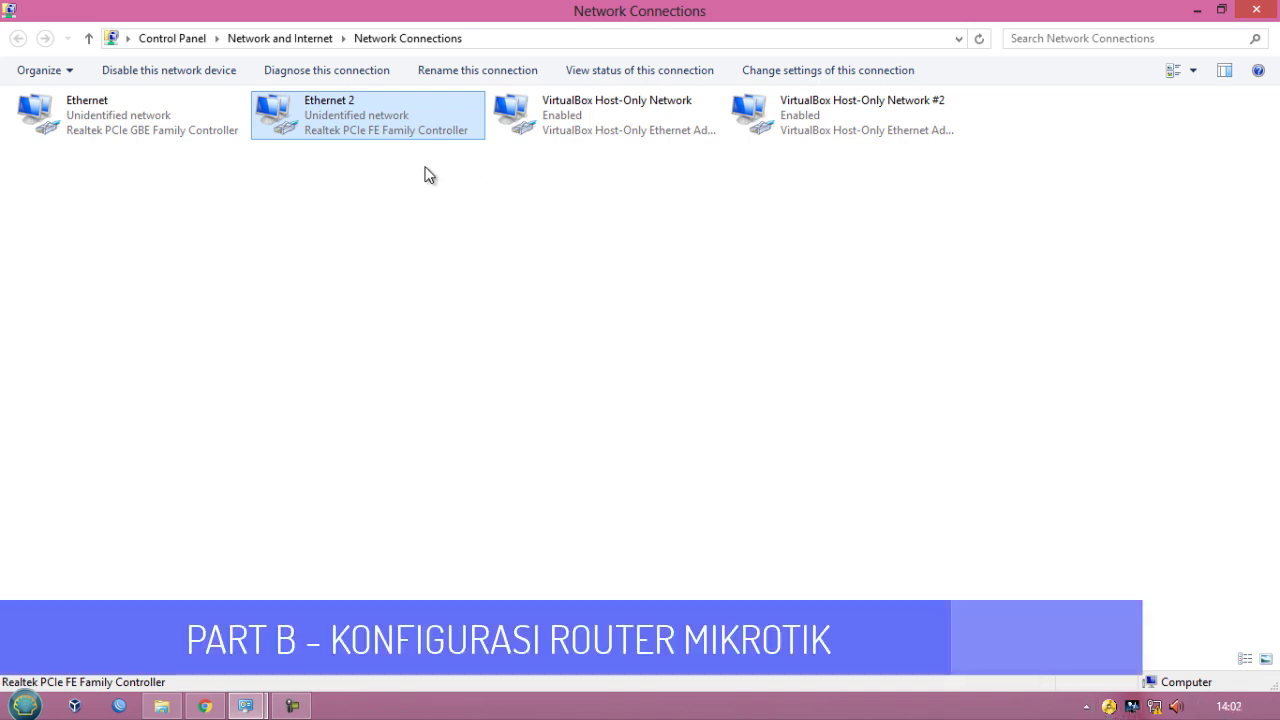
pyautogui.click(25, 707)
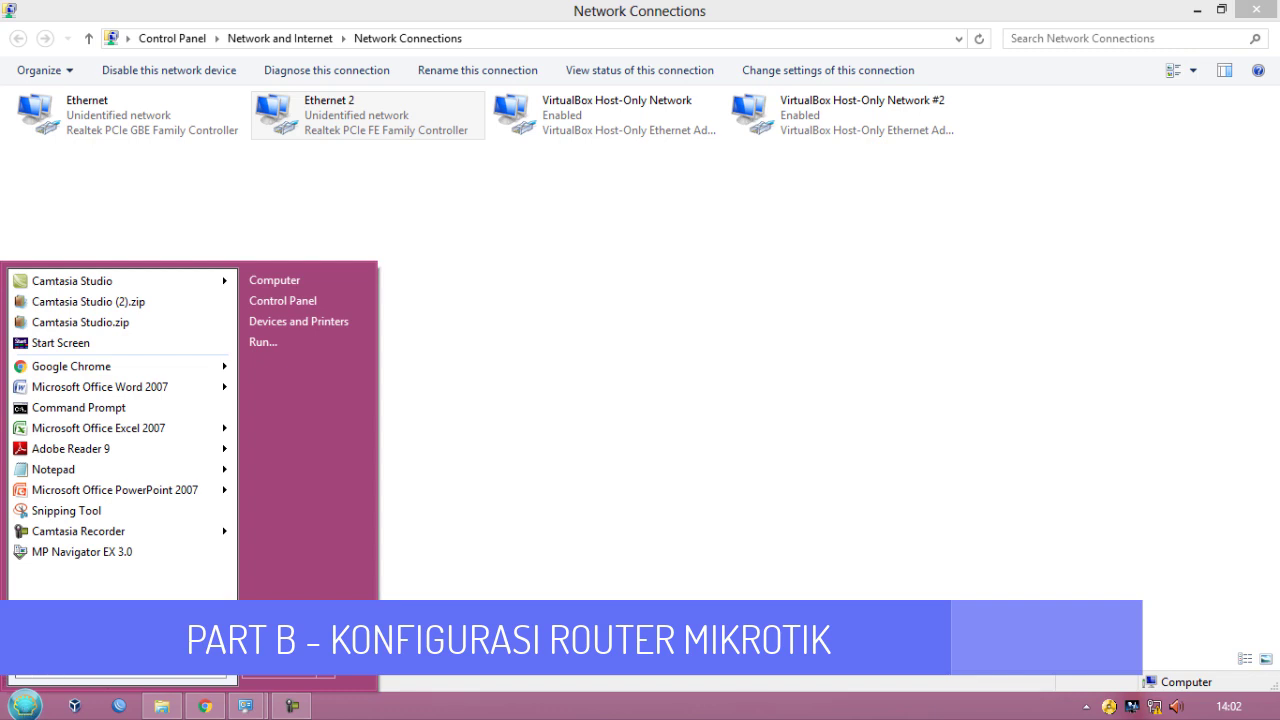
# - Launch Oracle VM VirtualBox from the Start menu's program list
pyautogui.click(57, 632)
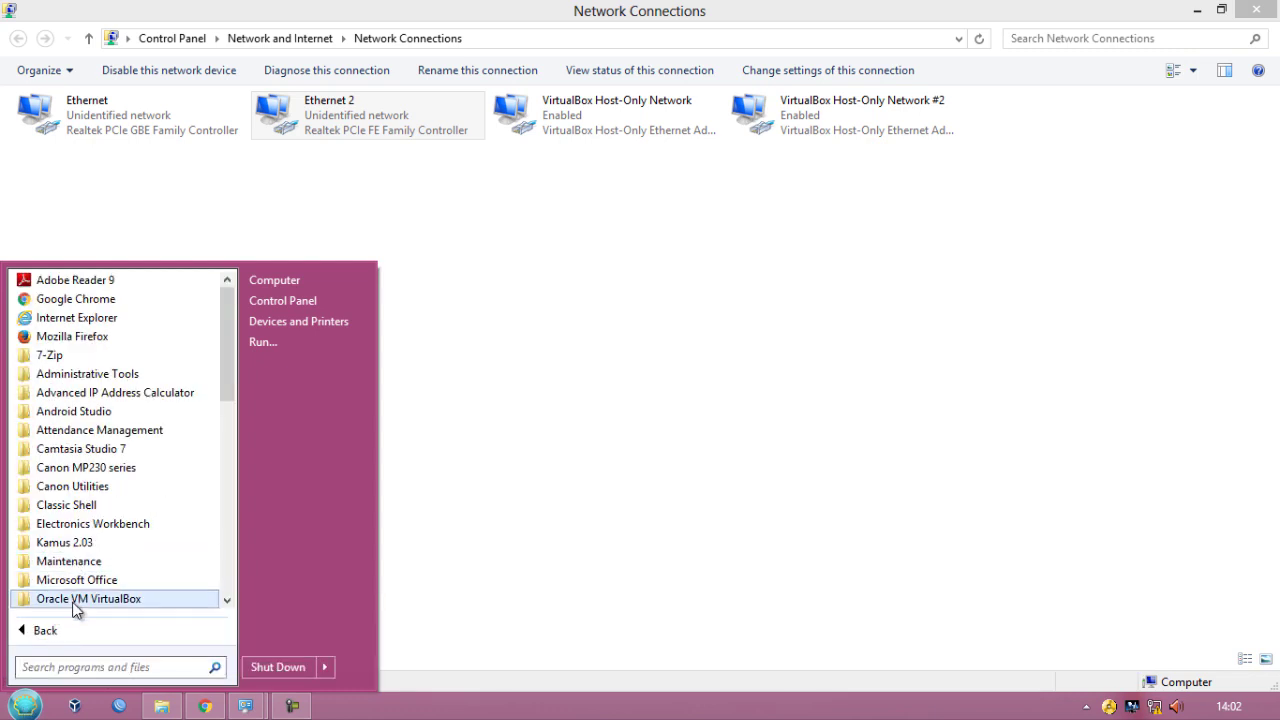
pyautogui.click(75, 598)
pyautogui.click(87, 562)
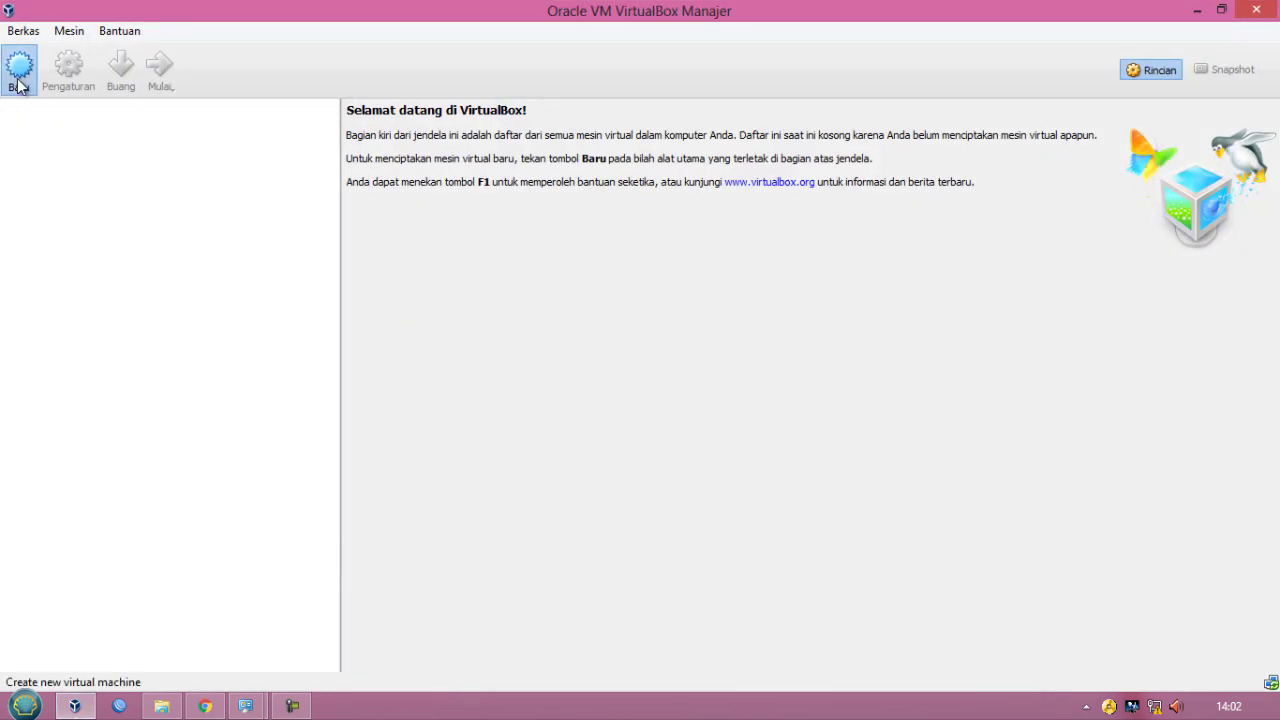
# - Start a new virtual machine named routersena with type Other and version Other/Unknown (64-bit)
pyautogui.click(19, 86)
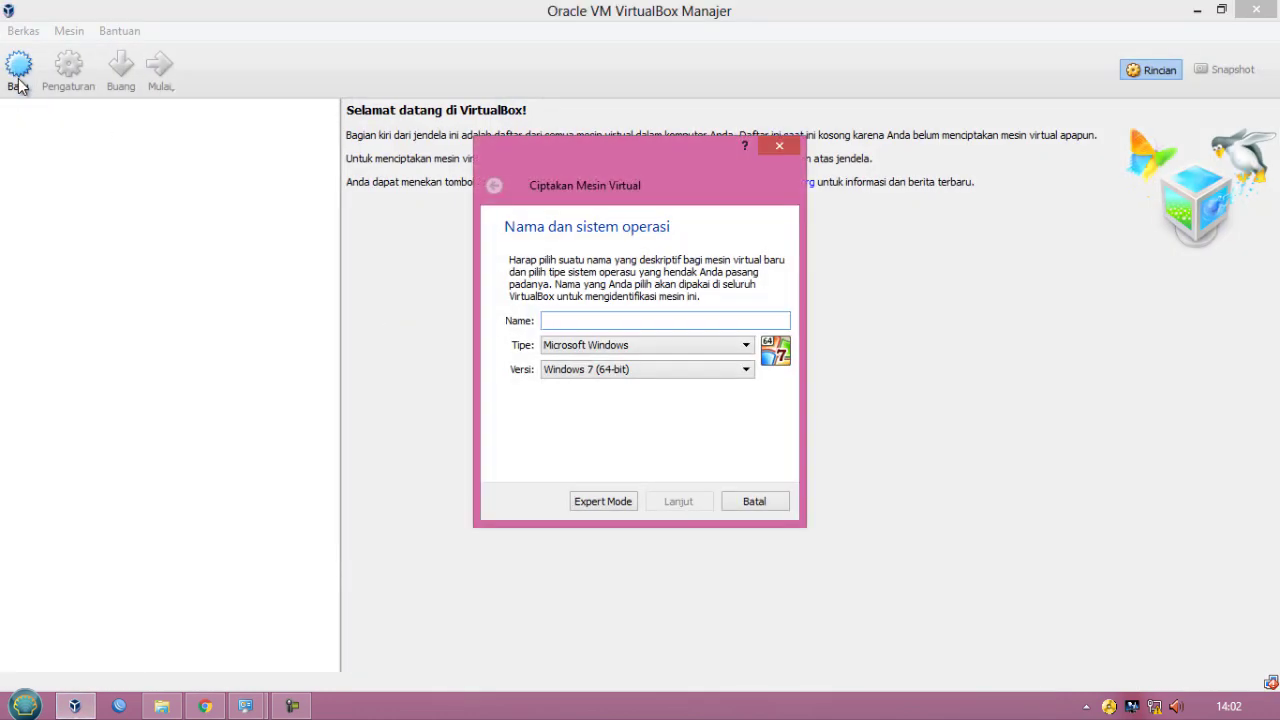
pyautogui.write('routersena')
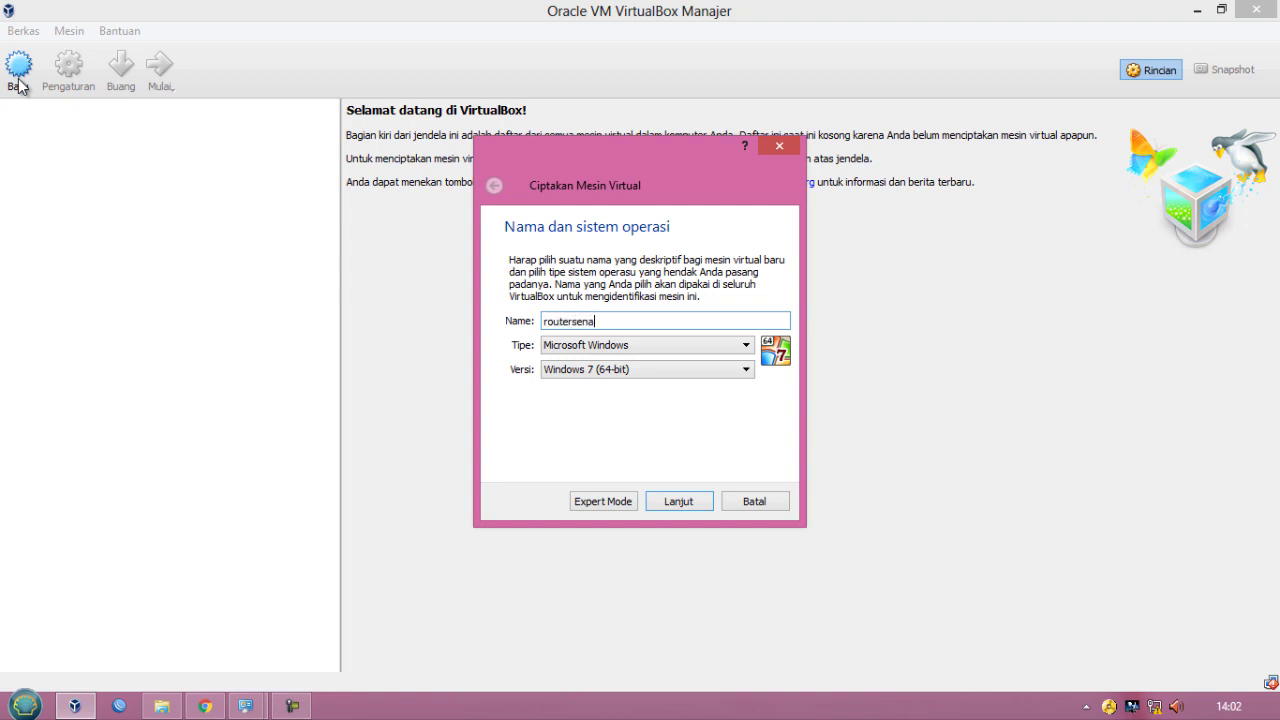
pyautogui.click(600, 346)
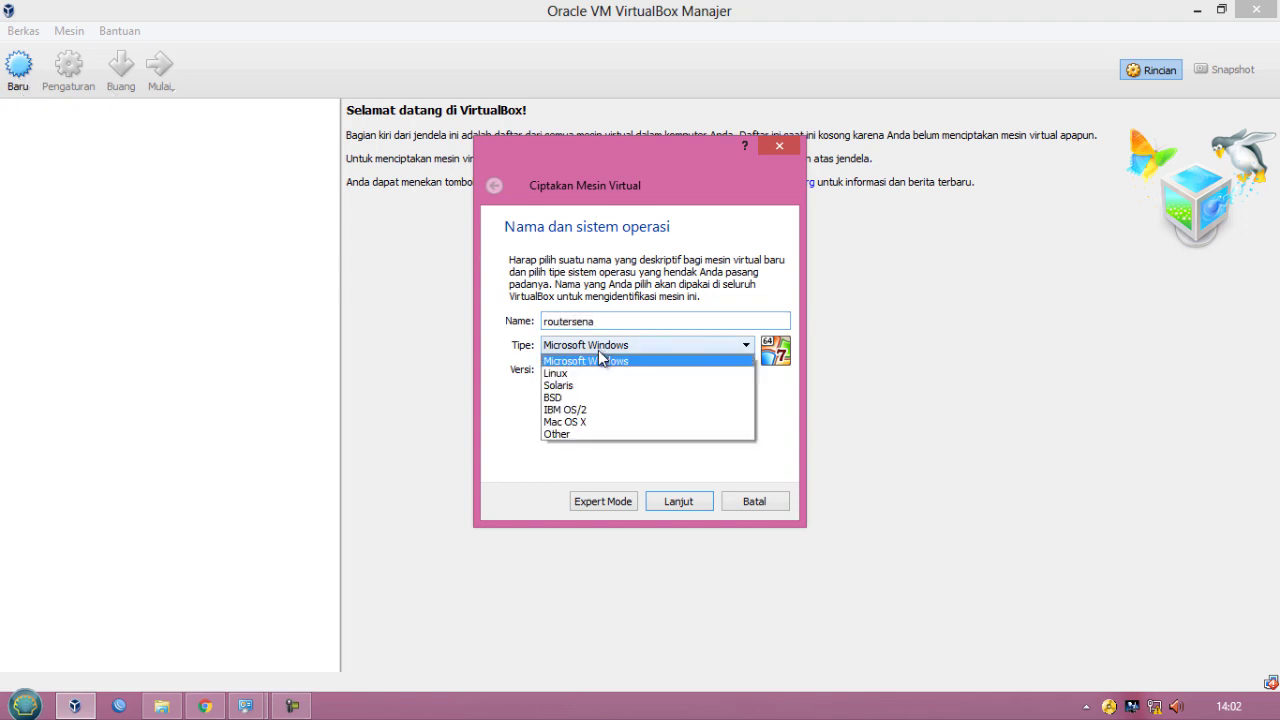
pyautogui.click(576, 434)
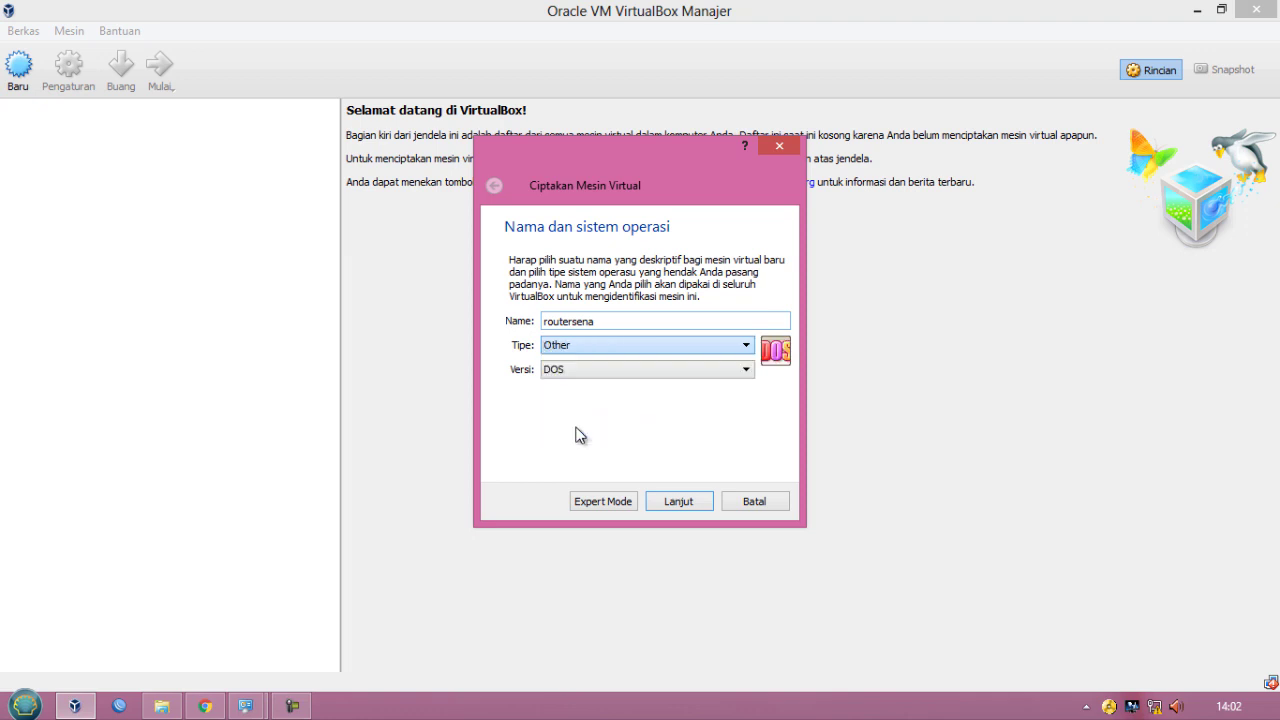
pyautogui.click(574, 372)
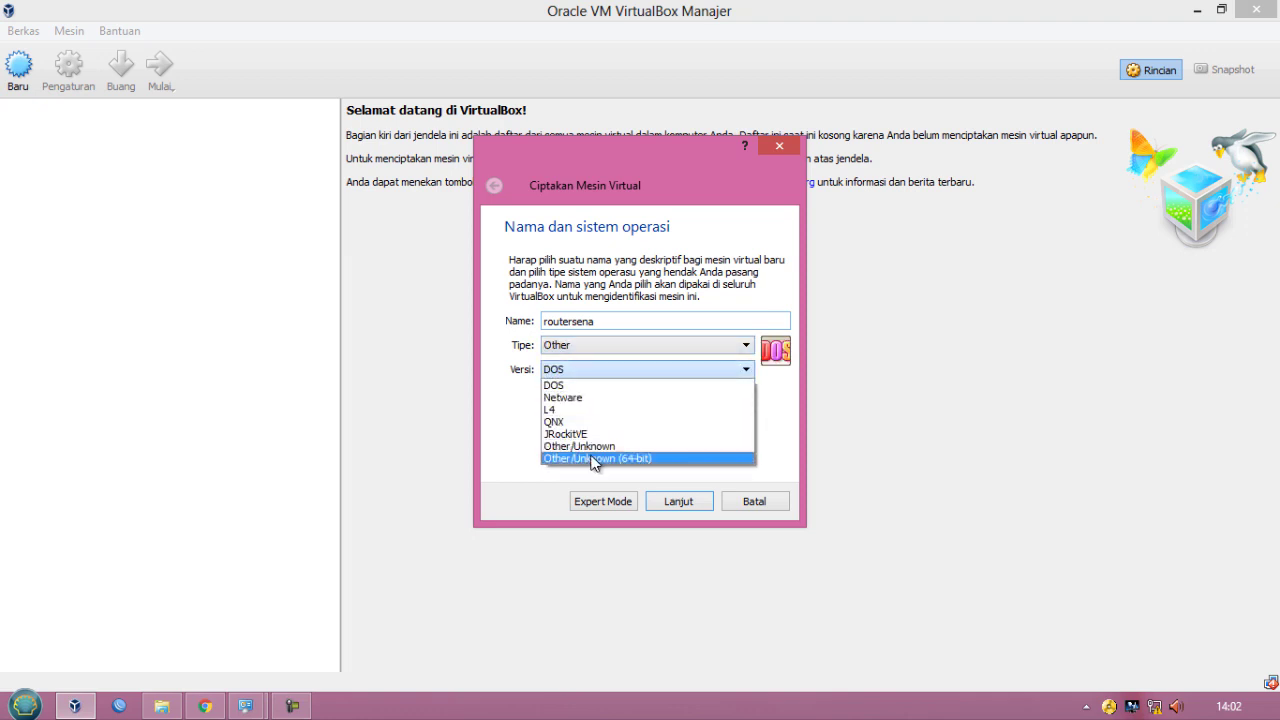
pyautogui.click(585, 446)
pyautogui.click(679, 501)
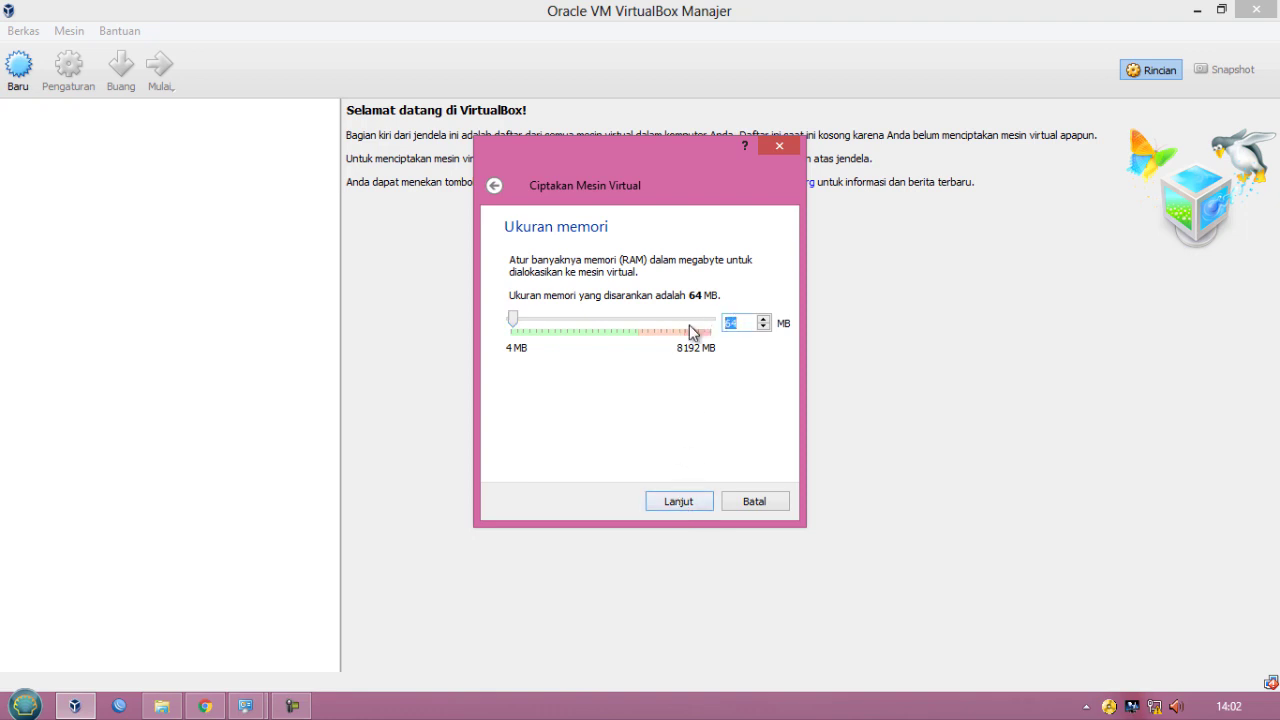
# - Give the VM 512 MB of memory and create a dynamically allocated 2,00 GB virtual hard disk named routersena
pyautogui.write('512')
pyautogui.click(675, 498)
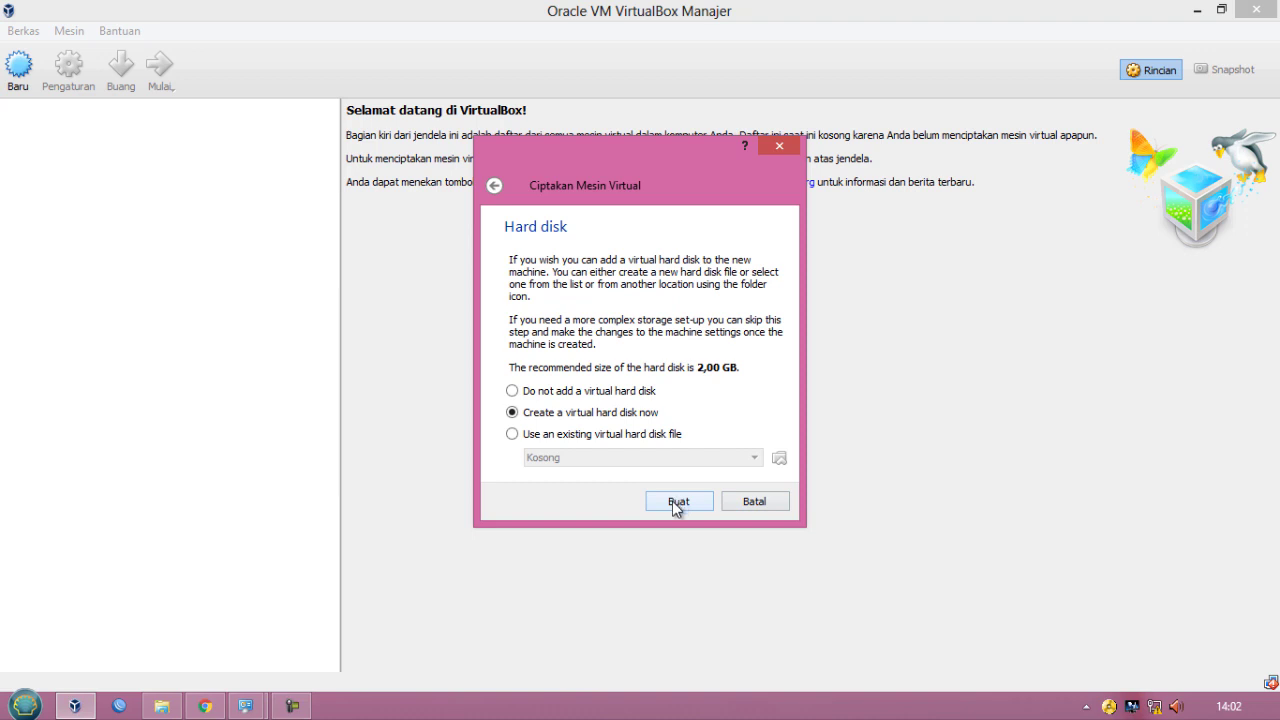
pyautogui.click(672, 501)
pyautogui.click(748, 480)
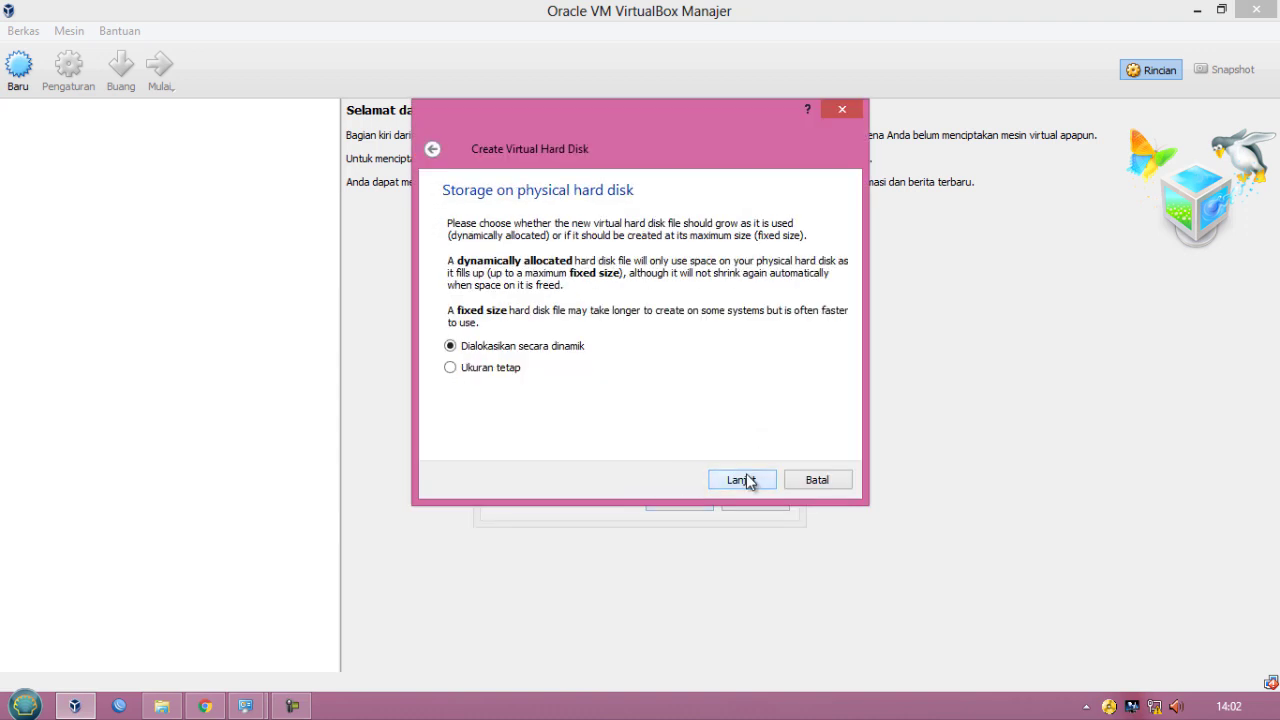
pyautogui.click(748, 480)
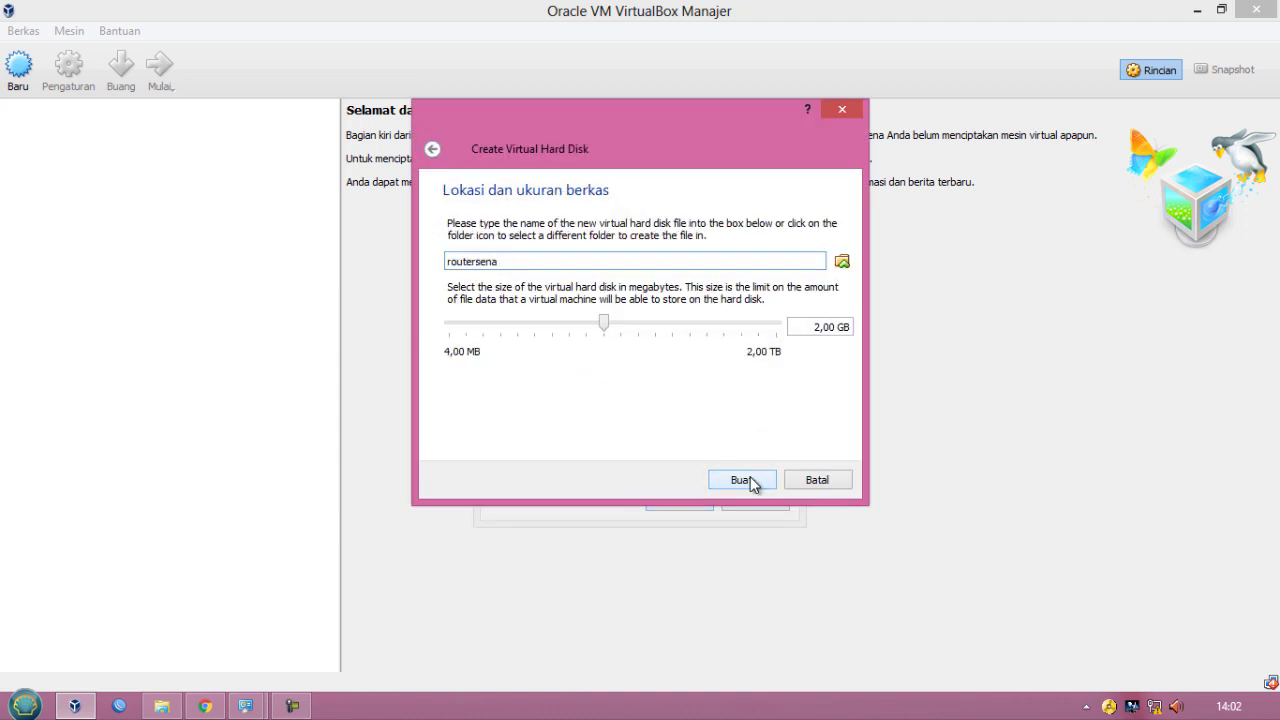
pyautogui.click(742, 481)
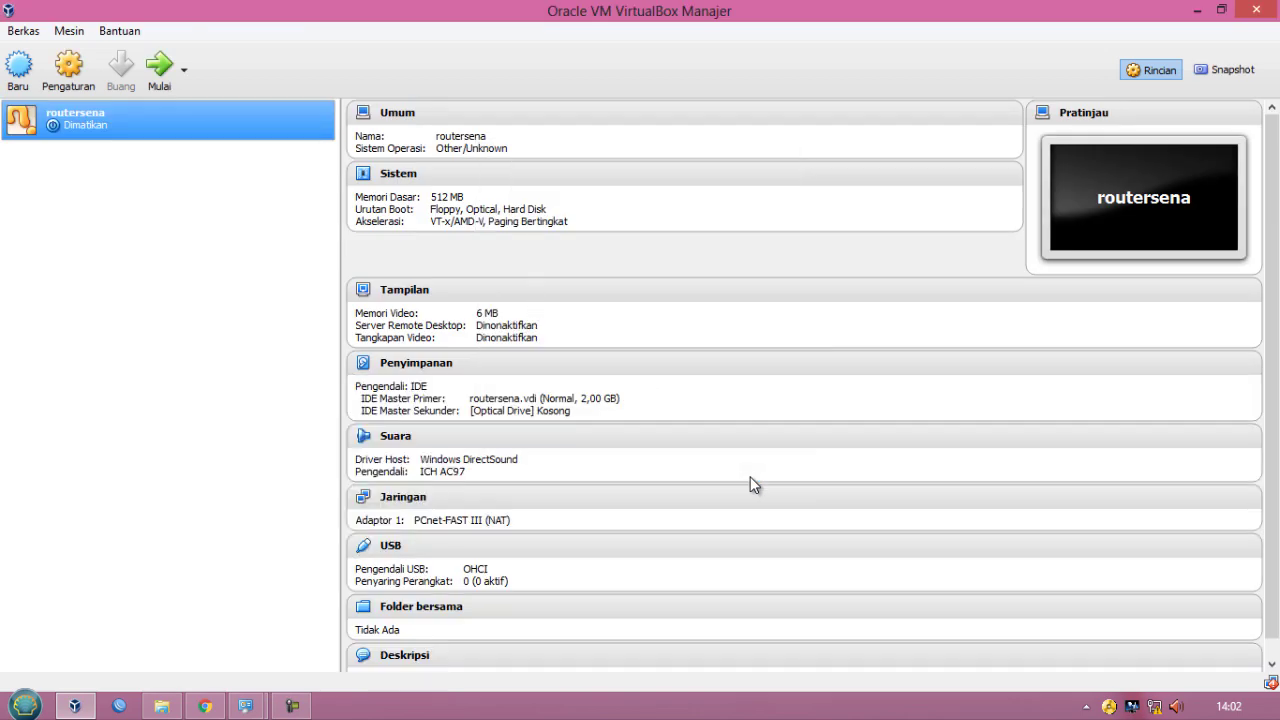
# - Open the VM's network settings and enable network adapters 2 and 3
pyautogui.click(67, 70)
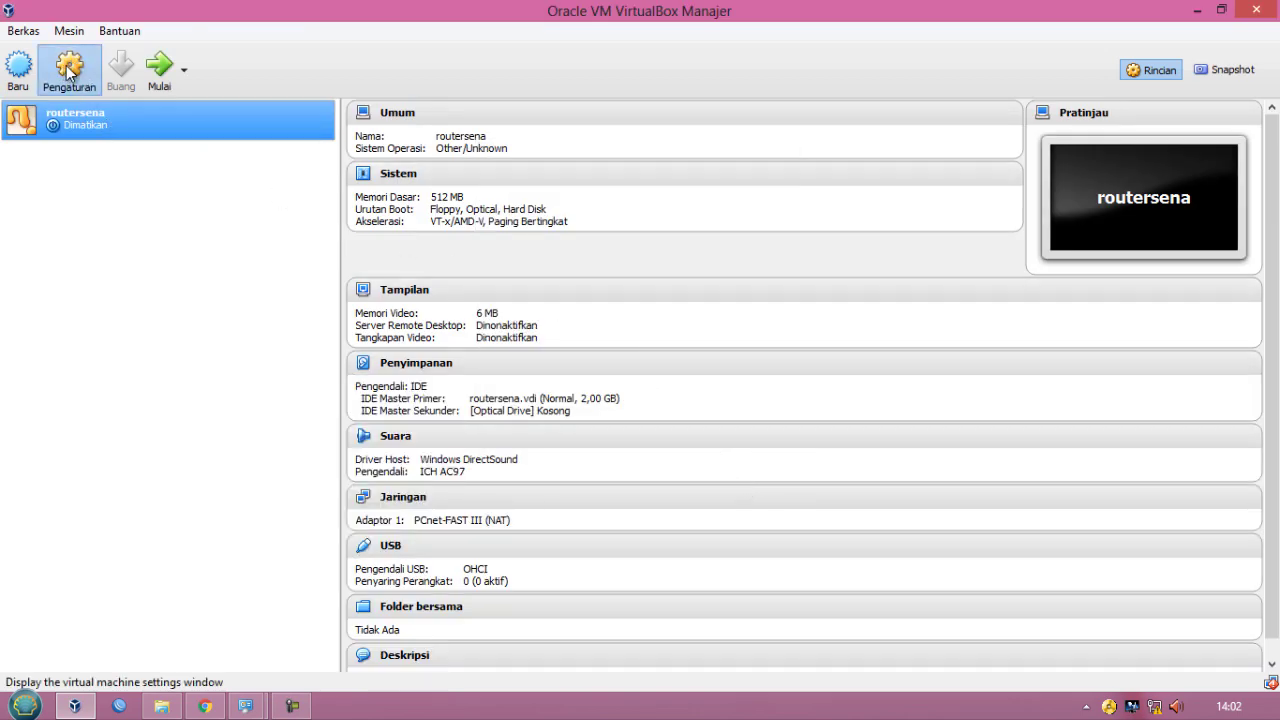
pyautogui.click(399, 325)
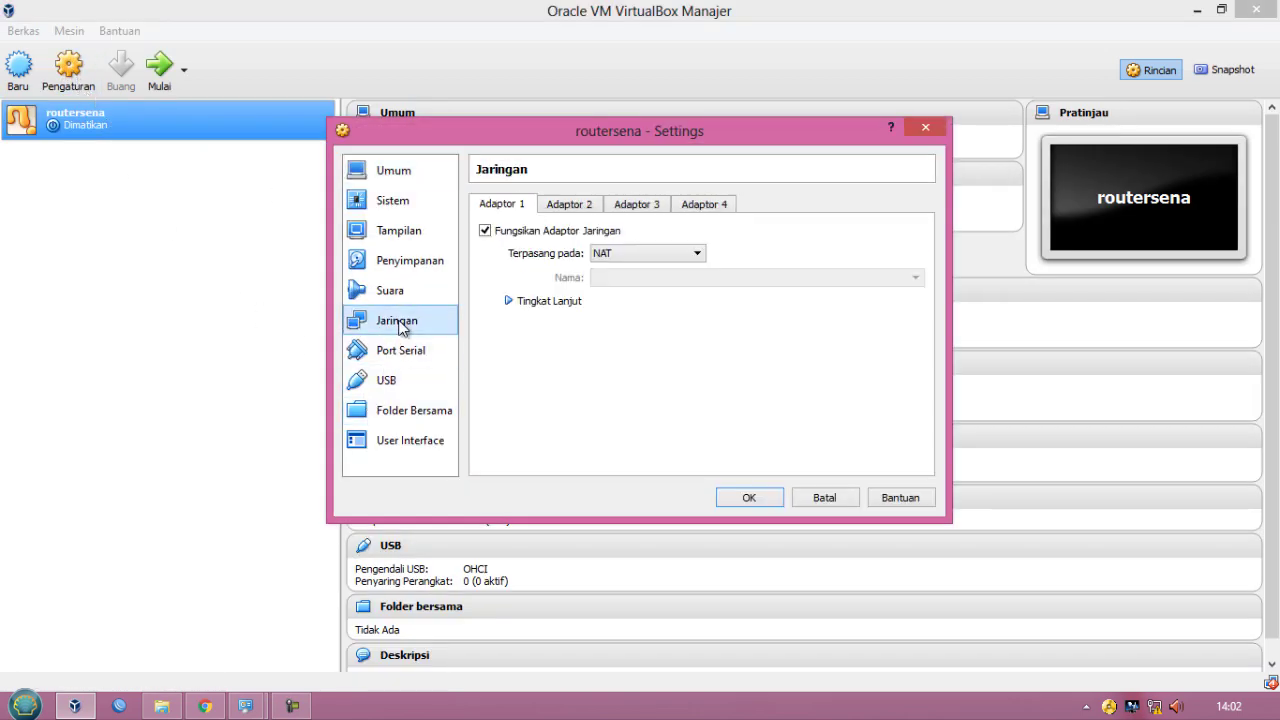
pyautogui.click(550, 210)
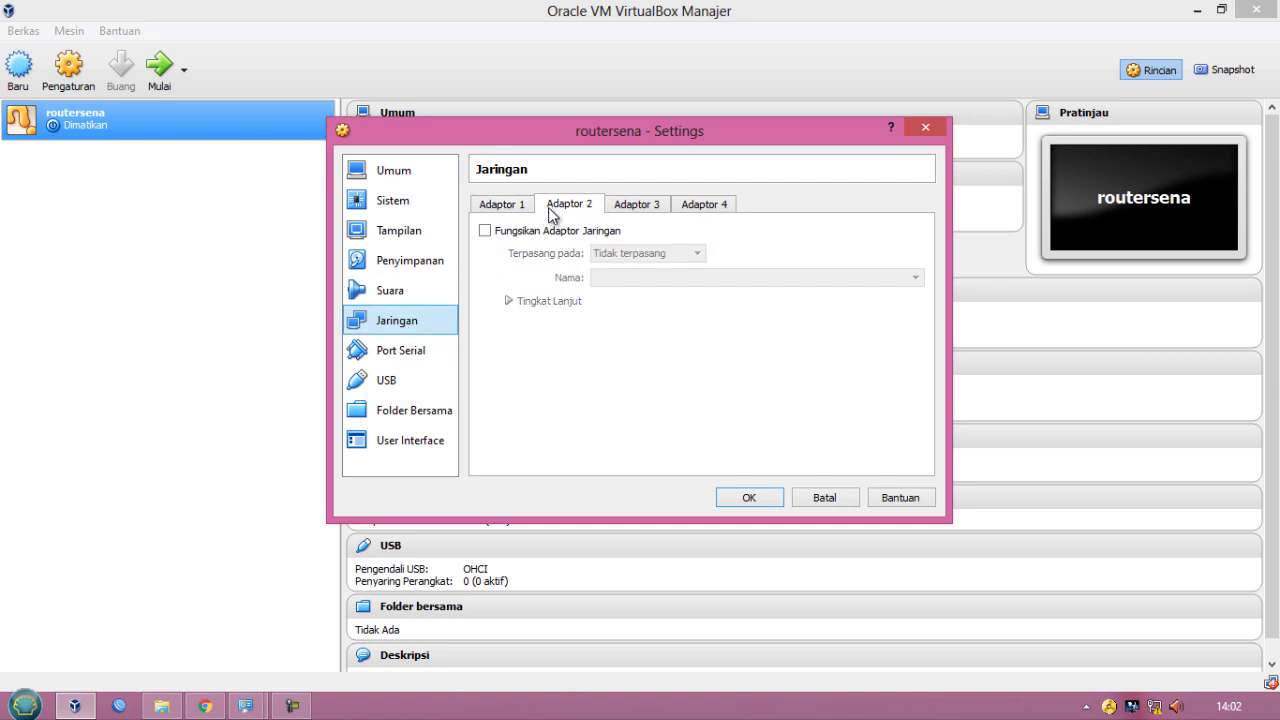
pyautogui.click(490, 231)
pyautogui.click(634, 206)
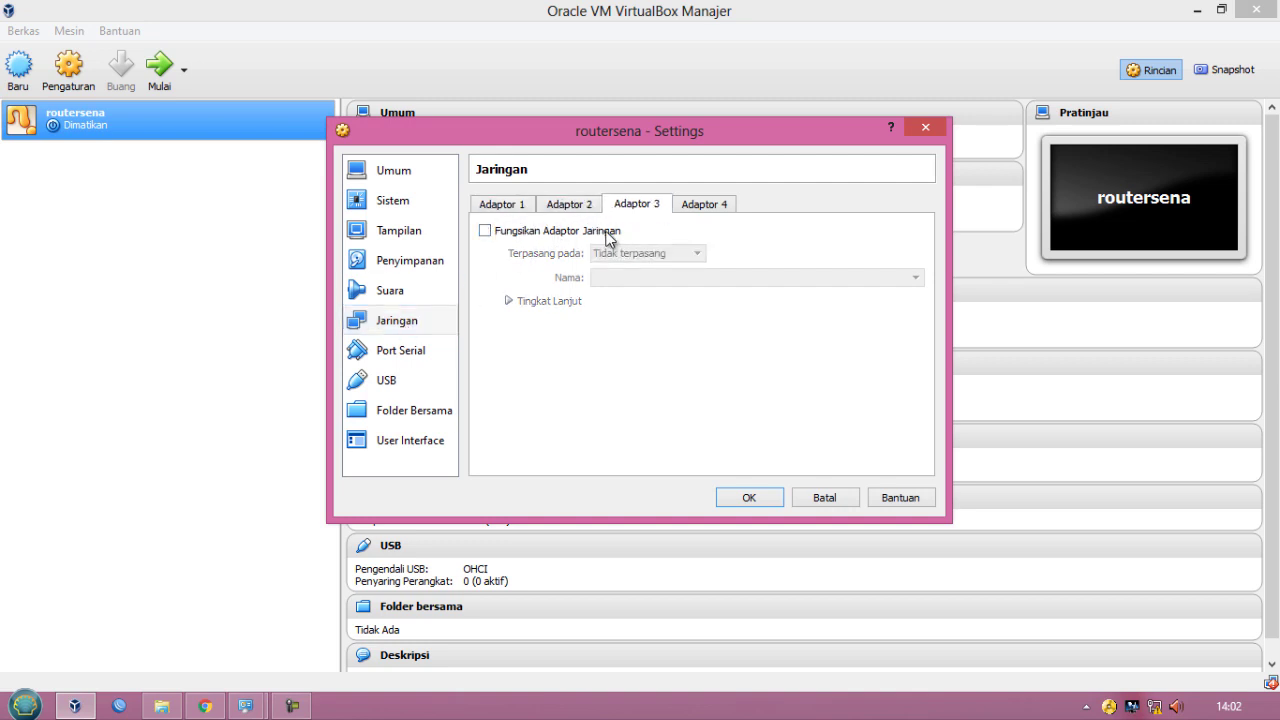
pyautogui.click(601, 231)
pyautogui.click(506, 205)
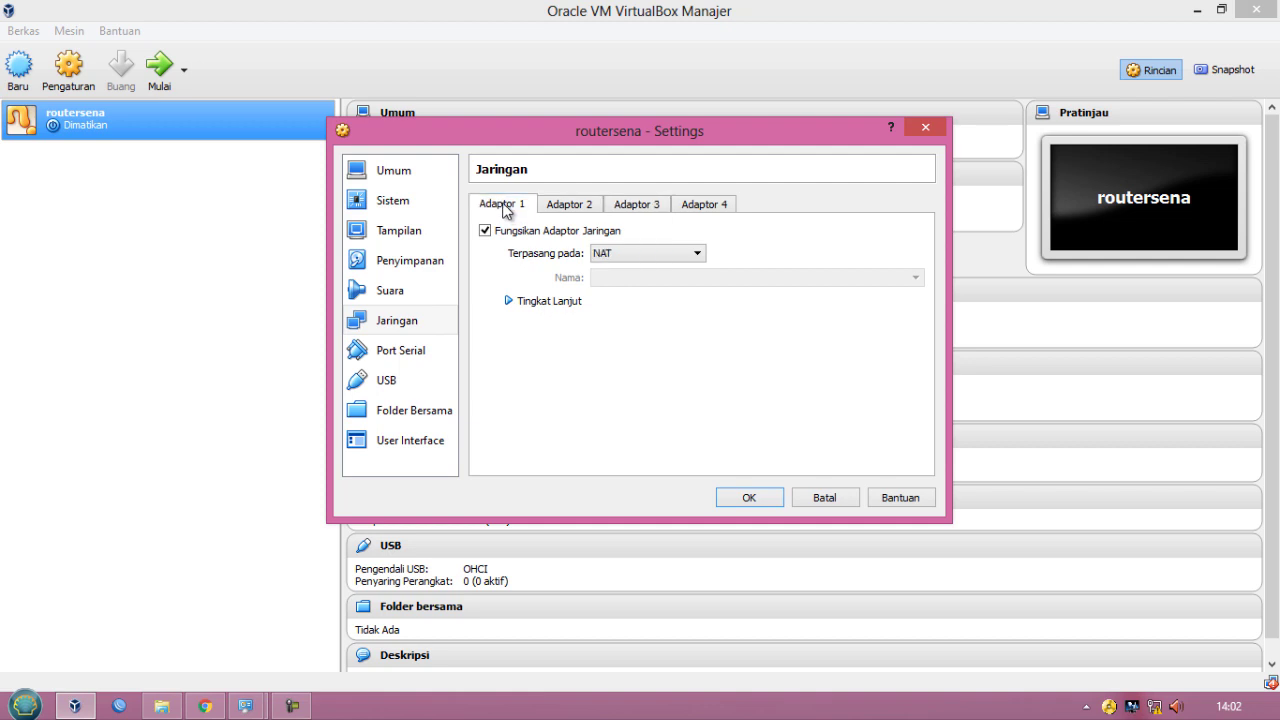
# - Attach adapter 1 as a bridged adapter on the Realtek PCIe FE Family Controller, checking the PC's network connections
pyautogui.click(601, 256)
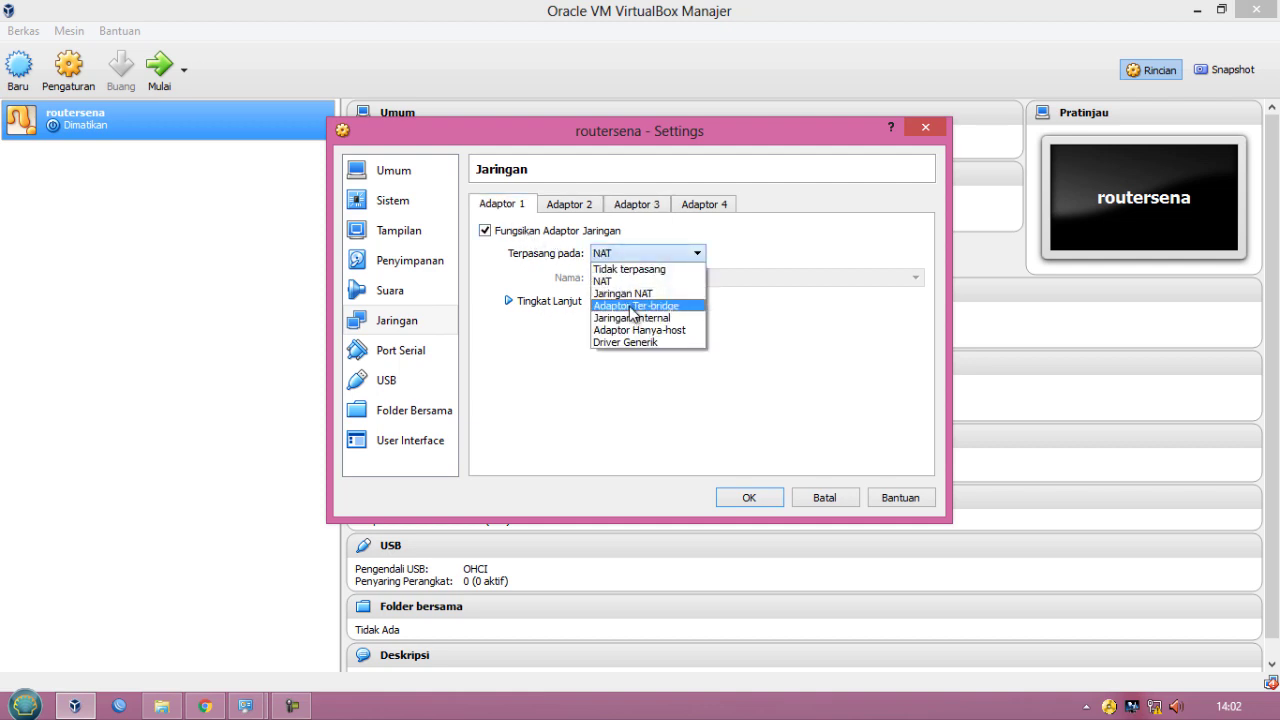
pyautogui.click(629, 306)
pyautogui.click(647, 280)
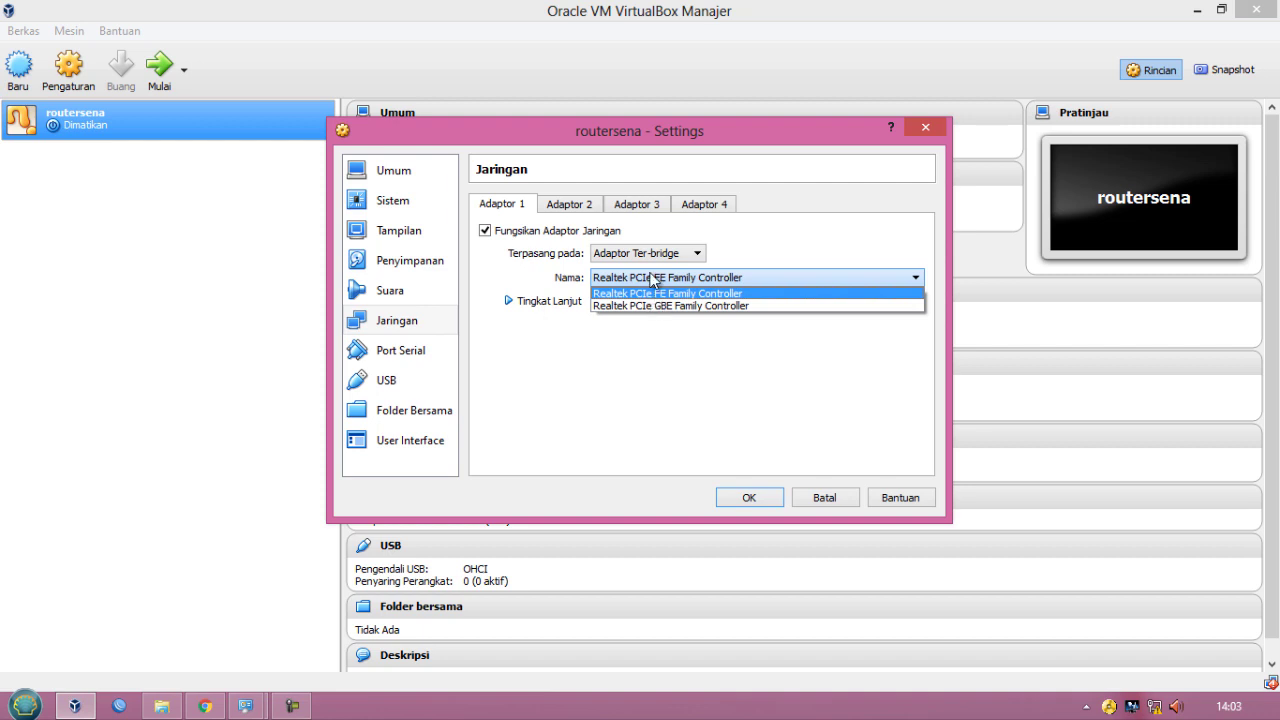
pyautogui.click(245, 706)
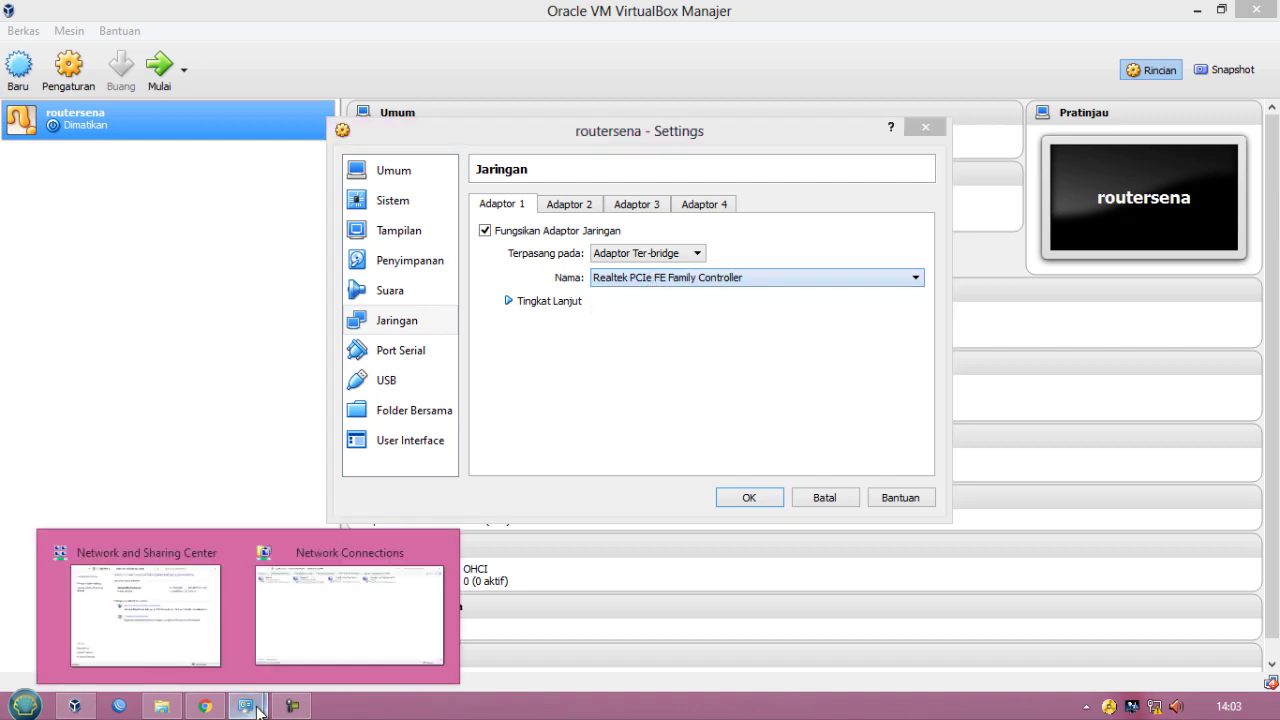
pyautogui.click(303, 631)
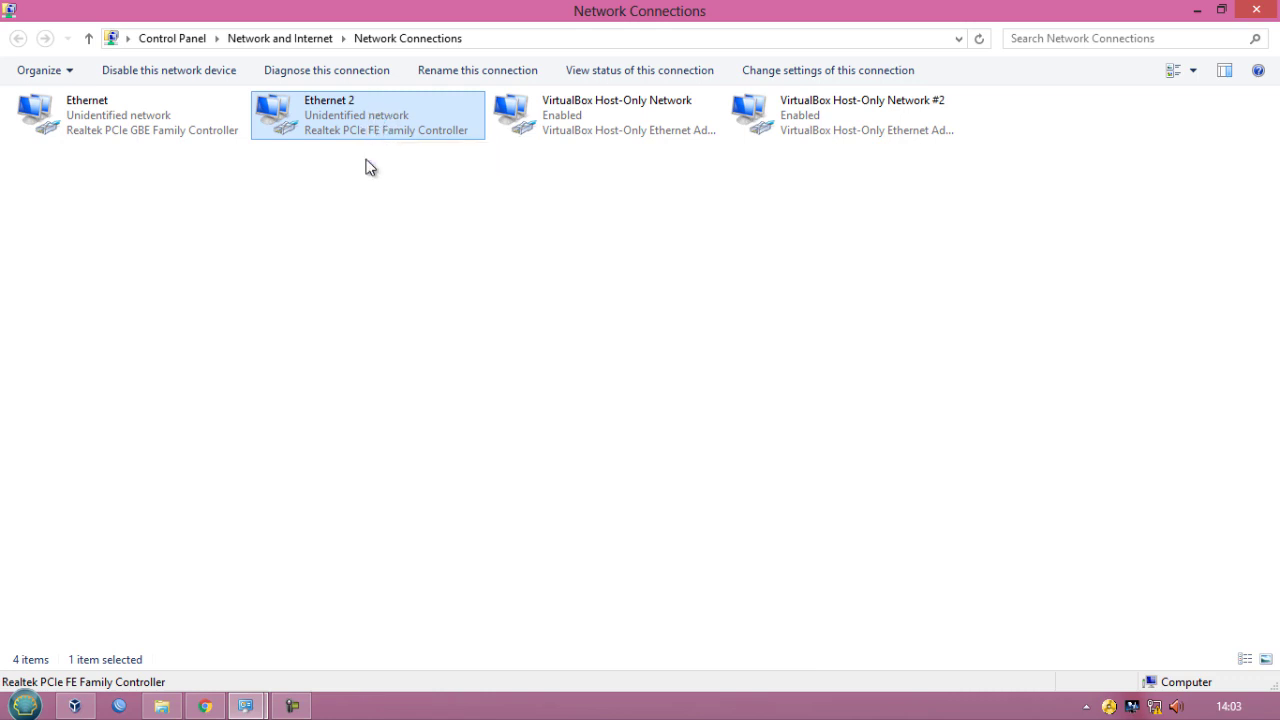
pyautogui.click(74, 706)
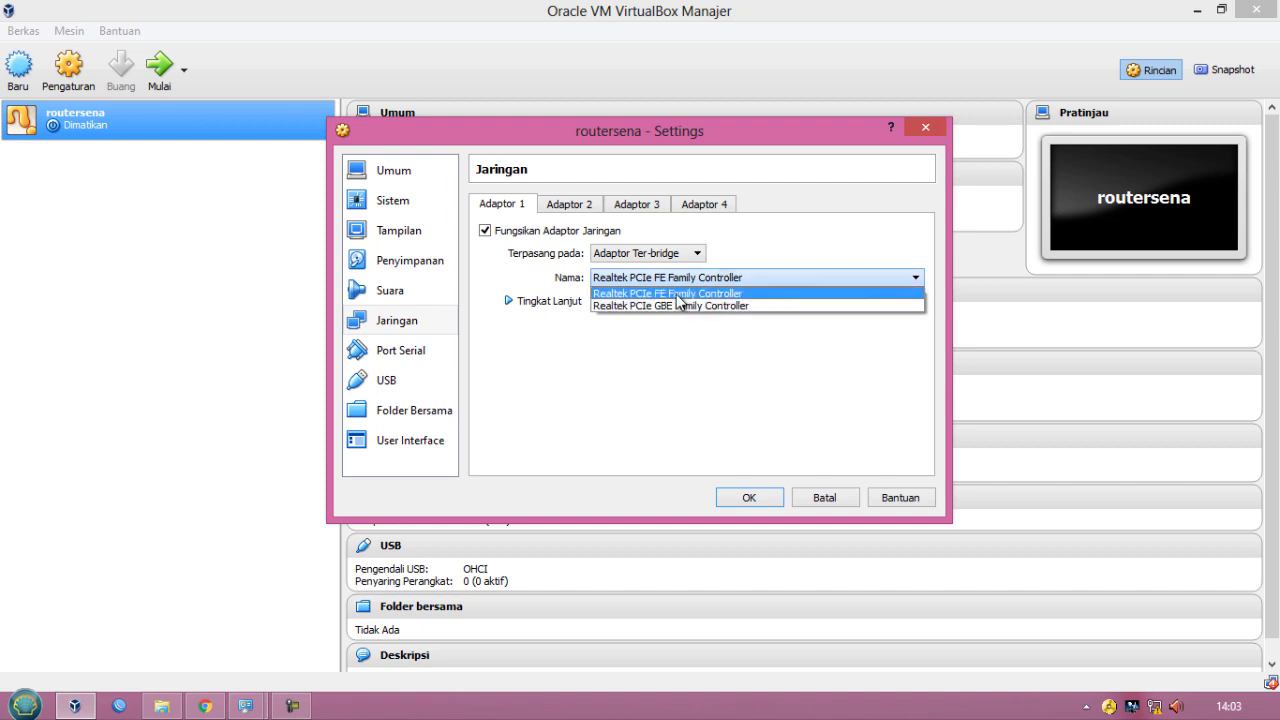
pyautogui.click(676, 293)
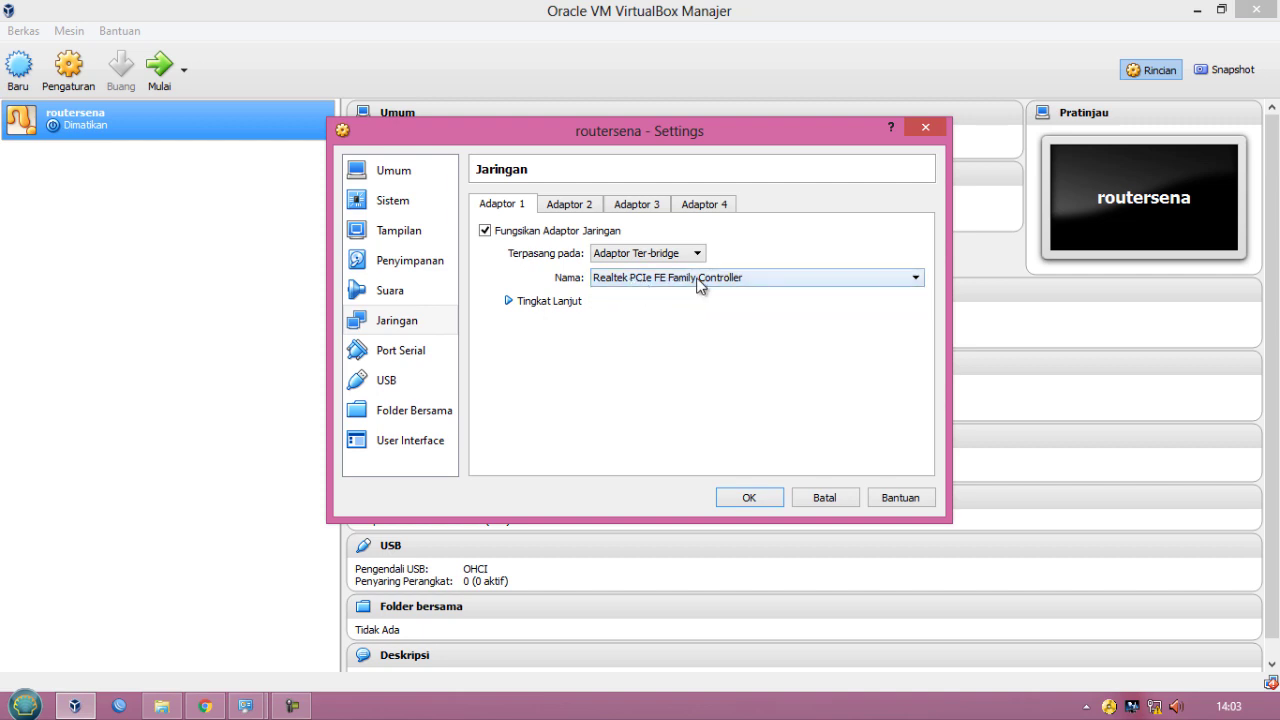
# - Attach adapter 2 to the host-only adapter (VirtualBox Host-Only Ethernet Adapter)
pyautogui.click(585, 210)
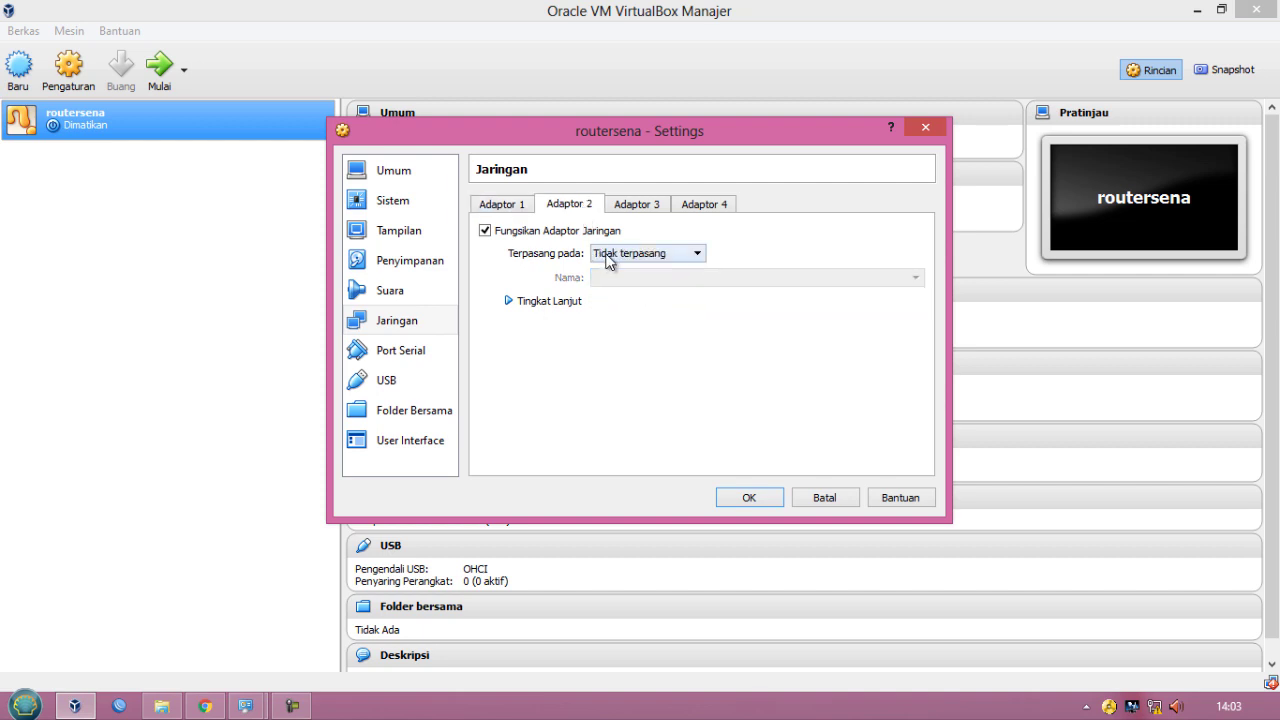
pyautogui.click(610, 254)
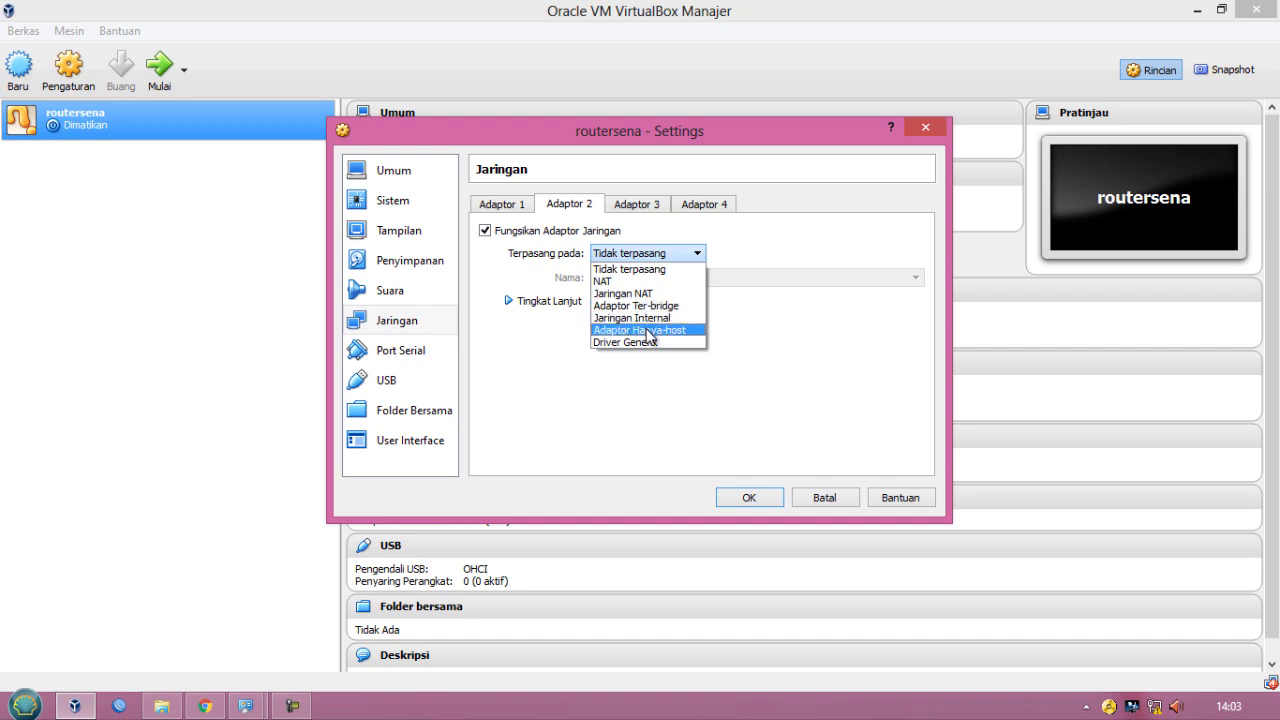
pyautogui.click(647, 330)
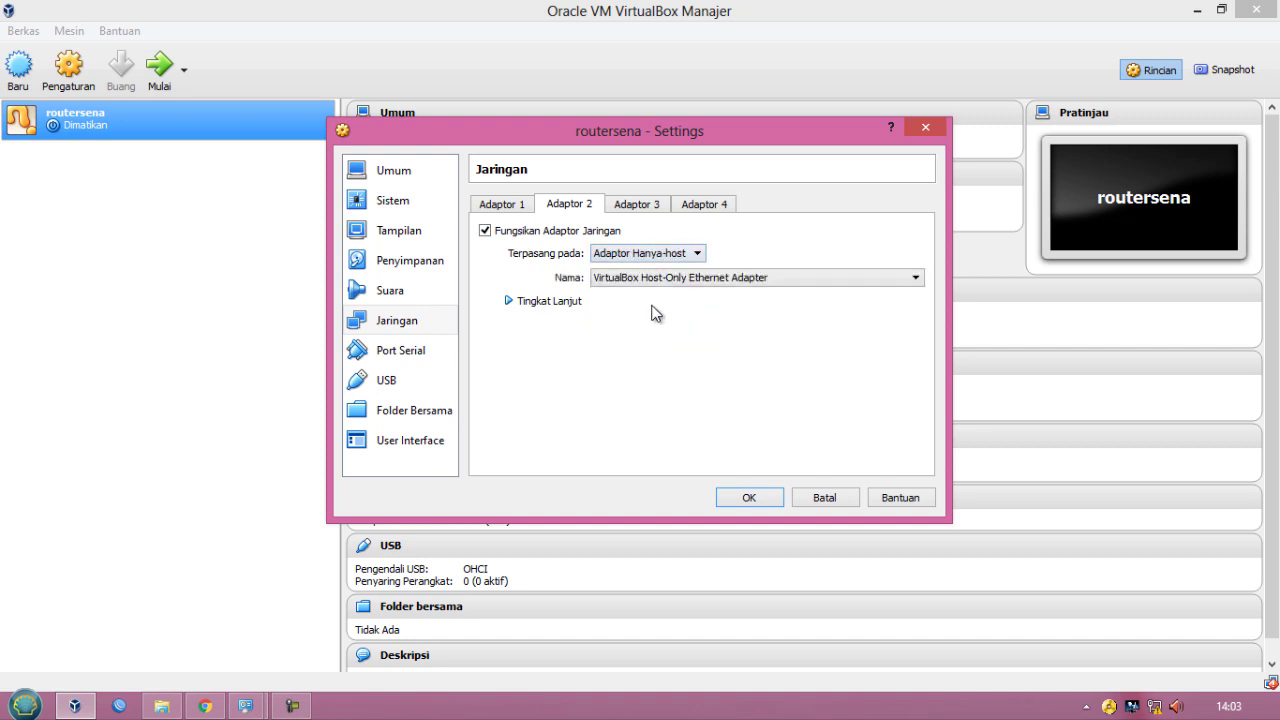
# - Attach adapter 3 as a bridged adapter on the Realtek PCIe GBE Family Controller
pyautogui.click(640, 206)
pyautogui.click(648, 254)
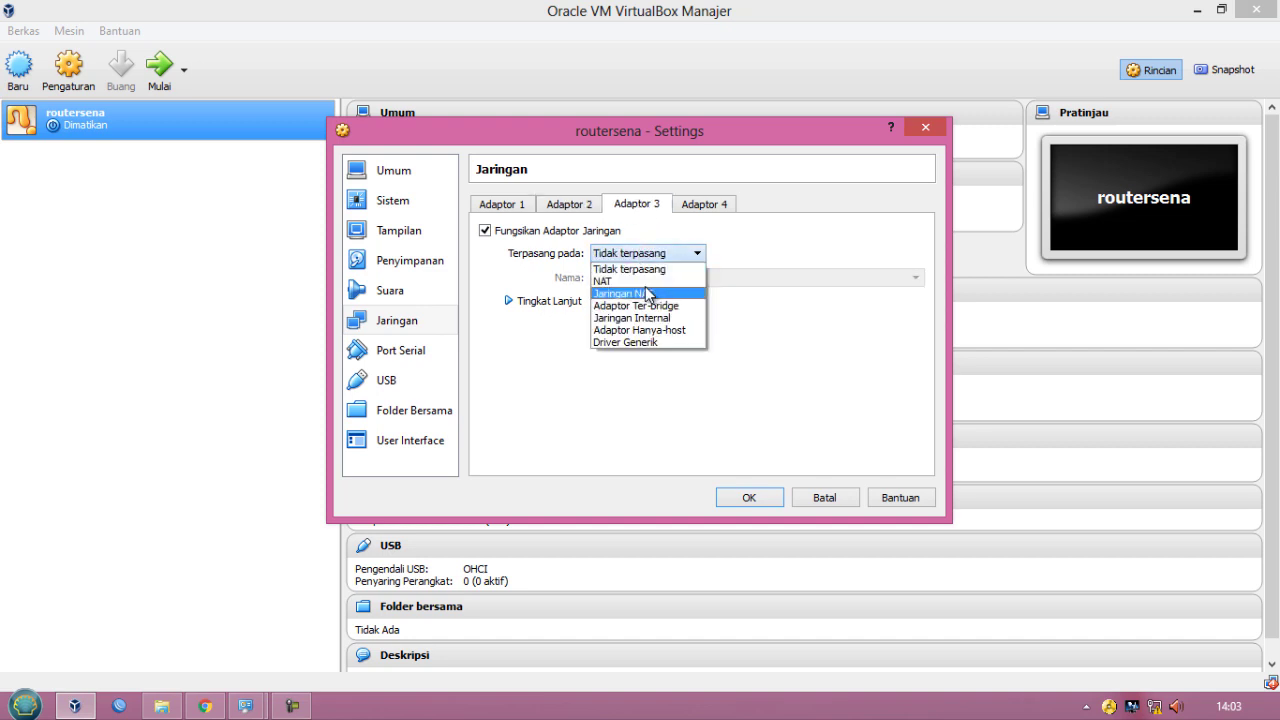
pyautogui.click(651, 302)
pyautogui.click(660, 280)
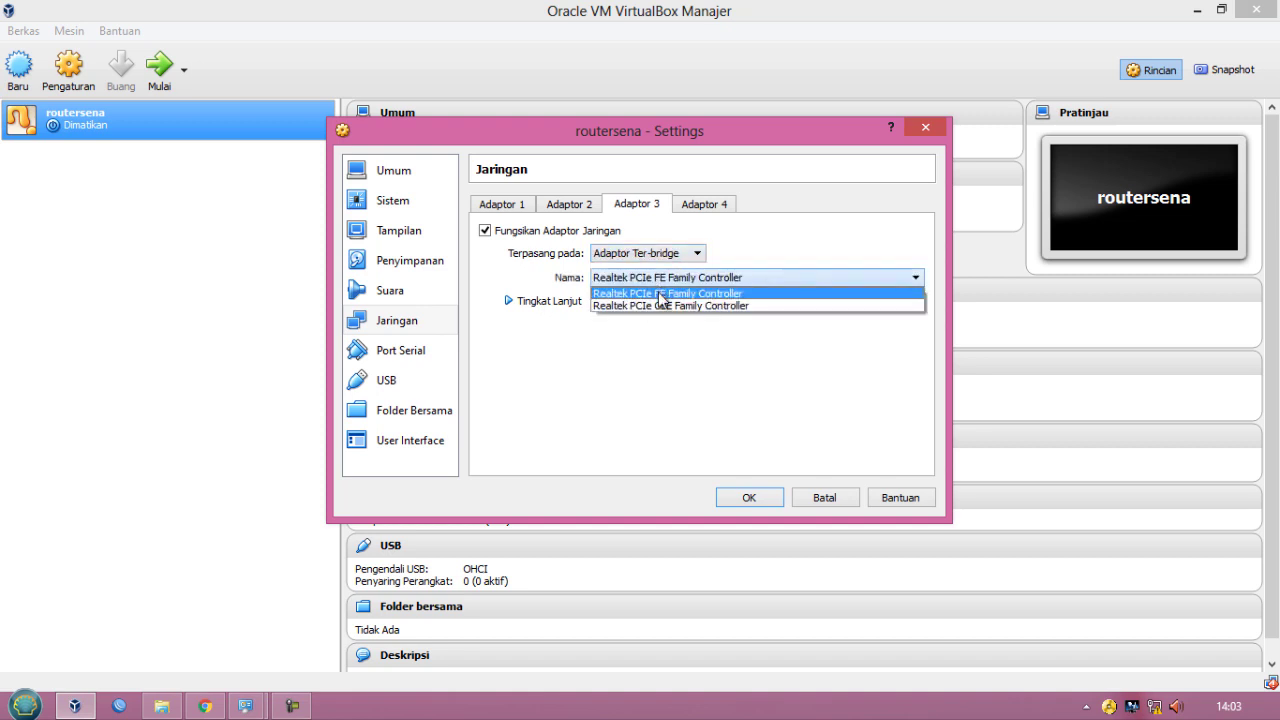
pyautogui.click(659, 295)
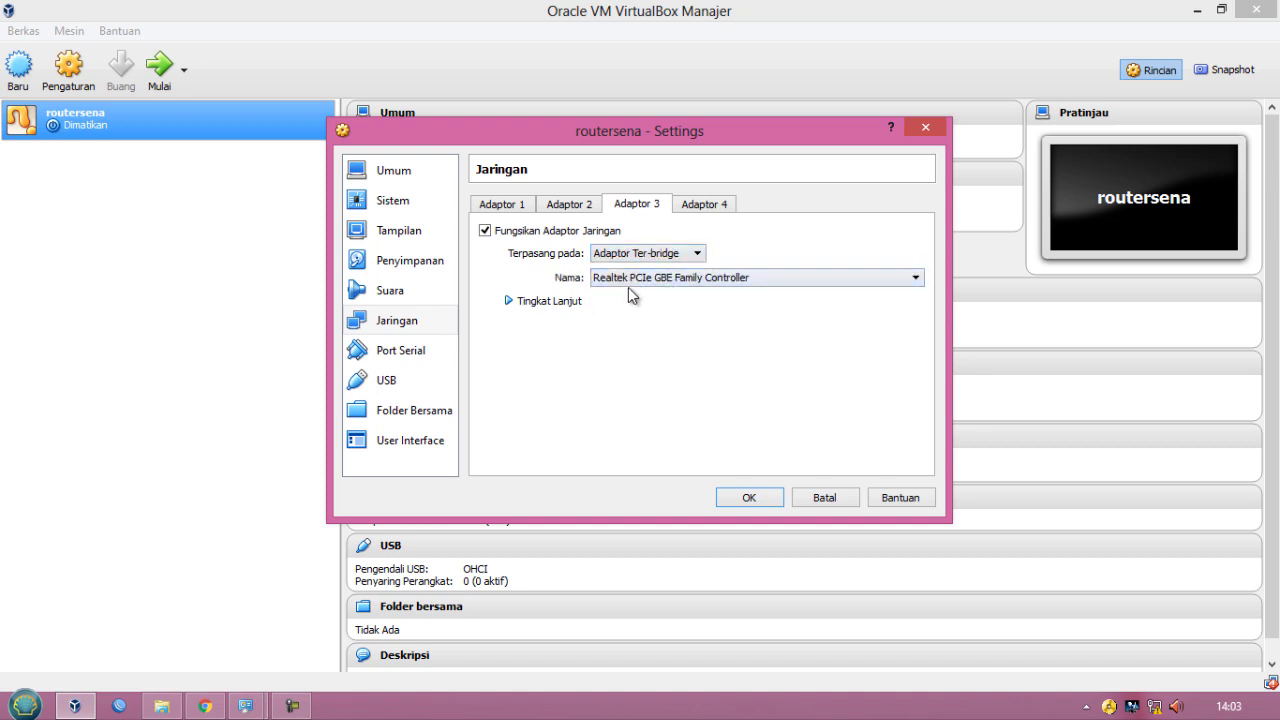
# - Check which PC network connection uses the Realtek PCIe GBE Family Controller
pyautogui.click(246, 706)
pyautogui.click(285, 627)
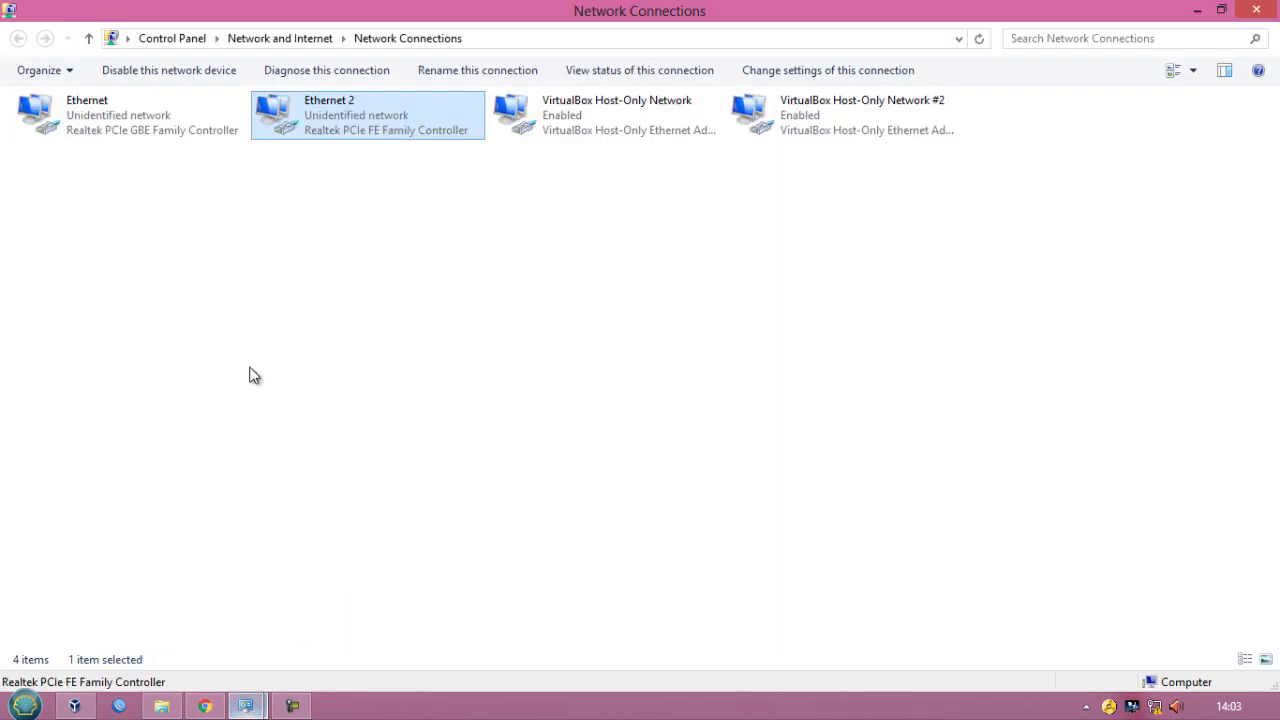
pyautogui.click(109, 123)
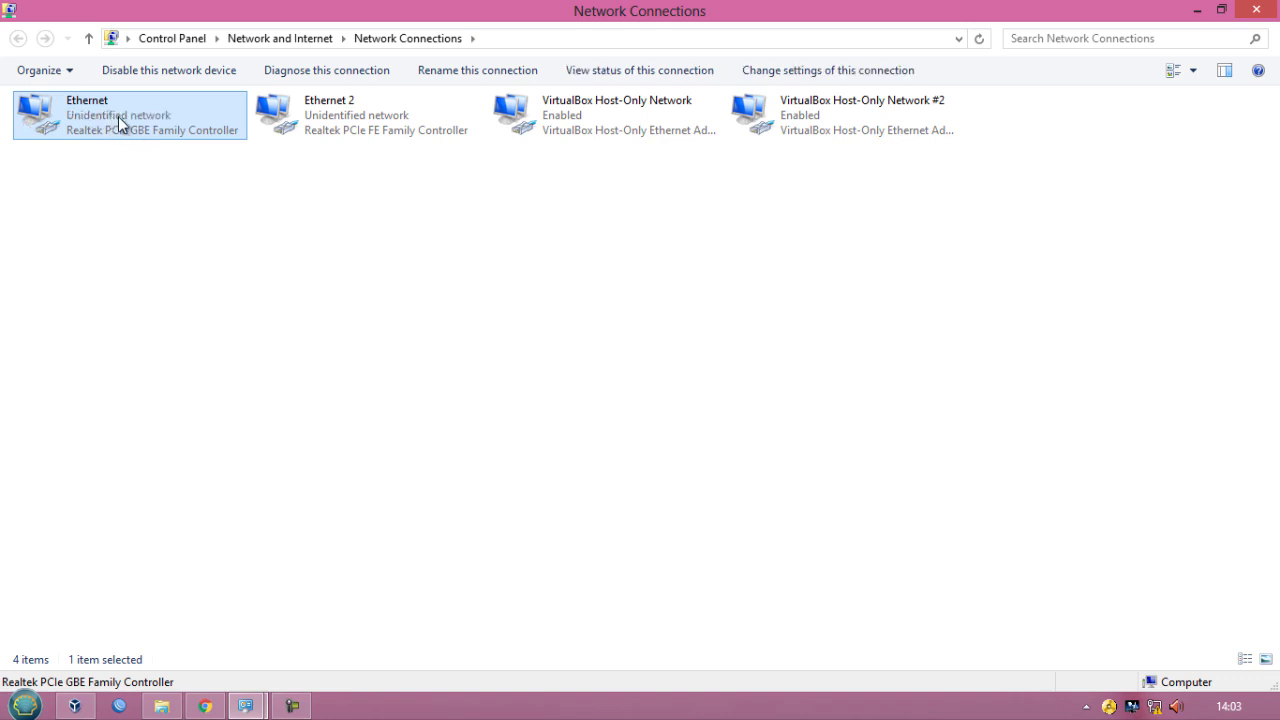
pyautogui.click(74, 706)
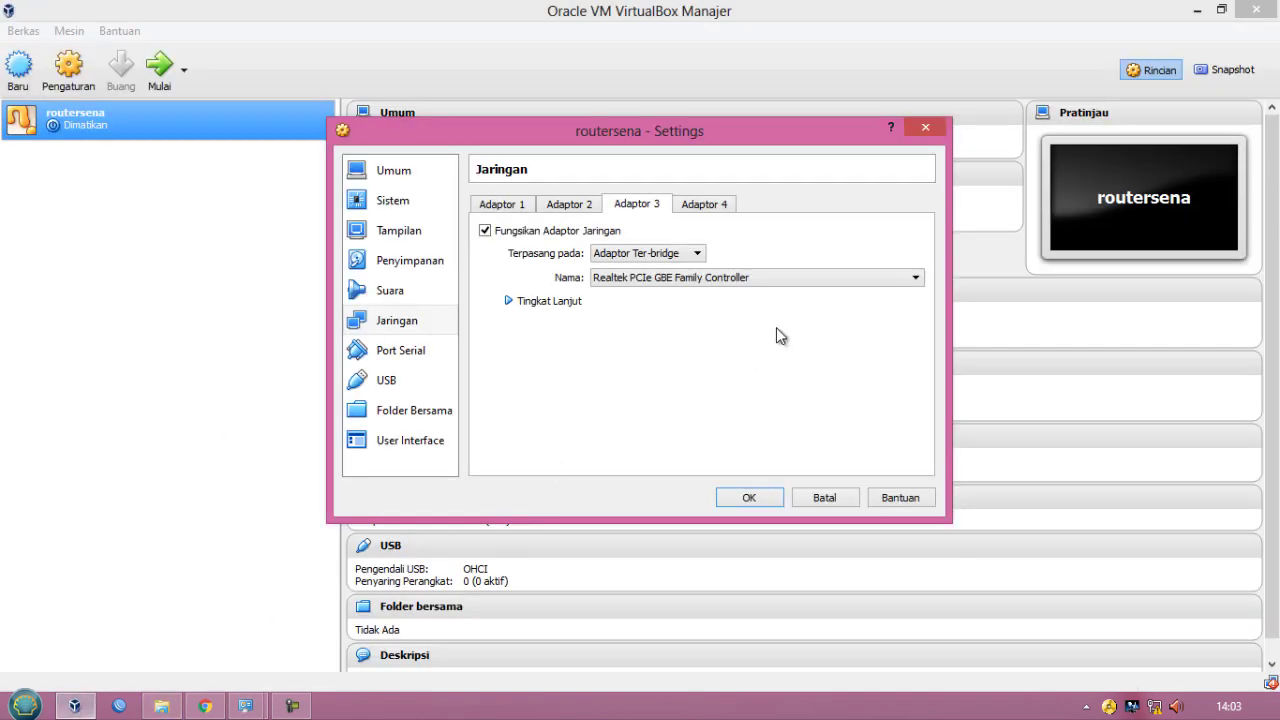
# - Load mikrotik-6.44.6.iso from the ROUTEROS\OS 6.44 folder into the VM's empty optical drive and save the settings
pyautogui.click(406, 264)
pyautogui.click(497, 271)
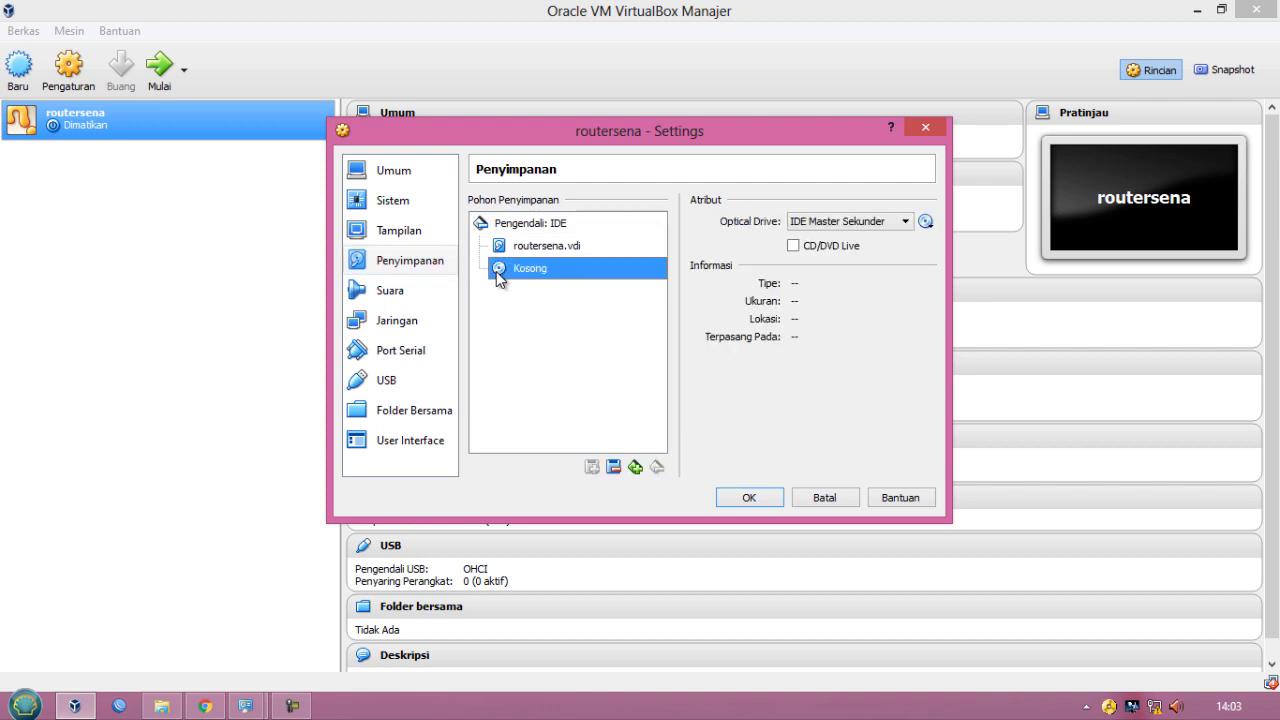
pyautogui.click(926, 224)
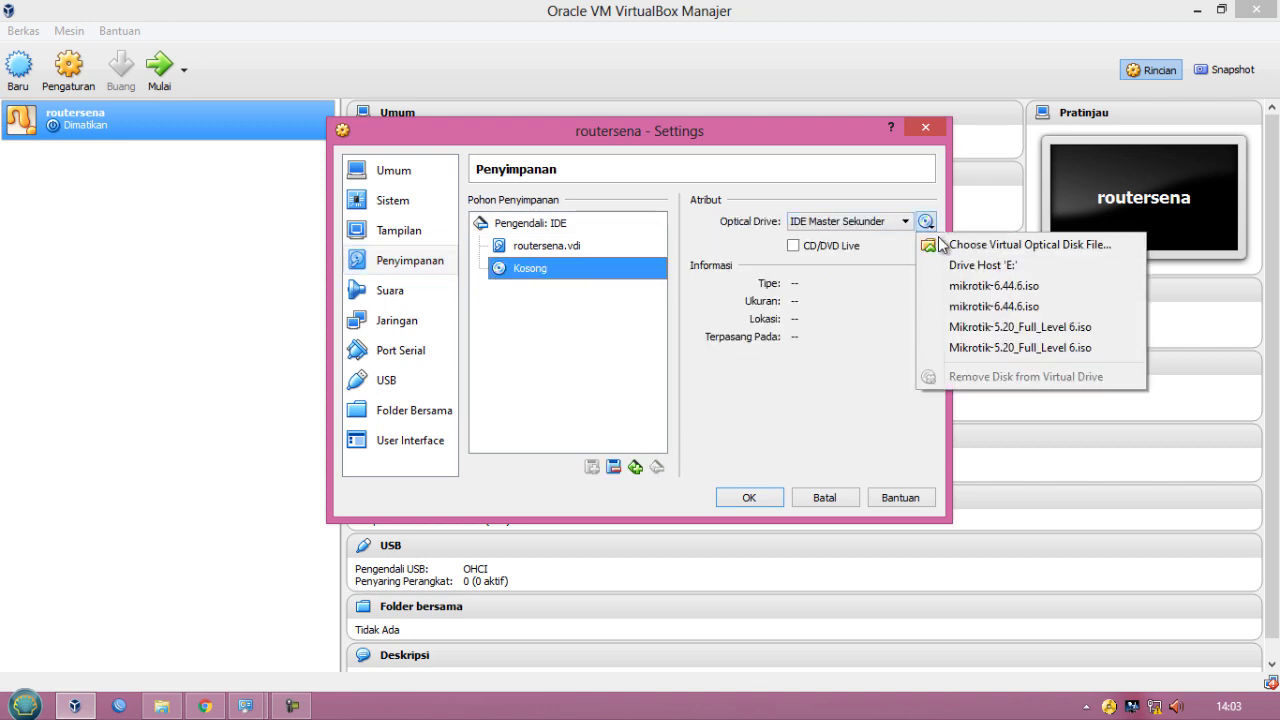
pyautogui.click(939, 241)
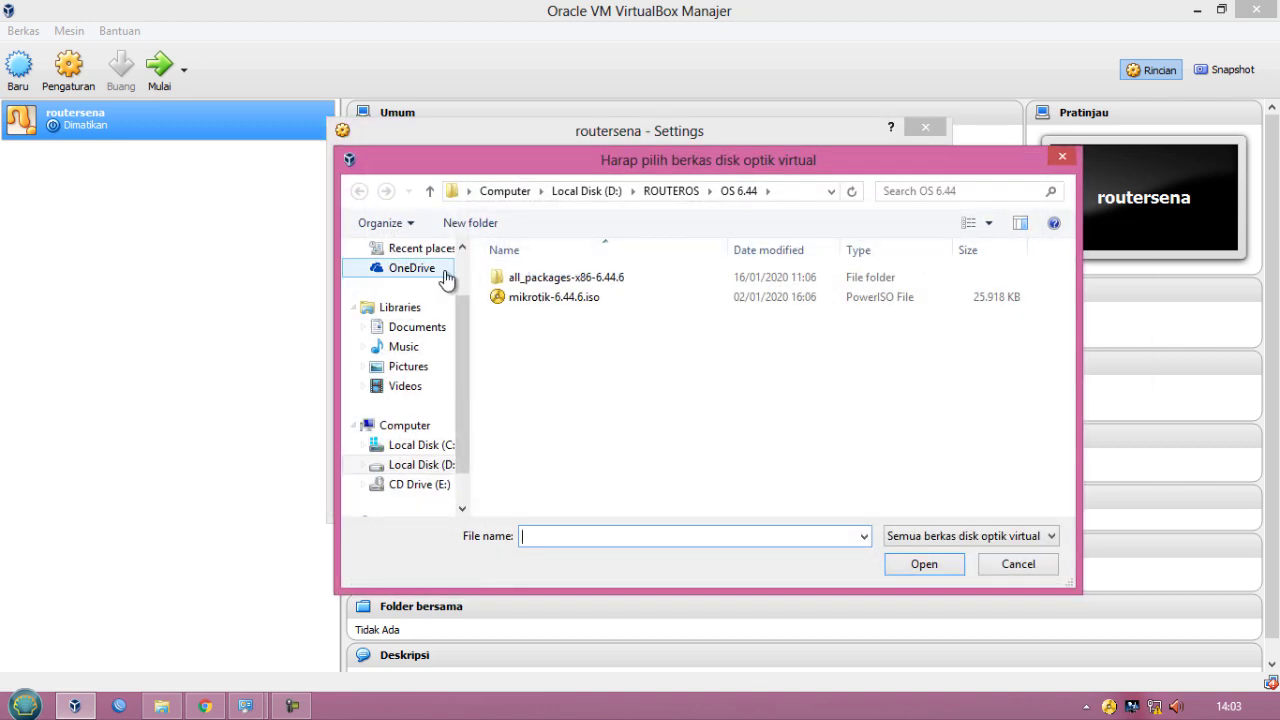
pyautogui.moveTo(463, 337); pyautogui.dragTo(462, 304)
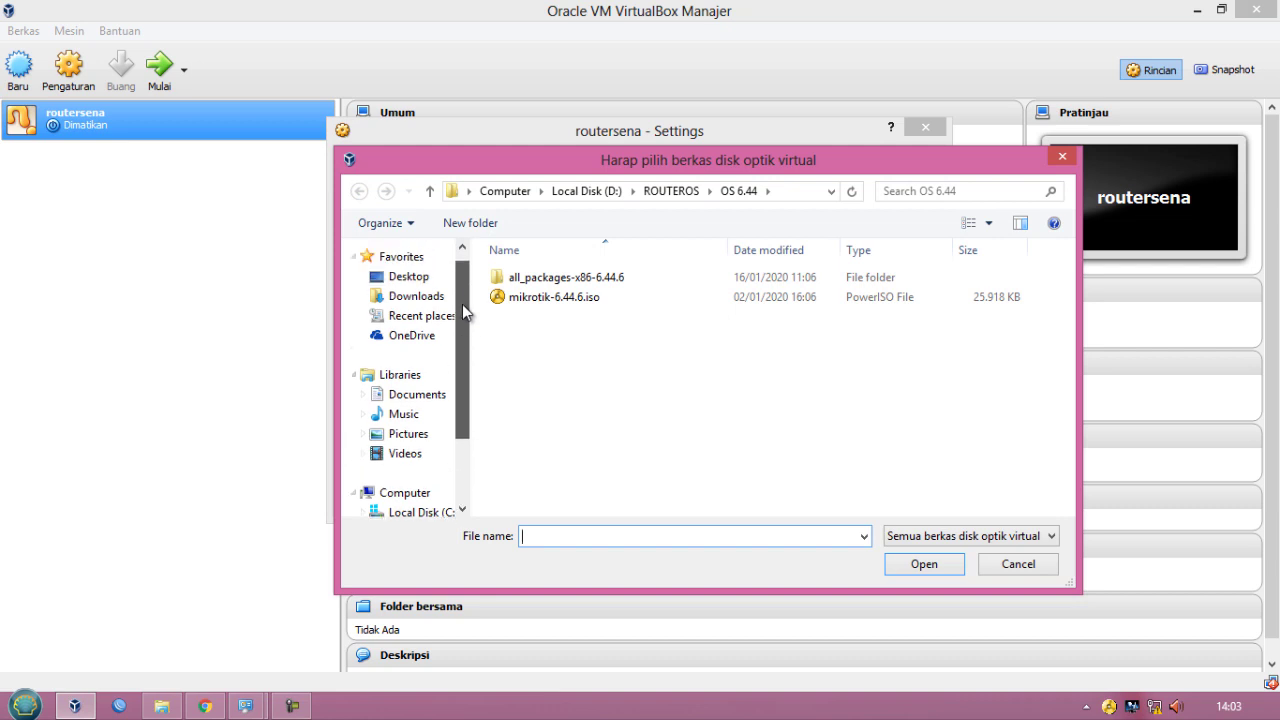
pyautogui.click(413, 280)
pyautogui.doubleClick(576, 369)
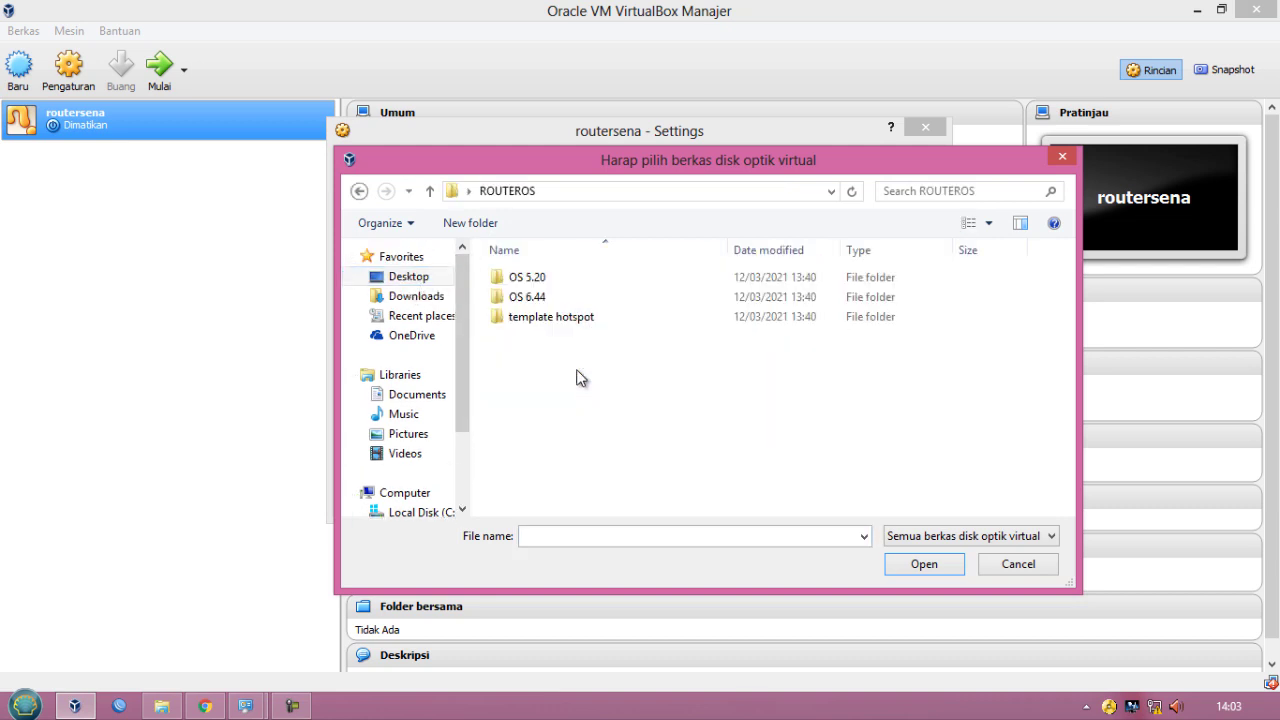
pyautogui.doubleClick(534, 297)
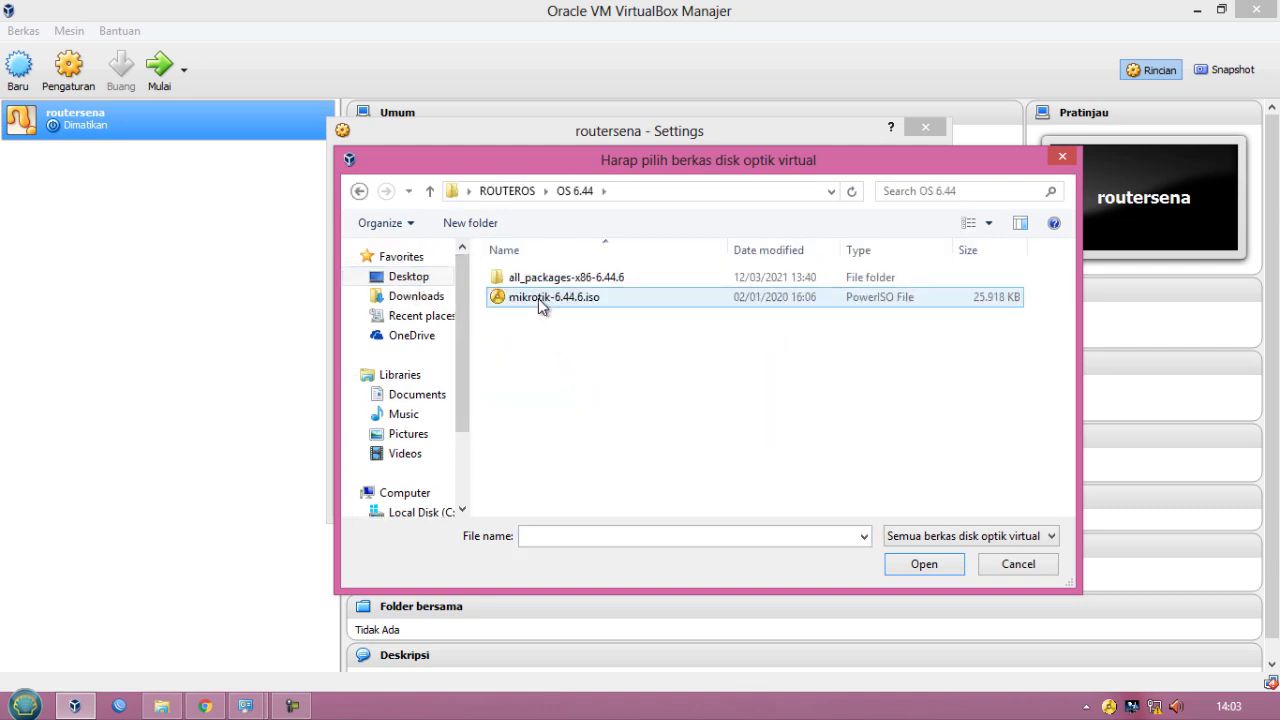
pyautogui.click(540, 300)
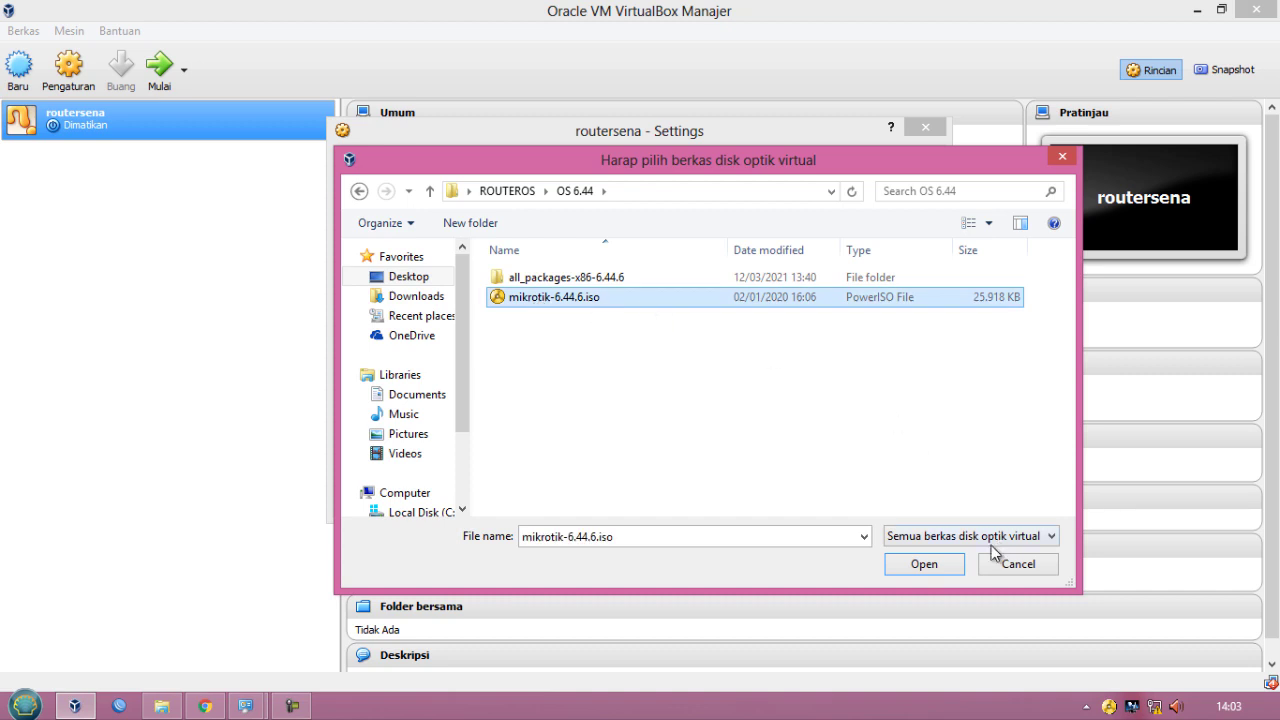
pyautogui.click(920, 566)
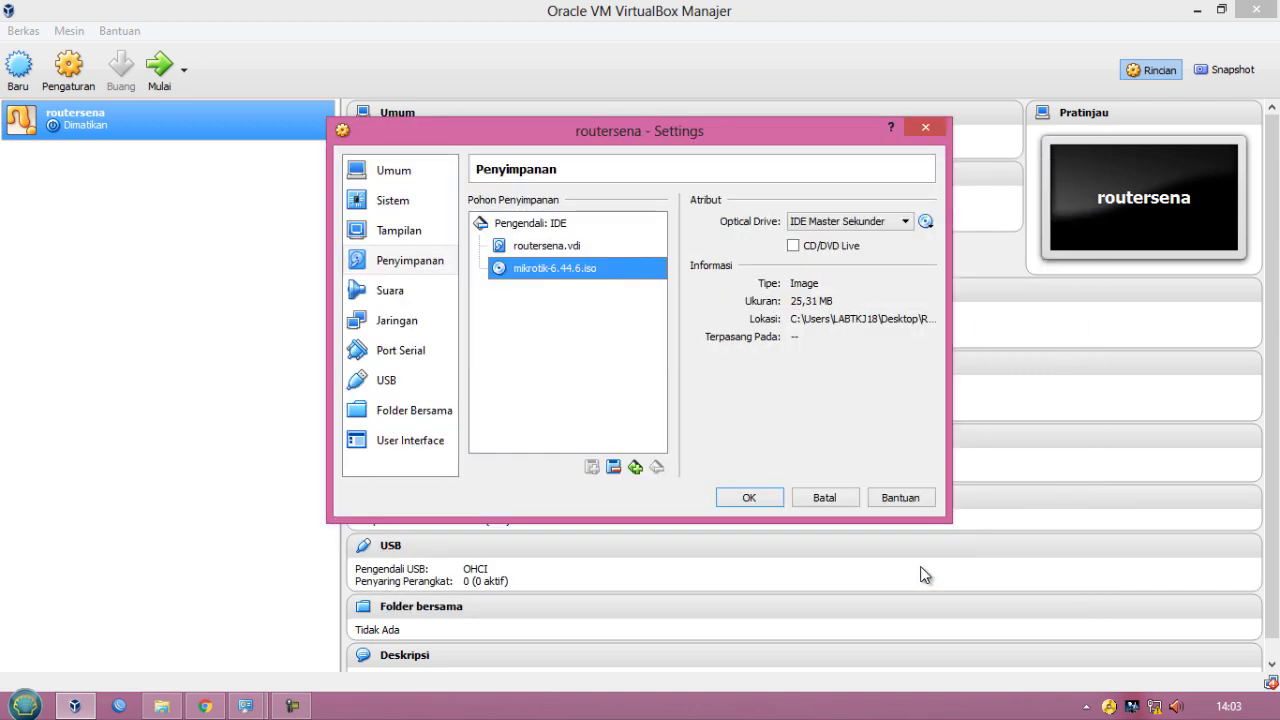
pyautogui.click(750, 498)
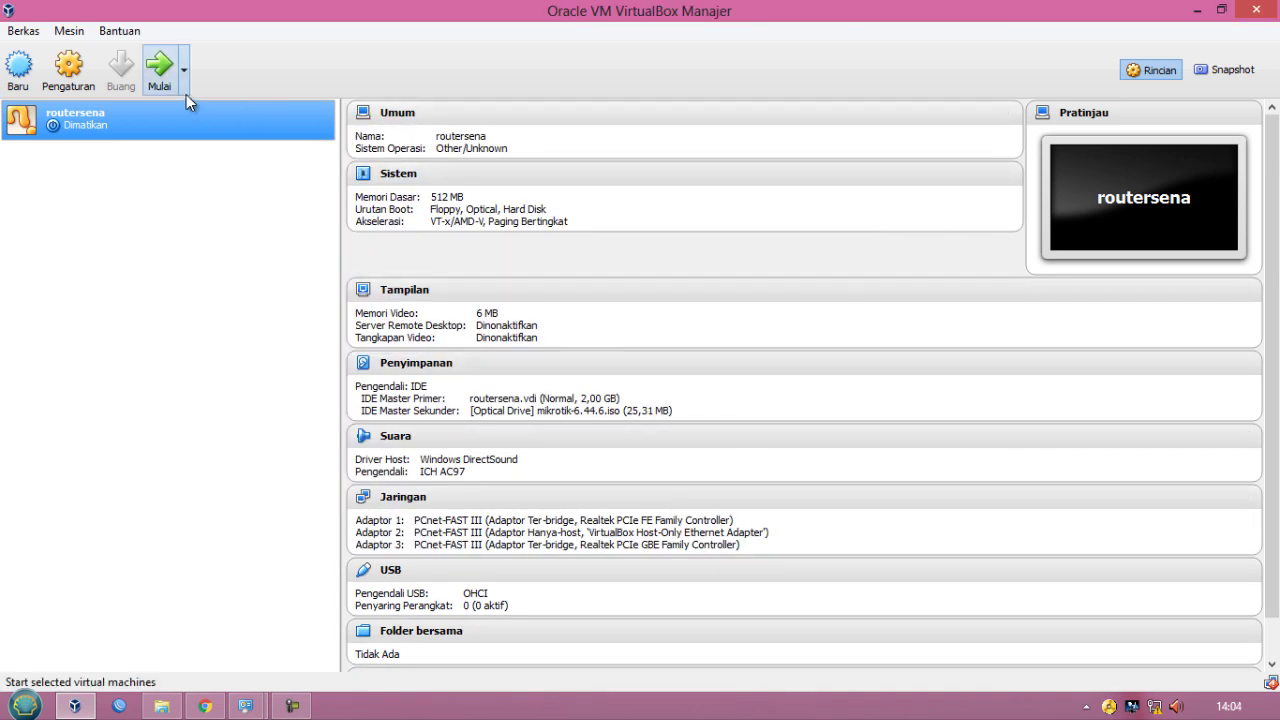
# - Start the routersena VM and install RouterOS with all packages, keeping the old configuration and confirming the disk erase
pyautogui.click(160, 68)
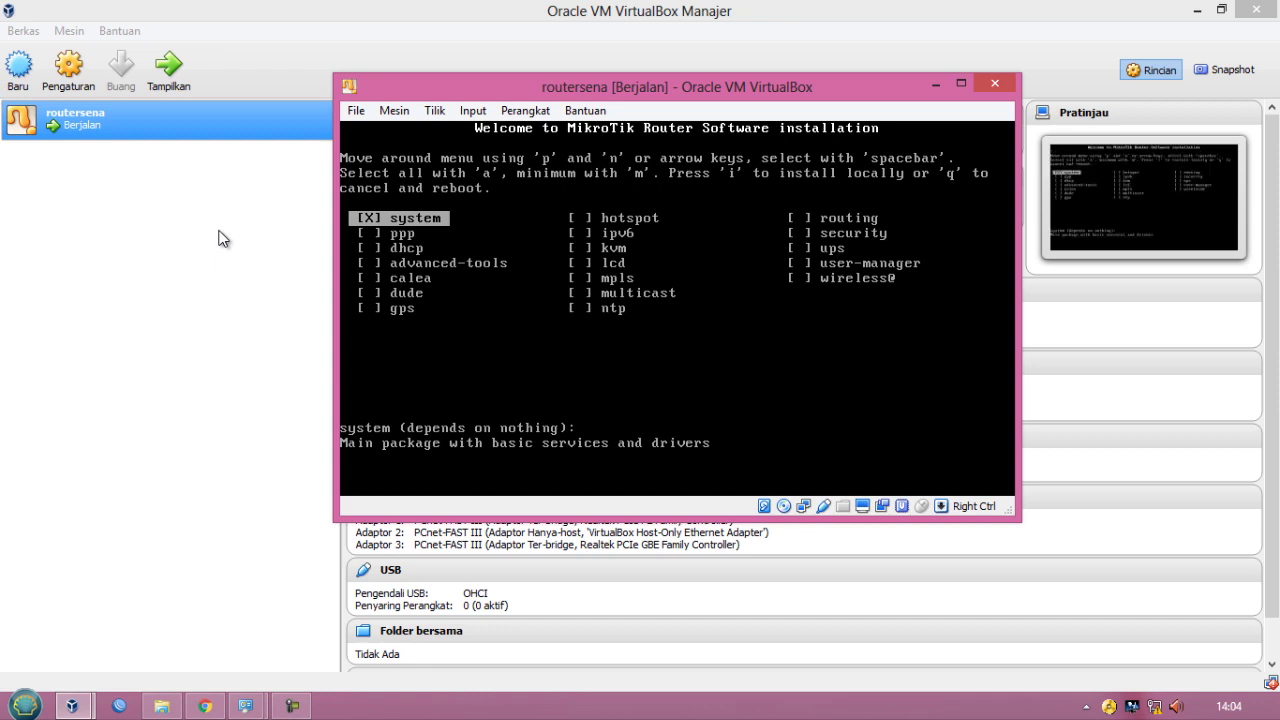
pyautogui.press('a')
pyautogui.write('i')
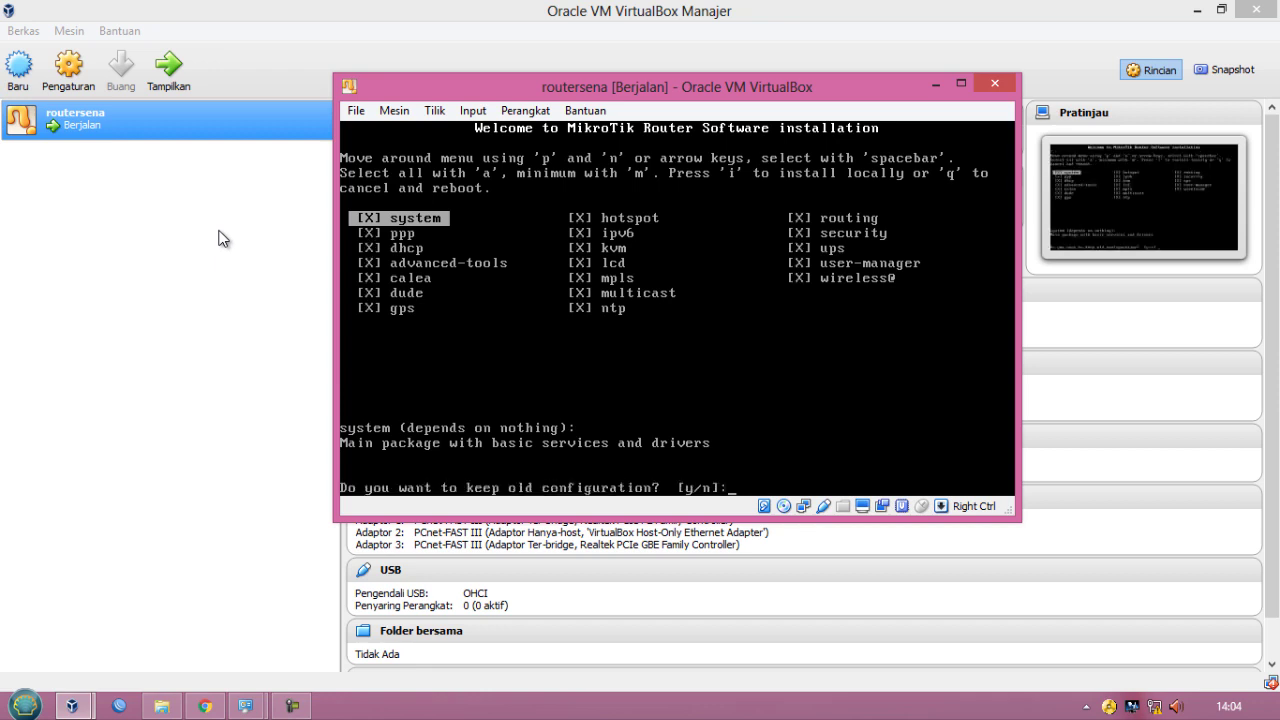
pyautogui.write('y')
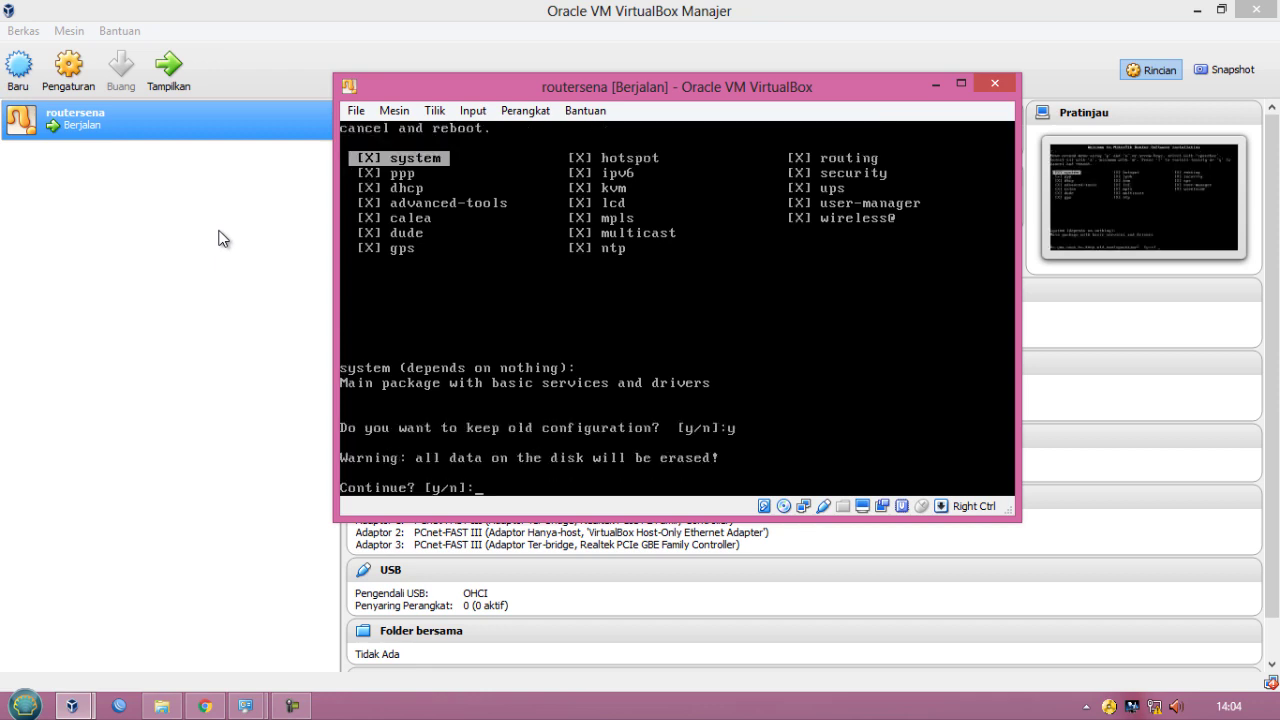
pyautogui.write('y')
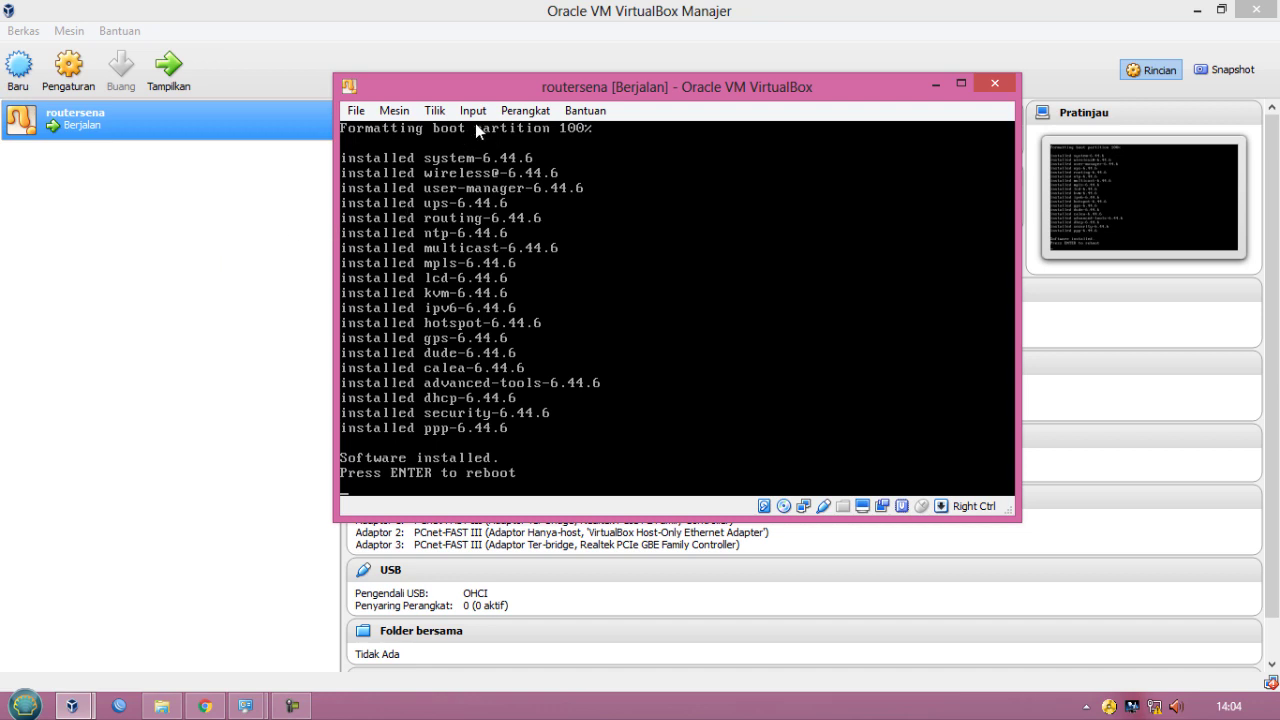
# - Force-remove mikrotik-6.44.6.iso from the virtual optical drive and reboot the router
pyautogui.click(527, 111)
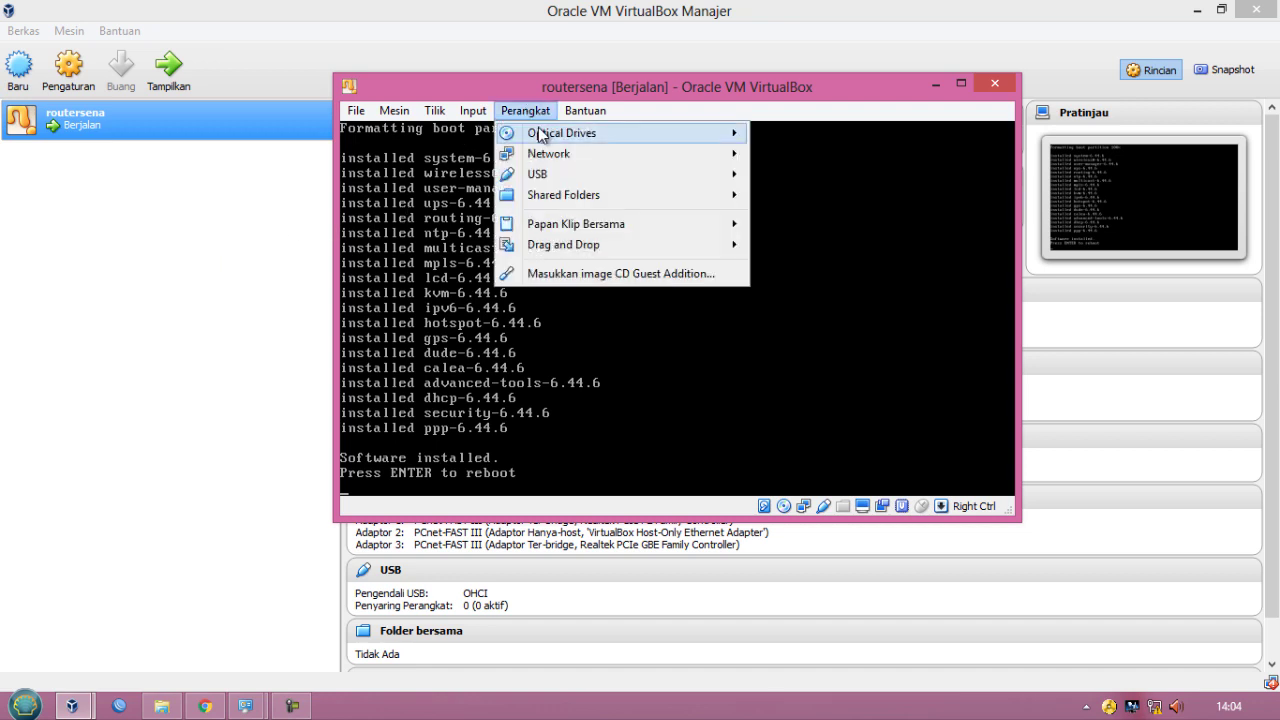
pyautogui.moveTo(545, 133)
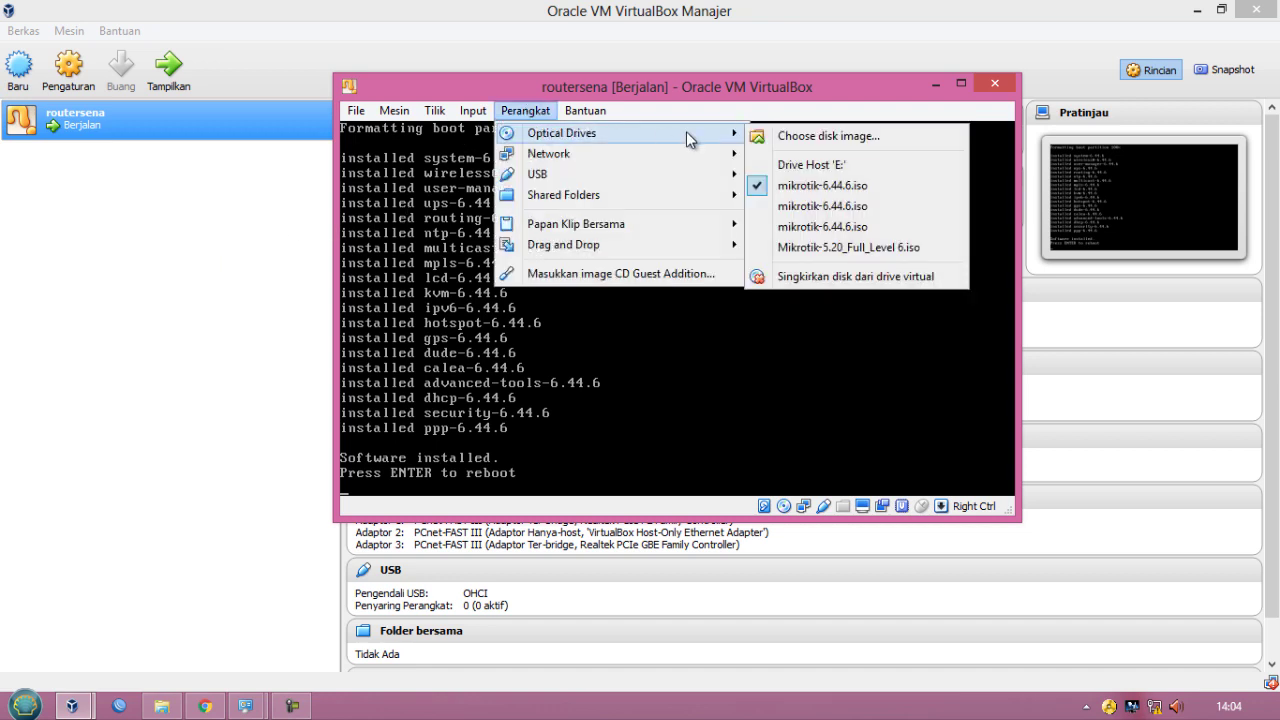
pyautogui.click(762, 186)
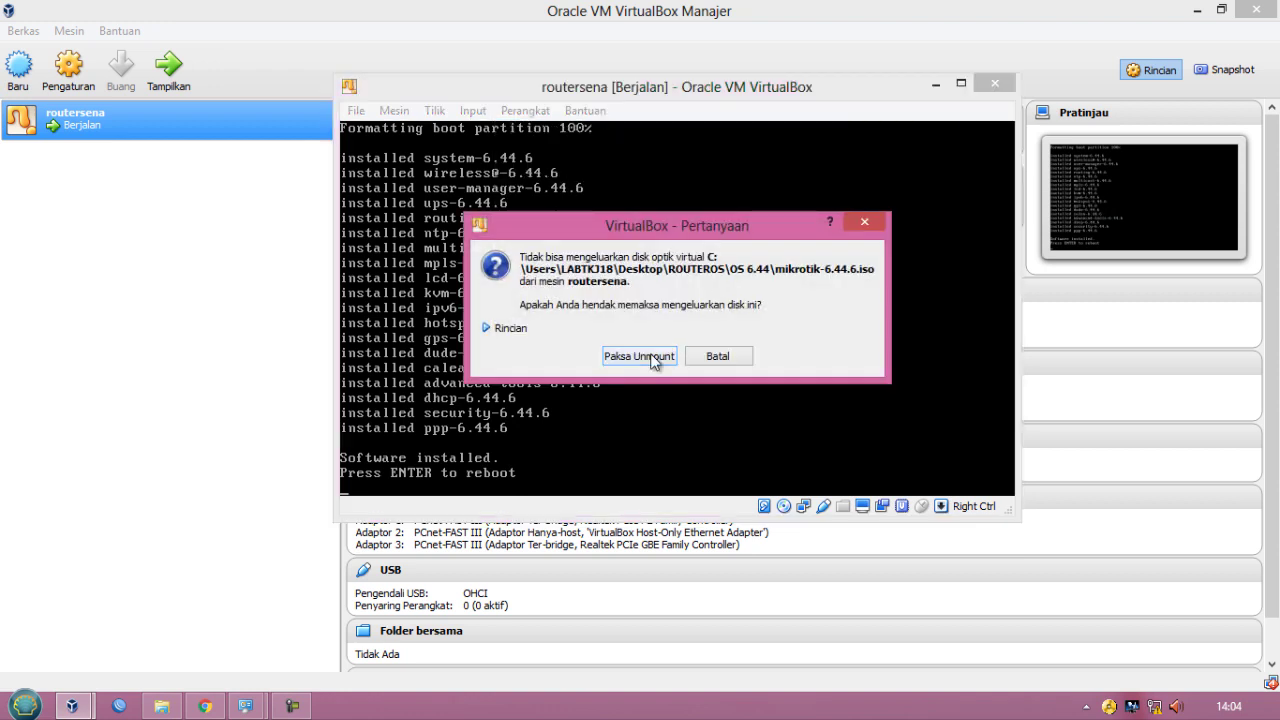
pyautogui.click(652, 358)
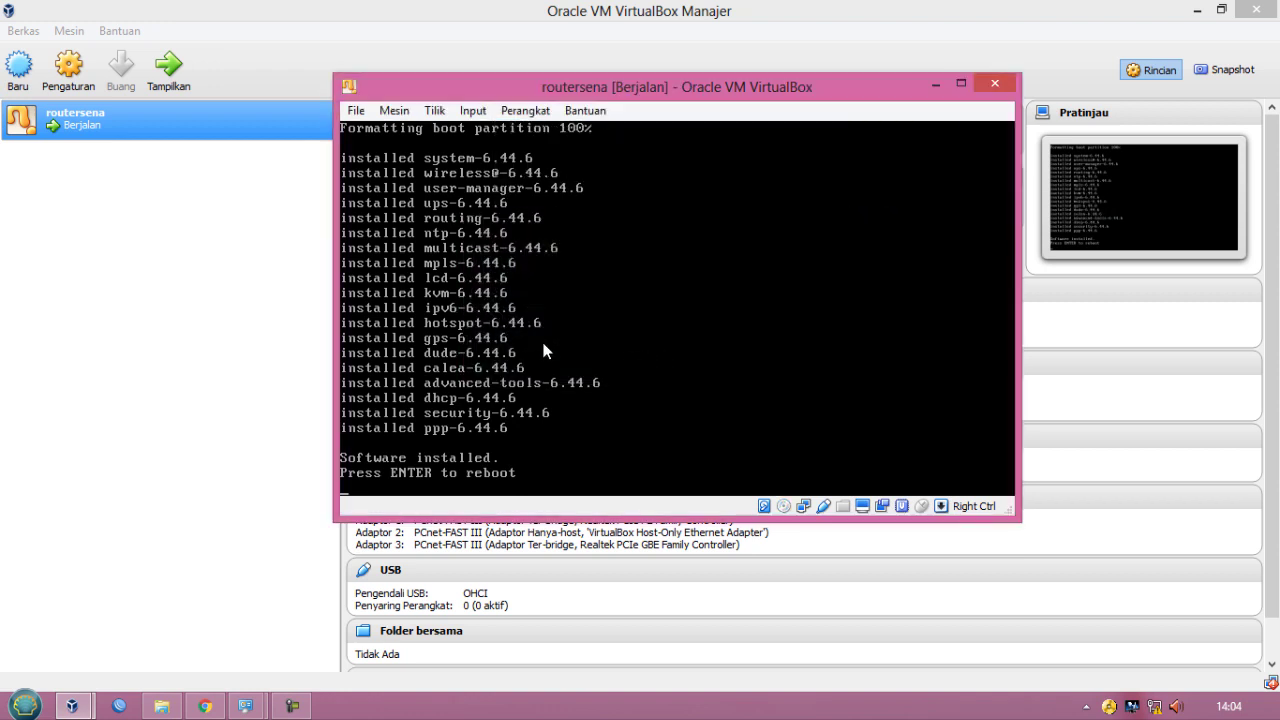
pyautogui.press('Return')
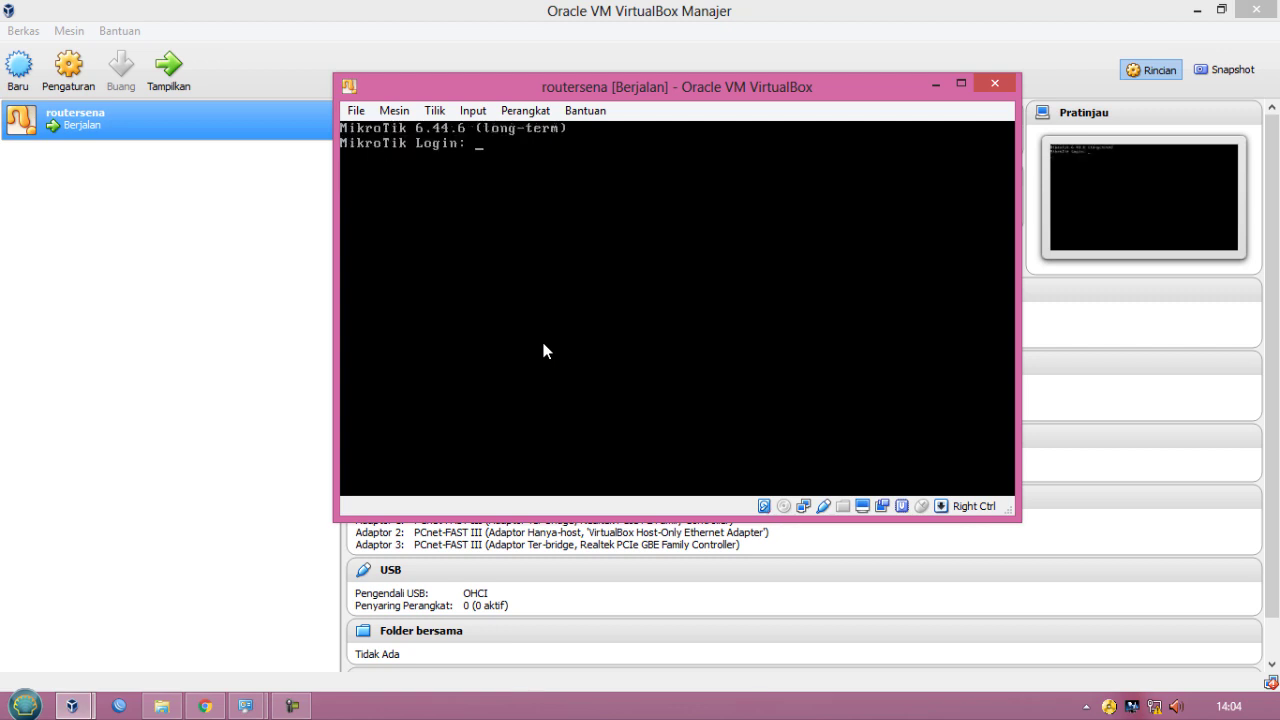
# - Log in to the router as admin with an empty password, declining to view the software license
pyautogui.write('admin')
pyautogui.press('Return')
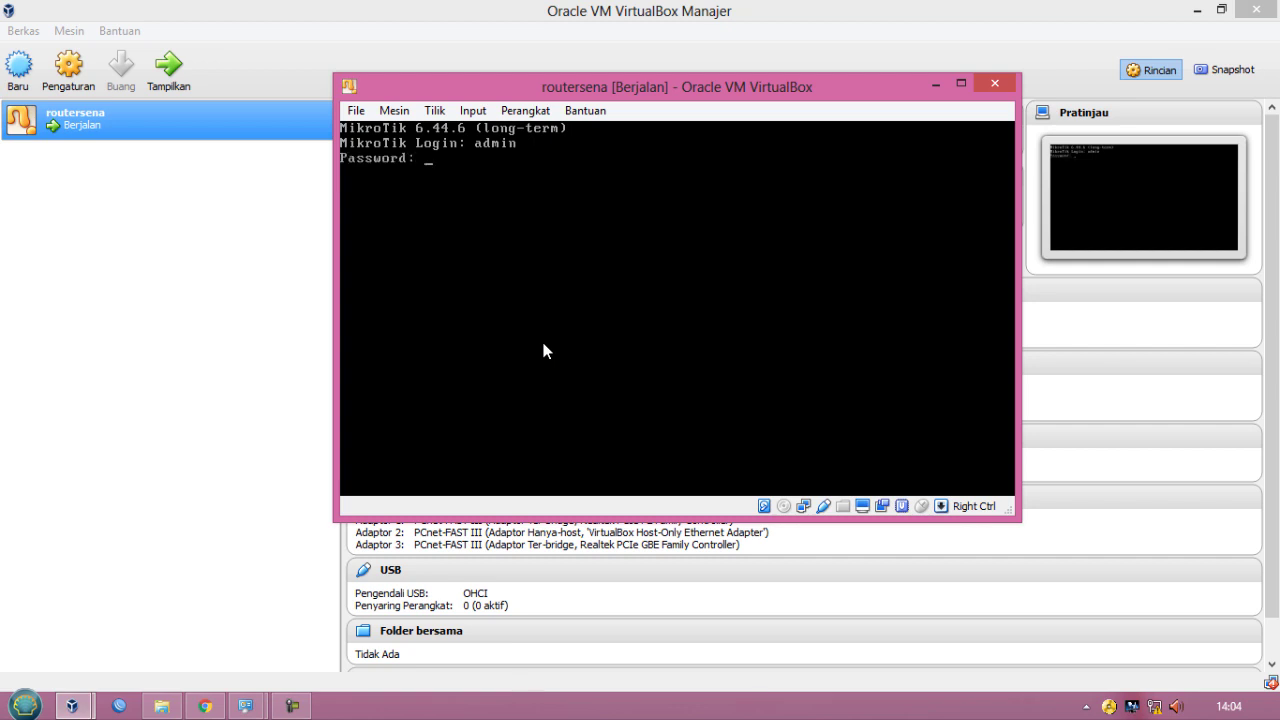
pyautogui.press('Return')
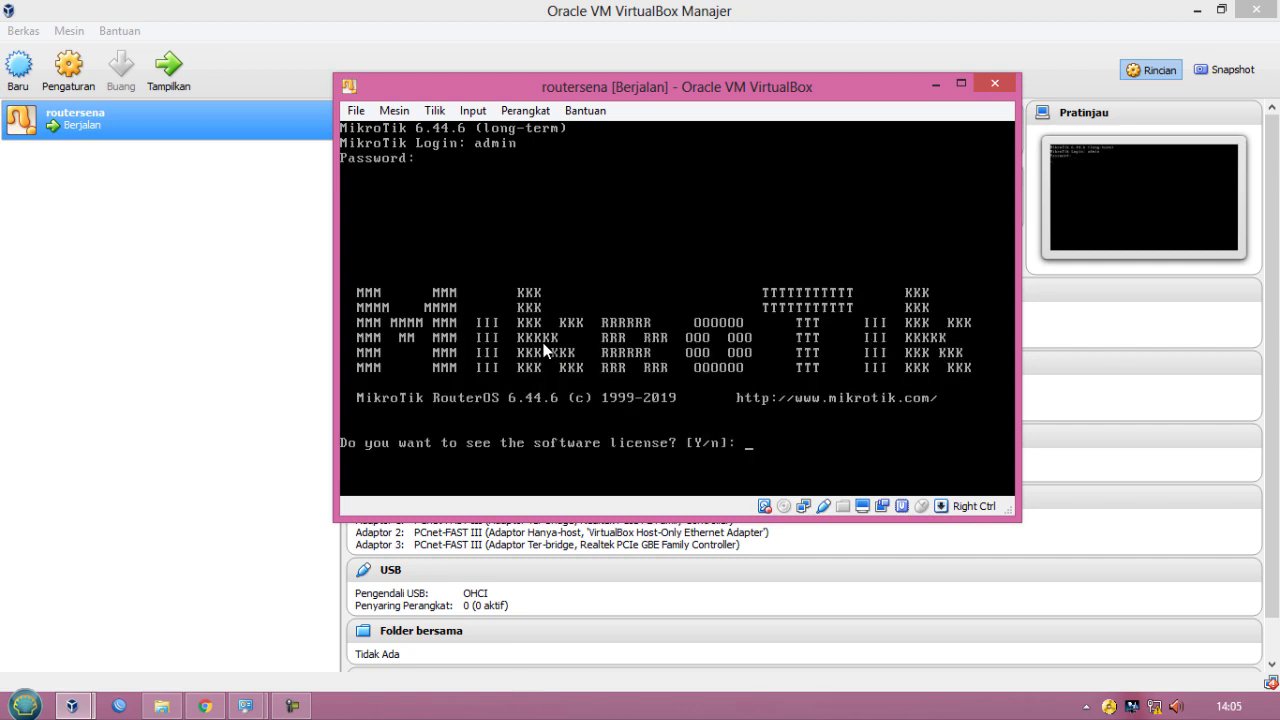
pyautogui.write('n')
pyautogui.press('Return')
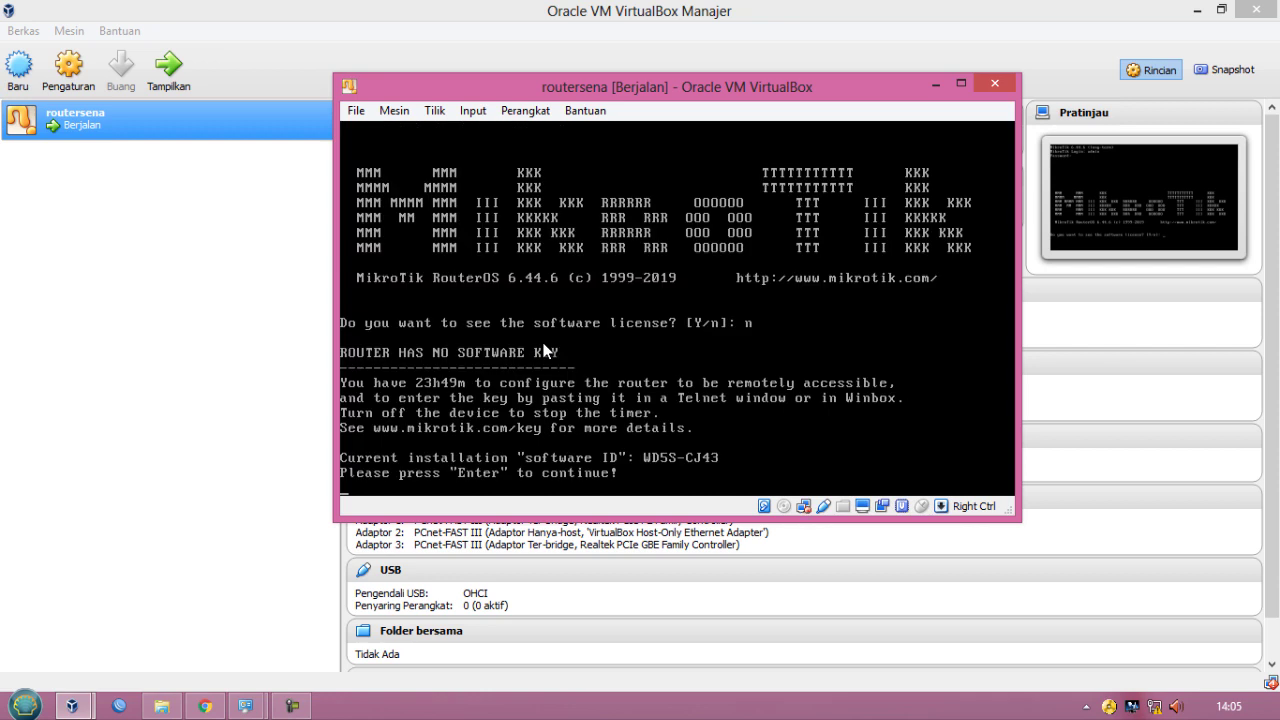
pyautogui.press('Return')
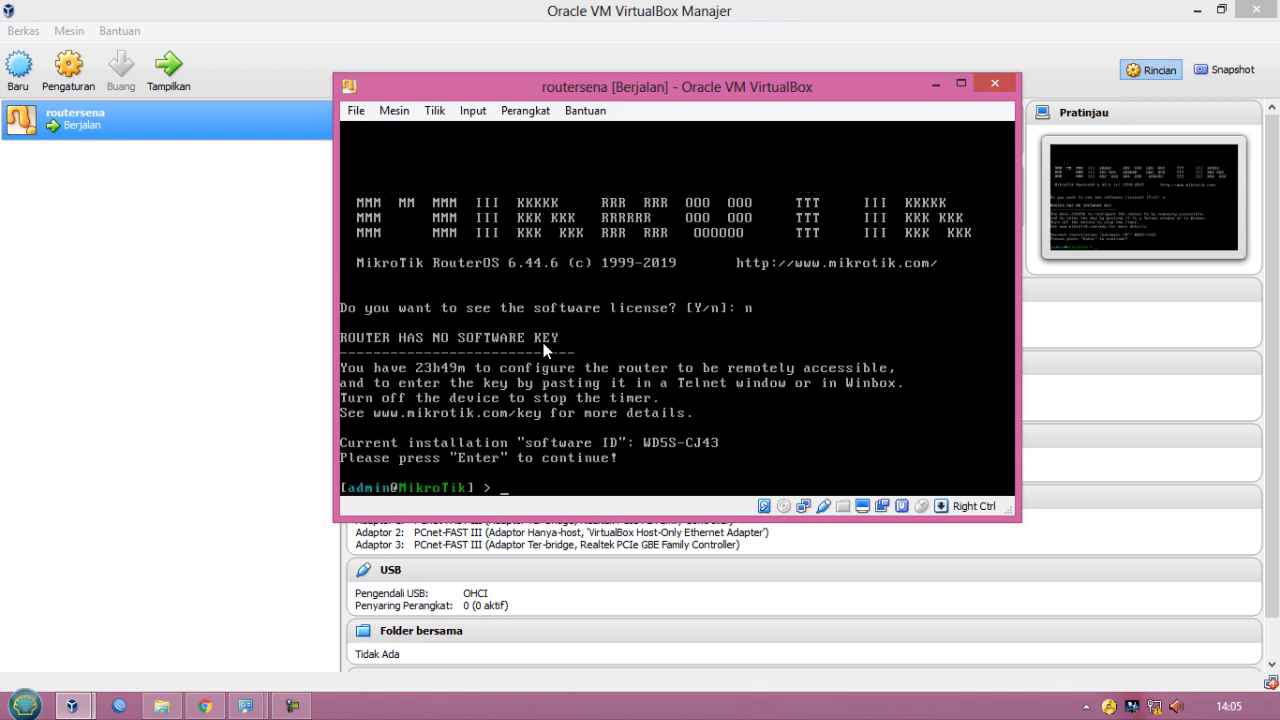
# - Set the router's system identity name to senarouter
pyautogui.write('system id')
pyautogui.press('Tab')
pyautogui.write('set ')
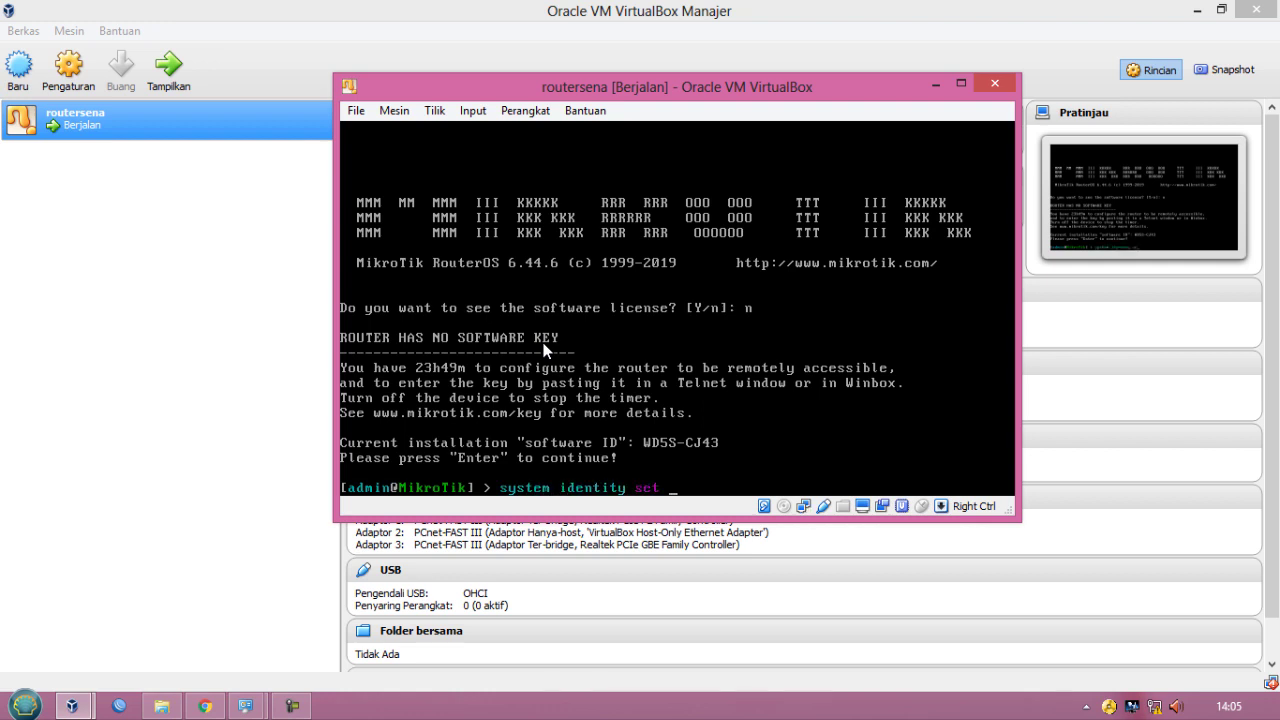
pyautogui.write('nam')
pyautogui.press('Tab')
pyautogui.write('senarouter')
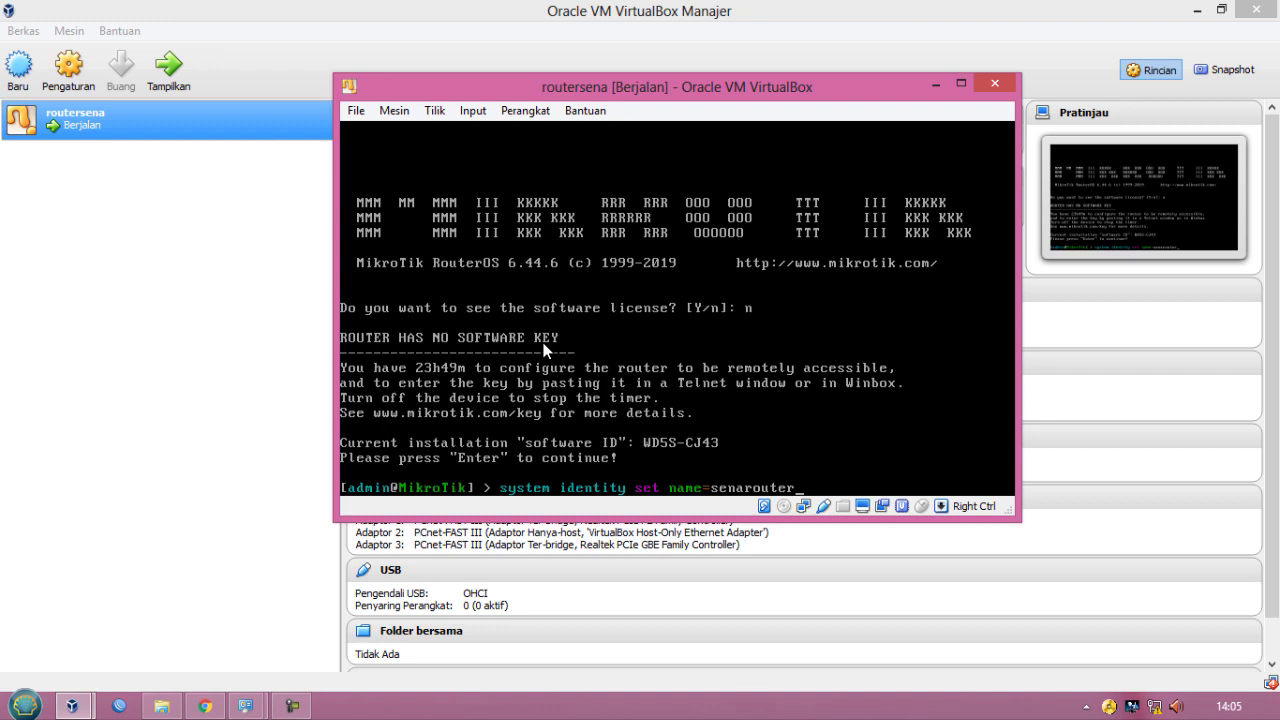
pyautogui.press('Return')
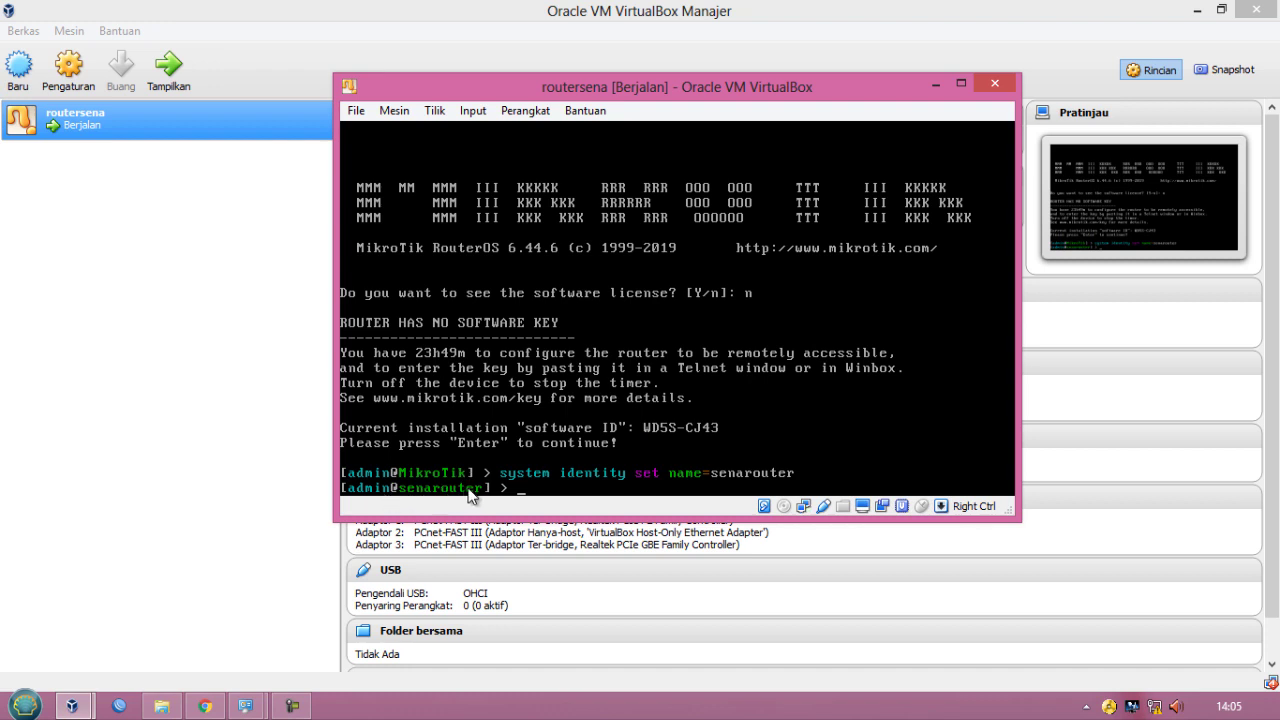
# - Set a new password for the admin user from the router console
pyautogui.write('user set admin pass')
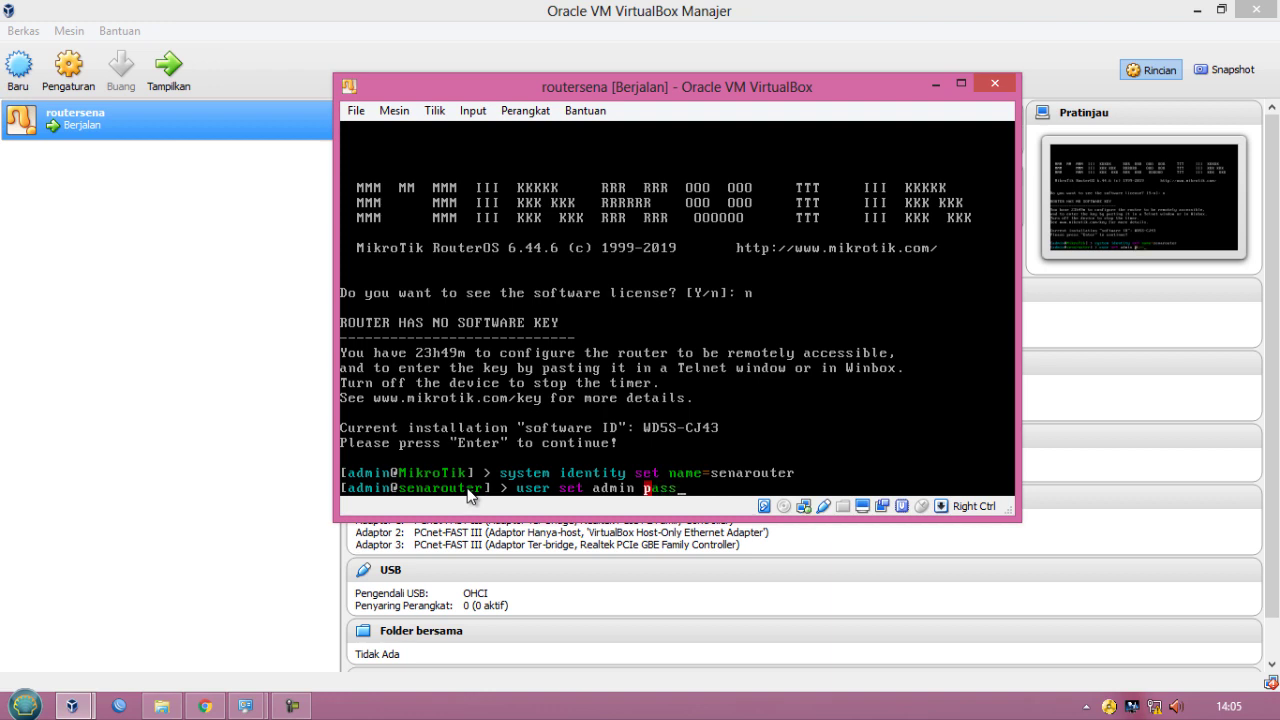
pyautogui.press('Tab')
pyautogui.press('Return')
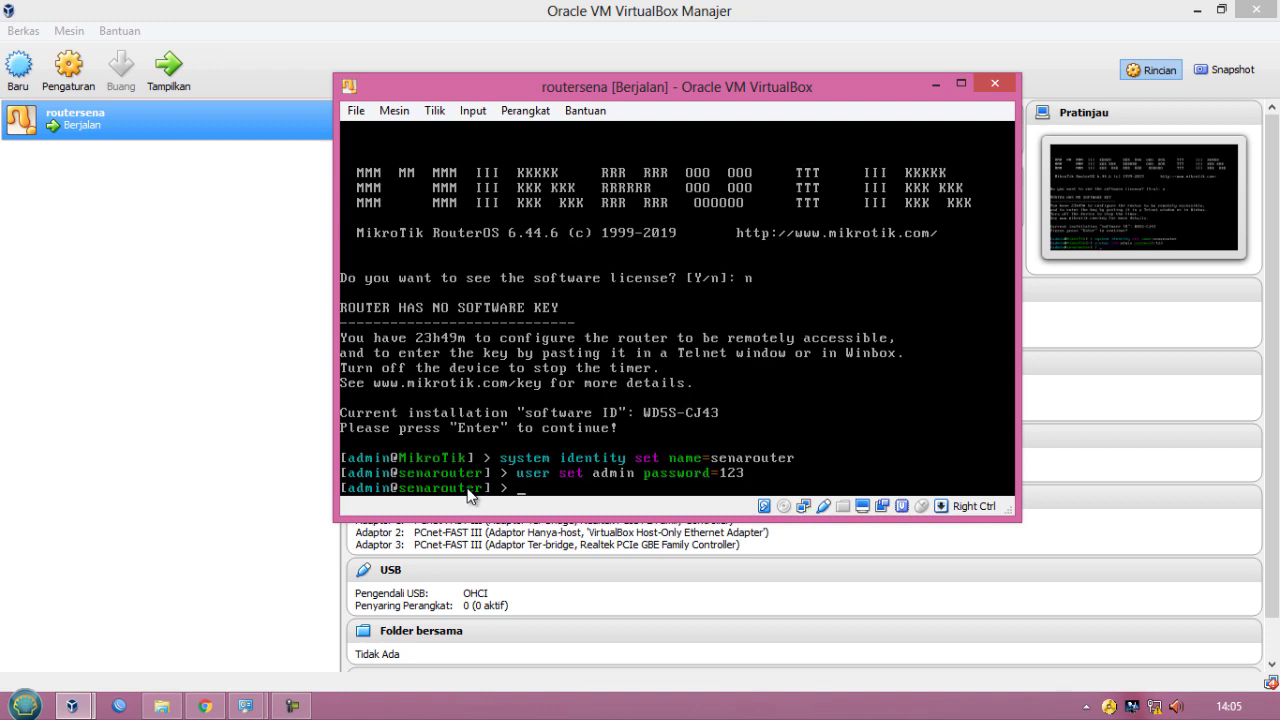
# - Open the Desktop ROUTEROS\OS 6.44 folder and run winbox 3.18.exe
pyautogui.click(157, 708)
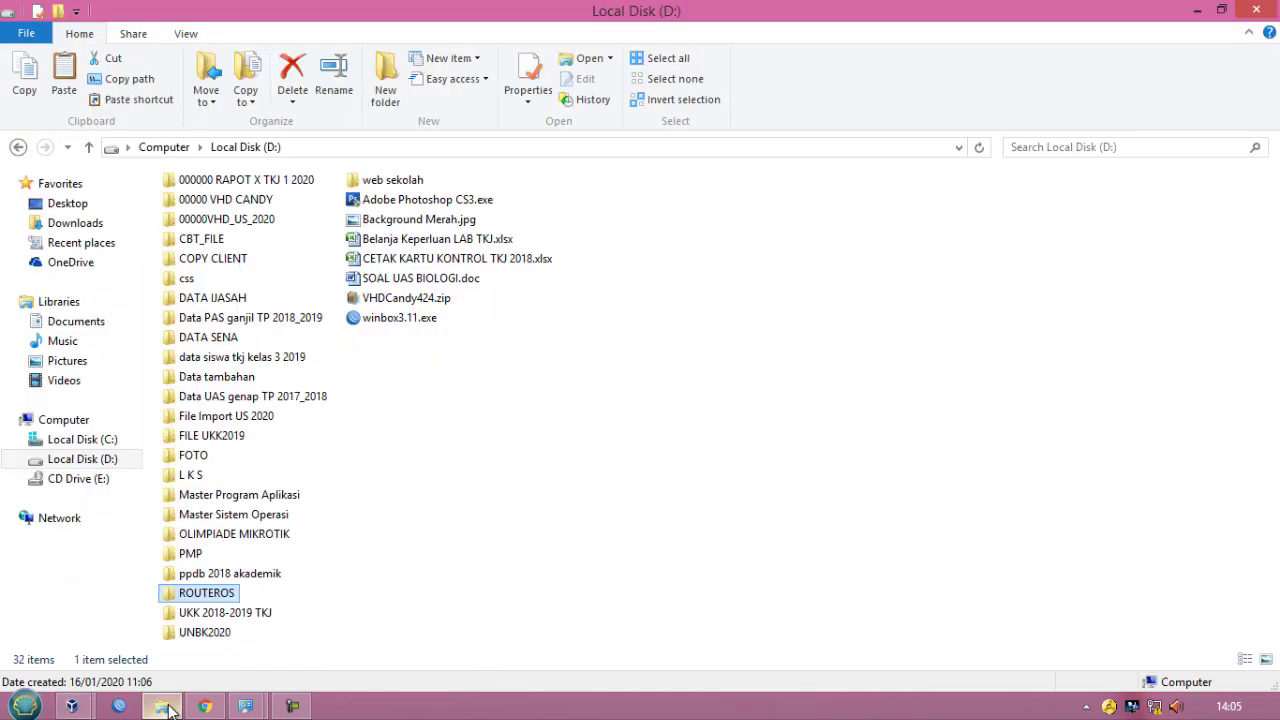
pyautogui.click(67, 203)
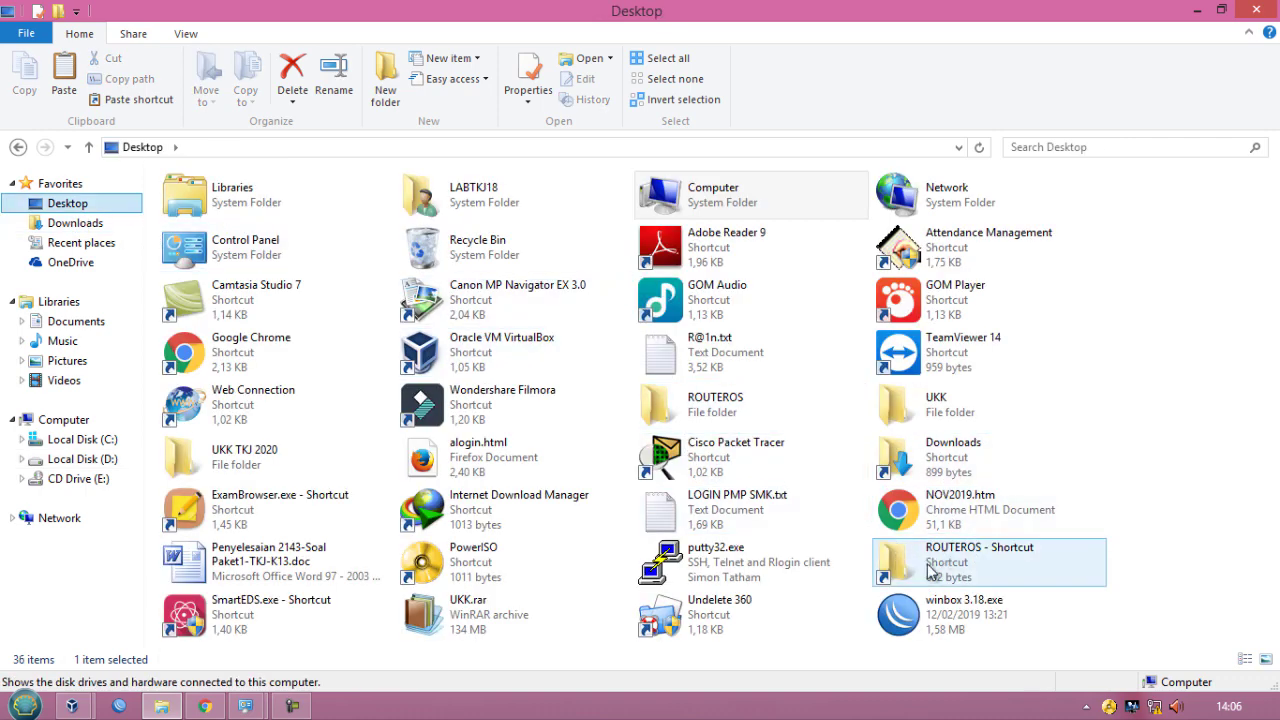
pyautogui.doubleClick(658, 404)
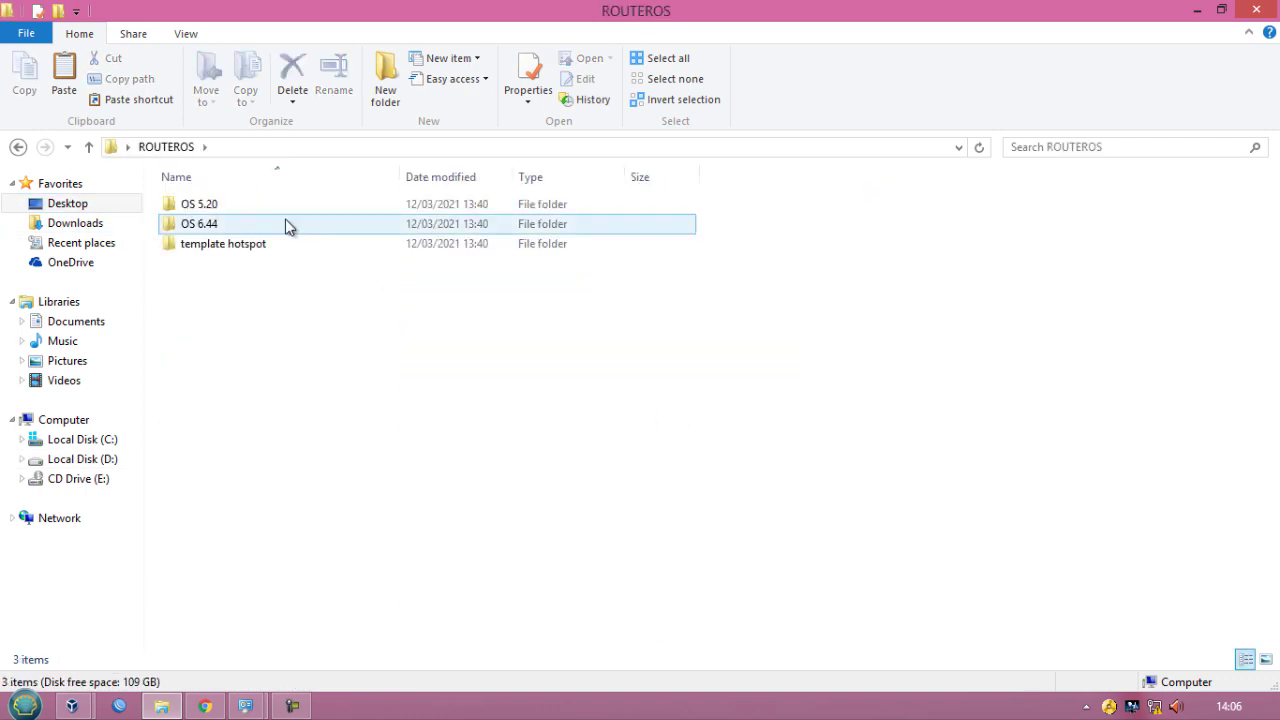
pyautogui.doubleClick(213, 226)
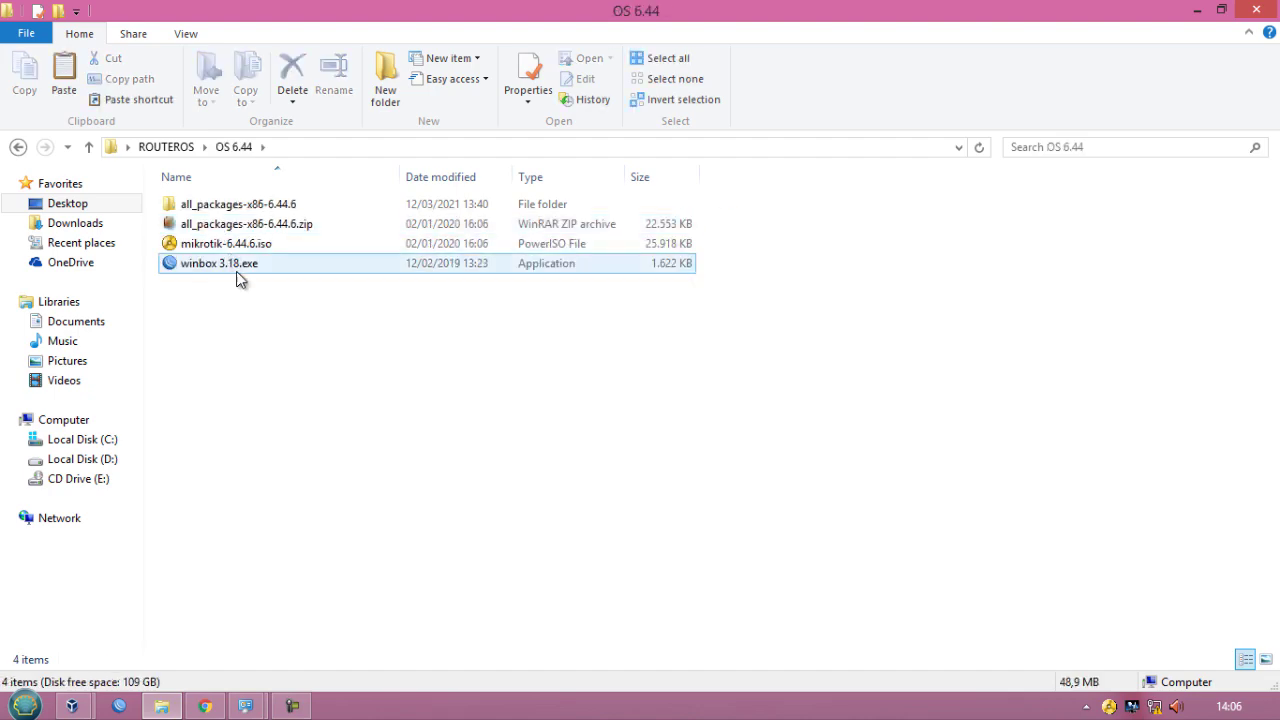
pyautogui.doubleClick(237, 270)
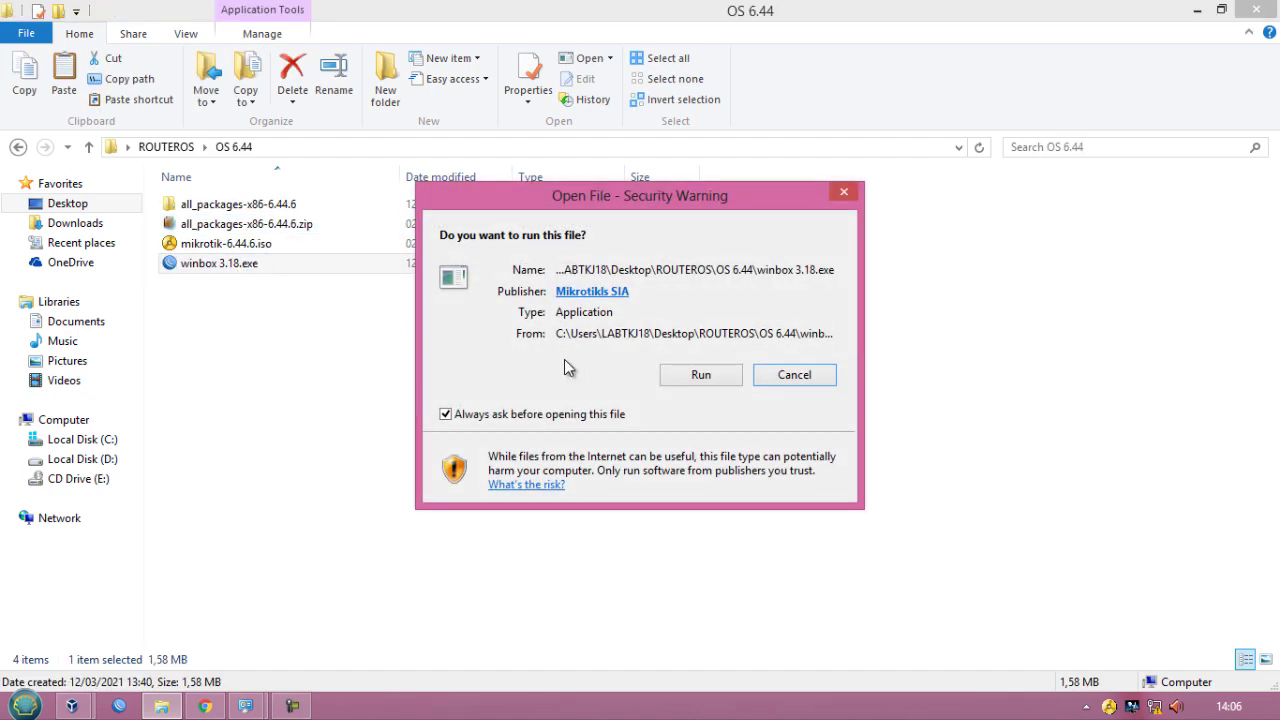
pyautogui.click(668, 375)
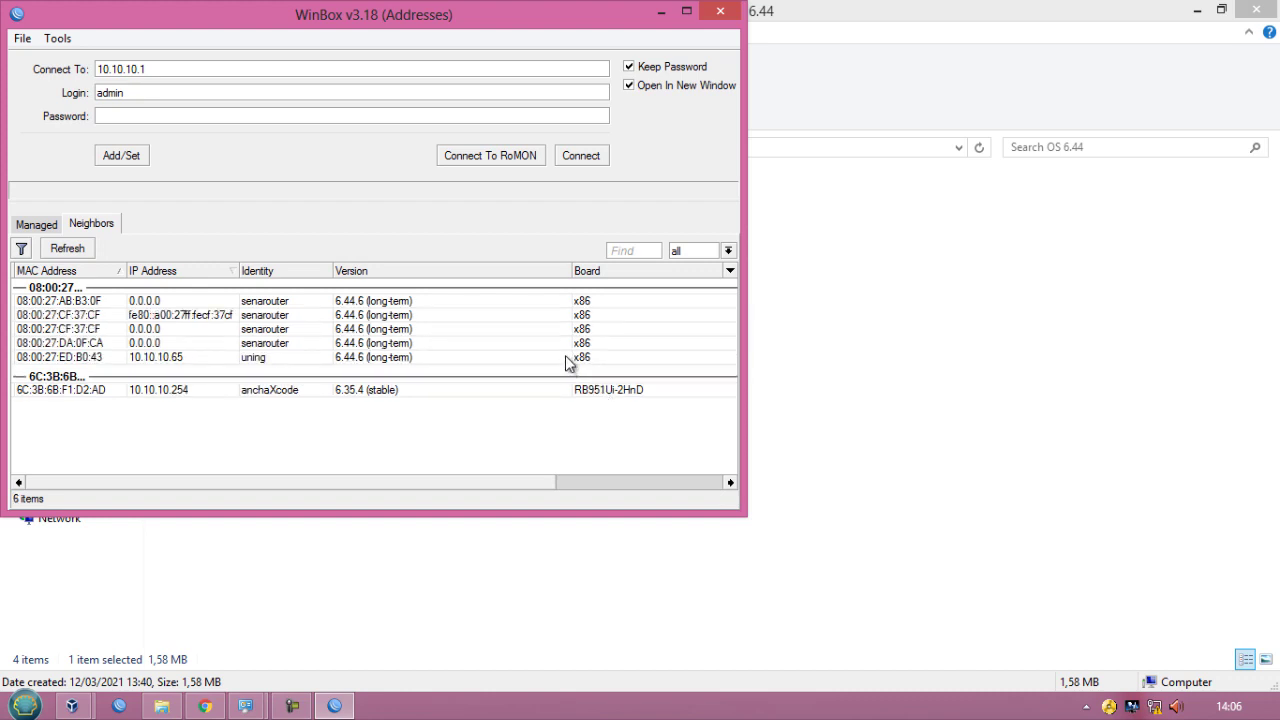
# - Connect to the senarouter neighbour 08:00:27:CF:37:CF as admin with the account password, and dismiss the welcome notice
pyautogui.click(96, 316)
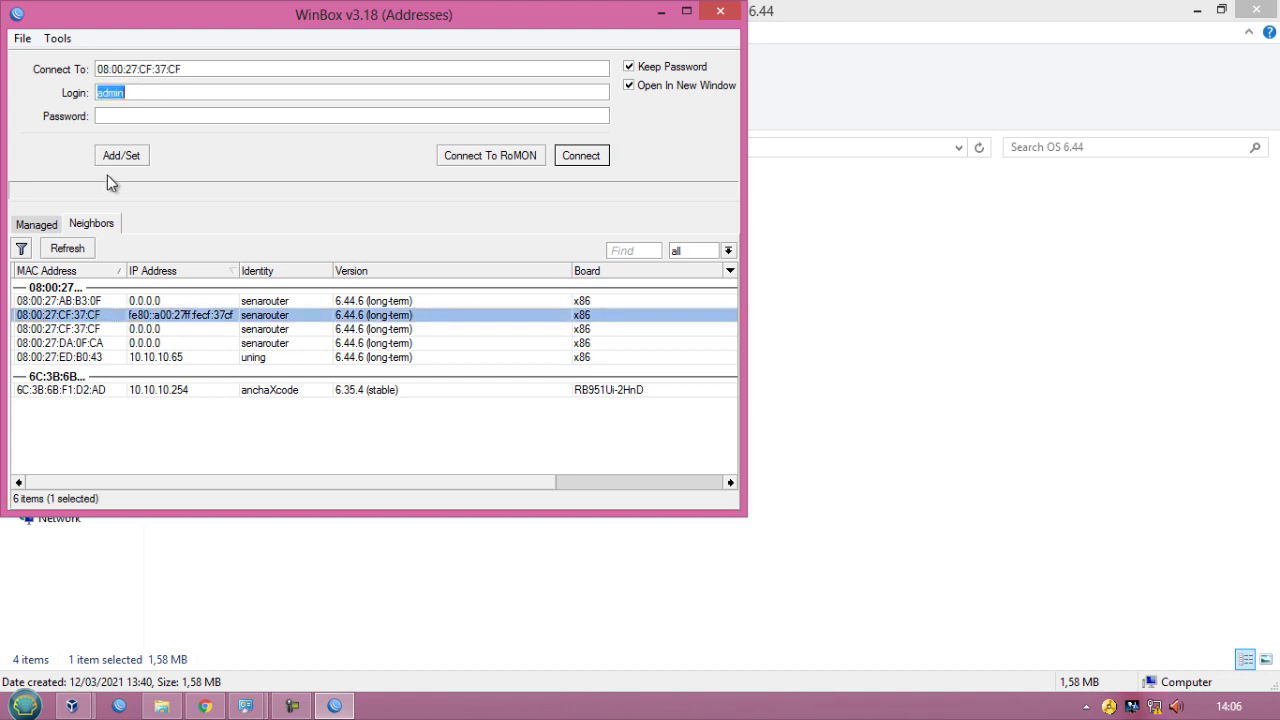
pyautogui.click(136, 118)
pyautogui.write('***')
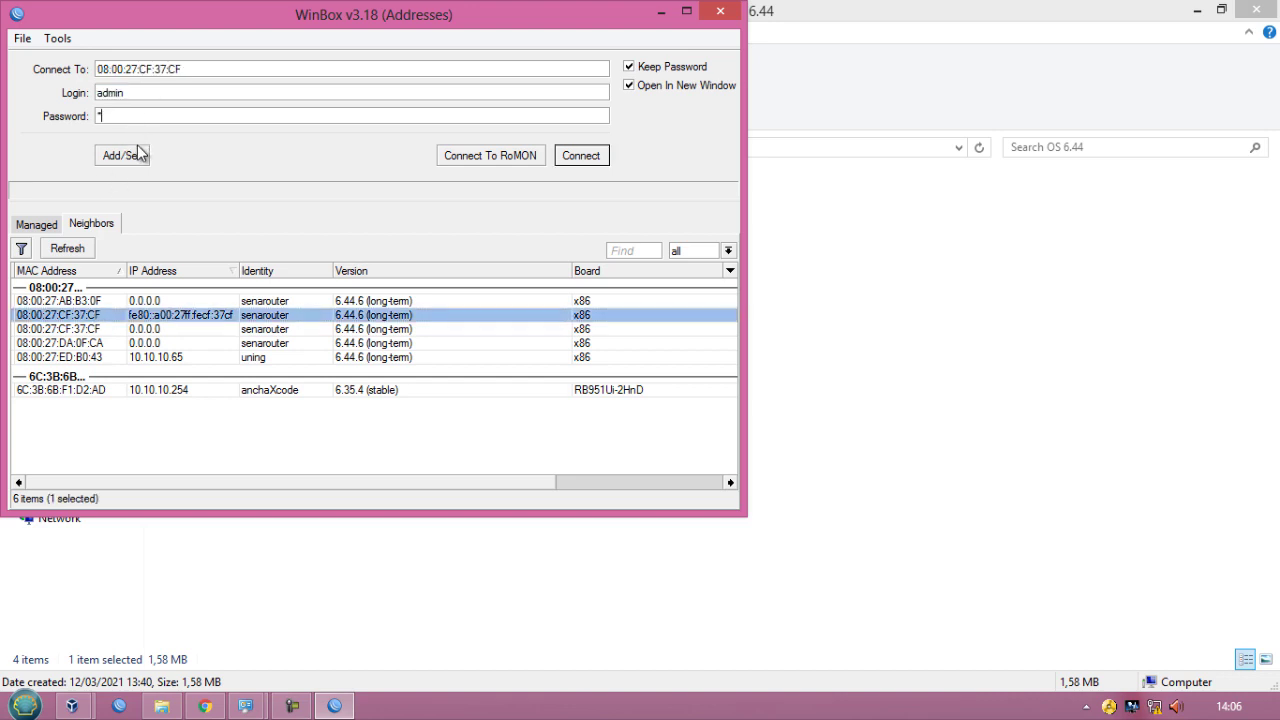
pyautogui.click(581, 160)
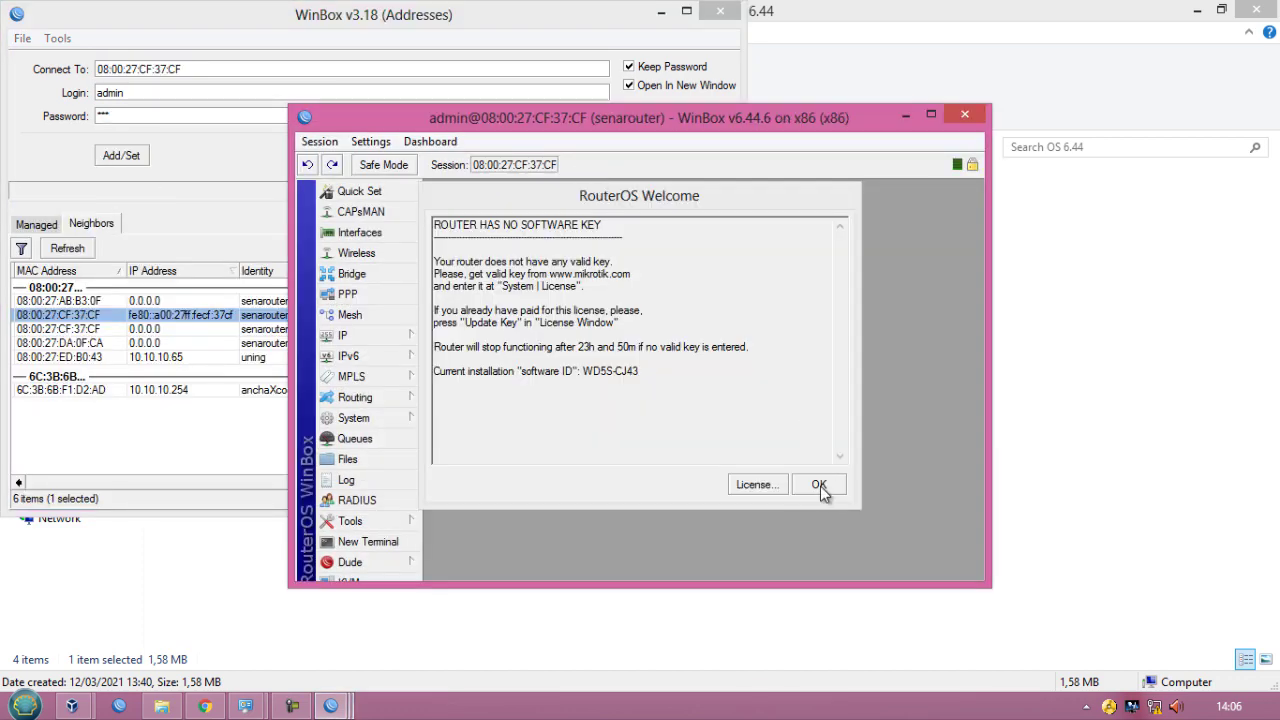
pyautogui.click(819, 485)
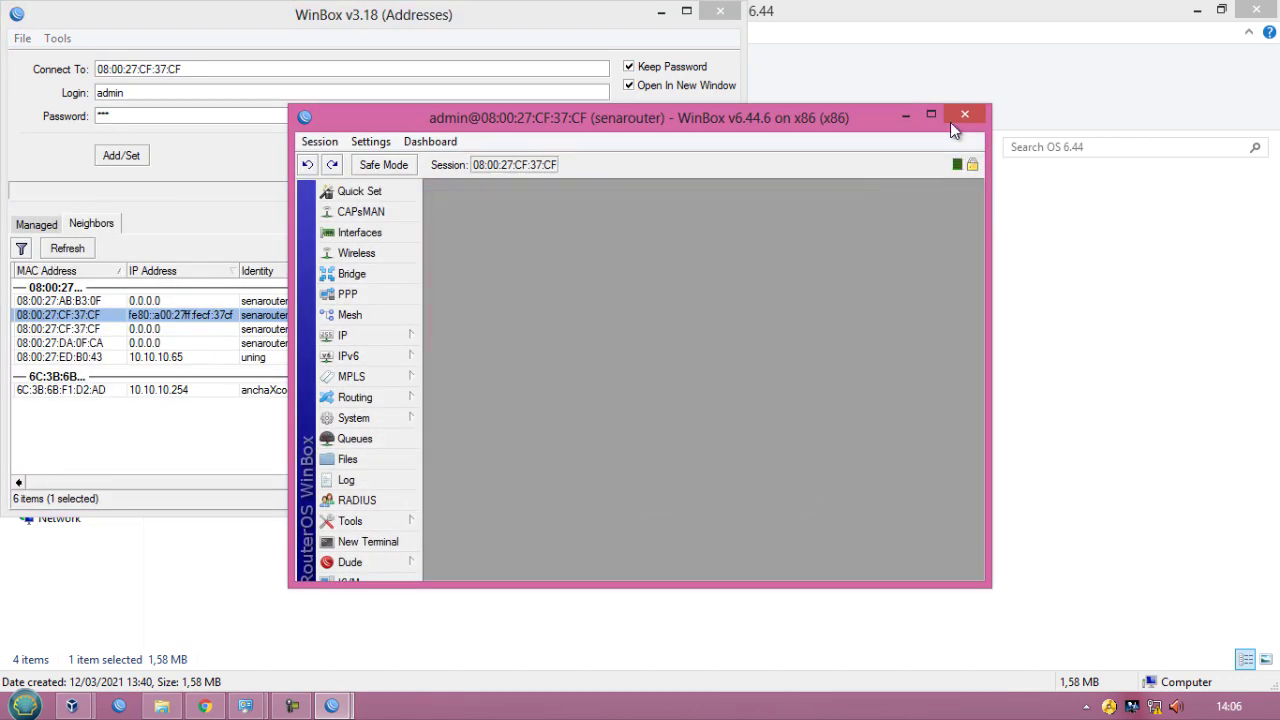
# - Open the interface list and rename ether1 to ether1ISP
pyautogui.click(933, 115)
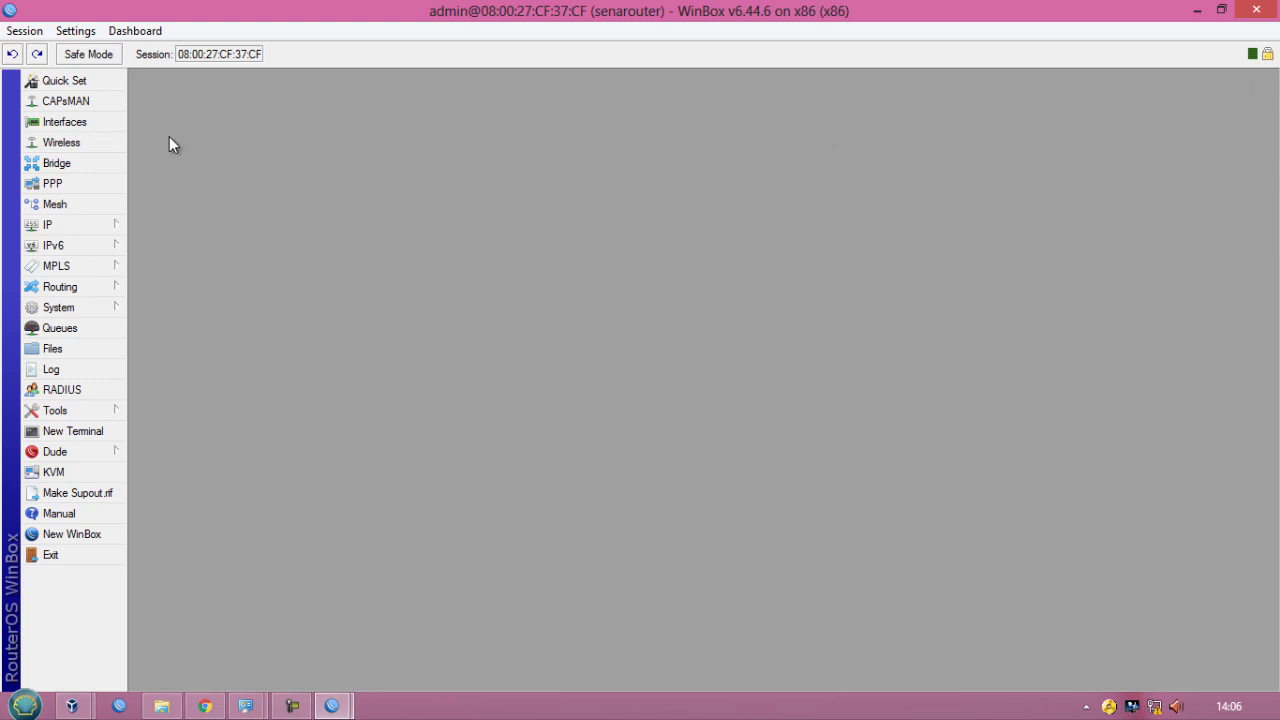
pyautogui.click(90, 122)
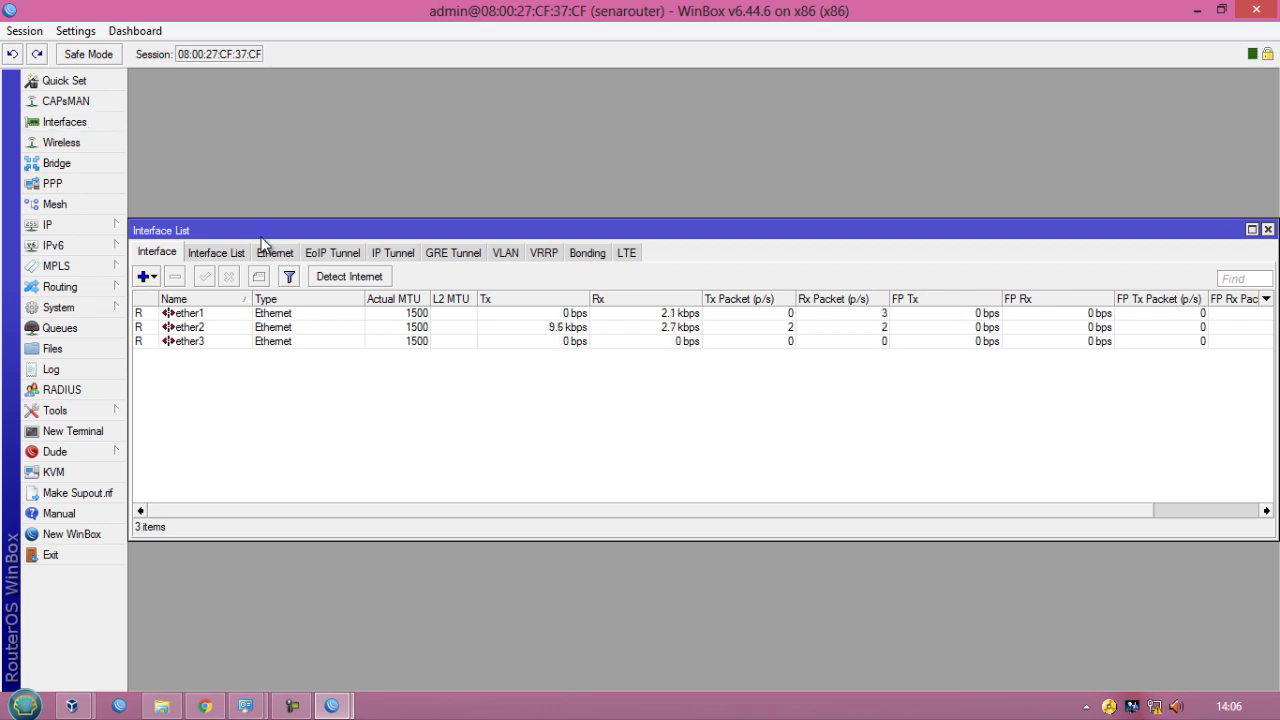
pyautogui.click(219, 318)
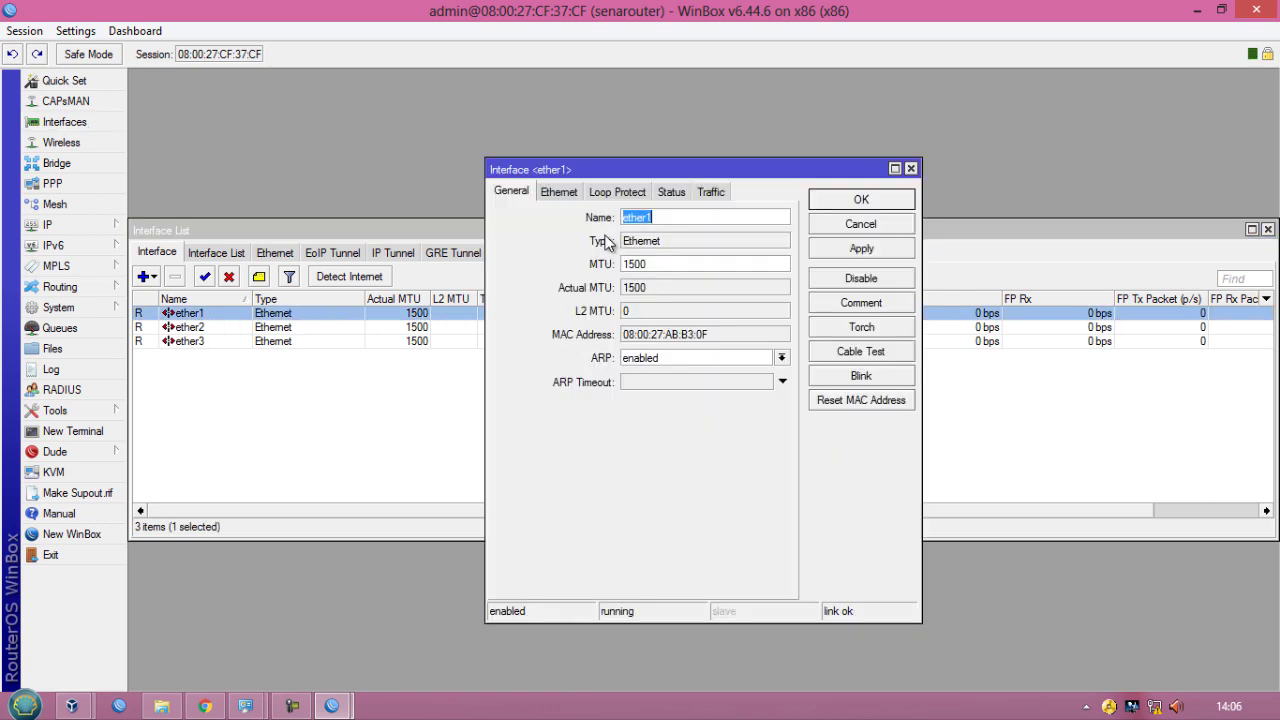
pyautogui.click(665, 219)
pyautogui.write('ISP')
pyautogui.click(848, 250)
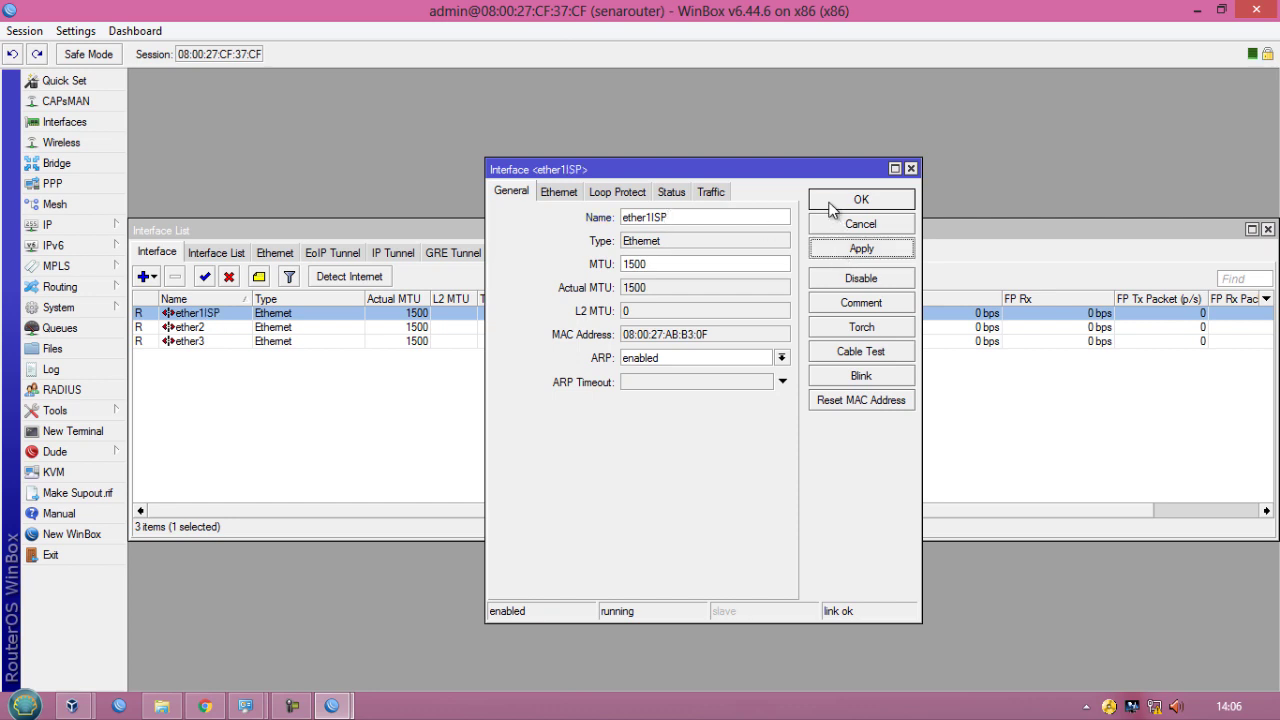
pyautogui.click(834, 204)
# - Rename interface ether2 to ether2LAN
pyautogui.doubleClick(197, 328)
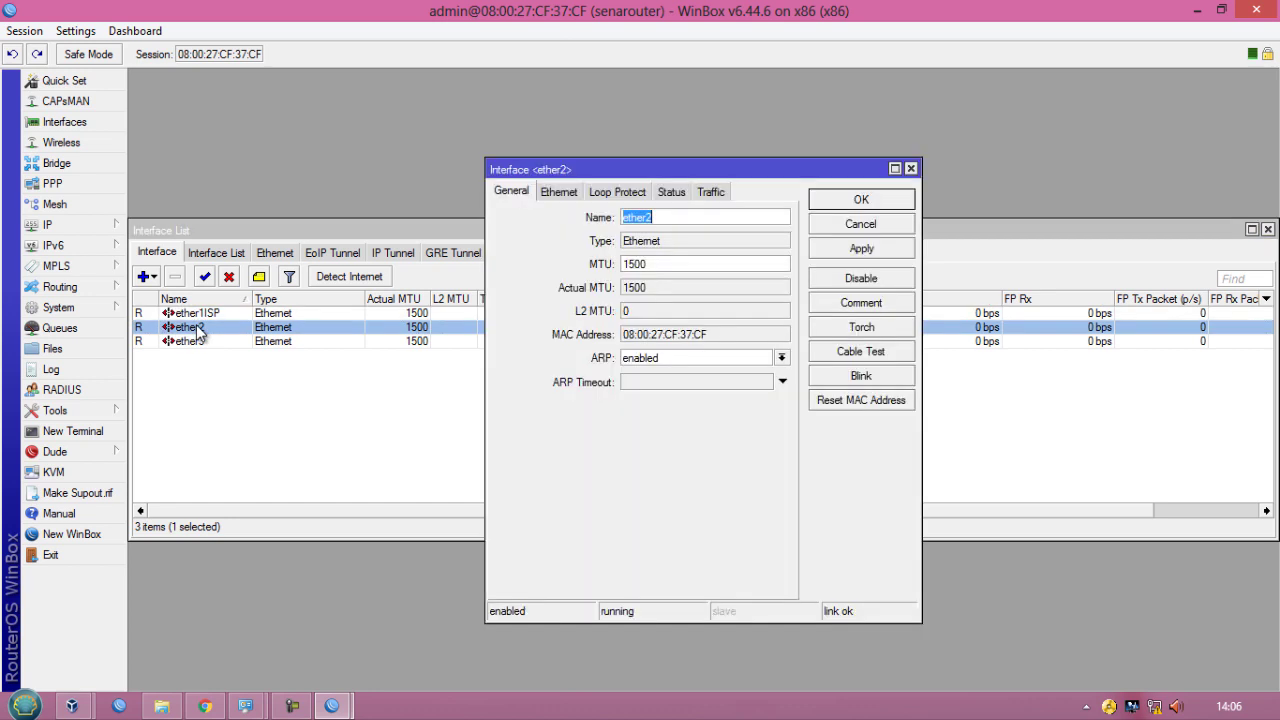
pyautogui.click(699, 215)
pyautogui.write('LAN')
pyautogui.click(862, 249)
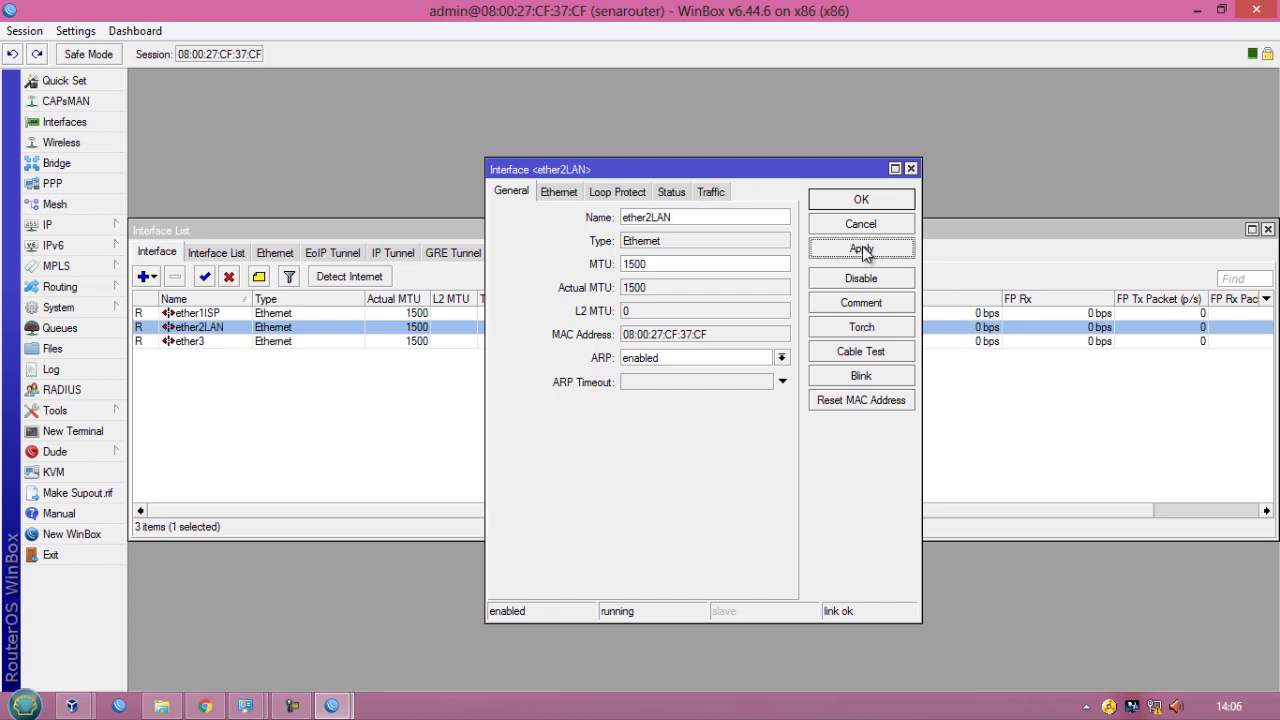
pyautogui.click(863, 205)
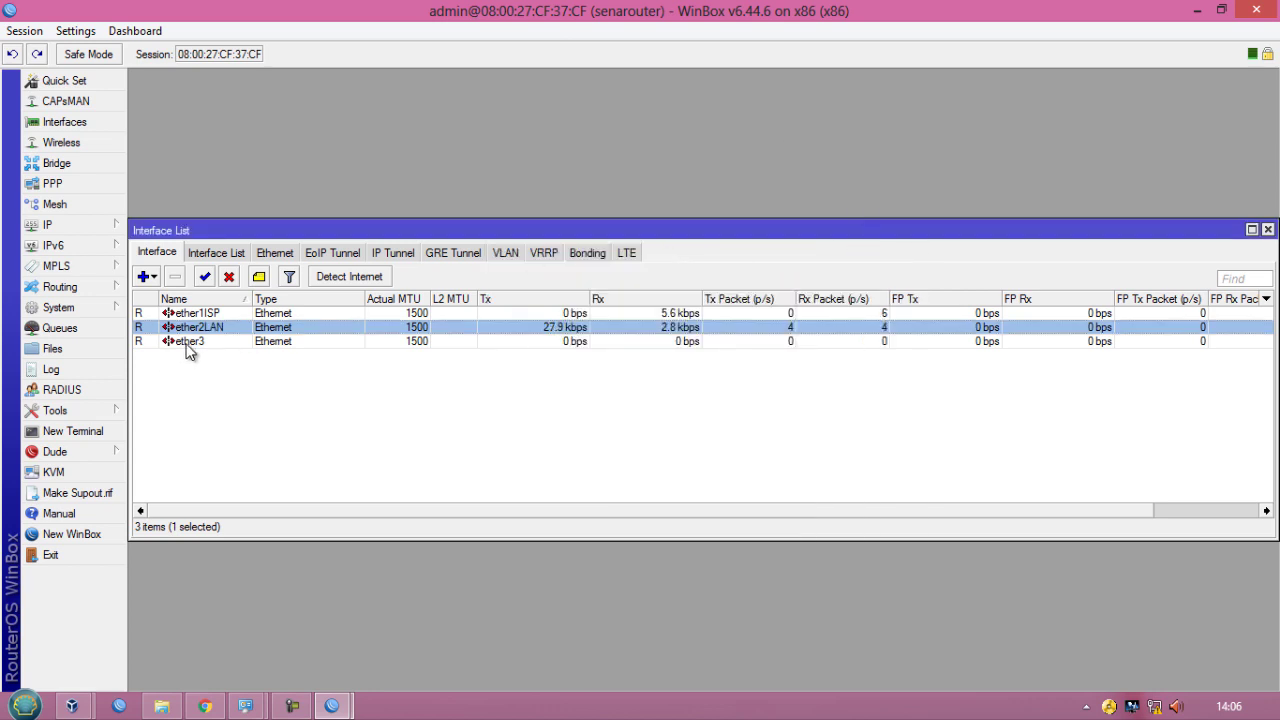
# - Rename interface ether3 to ether3WLAN
pyautogui.doubleClick(190, 342)
pyautogui.click(695, 218)
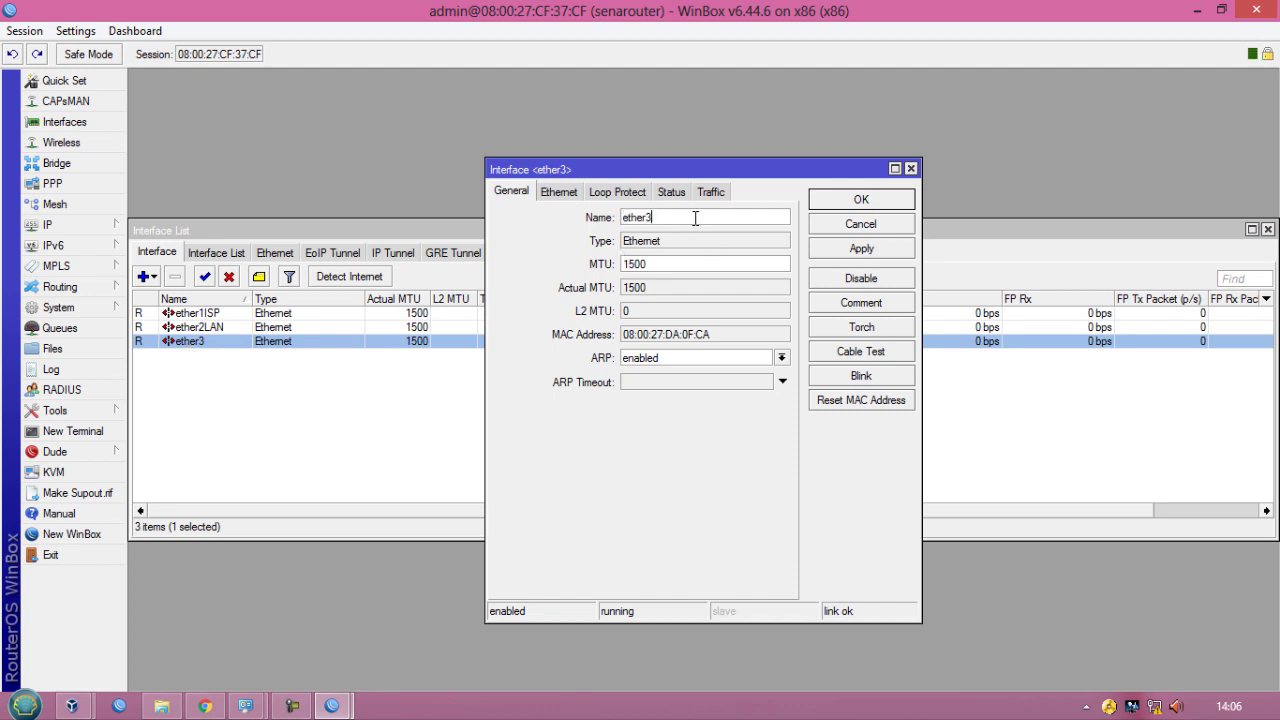
pyautogui.write('WLAN')
pyautogui.click(818, 250)
pyautogui.click(828, 203)
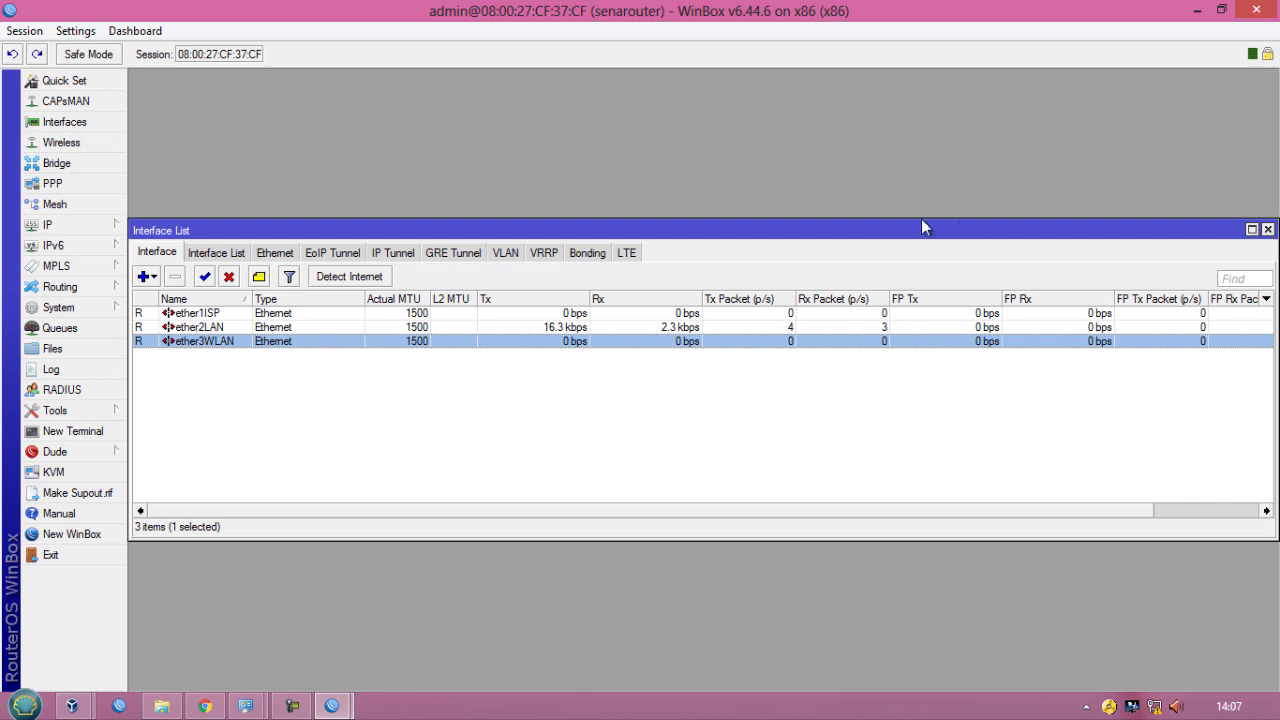
# - Open the IP address list and add address 10.10.10.111/24 on interface ether1ISP
pyautogui.moveTo(822, 226); pyautogui.dragTo(823, 87)
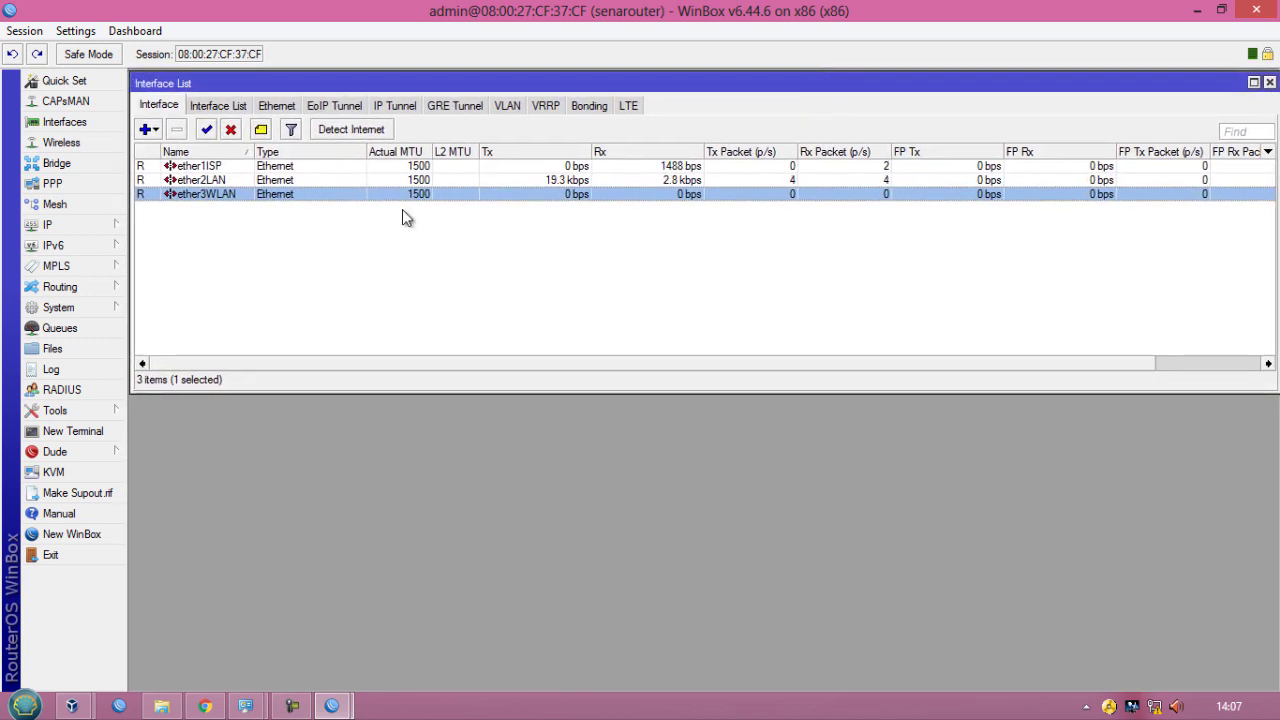
pyautogui.click(55, 228)
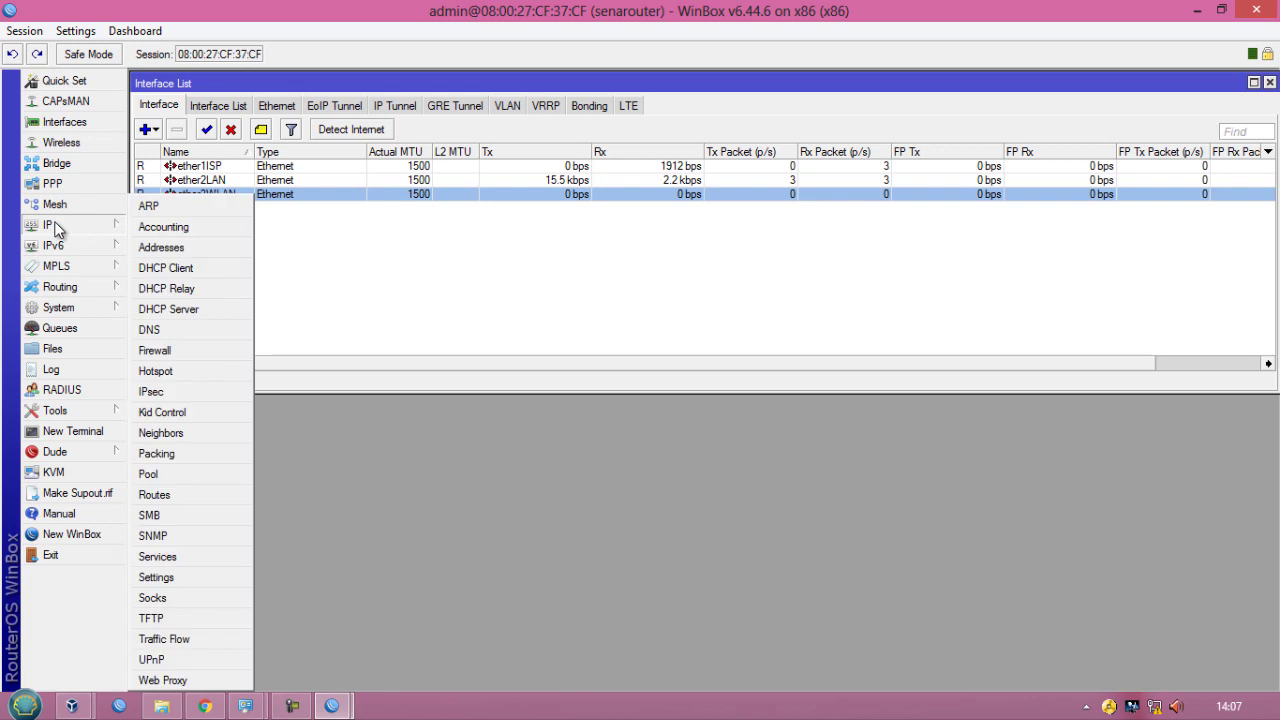
pyautogui.click(165, 248)
pyautogui.moveTo(593, 243); pyautogui.dragTo(405, 85)
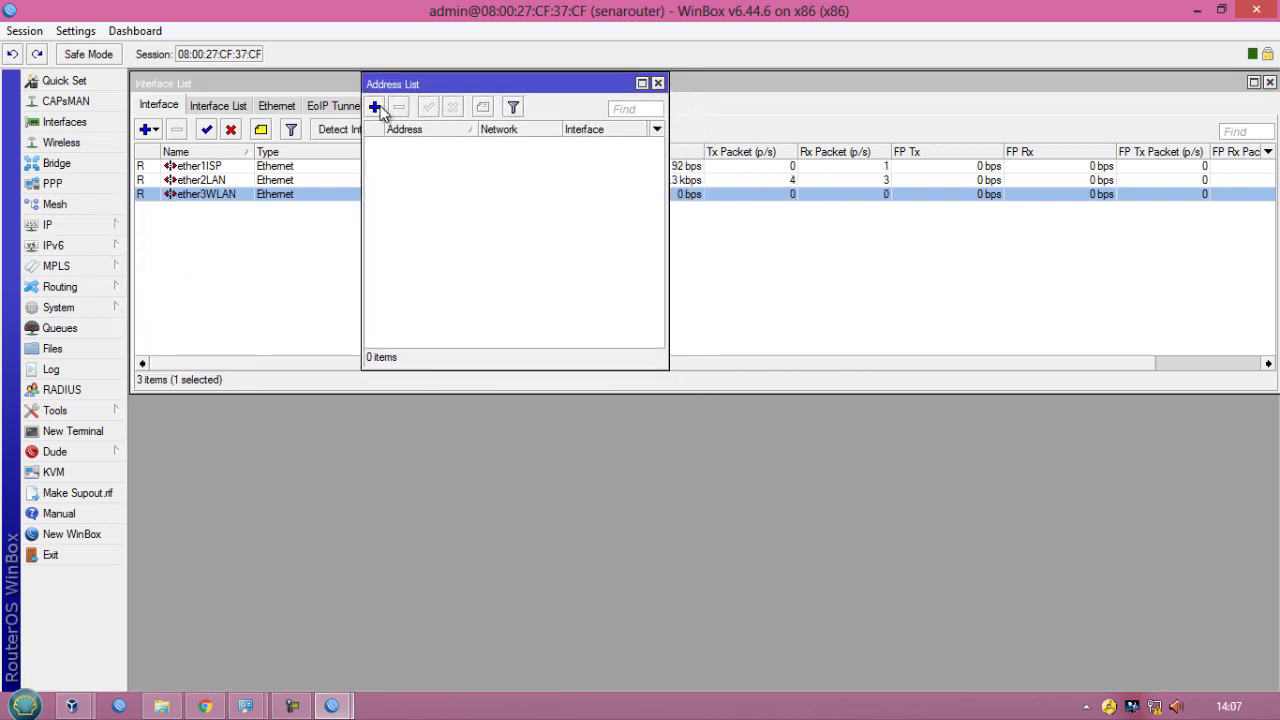
pyautogui.click(375, 106)
pyautogui.write('1')
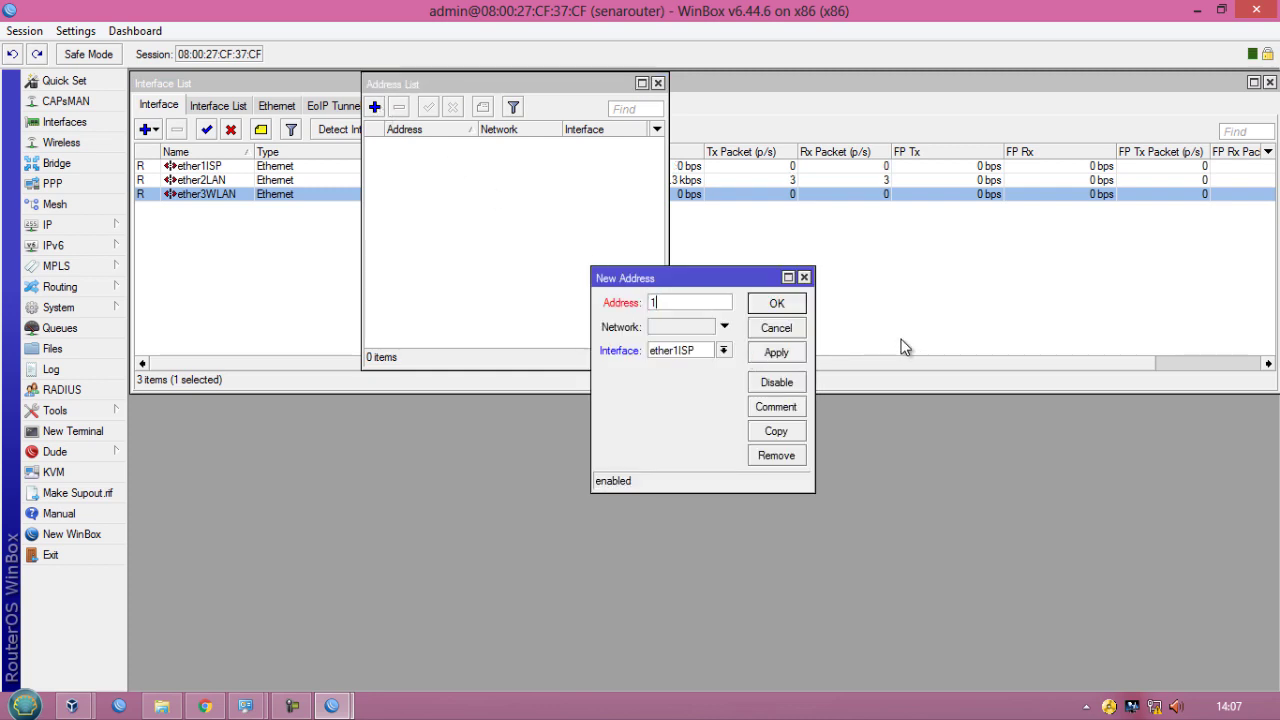
pyautogui.write('0.10.10.111')
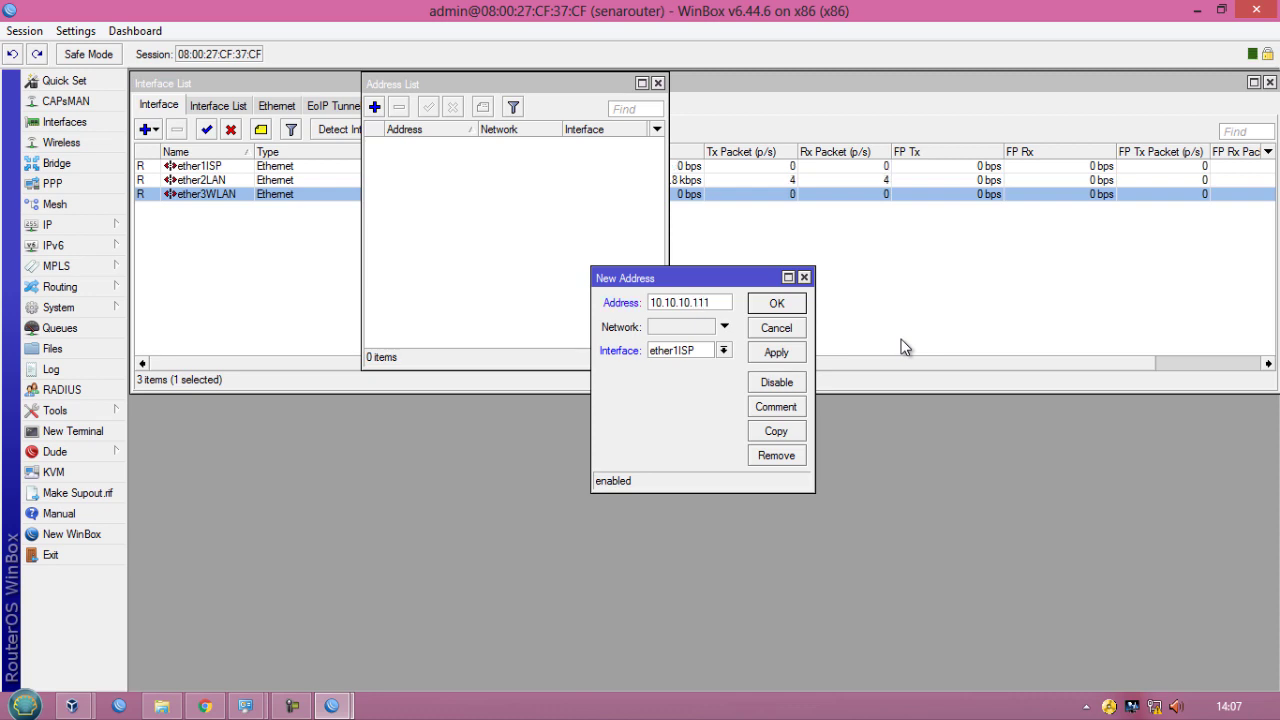
pyautogui.write('/24')
pyautogui.click(705, 352)
pyautogui.click(725, 363)
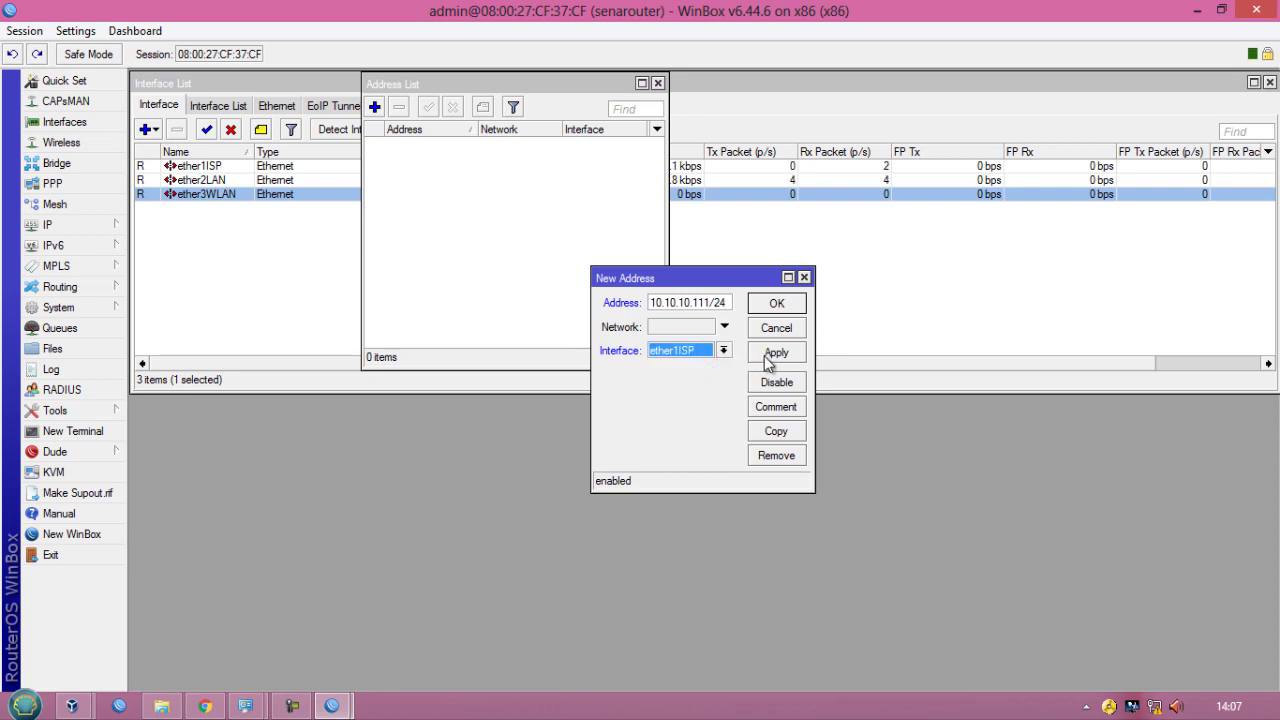
pyautogui.click(767, 360)
pyautogui.click(784, 310)
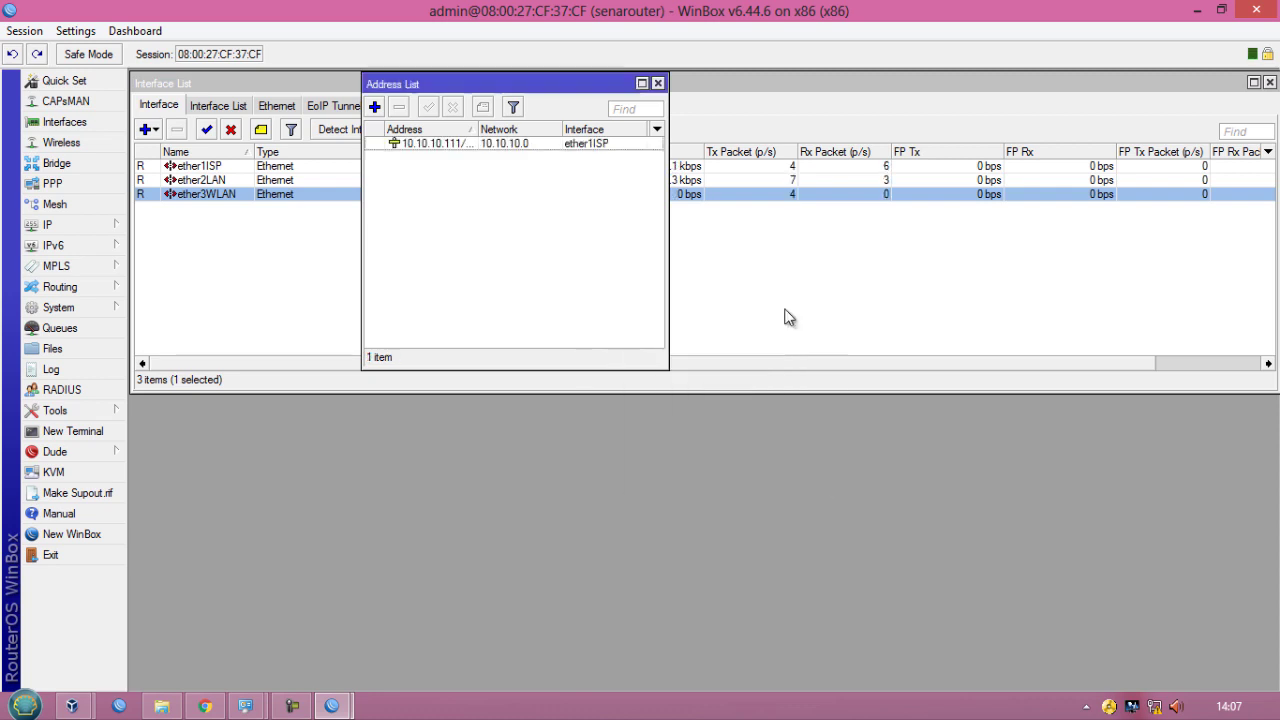
# - Add IP address 192.168.100.1/25 on interface ether2LAN
pyautogui.click(375, 107)
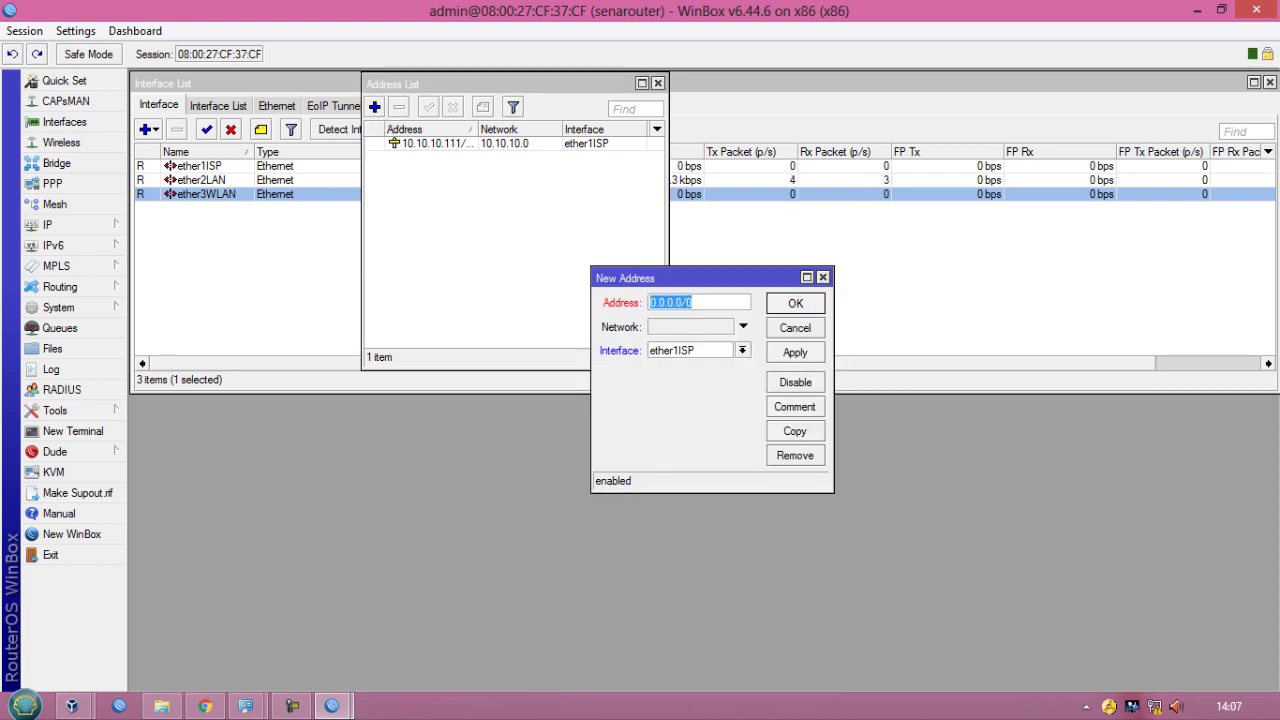
pyautogui.write('192.16')
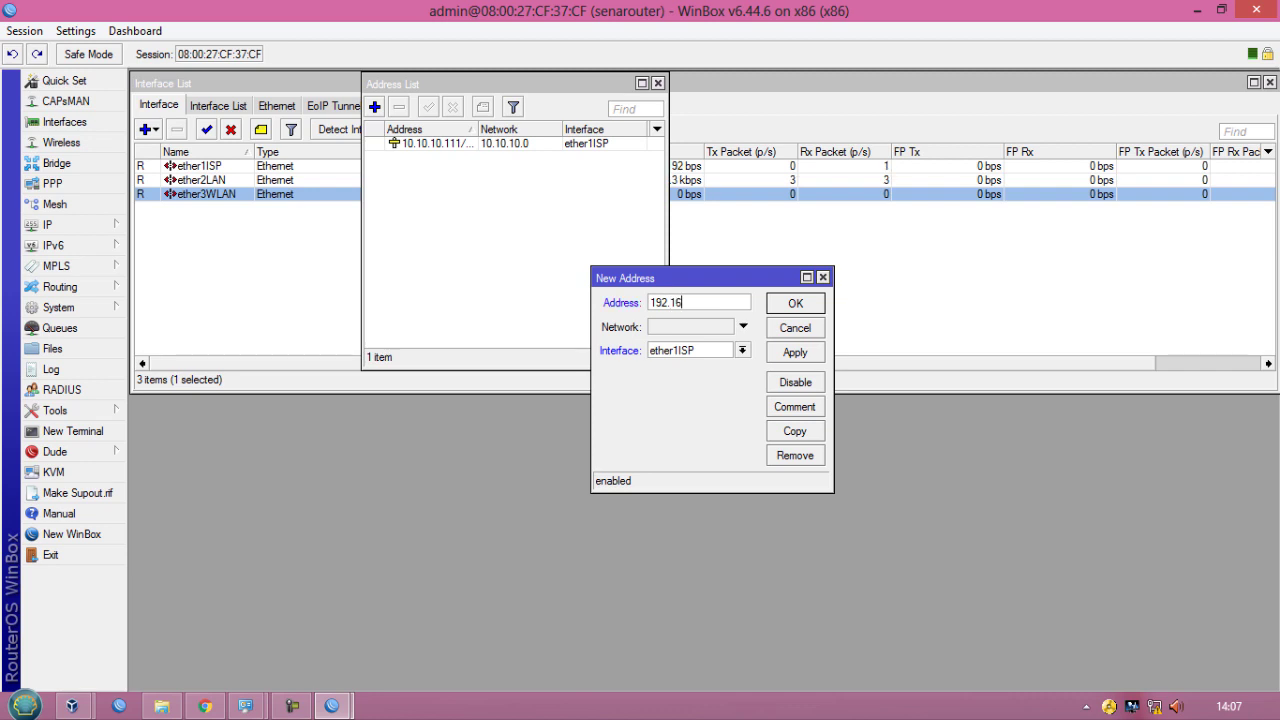
pyautogui.write('8.100.1/25')
pyautogui.click(688, 350)
pyautogui.click(688, 380)
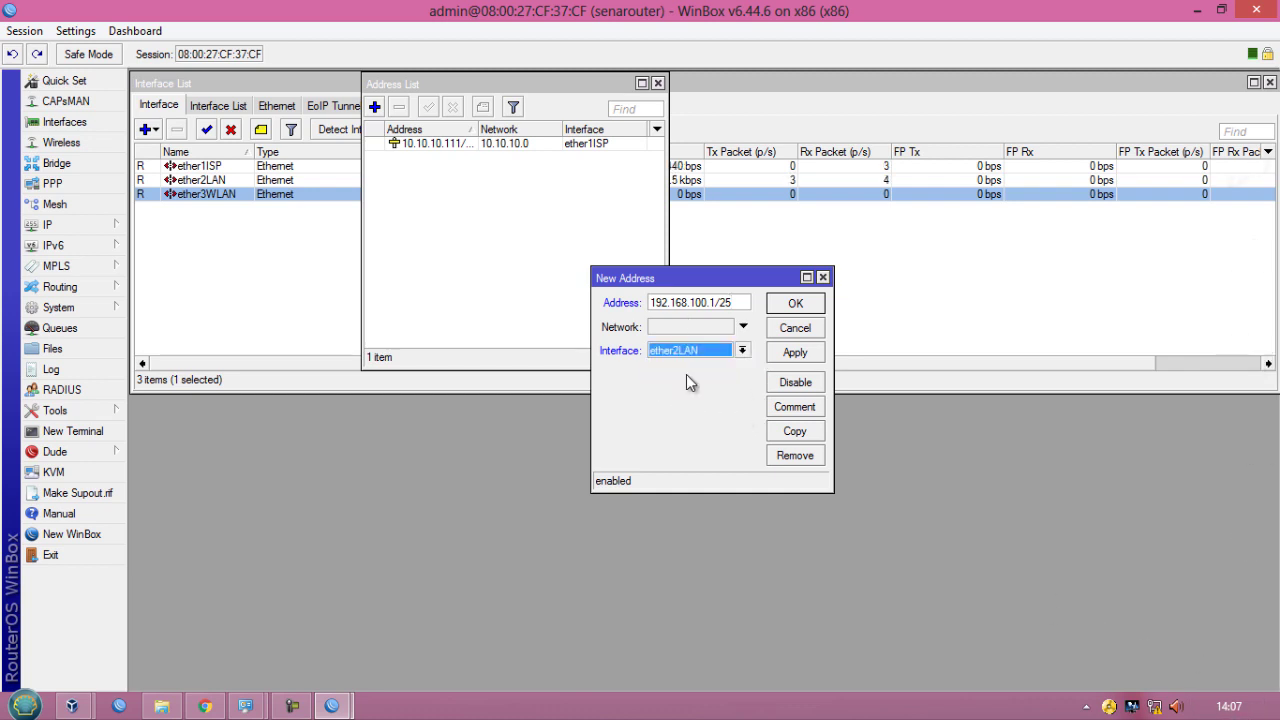
pyautogui.click(795, 352)
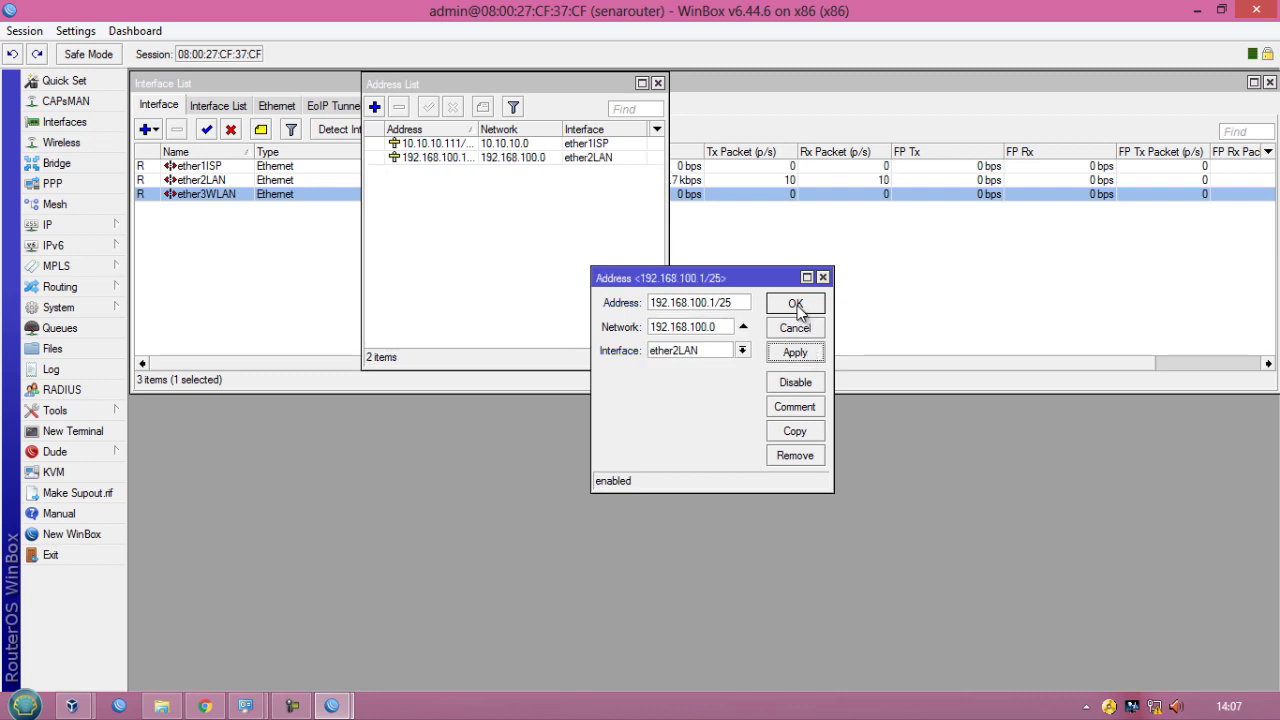
pyautogui.click(796, 305)
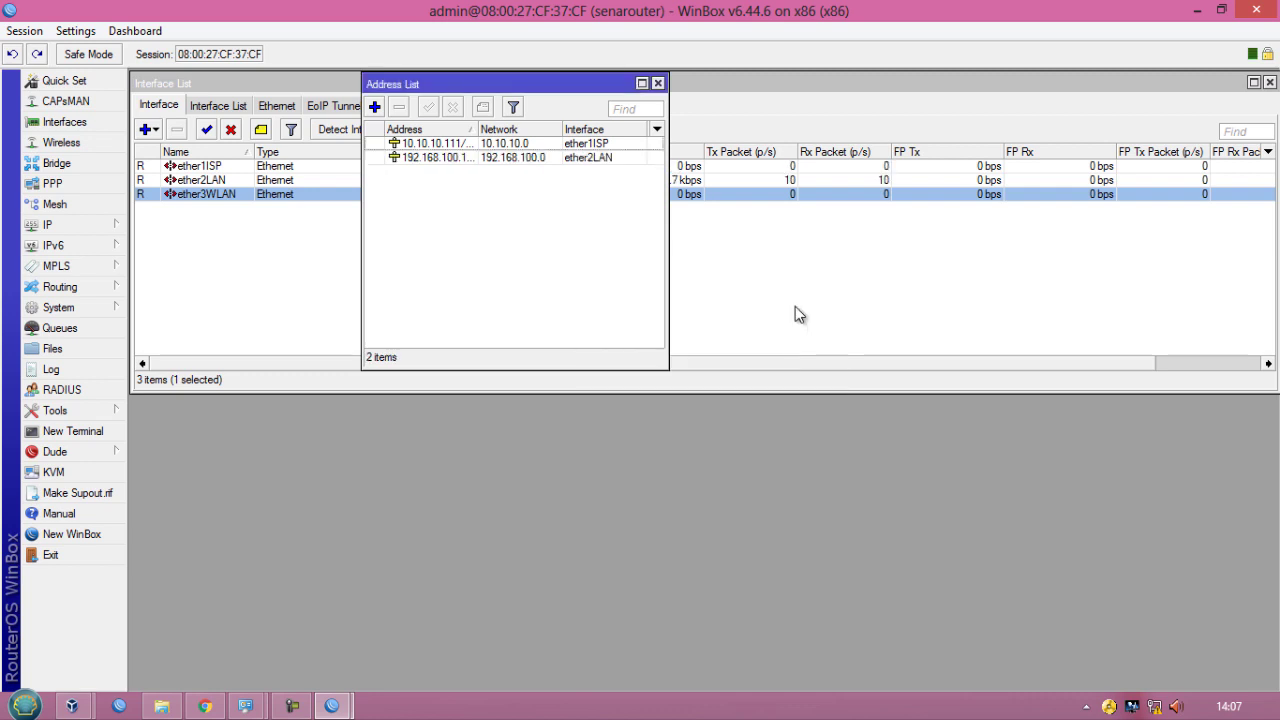
# - Add IP address 192.168.200.1/24 on interface ether3WLAN
pyautogui.moveTo(477, 128); pyautogui.dragTo(489, 128)
pyautogui.click(375, 107)
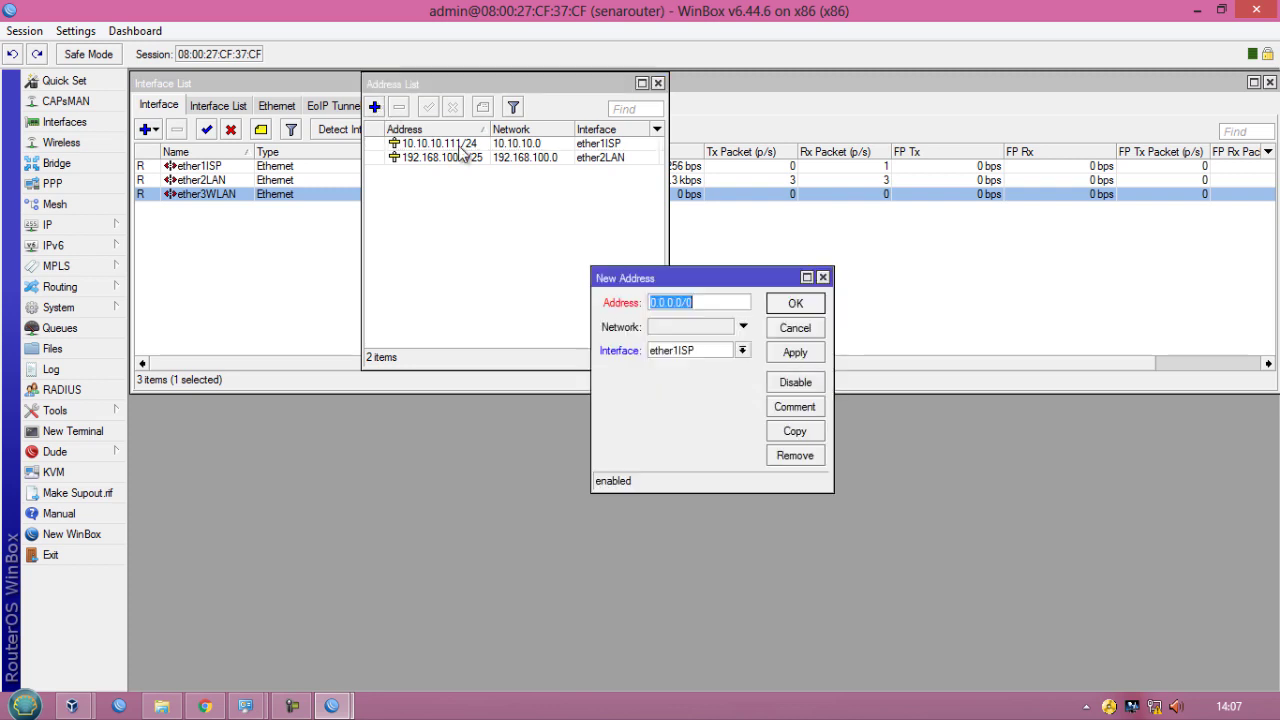
pyautogui.write('192.168.')
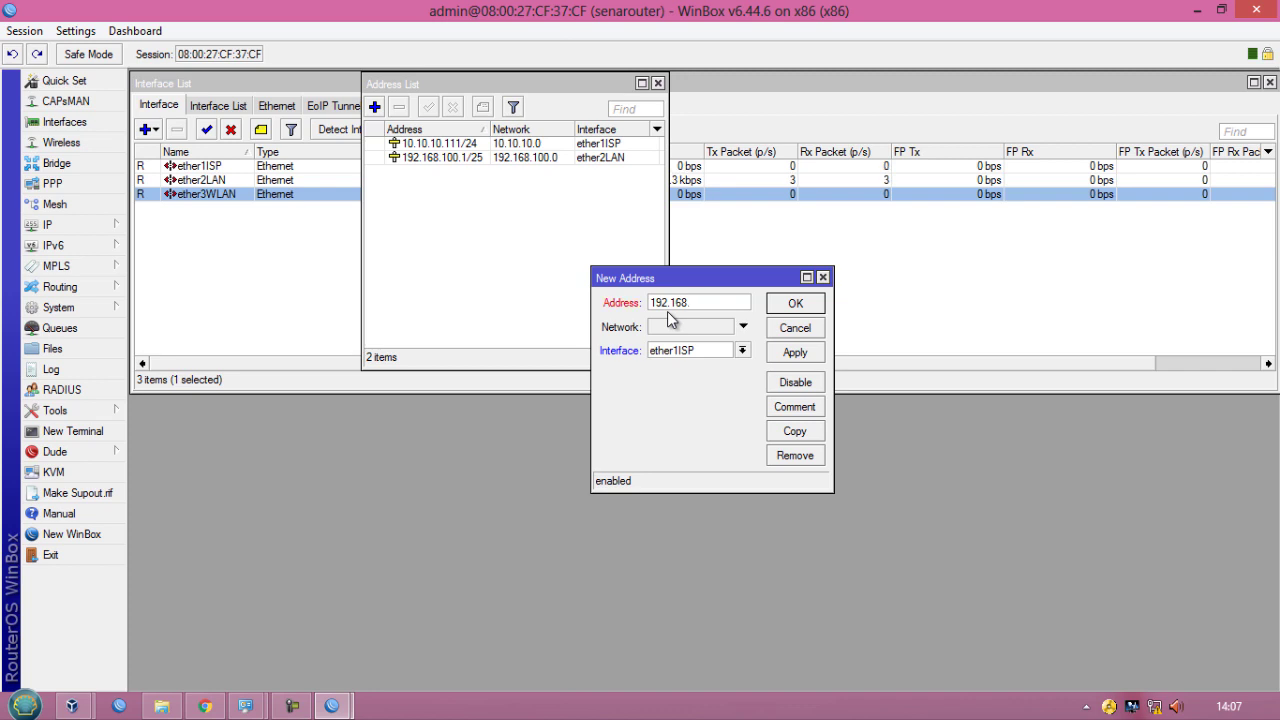
pyautogui.write('200.1/24')
pyautogui.click(676, 350)
pyautogui.click(690, 388)
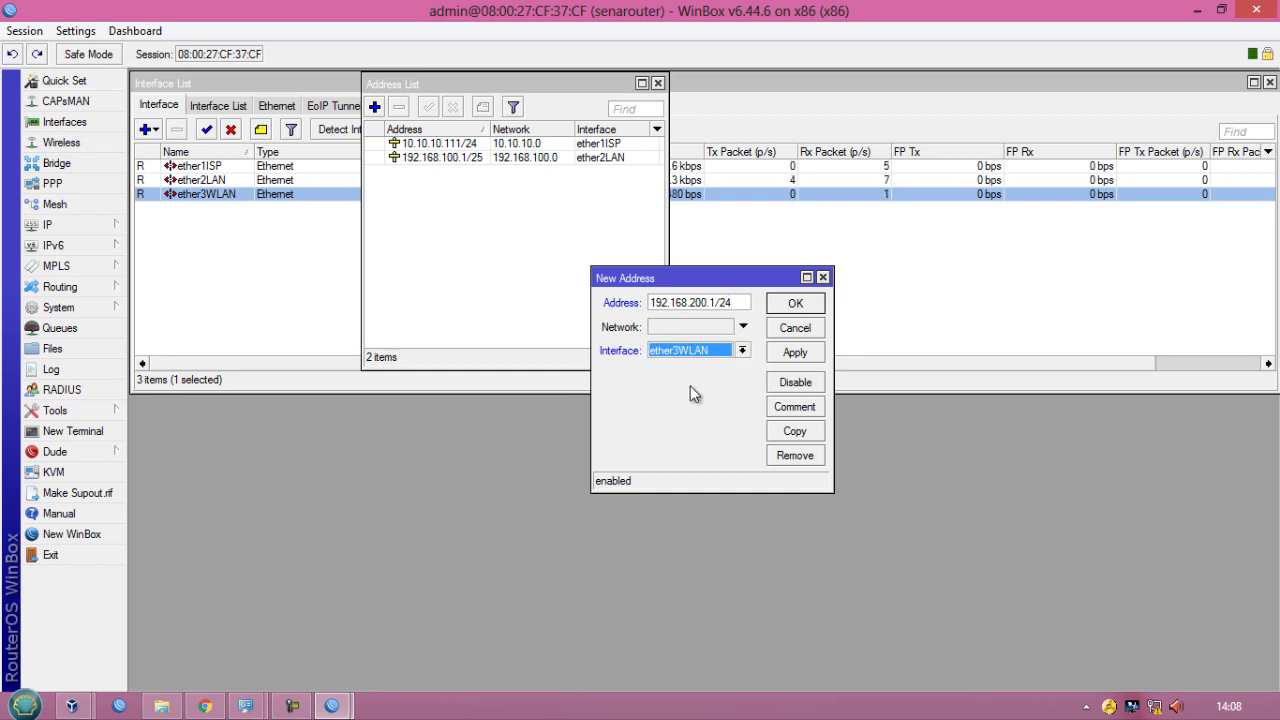
pyautogui.click(793, 354)
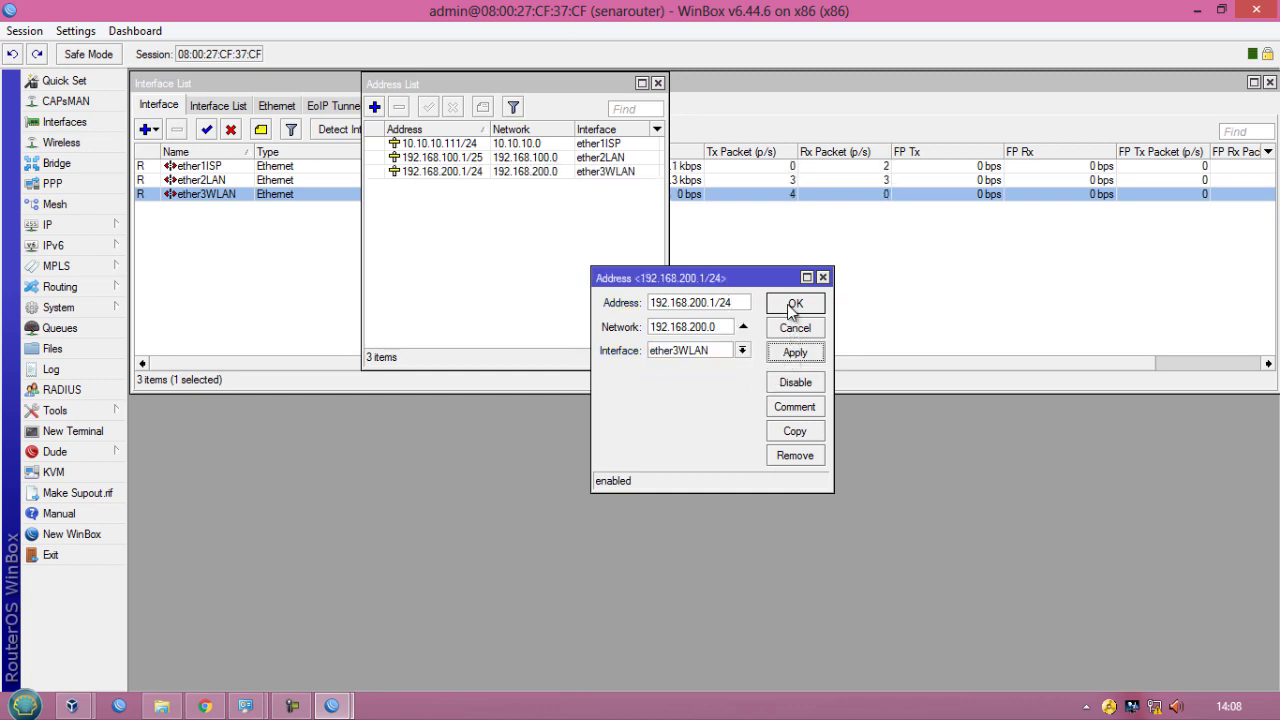
pyautogui.click(793, 305)
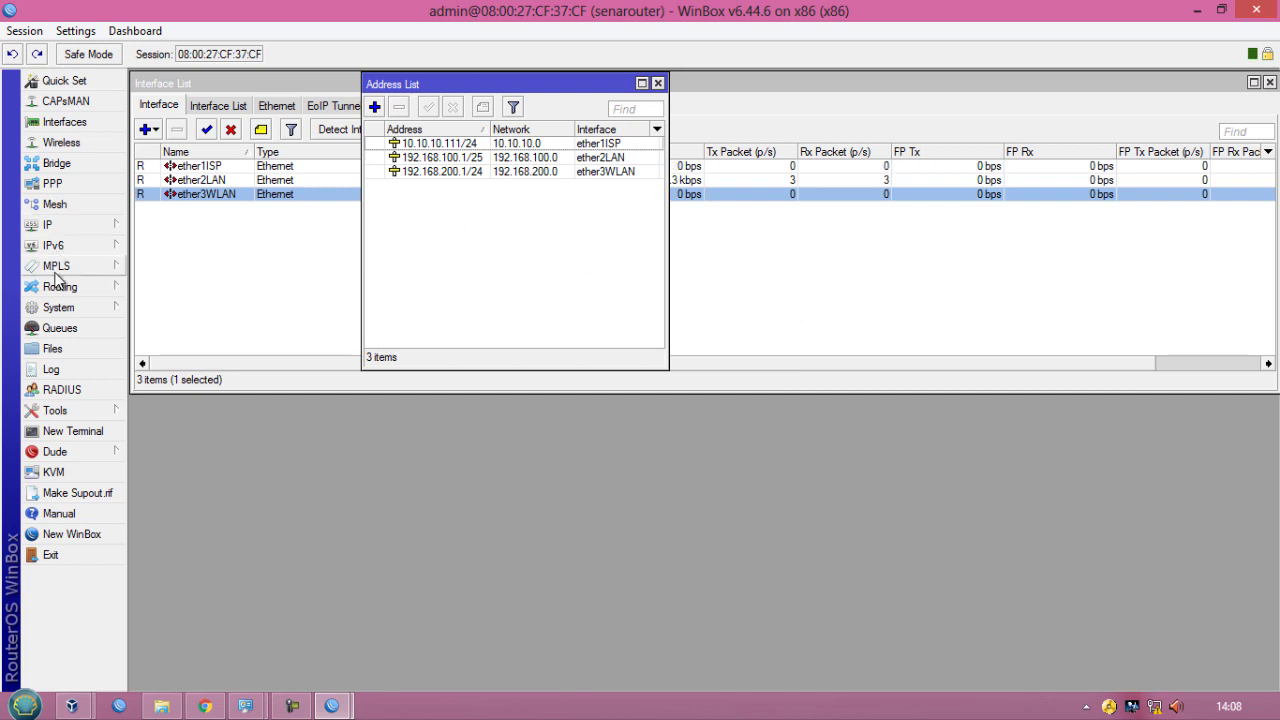
# - Add a default route to 0.0.0.0/0 with gateway 10.10.10.254
pyautogui.click(78, 233)
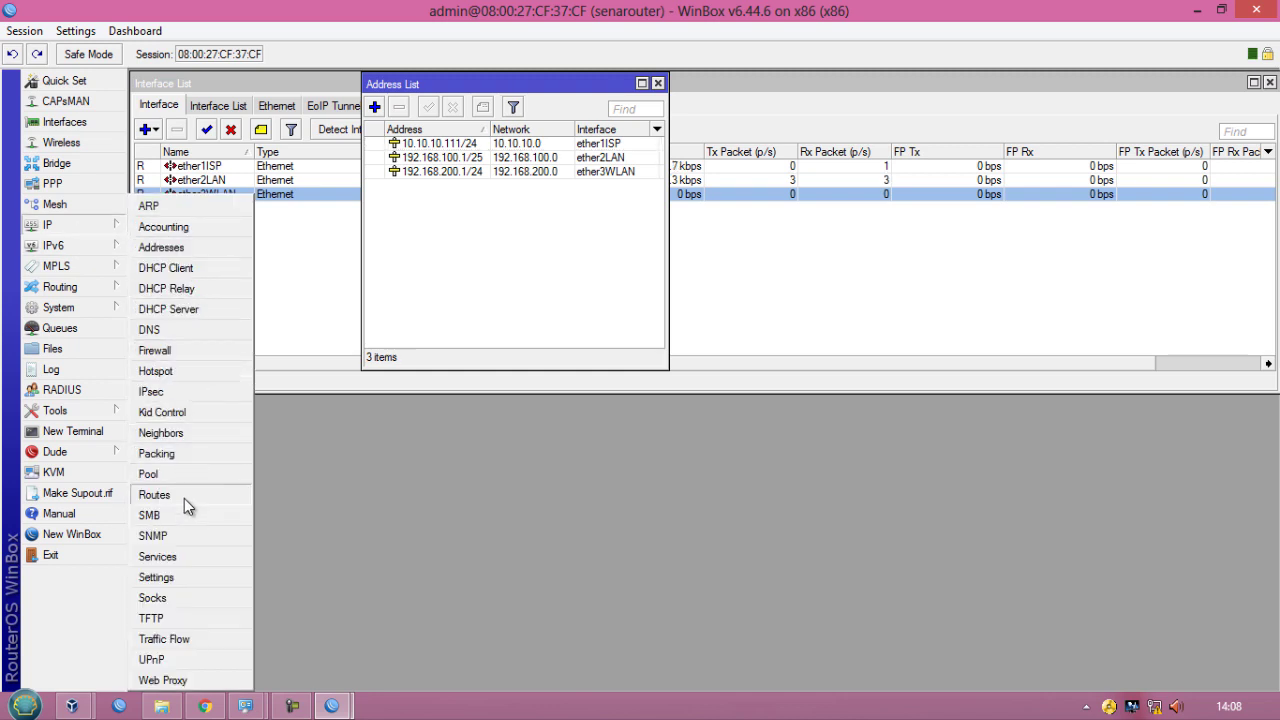
pyautogui.click(154, 495)
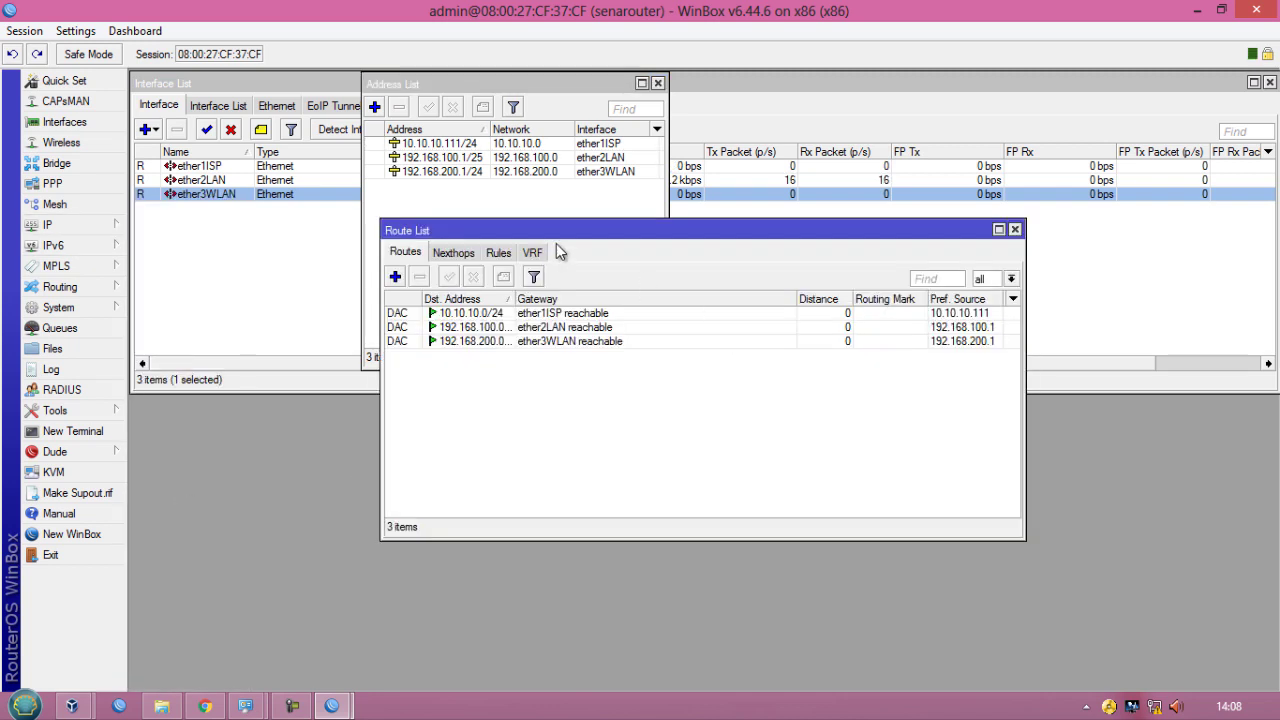
pyautogui.click(396, 277)
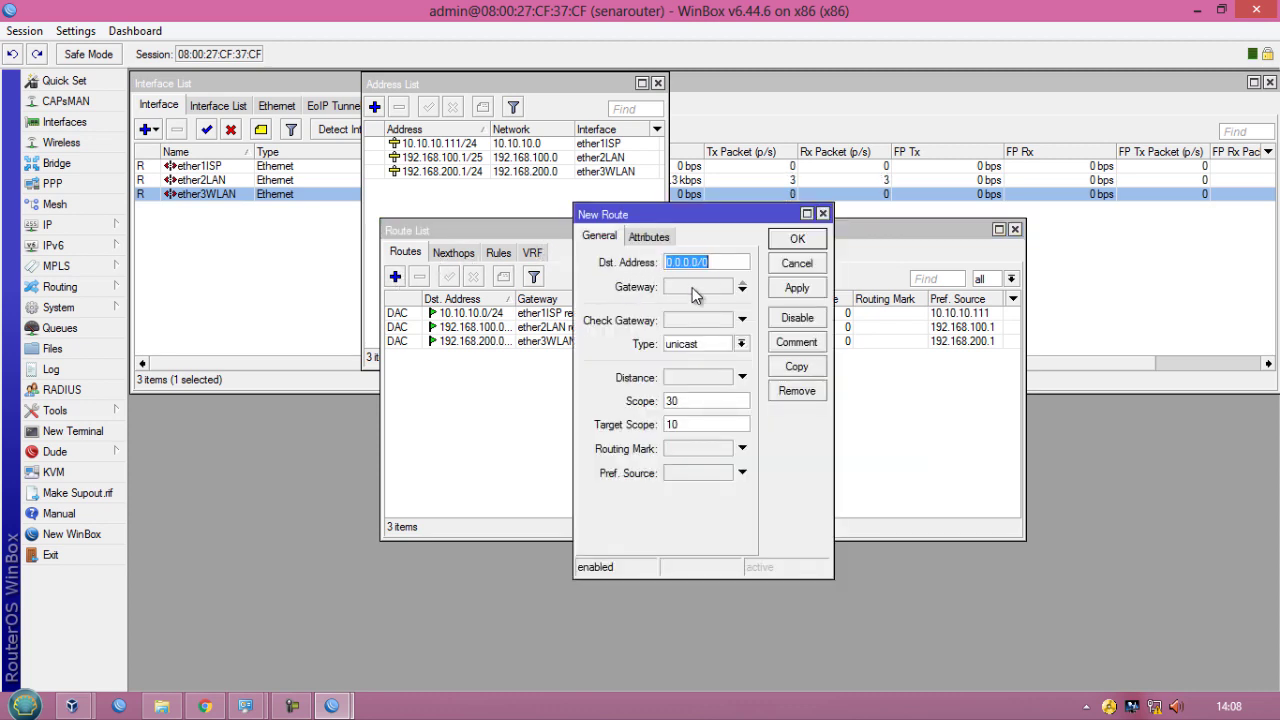
pyautogui.click(692, 287)
pyautogui.write('10')
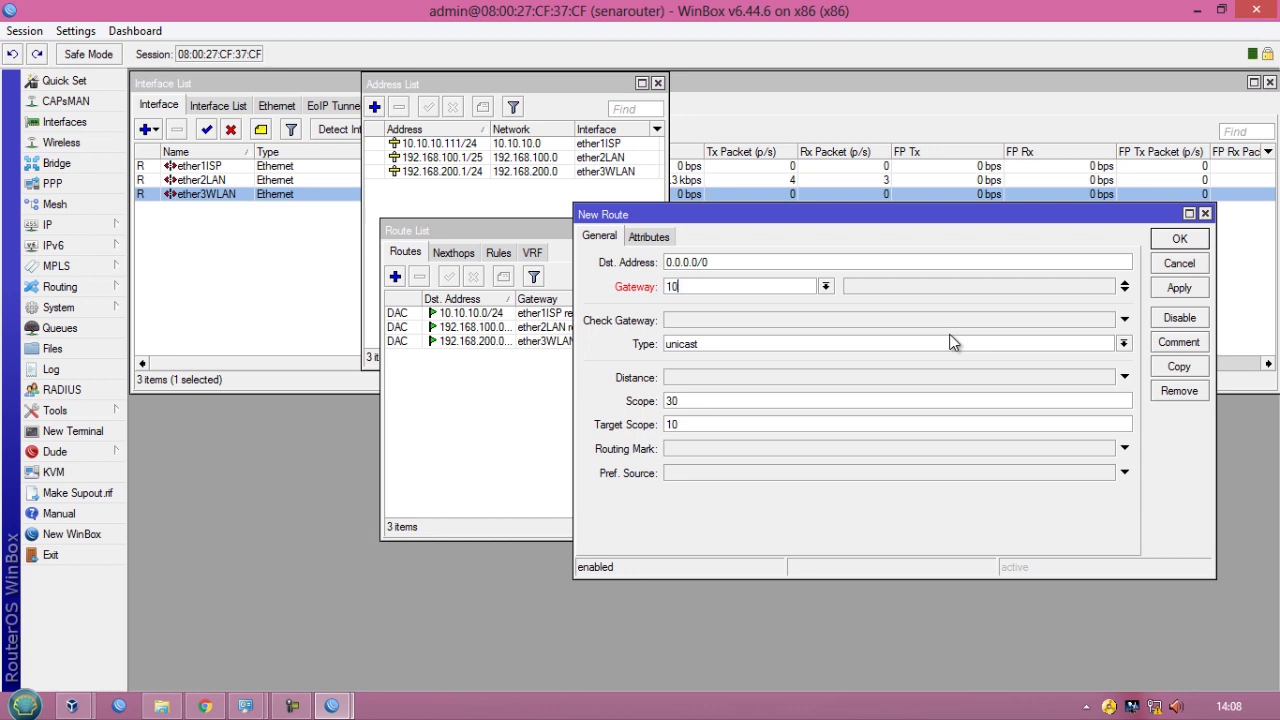
pyautogui.write('.10.10.254')
pyautogui.click(1166, 290)
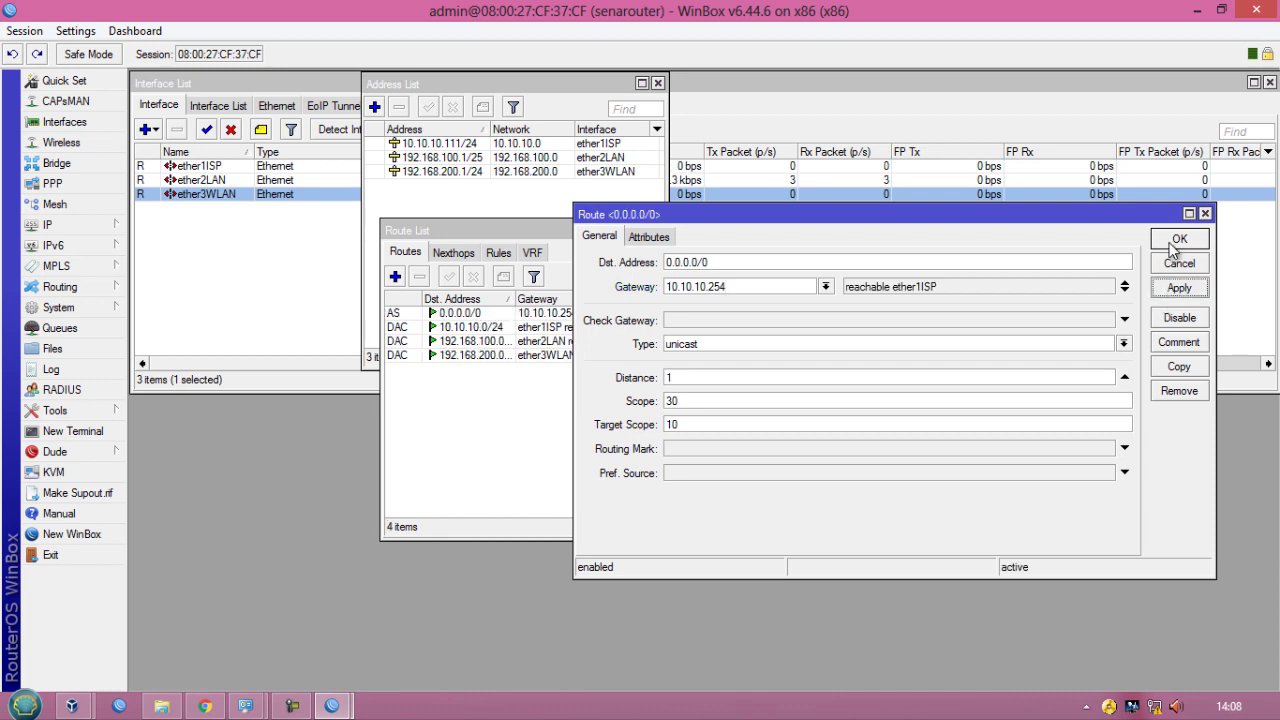
pyautogui.click(1176, 240)
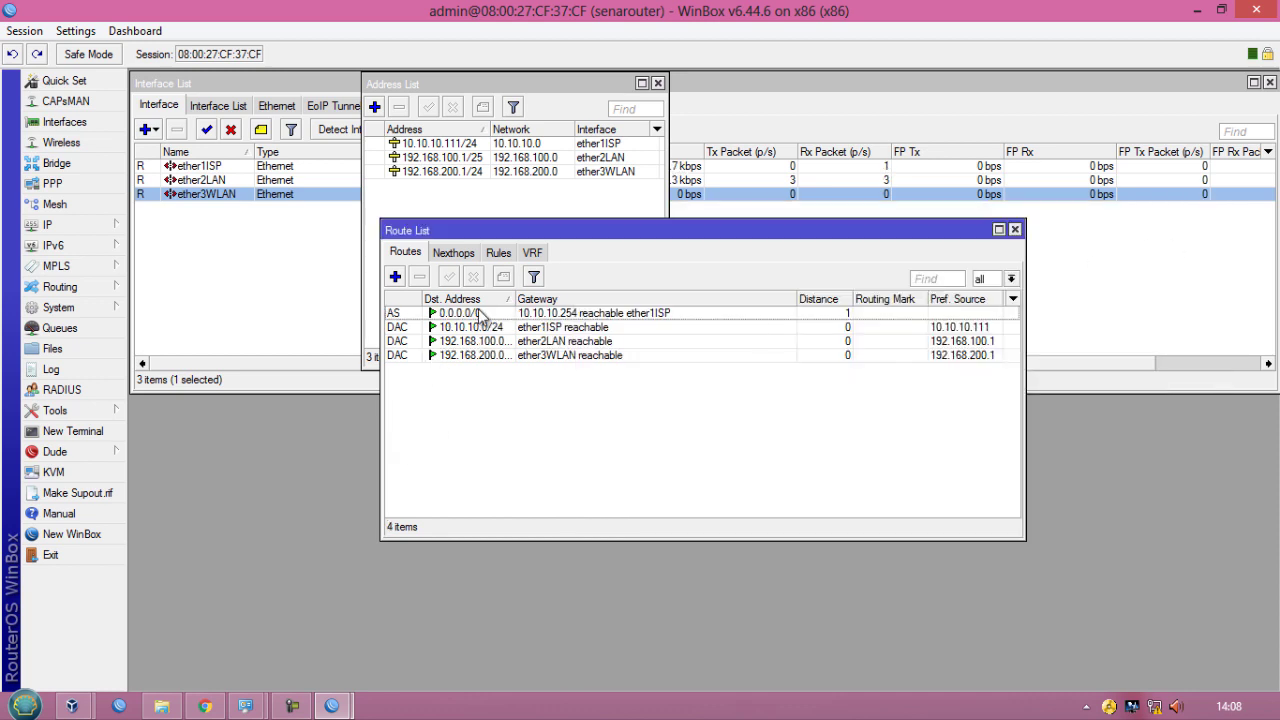
pyautogui.click(462, 314)
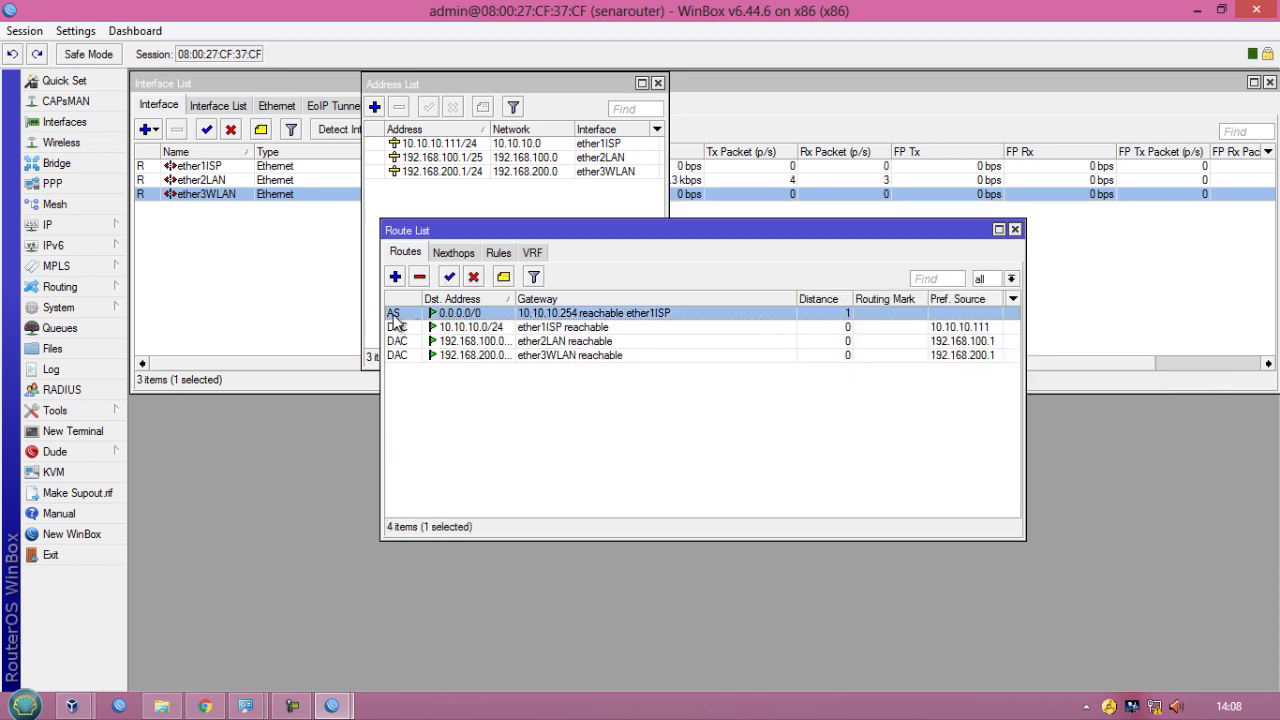
pyautogui.moveTo(384, 330); pyautogui.dragTo(604, 330)
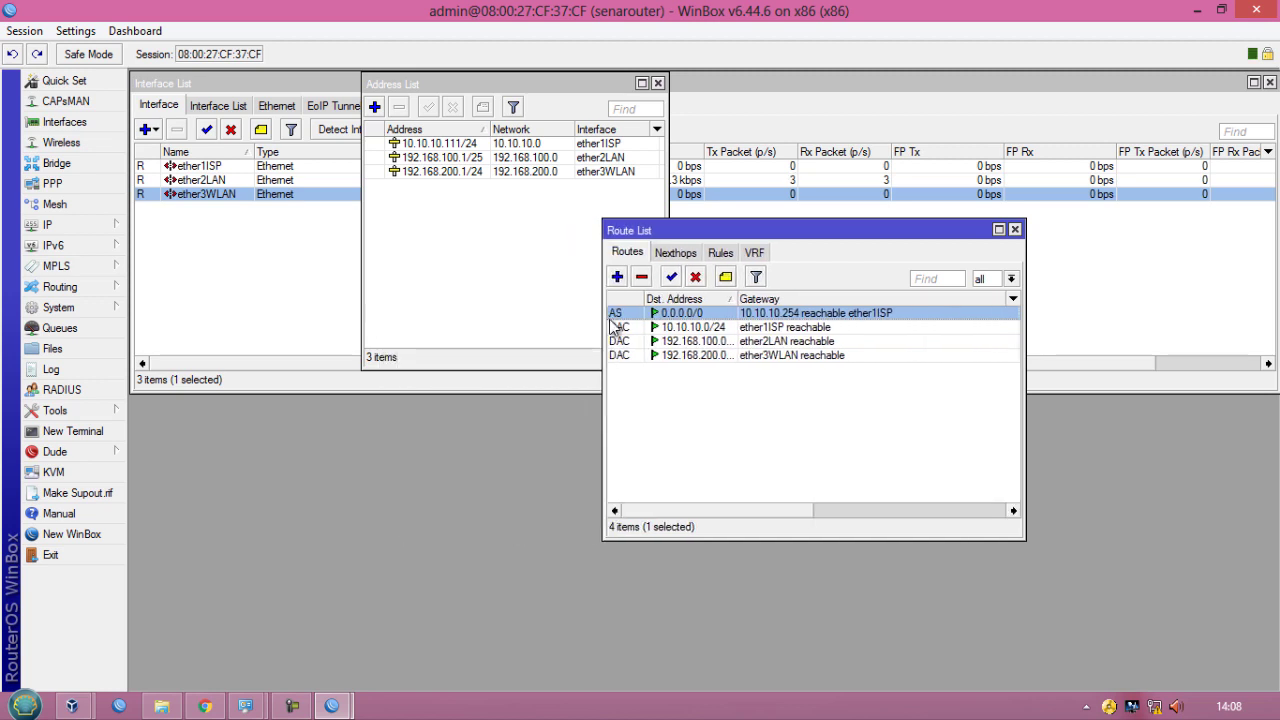
pyautogui.moveTo(739, 229); pyautogui.dragTo(810, 81)
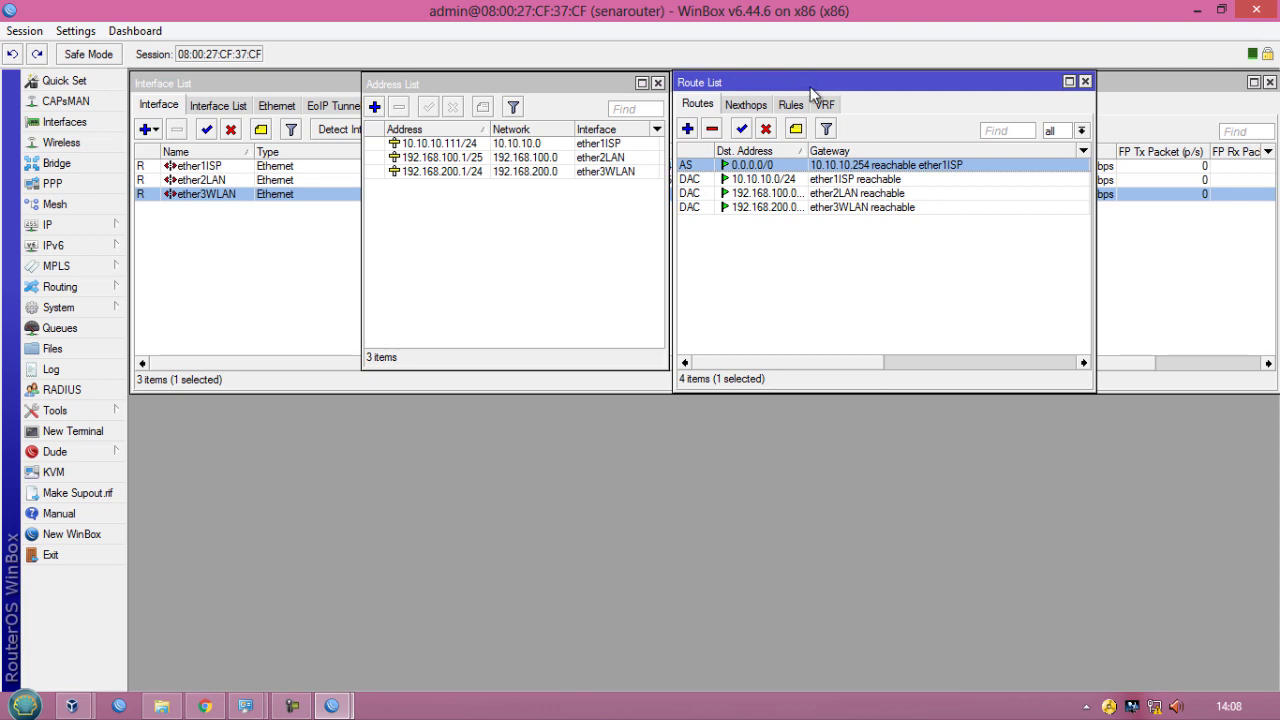
# - Set the DNS servers to 10.10.10.254 and 8.8.8.8 and allow remote requests, then apply
pyautogui.click(70, 226)
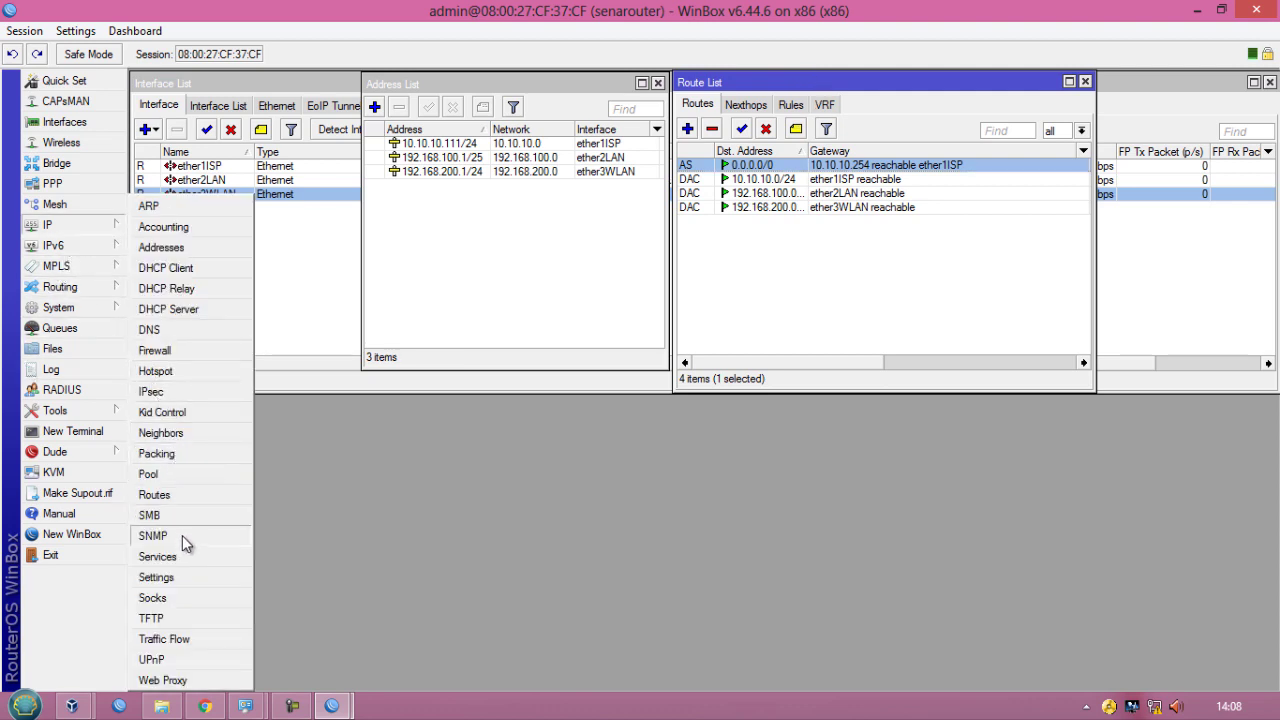
pyautogui.click(171, 333)
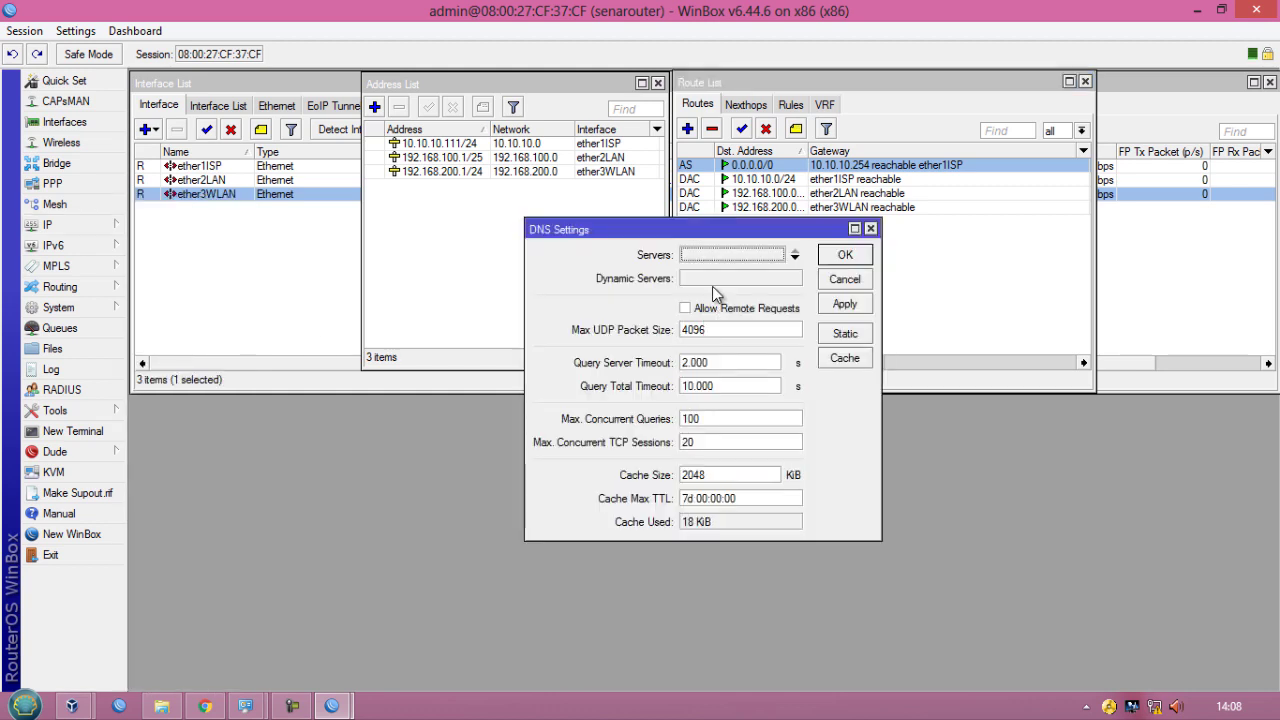
pyautogui.click(720, 254)
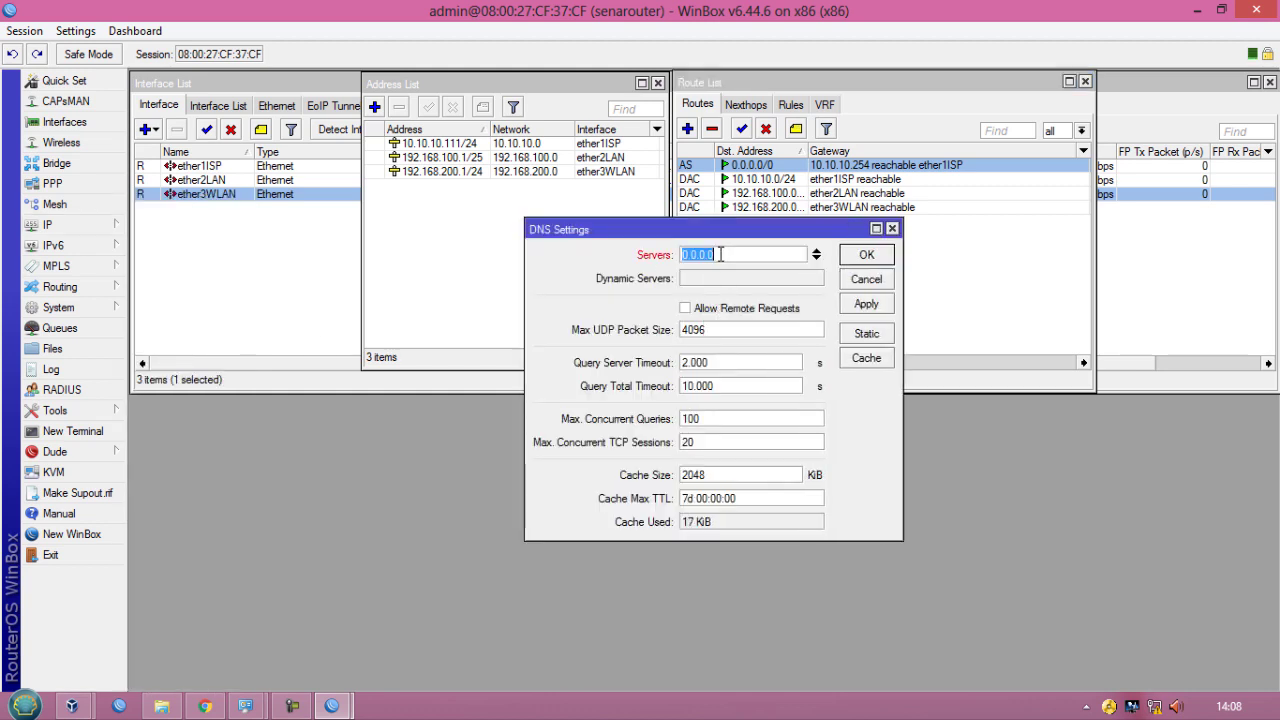
pyautogui.write('10.')
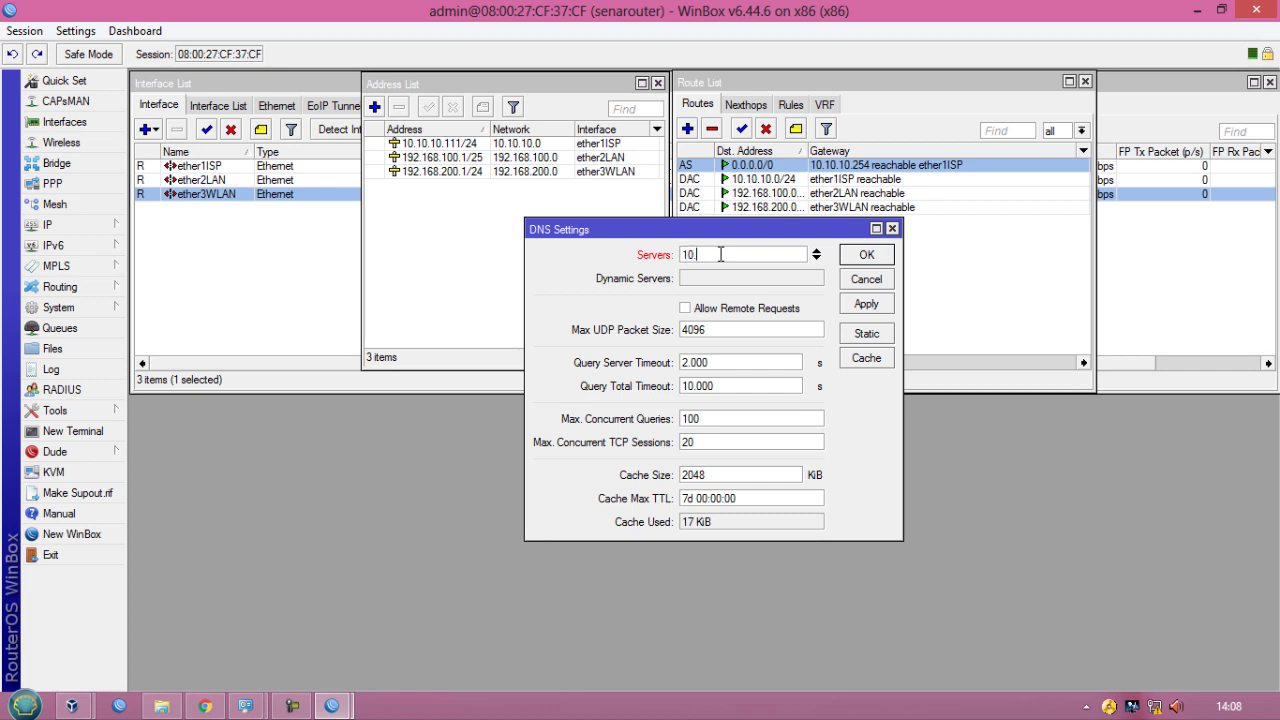
pyautogui.write('10.10.254')
pyautogui.click(816, 258)
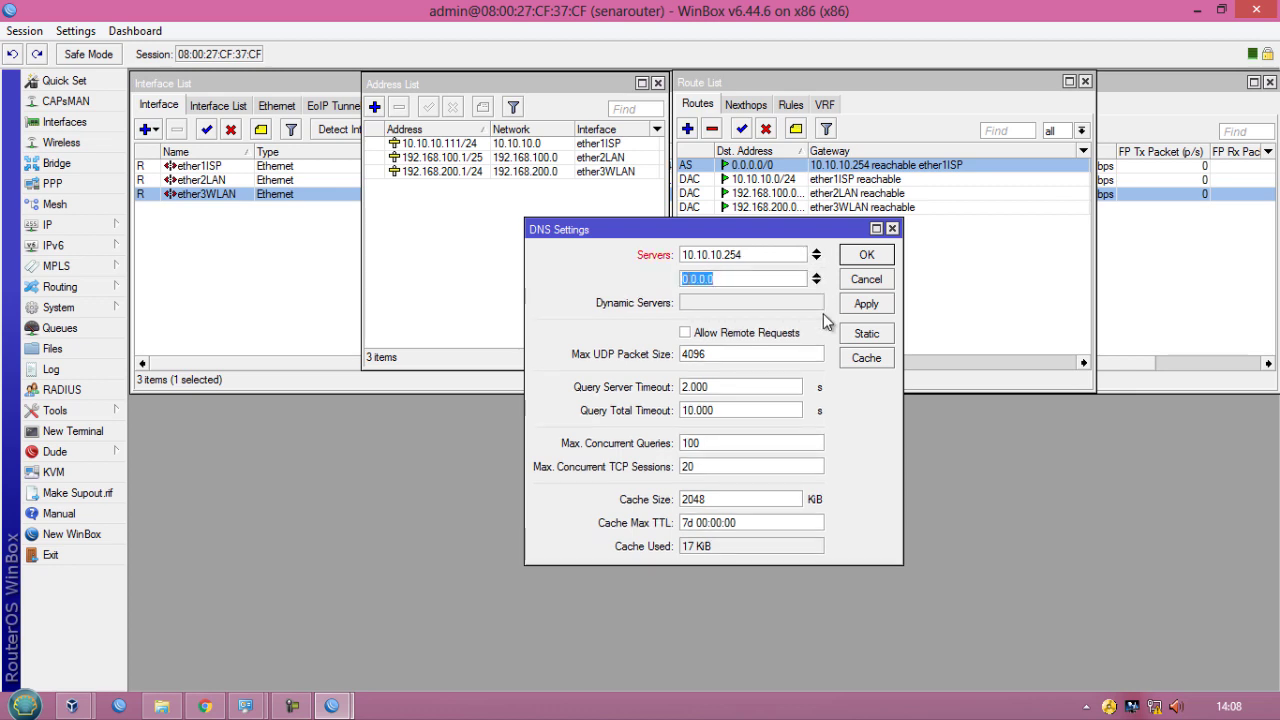
pyautogui.write('8.8.8.8')
pyautogui.click(685, 332)
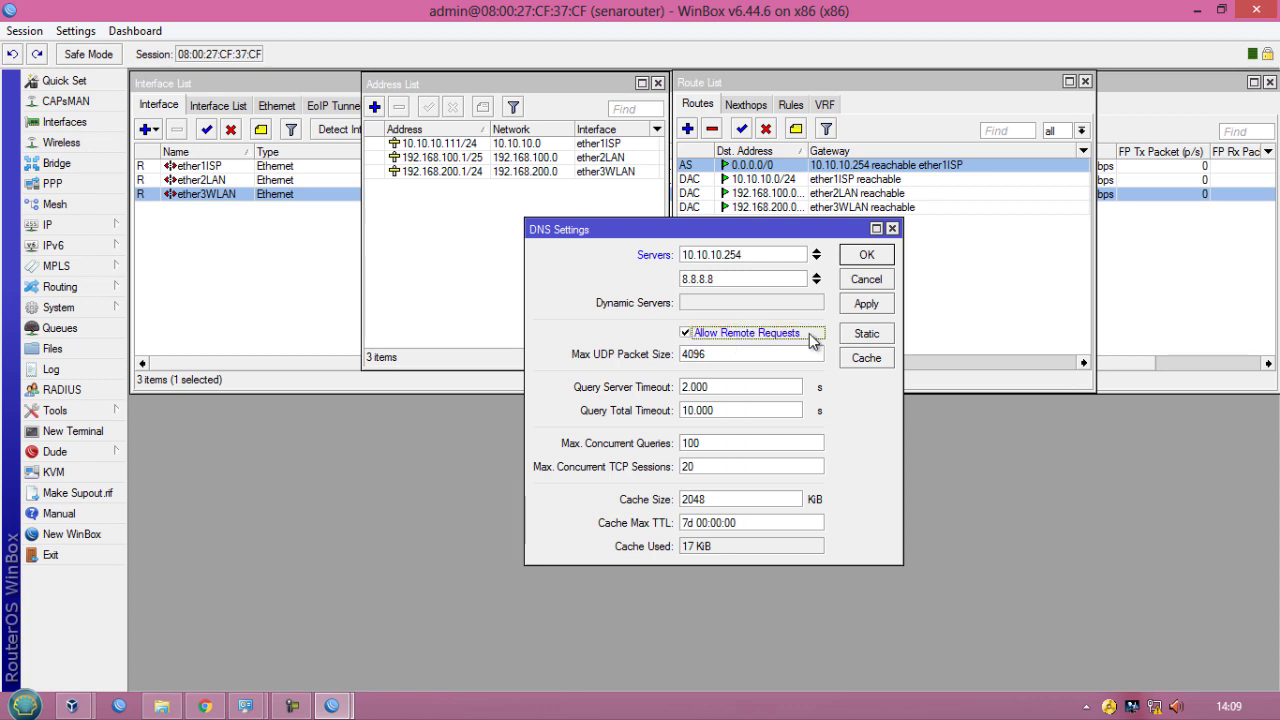
pyautogui.click(862, 306)
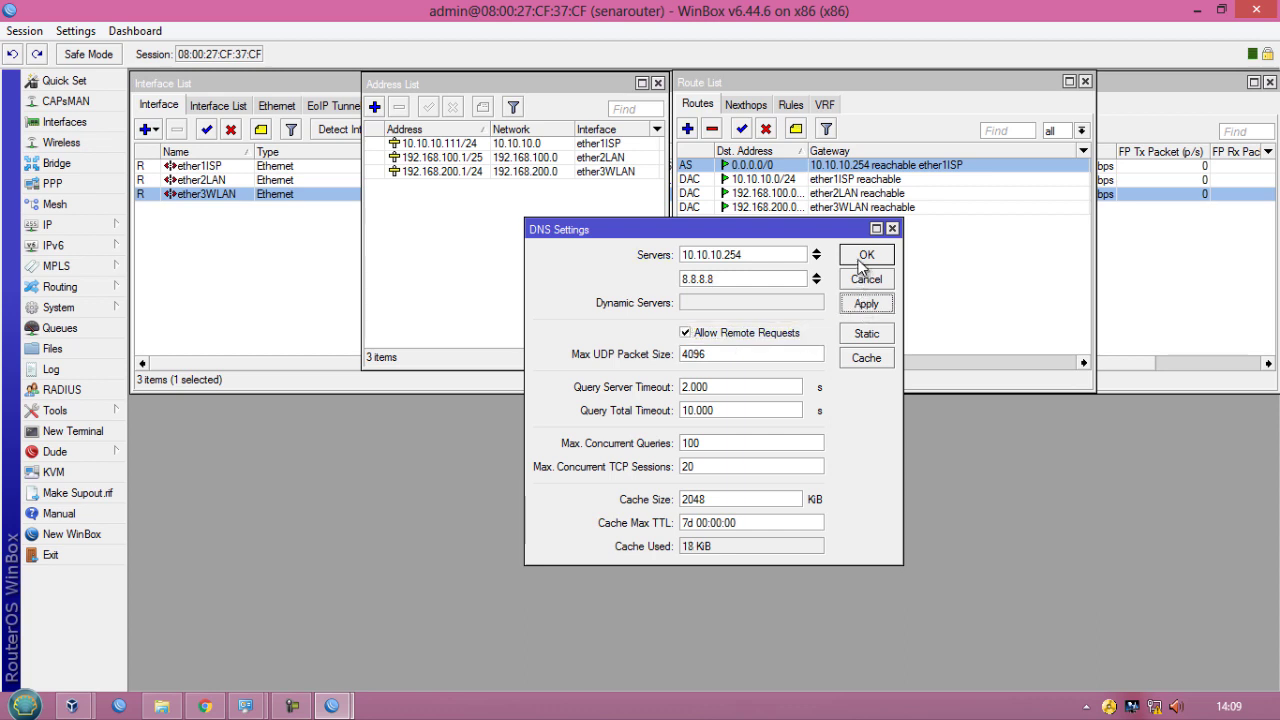
pyautogui.moveTo(772, 231); pyautogui.dragTo(1157, 86)
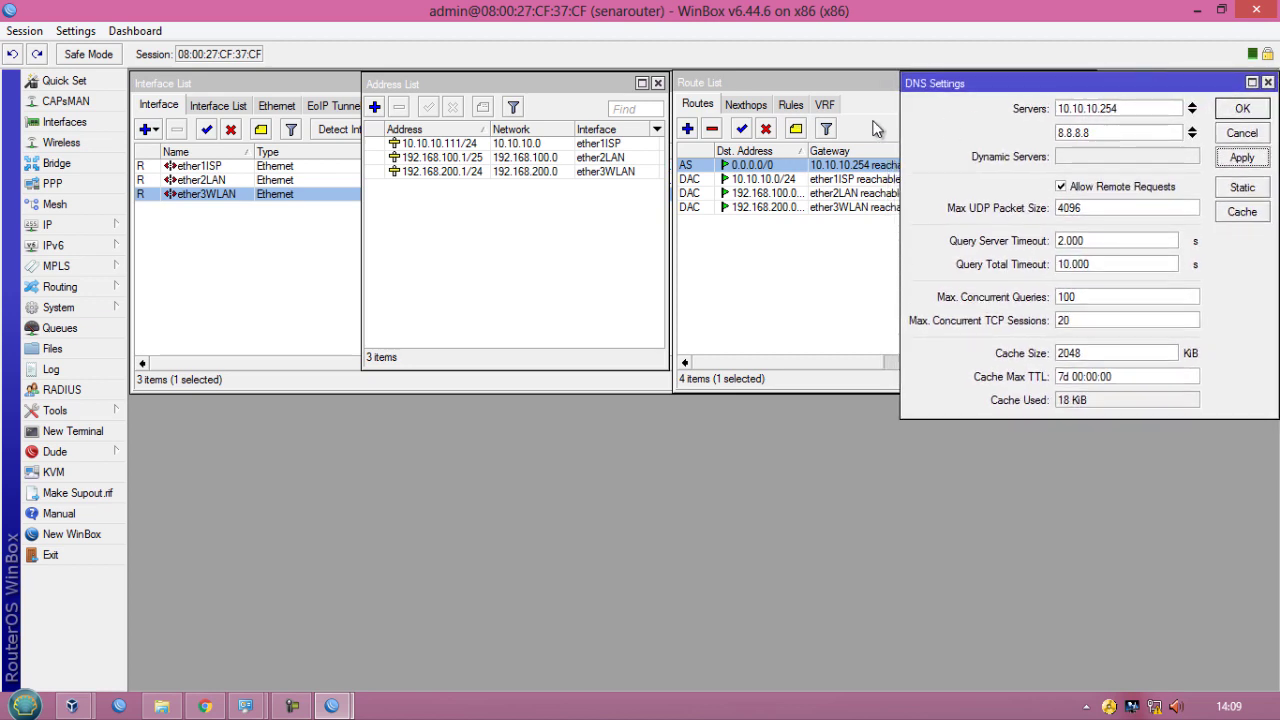
# - Open a new terminal and ping google.com to test internet connectivity
pyautogui.click(69, 436)
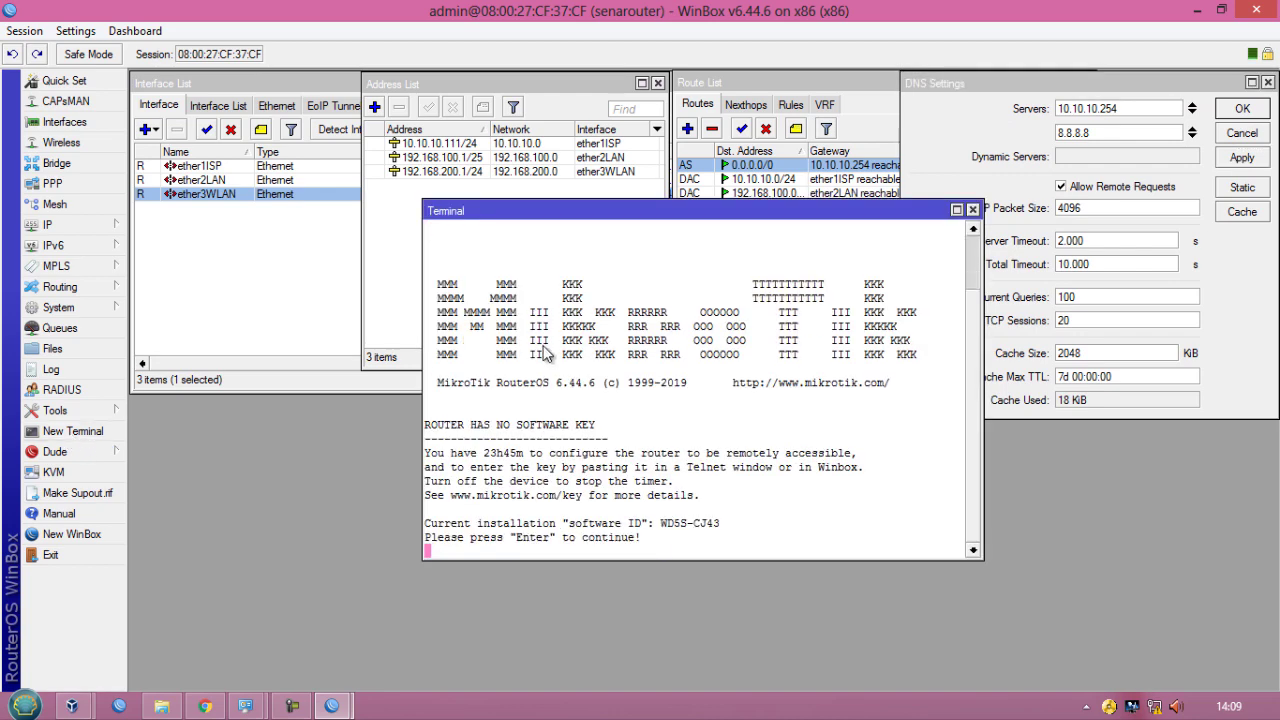
pyautogui.moveTo(682, 224); pyautogui.dragTo(389, 308)
pyautogui.press('Return')
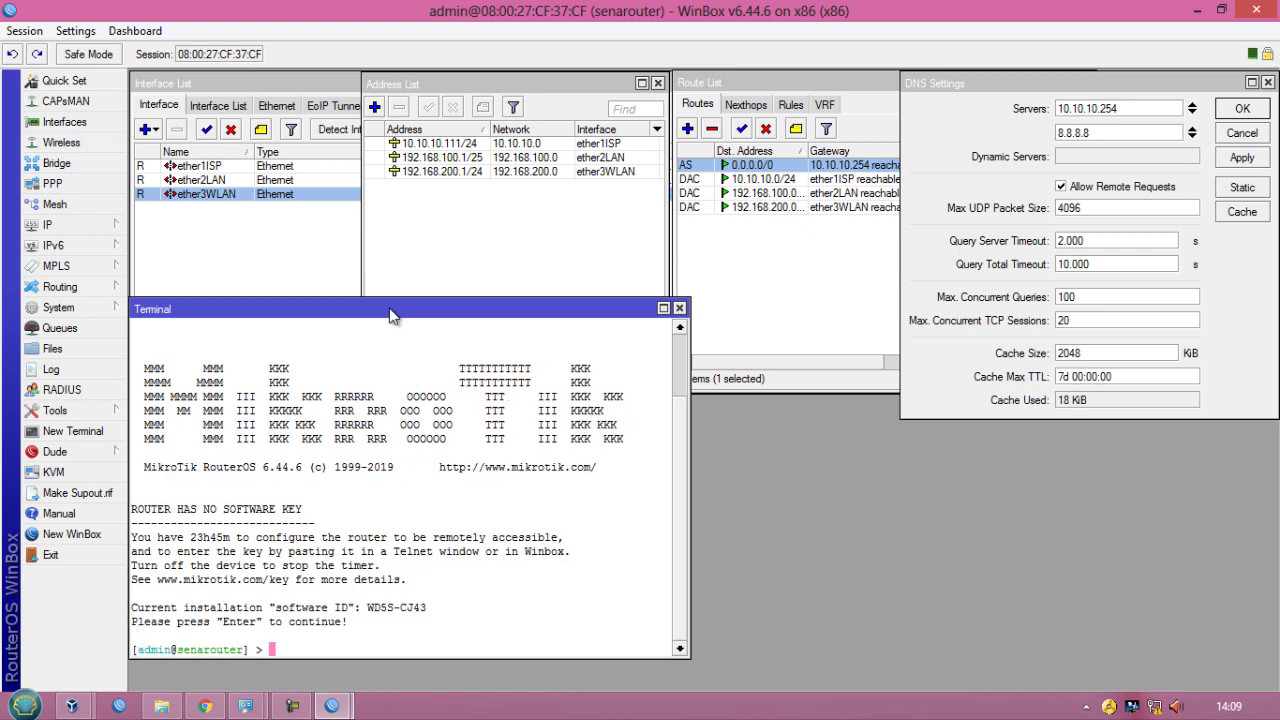
pyautogui.write('ping google.com')
pyautogui.press('Return')
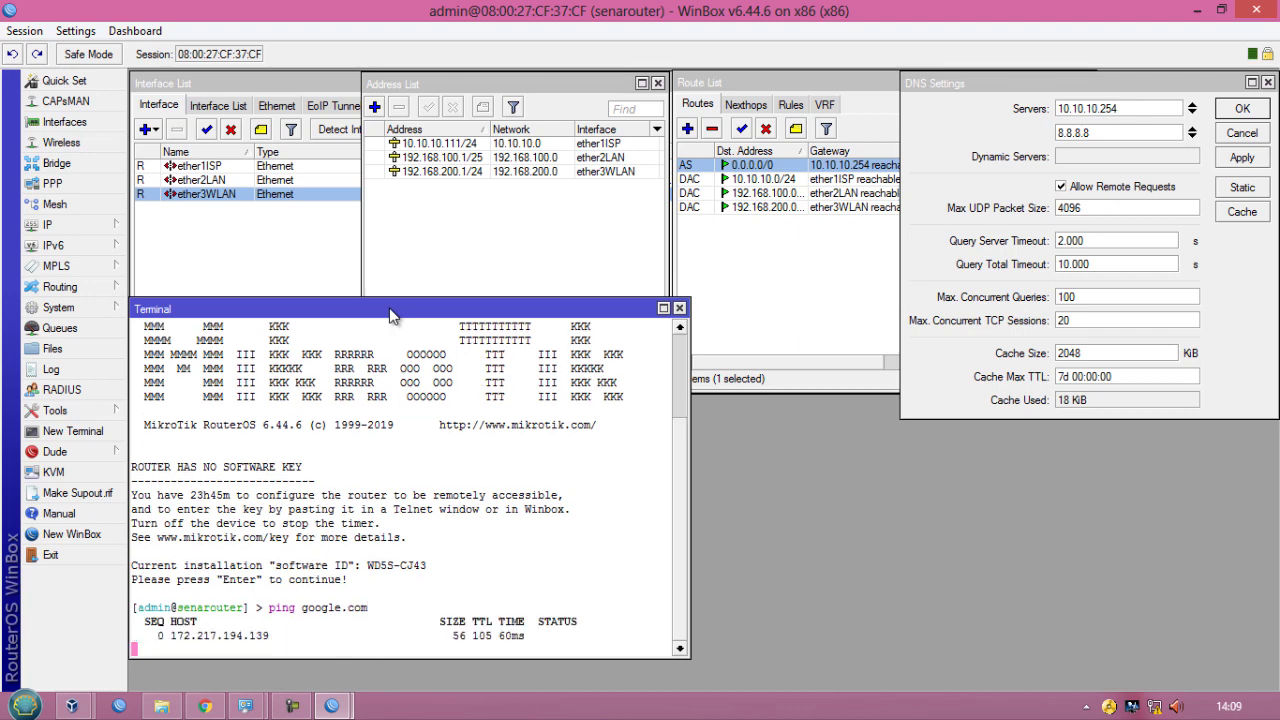
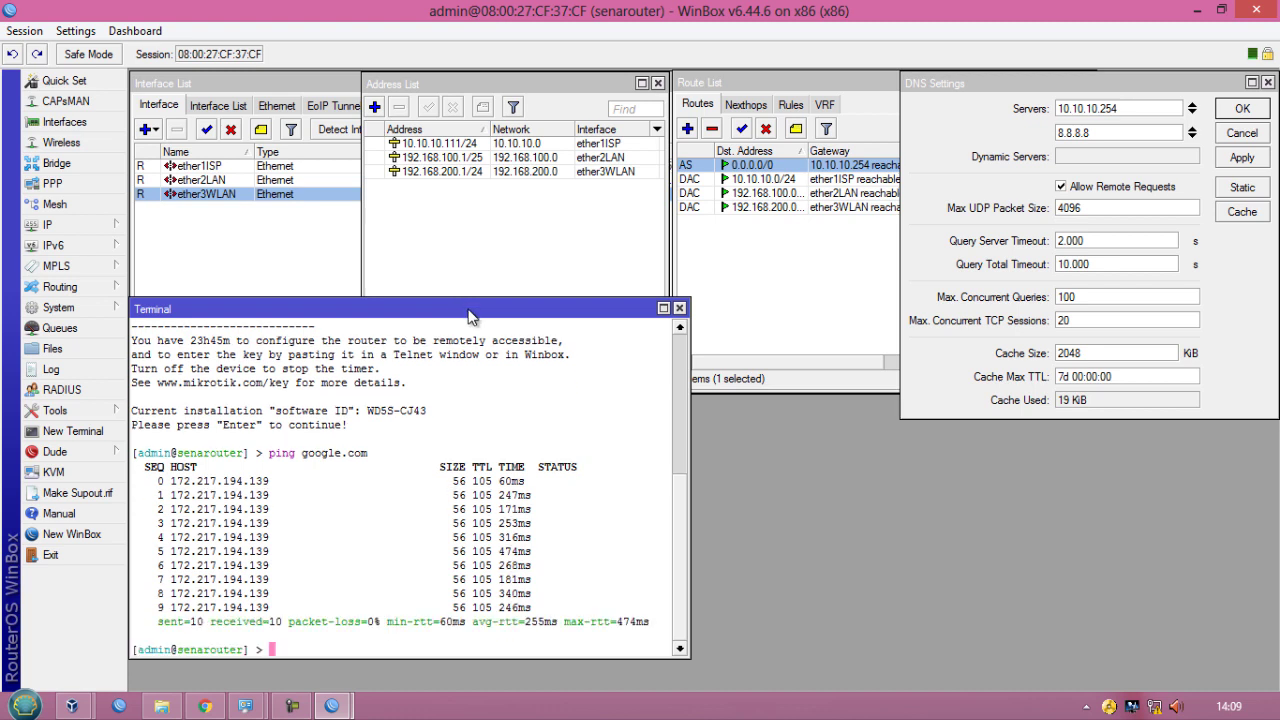
# - Close the terminal and the DNS settings, route list, interface list and address list windows
pyautogui.click(679, 308)
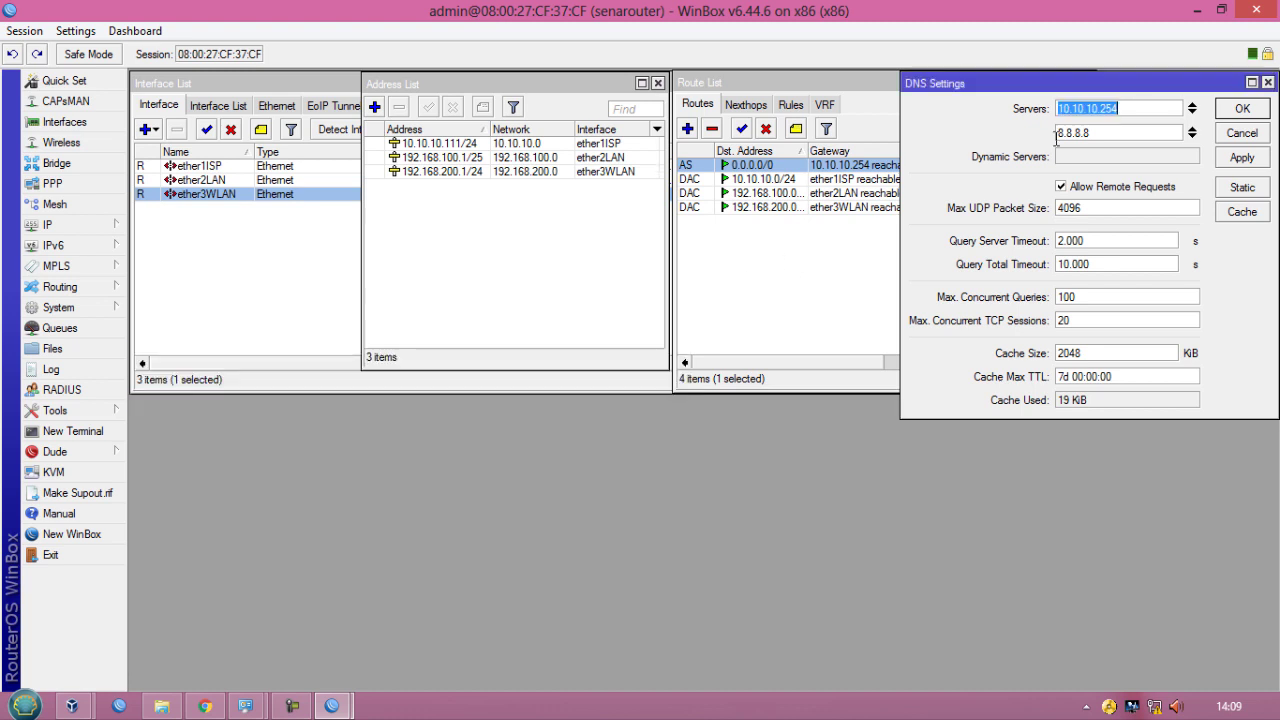
pyautogui.click(1241, 108)
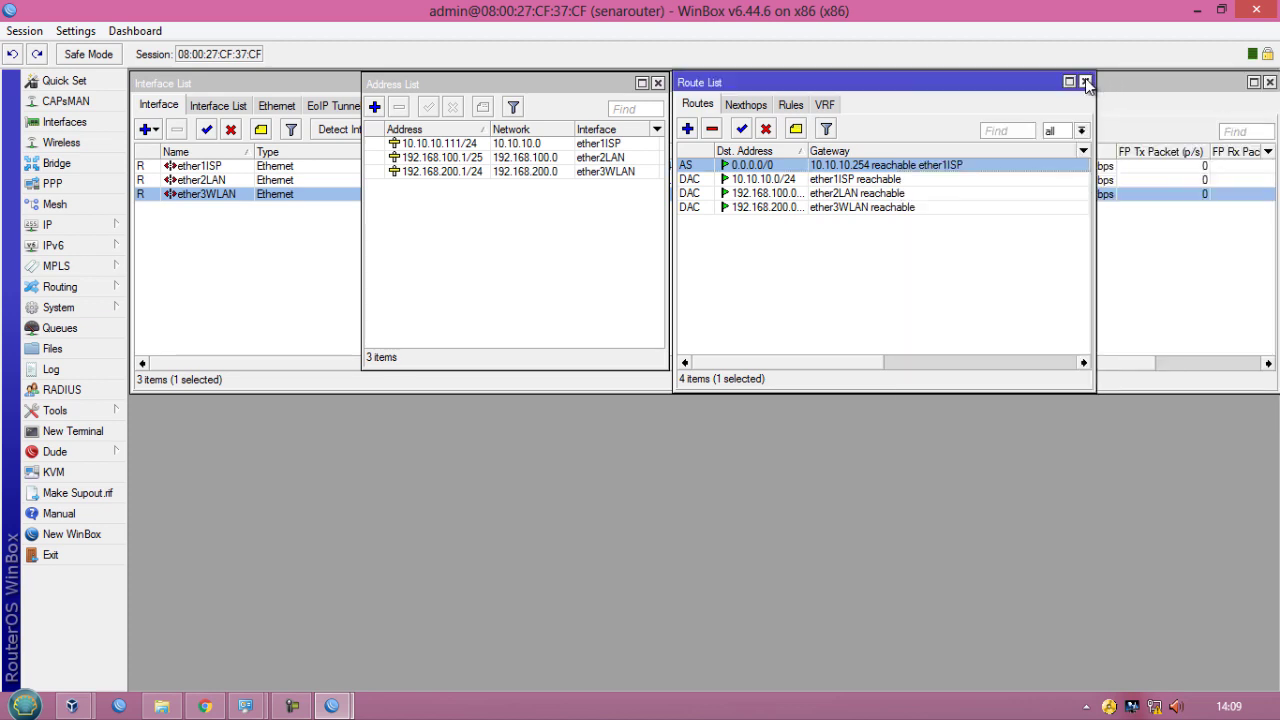
pyautogui.click(1085, 81)
pyautogui.click(1269, 82)
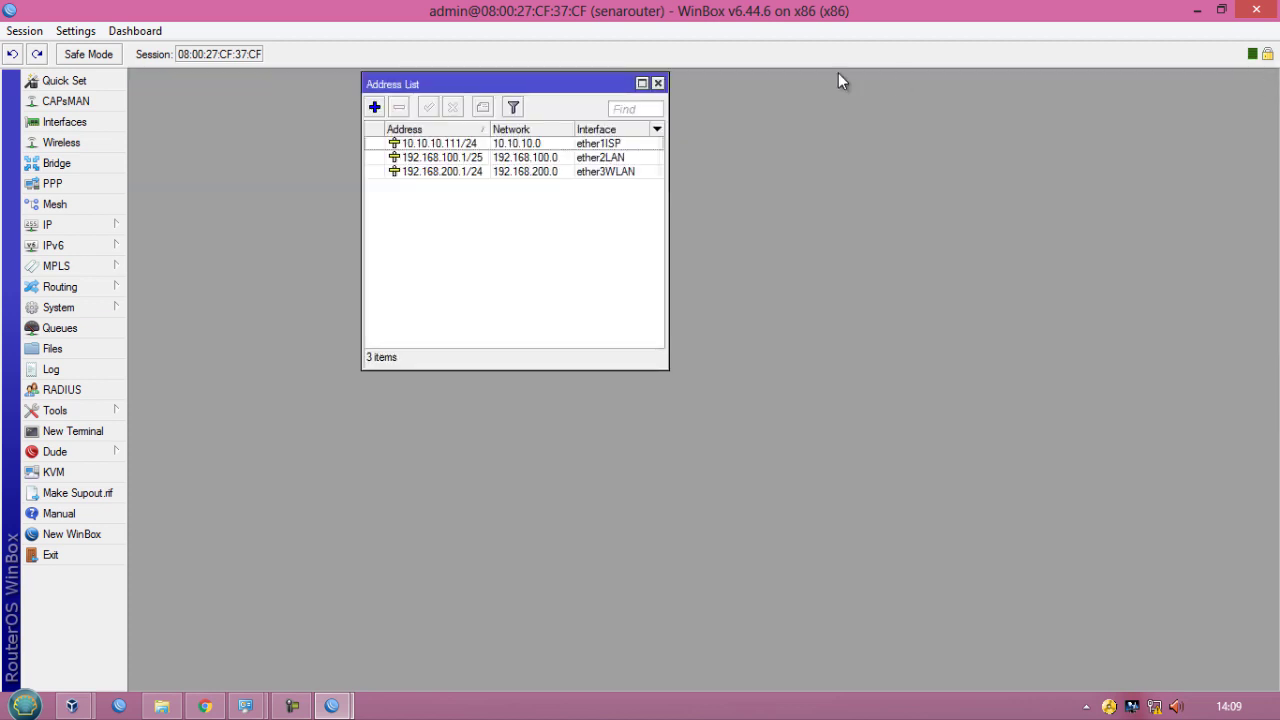
pyautogui.click(658, 83)
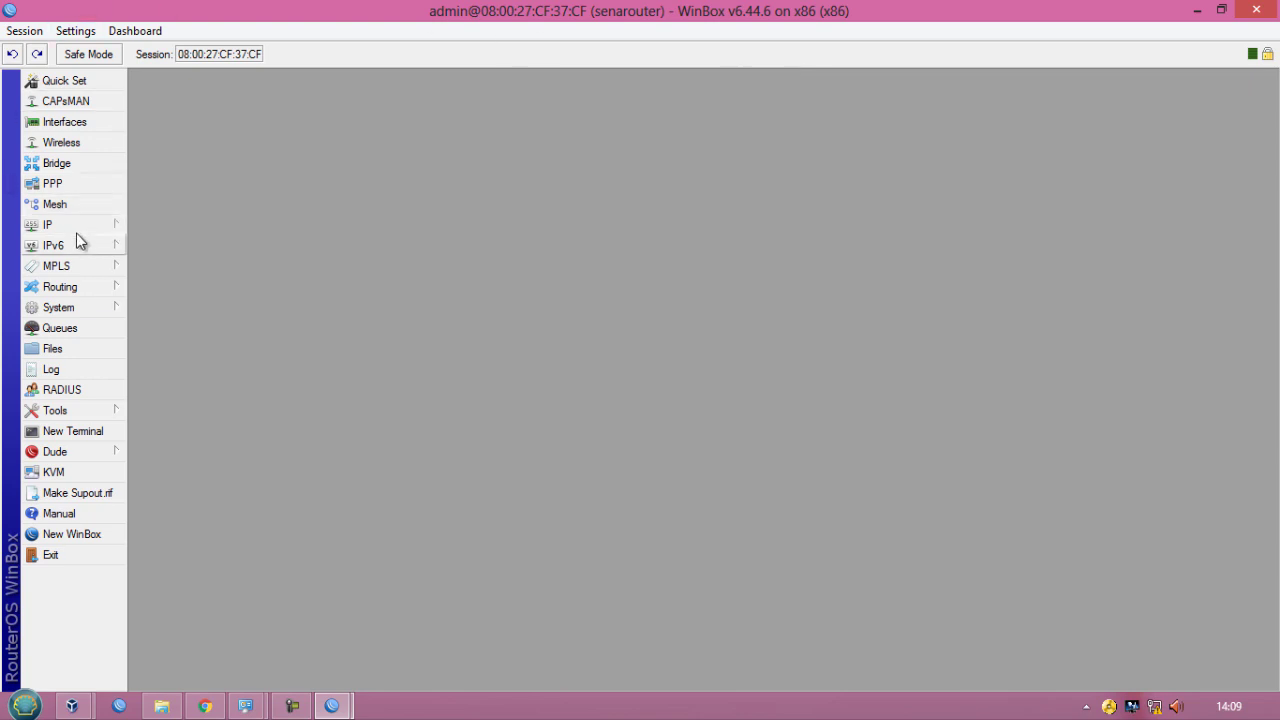
# - Open the NTP client settings, enable it and set the primary NTP server to 111.92.175.248
pyautogui.click(95, 308)
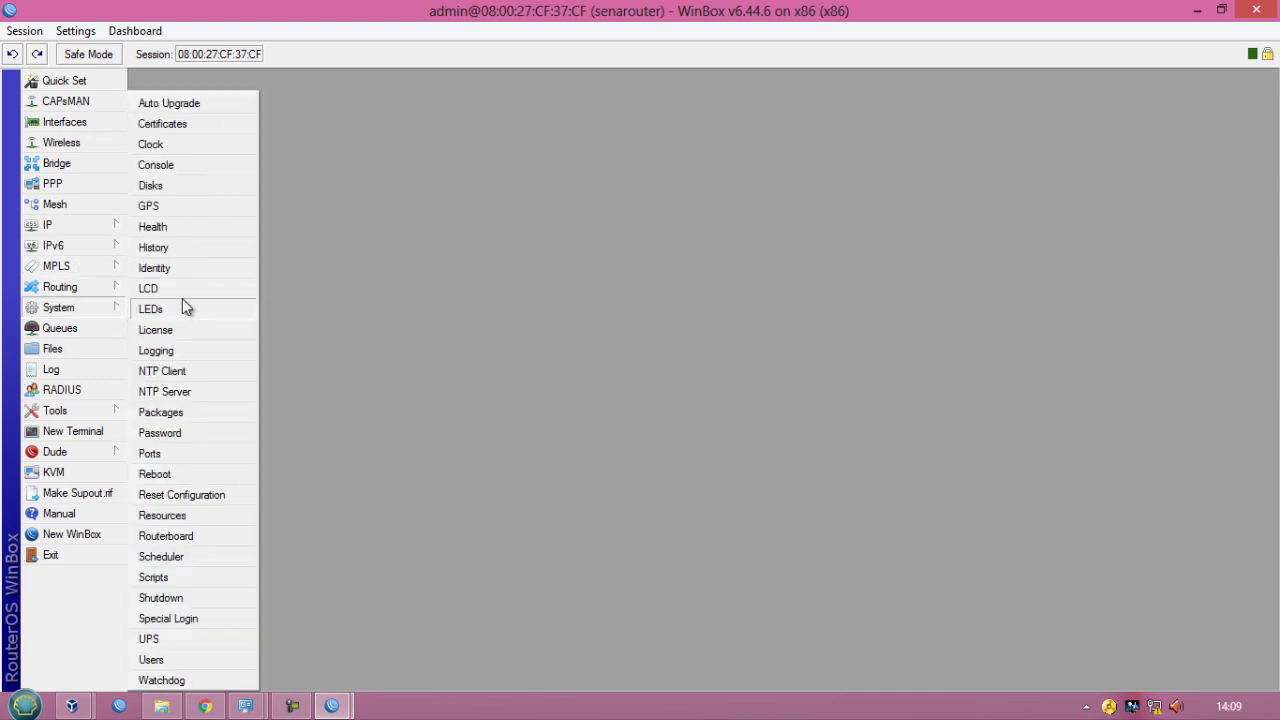
pyautogui.click(191, 372)
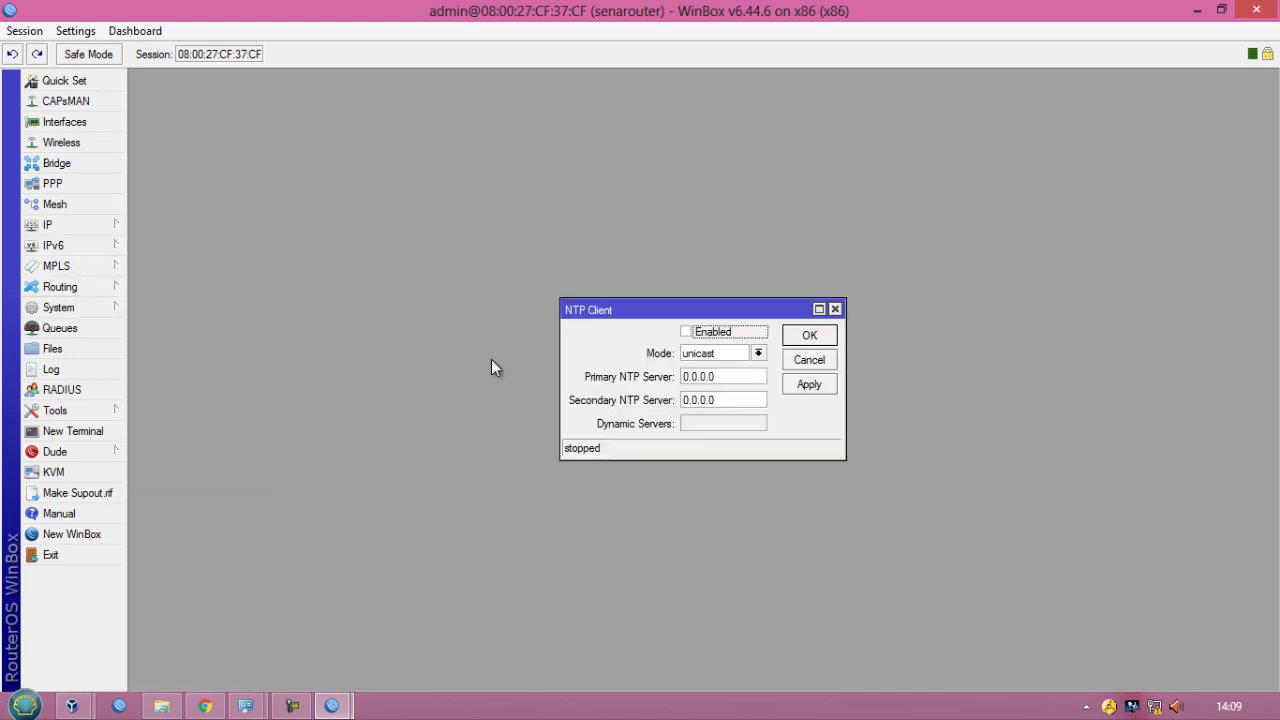
pyautogui.moveTo(717, 377); pyautogui.dragTo(686, 378)
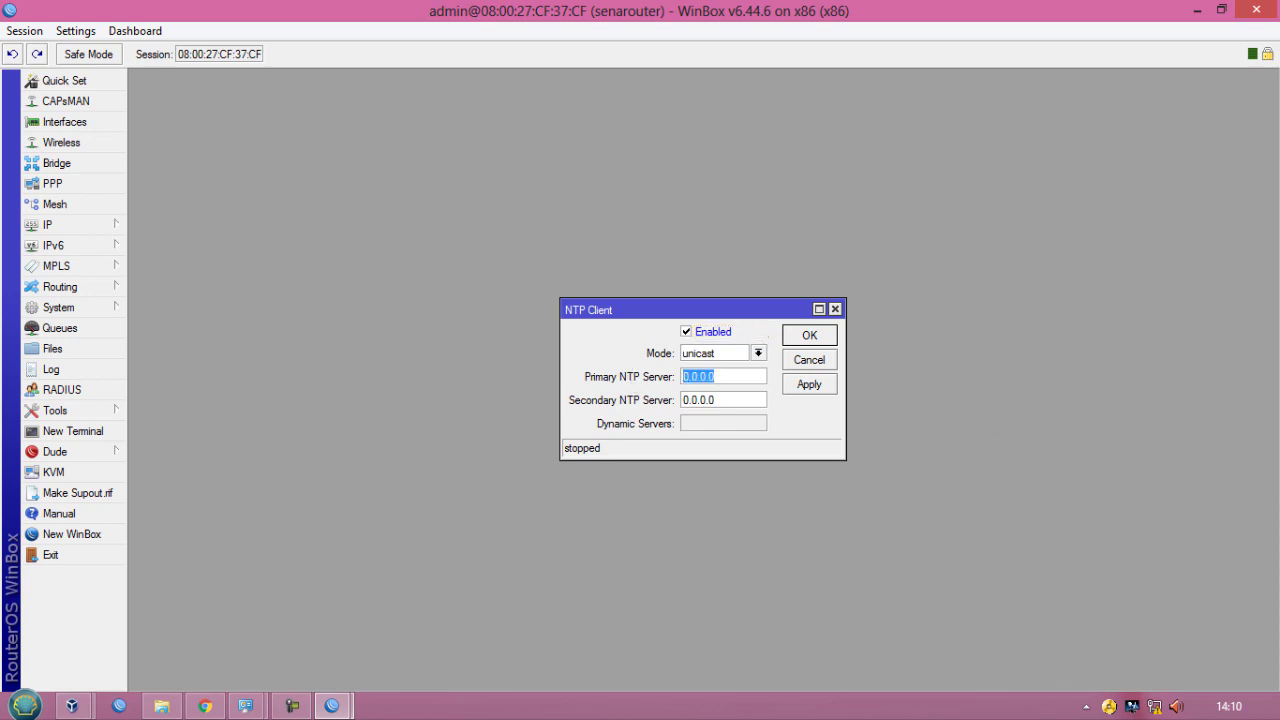
pyautogui.write('111.92.175.248')
# - Set the secondary NTP server to 130.54.208.201, apply and close the NTP client settings
pyautogui.moveTo(737, 398); pyautogui.dragTo(678, 405)
pyautogui.write('1')
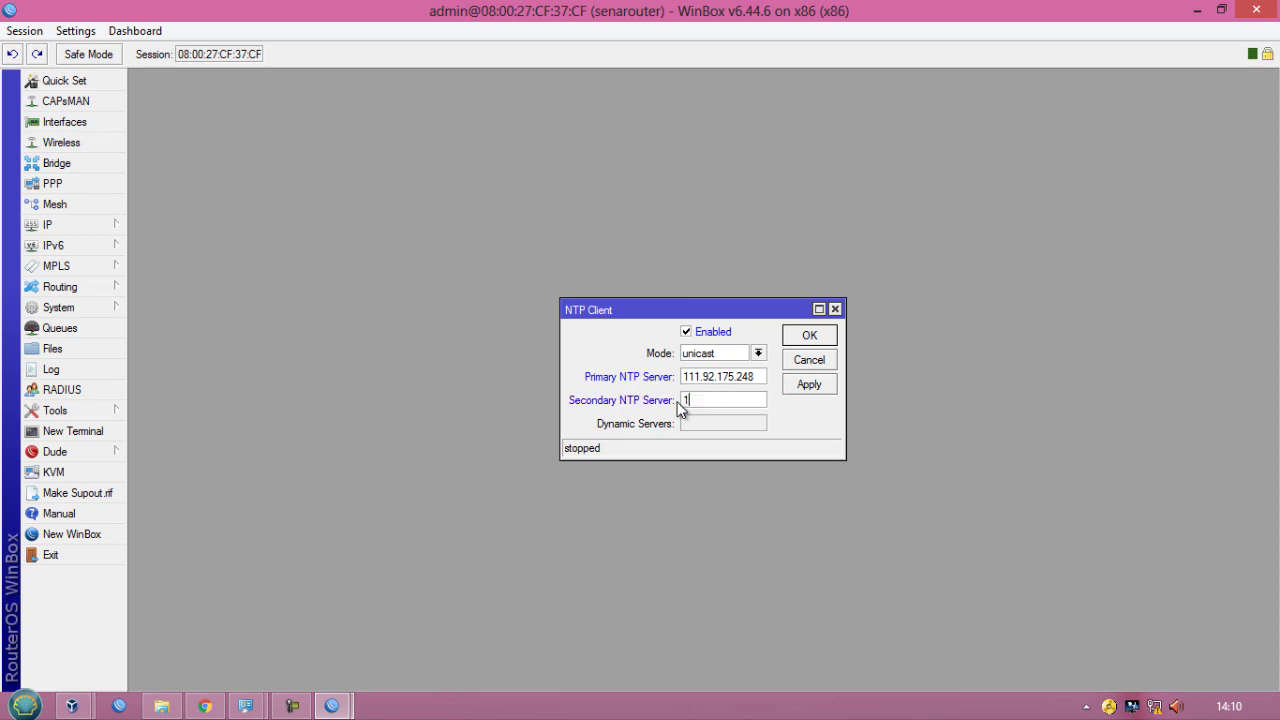
pyautogui.write('30.54.208.201')
pyautogui.click(809, 385)
pyautogui.click(810, 340)
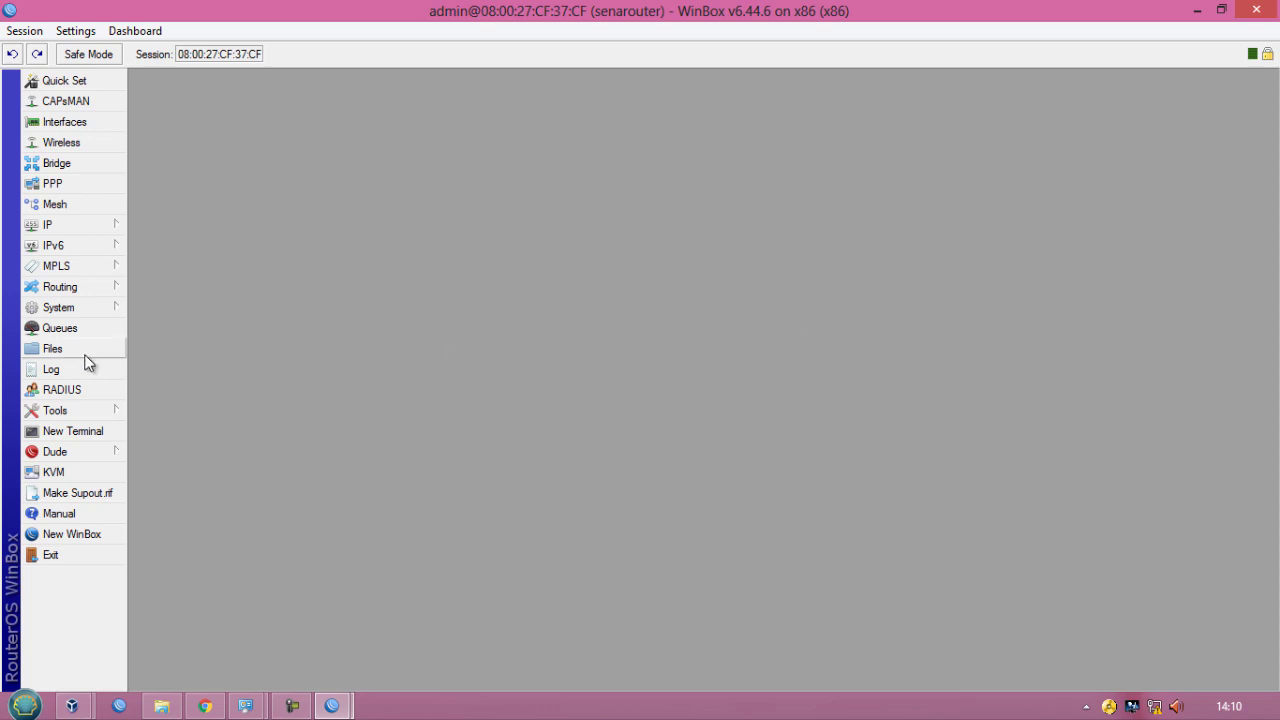
# - Reopen the NTP client settings and disconnect and reconnect the WinBox session to the router
pyautogui.click(60, 307)
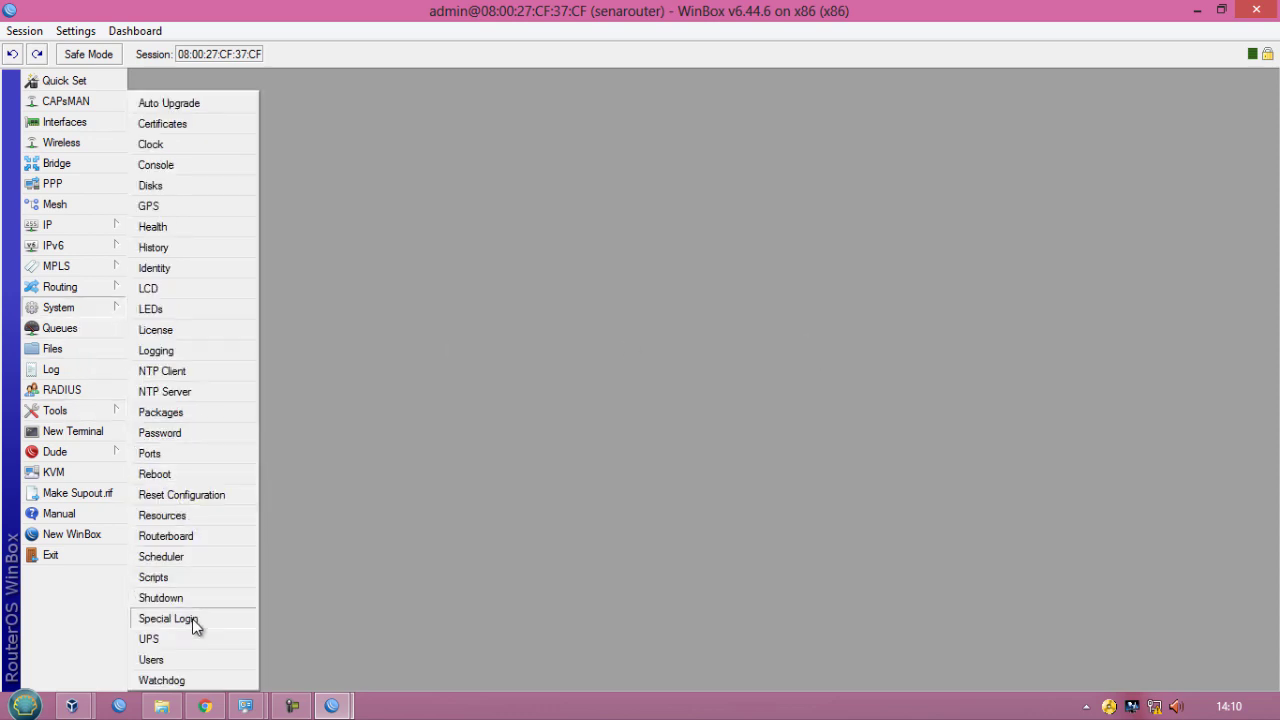
pyautogui.click(191, 372)
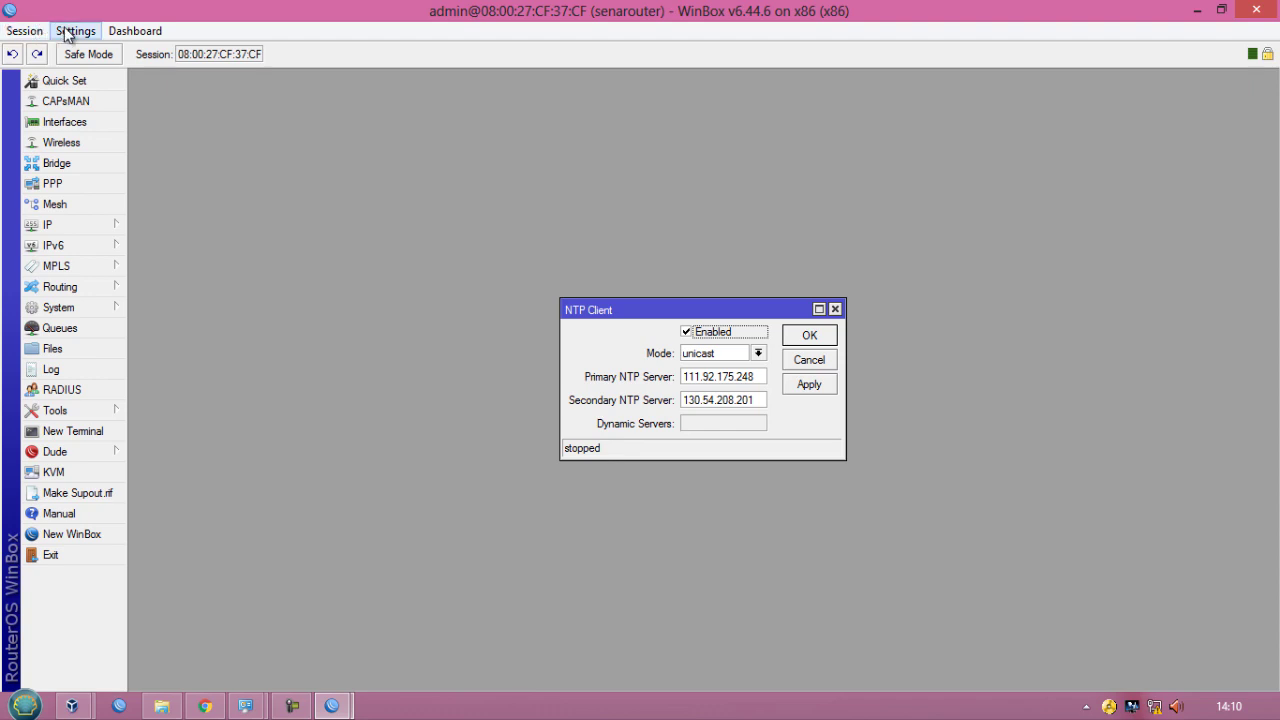
pyautogui.click(130, 31)
pyautogui.moveTo(27, 37)
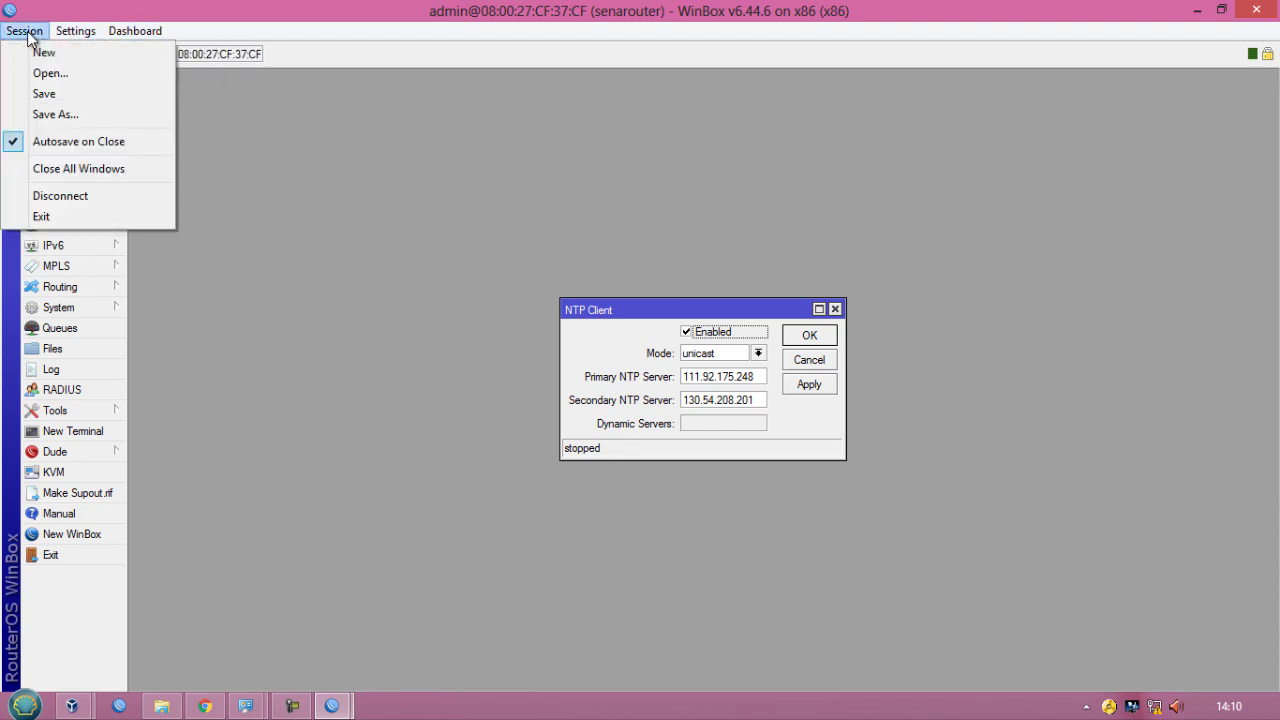
pyautogui.click(57, 196)
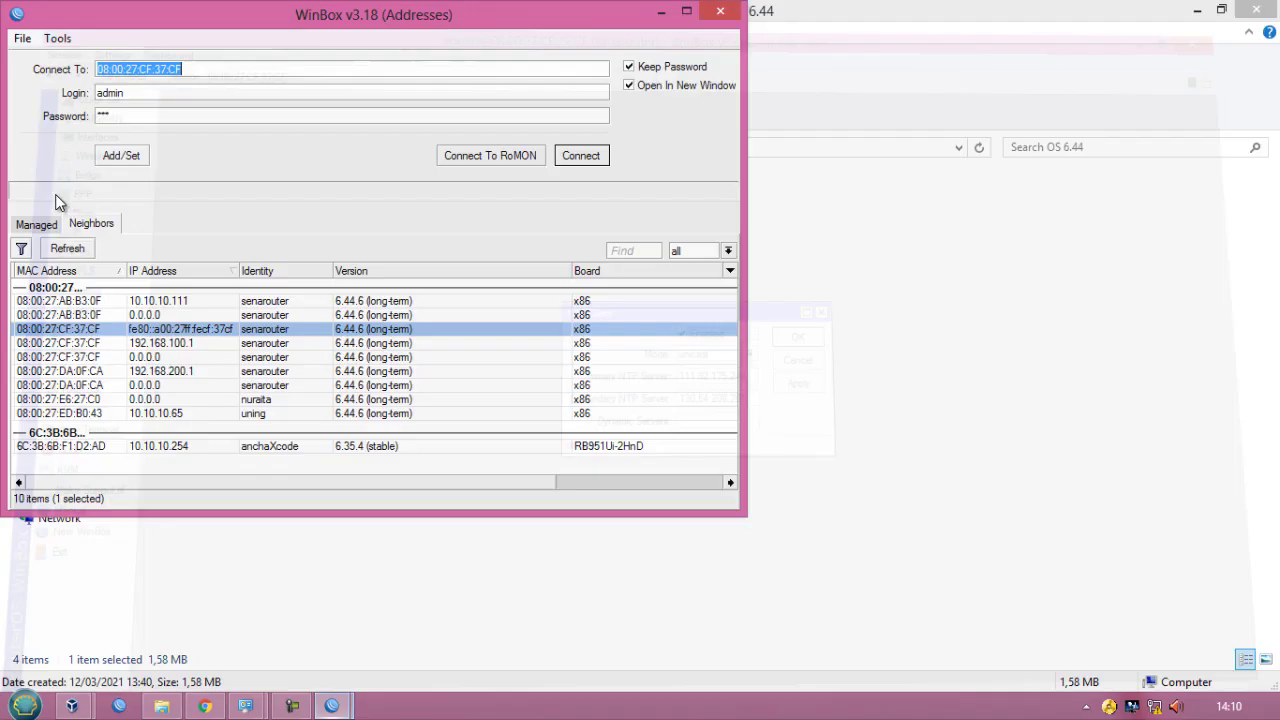
pyautogui.click(568, 160)
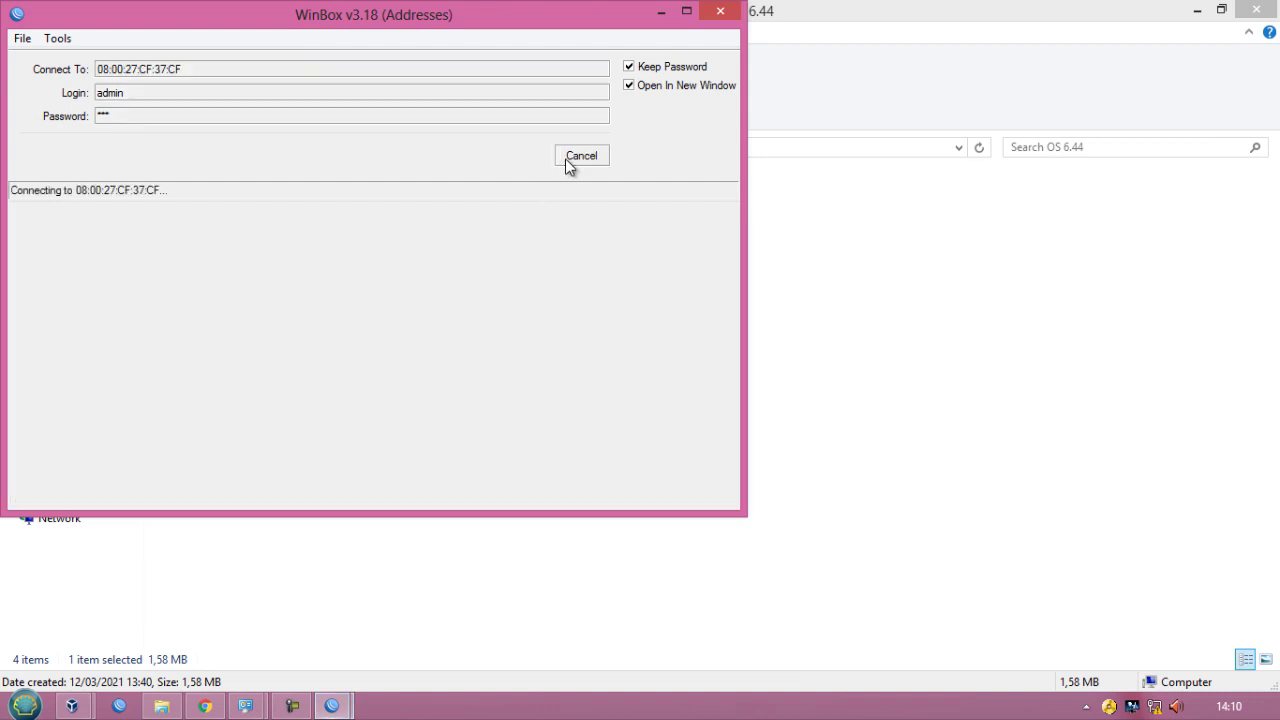
pyautogui.click(836, 489)
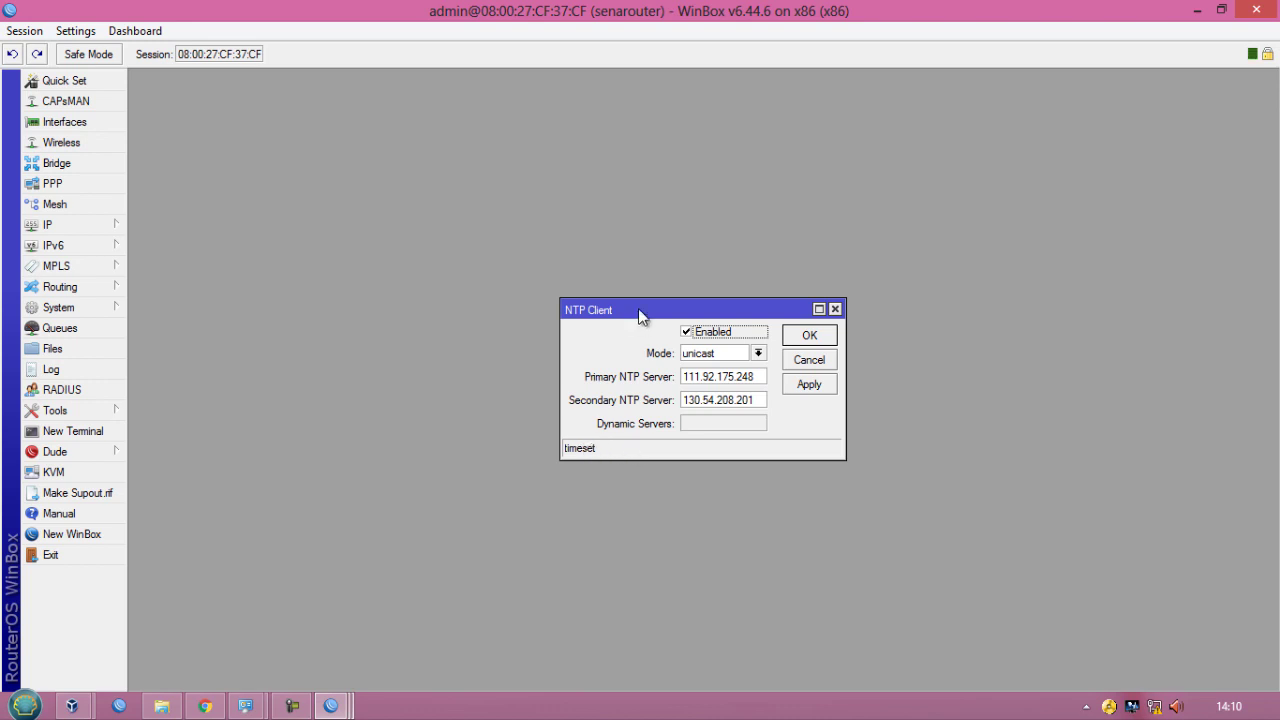
# - Open the system Clock settings and set the time zone to Asia/Makassar, then apply
pyautogui.moveTo(652, 312); pyautogui.dragTo(225, 86)
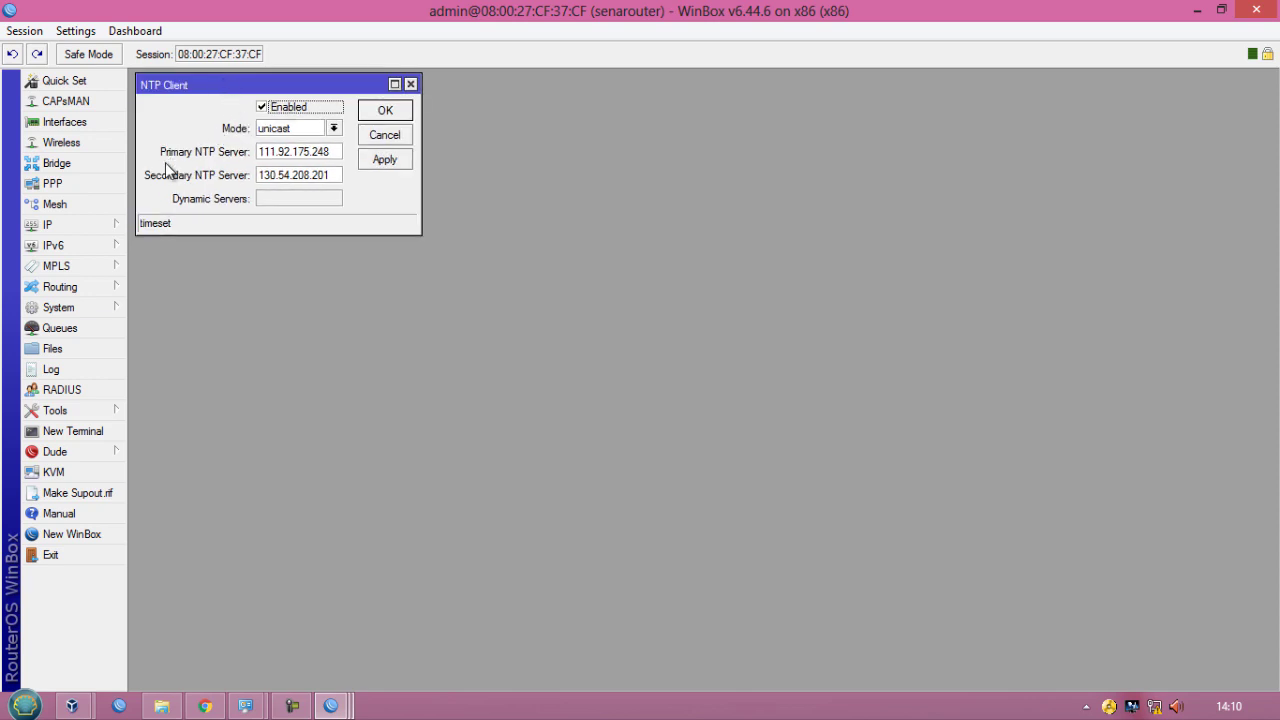
pyautogui.click(100, 308)
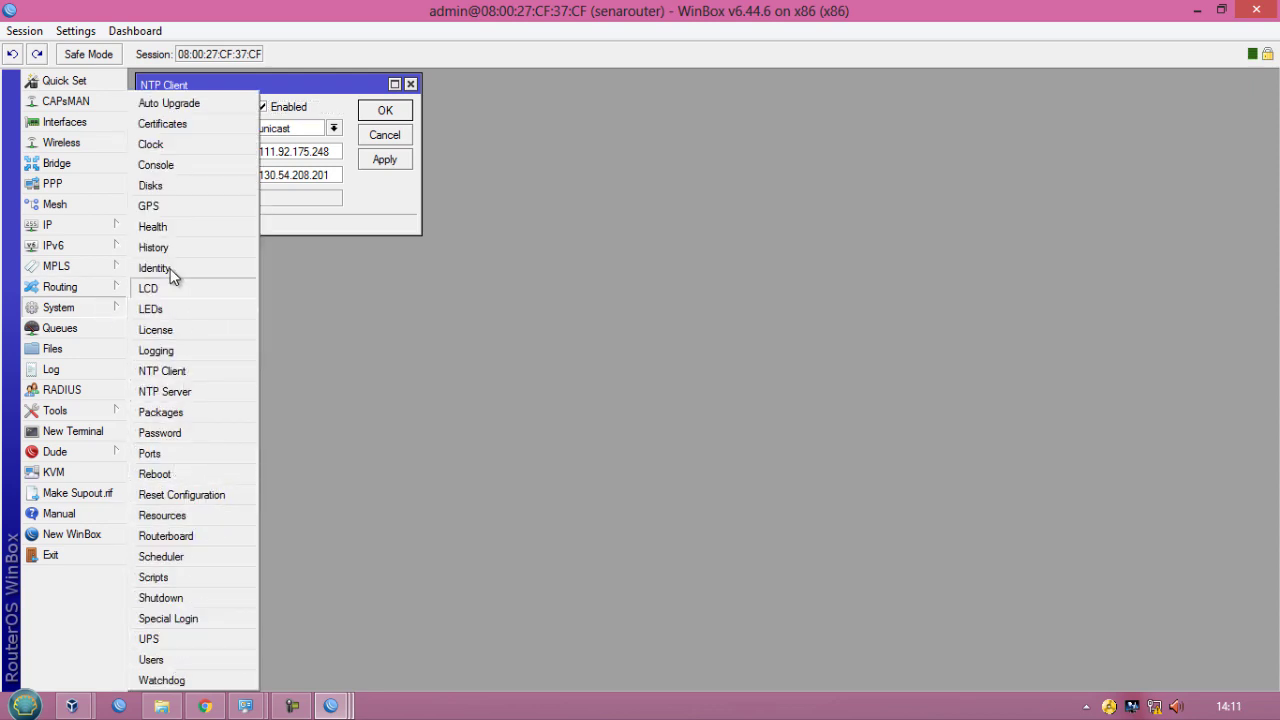
pyautogui.click(150, 145)
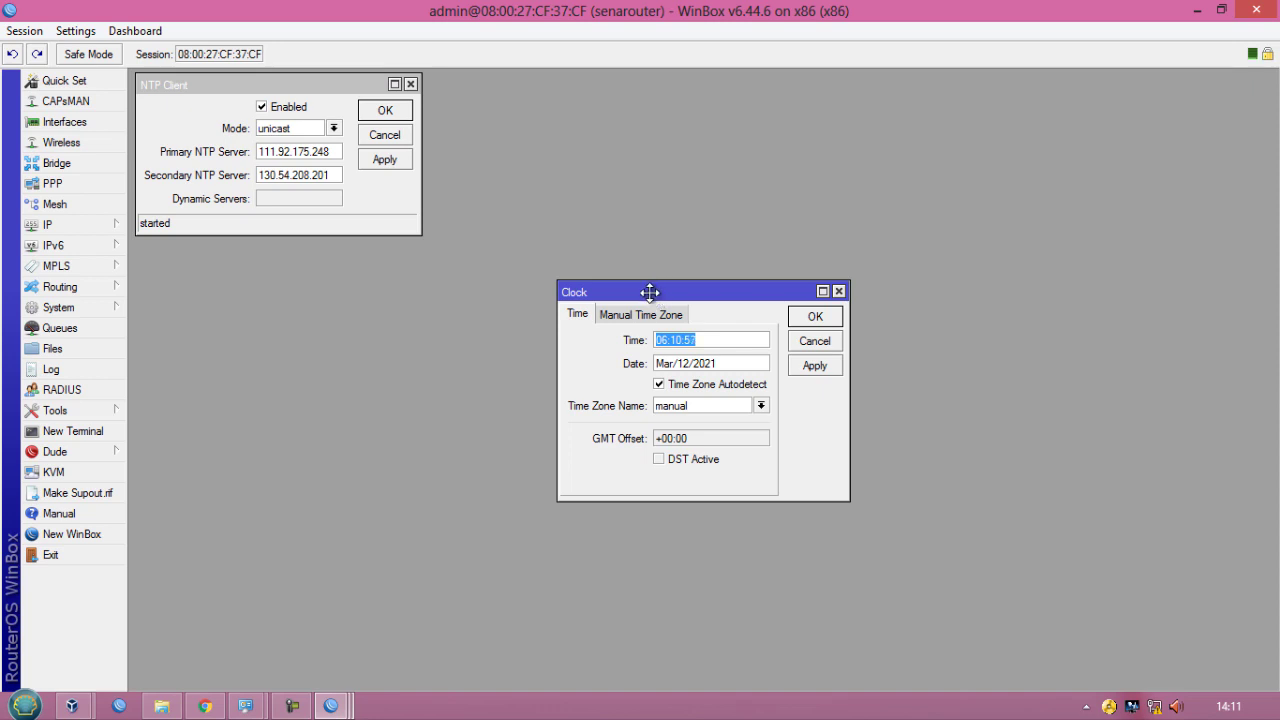
pyautogui.moveTo(650, 292); pyautogui.dragTo(531, 87)
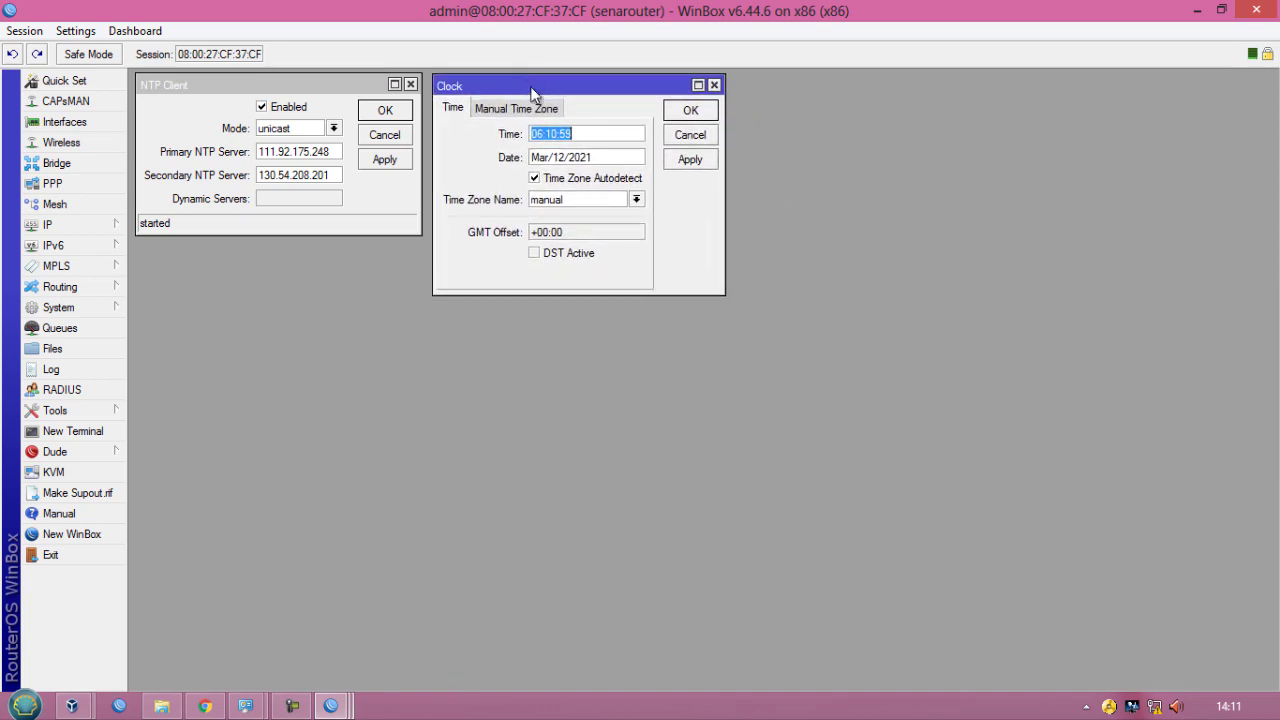
pyautogui.click(636, 199)
pyautogui.scroll(-9, 595, 415)
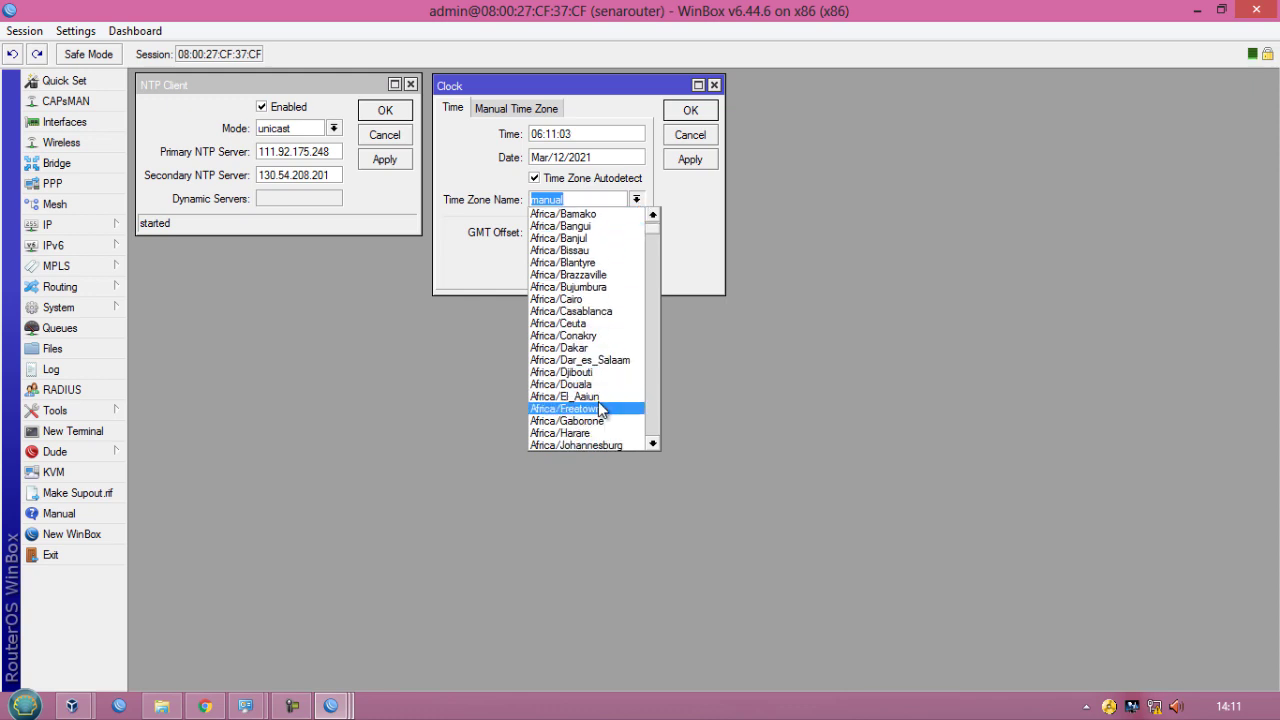
pyautogui.scroll(-8, 600, 425)
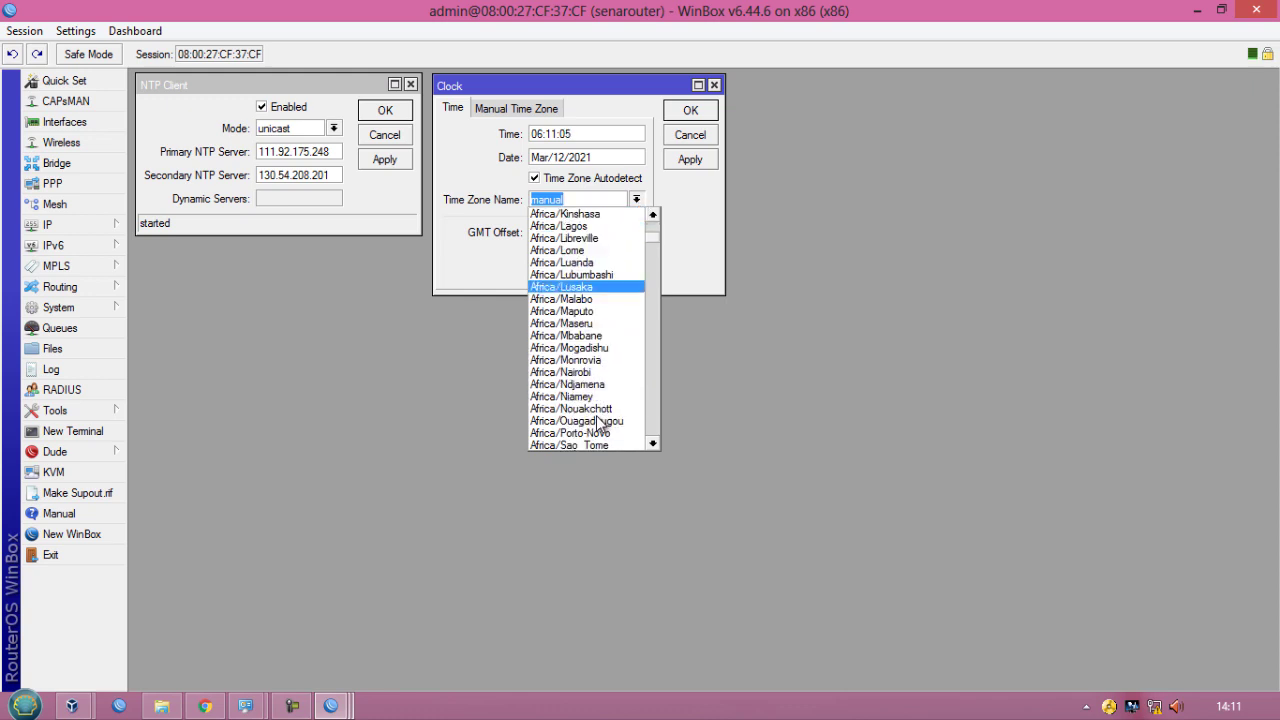
pyautogui.scroll(-15, 597, 424)
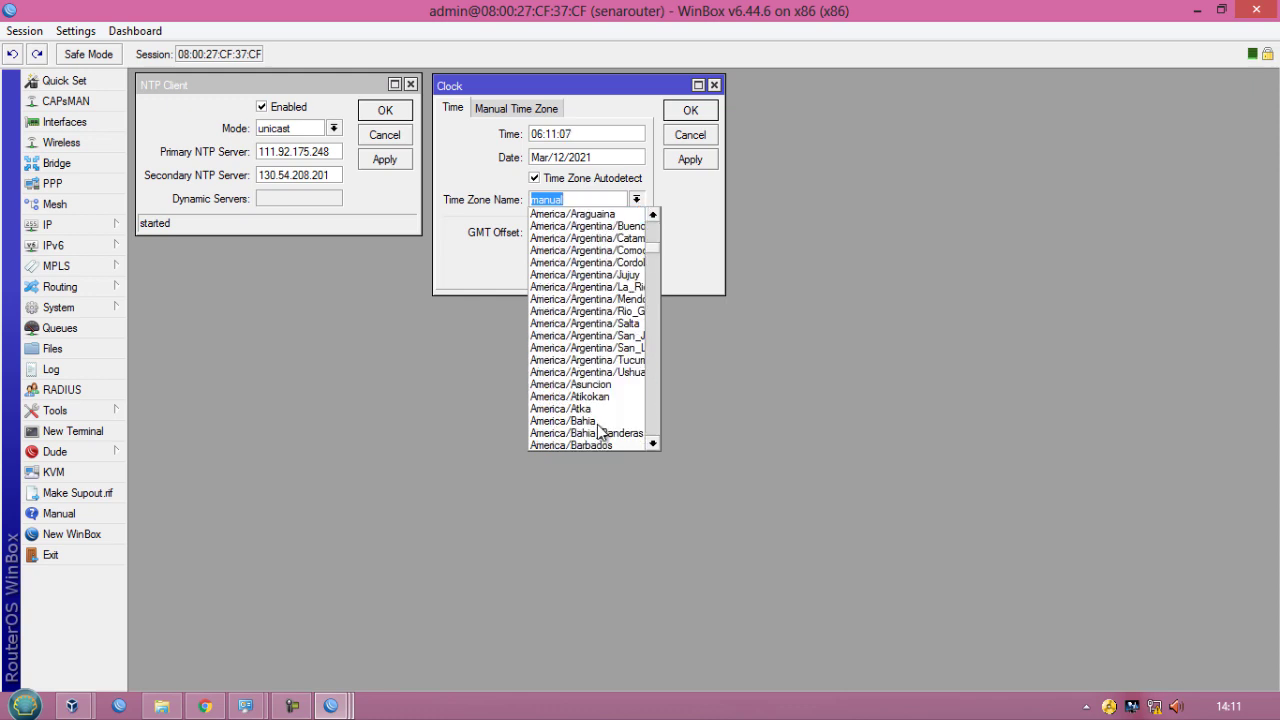
pyautogui.scroll(-15, 597, 430)
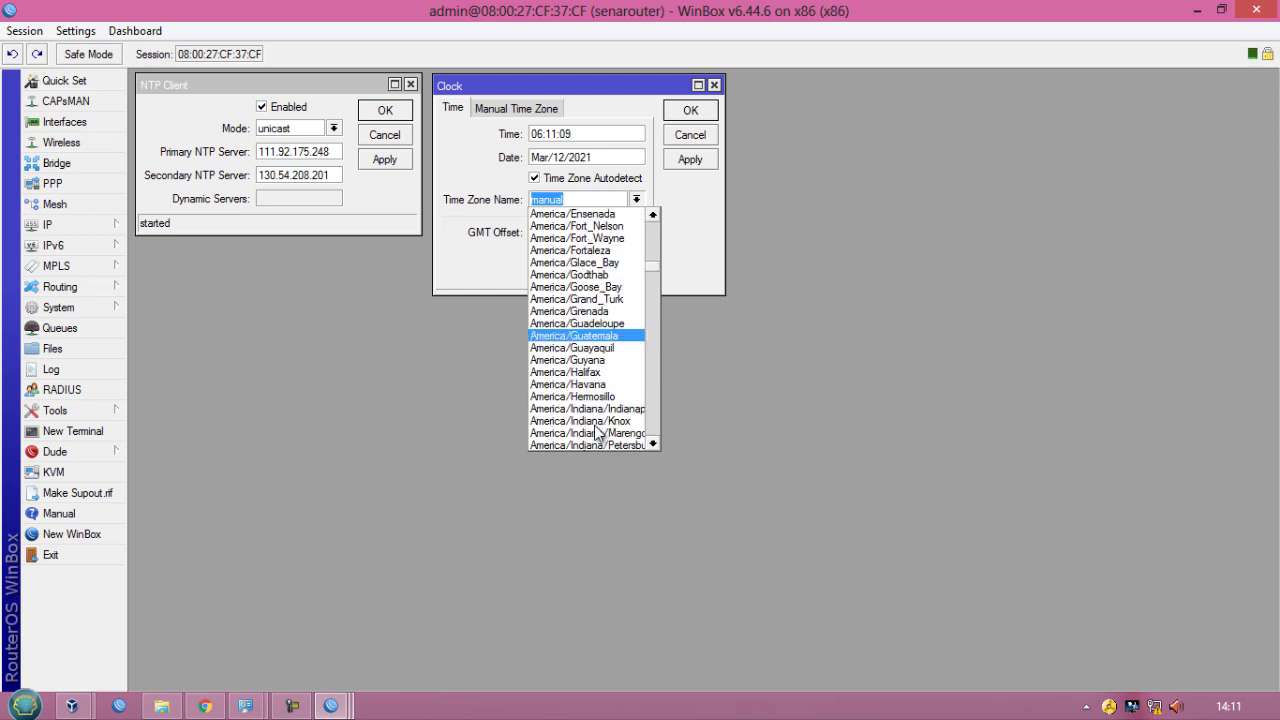
pyautogui.scroll(-5, 603, 421)
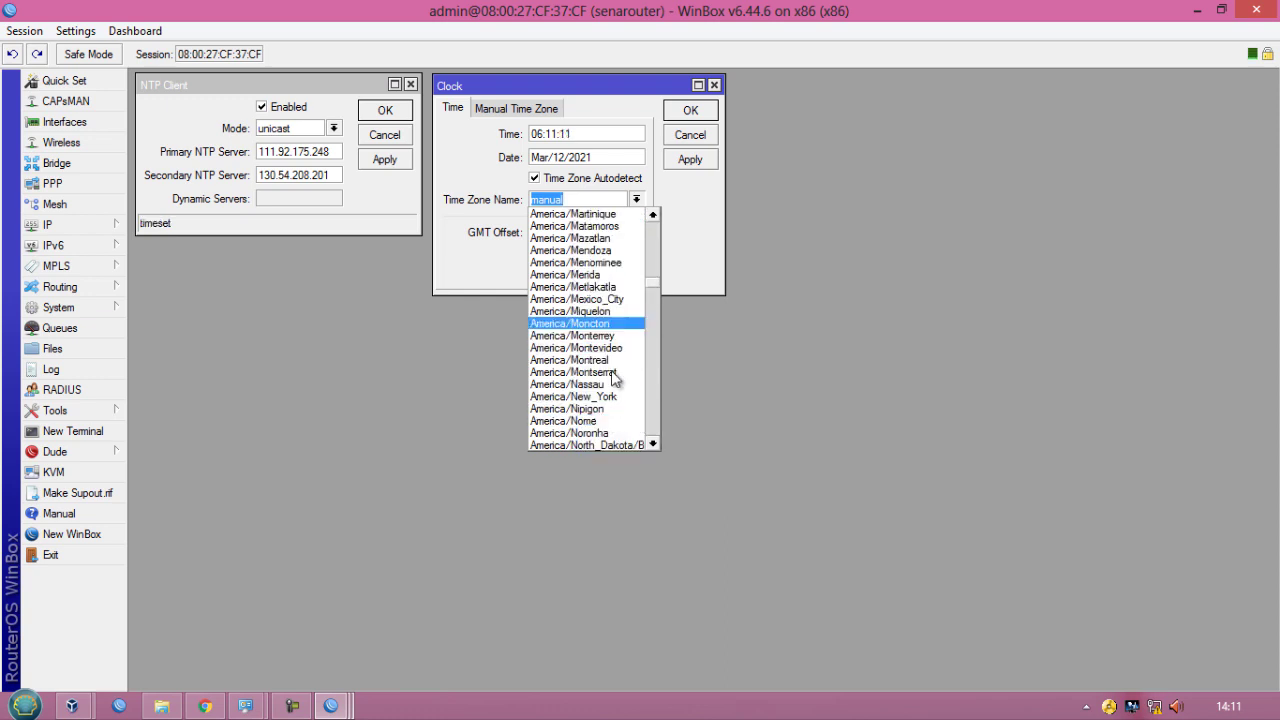
pyautogui.moveTo(655, 283); pyautogui.dragTo(654, 322)
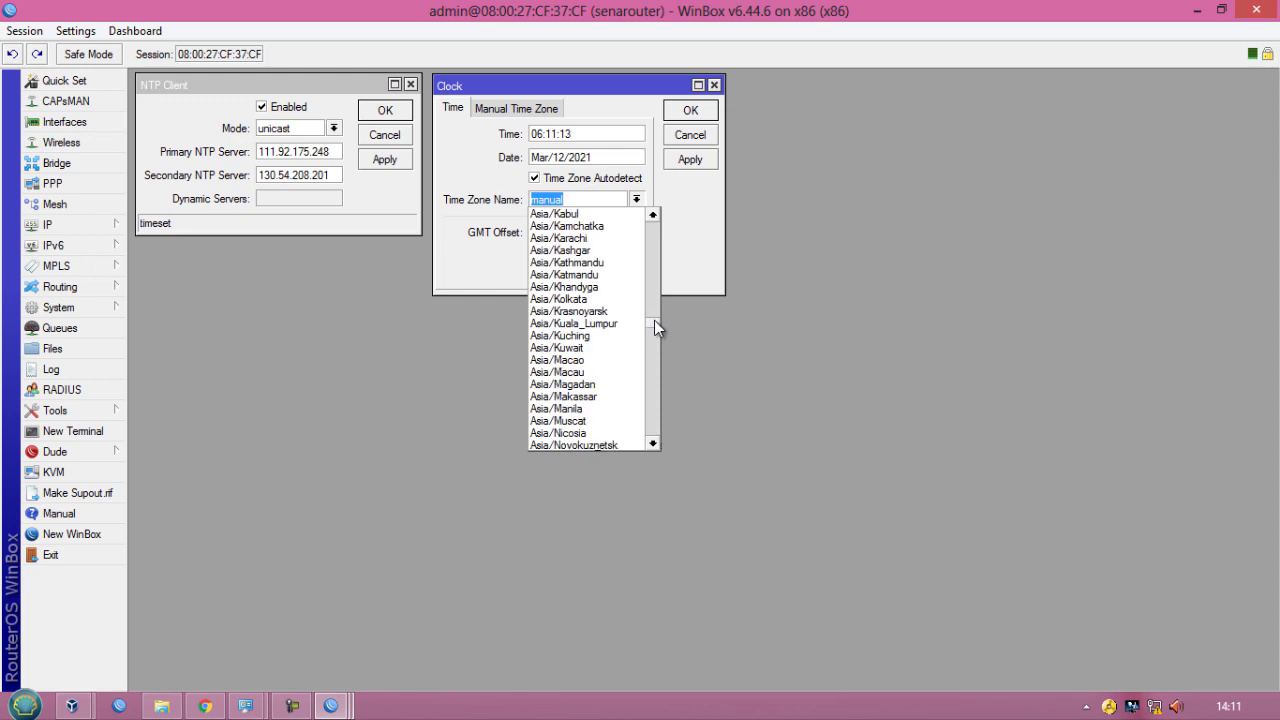
pyautogui.click(610, 398)
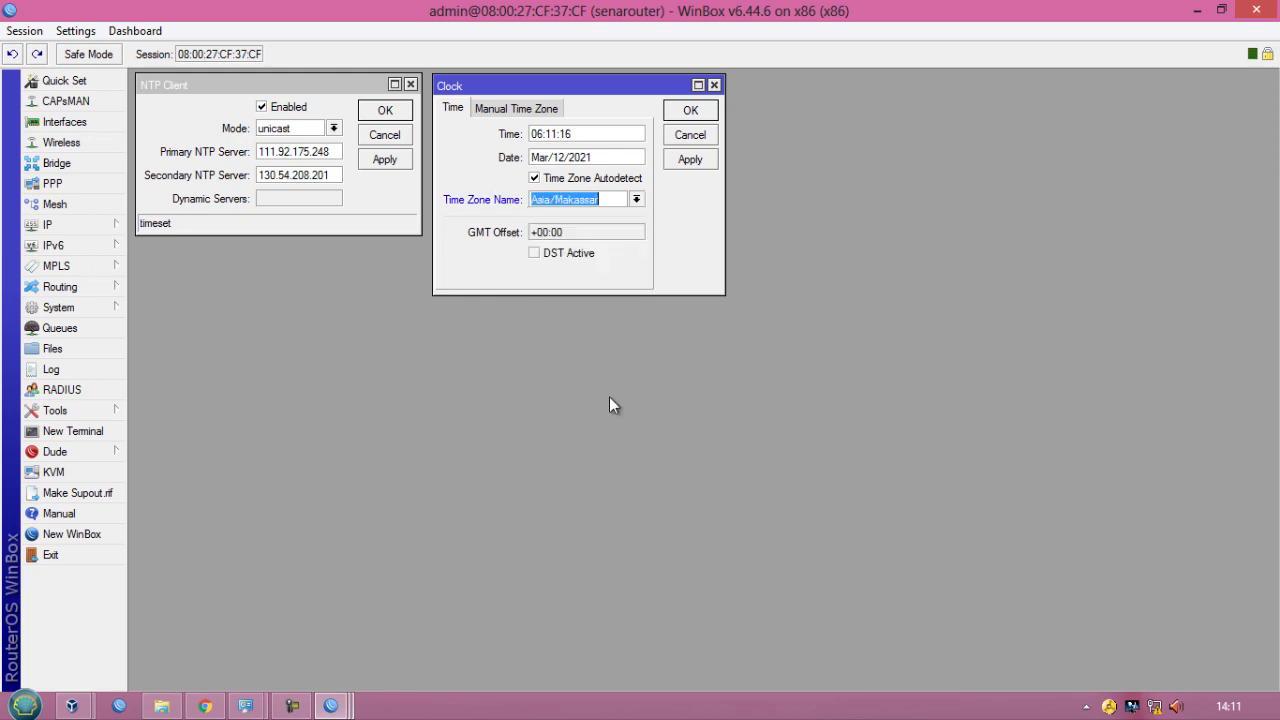
pyautogui.click(689, 161)
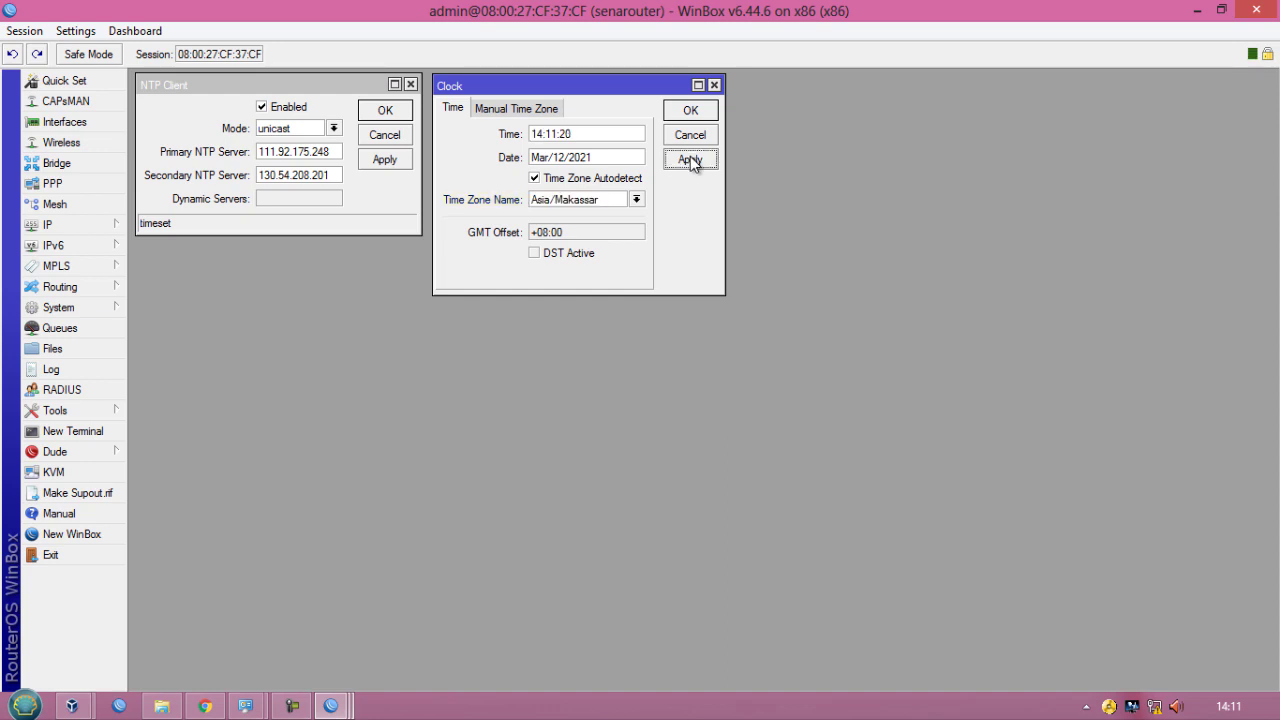
# - Compare the router's clock time with the Windows taskbar clock, then close the Clock window
pyautogui.moveTo(577, 133); pyautogui.dragTo(528, 134)
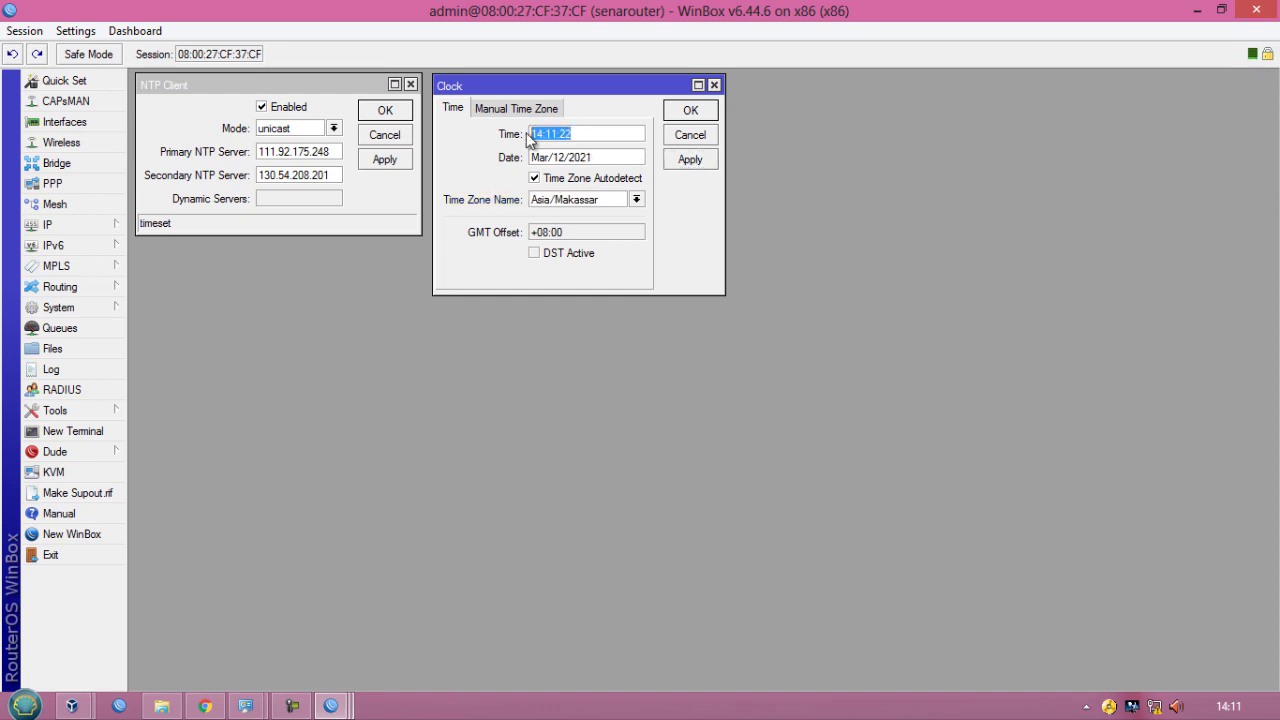
pyautogui.click(1229, 706)
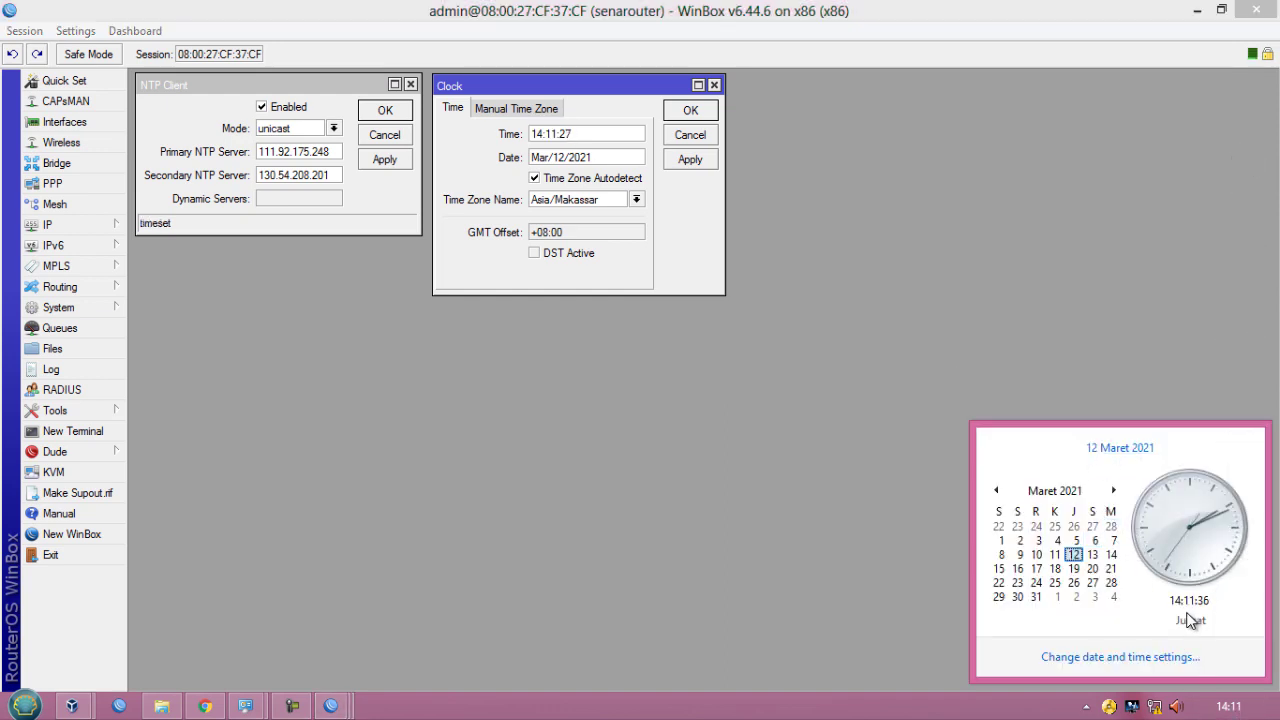
pyautogui.click(706, 163)
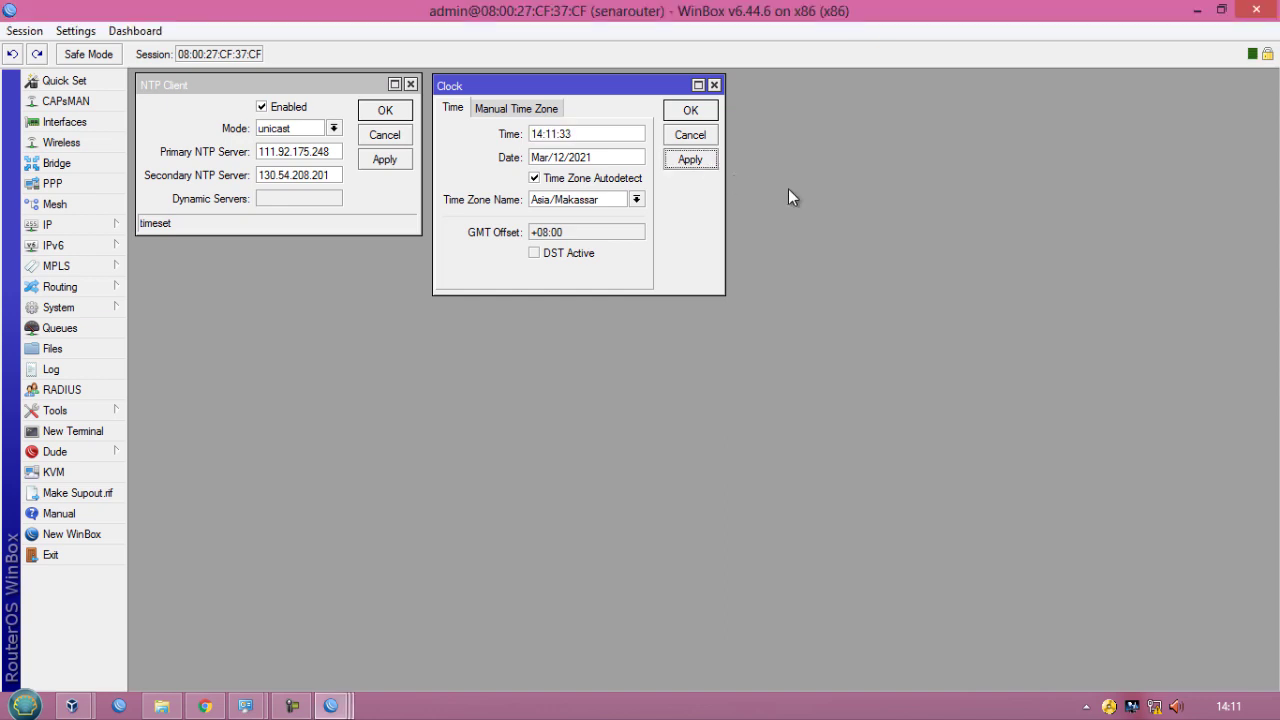
pyautogui.click(714, 85)
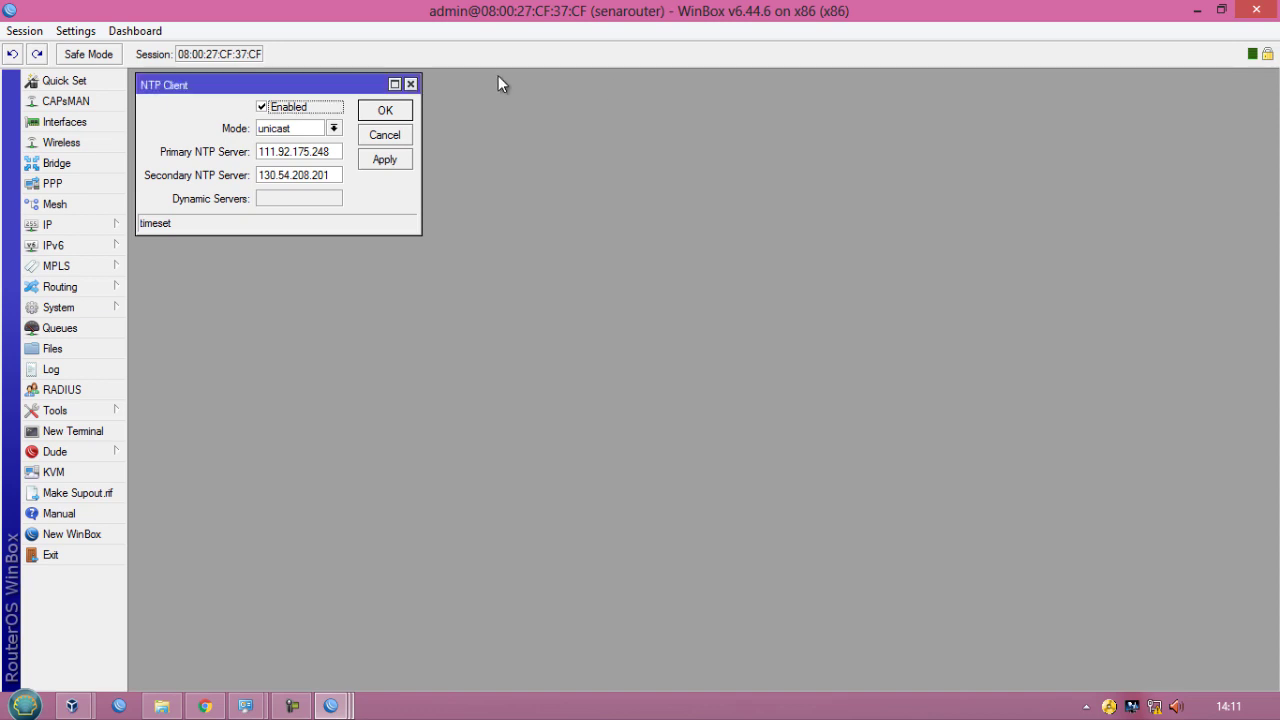
# - Close the NTP client settings, open the Web Proxy settings and enable the proxy
pyautogui.click(410, 84)
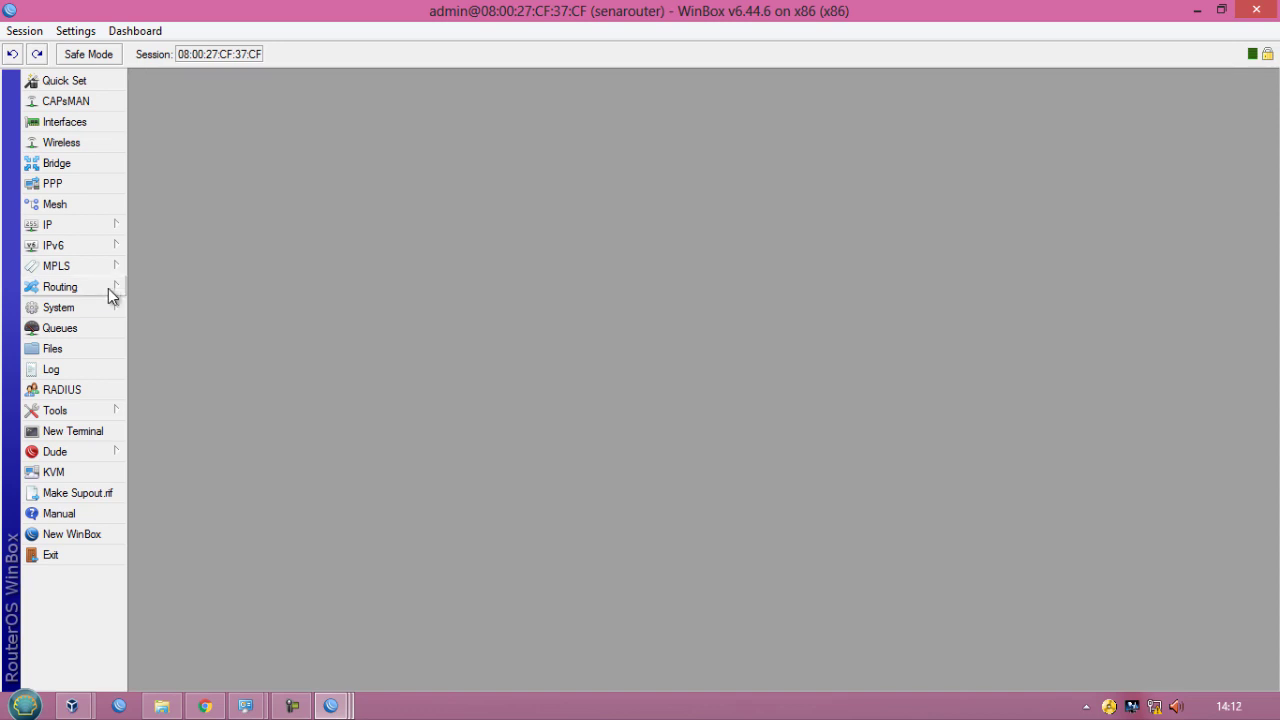
pyautogui.click(110, 230)
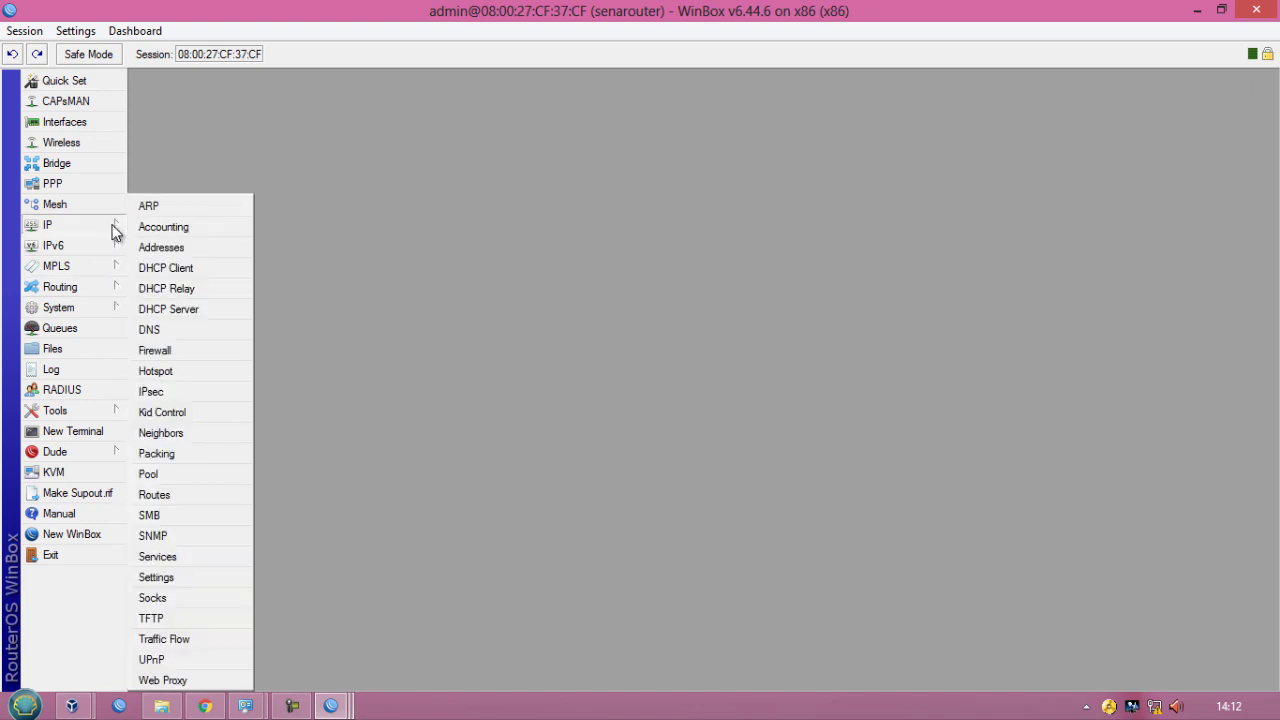
pyautogui.click(160, 680)
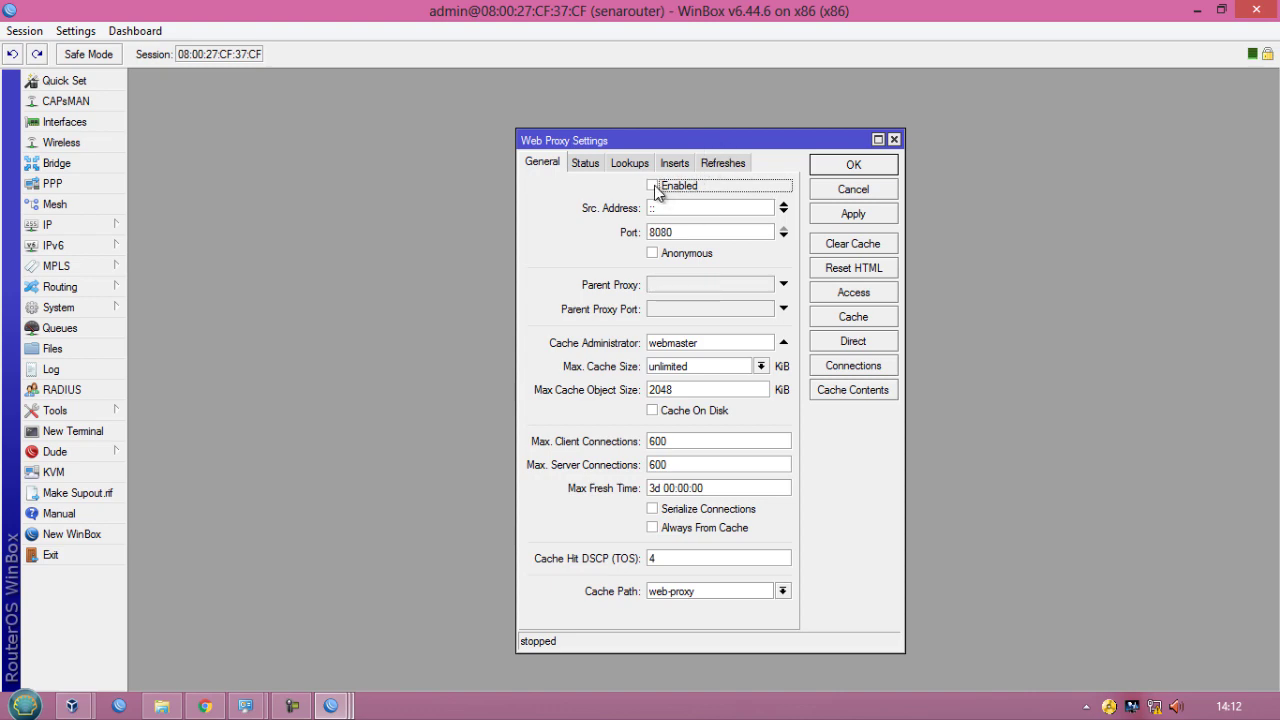
pyautogui.moveTo(658, 142); pyautogui.dragTo(274, 84)
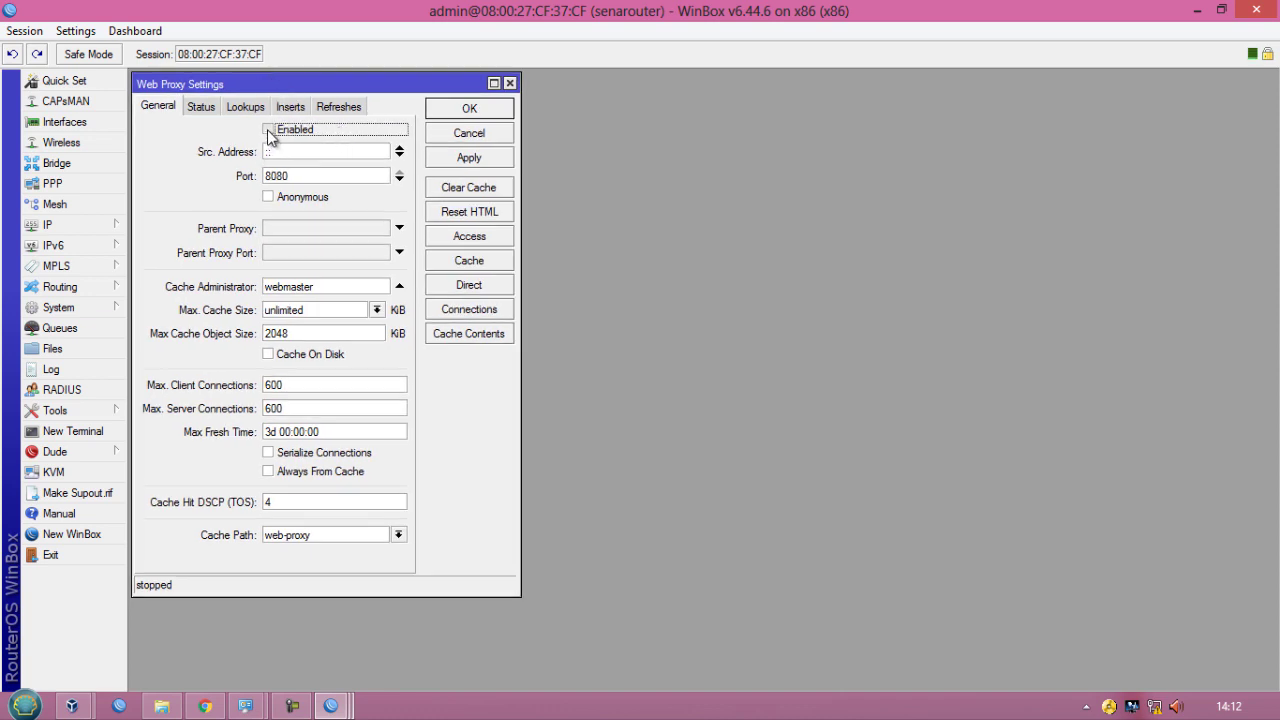
pyautogui.click(268, 130)
pyautogui.click(297, 179)
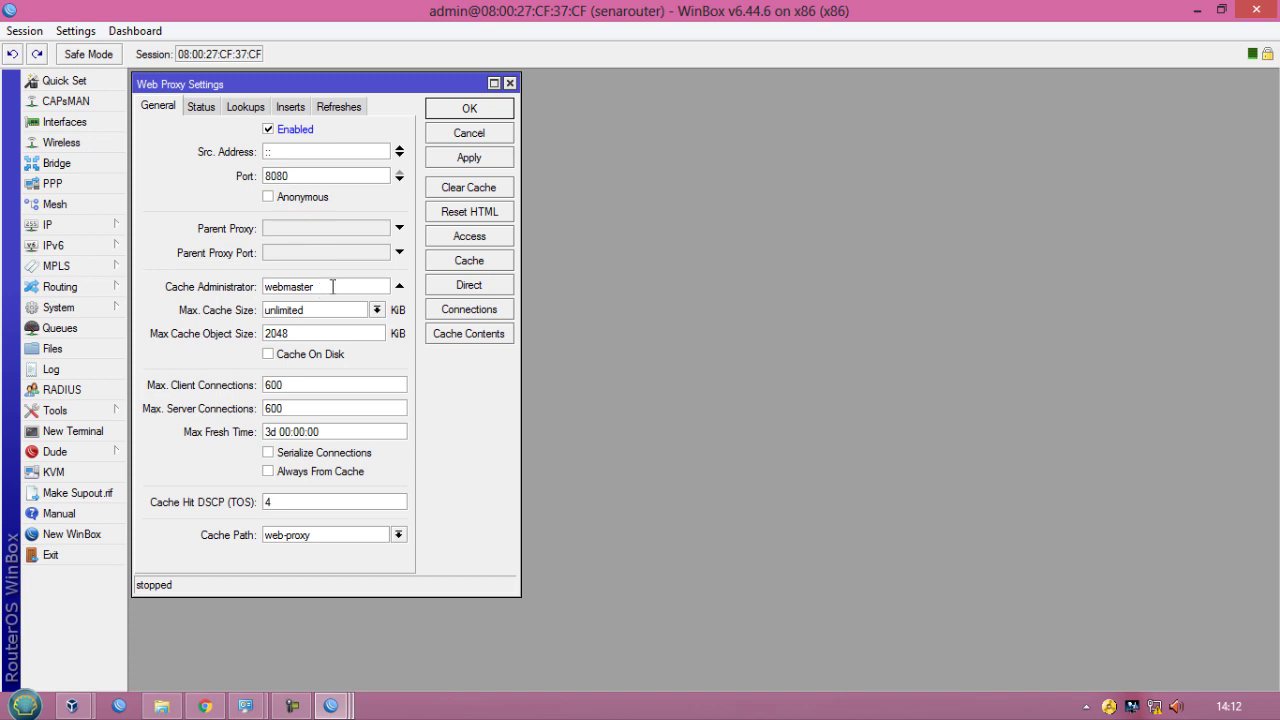
# - Set the proxy's cache administrator to the administrator's e-mail address, enable Cache On Disk, and apply
pyautogui.moveTo(335, 286); pyautogui.dragTo(268, 284)
pyautogui.press('BackSpace')
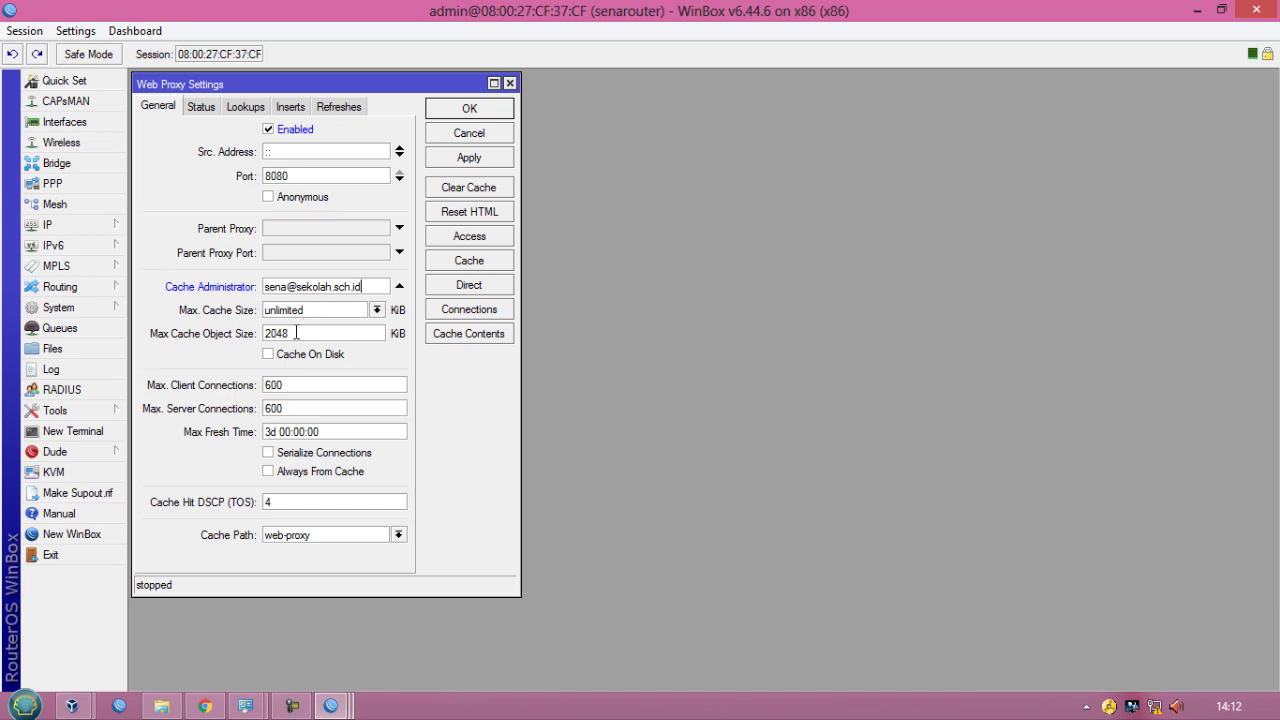
pyautogui.click(268, 355)
pyautogui.click(470, 158)
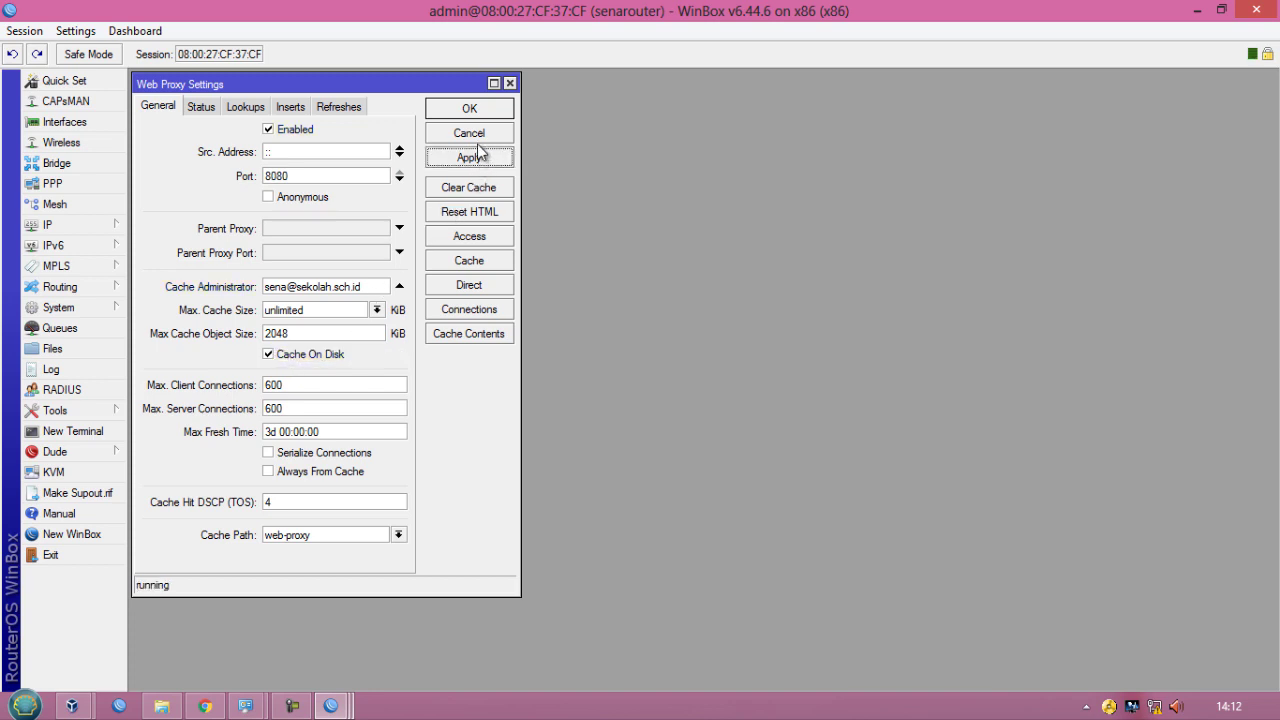
# - Open the firewall NAT rules and start a new NAT rule with chain dstnat
pyautogui.click(77, 225)
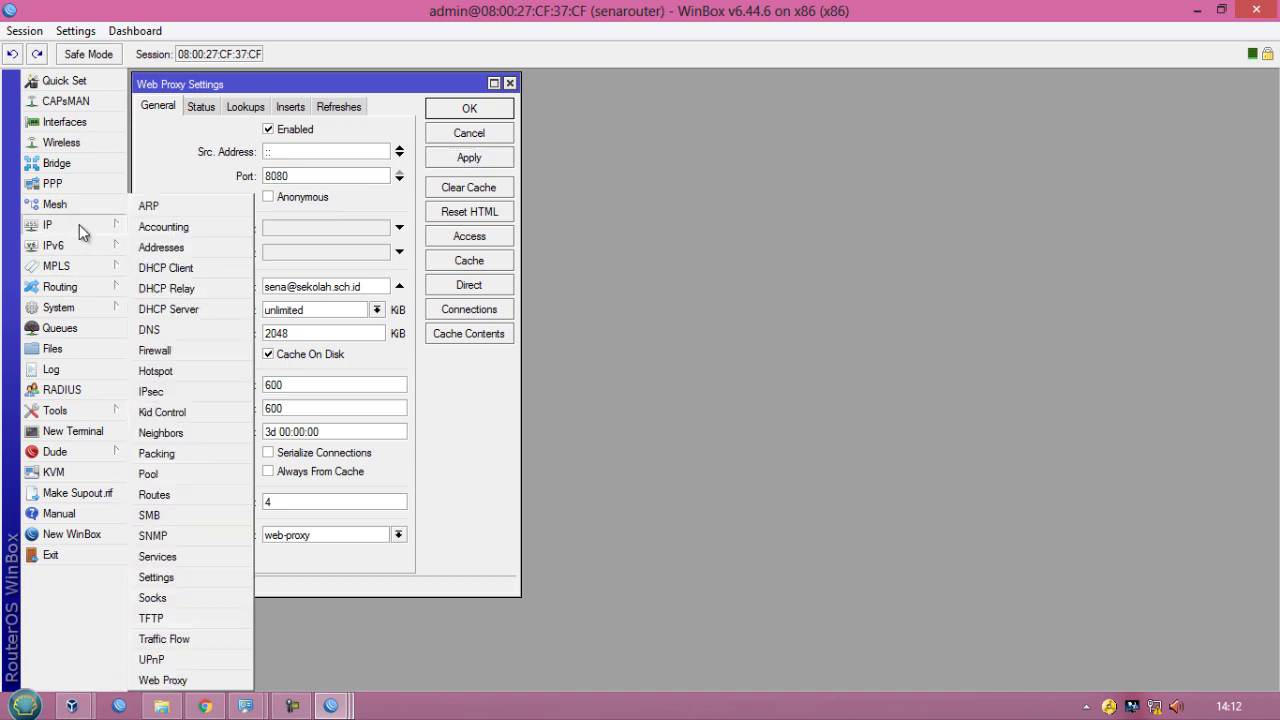
pyautogui.click(162, 351)
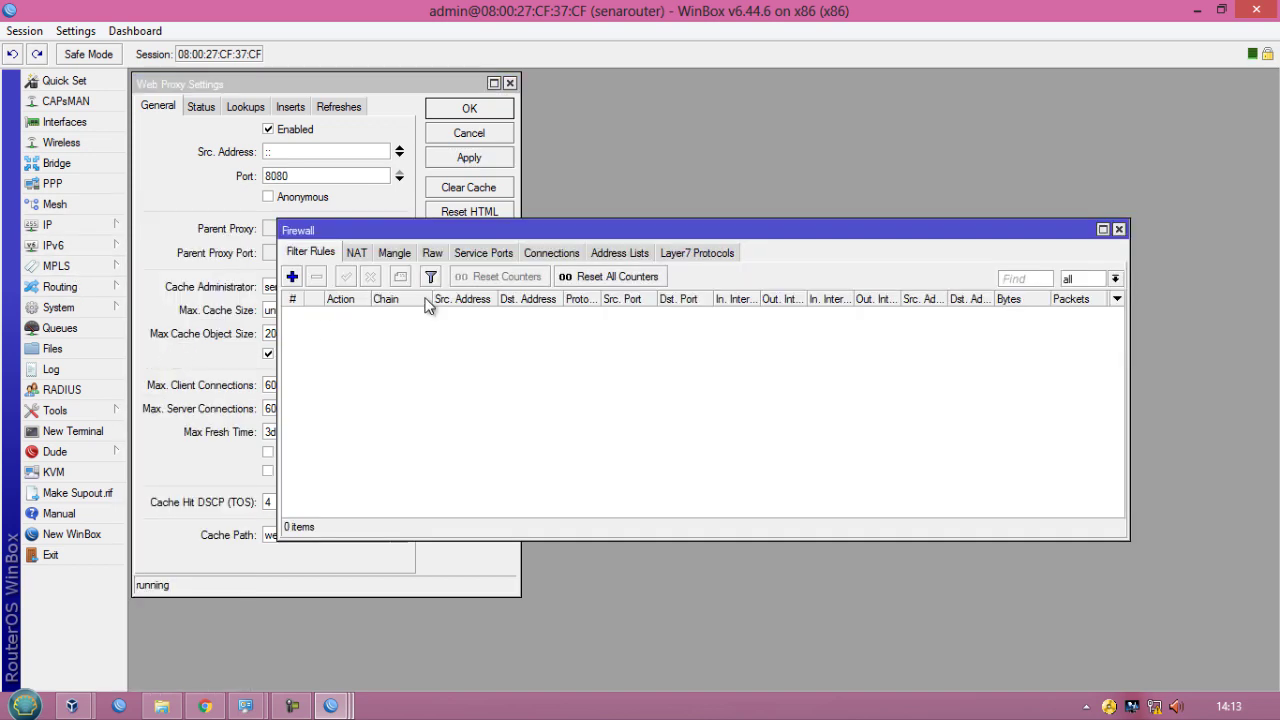
pyautogui.moveTo(597, 235); pyautogui.dragTo(848, 90)
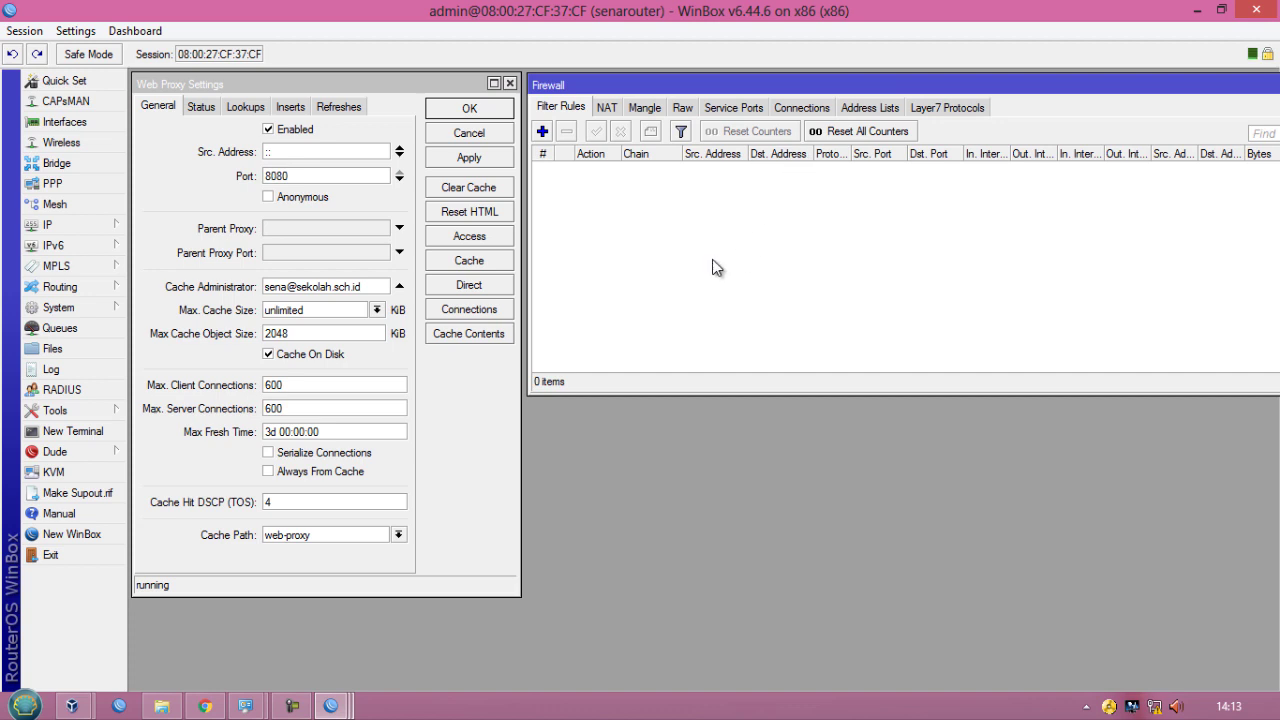
pyautogui.click(607, 107)
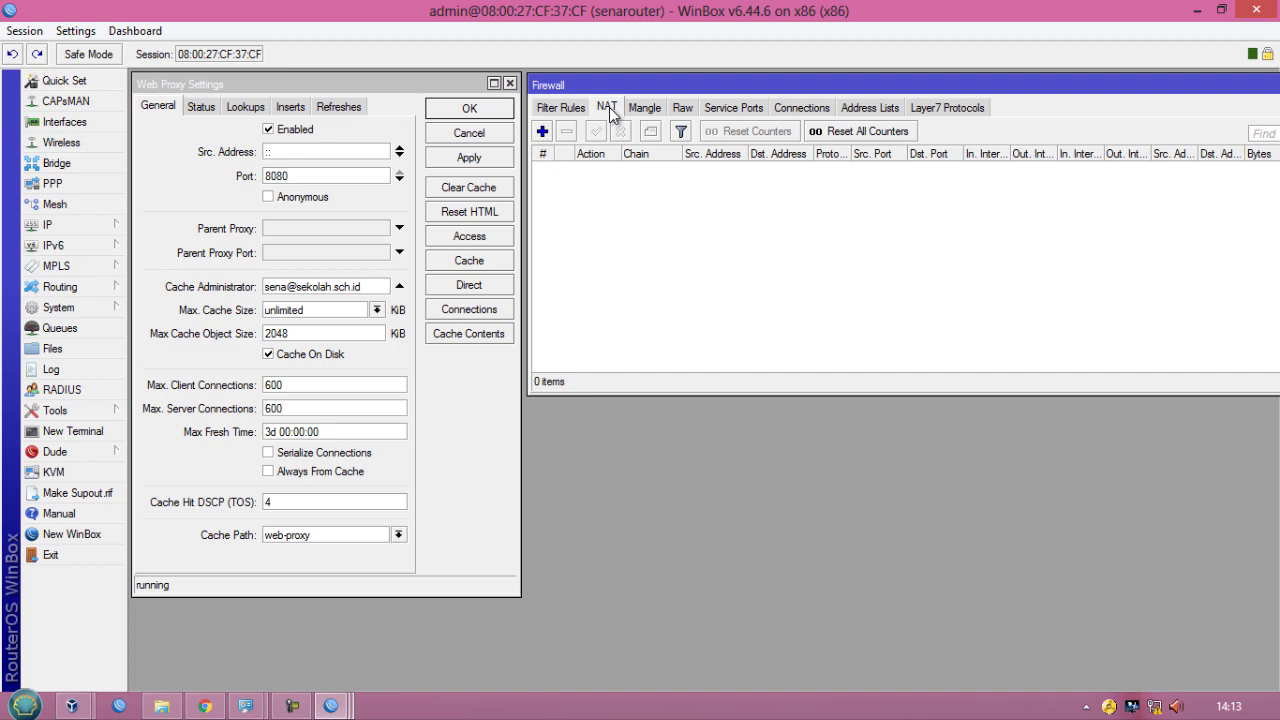
pyautogui.click(542, 131)
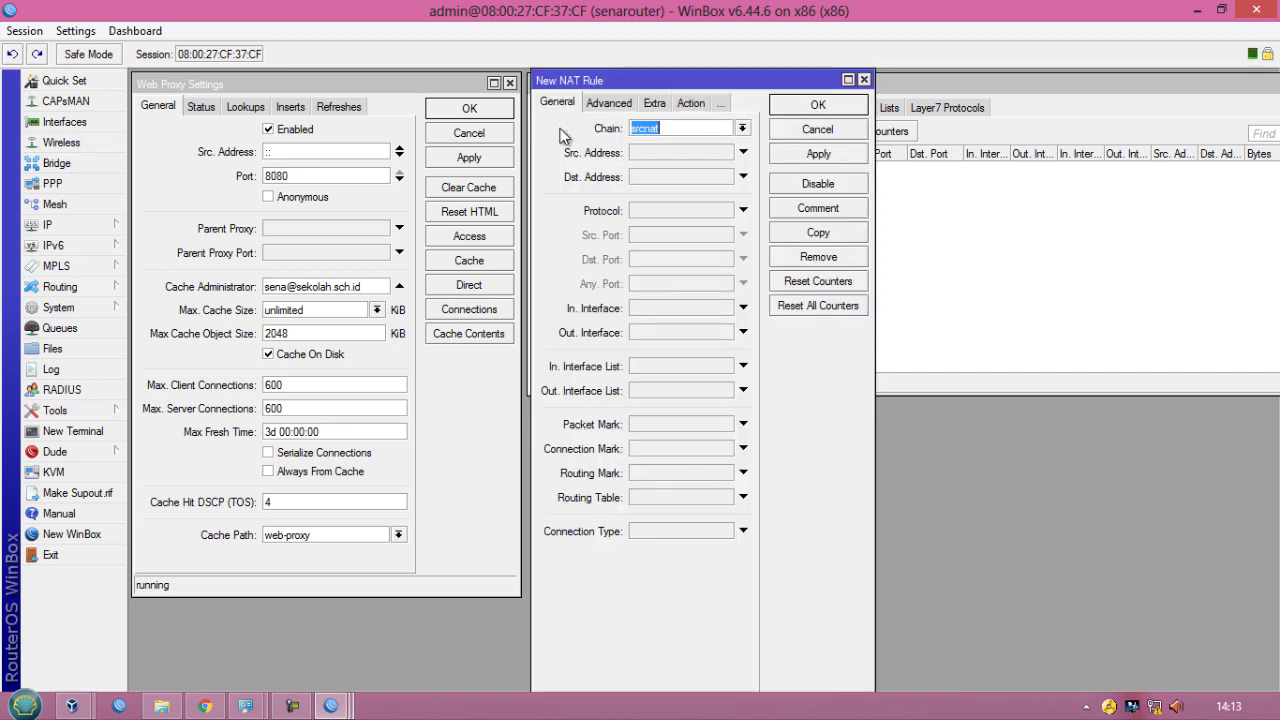
pyautogui.click(742, 129)
pyautogui.click(705, 143)
# - Set the NAT rule's protocol to 6 (tcp) and its destination port to 80
pyautogui.click(743, 210)
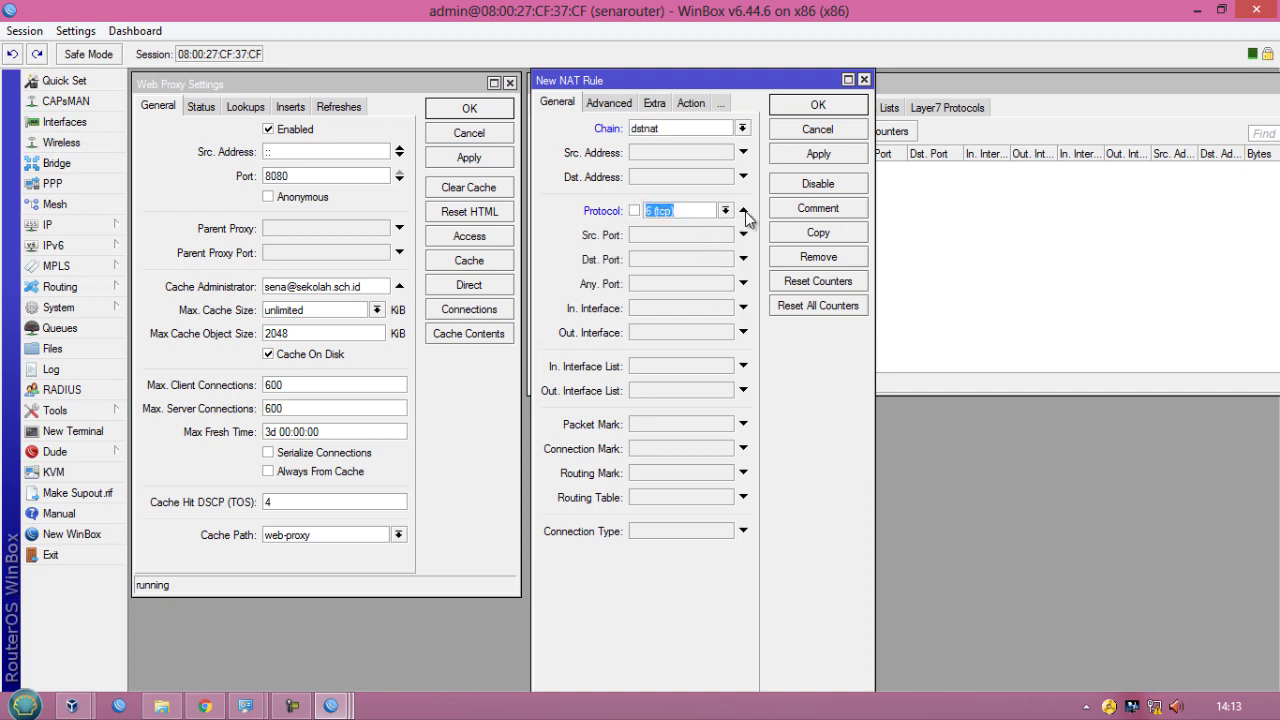
pyautogui.click(688, 212)
pyautogui.click(653, 259)
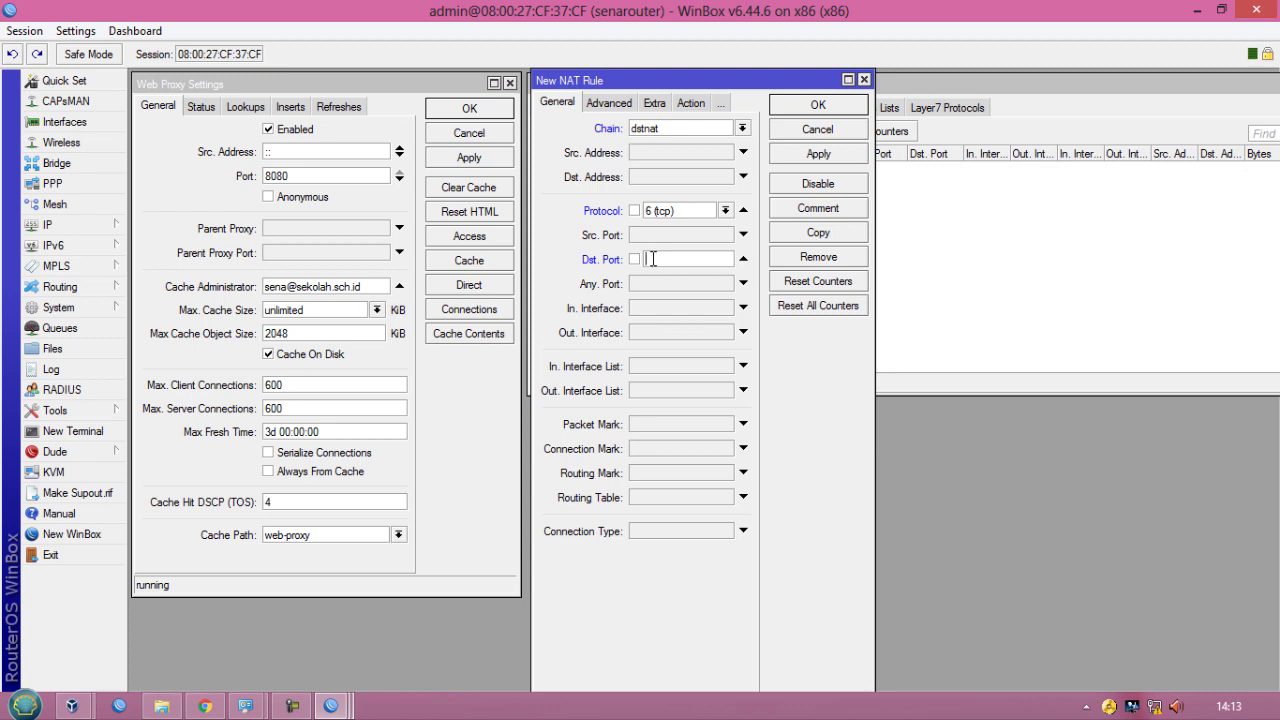
pyautogui.write('80')
# - Set the rule's action to redirect with To Ports 8080, then apply and close the rule
pyautogui.click(690, 103)
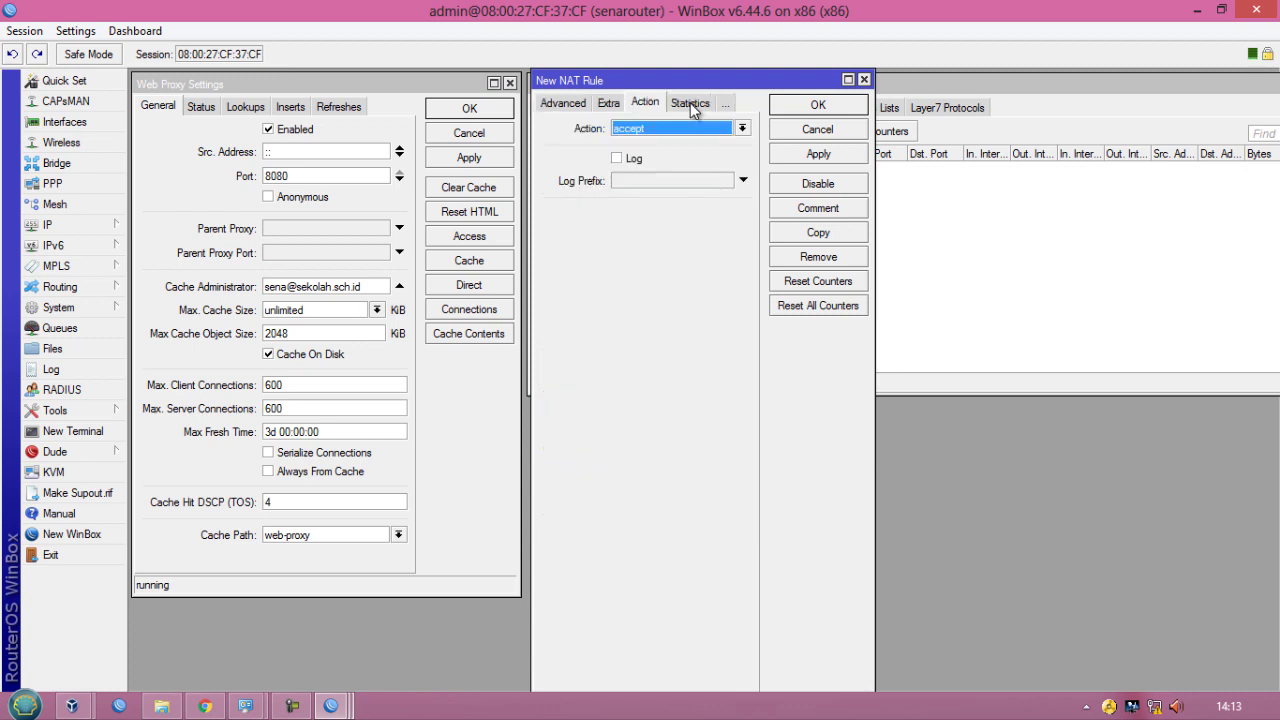
pyautogui.click(673, 129)
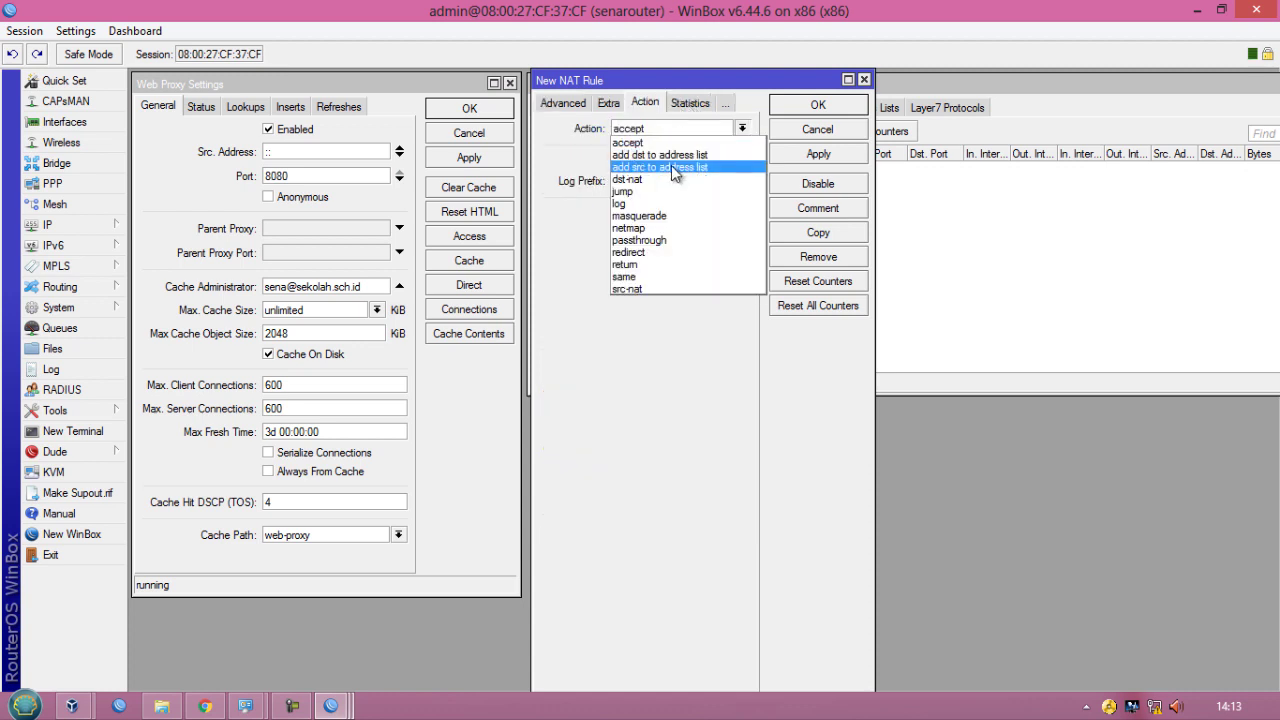
pyautogui.click(656, 252)
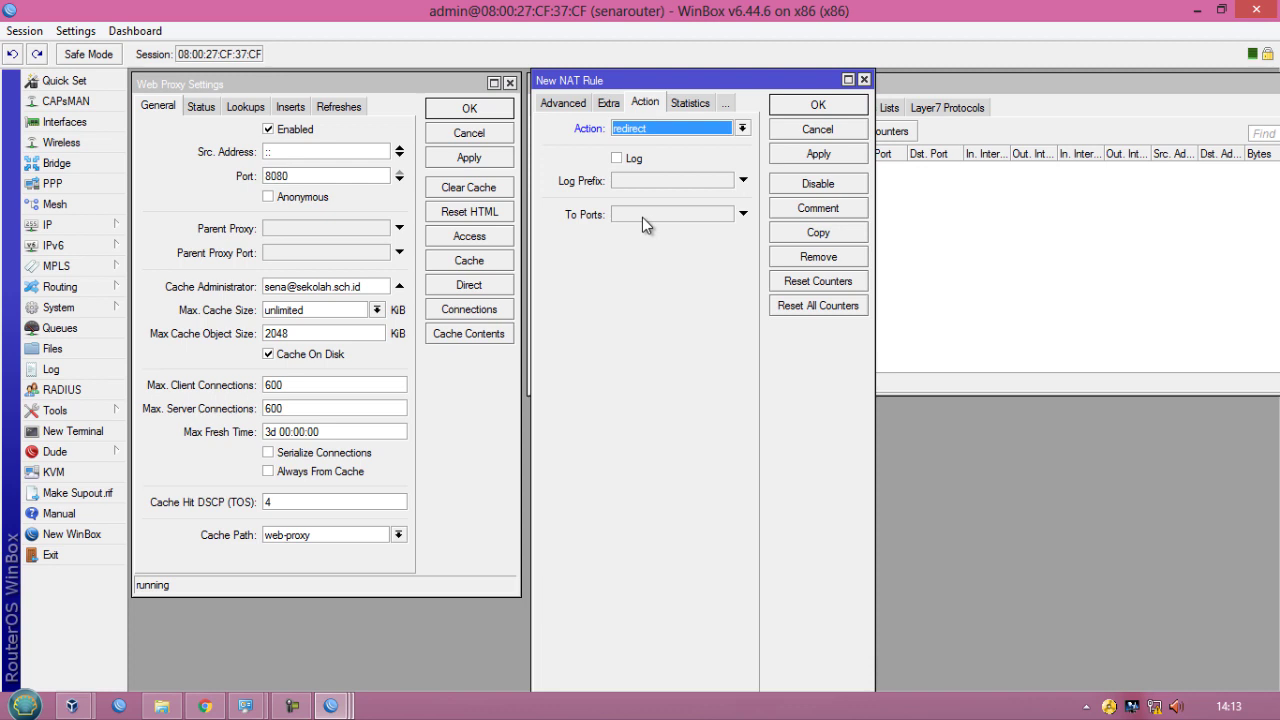
pyautogui.click(643, 218)
pyautogui.write('8080')
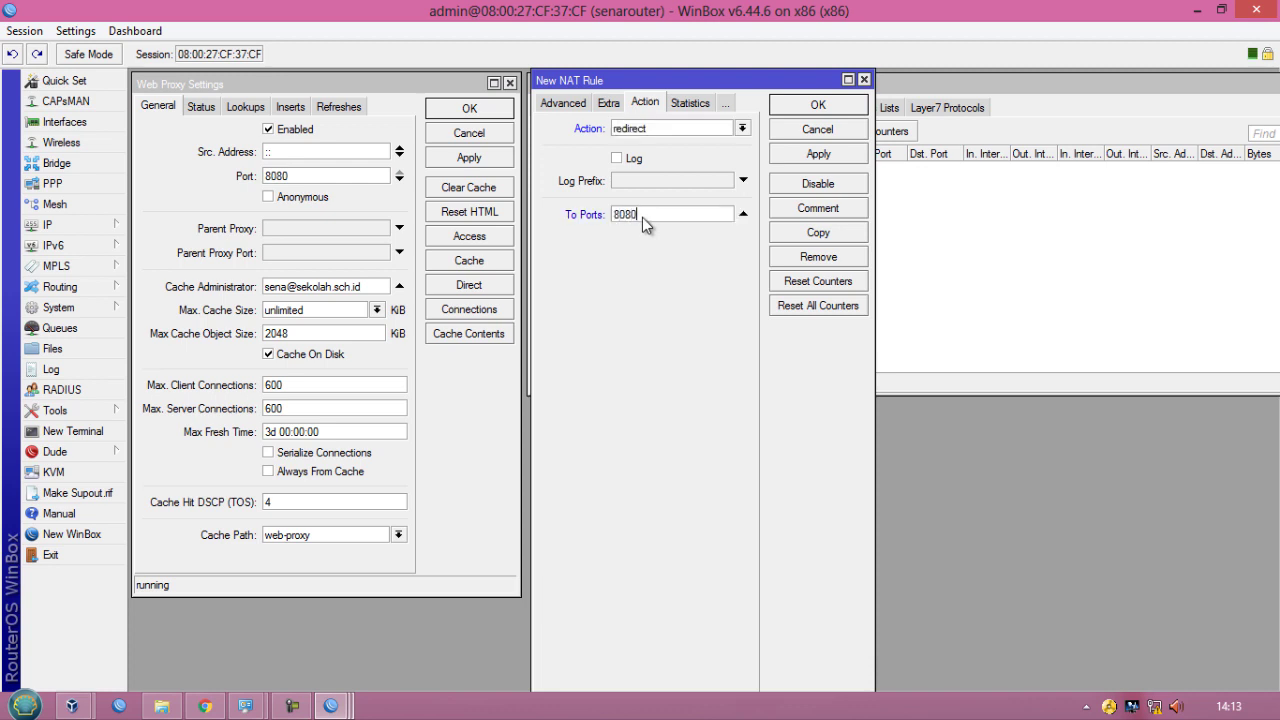
pyautogui.click(811, 157)
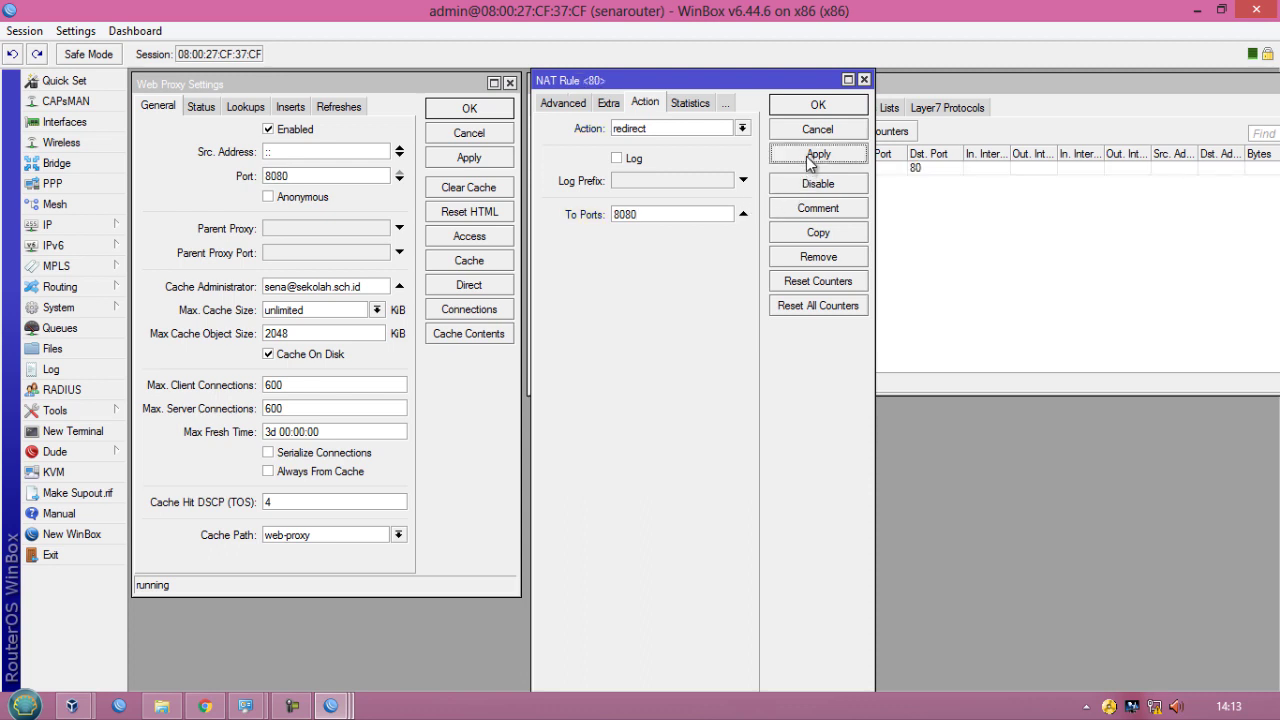
pyautogui.click(817, 106)
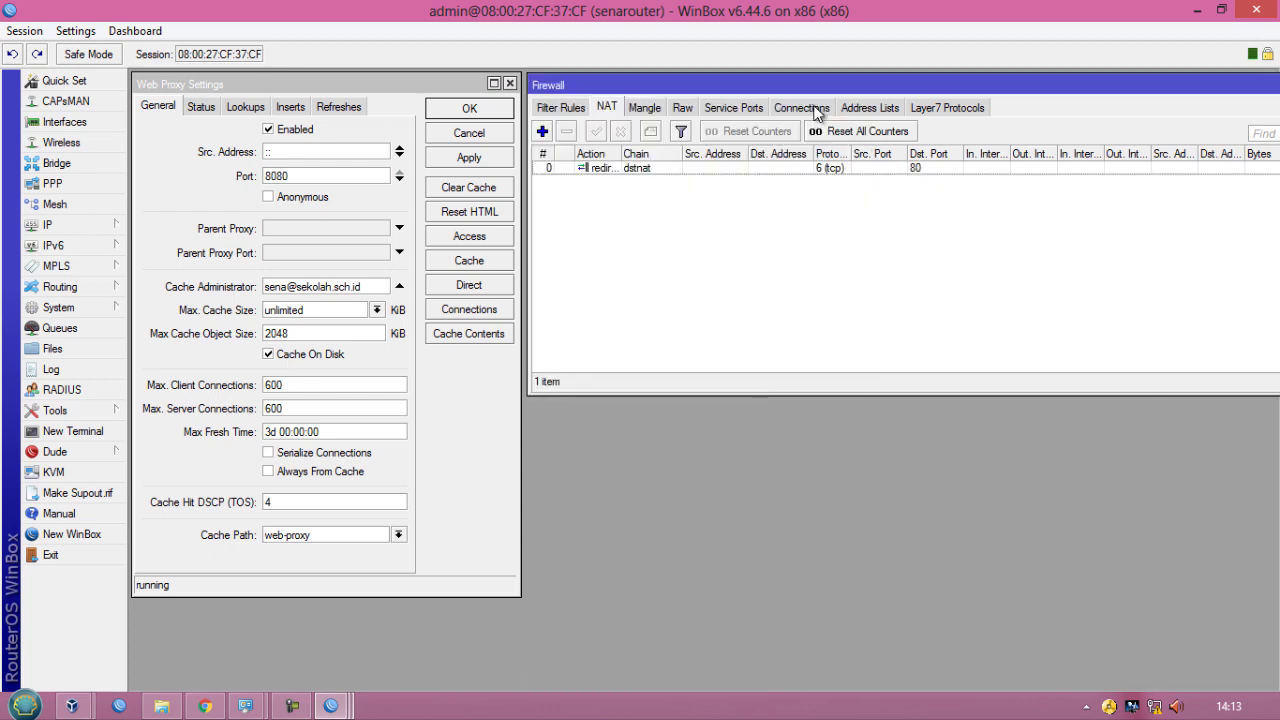
# - Comment the NAT rule as "transparent proxy", then close the Web Proxy and Firewall windows
pyautogui.click(682, 168)
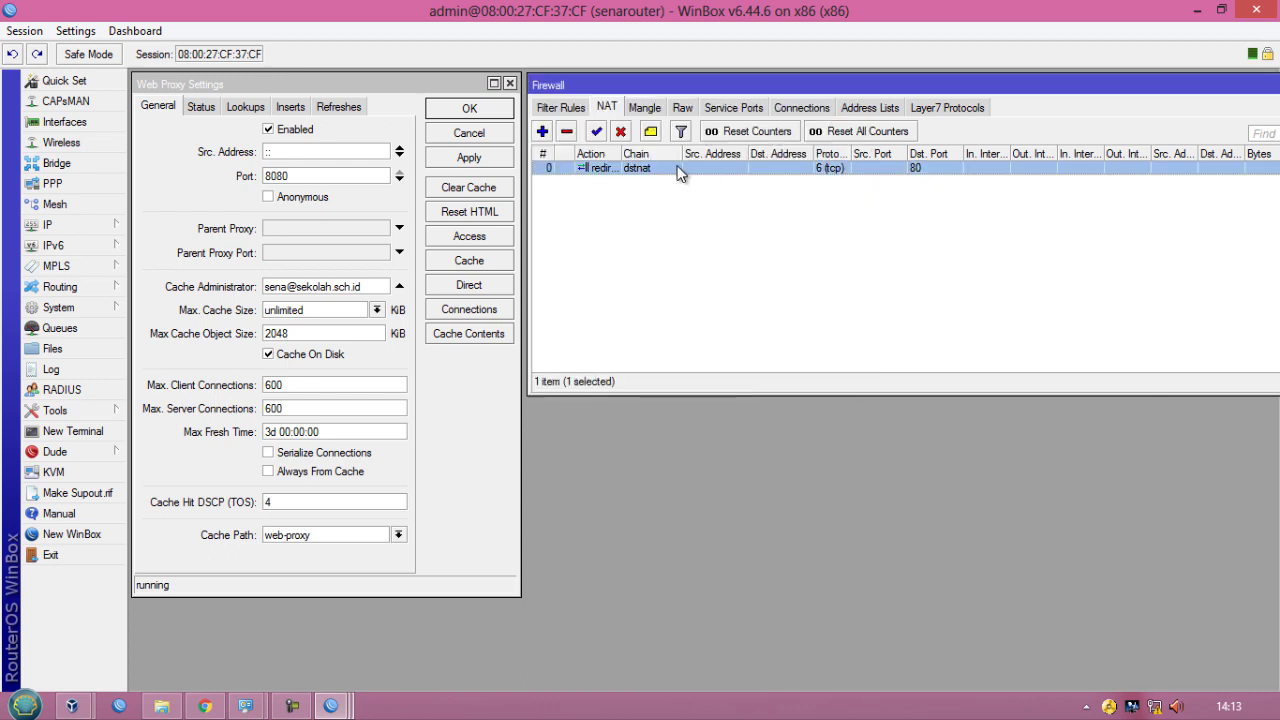
pyautogui.click(651, 132)
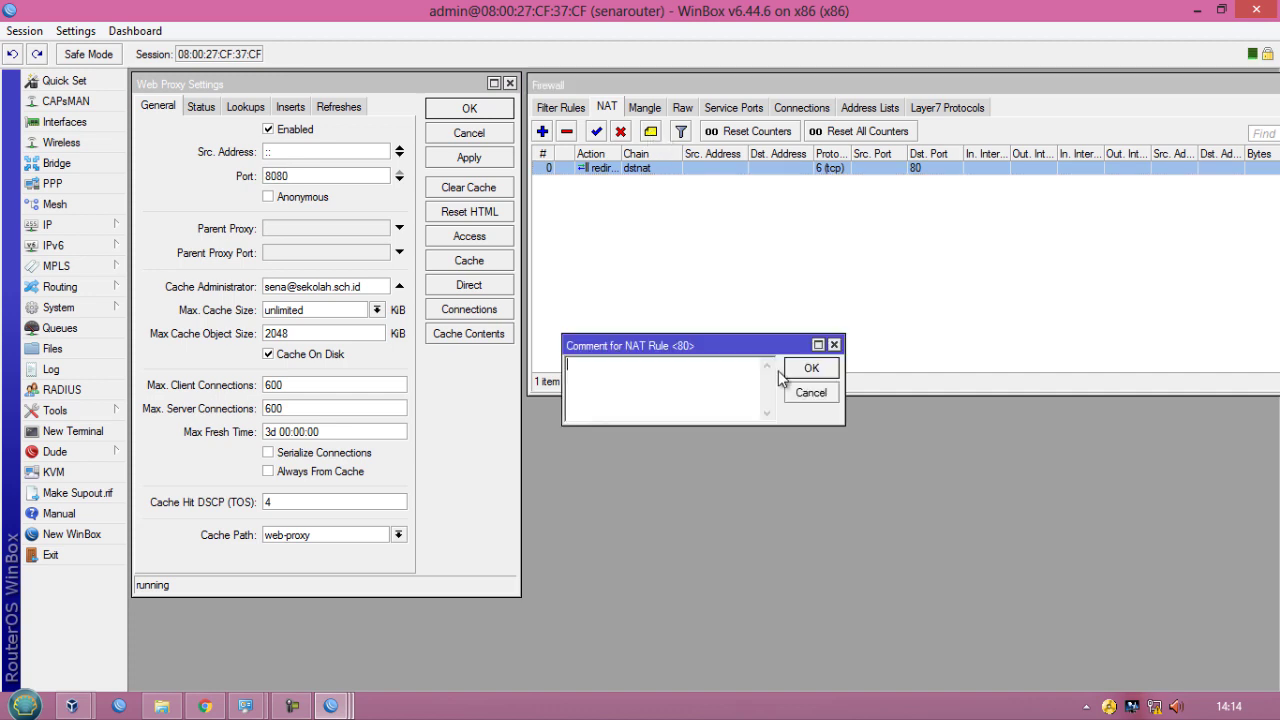
pyautogui.write('transparent proxy')
pyautogui.click(809, 366)
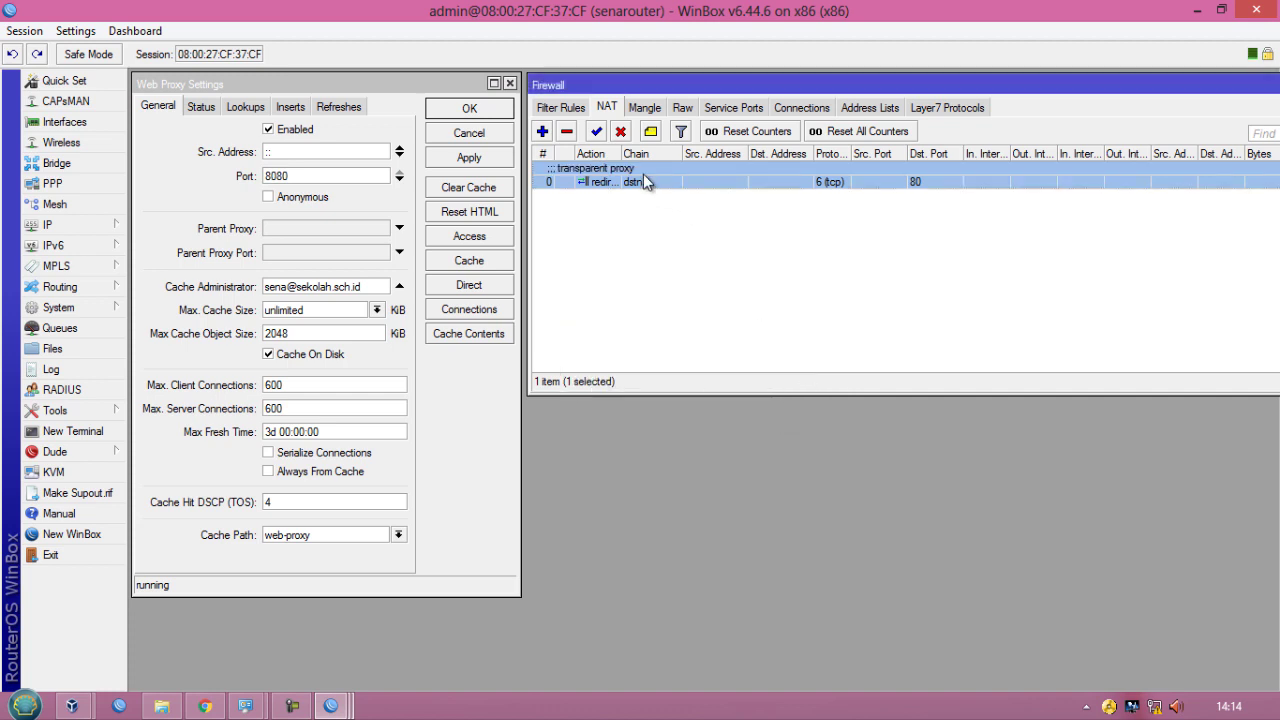
pyautogui.click(652, 222)
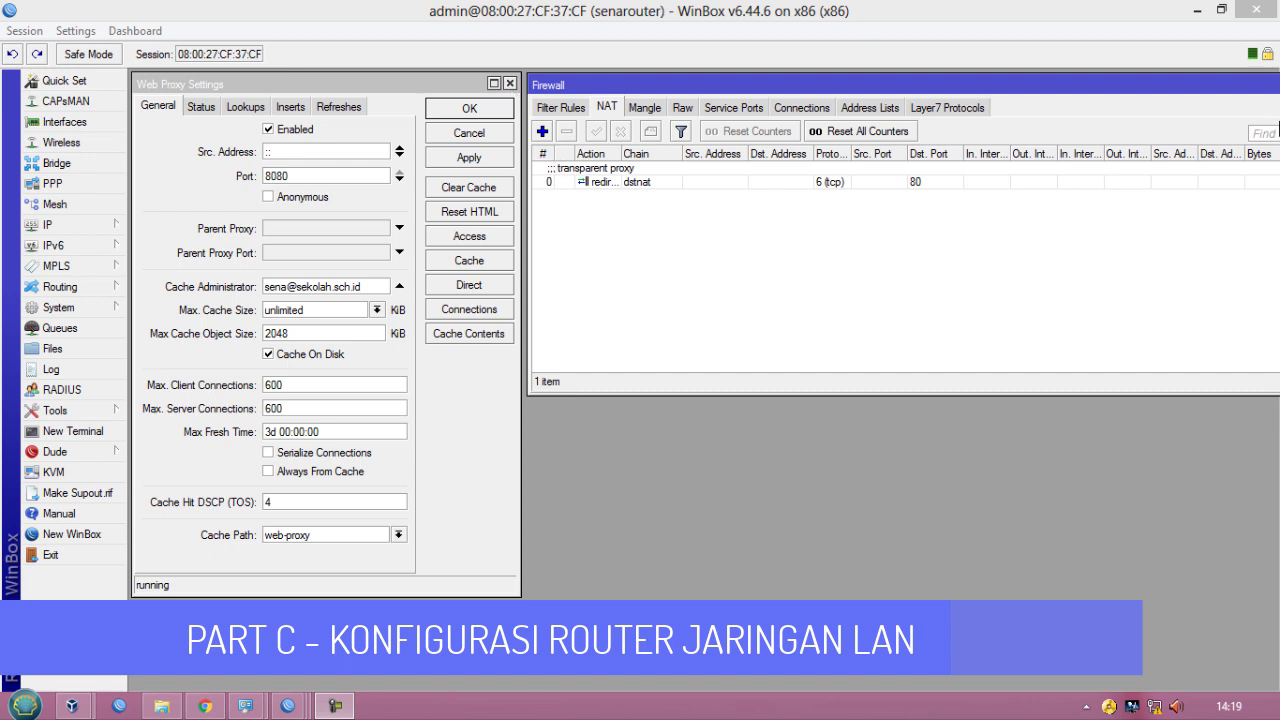
pyautogui.click(509, 83)
pyautogui.moveTo(616, 86); pyautogui.dragTo(363, 106)
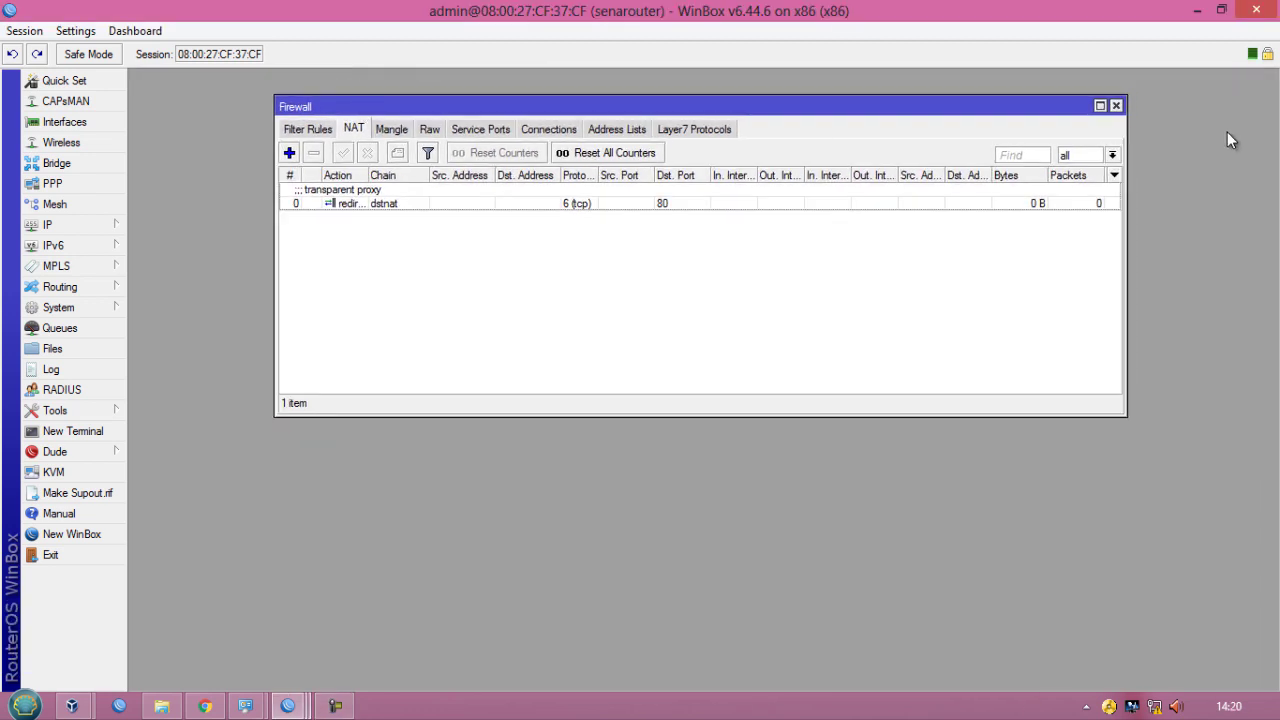
pyautogui.click(1117, 106)
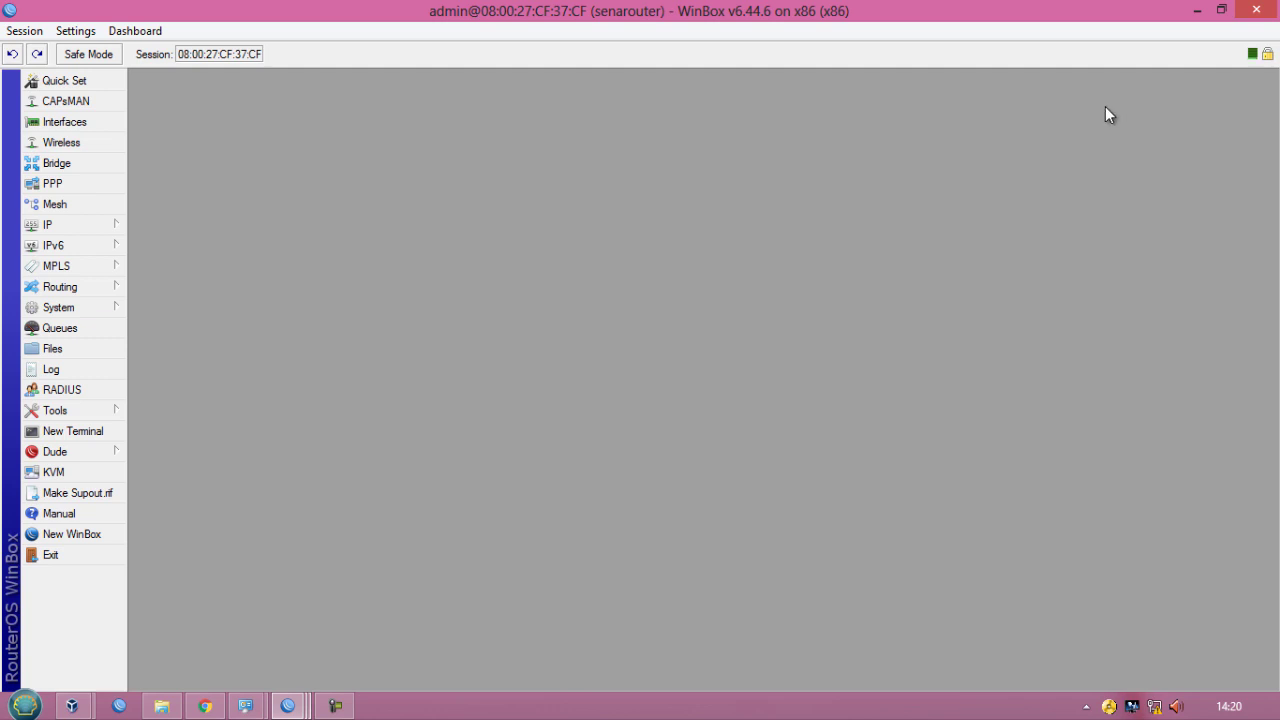
# - Open the DHCP Server list, start DHCP Setup, and choose ether2LAN as the server interface
pyautogui.click(69, 229)
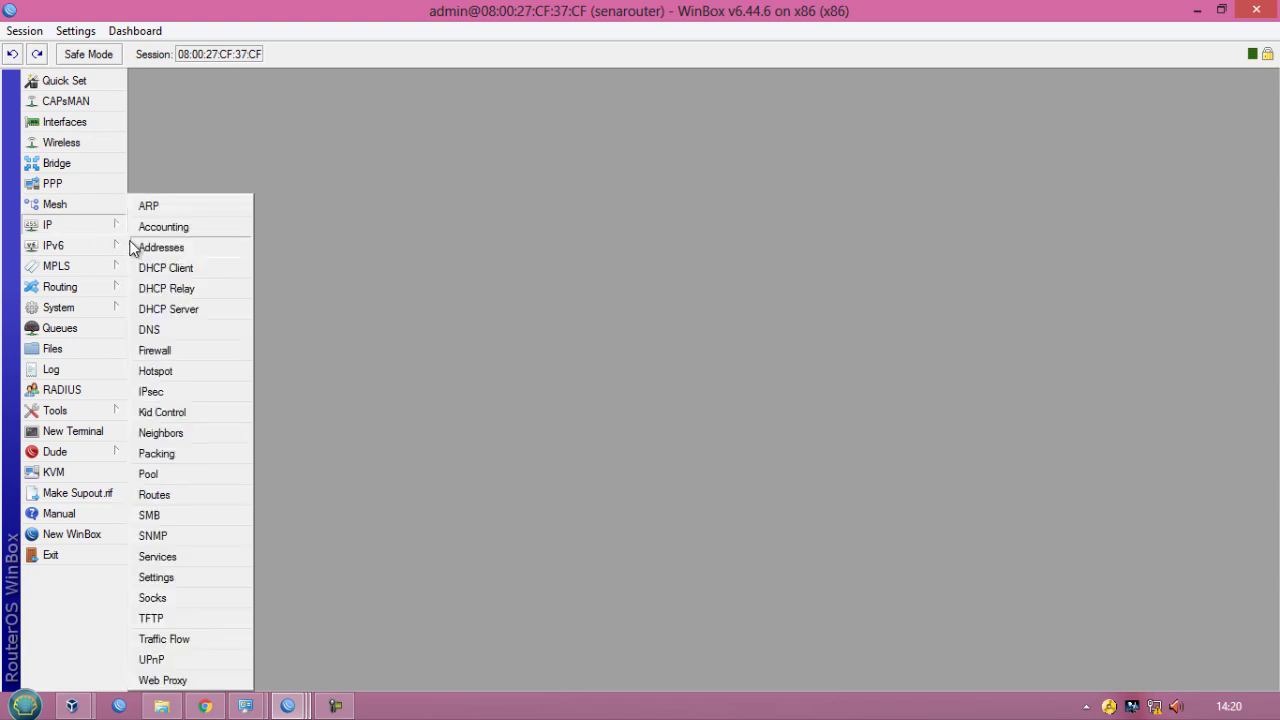
pyautogui.click(190, 309)
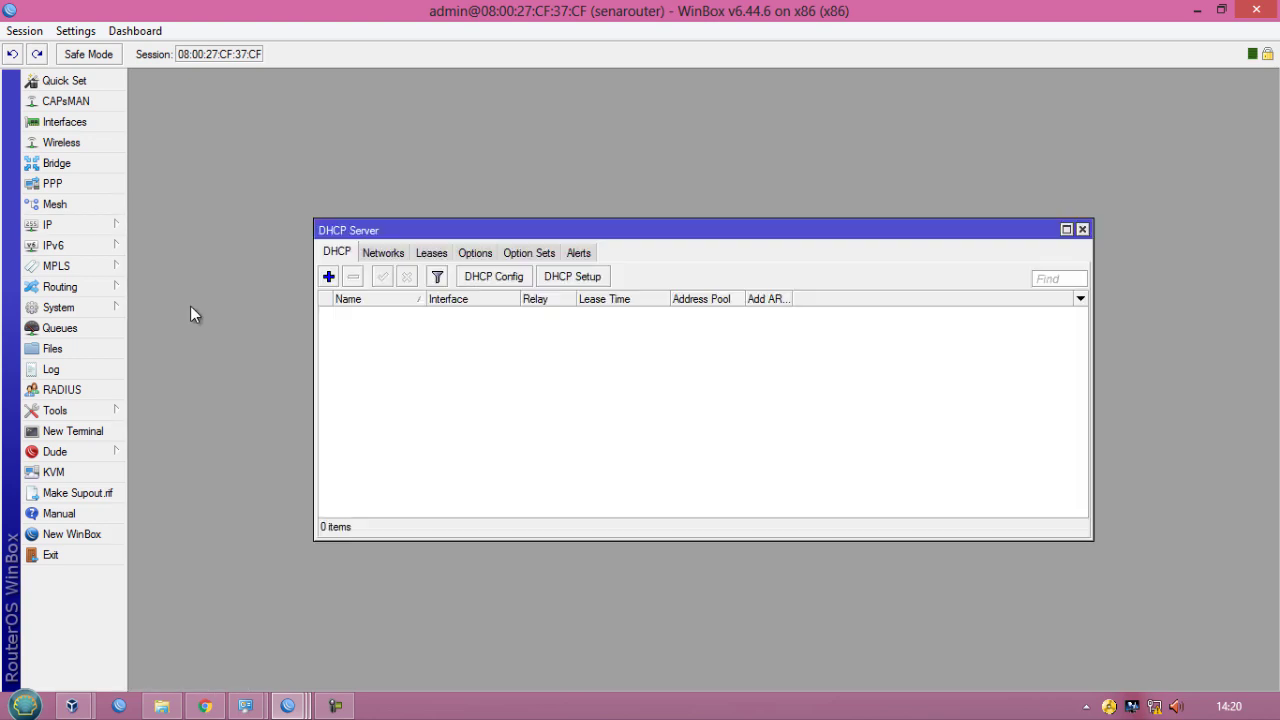
pyautogui.click(565, 285)
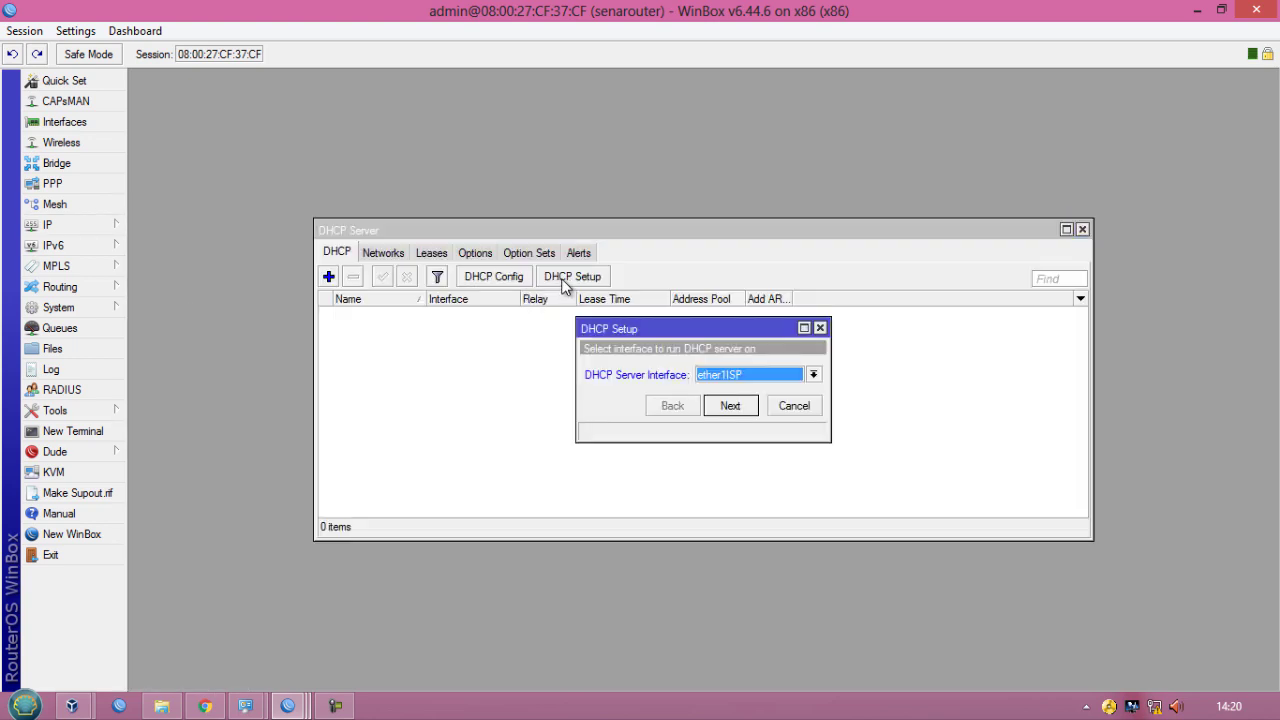
pyautogui.click(738, 377)
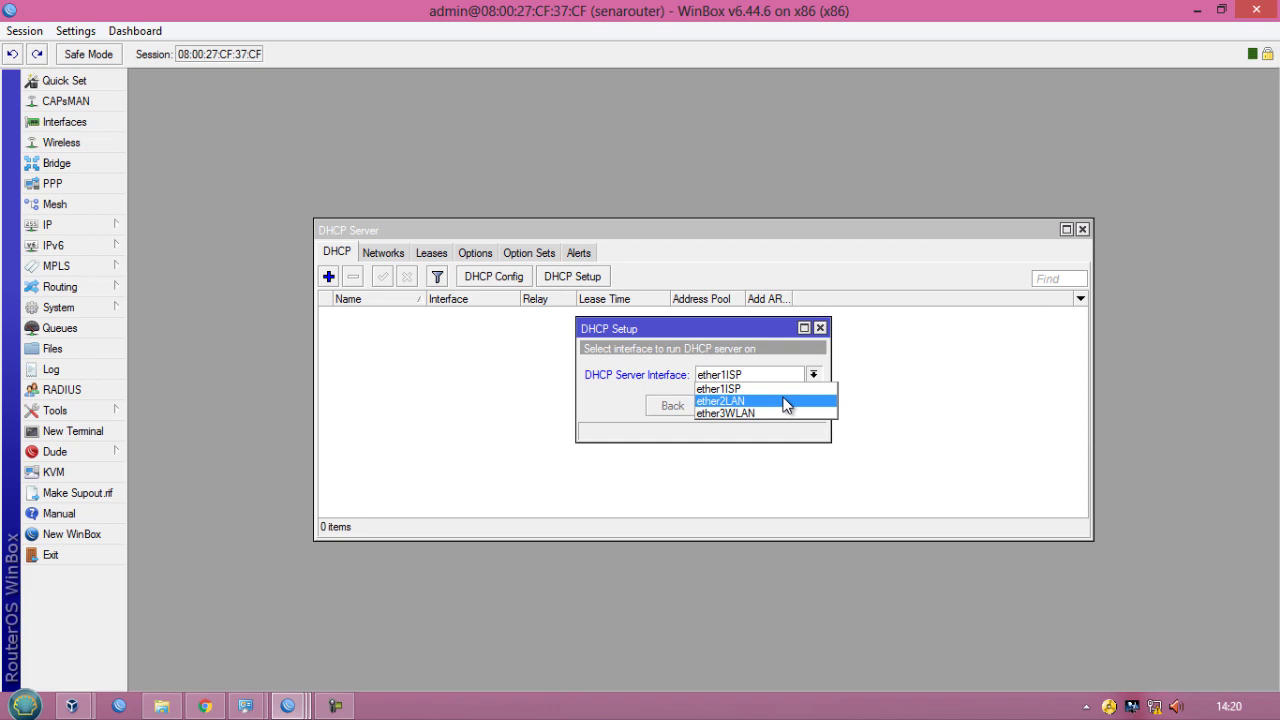
pyautogui.click(779, 400)
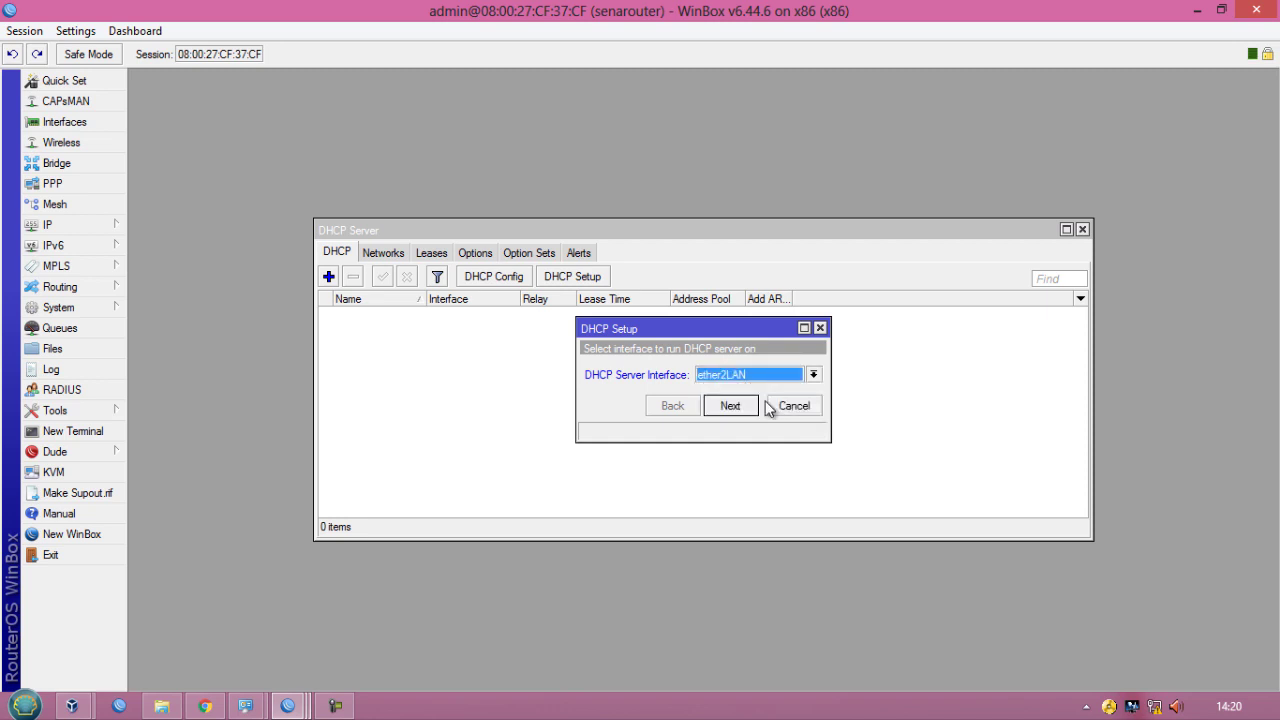
pyautogui.click(724, 410)
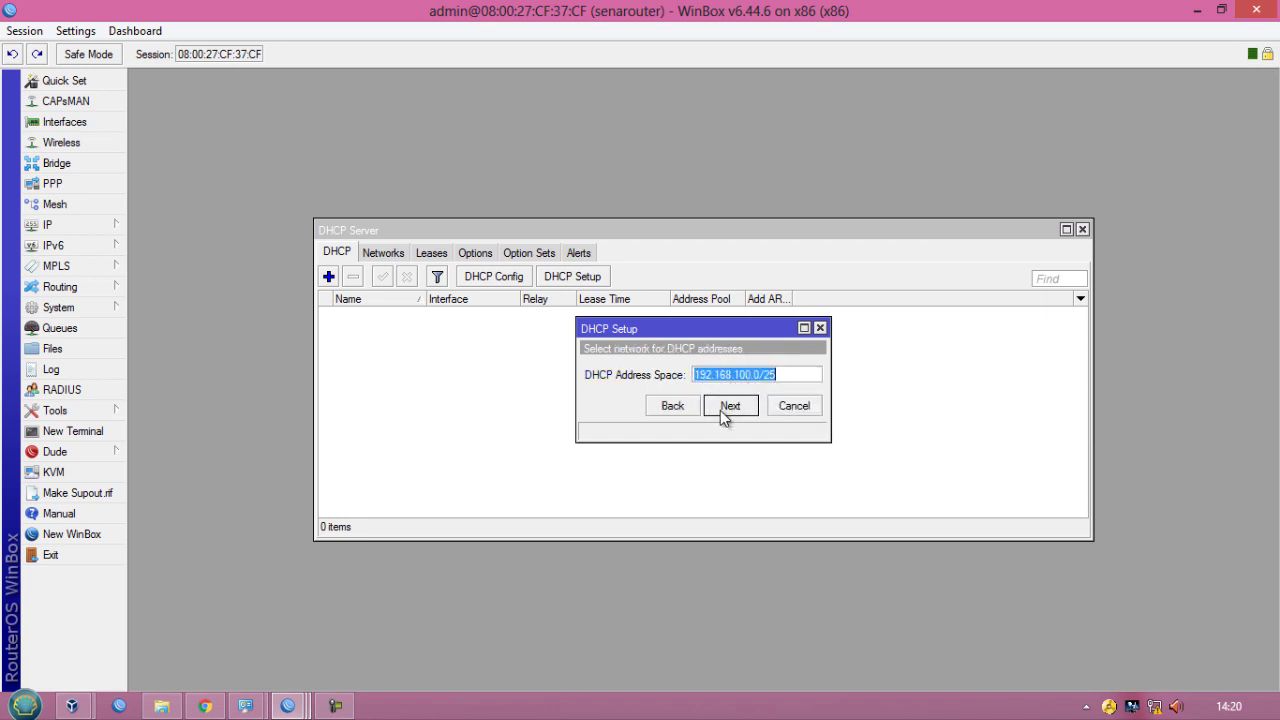
# - Accept the default address space and gateway, and end the address pool at 192.168.100.100
pyautogui.click(720, 410)
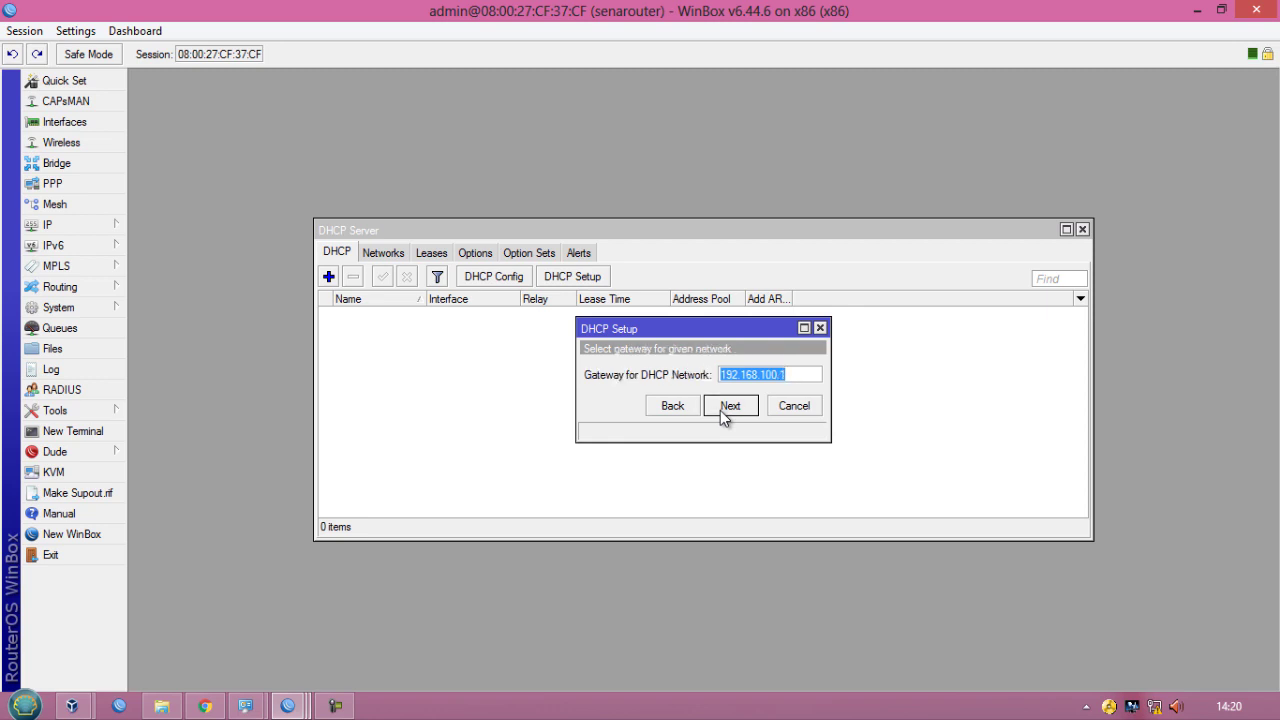
pyautogui.click(725, 406)
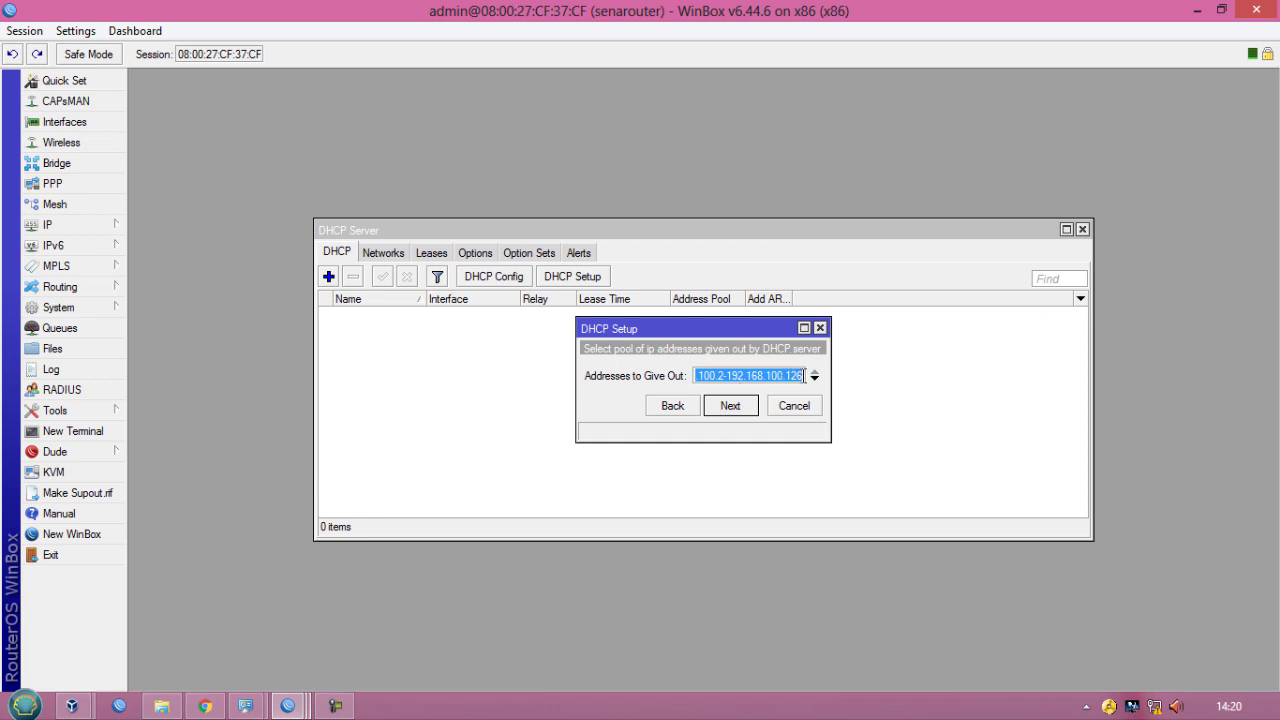
pyautogui.click(803, 376)
pyautogui.press('BackSpace')
pyautogui.press('BackSpace')
pyautogui.press('BackSpace')
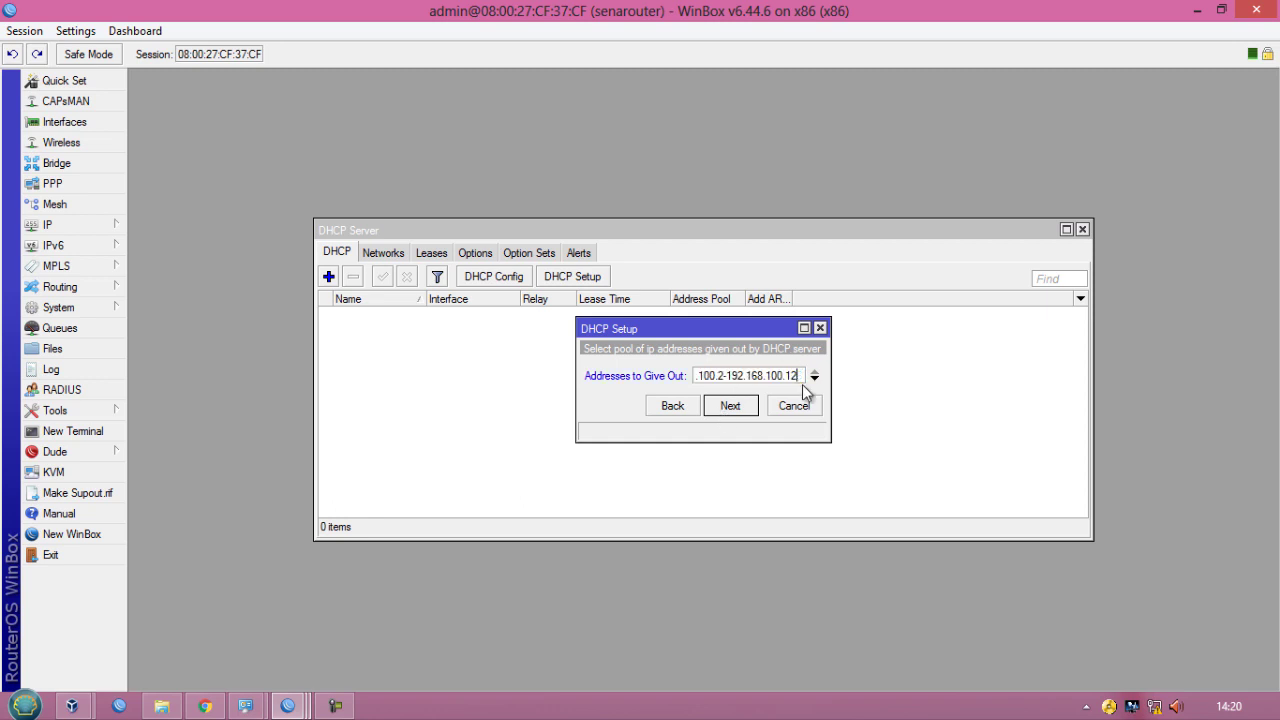
pyautogui.write('100')
pyautogui.click(731, 410)
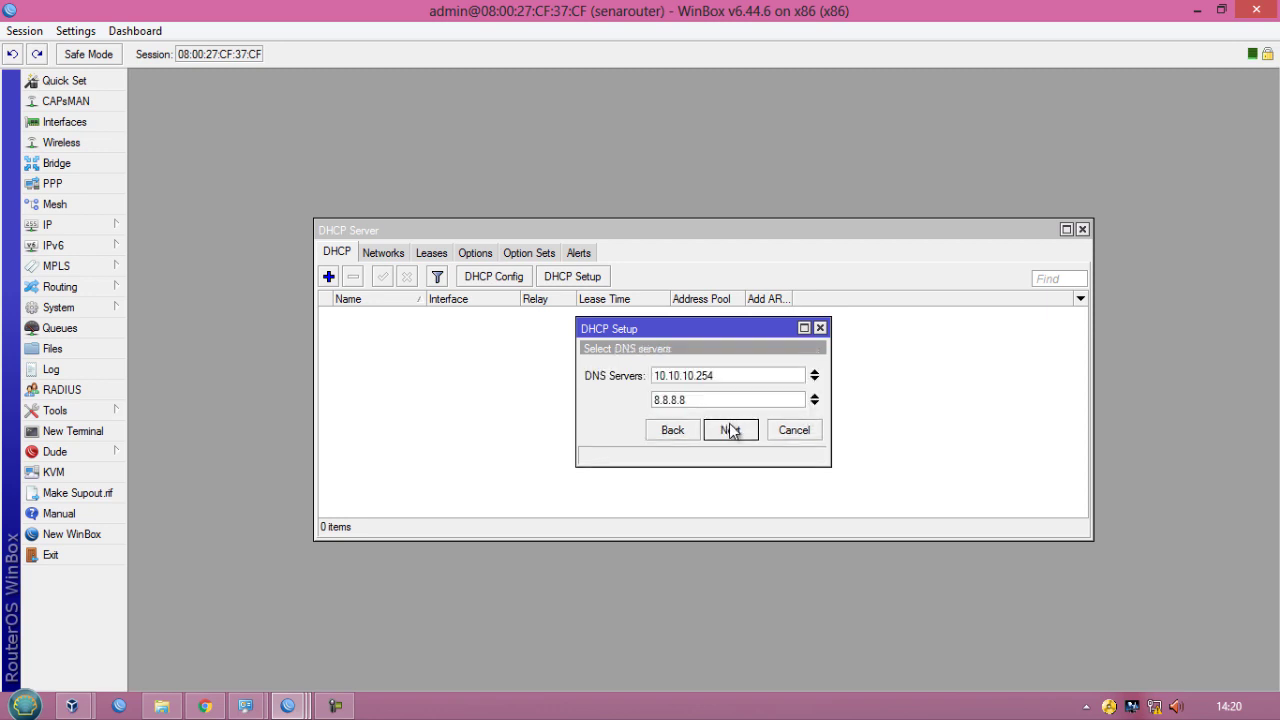
# - Keep the DNS servers 10.10.10.254 and 8.8.8.8, set the lease time to 06:00:00, and complete the DHCP setup
pyautogui.click(731, 430)
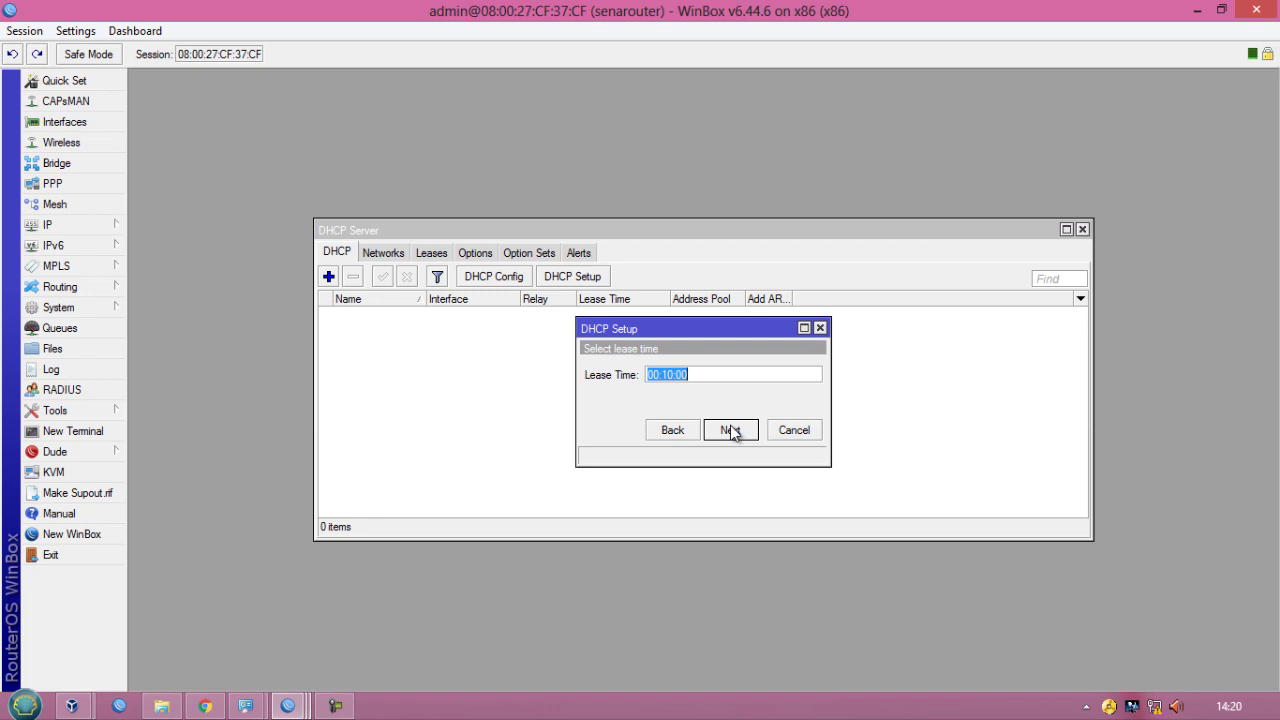
pyautogui.click(668, 376)
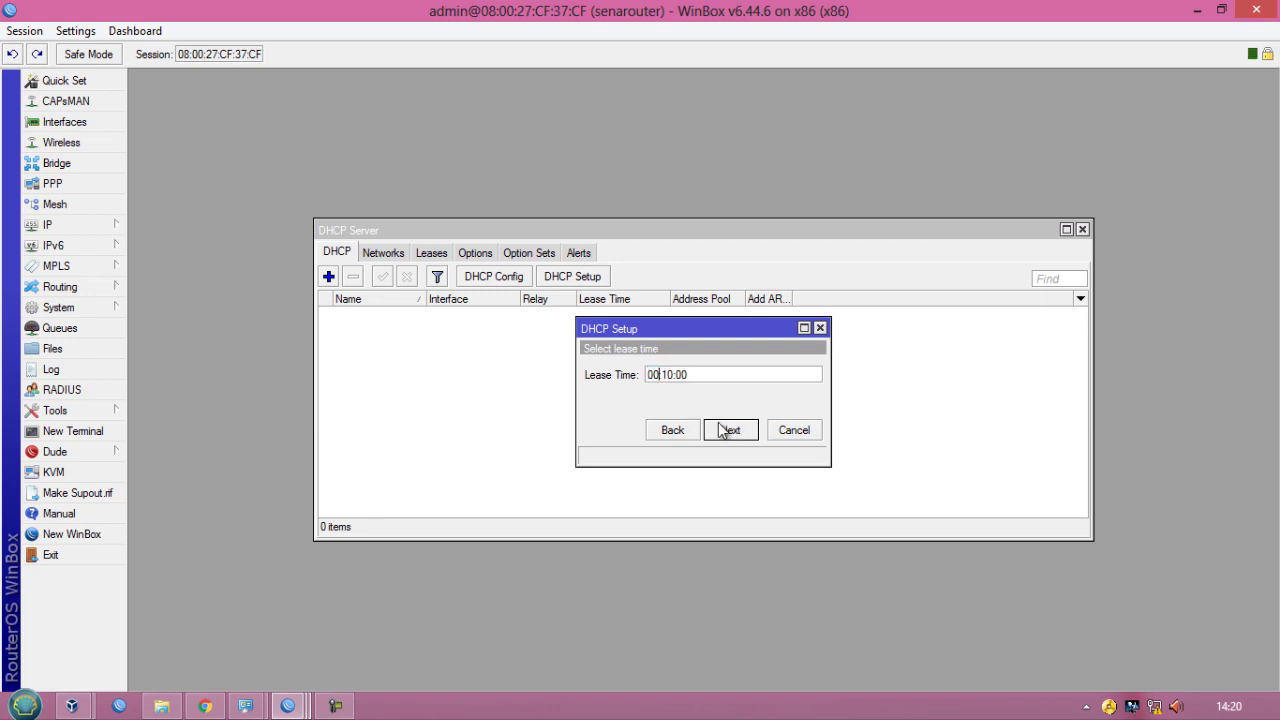
pyautogui.press('BackSpace')
pyautogui.write('6')
pyautogui.press('Right')
pyautogui.press('Delete')
pyautogui.write('0')
pyautogui.click(728, 431)
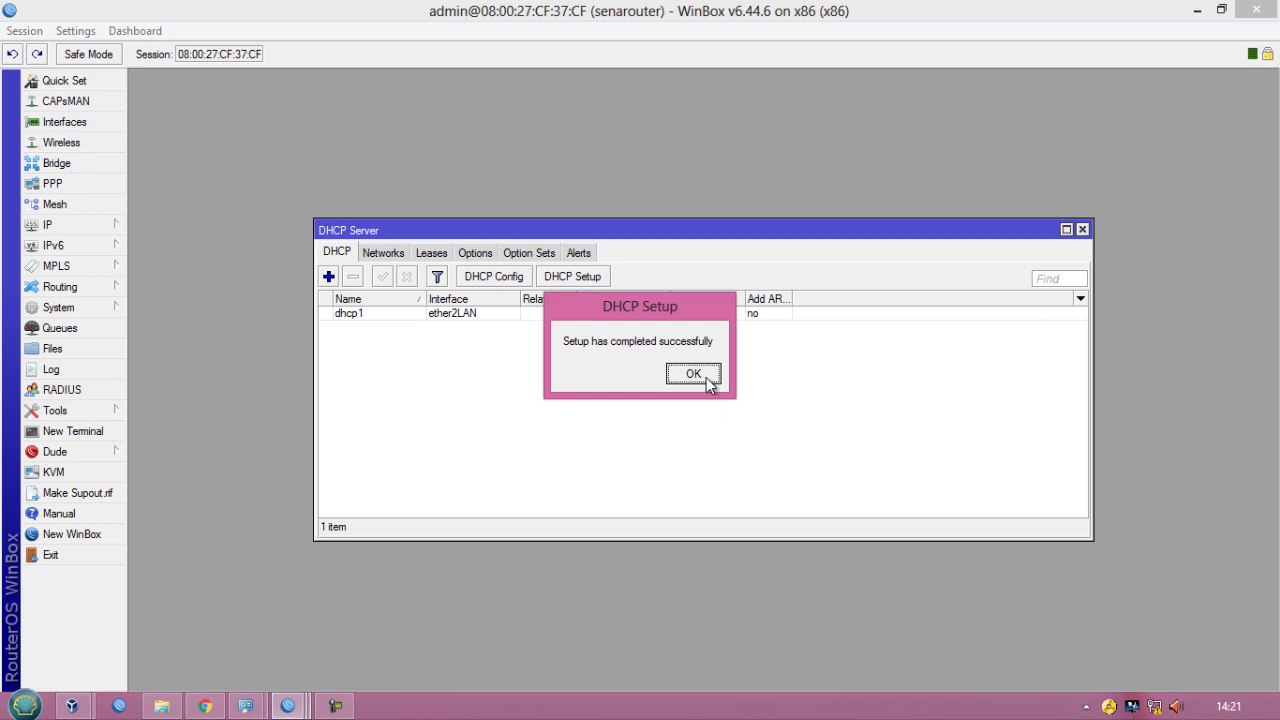
pyautogui.click(693, 374)
# - Move the DHCP Server window aside and review its Leases and Networks tabs
pyautogui.click(558, 316)
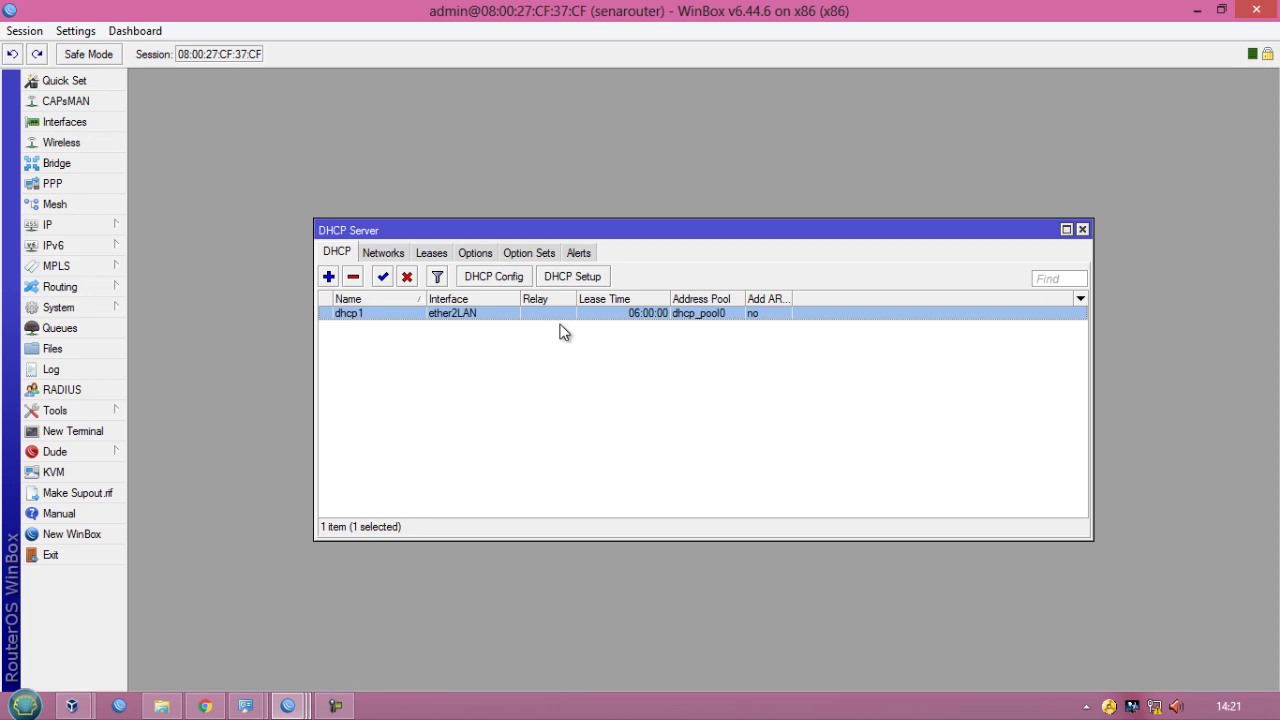
pyautogui.moveTo(566, 228); pyautogui.dragTo(378, 85)
pyautogui.click(437, 281)
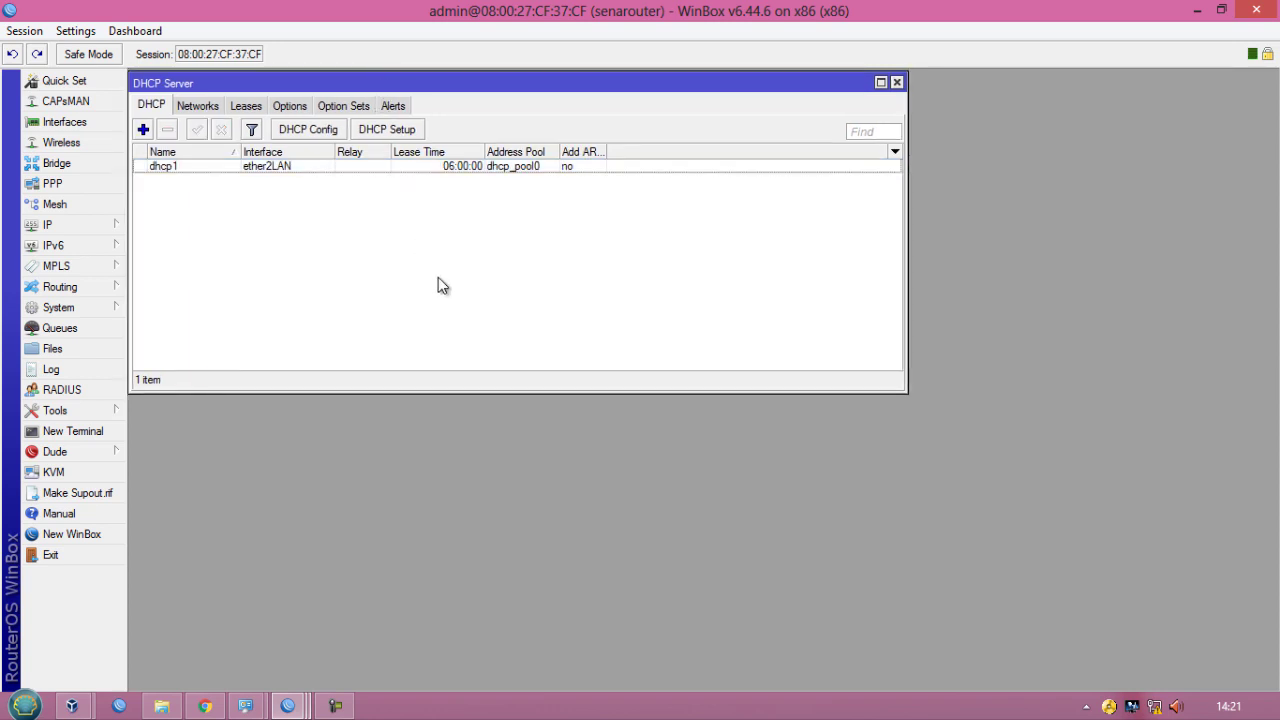
pyautogui.click(233, 107)
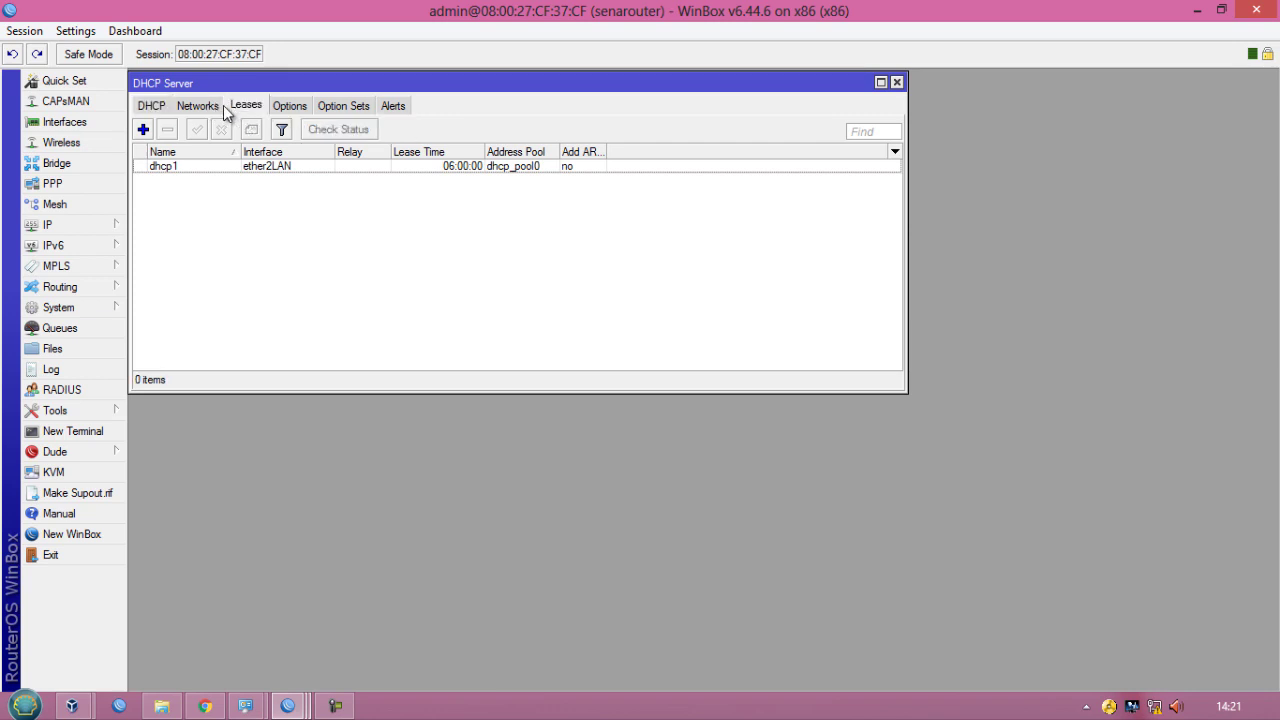
pyautogui.click(195, 107)
pyautogui.click(163, 108)
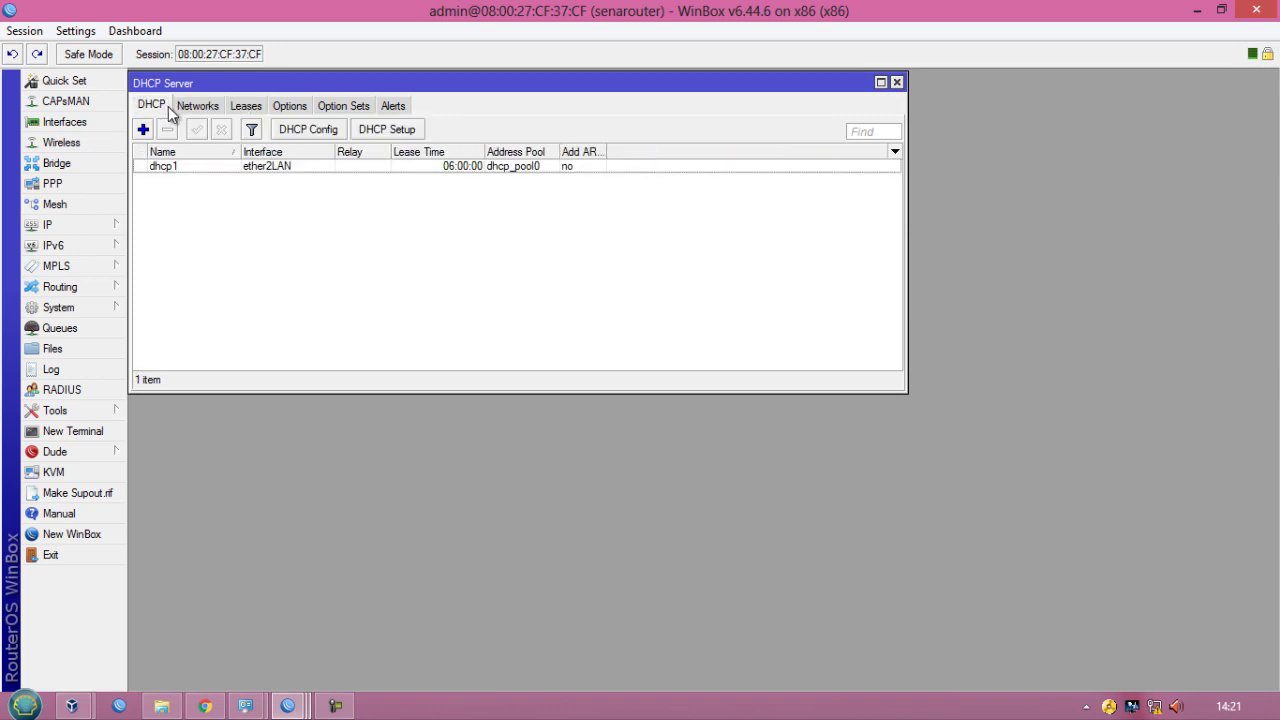
# - Open the Firewall NAT list and add a new NAT rule with chain srcnat
pyautogui.click(87, 225)
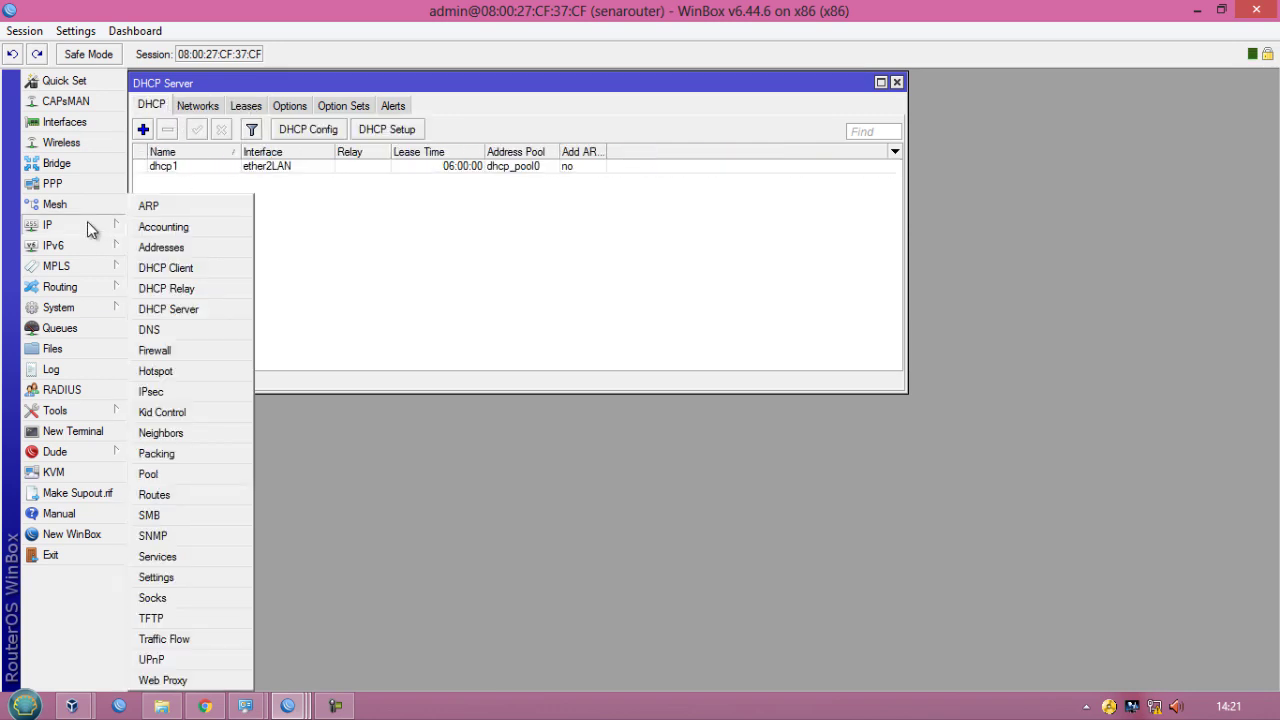
pyautogui.click(184, 357)
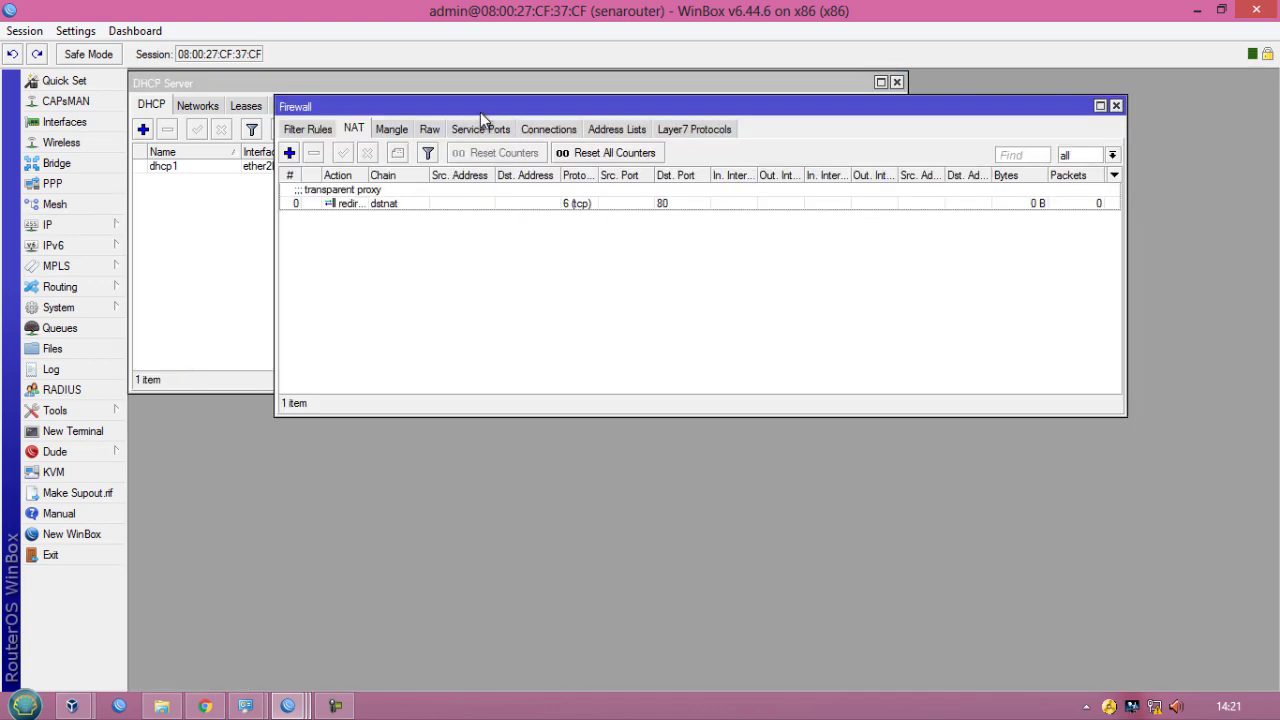
pyautogui.moveTo(475, 123); pyautogui.dragTo(339, 355)
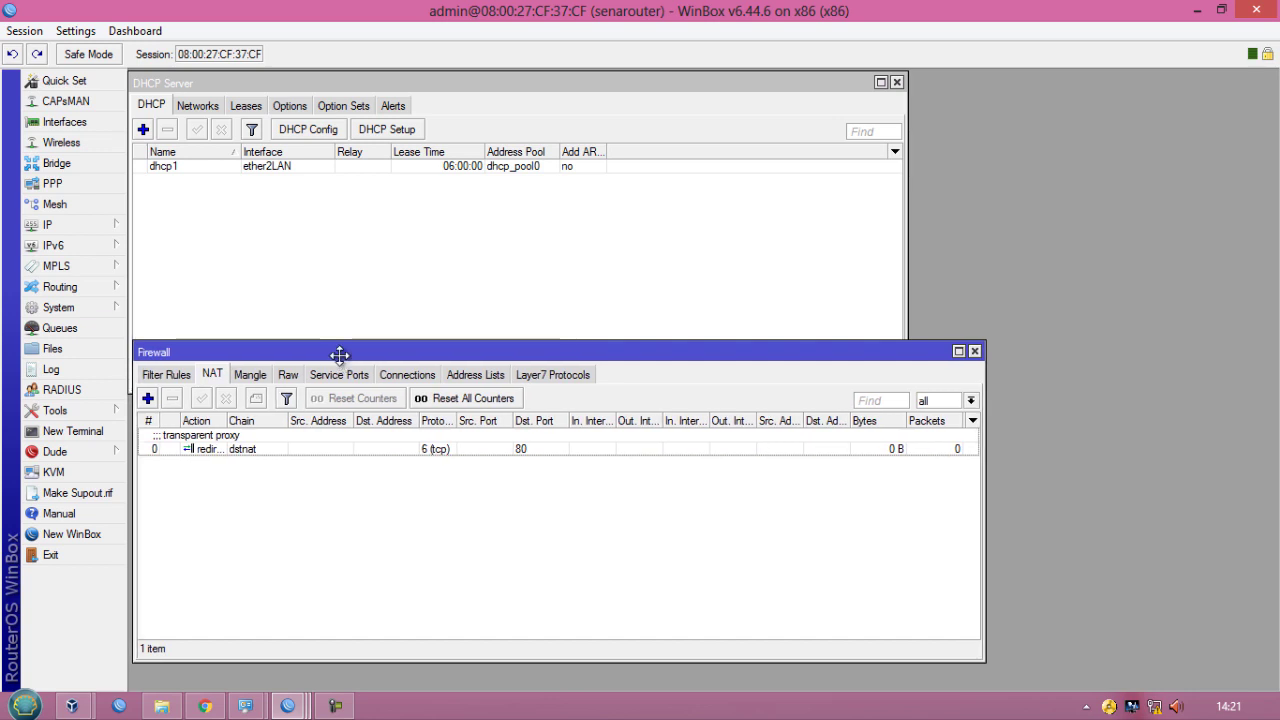
pyautogui.click(146, 398)
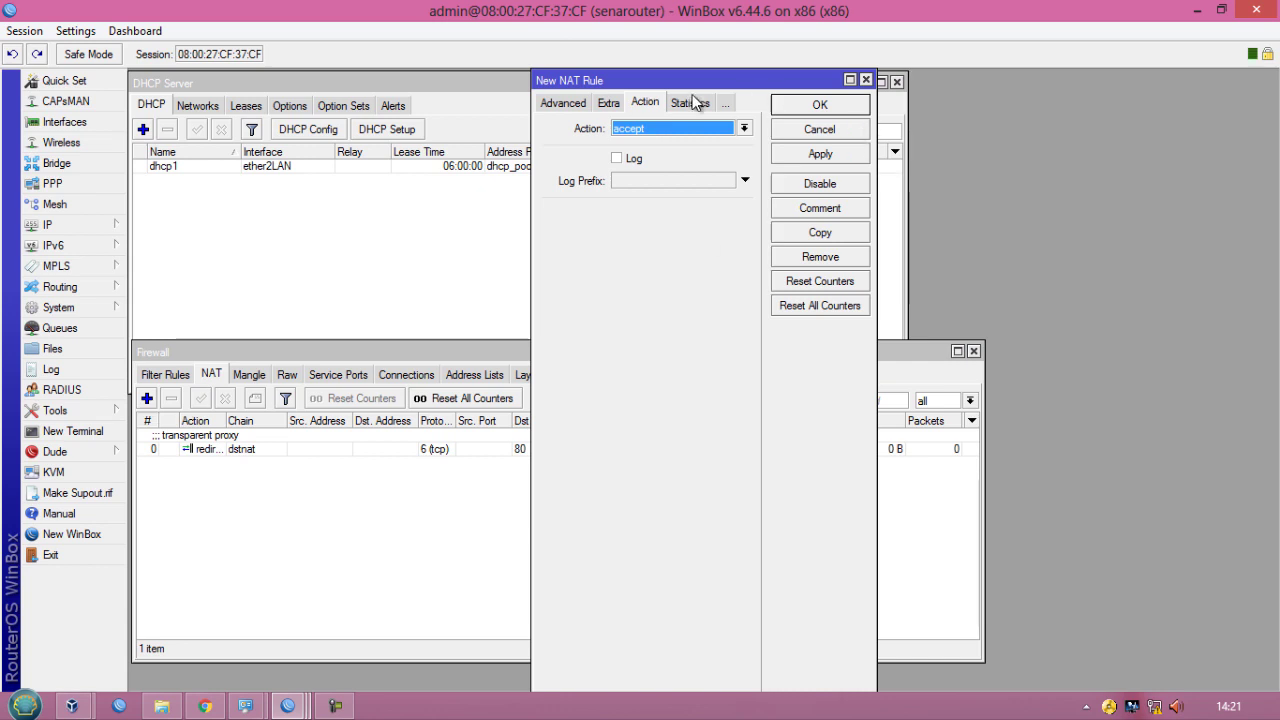
pyautogui.click(563, 103)
pyautogui.click(552, 102)
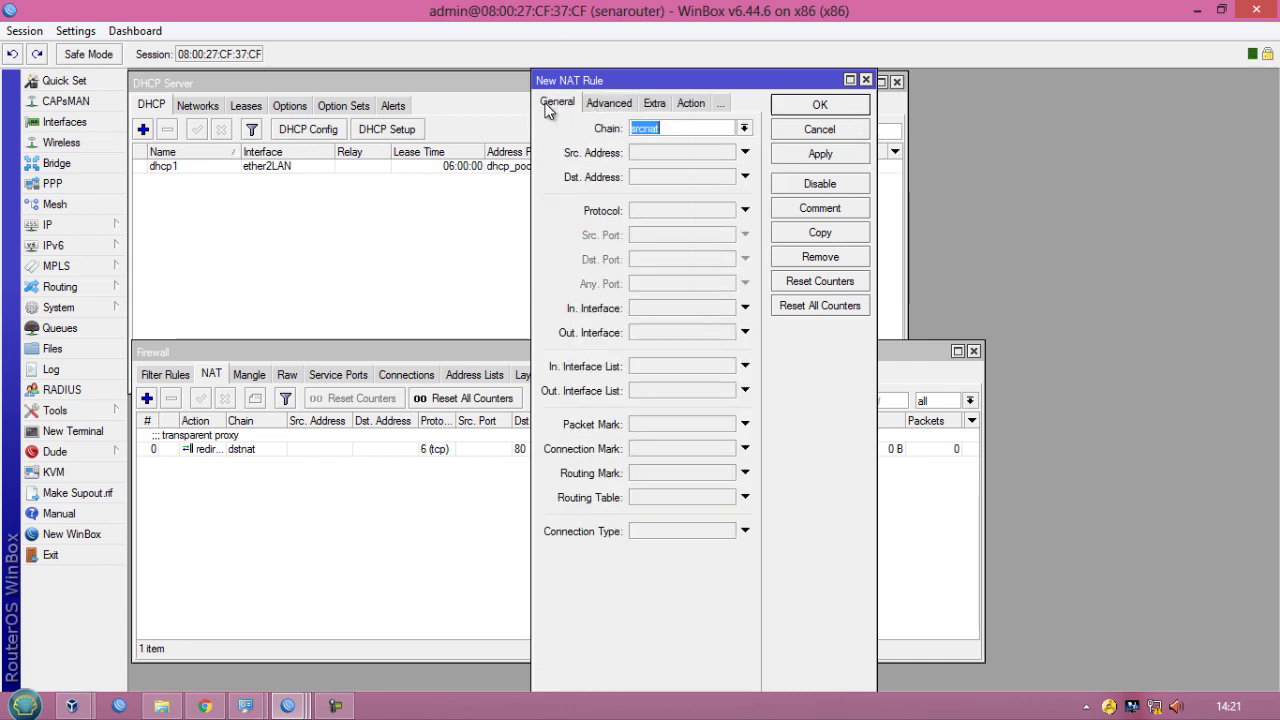
pyautogui.click(698, 130)
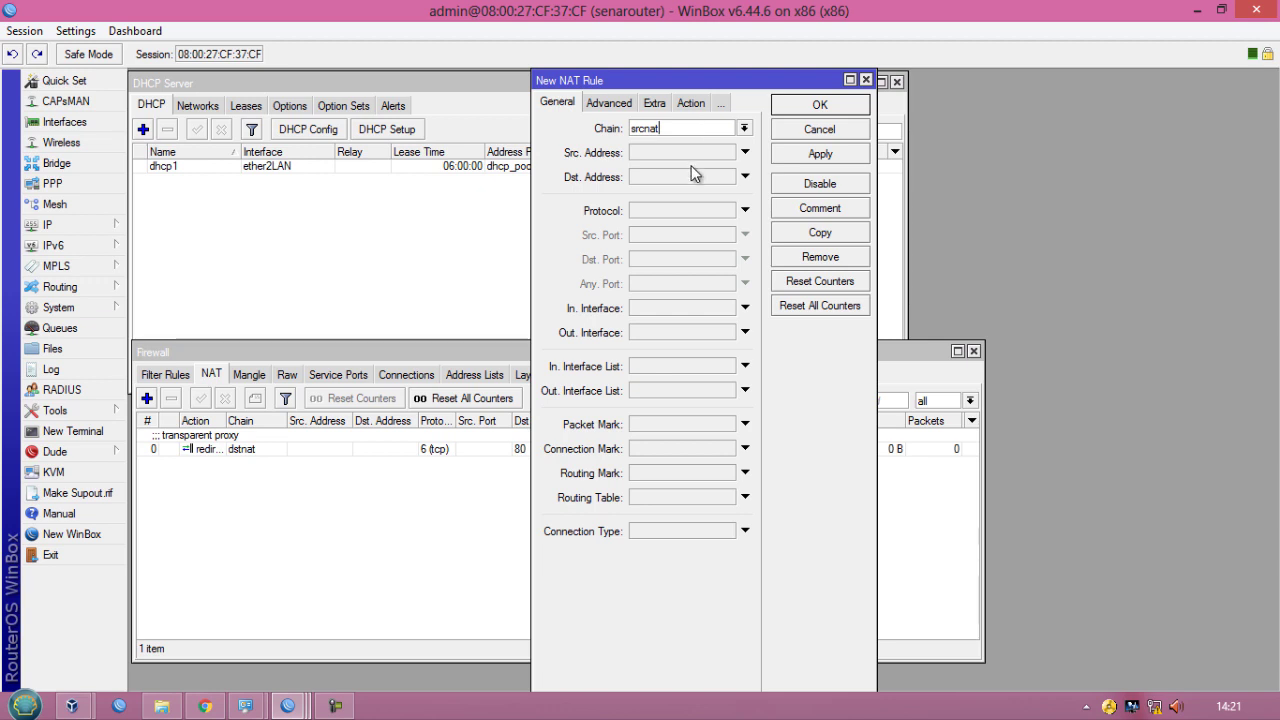
# - Set the rule's source address to 192.168.100.0/25 and its out interface to ether1ISP
pyautogui.click(686, 153)
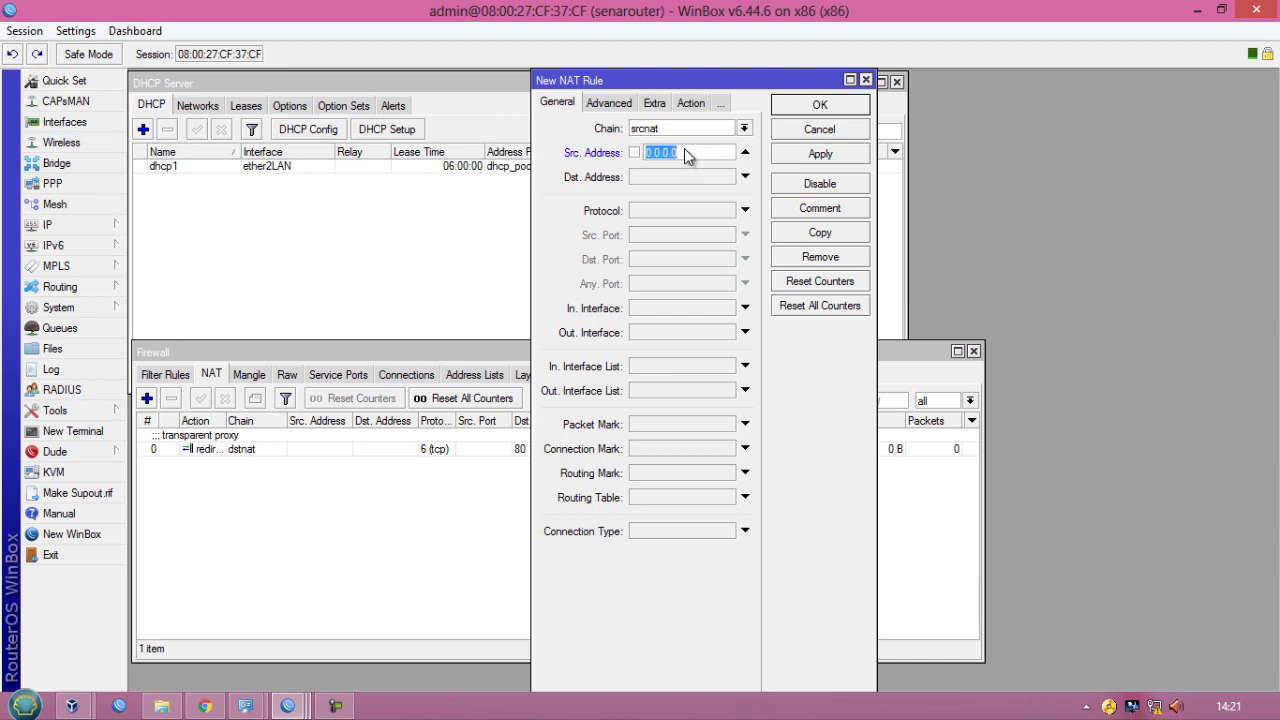
pyautogui.write('192.168')
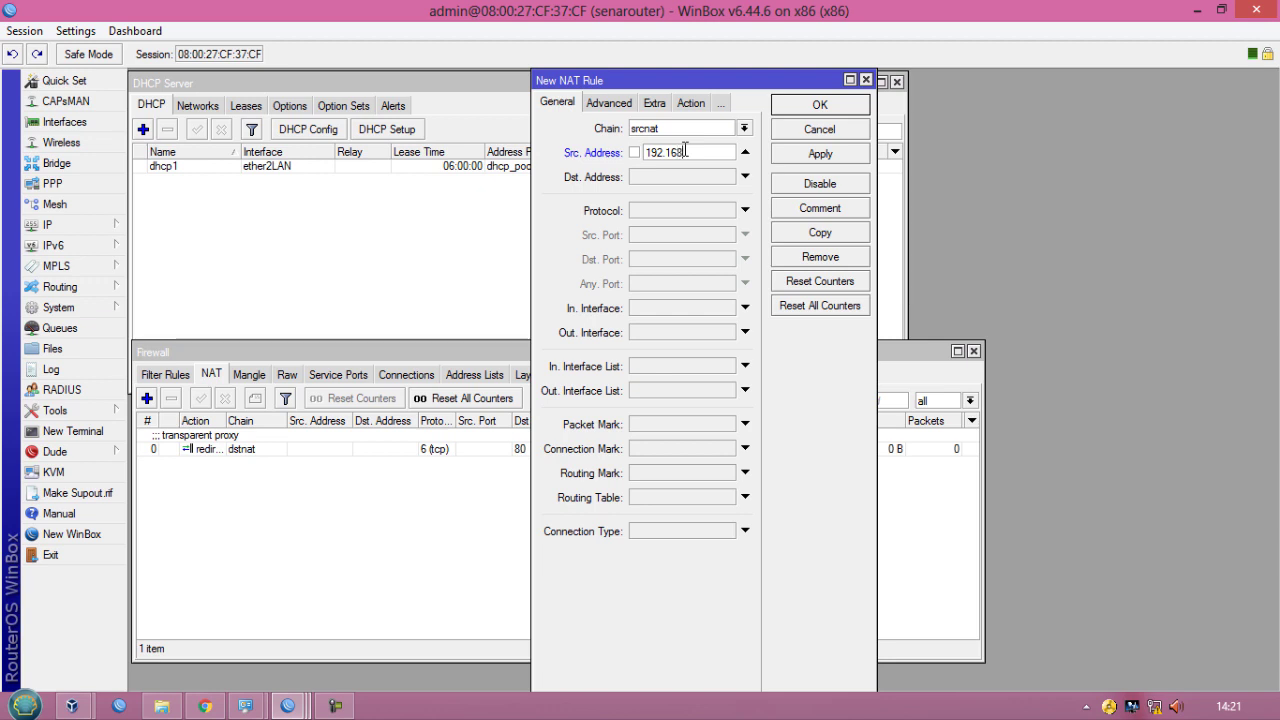
pyautogui.write('.100.0/25')
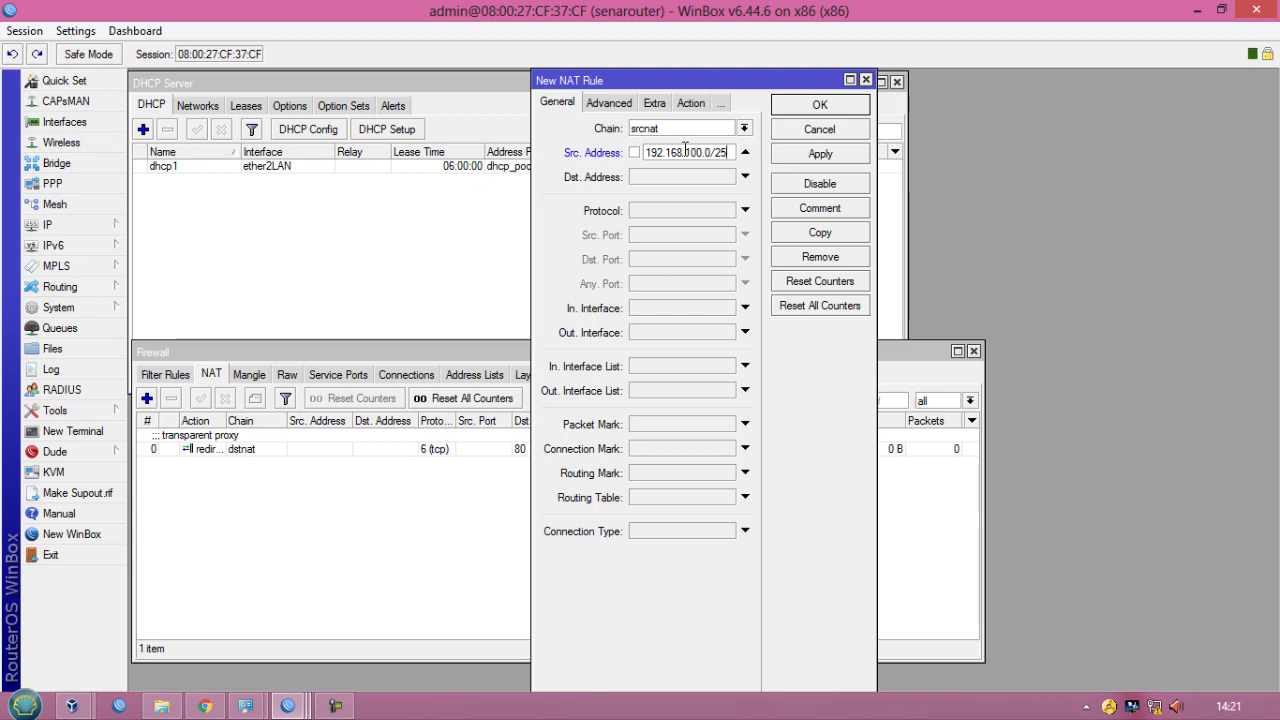
pyautogui.click(651, 333)
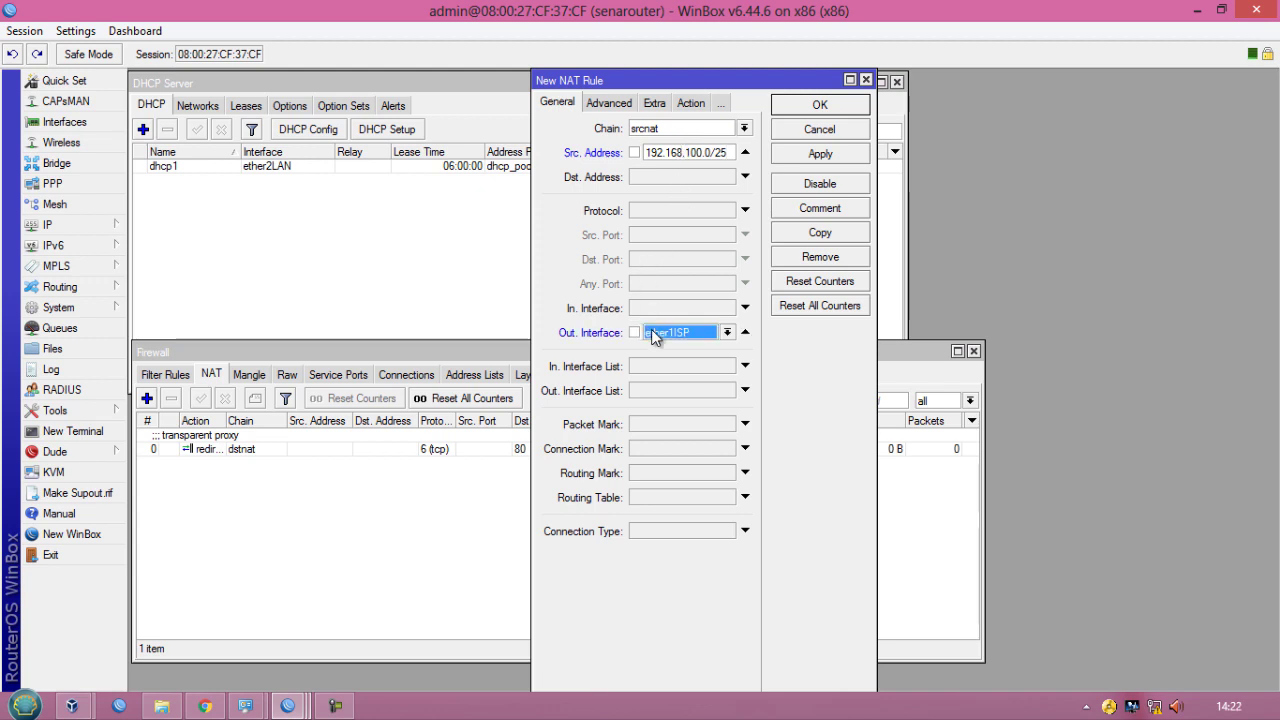
pyautogui.click(727, 332)
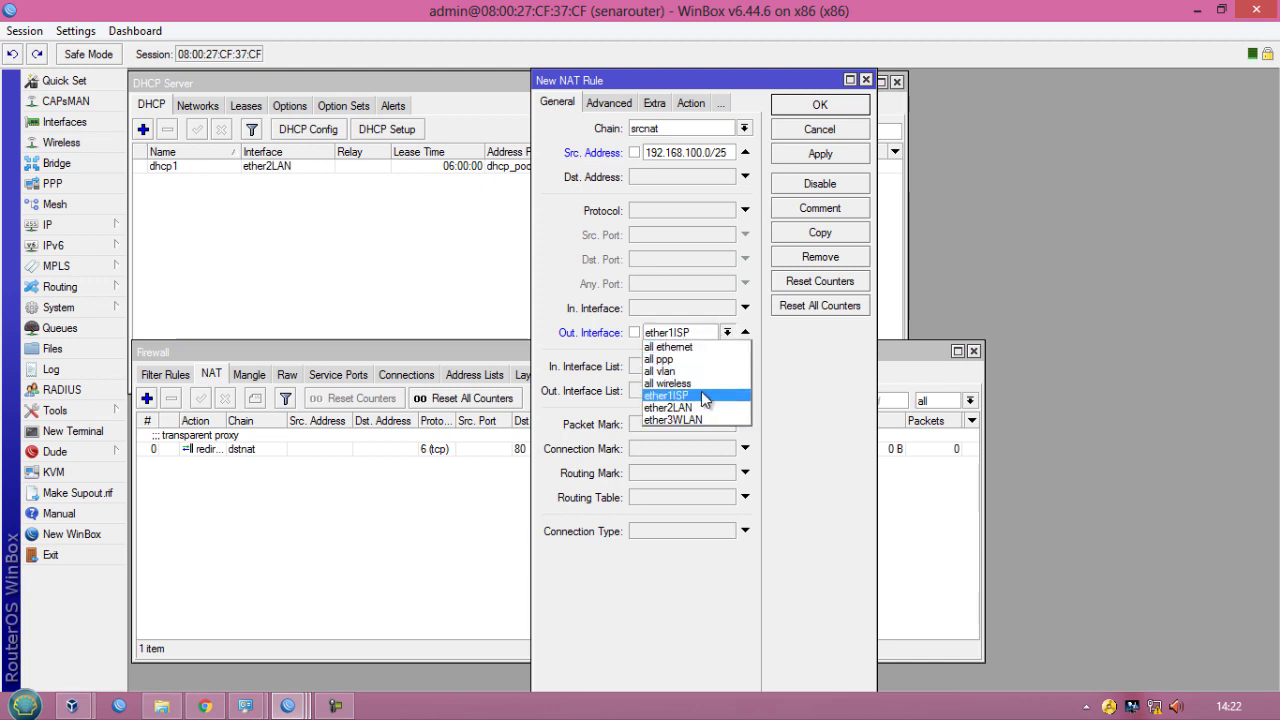
pyautogui.click(701, 395)
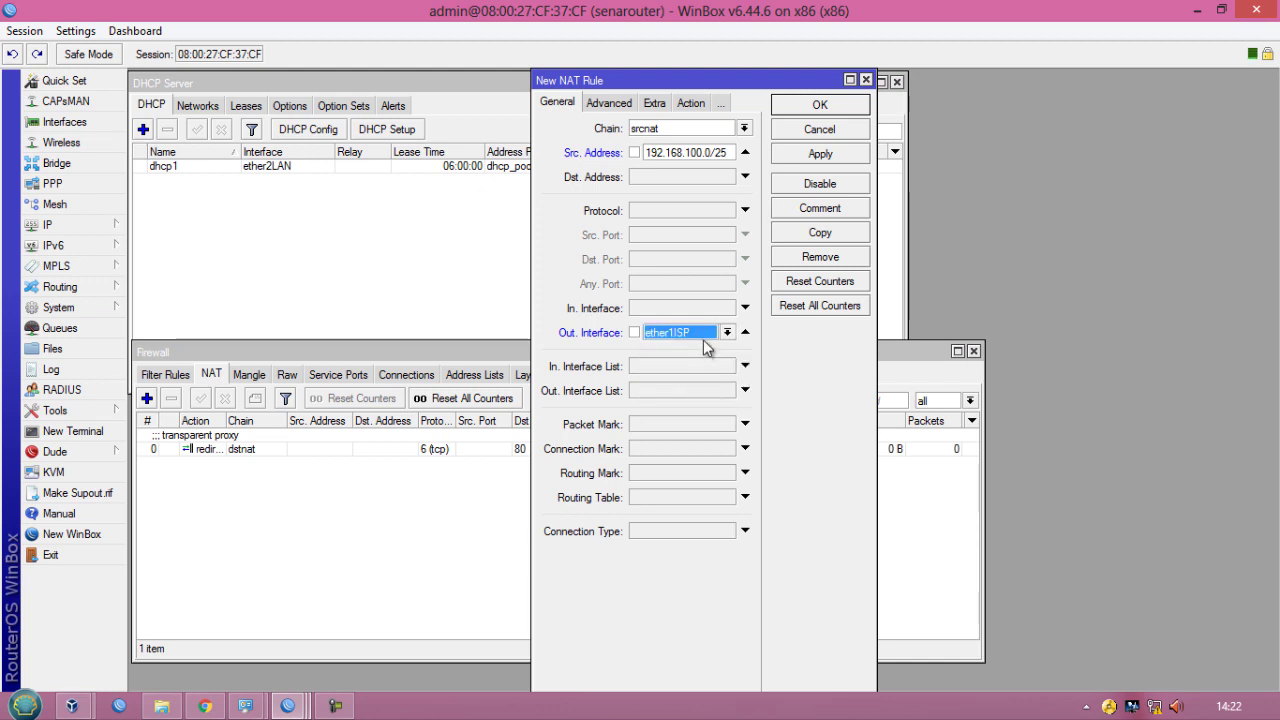
# - Set the rule's action to masquerade, then apply and close the rule
pyautogui.click(696, 104)
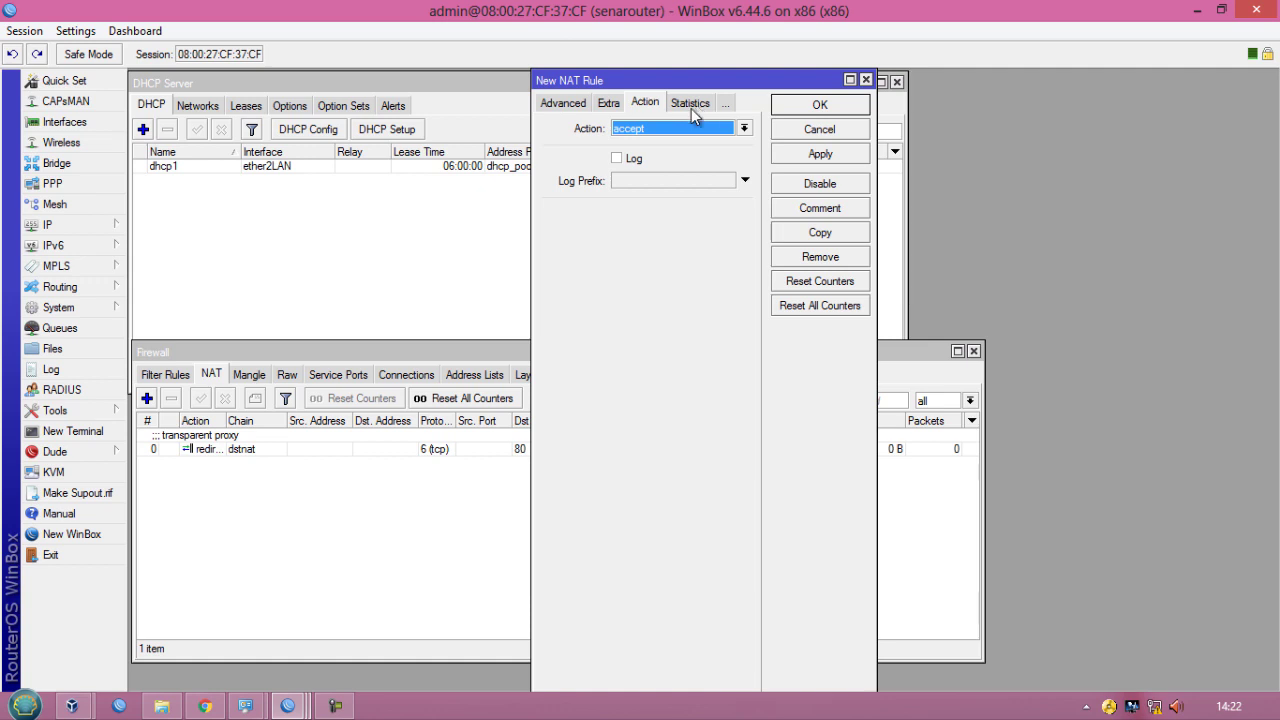
pyautogui.click(667, 128)
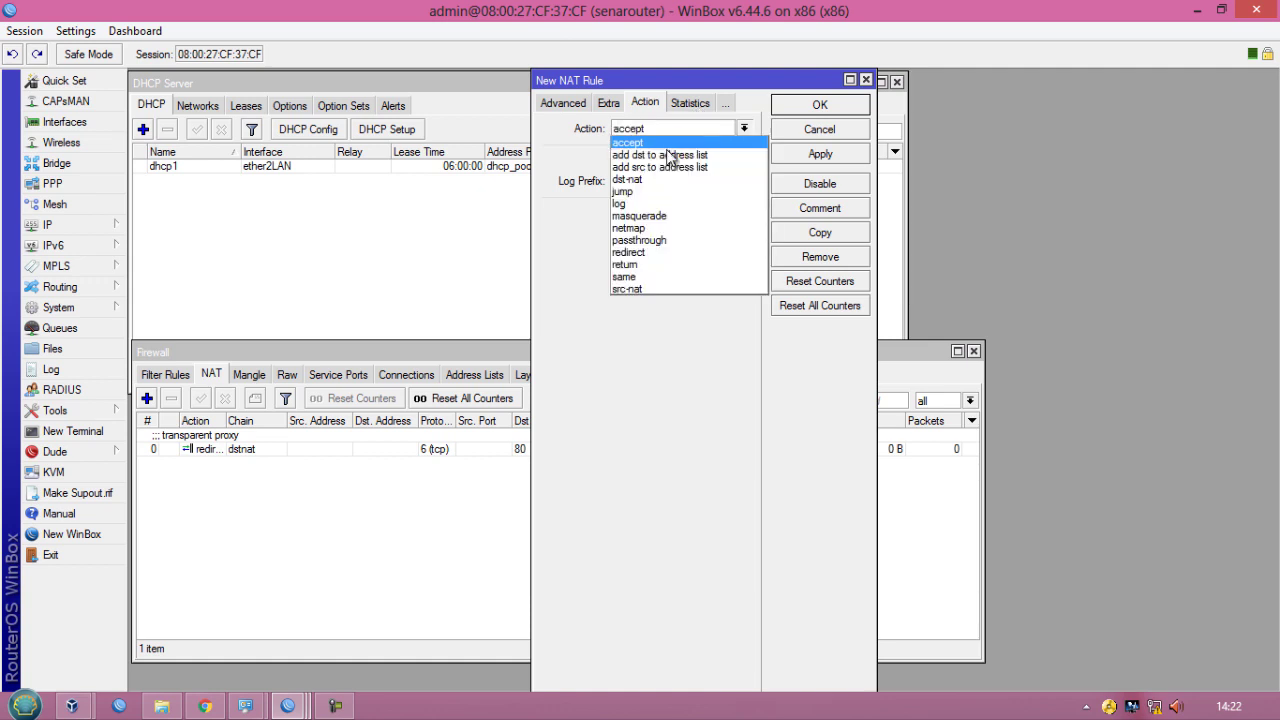
pyautogui.click(668, 216)
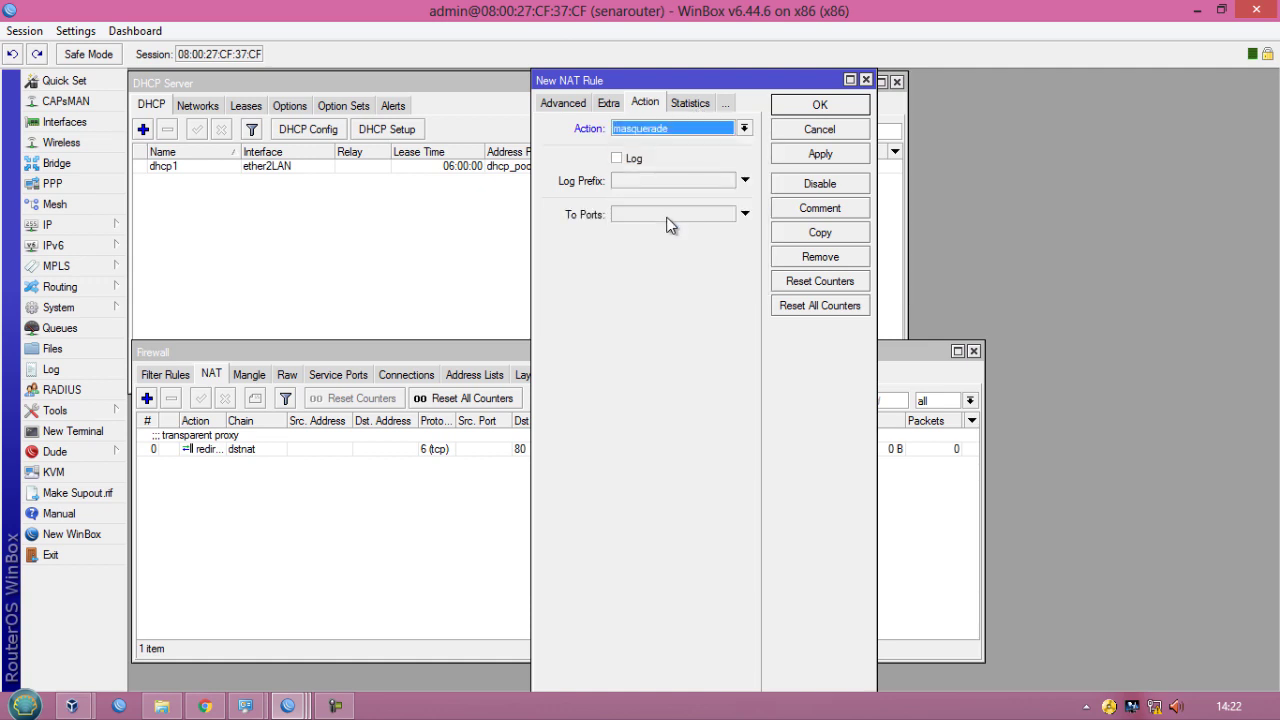
pyautogui.click(799, 158)
pyautogui.click(805, 110)
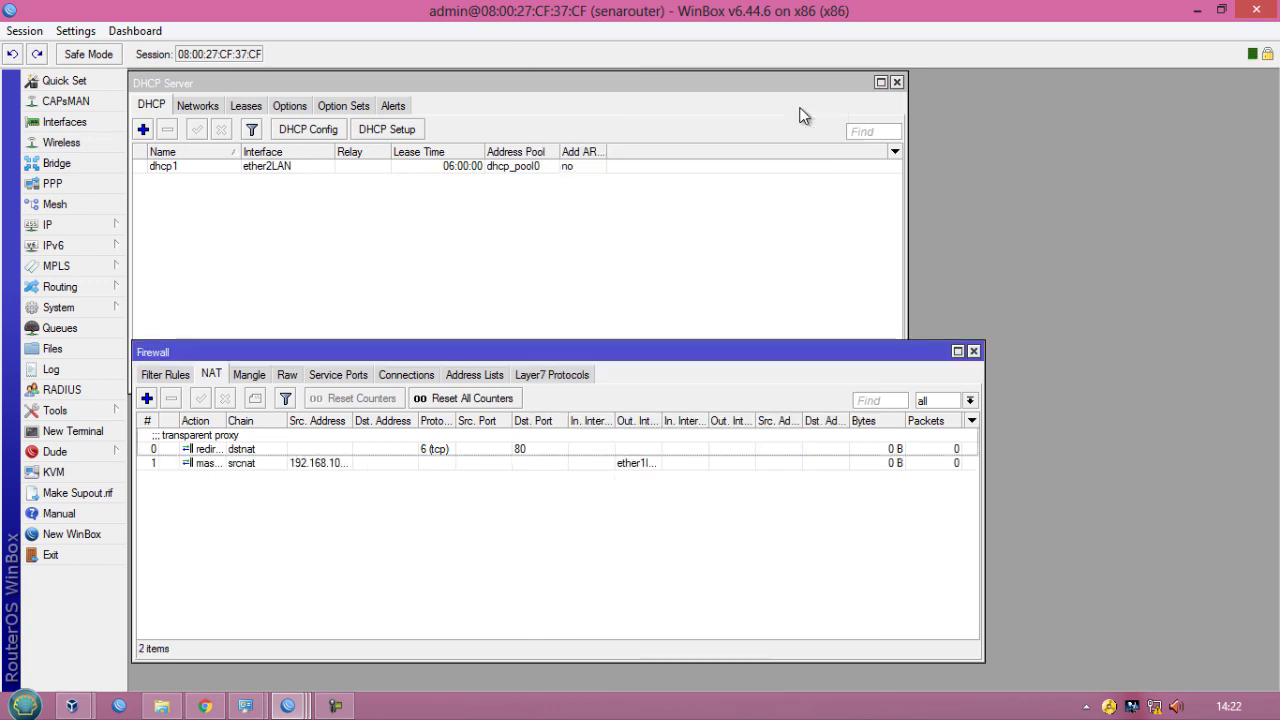
# - Comment the masquerade rule as "Internet Gateway-NAT jaringan LAN"
pyautogui.click(250, 463)
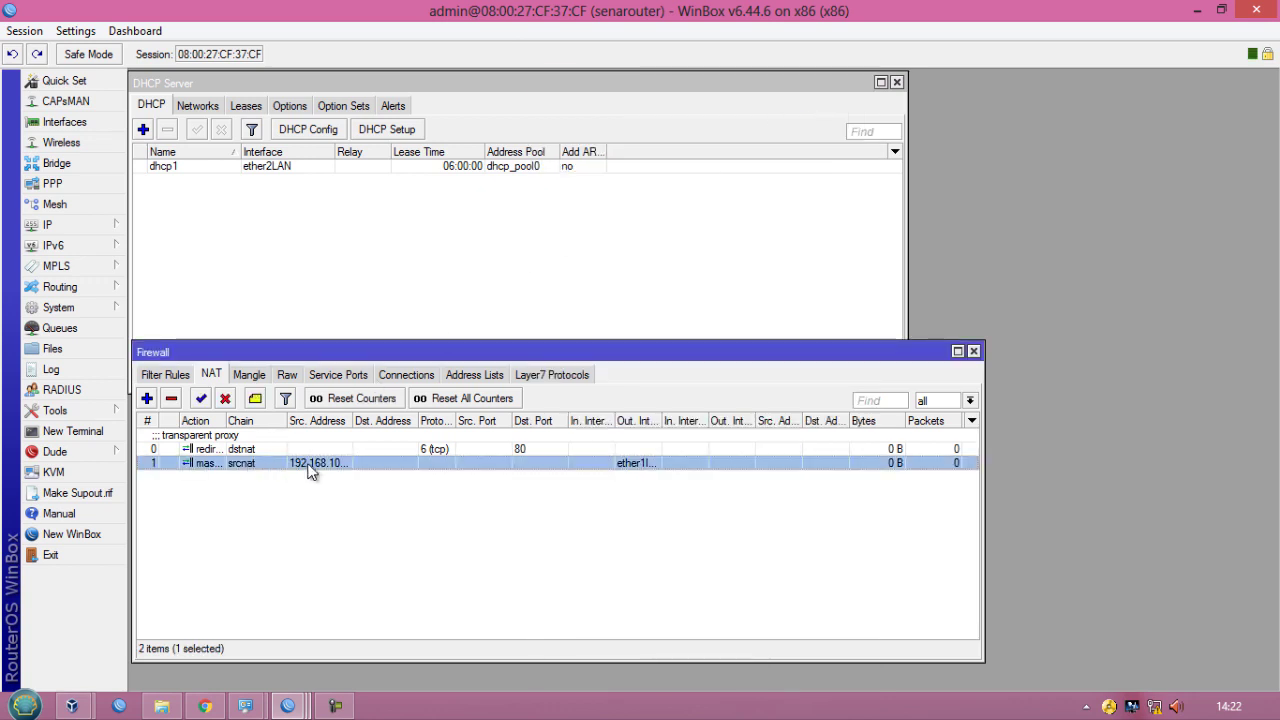
pyautogui.click(255, 399)
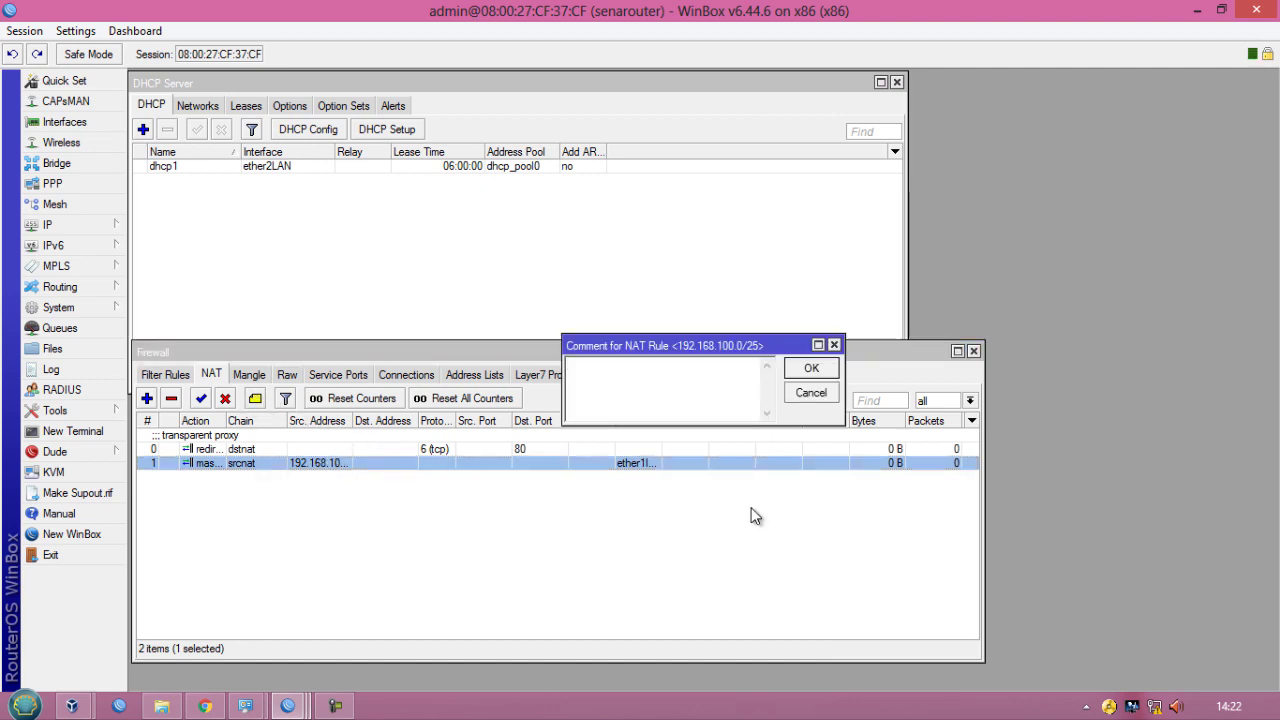
pyautogui.write('Internet')
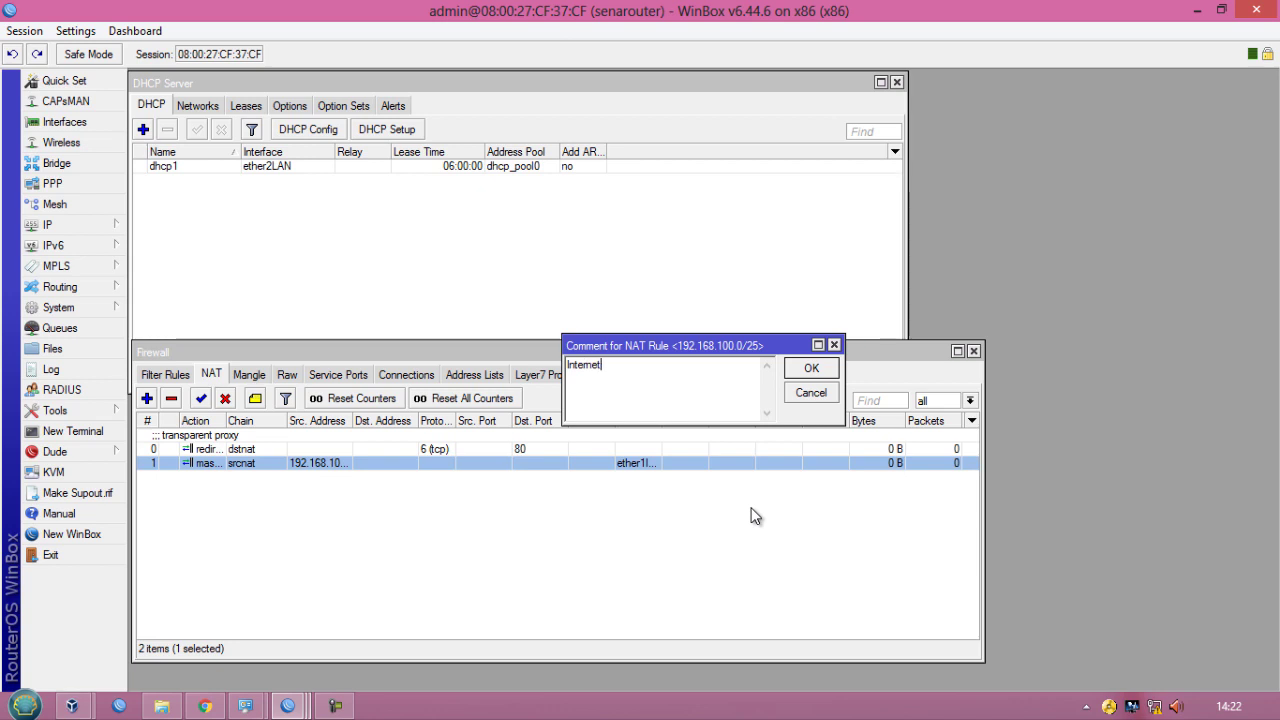
pyautogui.write(' Gateway-NAT jaringan LAN')
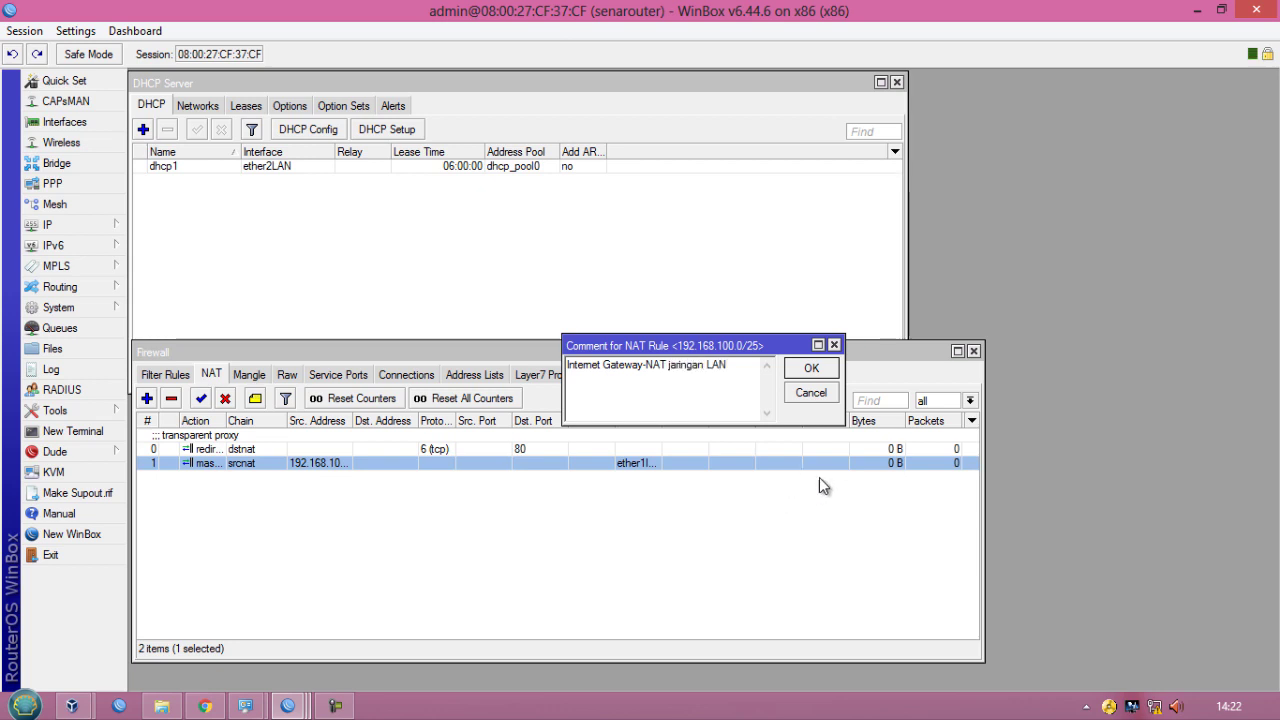
pyautogui.click(811, 368)
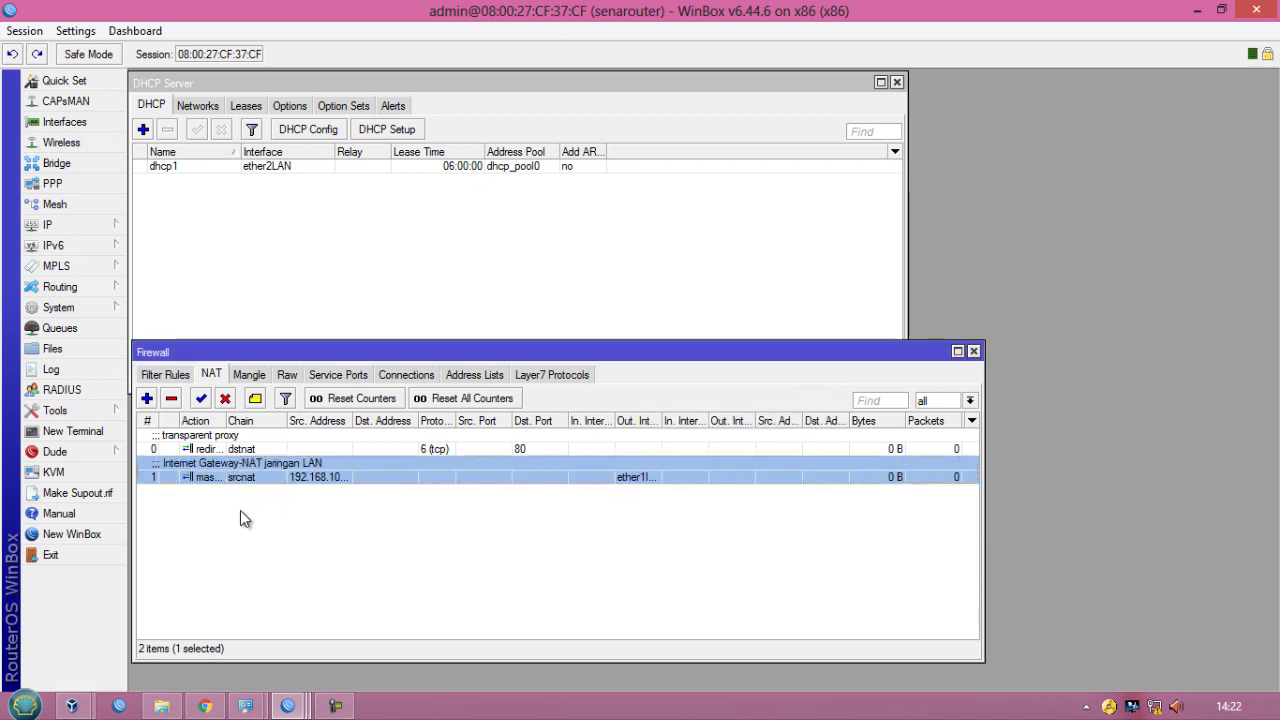
pyautogui.click(240, 508)
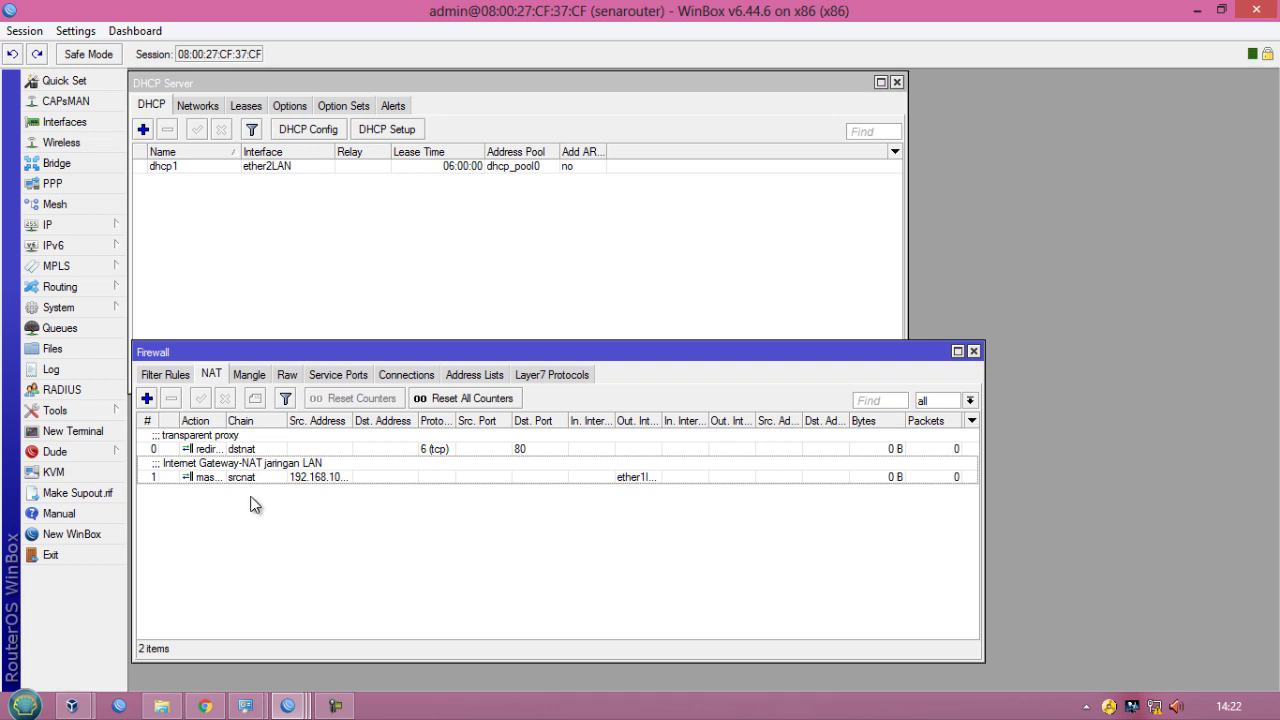
# - Switch to Windows network settings and open the VirtualBox Host-Only Network adapter's properties
pyautogui.click(1155, 705)
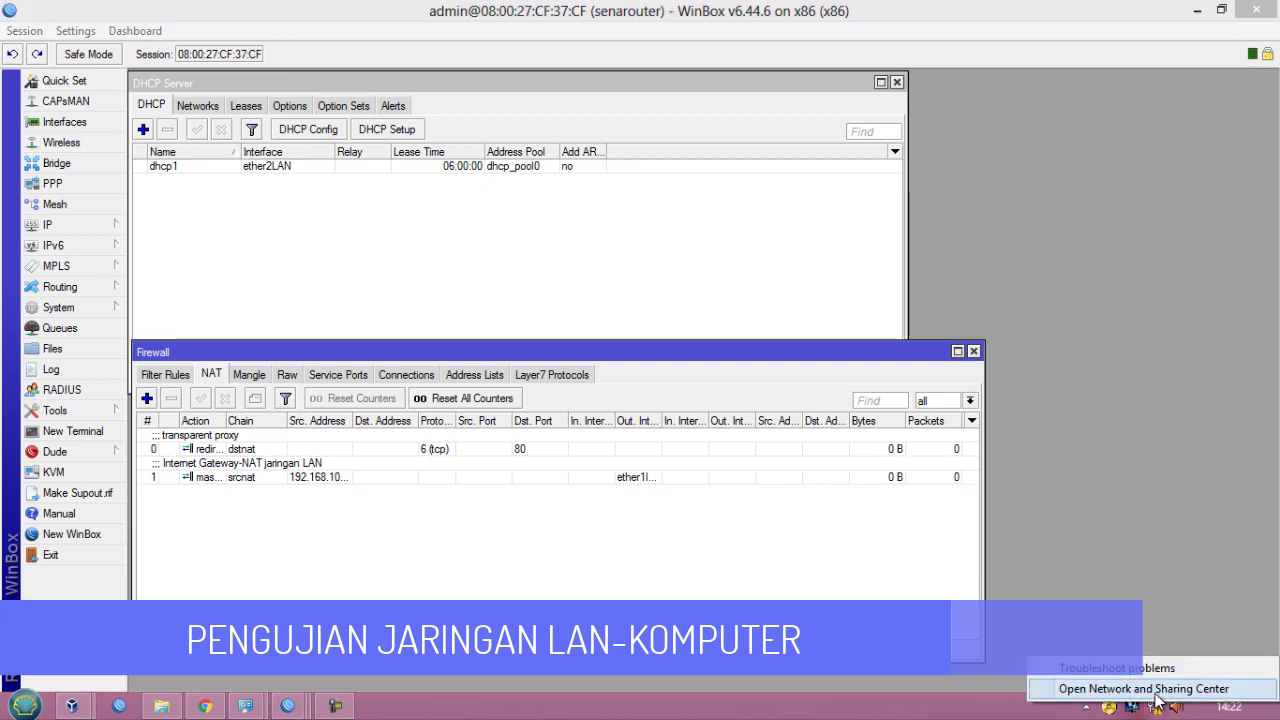
pyautogui.click(1156, 694)
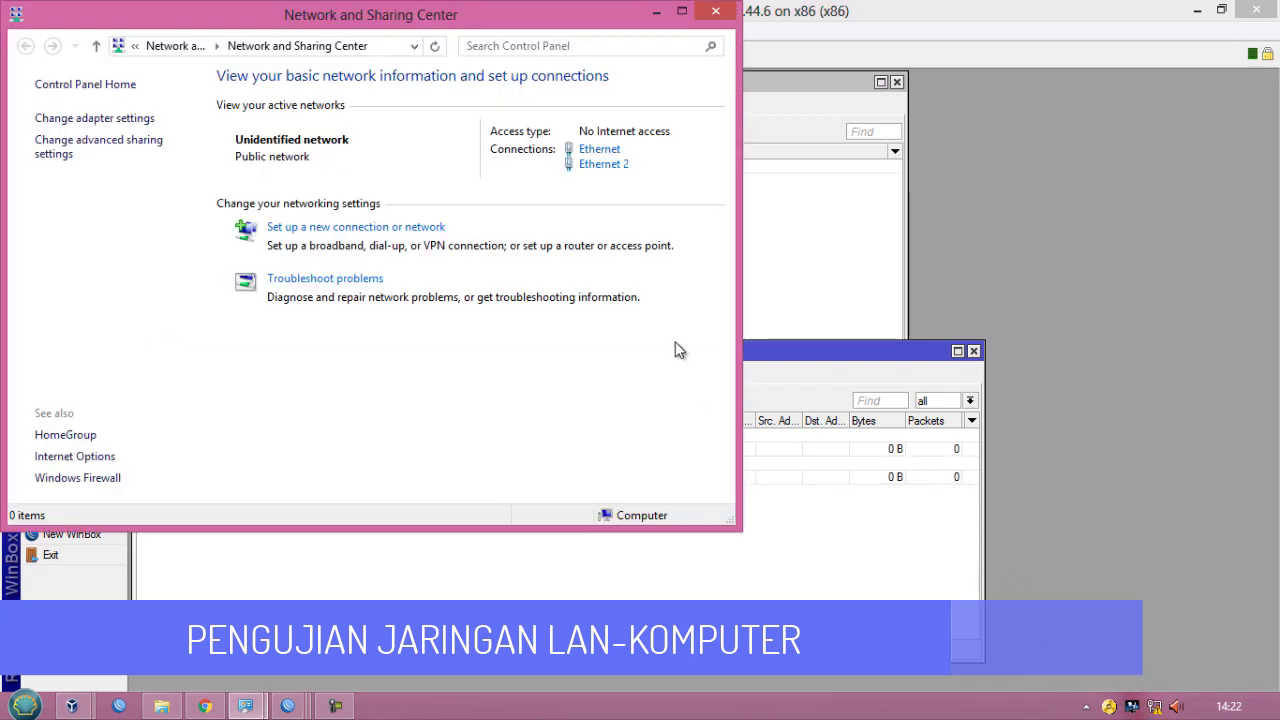
pyautogui.click(681, 11)
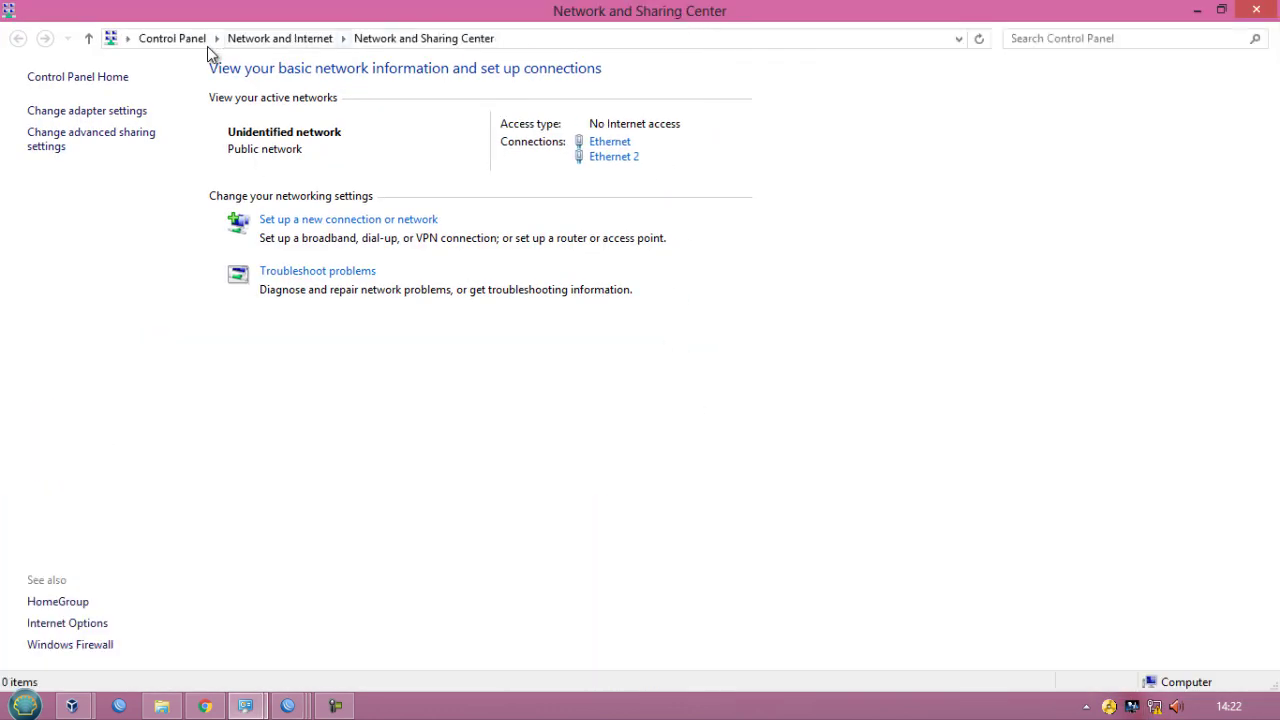
pyautogui.click(102, 112)
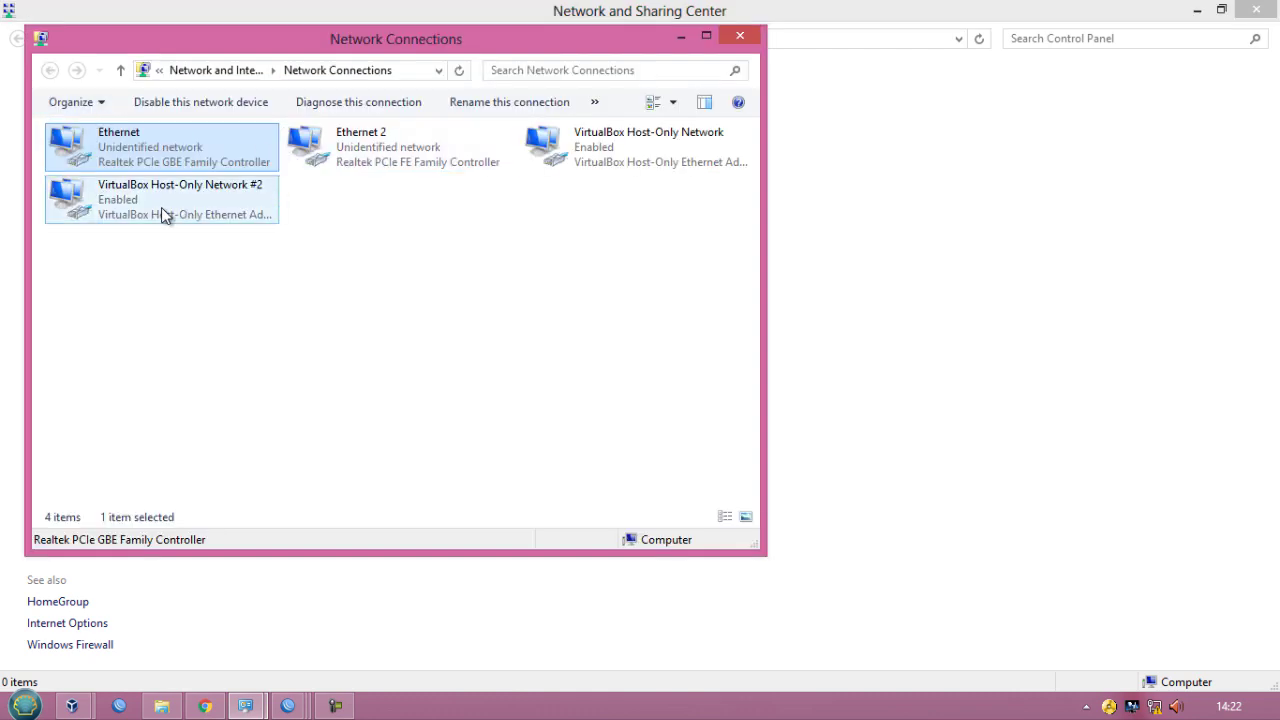
pyautogui.click(607, 152)
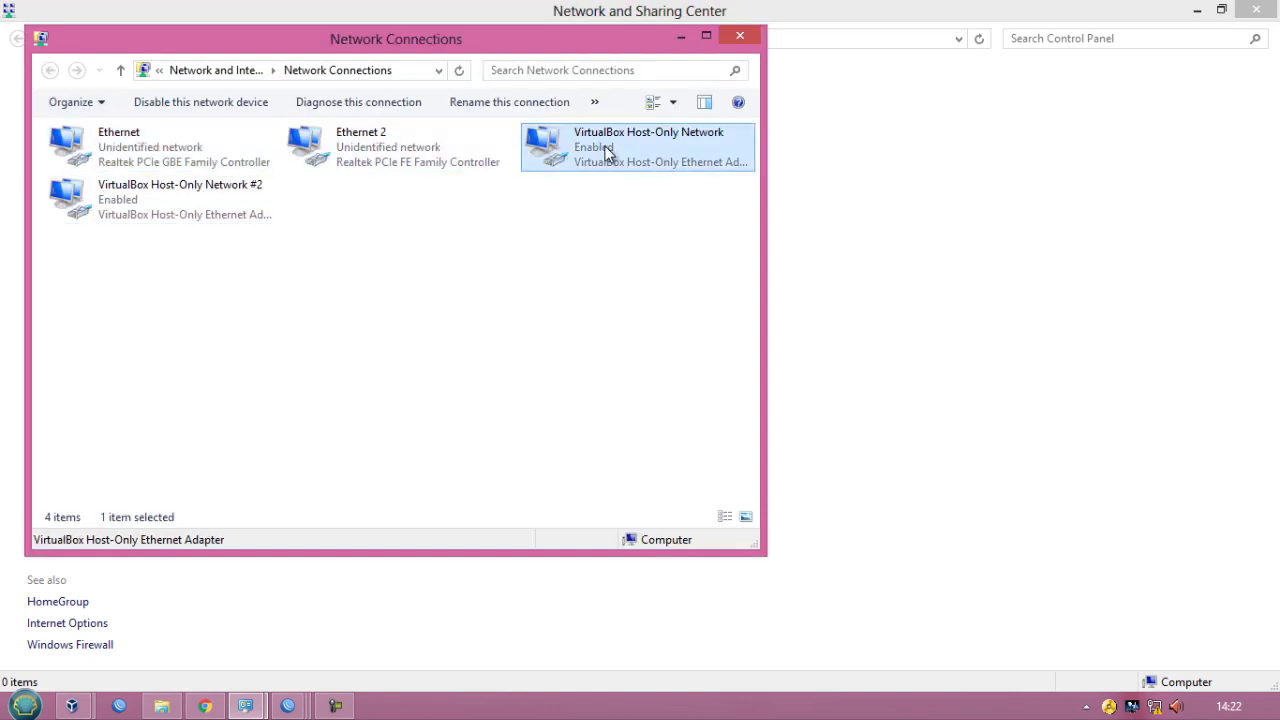
pyautogui.rightClick(607, 152)
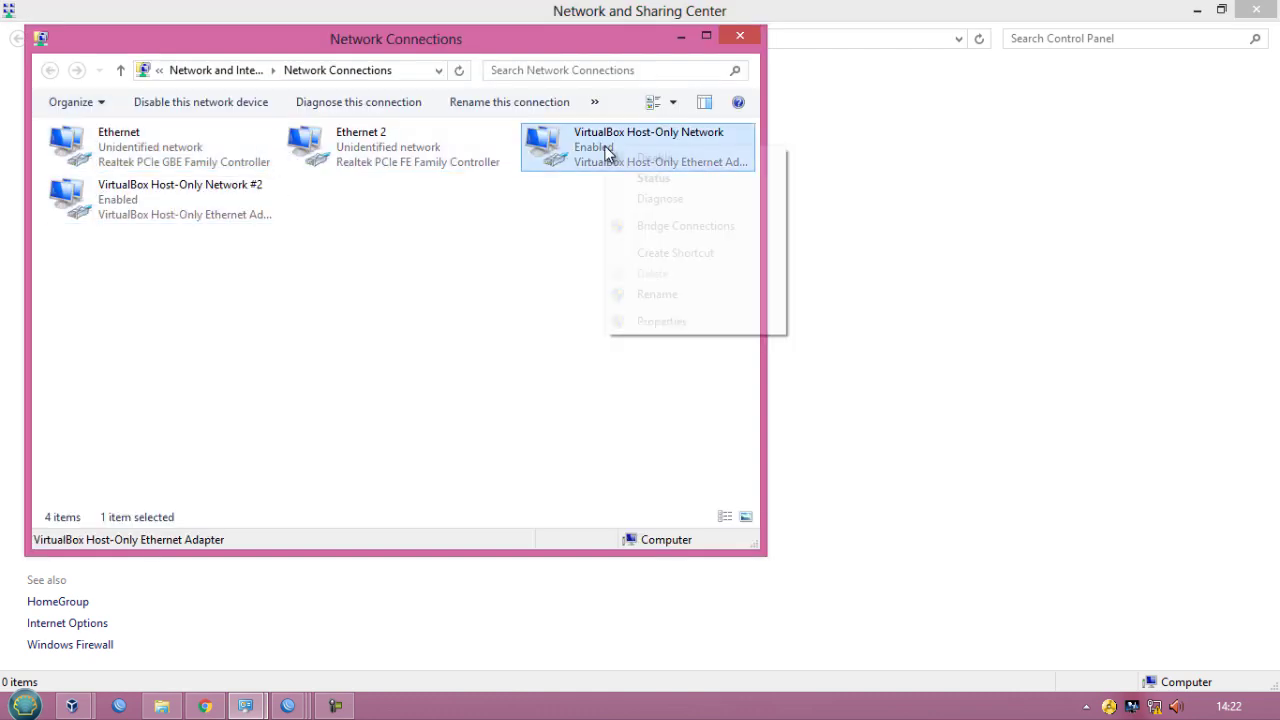
pyautogui.click(616, 318)
pyautogui.scroll(-1, 205, 363)
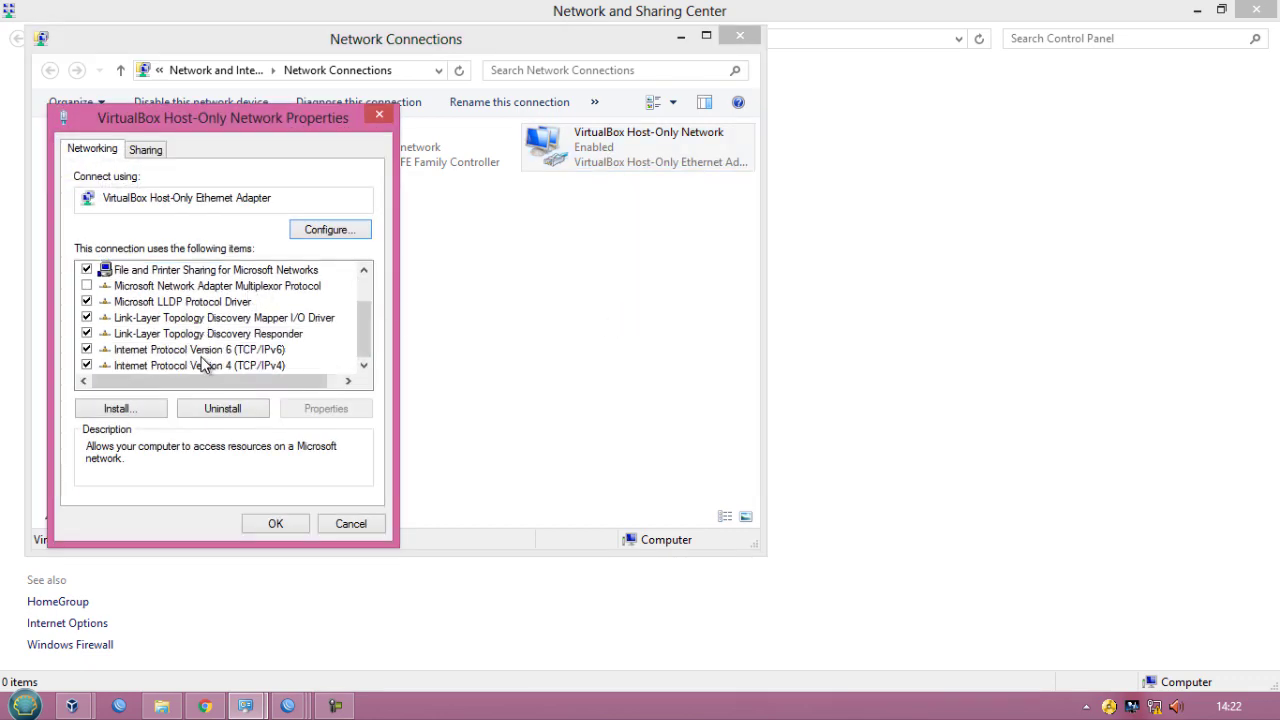
# - Set the host-only adapter's IPv4 to obtain both the IP address and DNS server automatically, and confirm
pyautogui.click(203, 366)
pyautogui.doubleClick(203, 366)
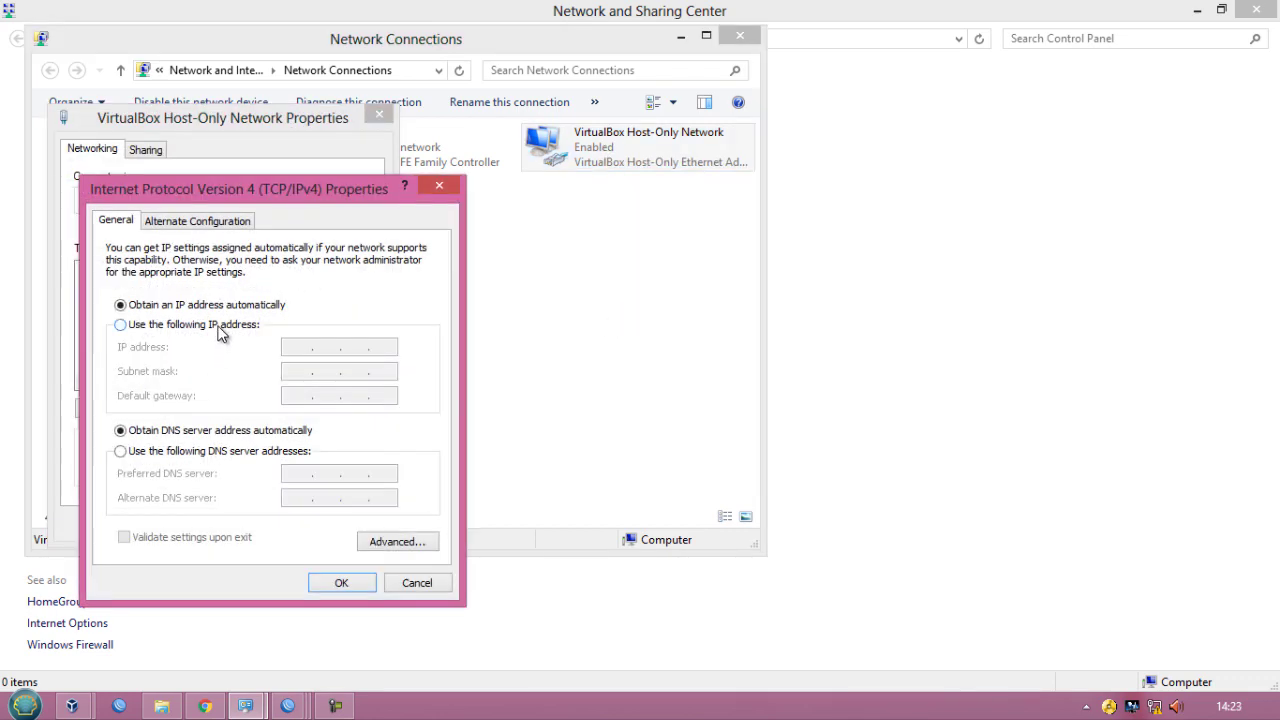
pyautogui.click(220, 328)
pyautogui.click(218, 305)
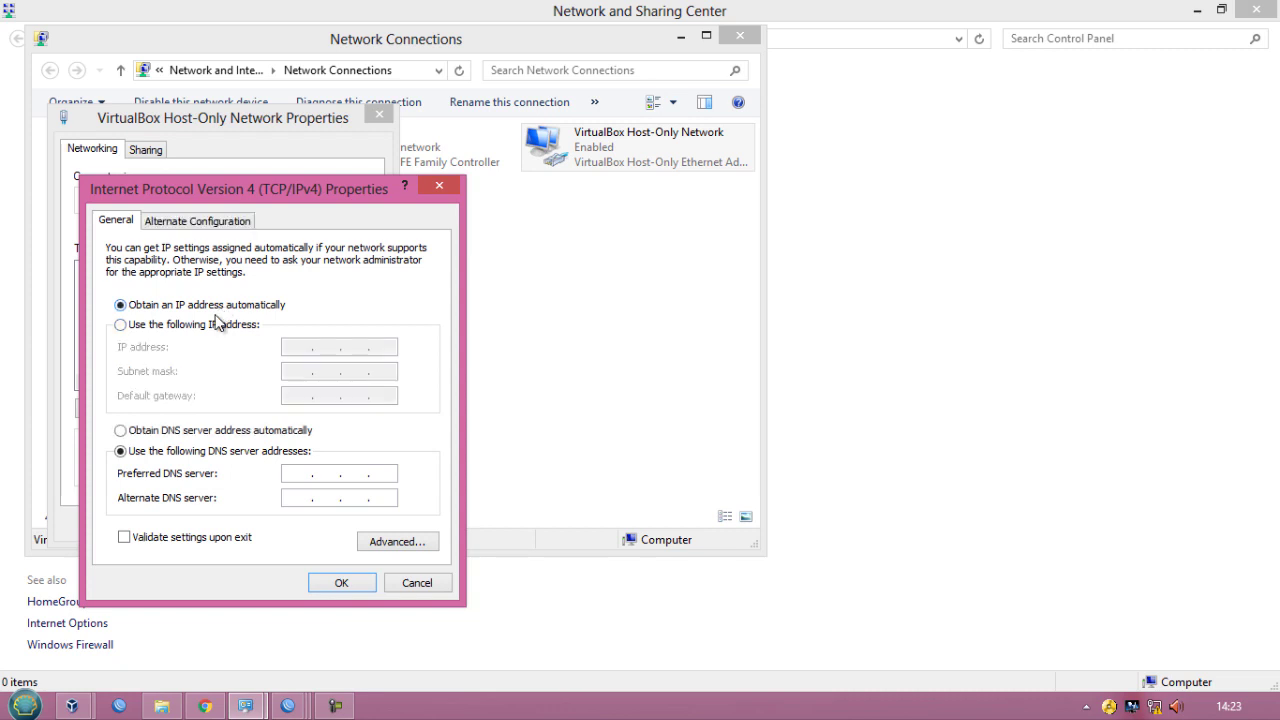
pyautogui.click(208, 432)
pyautogui.click(342, 580)
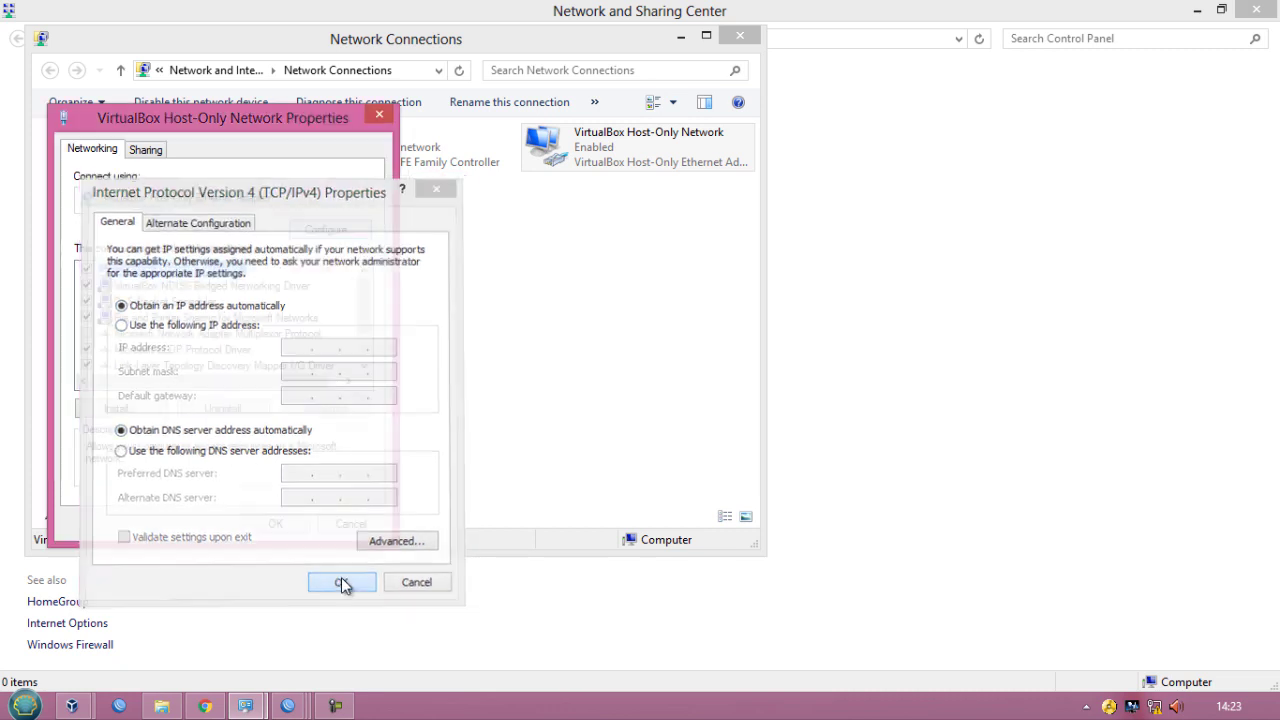
pyautogui.click(275, 522)
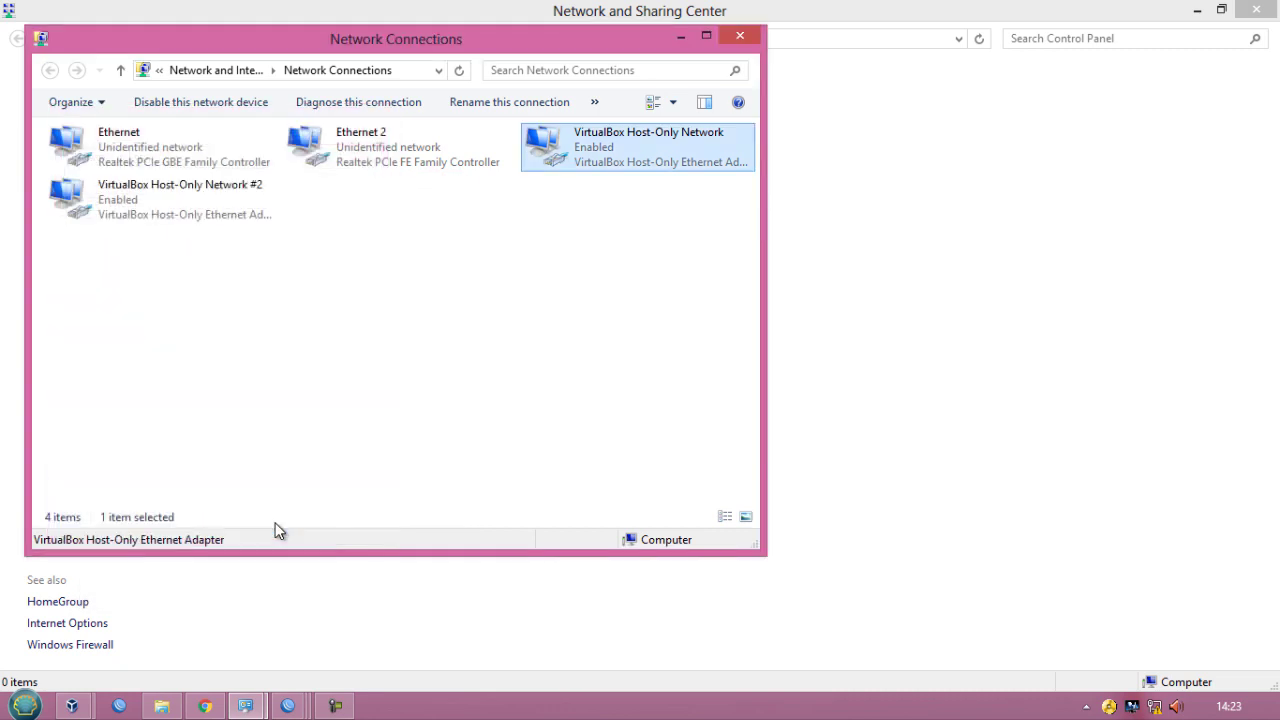
# - Open the host-only adapter's status and review its network connection details
pyautogui.rightClick(565, 164)
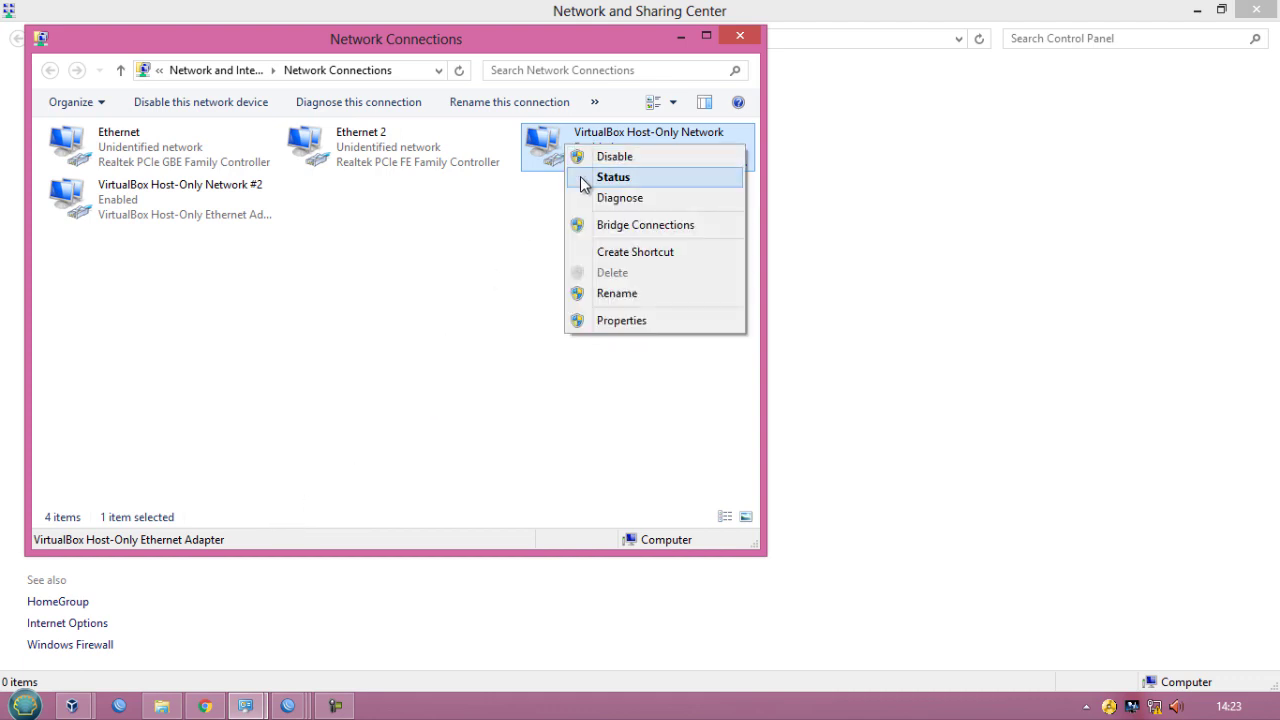
pyautogui.click(613, 177)
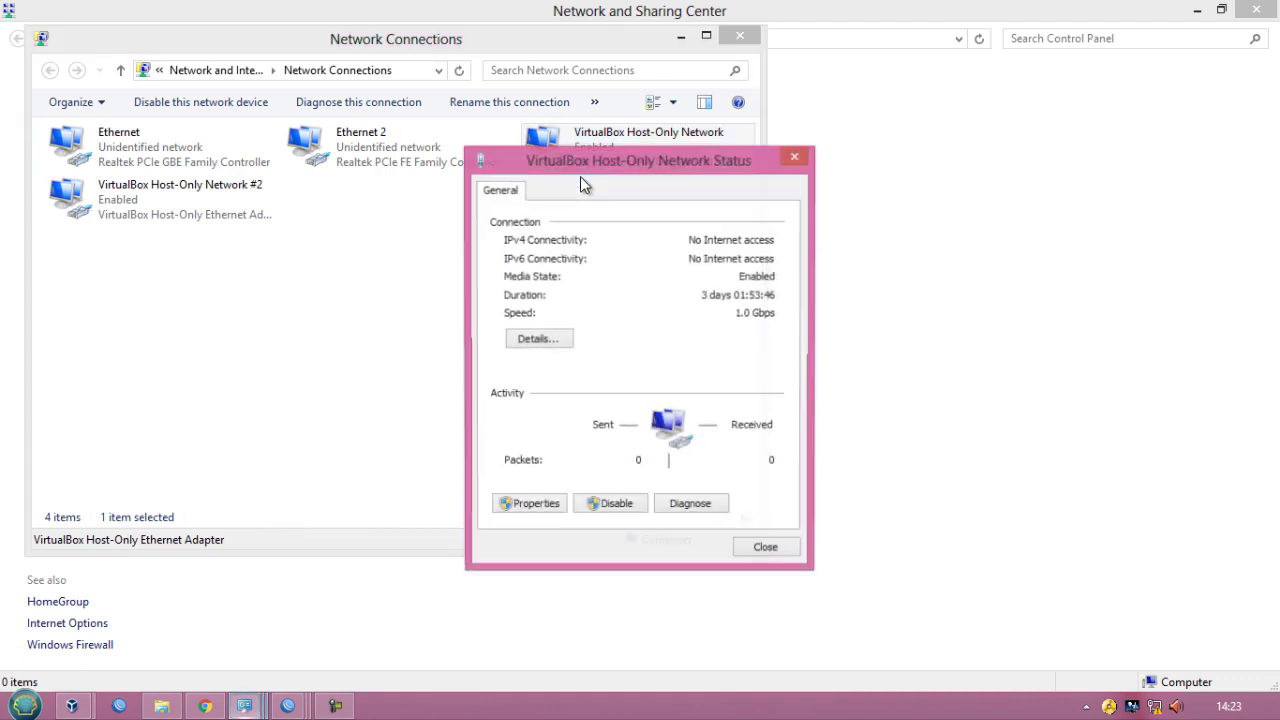
pyautogui.click(537, 340)
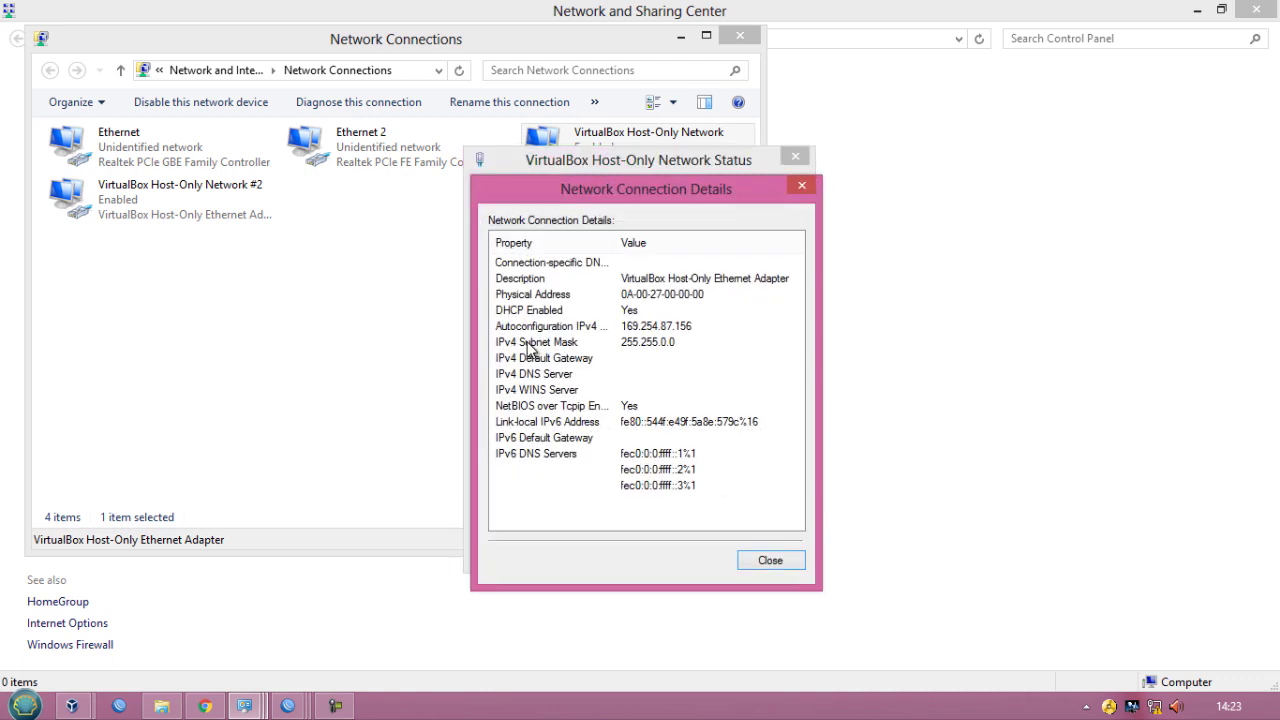
pyautogui.click(801, 187)
pyautogui.click(796, 159)
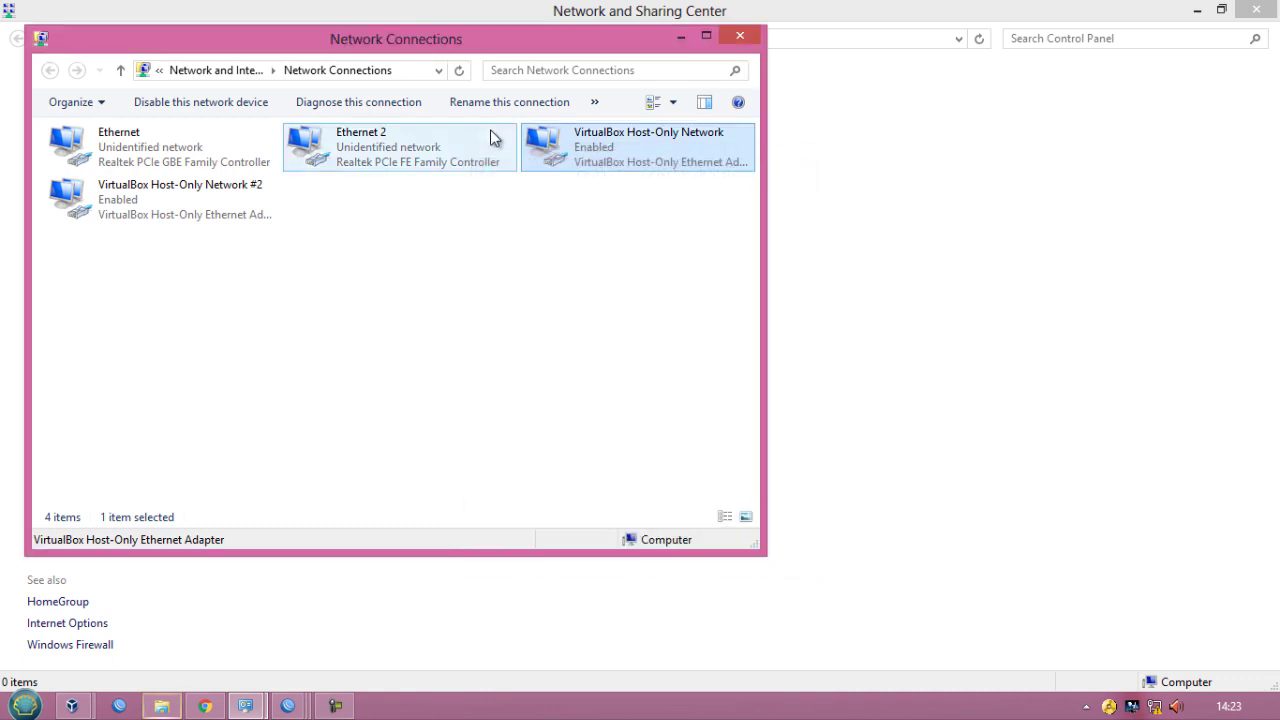
# - Give the host-only adapter a static IPv4 address of 3.3.3.3 with subnet mask 255.0.0.0
pyautogui.rightClick(605, 148)
pyautogui.click(623, 327)
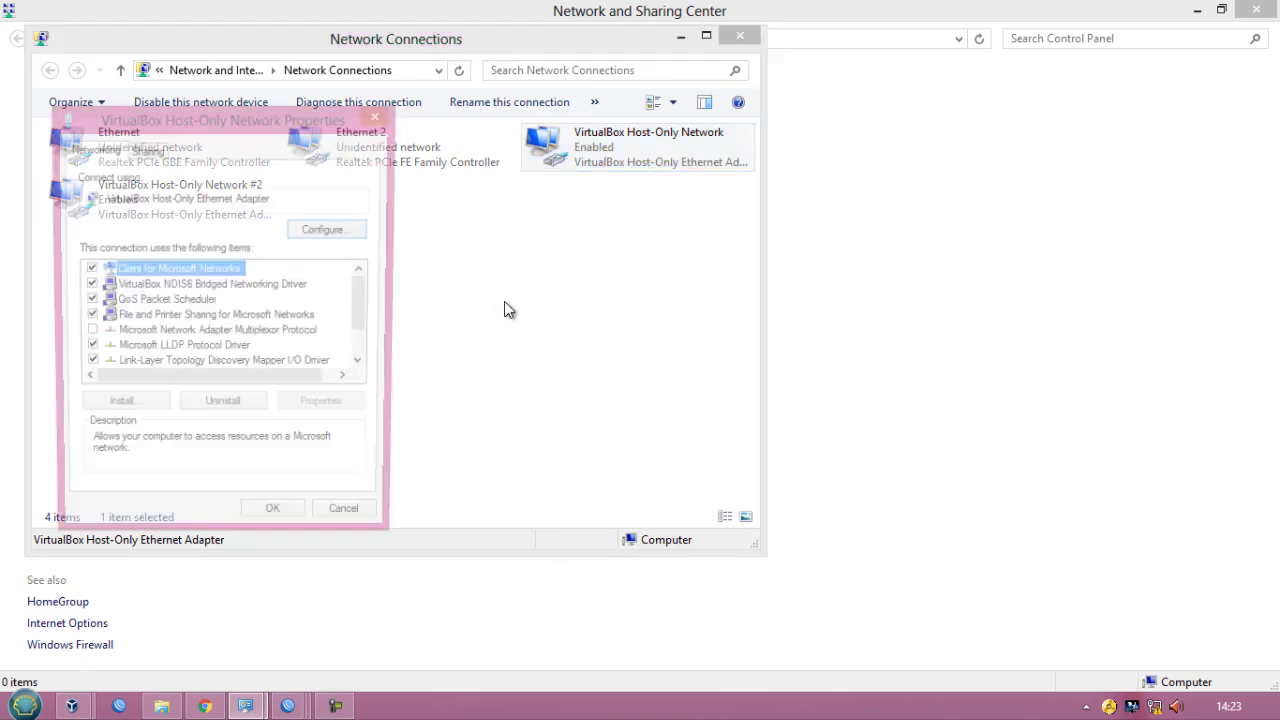
pyautogui.scroll(-1, 260, 345)
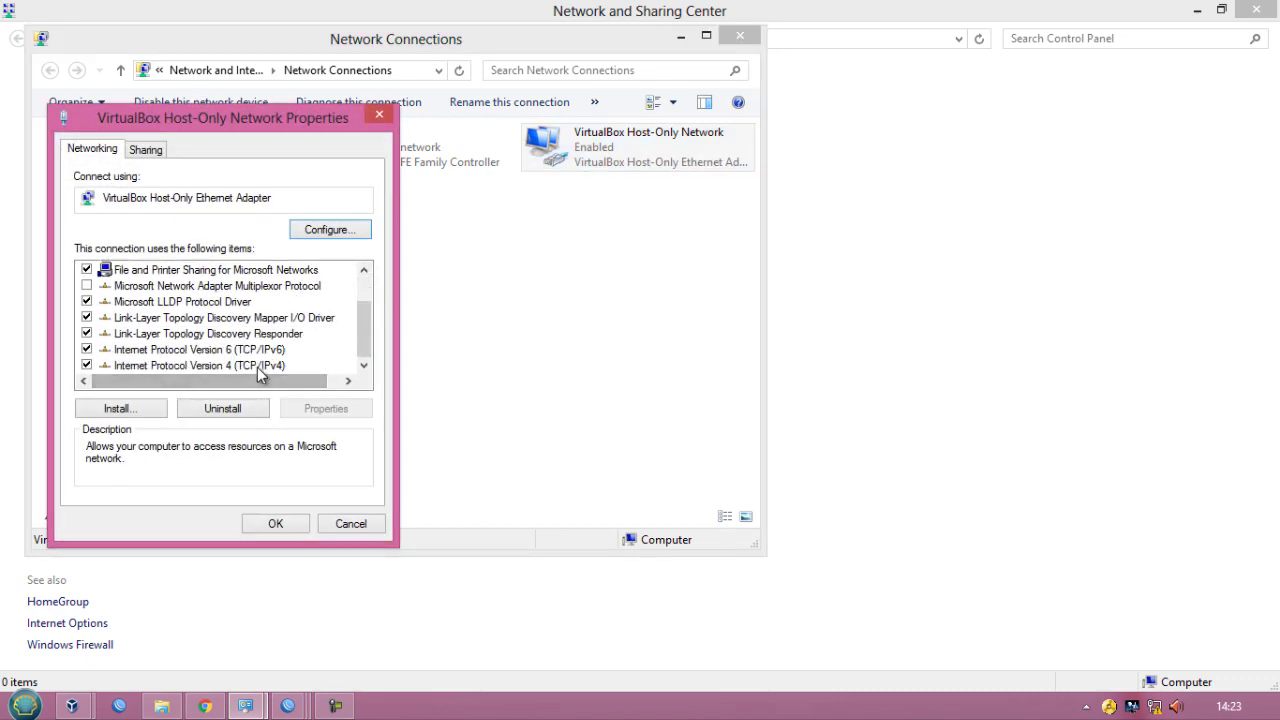
pyautogui.doubleClick(257, 367)
pyautogui.click(240, 325)
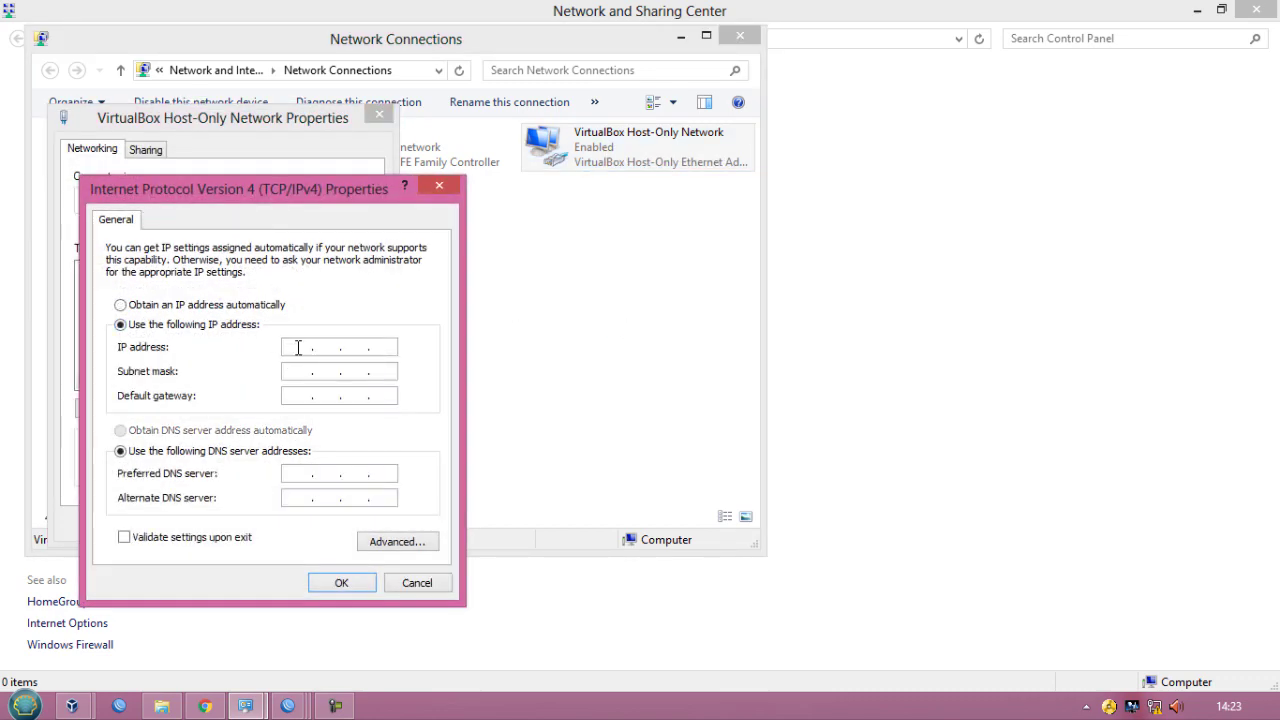
pyautogui.click(298, 348)
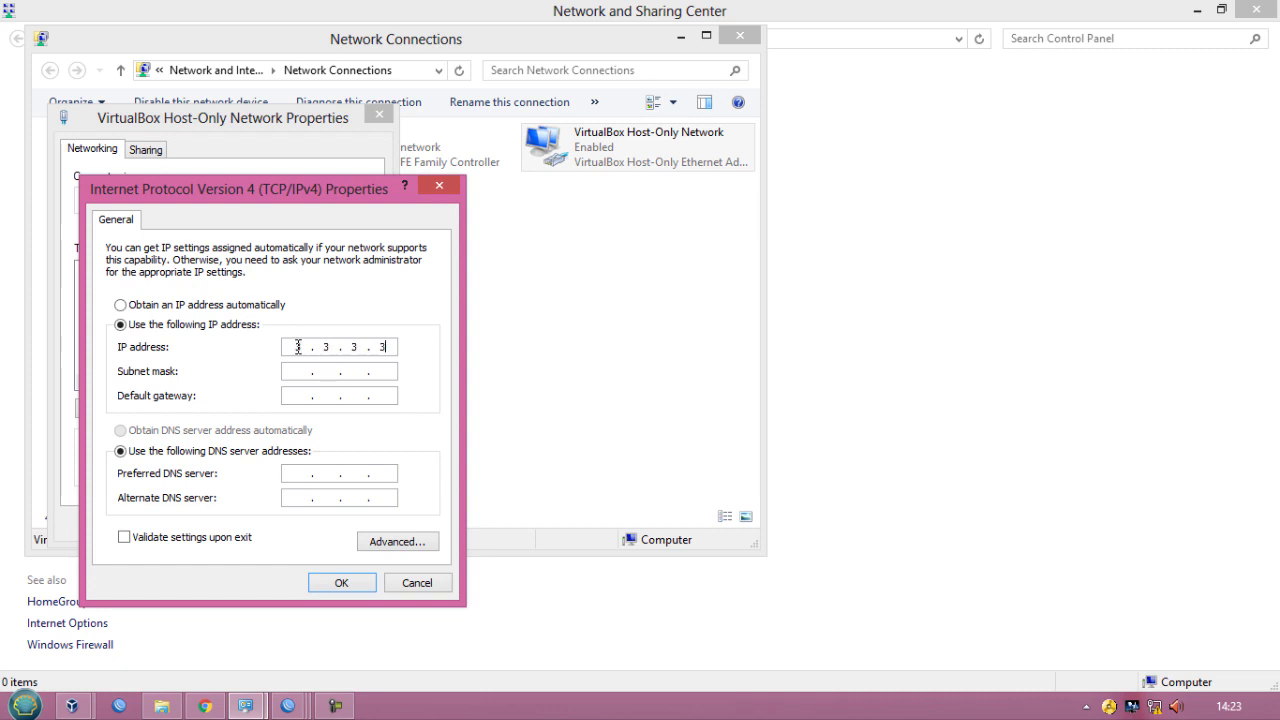
pyautogui.click(294, 372)
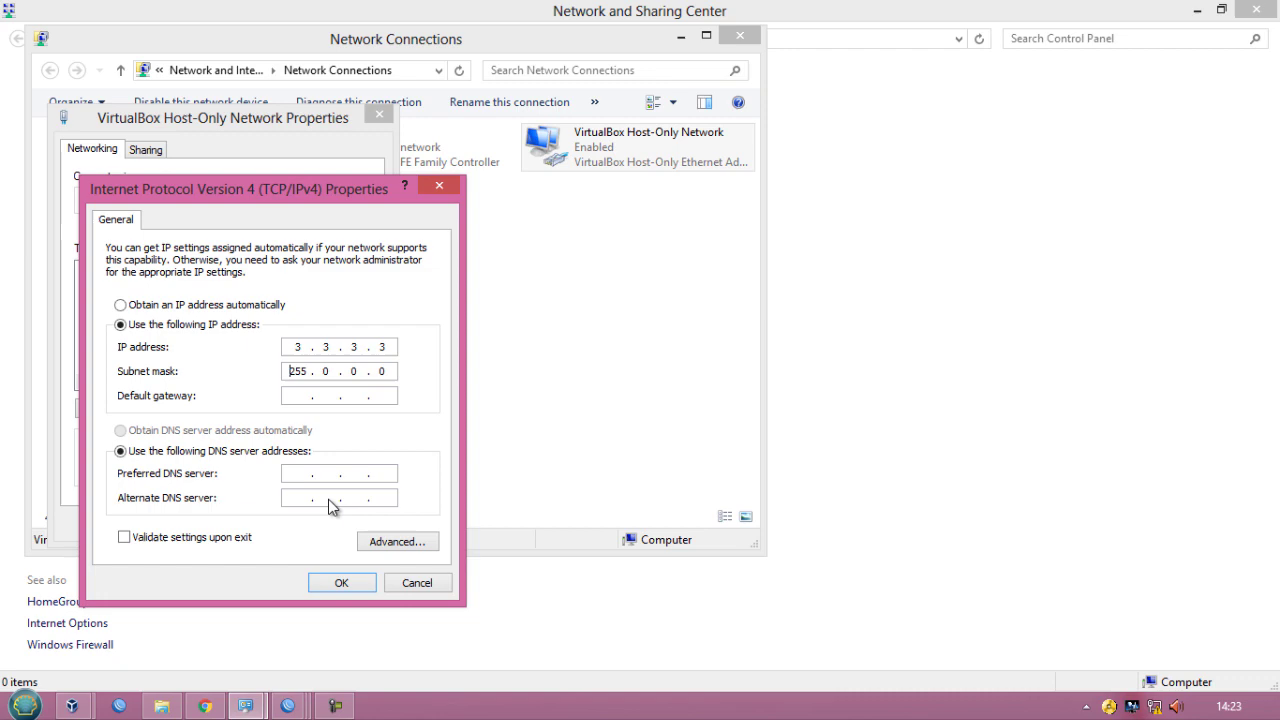
pyautogui.click(316, 584)
pyautogui.click(276, 524)
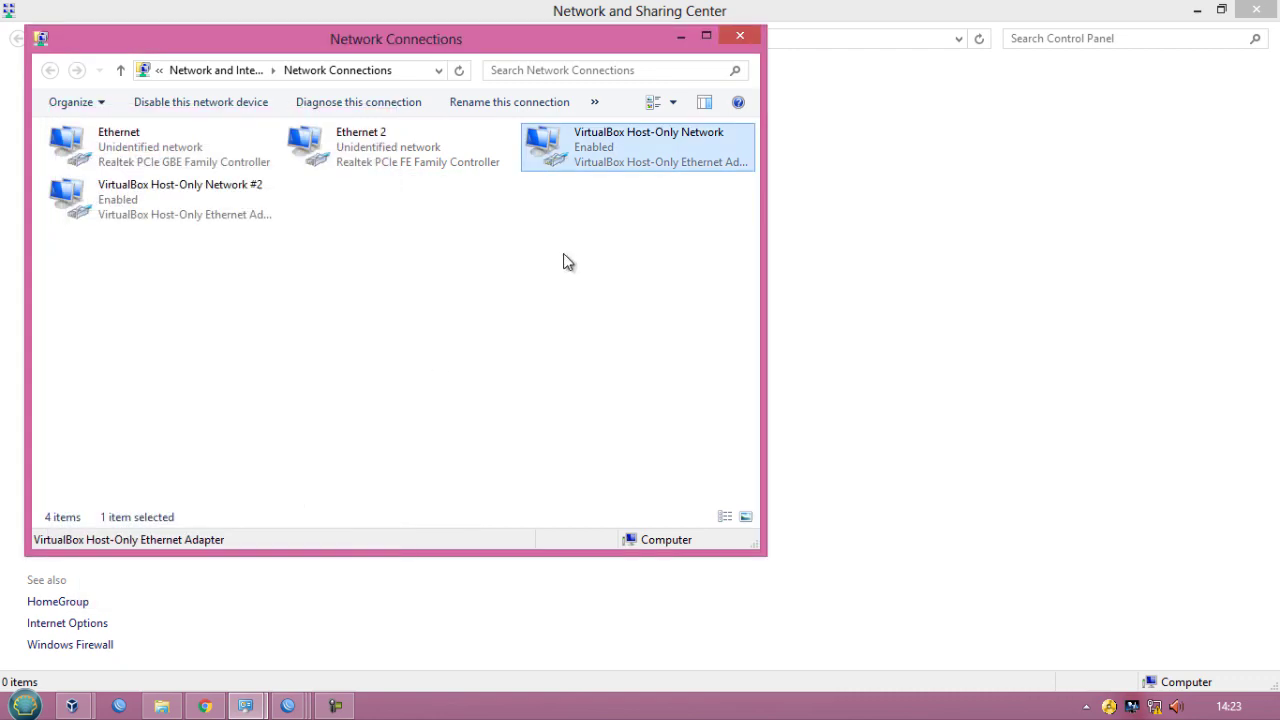
# - Check the host-only adapter's connection details again in its status window
pyautogui.rightClick(561, 158)
pyautogui.click(580, 190)
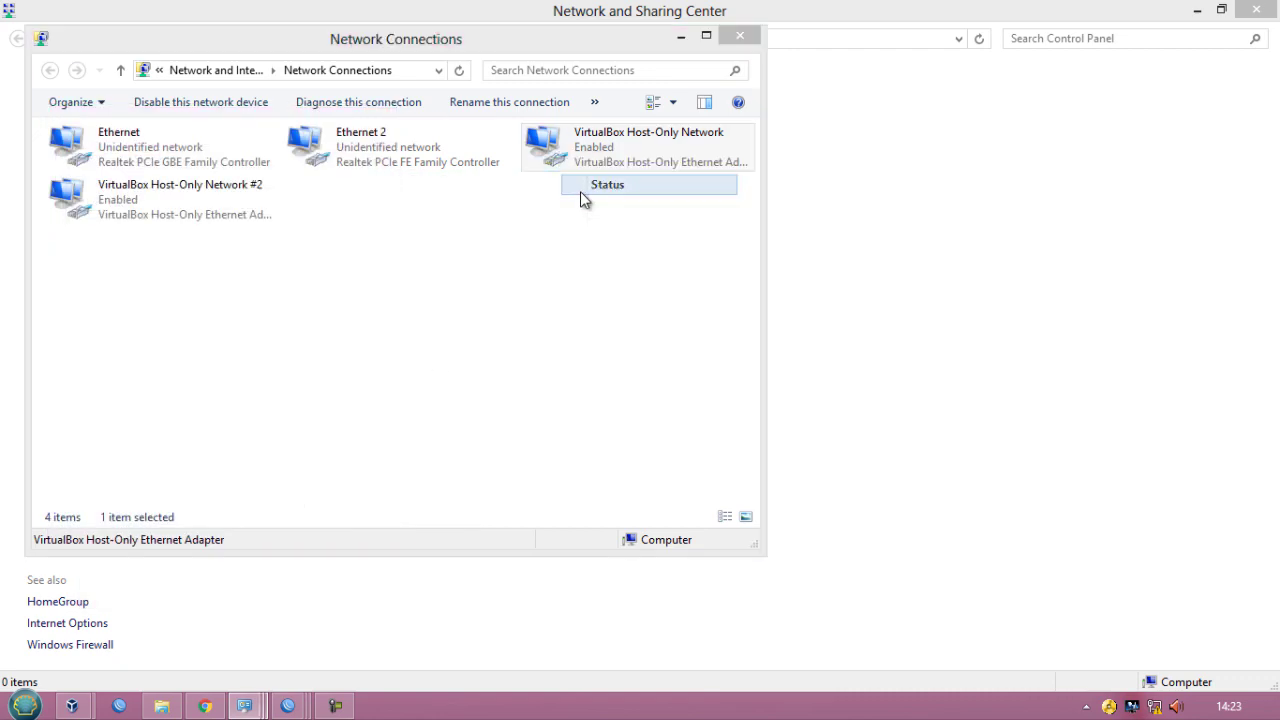
pyautogui.click(539, 340)
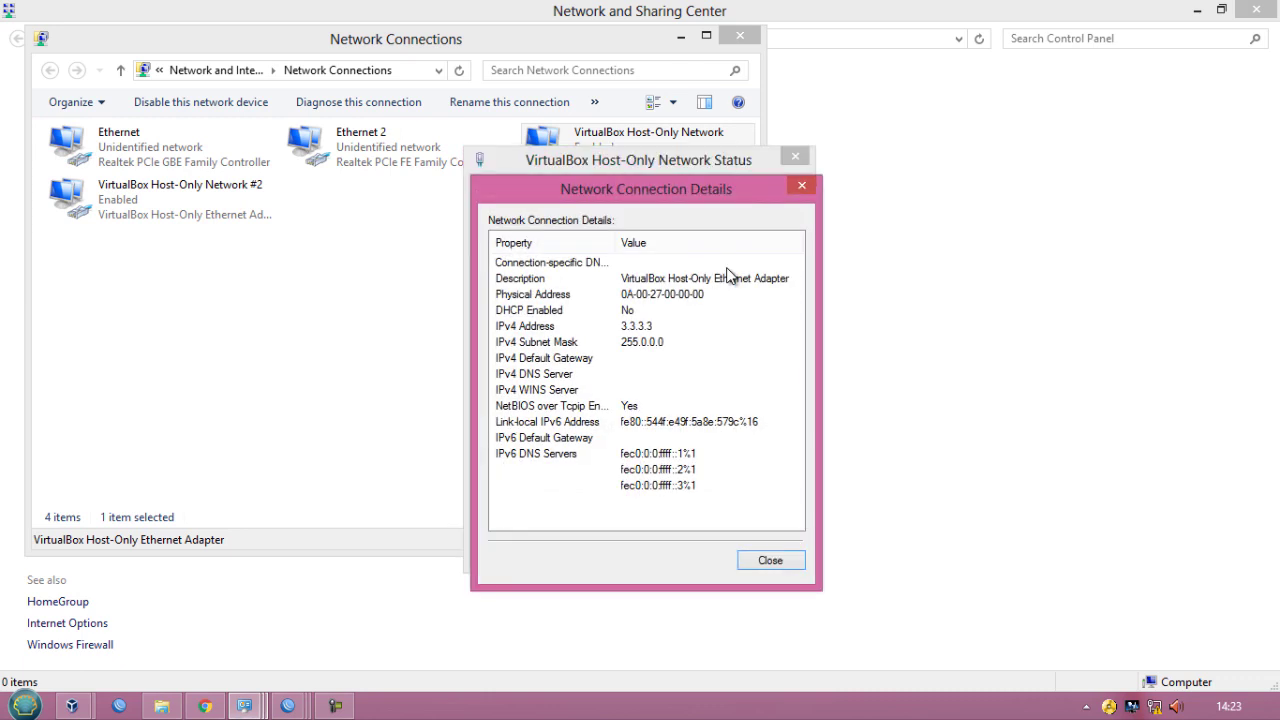
pyautogui.click(802, 189)
pyautogui.click(797, 157)
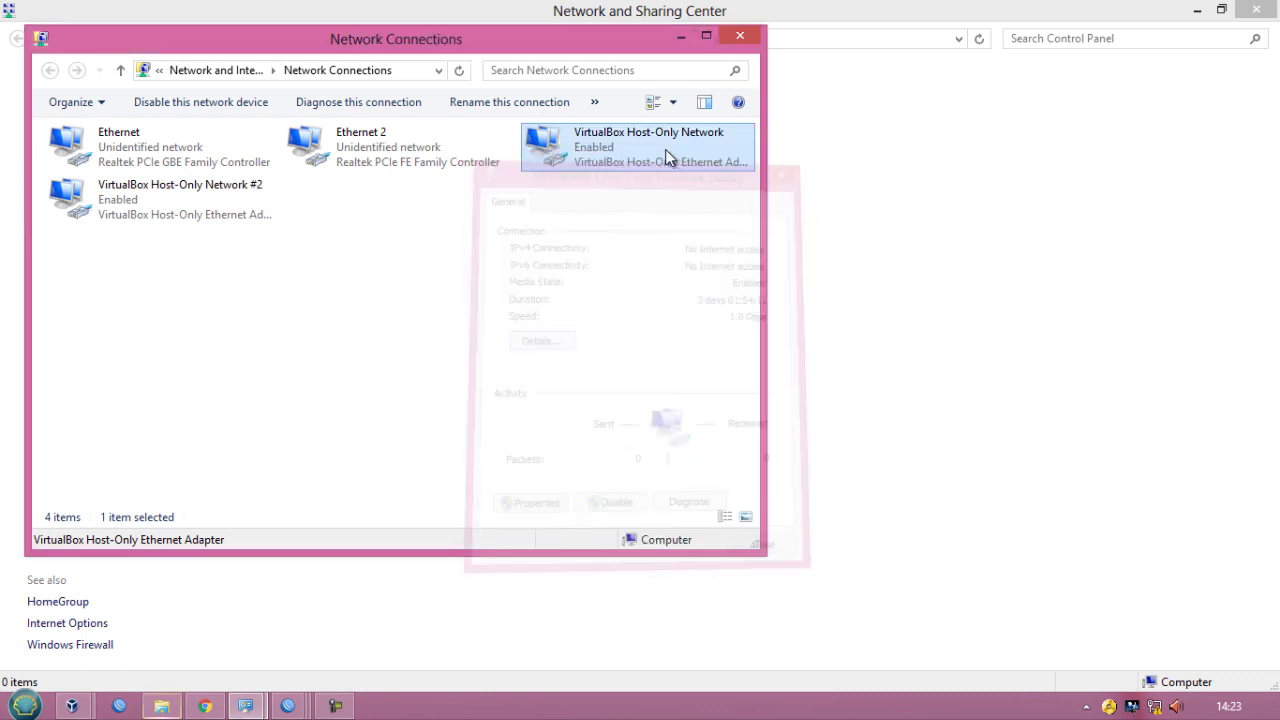
# - Switch the host-only adapter's IPv4 back to obtaining IP and DNS addresses automatically
pyautogui.rightClick(648, 152)
pyautogui.click(668, 326)
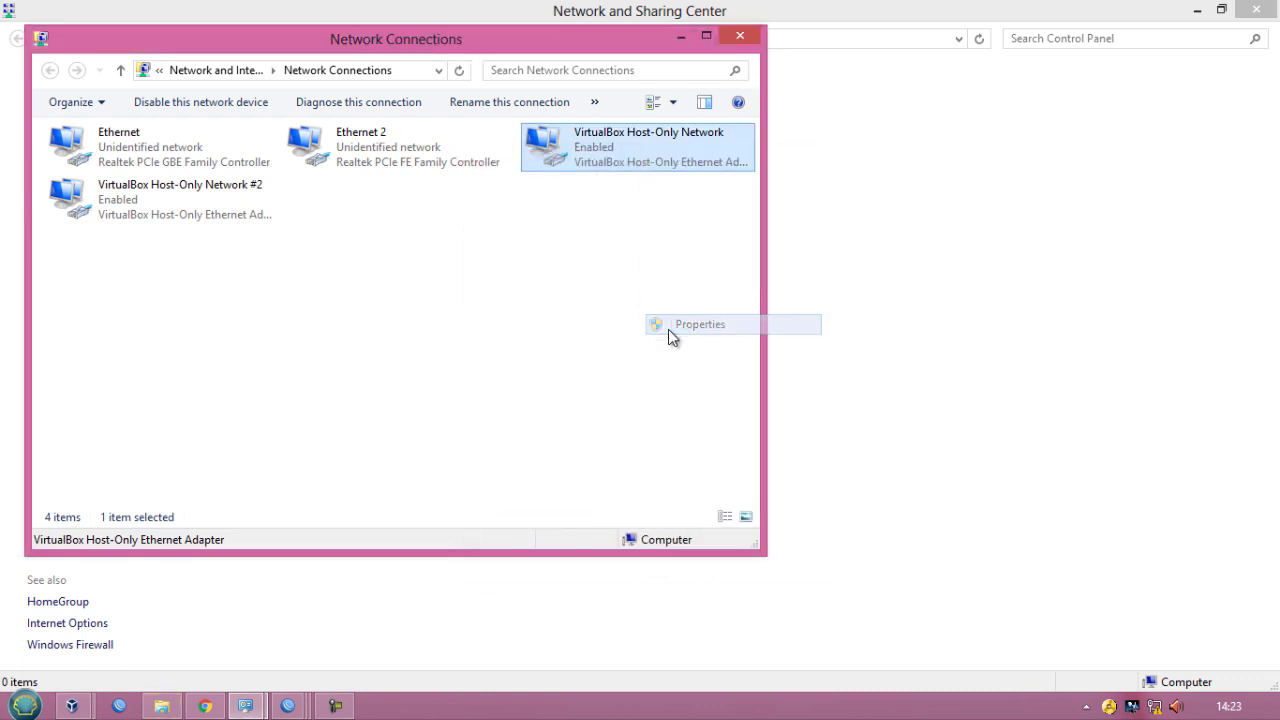
pyautogui.scroll(-1, 229, 368)
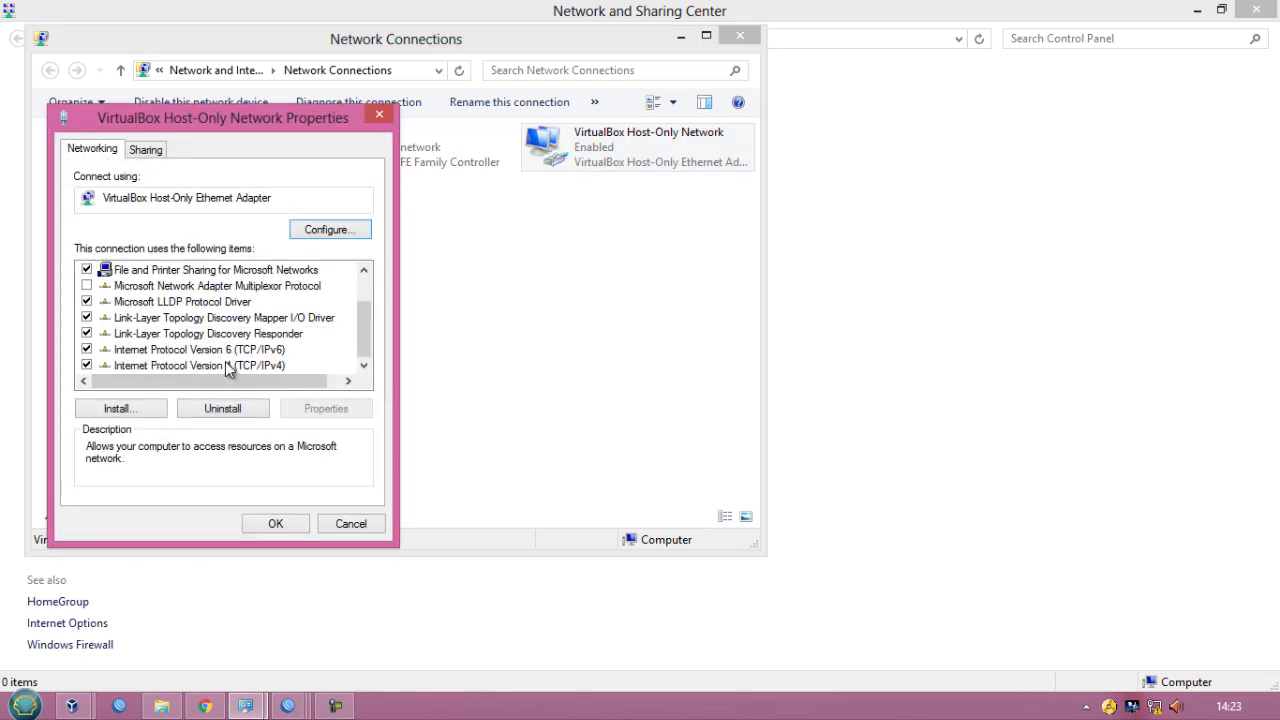
pyautogui.click(230, 366)
pyautogui.click(322, 408)
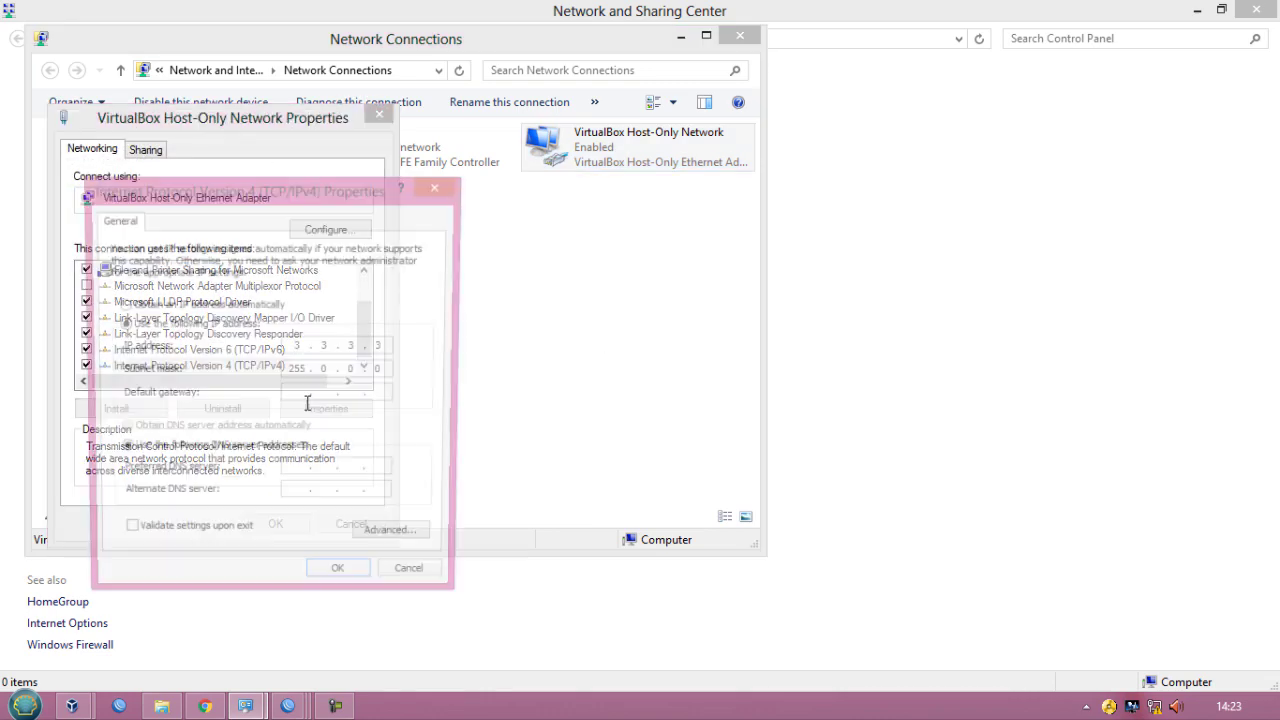
pyautogui.click(205, 305)
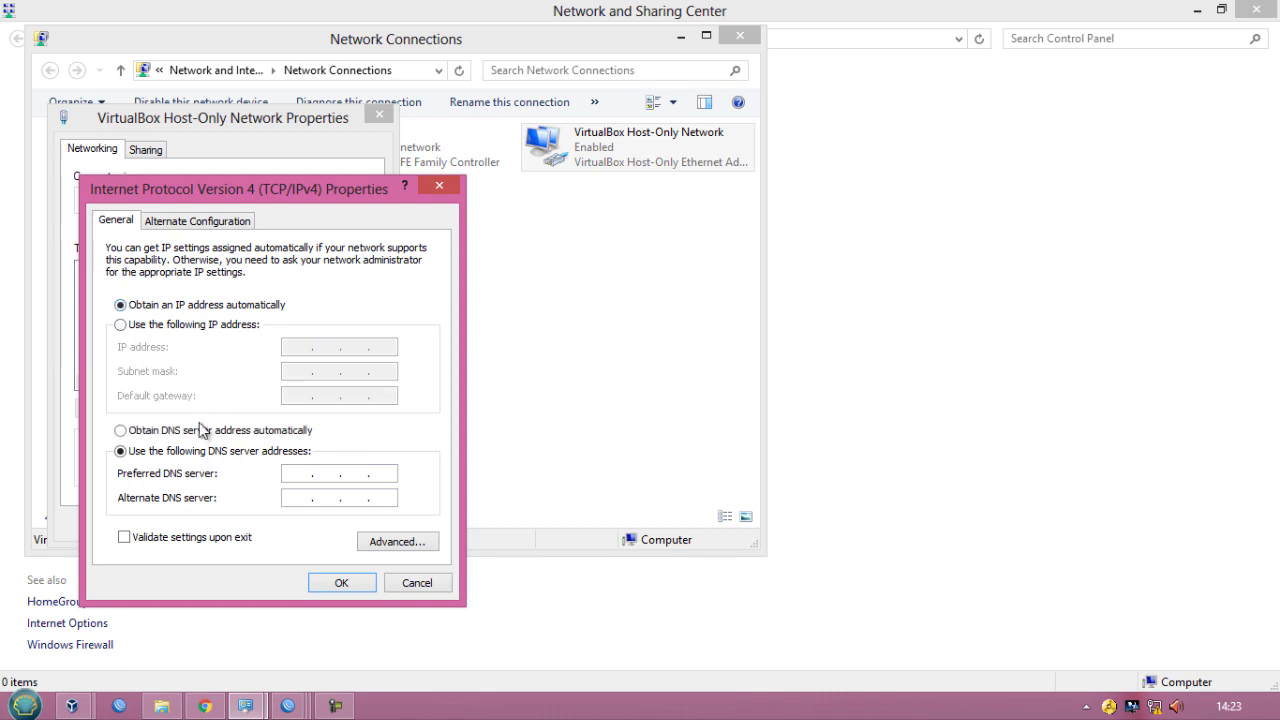
pyautogui.click(210, 430)
pyautogui.click(341, 583)
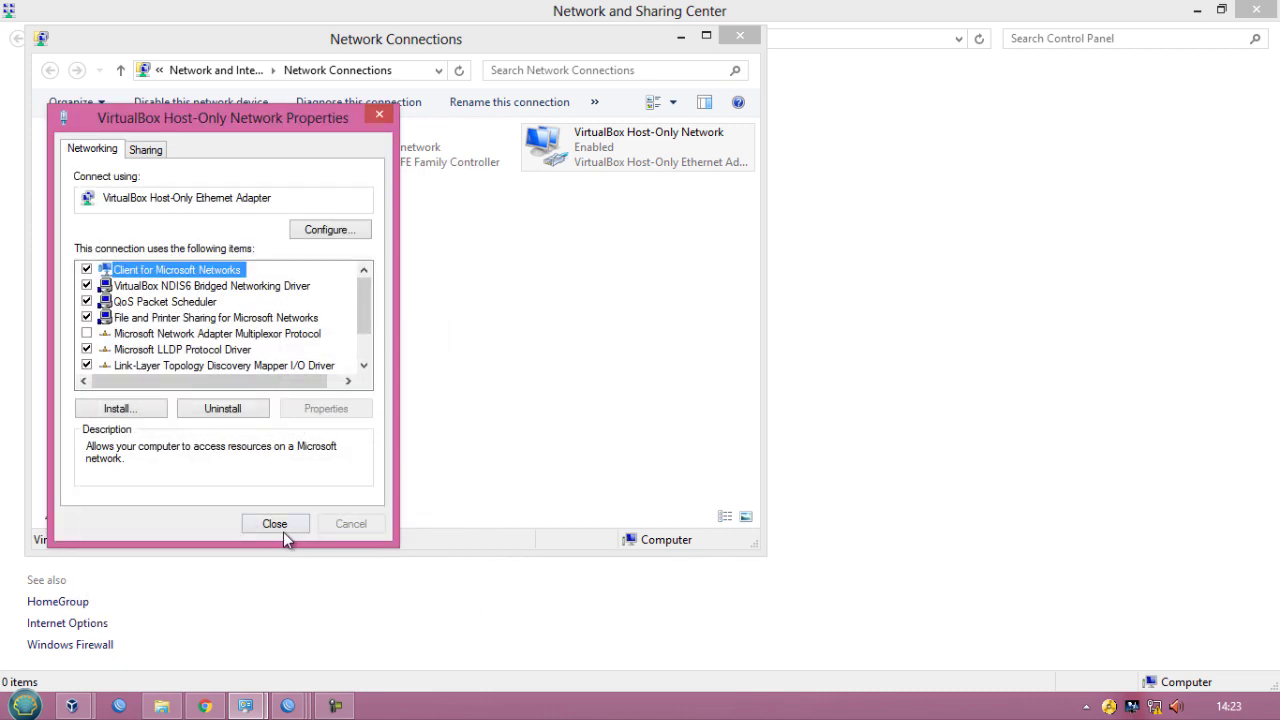
pyautogui.click(283, 528)
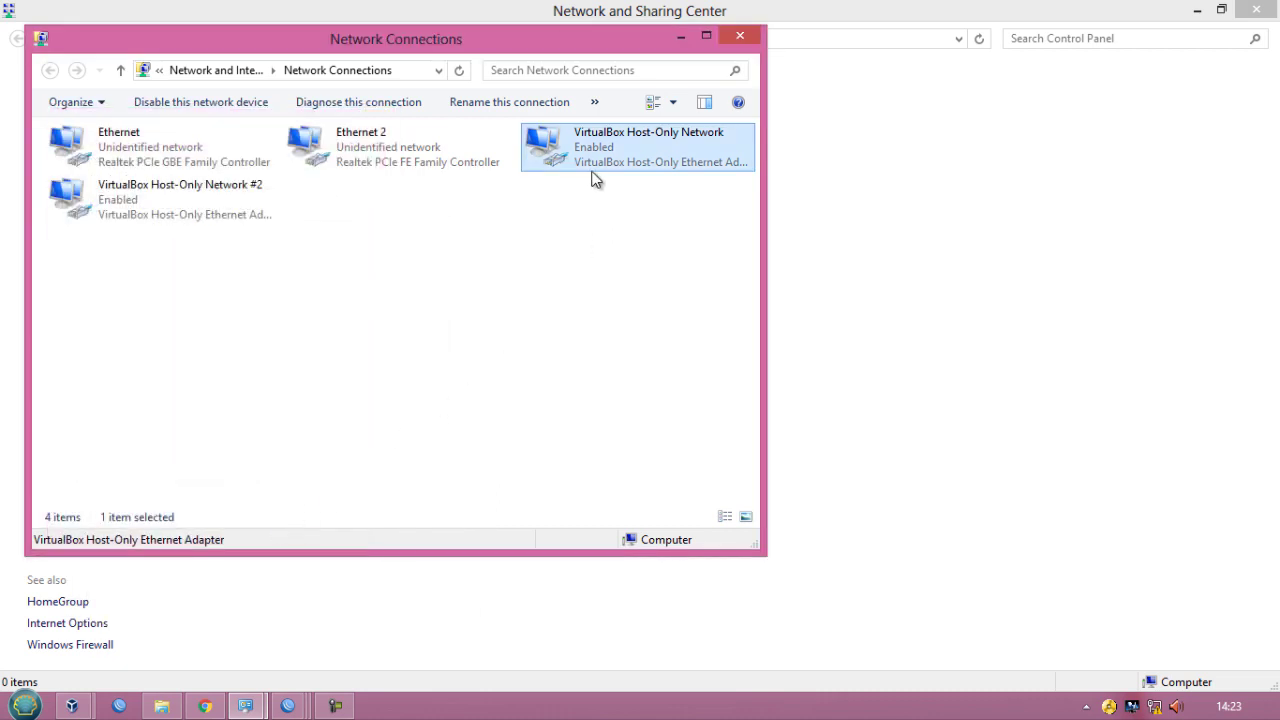
# - Inspect the adapter's DHCP-assigned address, gateway, DHCP server and DNS servers in its connection details
pyautogui.rightClick(592, 150)
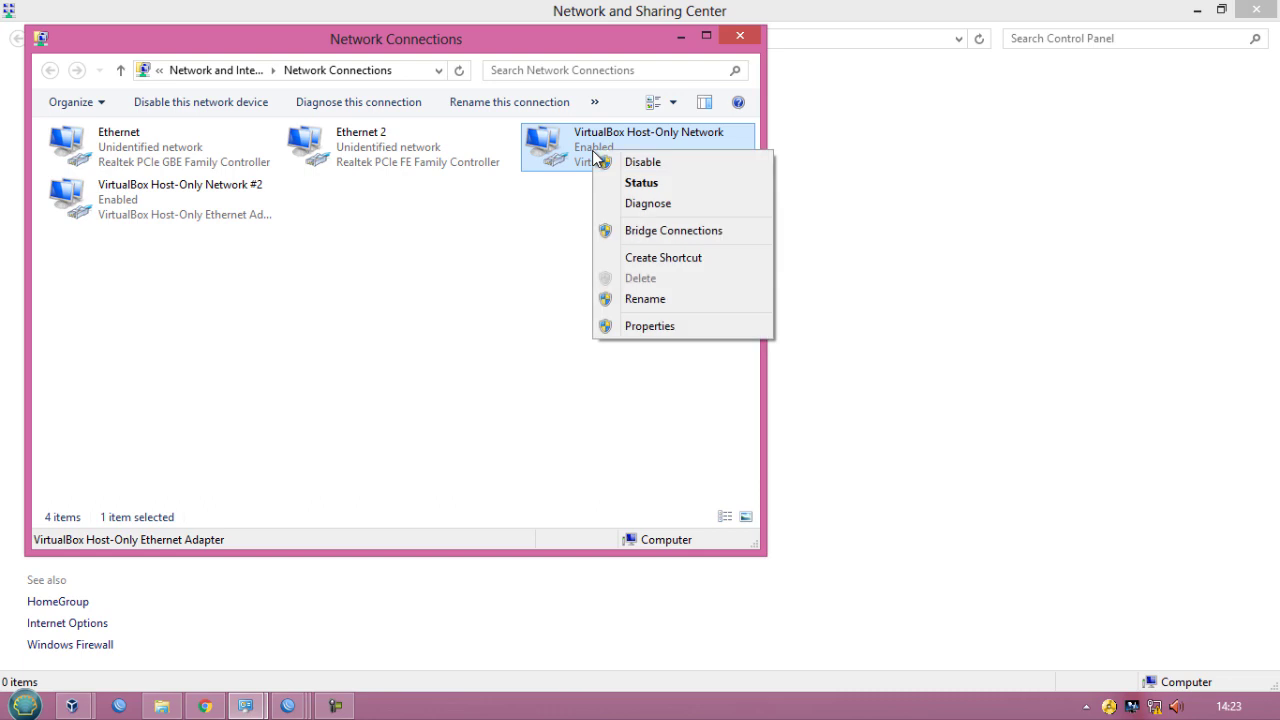
pyautogui.click(633, 184)
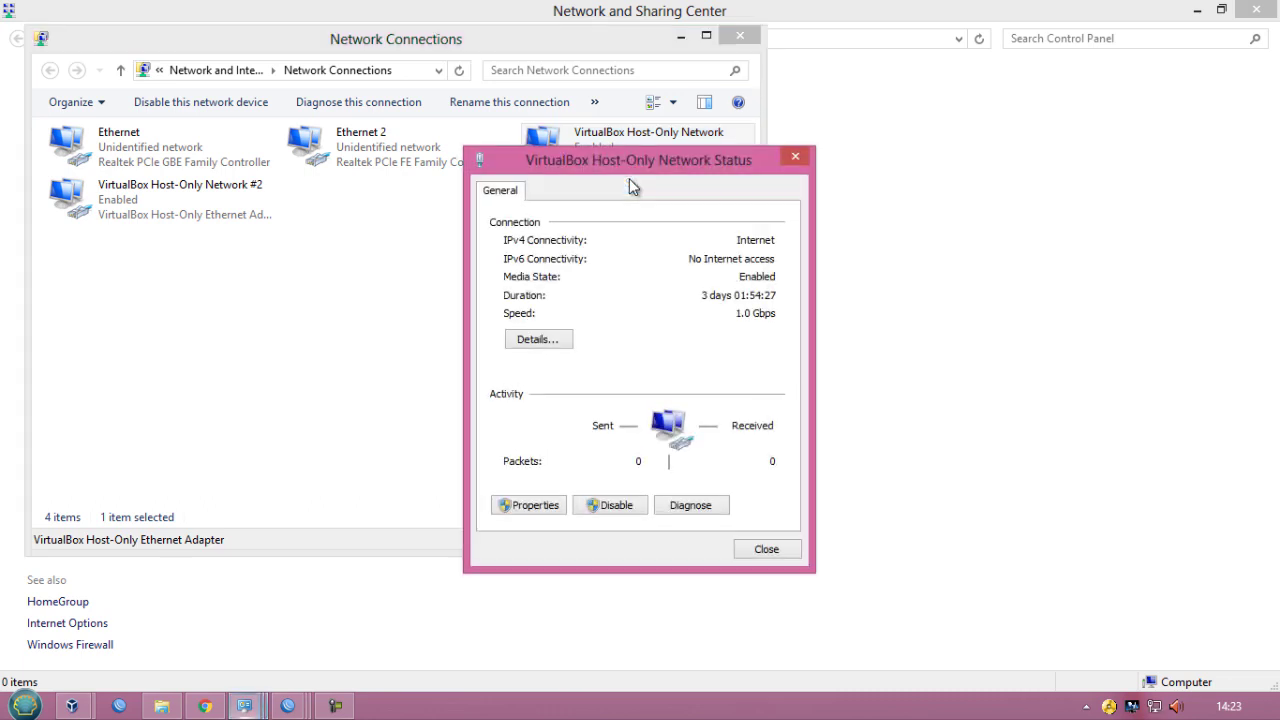
pyautogui.click(546, 341)
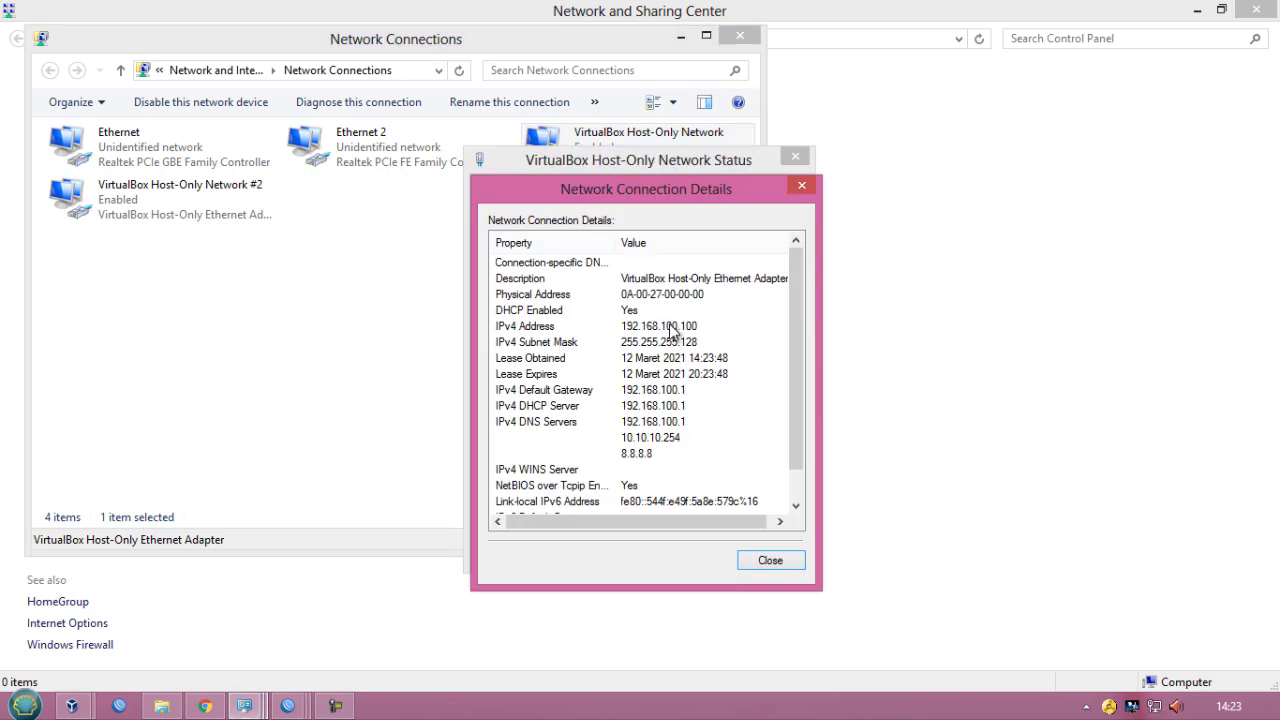
pyautogui.click(672, 330)
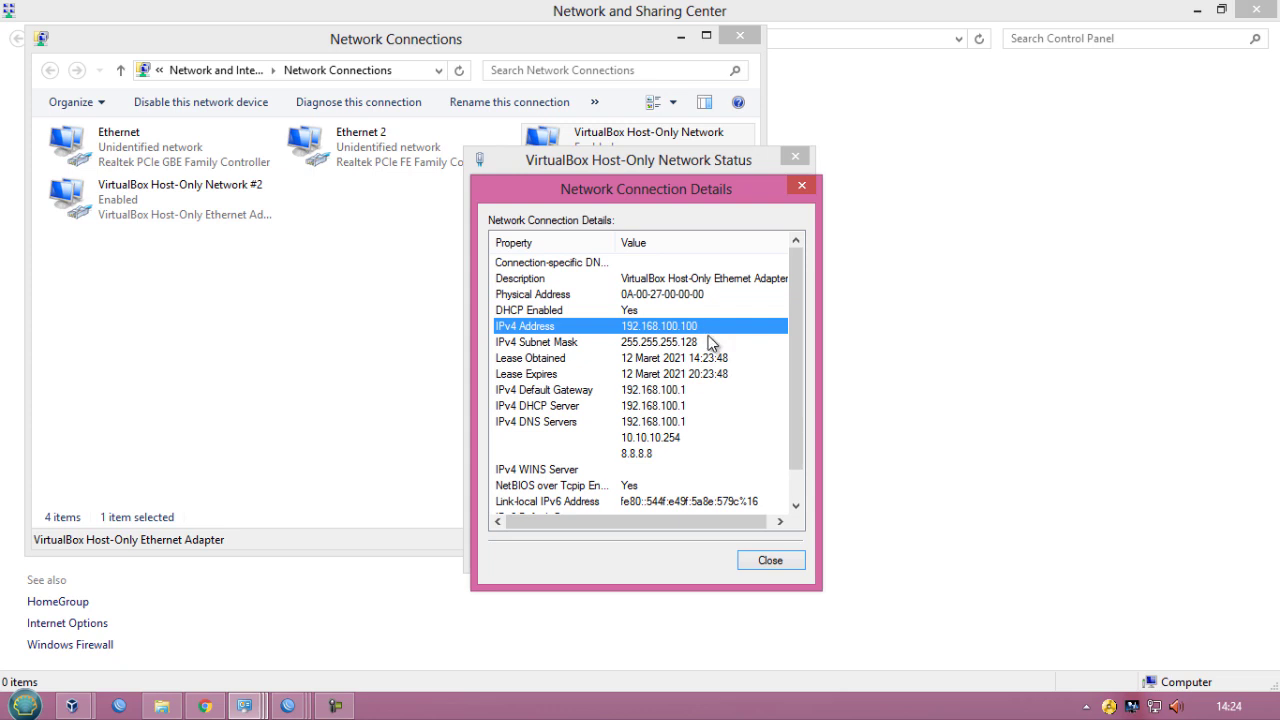
pyautogui.click(676, 392)
pyautogui.click(677, 404)
pyautogui.click(676, 392)
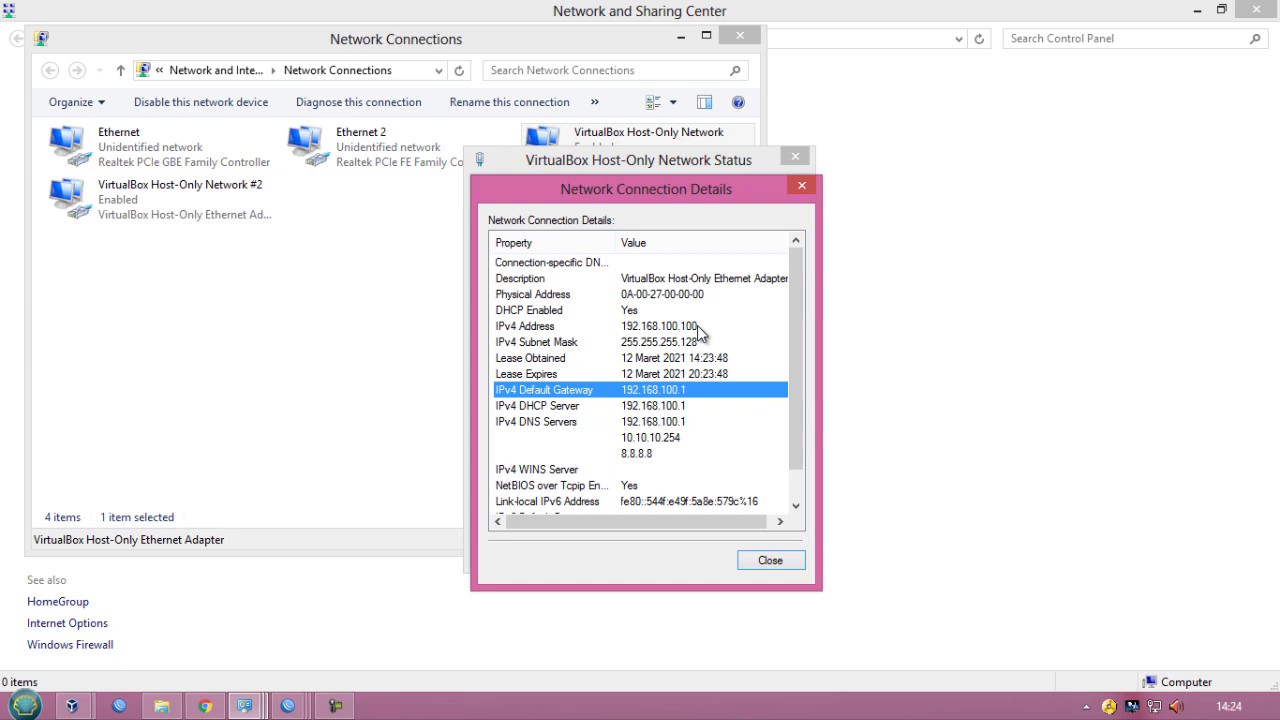
# - Open a command prompt and ping google.com to test internet access
pyautogui.press('super+r')
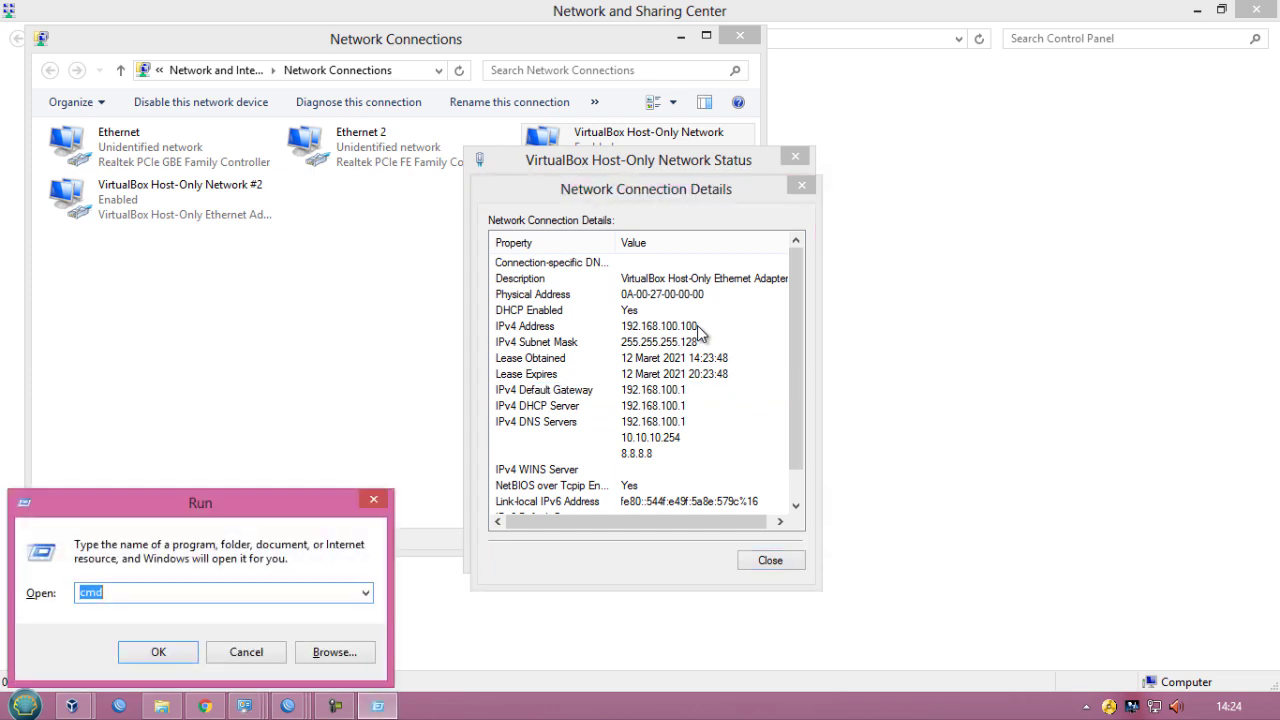
pyautogui.press('Return')
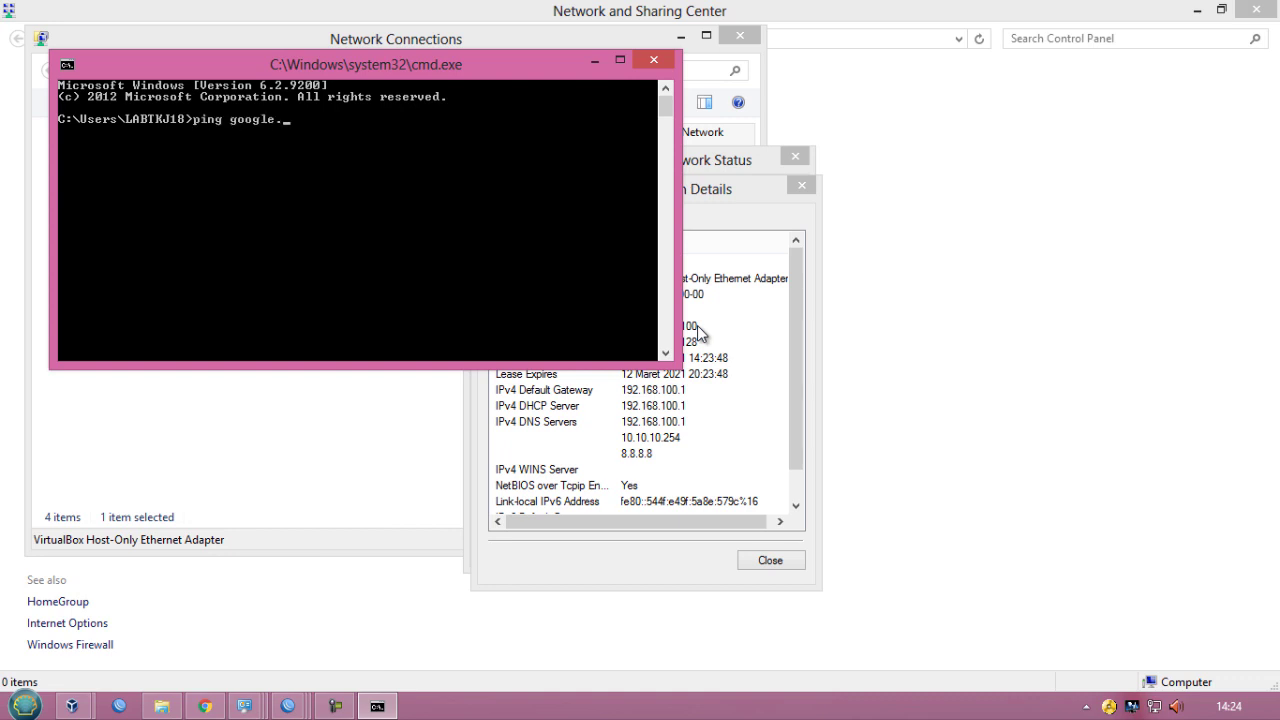
pyautogui.write('ping google.com')
pyautogui.press('Return')
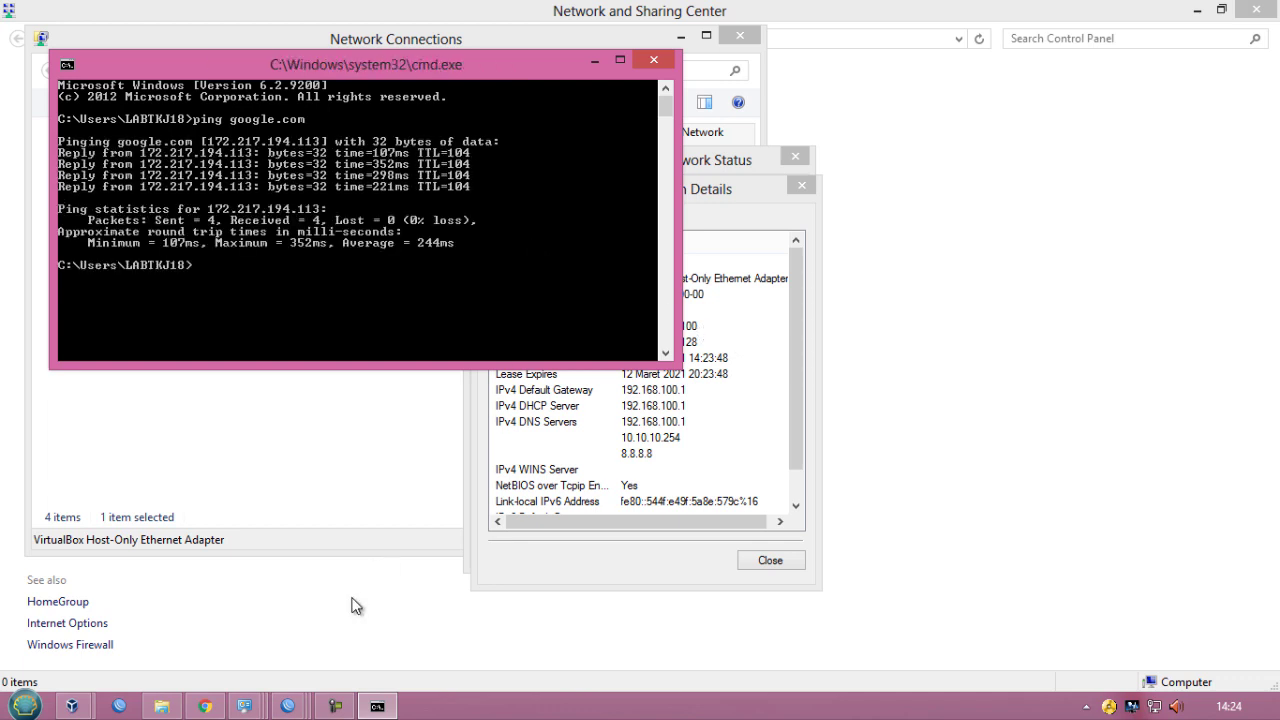
# - Open facebook.com in a new browser tab to test web access
pyautogui.click(205, 706)
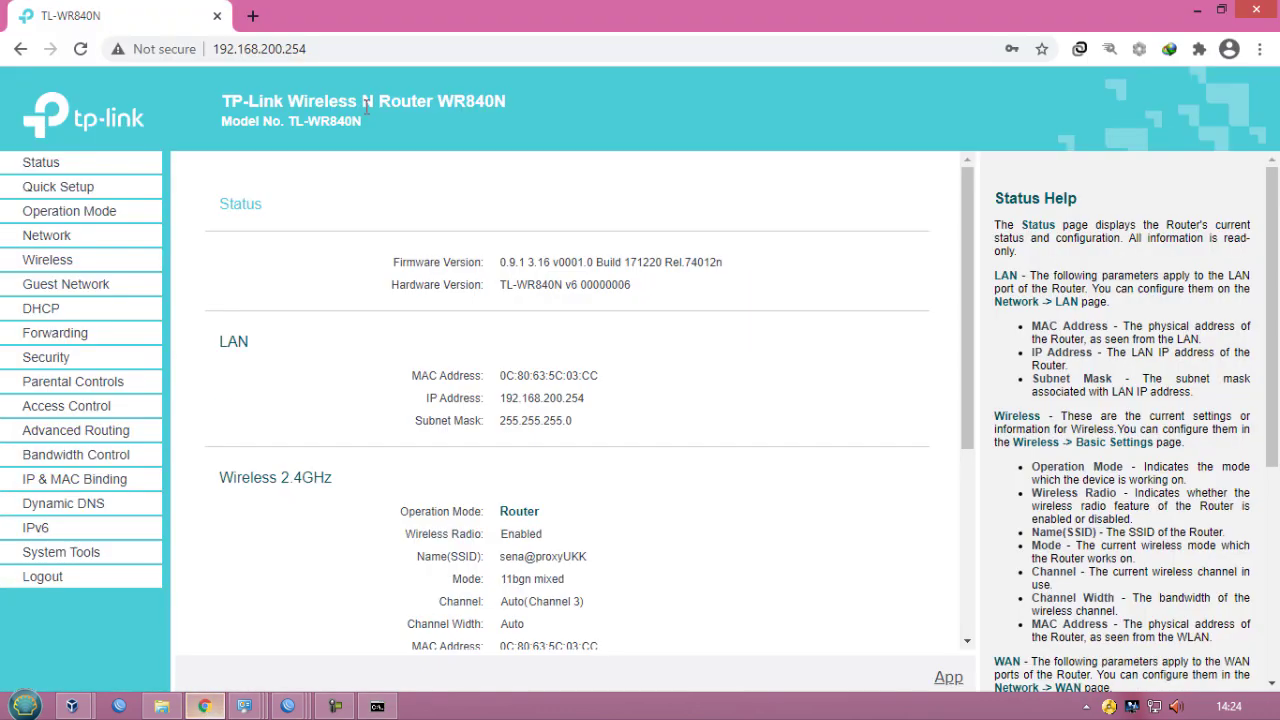
pyautogui.click(253, 15)
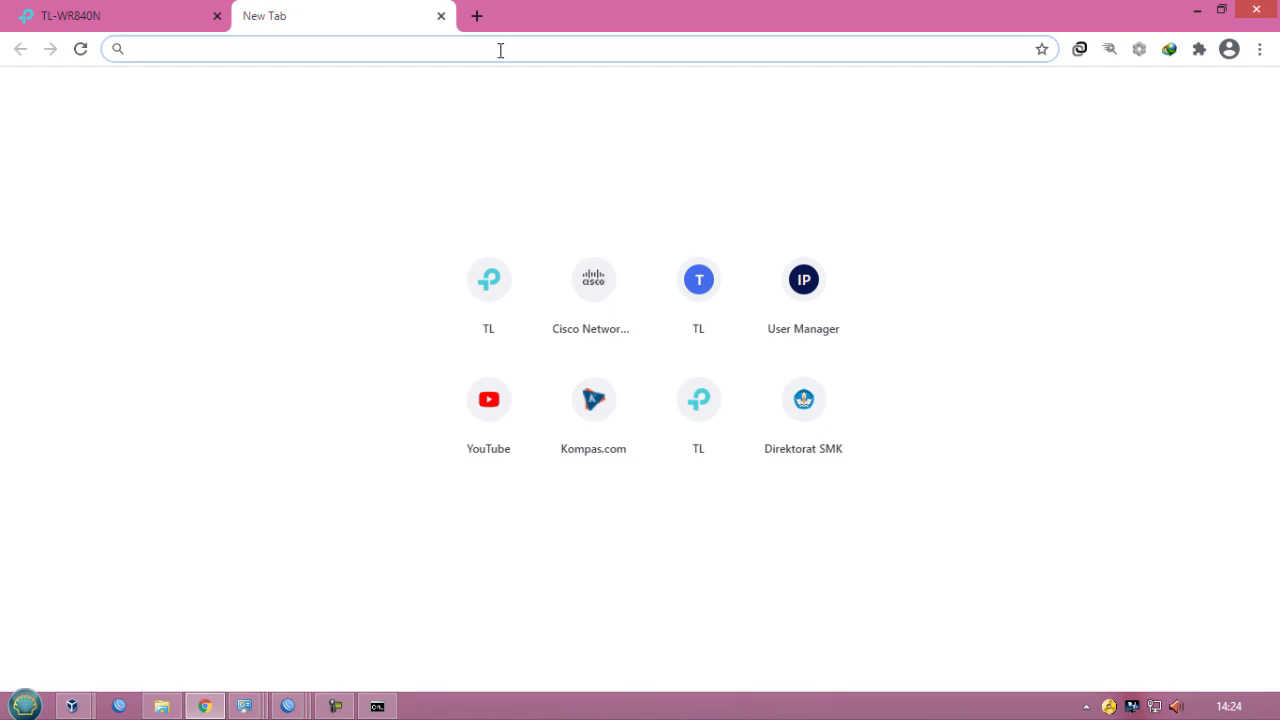
pyautogui.write('face')
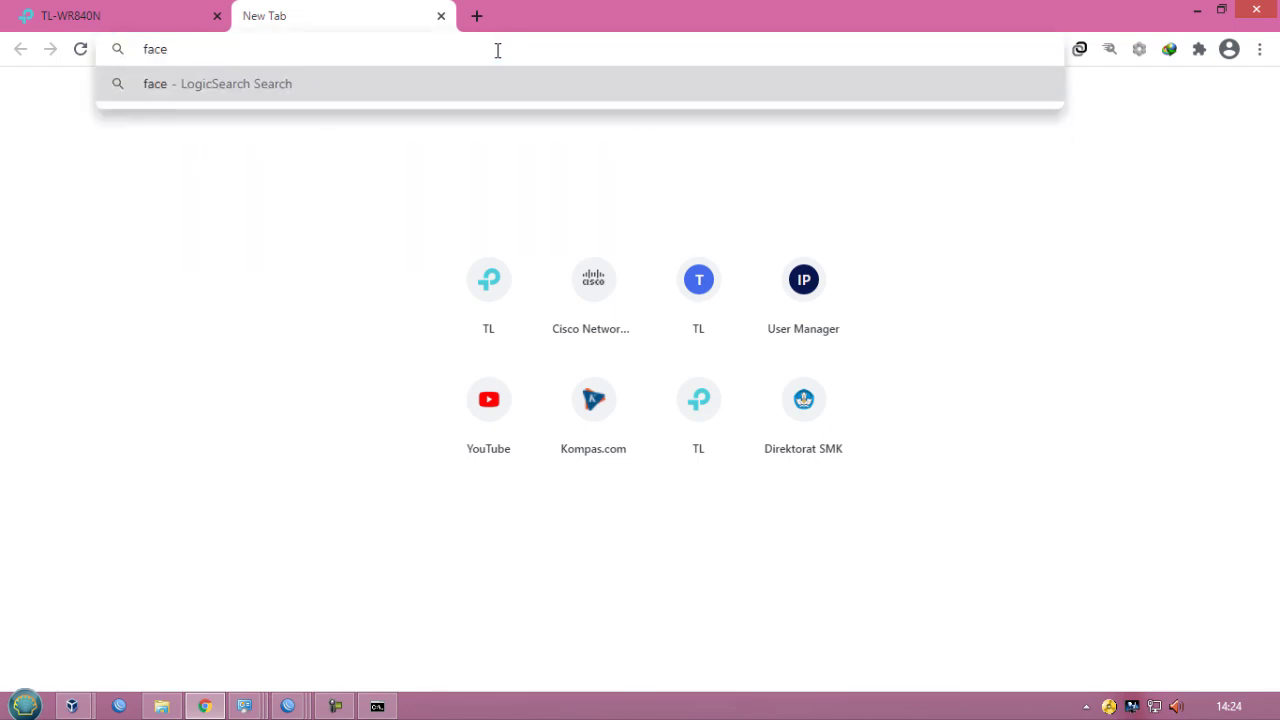
pyautogui.write('book.com')
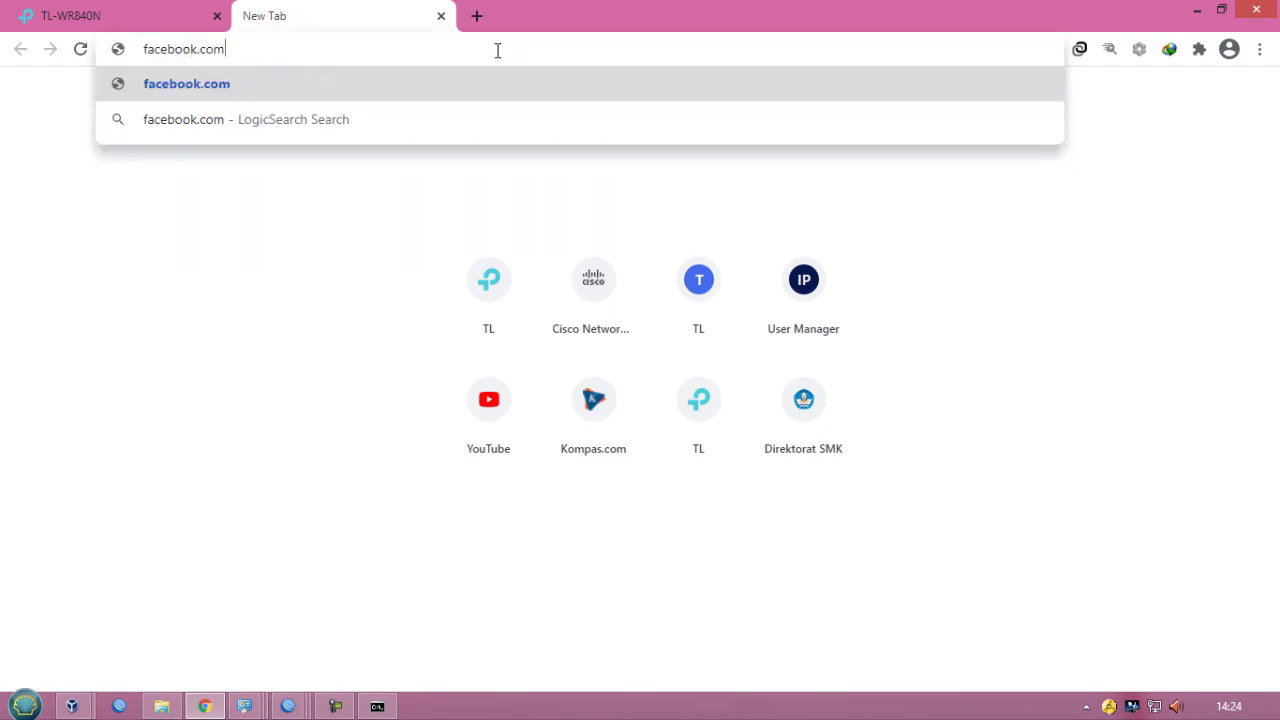
pyautogui.press('Return')
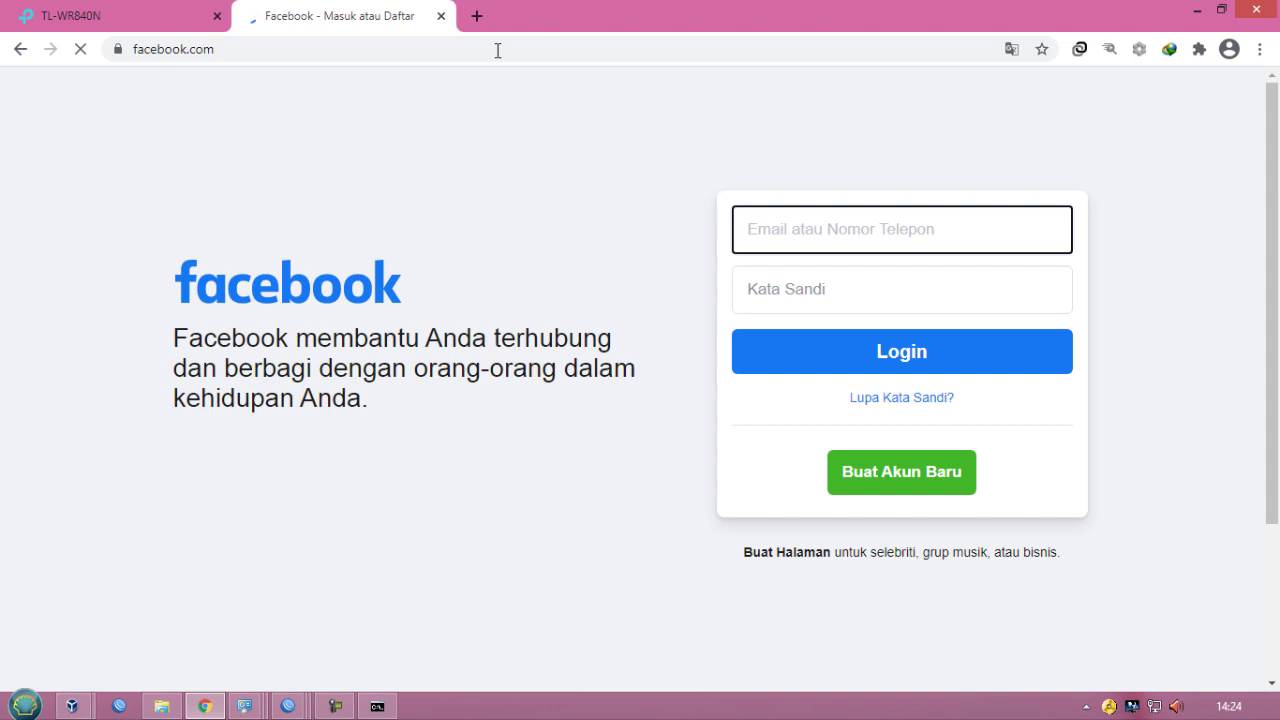
# - Open the school website smkn4jeneponto.sch.id in another new tab
pyautogui.click(479, 18)
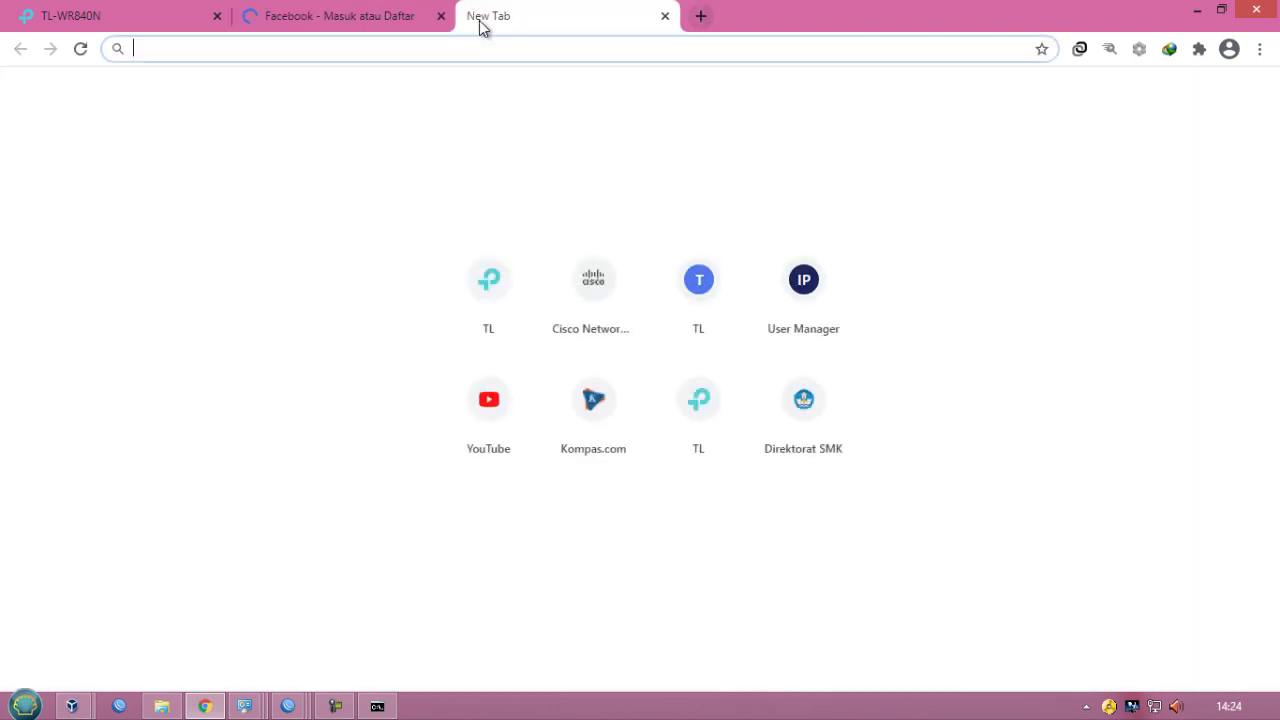
pyautogui.write('smkn')
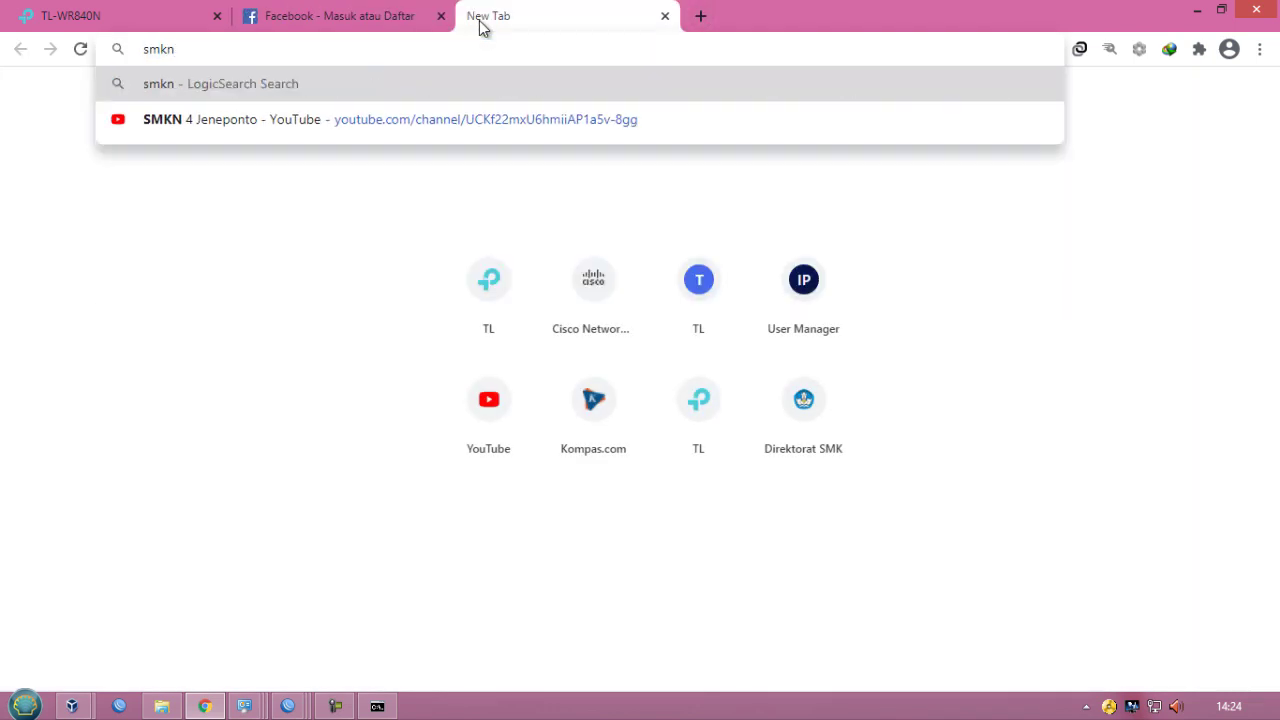
pyautogui.write('4jene')
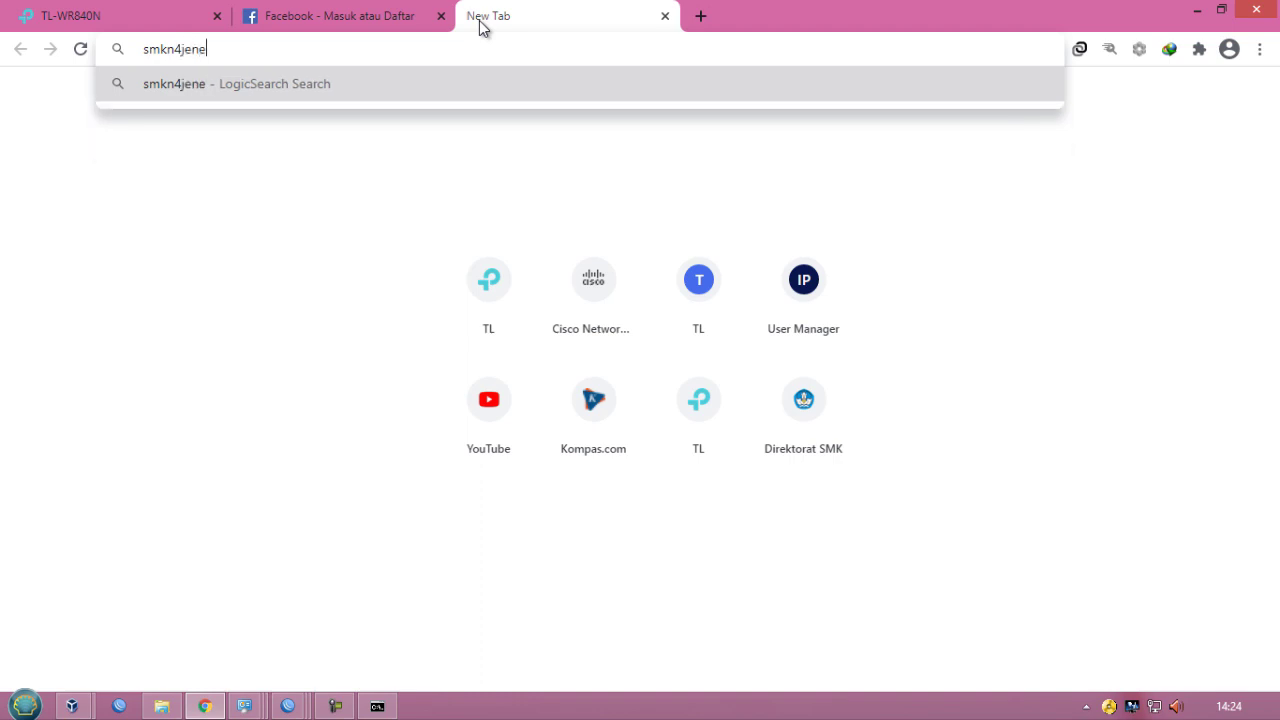
pyautogui.write('ponto')
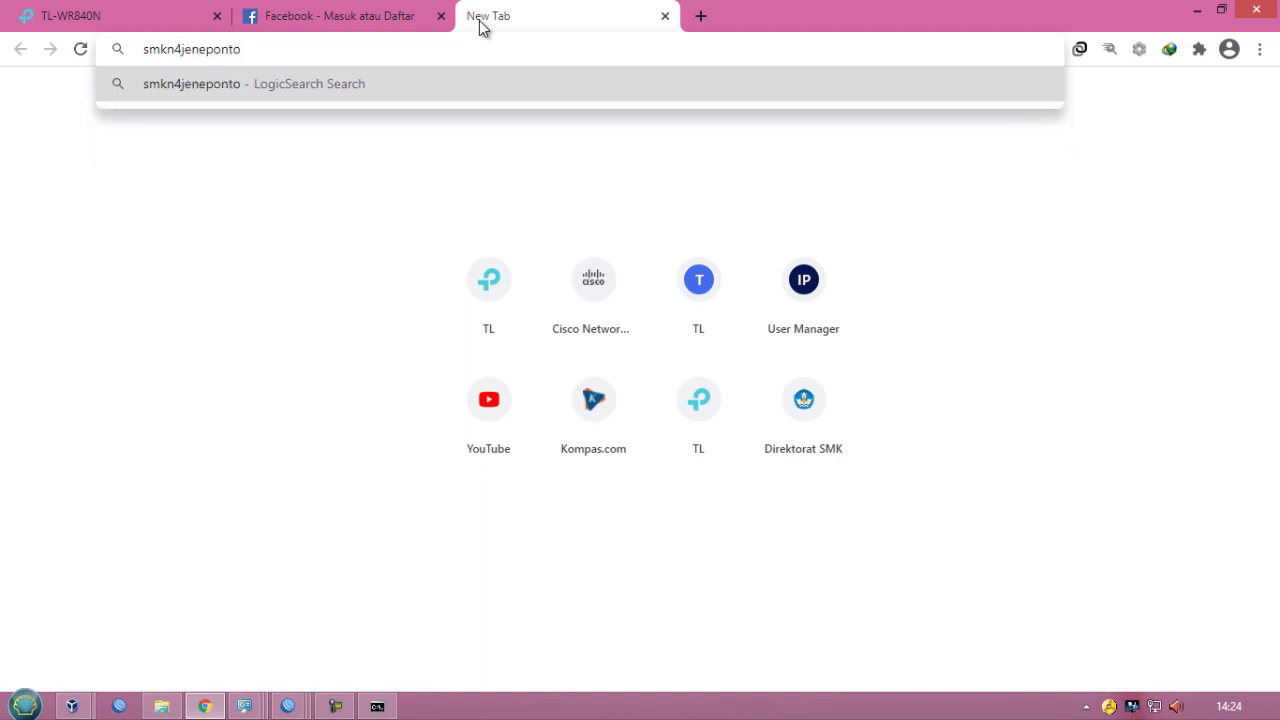
pyautogui.write('.sch.id')
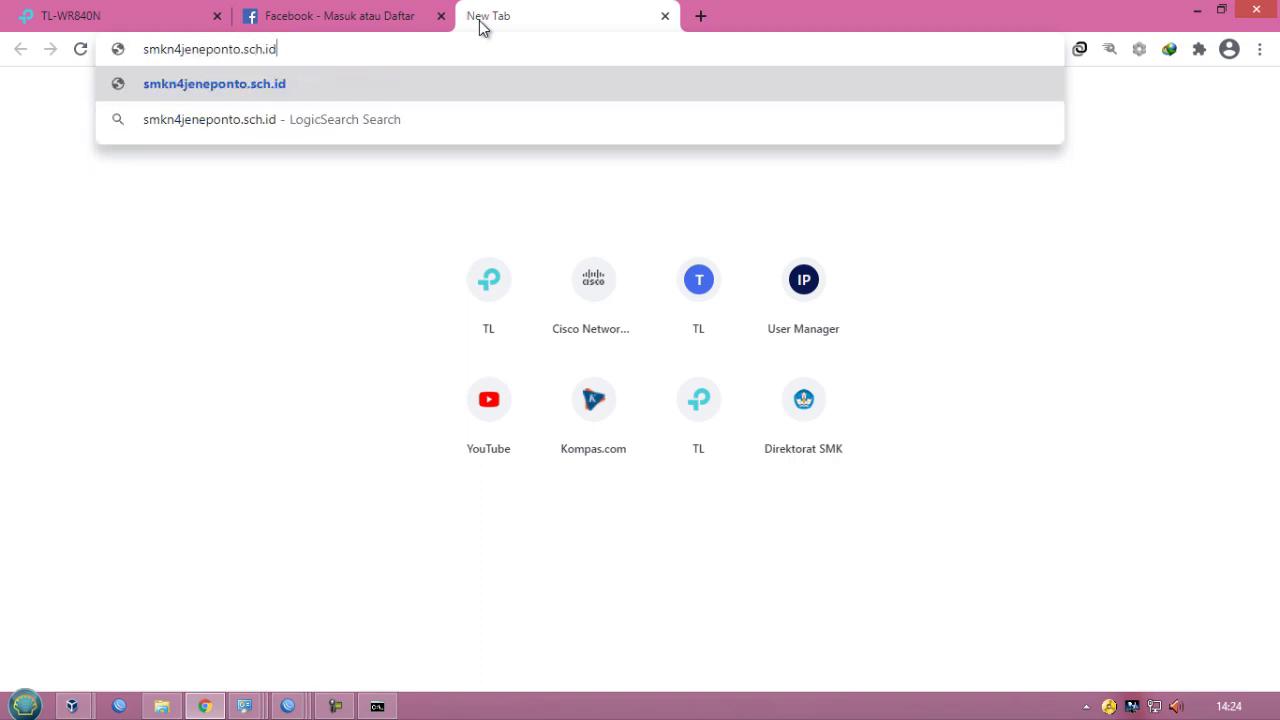
pyautogui.press('Return')
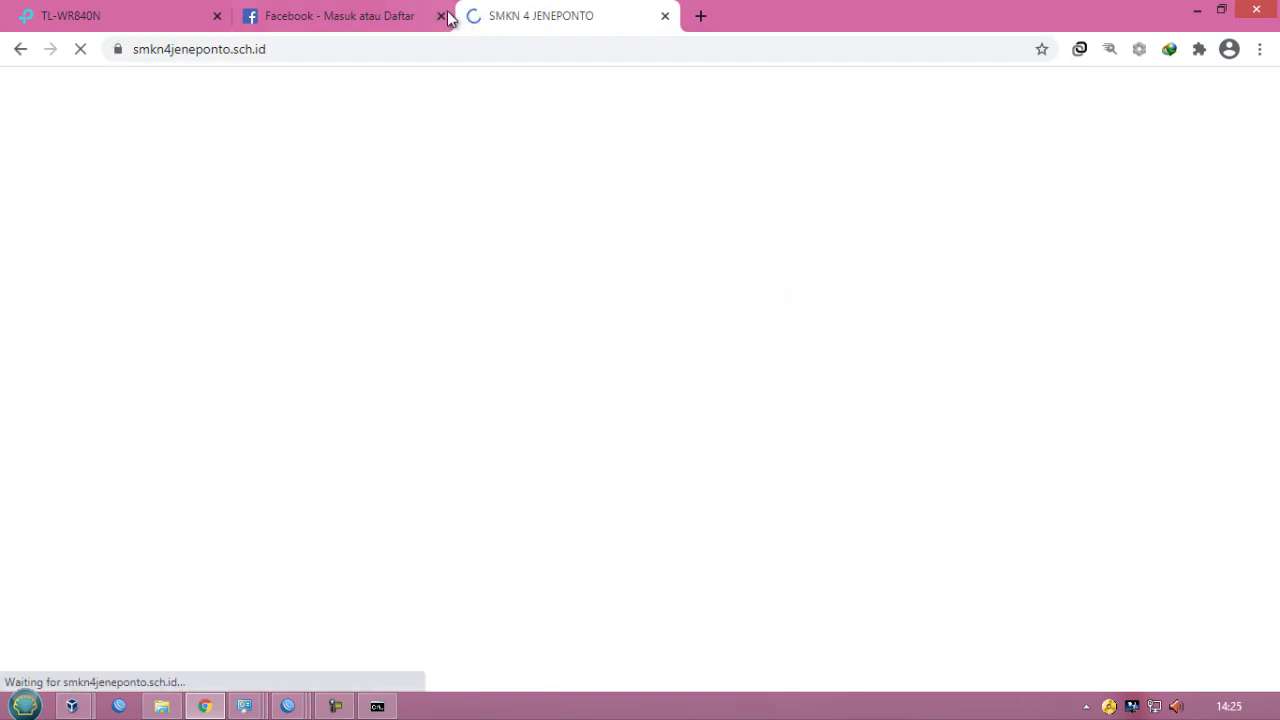
# - Review the loaded Facebook and school website pages by switching tabs and scrolling
pyautogui.click(406, 24)
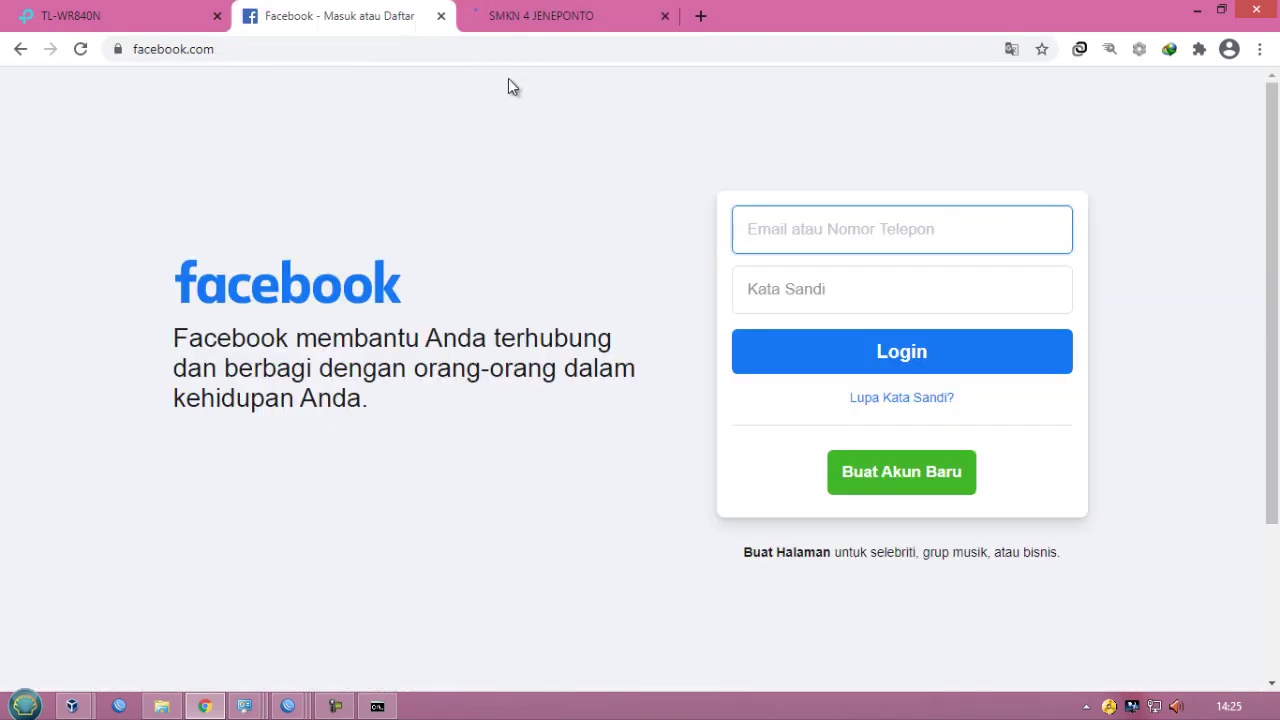
pyautogui.scroll(-3, 538, 153)
pyautogui.scroll(3, 534, 123)
pyautogui.click(538, 24)
pyautogui.scroll(-5, 567, 240)
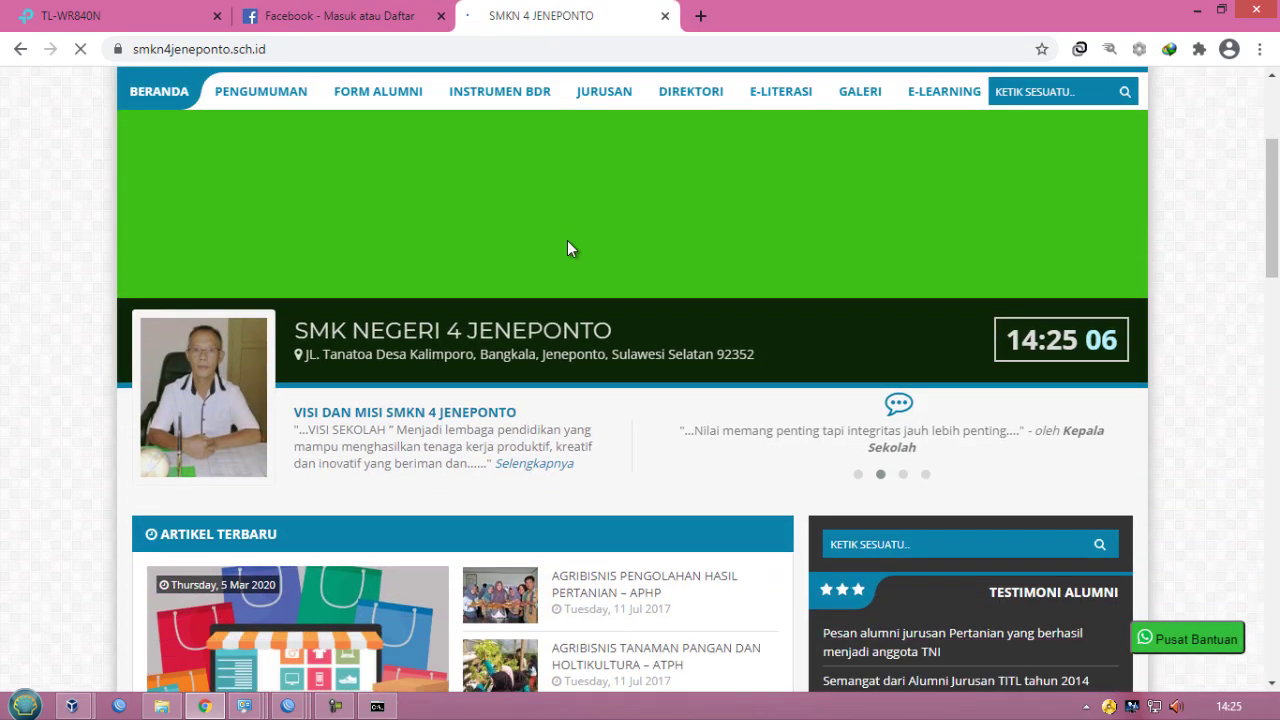
pyautogui.scroll(-8, 567, 240)
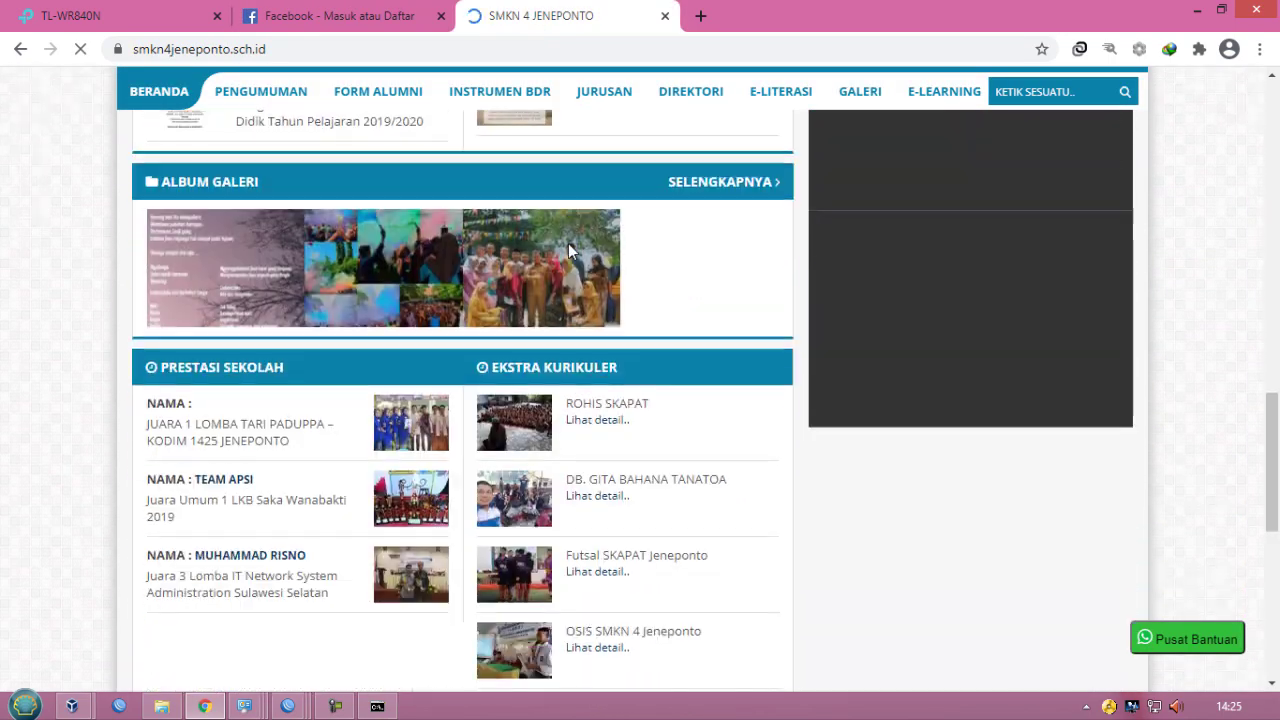
pyautogui.scroll(12, 570, 253)
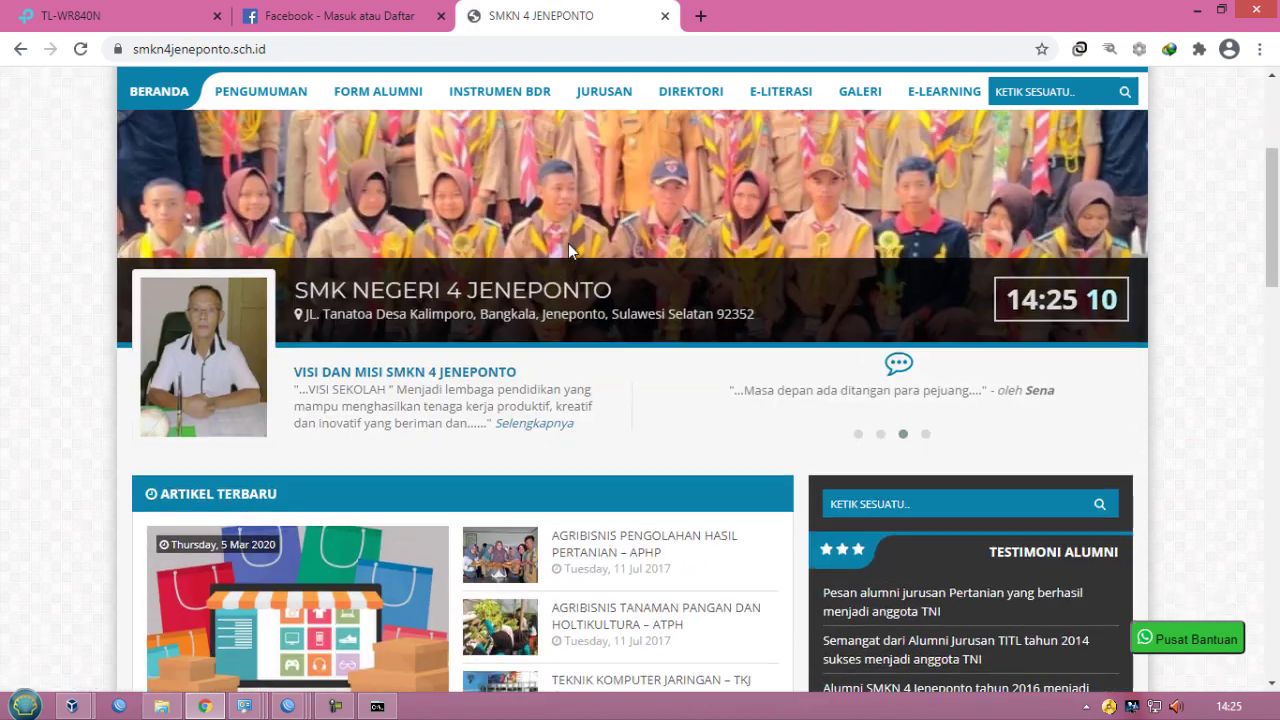
pyautogui.scroll(3, 569, 251)
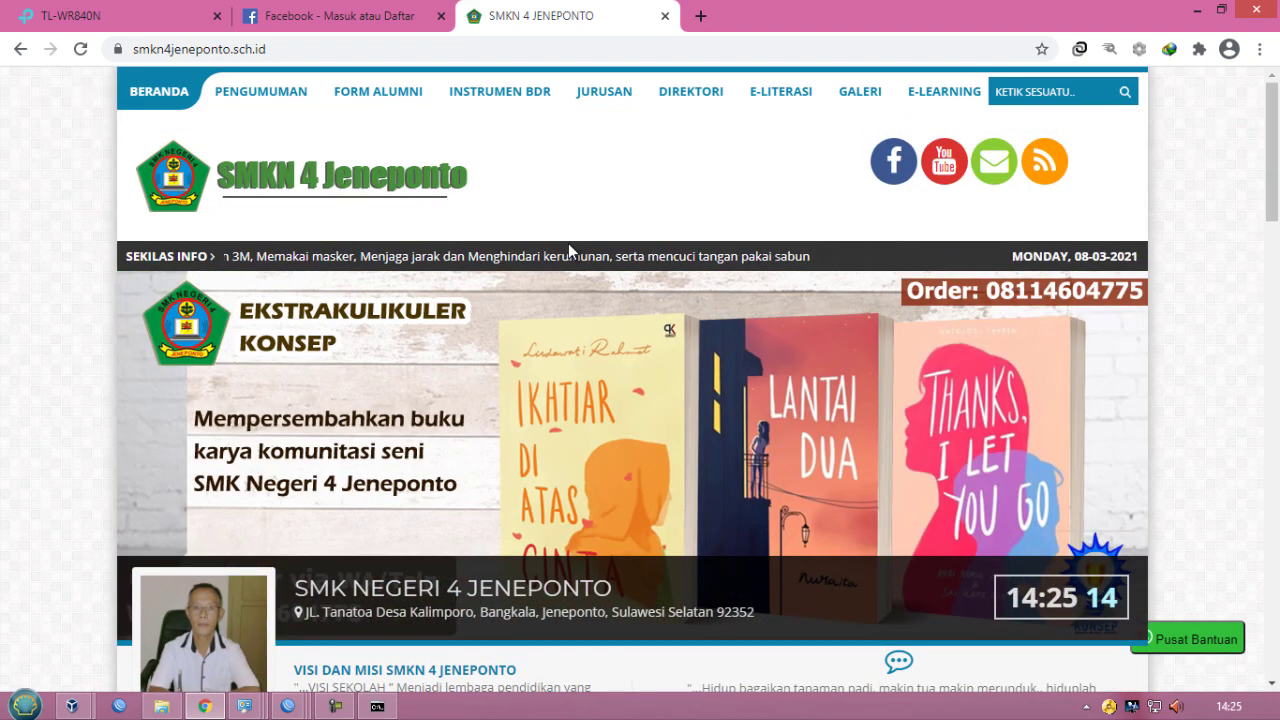
# - Minimize the browser and close the command prompt and the adapter's details and status windows
pyautogui.click(1197, 14)
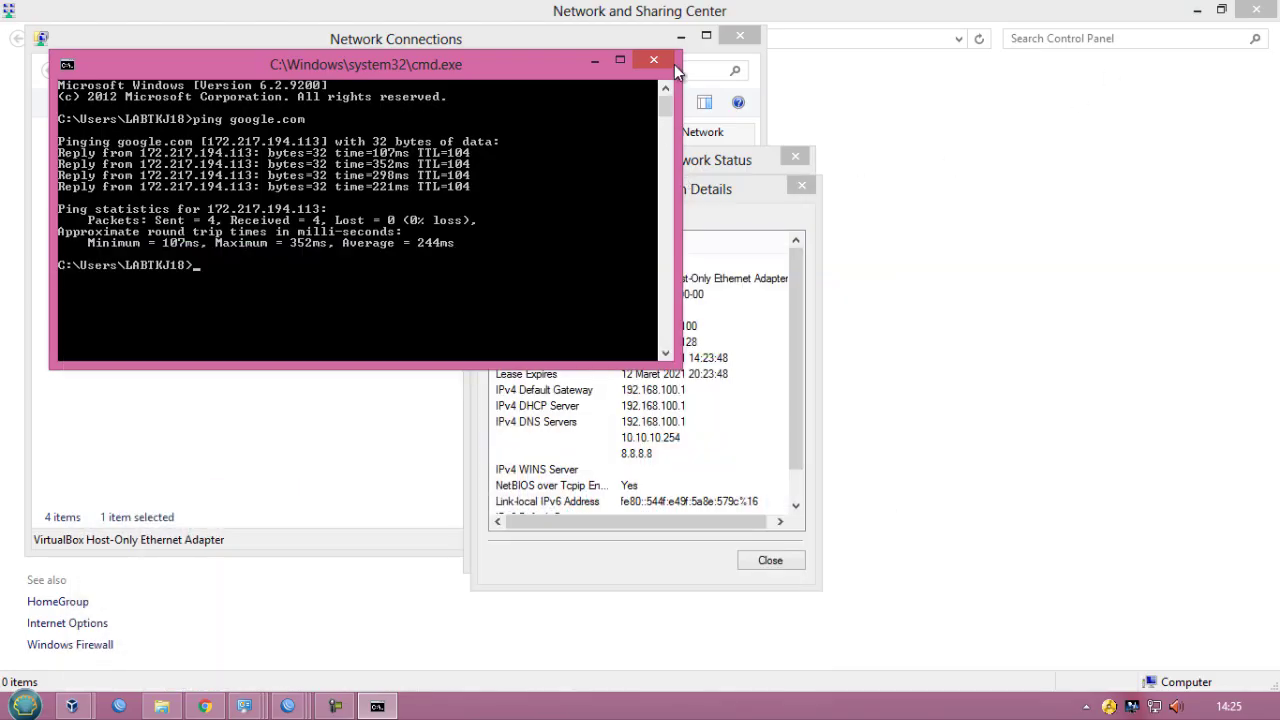
pyautogui.click(667, 67)
pyautogui.click(801, 185)
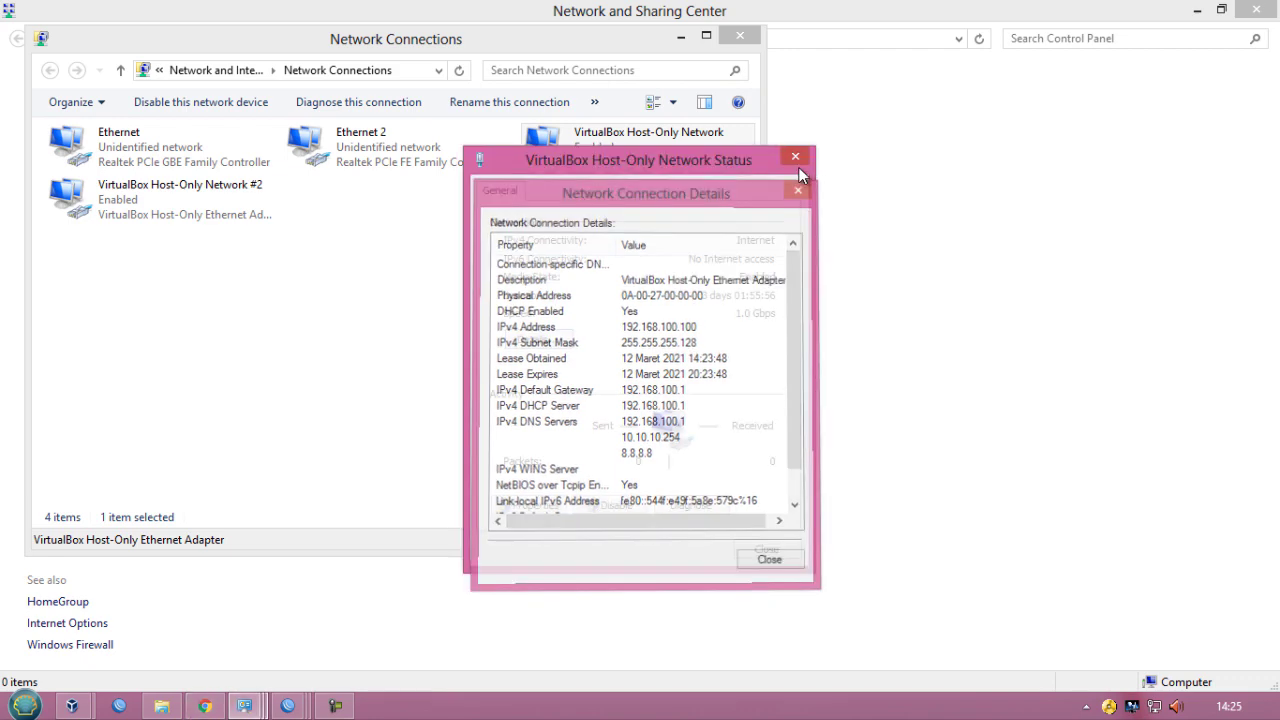
pyautogui.click(795, 158)
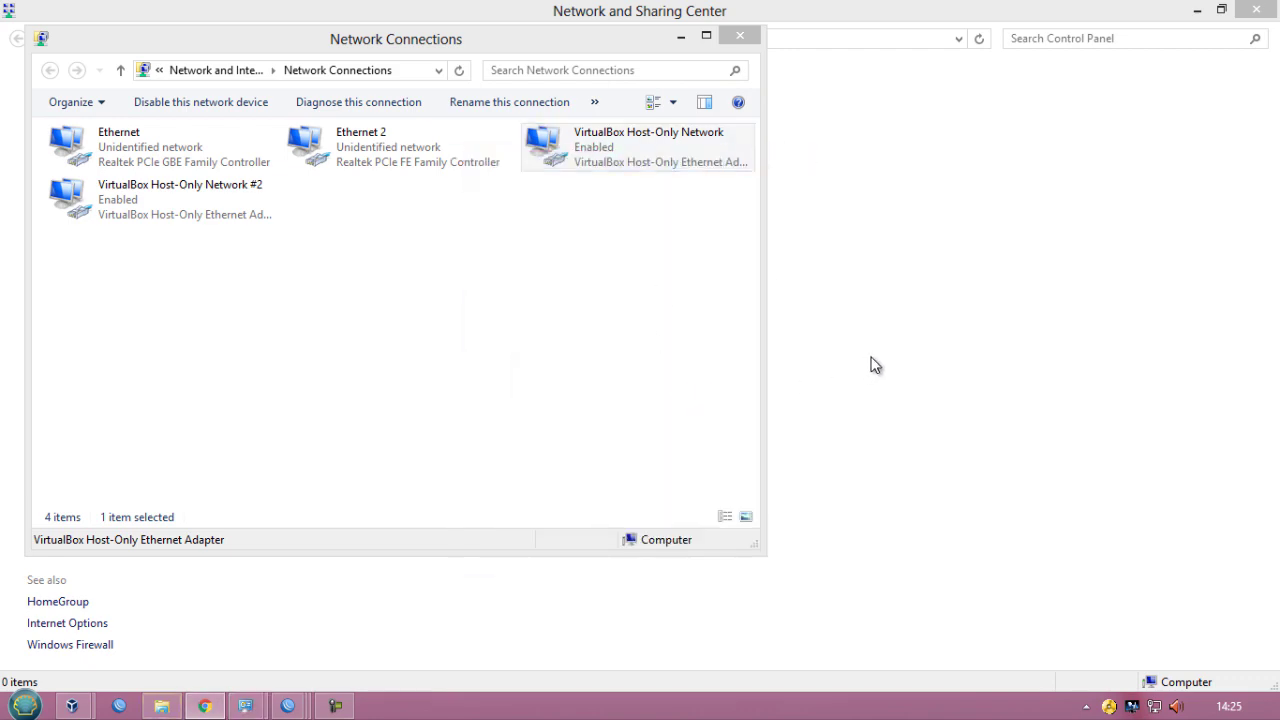
# - Return to the WinBox router session and close the Firewall and DHCP Server windows
pyautogui.moveTo(288, 706)
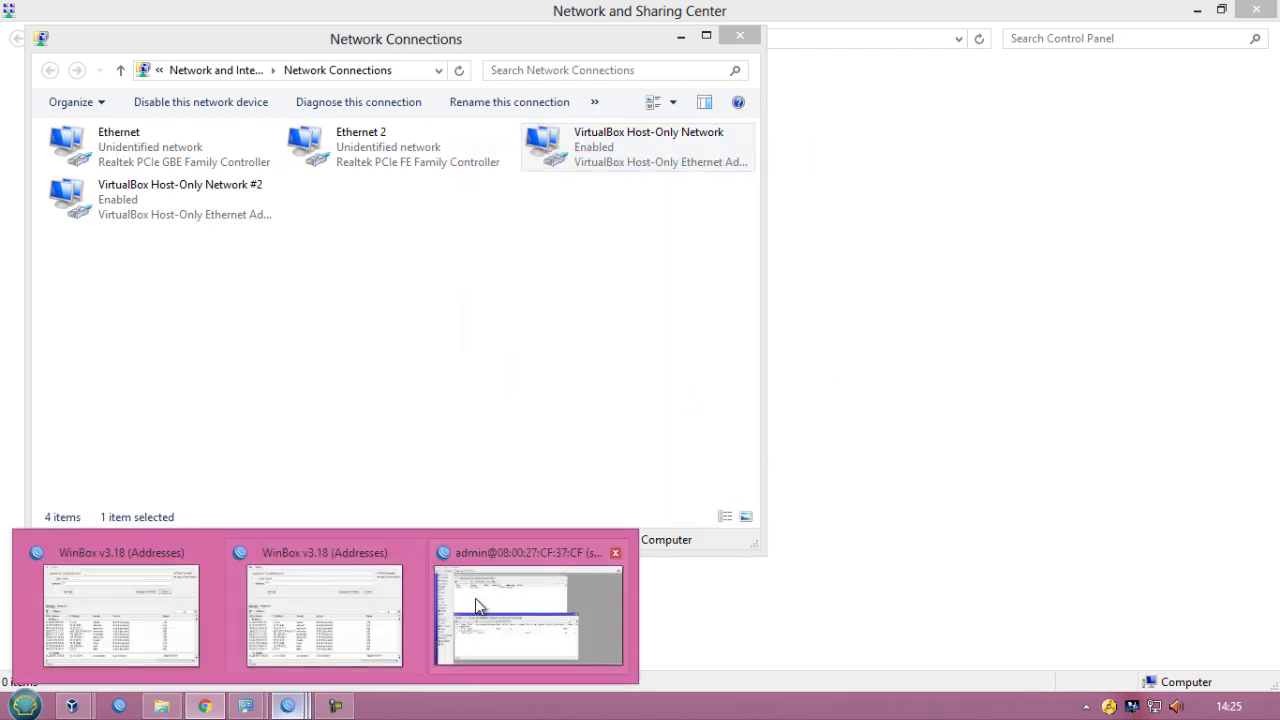
pyautogui.click(479, 596)
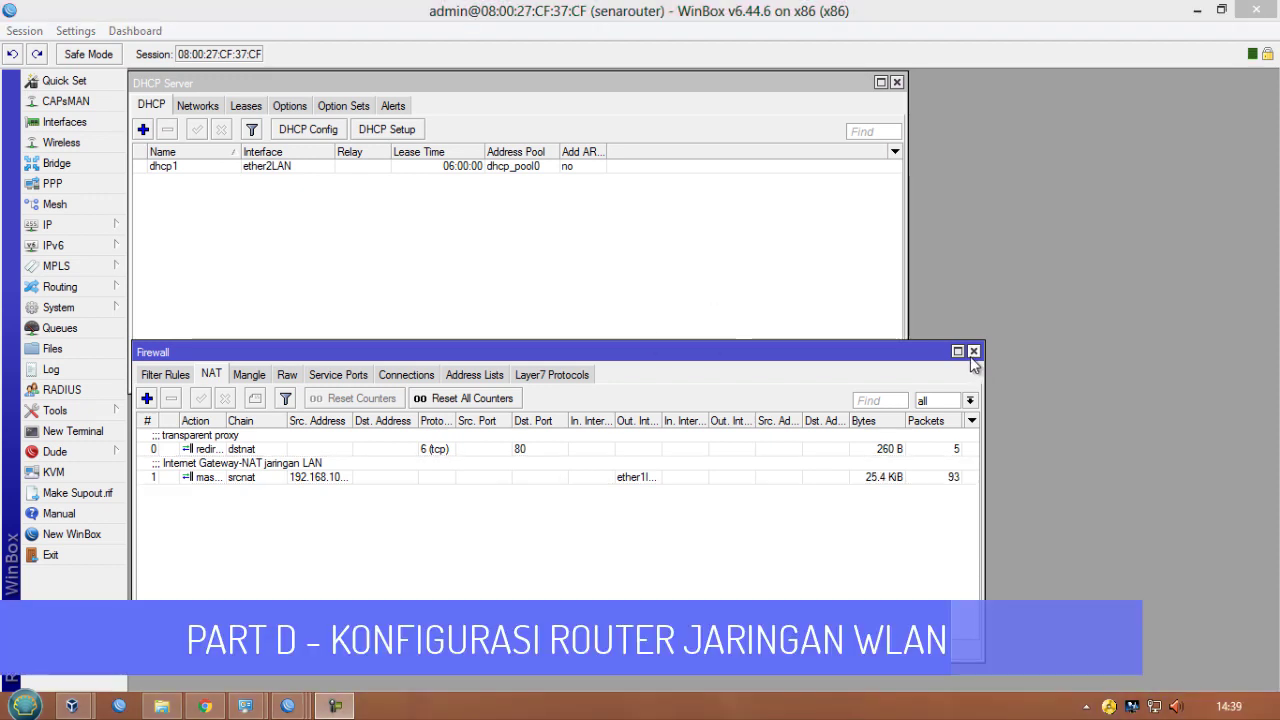
pyautogui.click(973, 352)
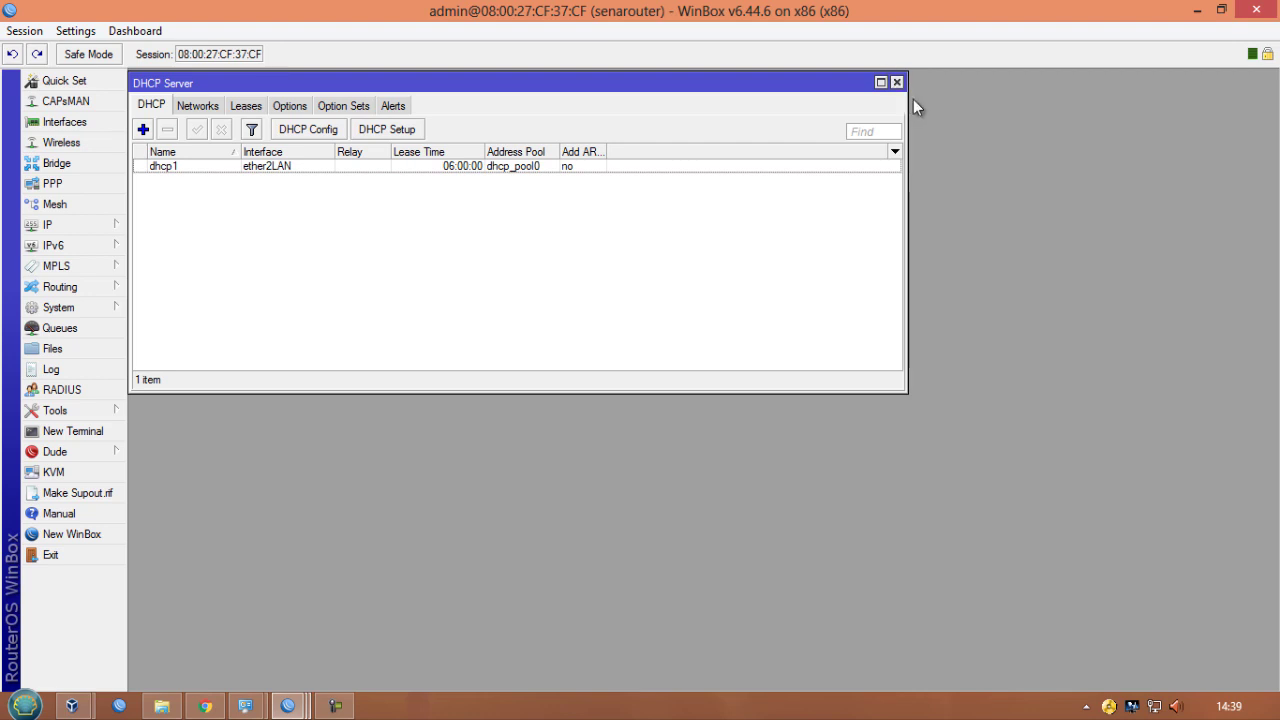
pyautogui.click(896, 84)
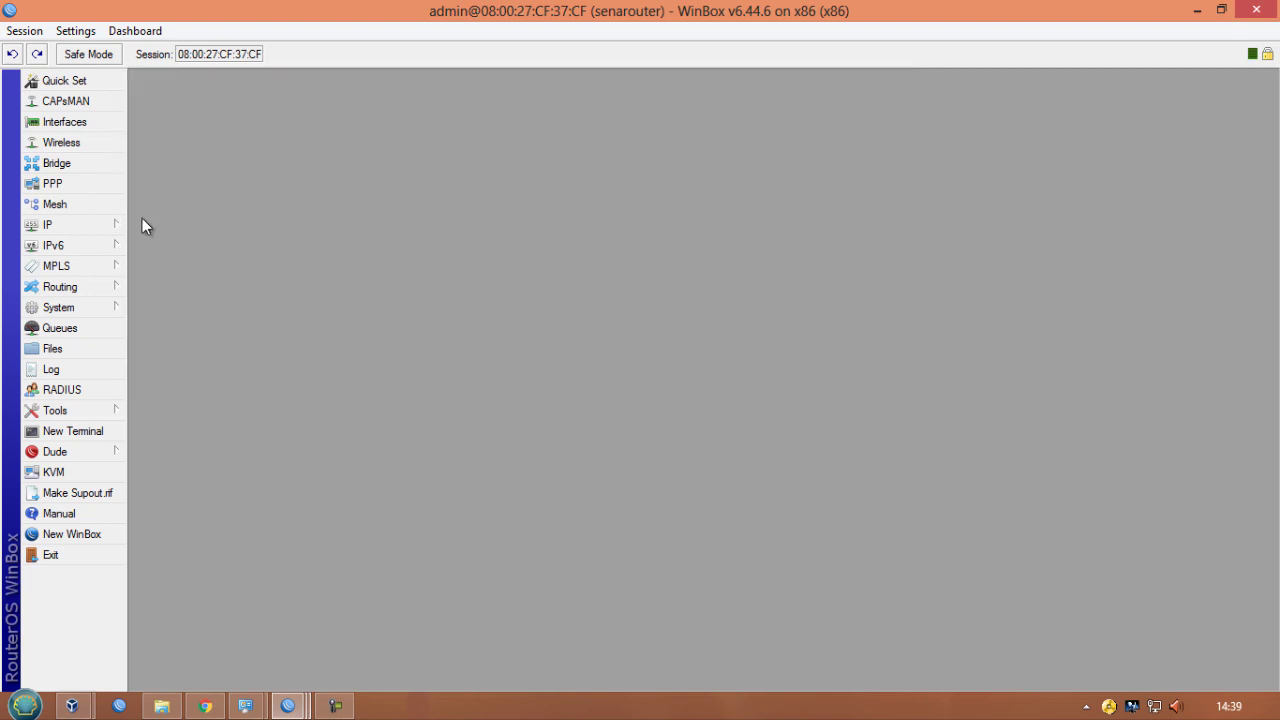
# - Start the Hotspot Setup wizard and select ether3WLAN as the hotspot interface
pyautogui.click(114, 226)
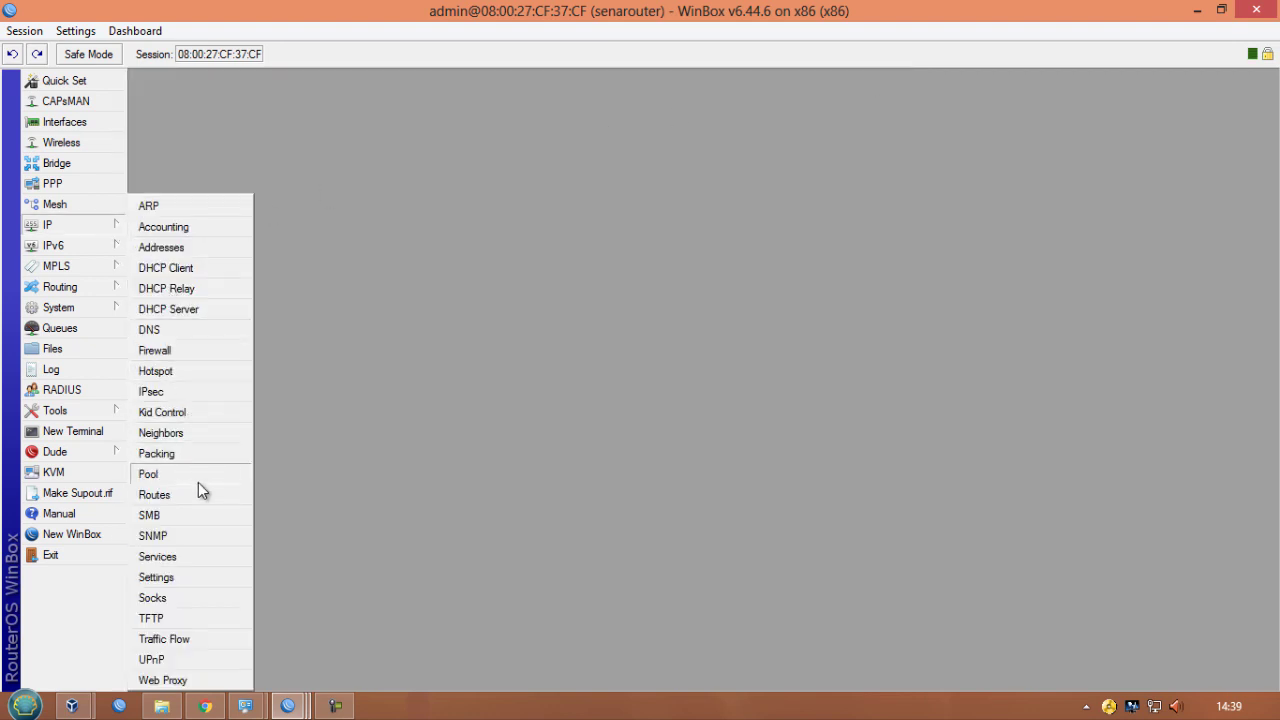
pyautogui.click(209, 383)
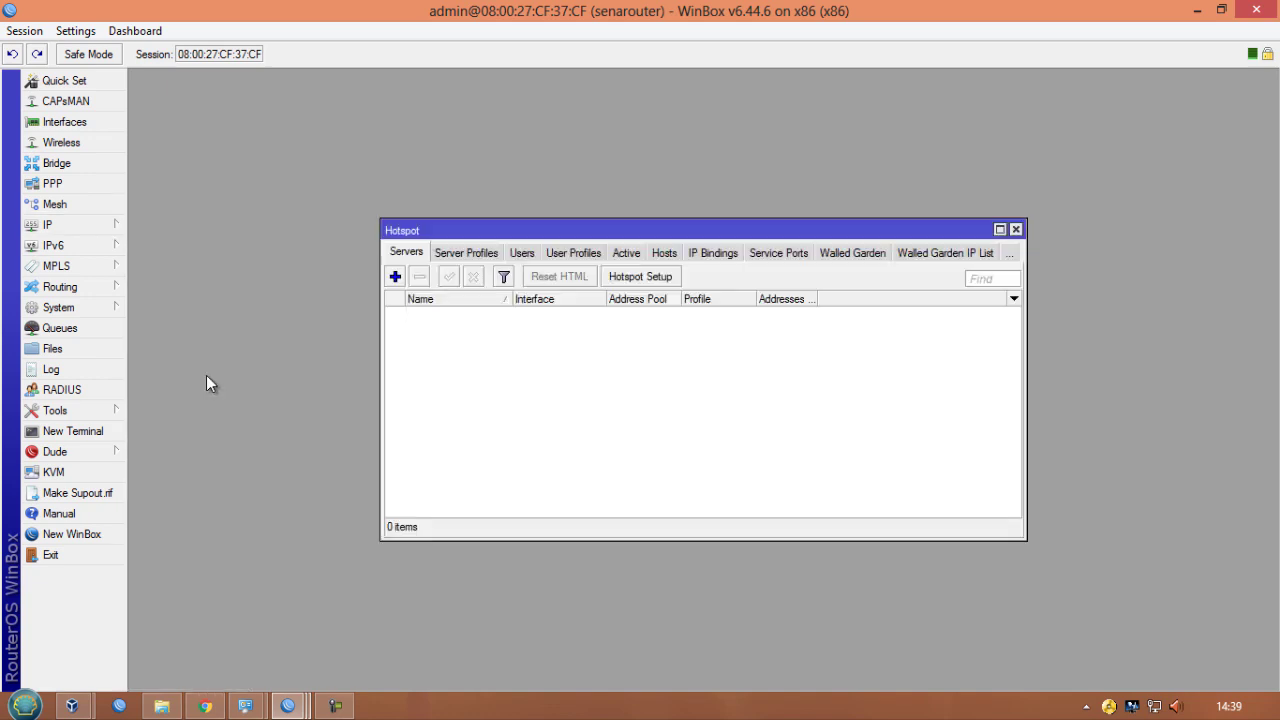
pyautogui.click(648, 281)
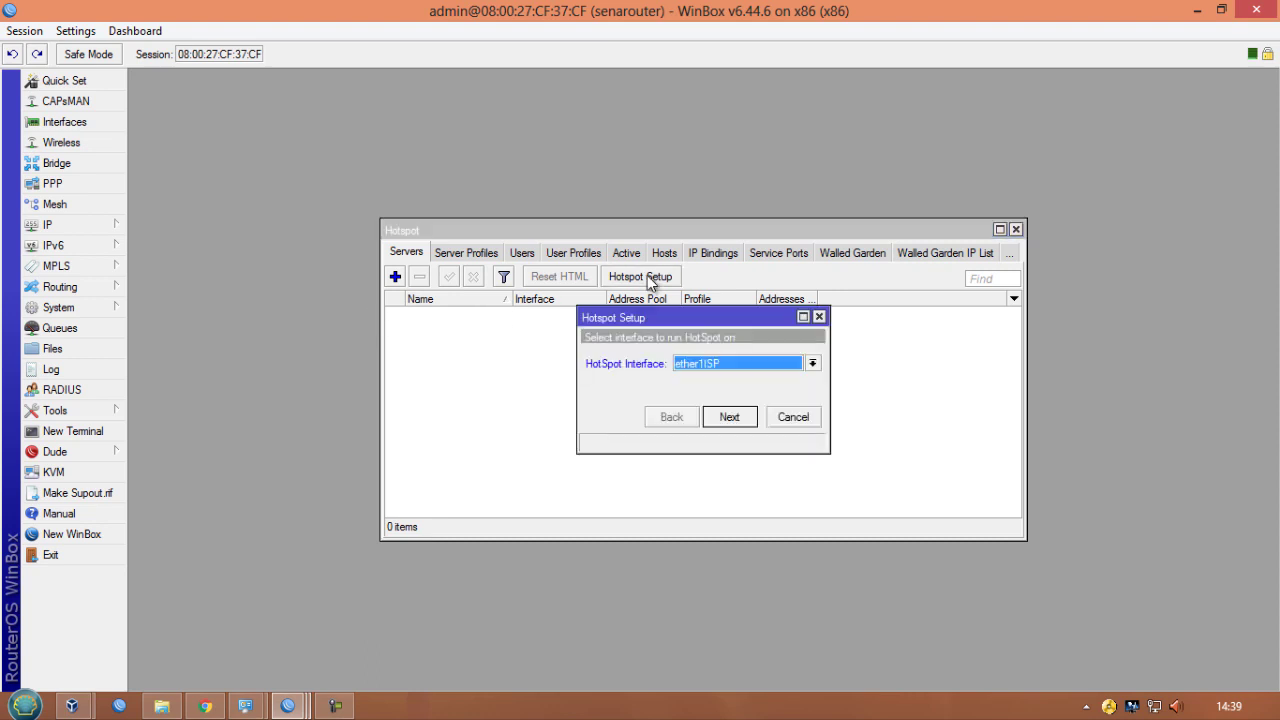
pyautogui.click(688, 366)
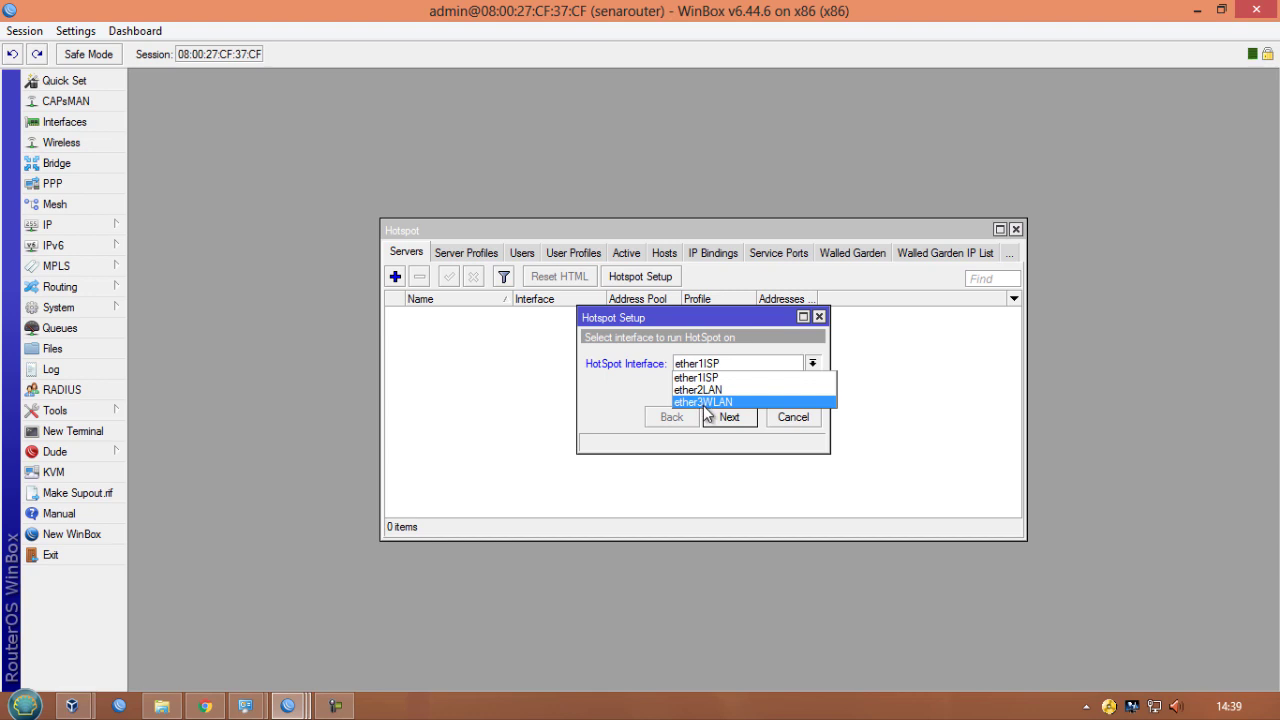
pyautogui.click(705, 402)
pyautogui.click(728, 417)
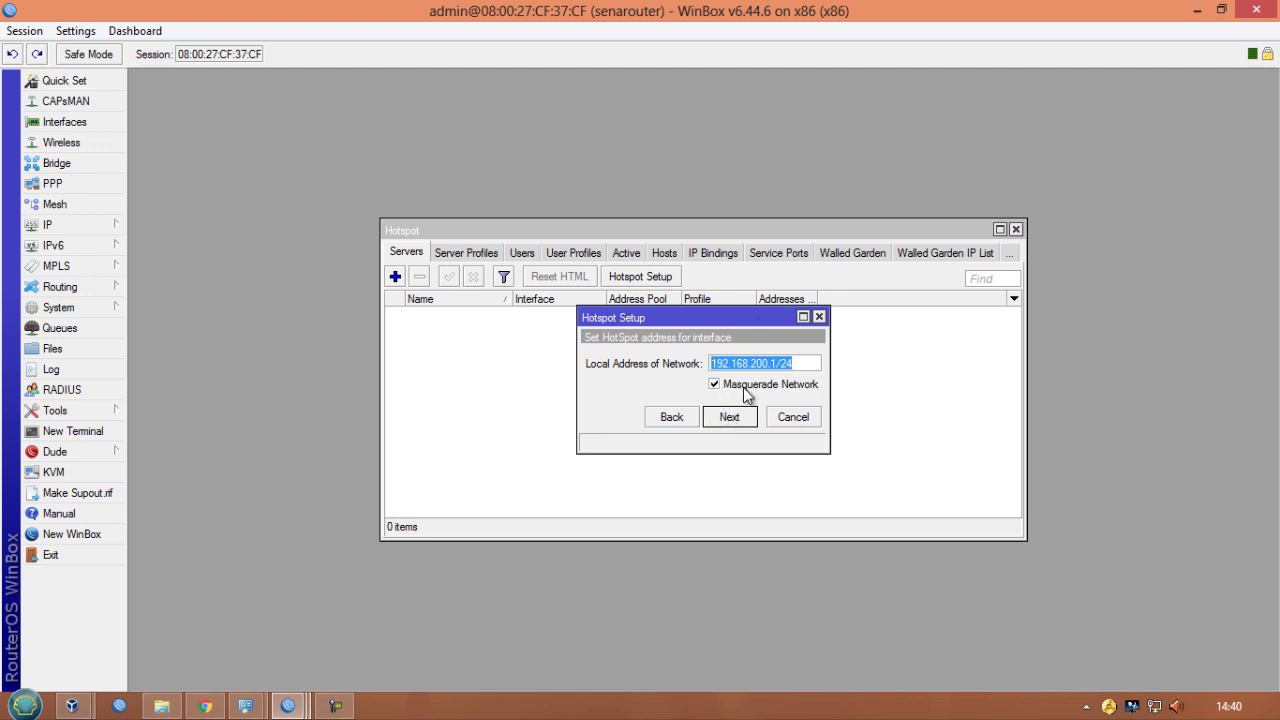
# - Accept the hotspot local address 192.168.200.1/24 with masquerading and edit the hotspot address pool range
pyautogui.click(729, 417)
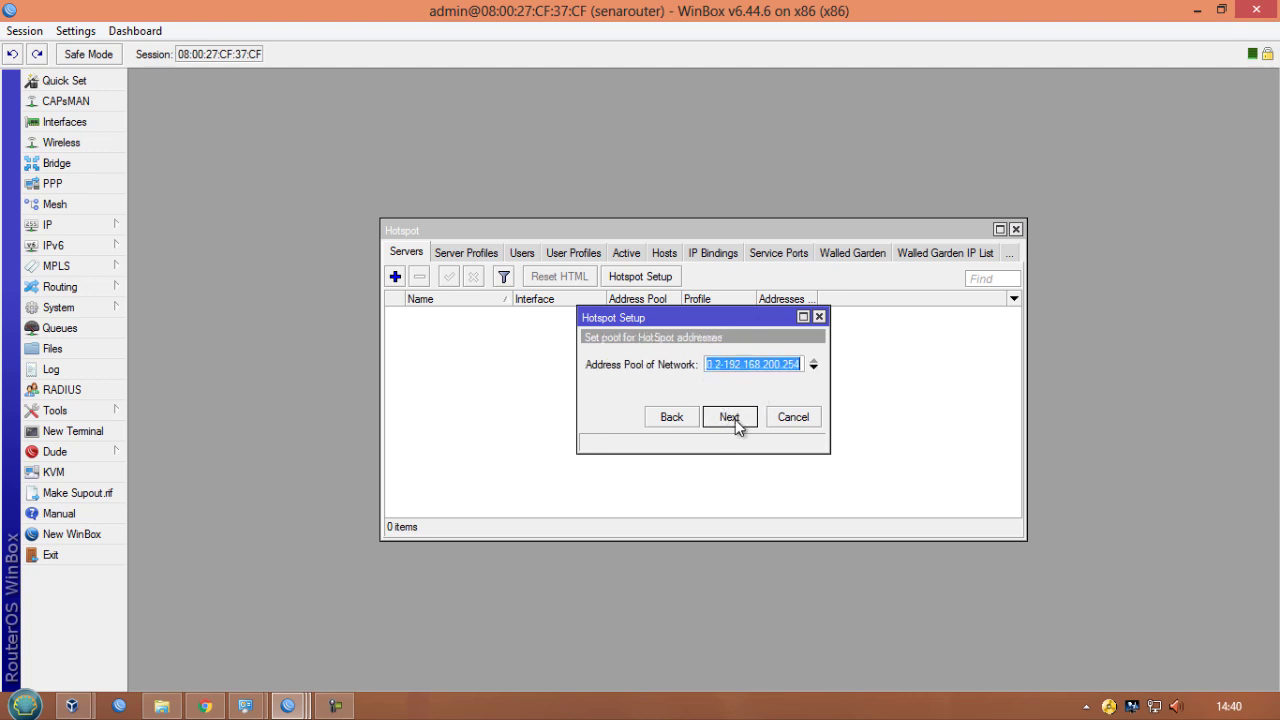
pyautogui.click(802, 366)
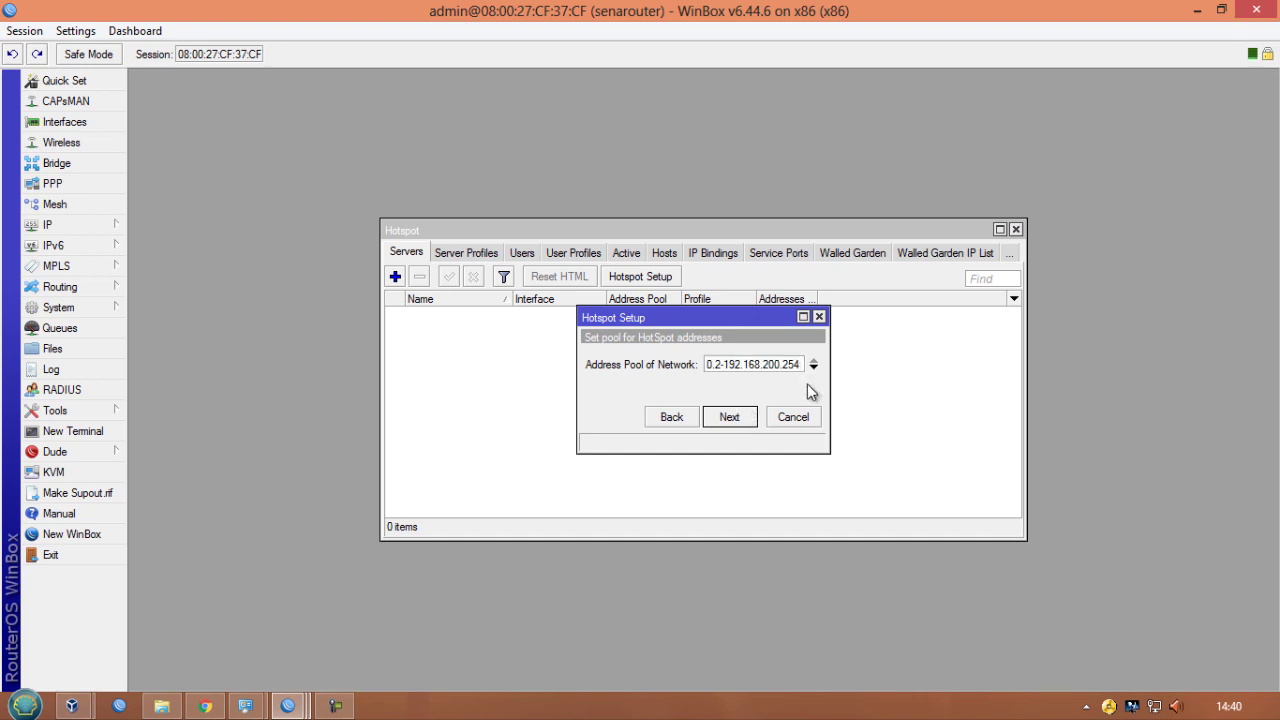
pyautogui.press('BackSpace')
pyautogui.press('BackSpace')
pyautogui.press('BackSpace')
pyautogui.click(738, 420)
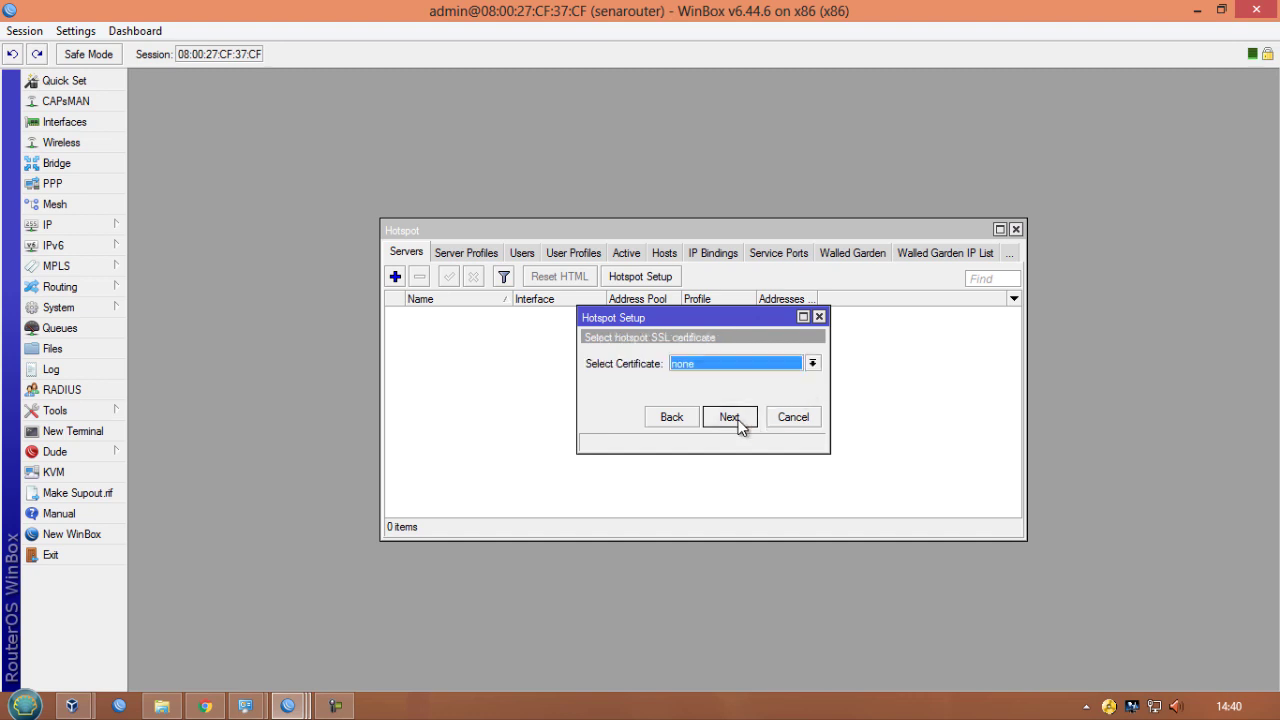
# - Keep no SSL certificate, the default SMTP server, and DNS servers 10.10.10.254 and 8.8.8.8
pyautogui.click(738, 420)
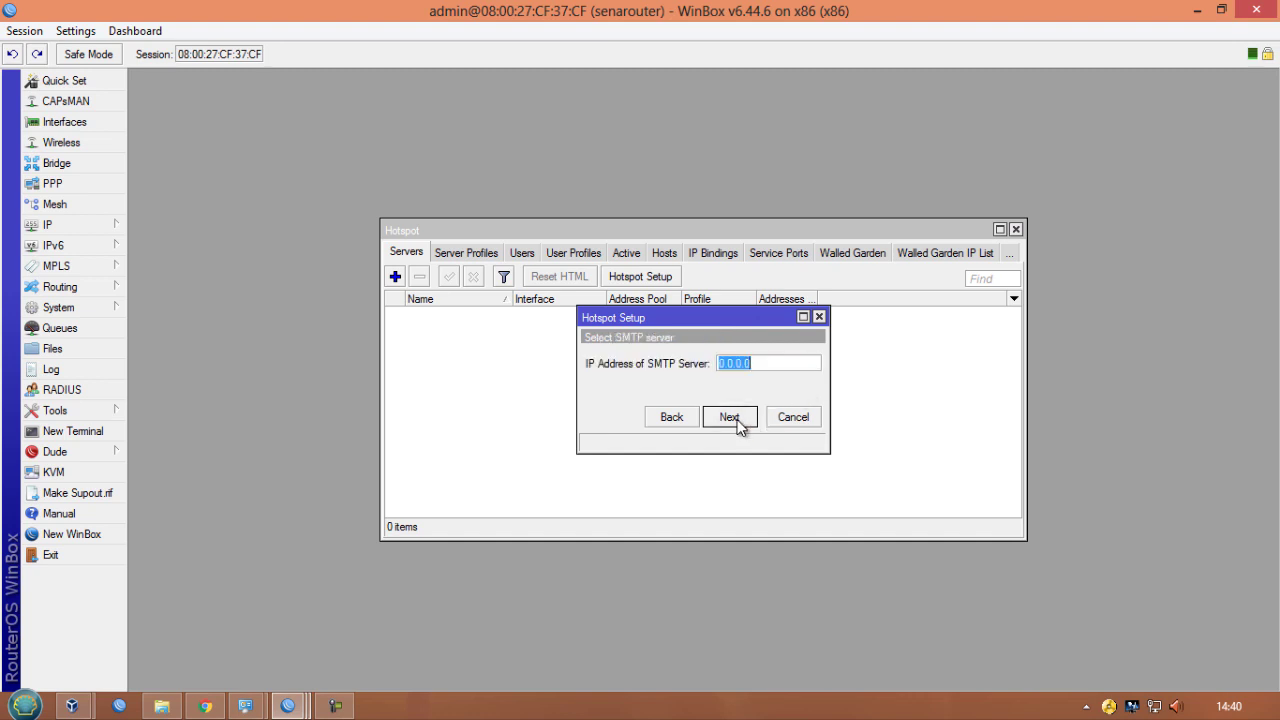
pyautogui.click(738, 420)
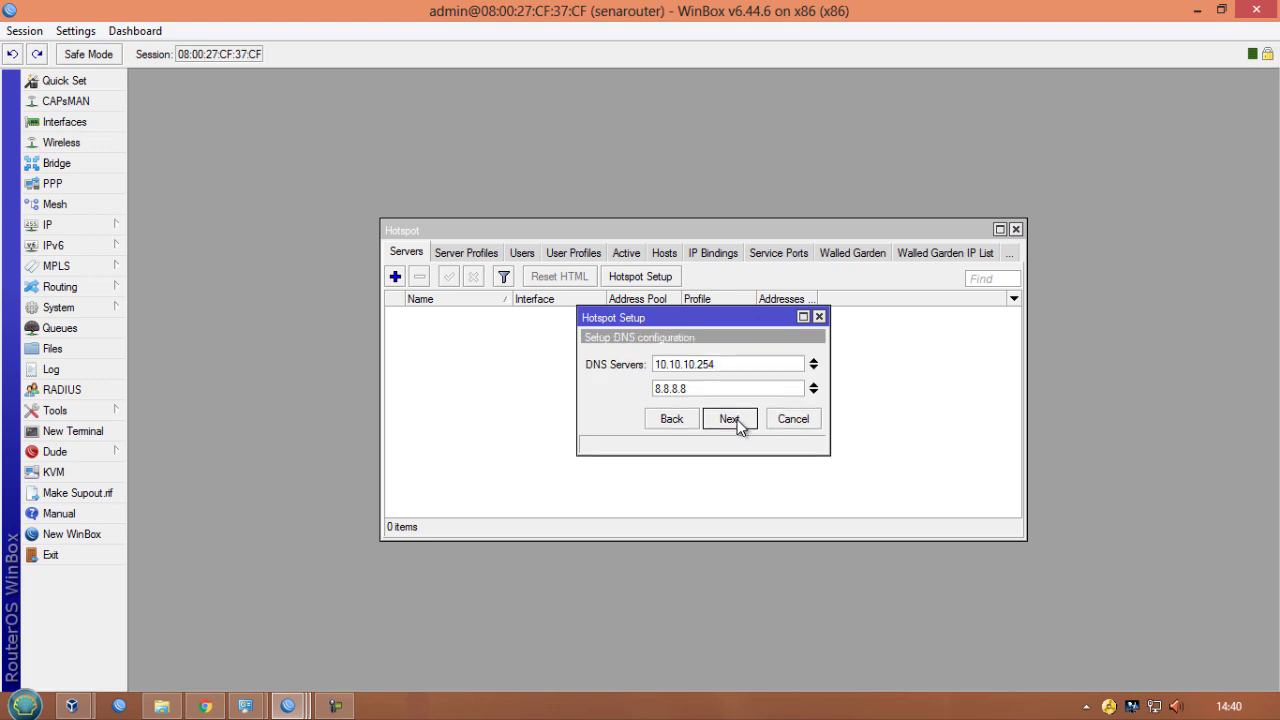
pyautogui.click(738, 420)
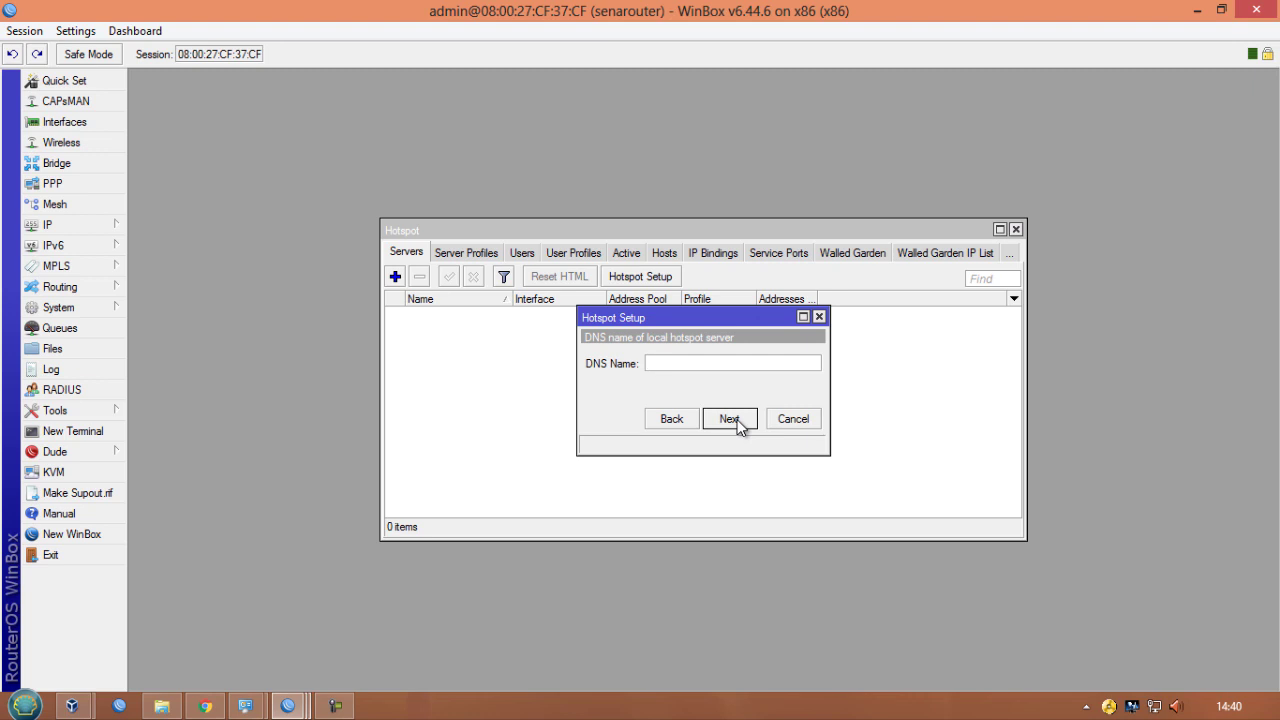
# - Set the hotspot server's DNS name to sekolah.sch.id
pyautogui.write('sekolah.sch.id')
pyautogui.click(729, 419)
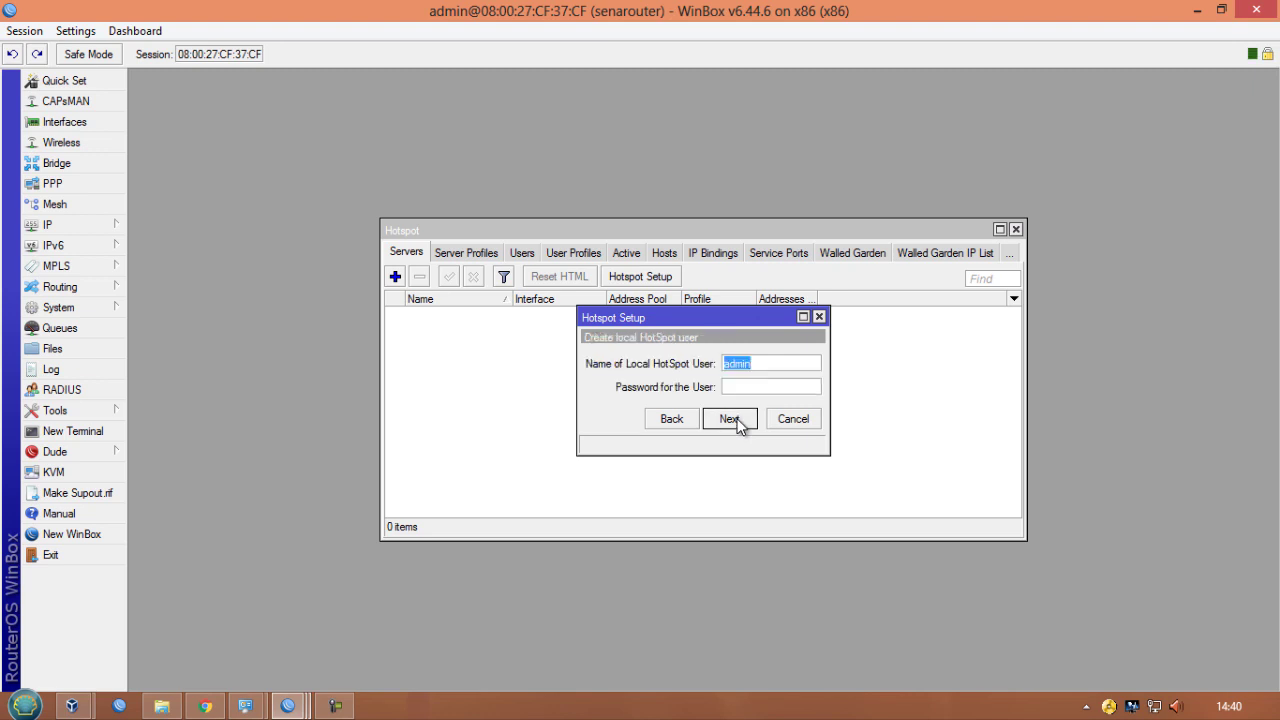
# - Create the local hotspot user admin with an empty password and finish the Hotspot Setup wizard
pyautogui.click(754, 392)
pyautogui.write('admin')
pyautogui.click(736, 420)
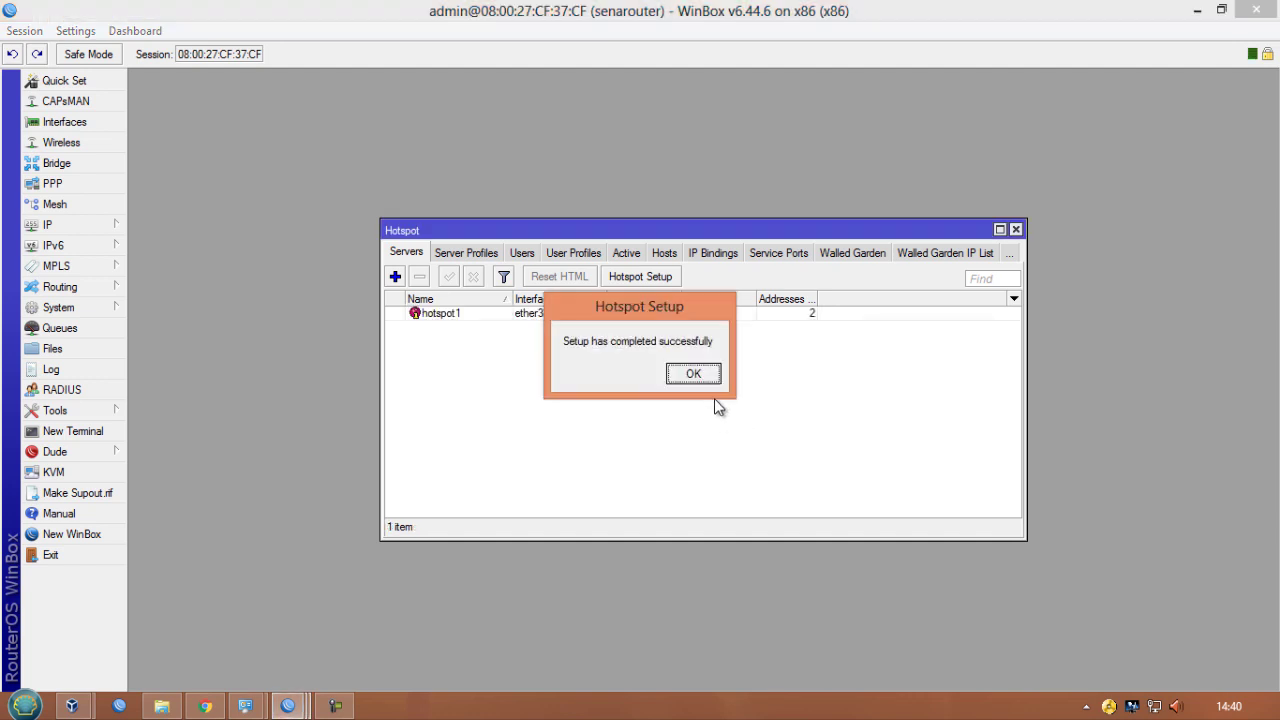
pyautogui.click(693, 374)
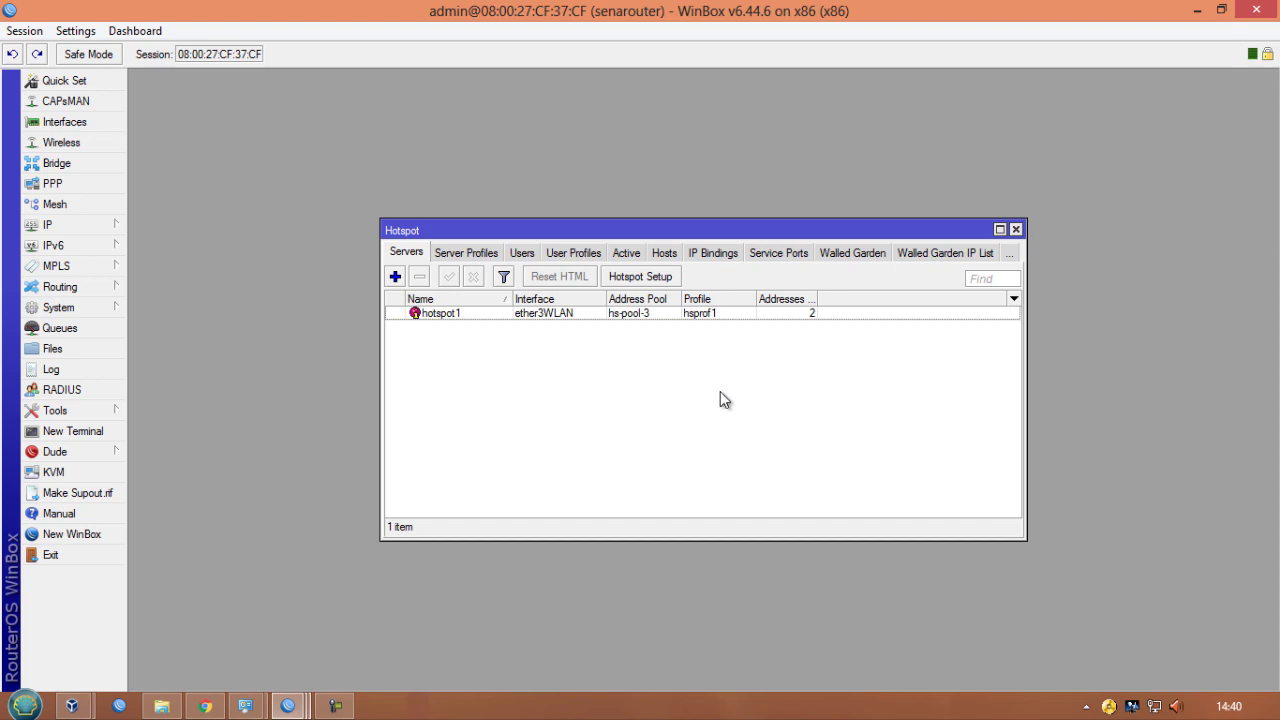
# - Upload the skylight folder from Desktop > ROUTEROS > template hotspot into the router's file list
pyautogui.moveTo(640, 232); pyautogui.dragTo(389, 84)
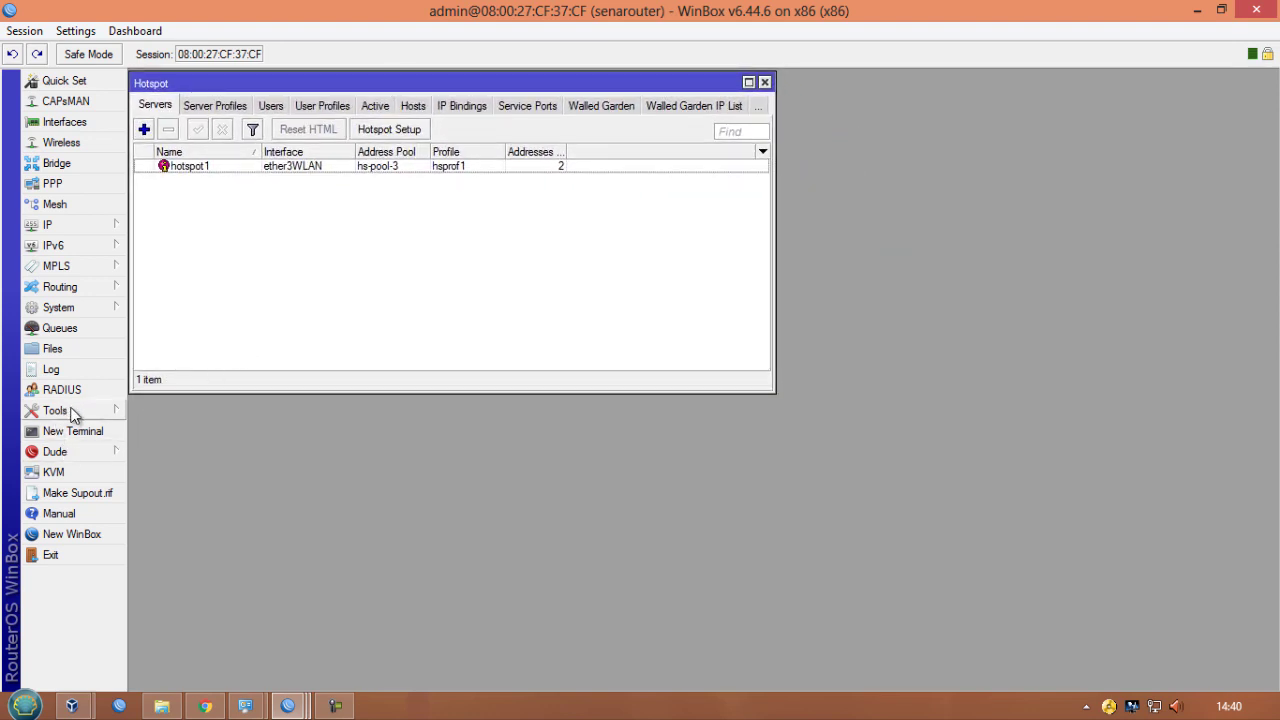
pyautogui.click(76, 350)
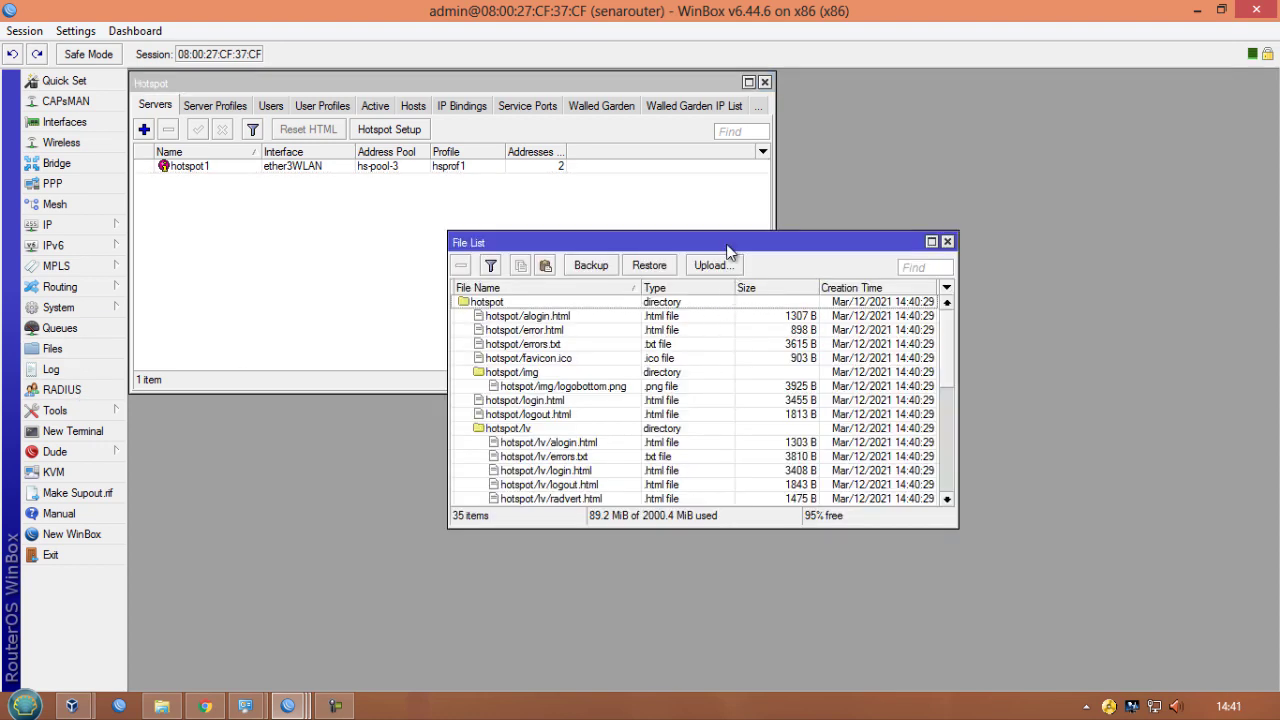
pyautogui.click(162, 708)
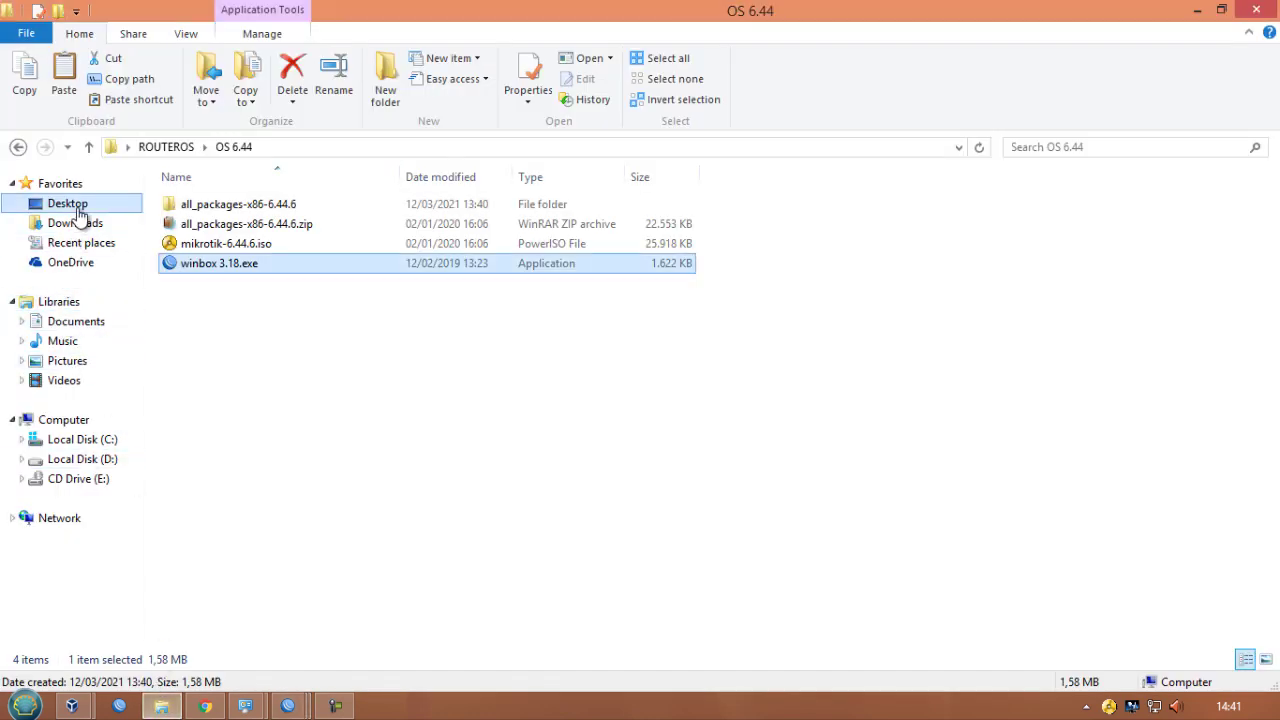
pyautogui.click(79, 208)
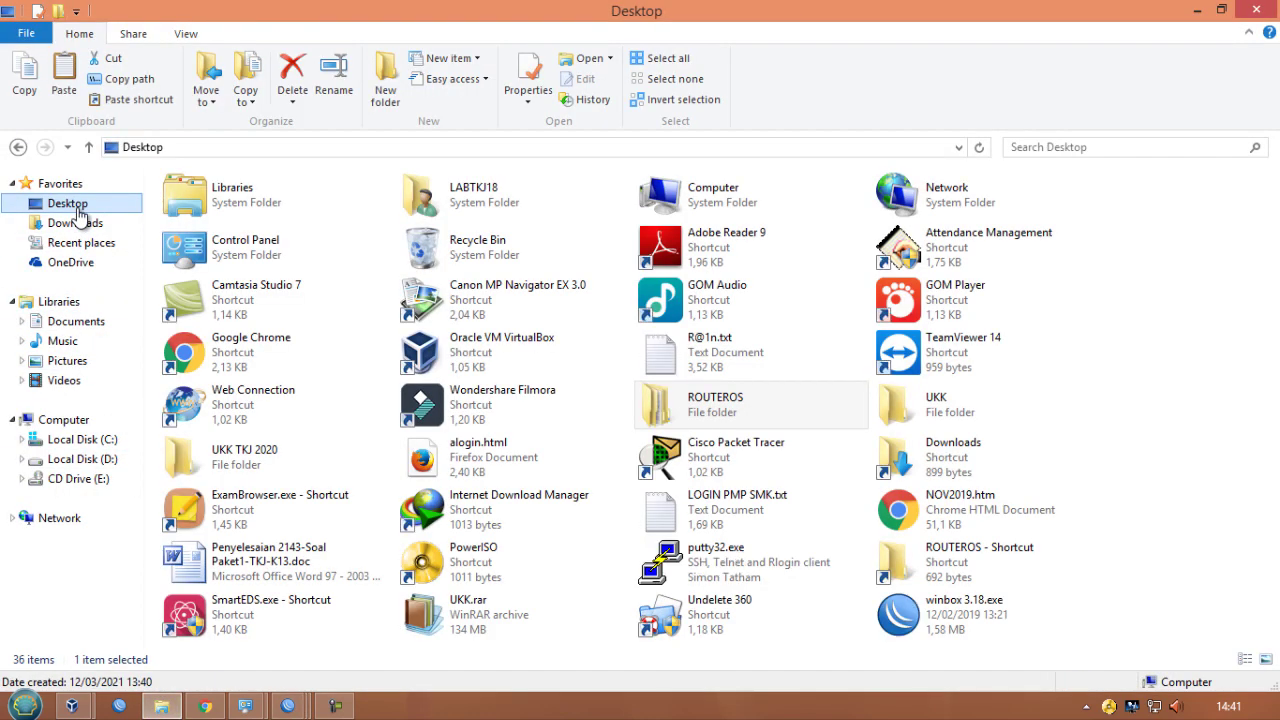
pyautogui.doubleClick(745, 412)
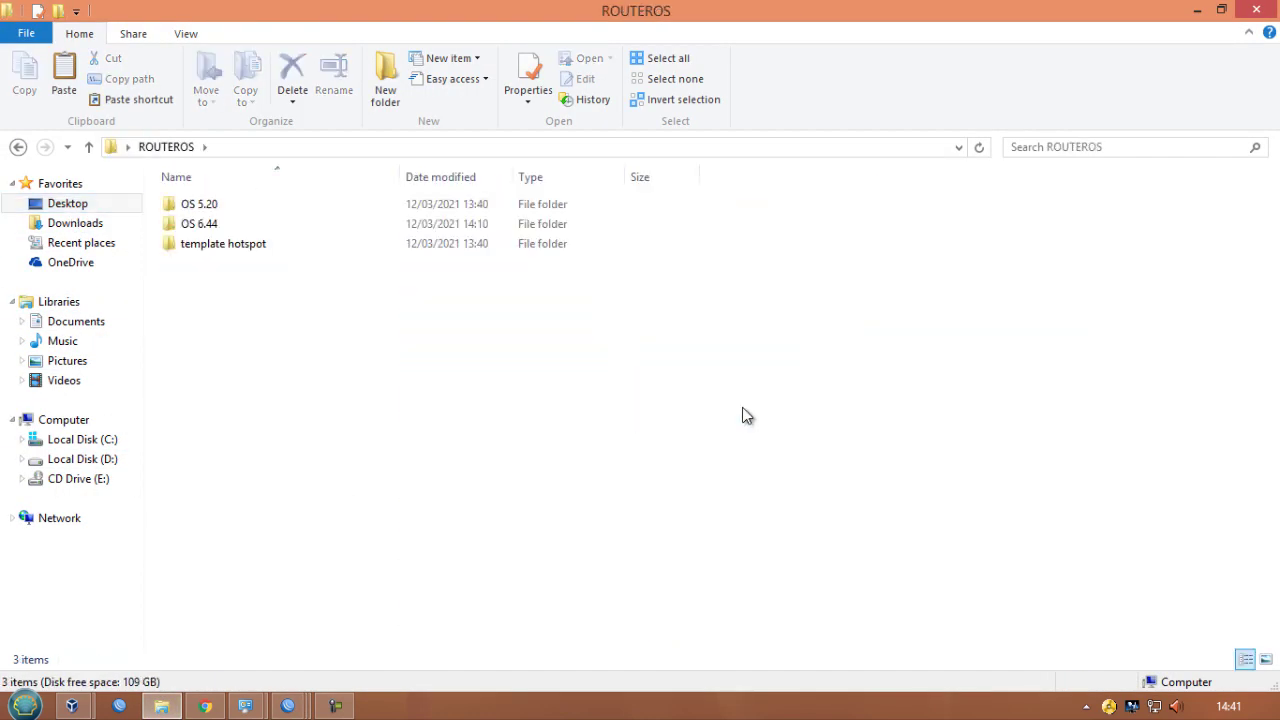
pyautogui.doubleClick(312, 246)
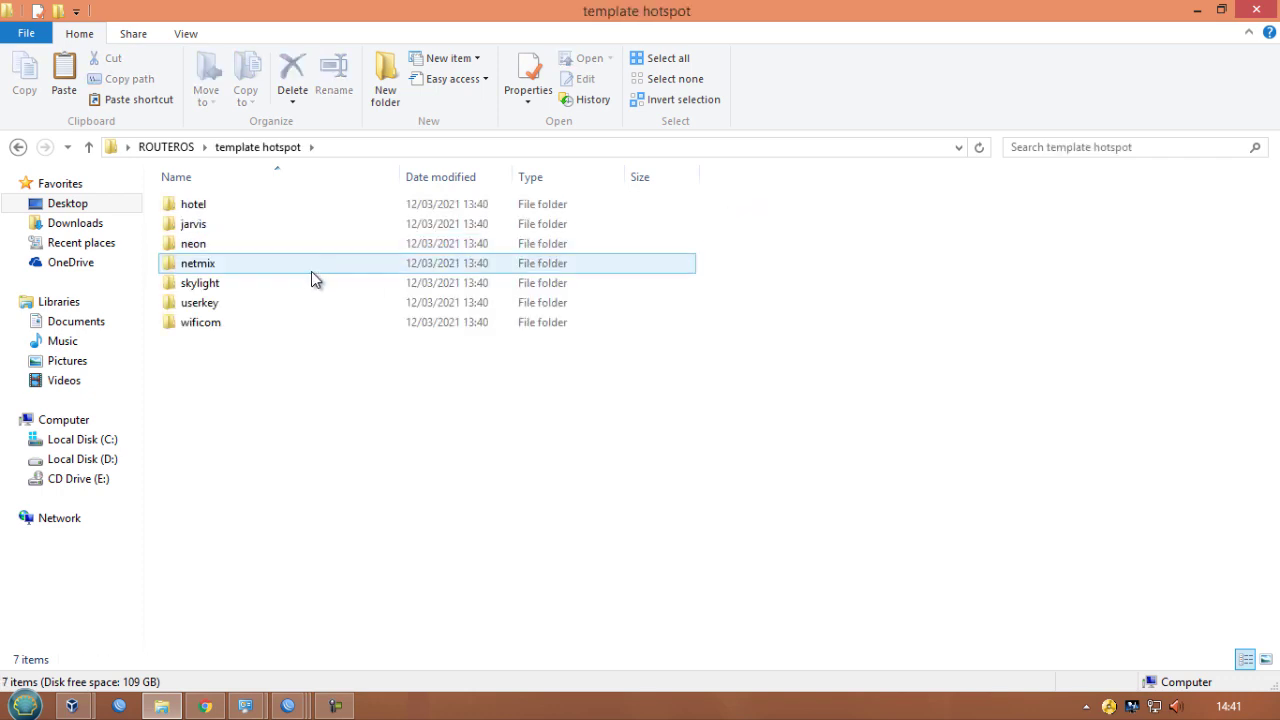
pyautogui.click(208, 283)
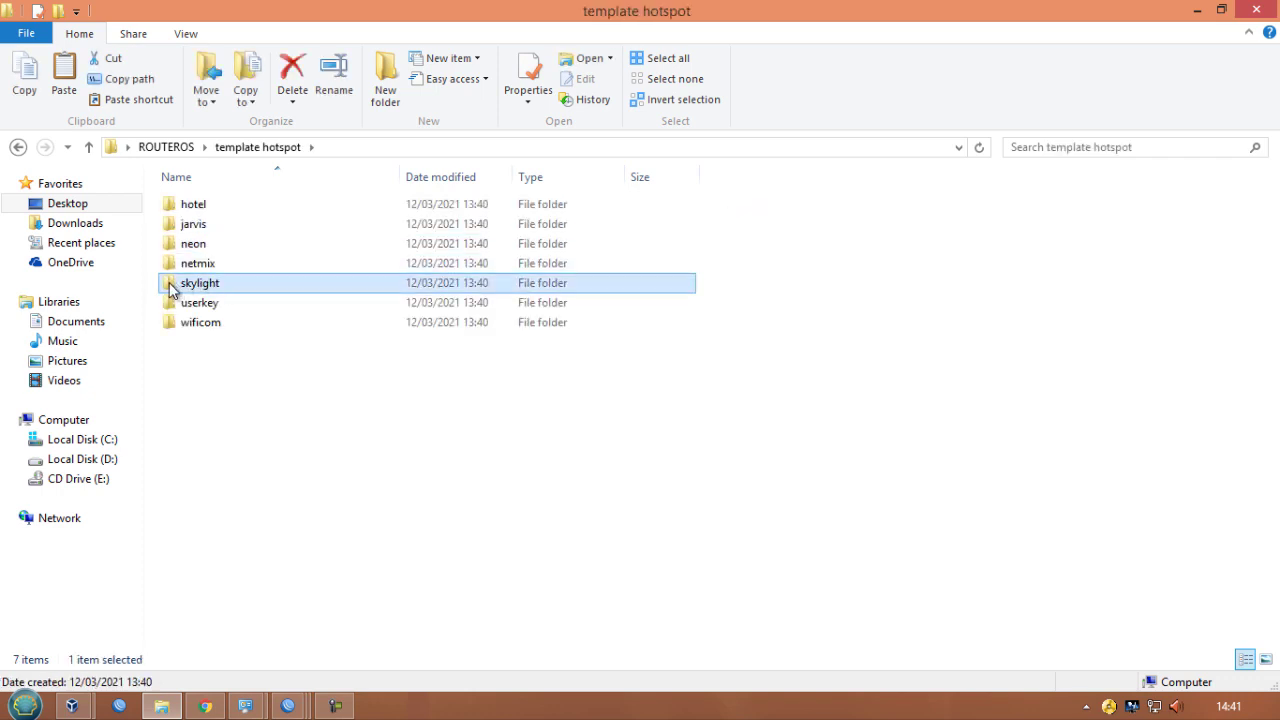
pyautogui.moveTo(170, 287); pyautogui.dragTo(469, 520)
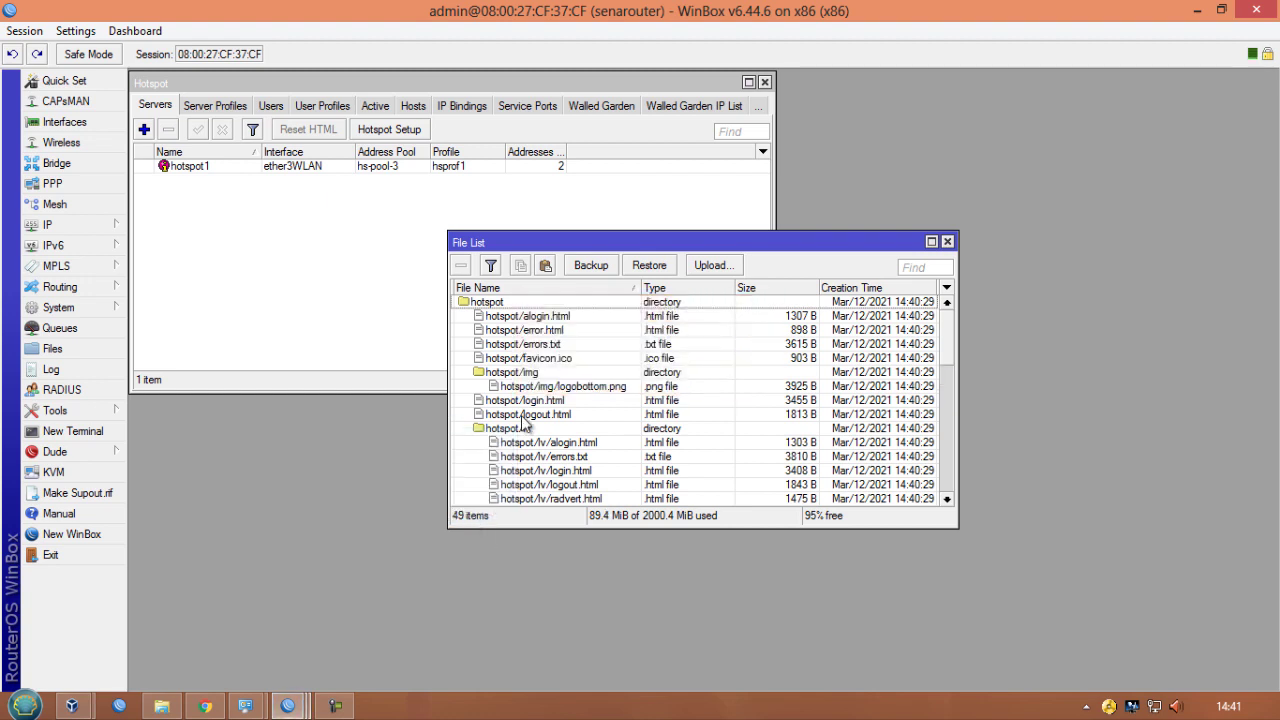
# - Set the HTML Directory of hotspot server profile hsprof1 to the uploaded skylight folder and apply it
pyautogui.click(484, 344)
pyautogui.scroll(-7, 485, 350)
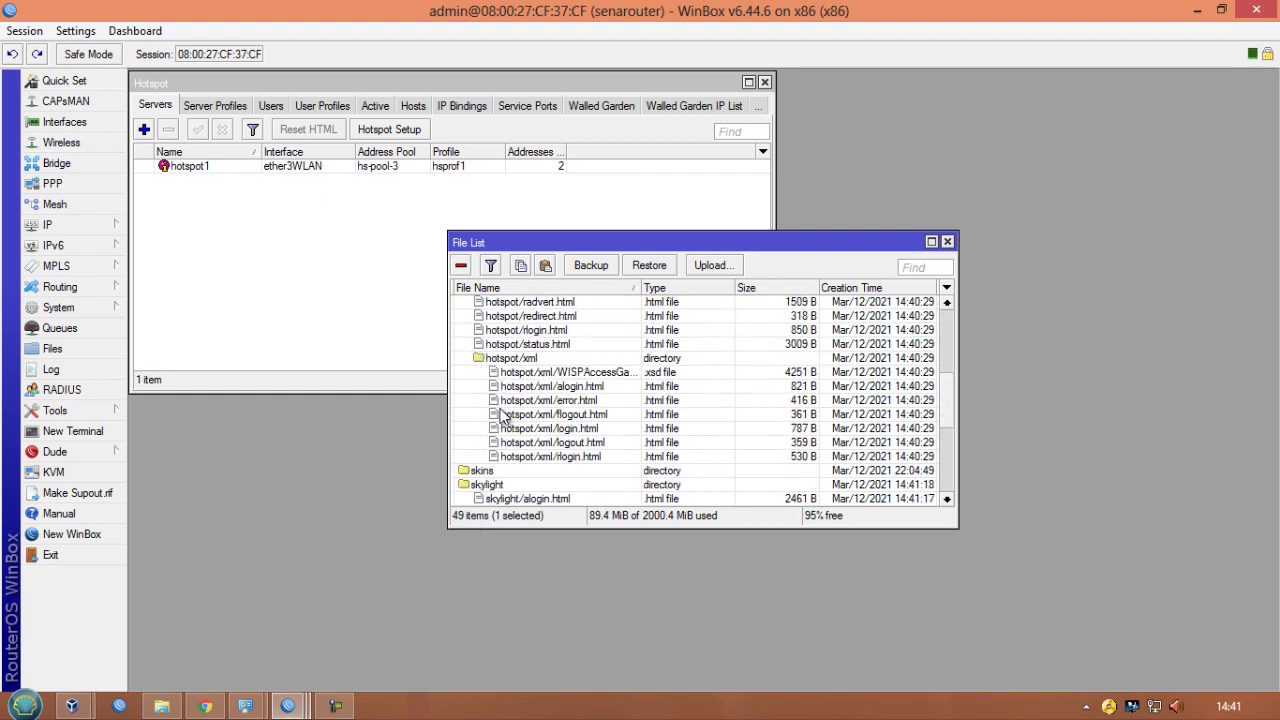
pyautogui.scroll(-3, 503, 416)
pyautogui.click(495, 360)
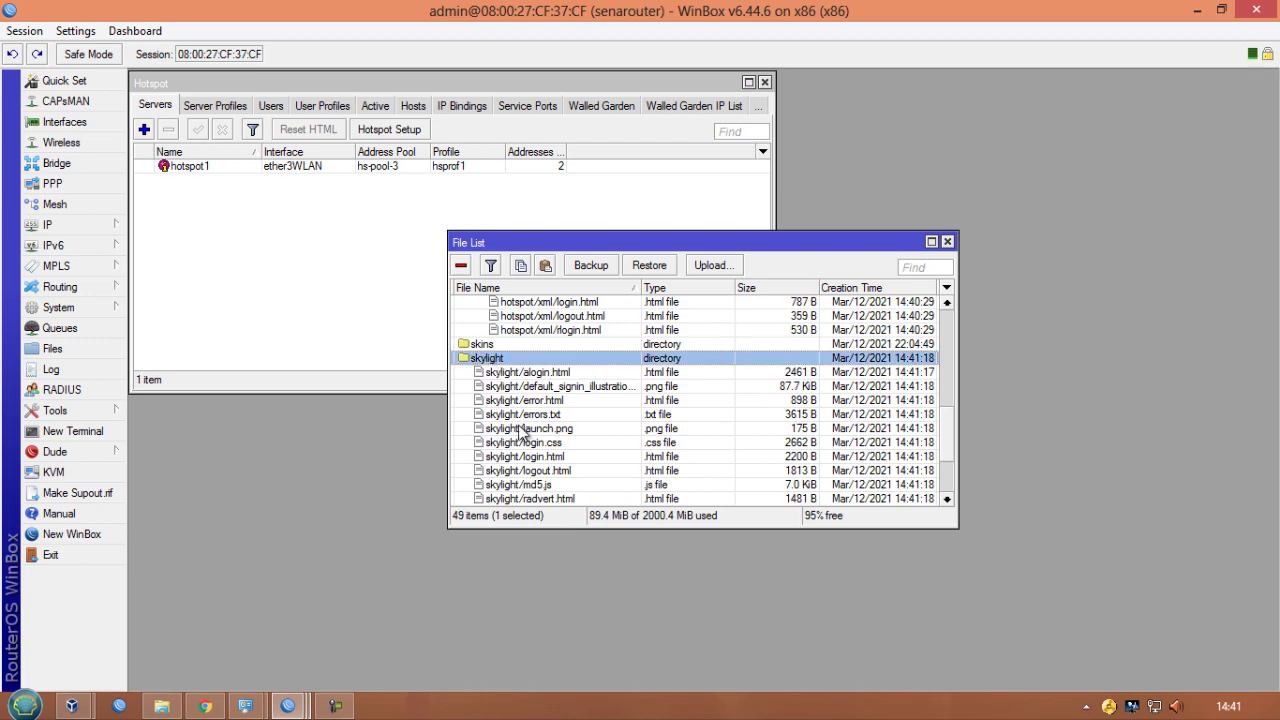
pyautogui.moveTo(604, 240); pyautogui.dragTo(922, 82)
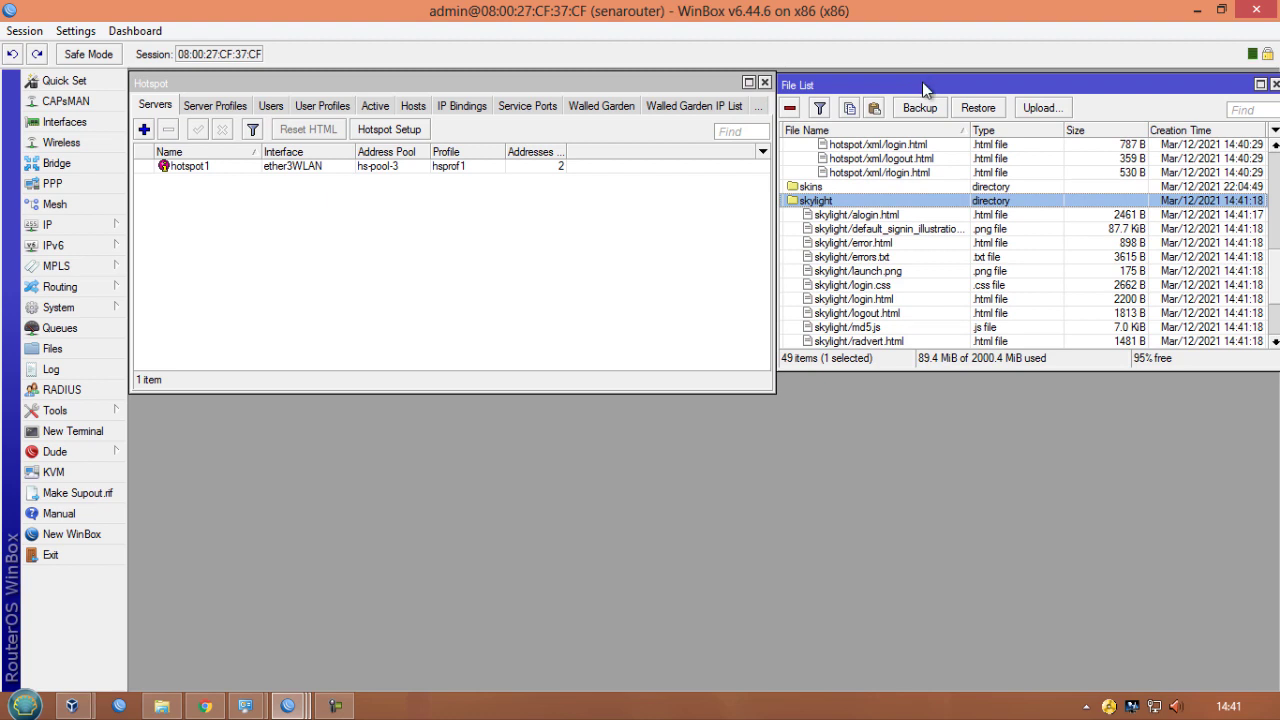
pyautogui.click(236, 108)
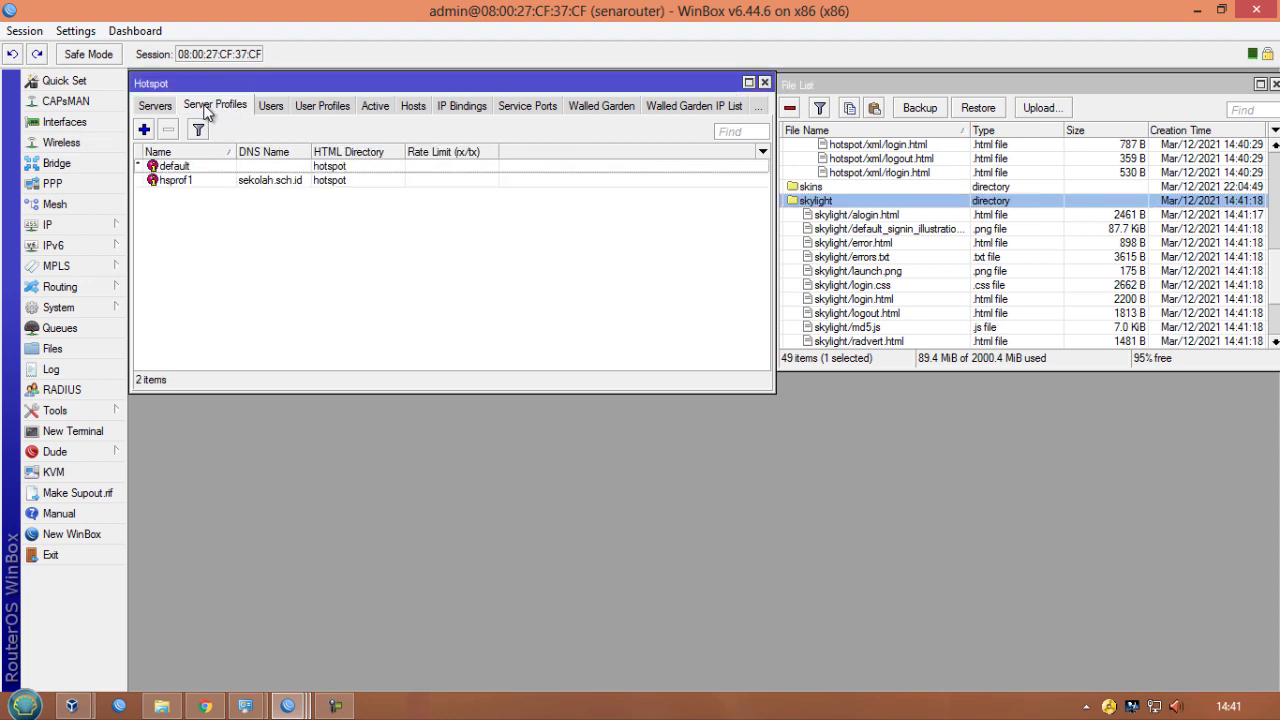
pyautogui.doubleClick(271, 181)
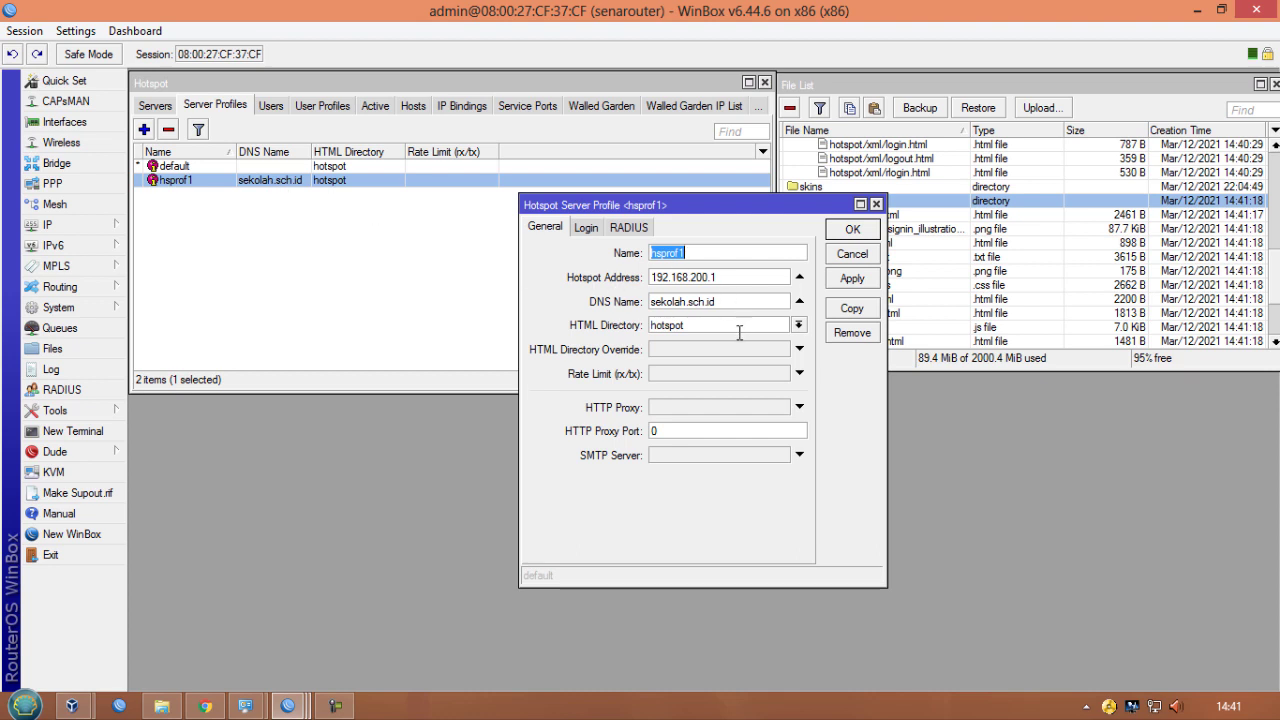
pyautogui.click(798, 325)
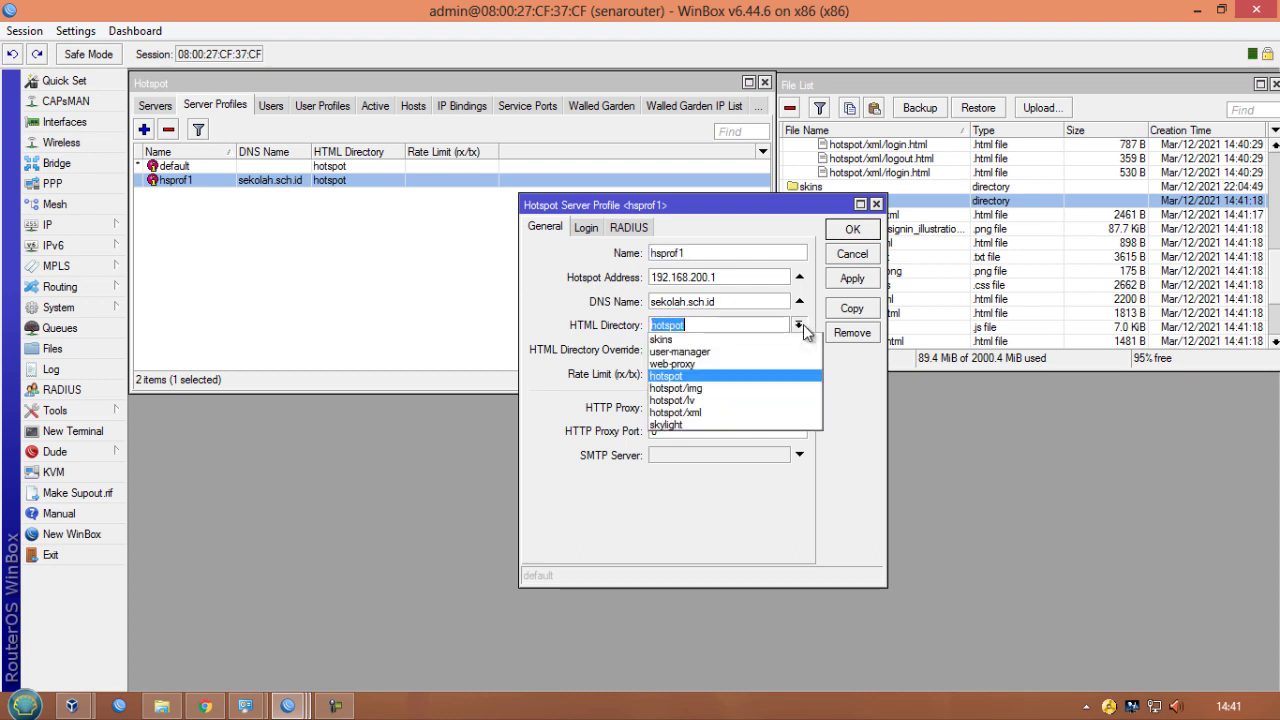
pyautogui.click(703, 426)
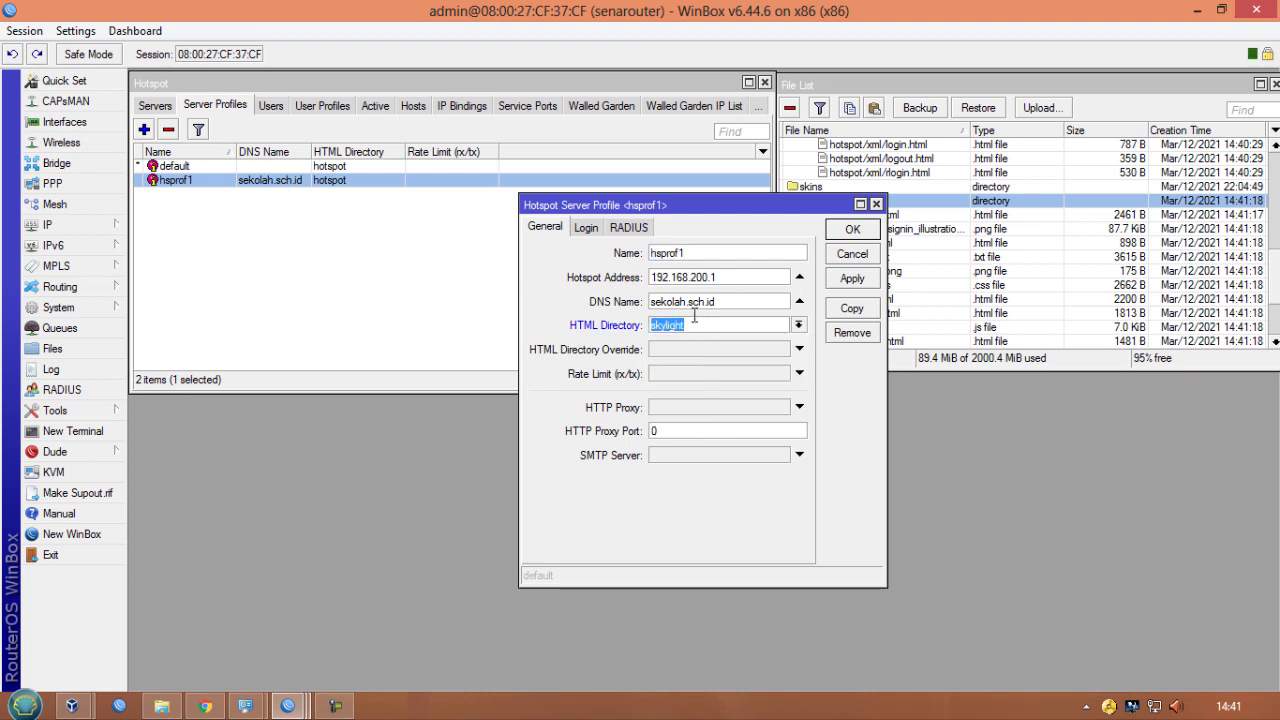
pyautogui.click(695, 324)
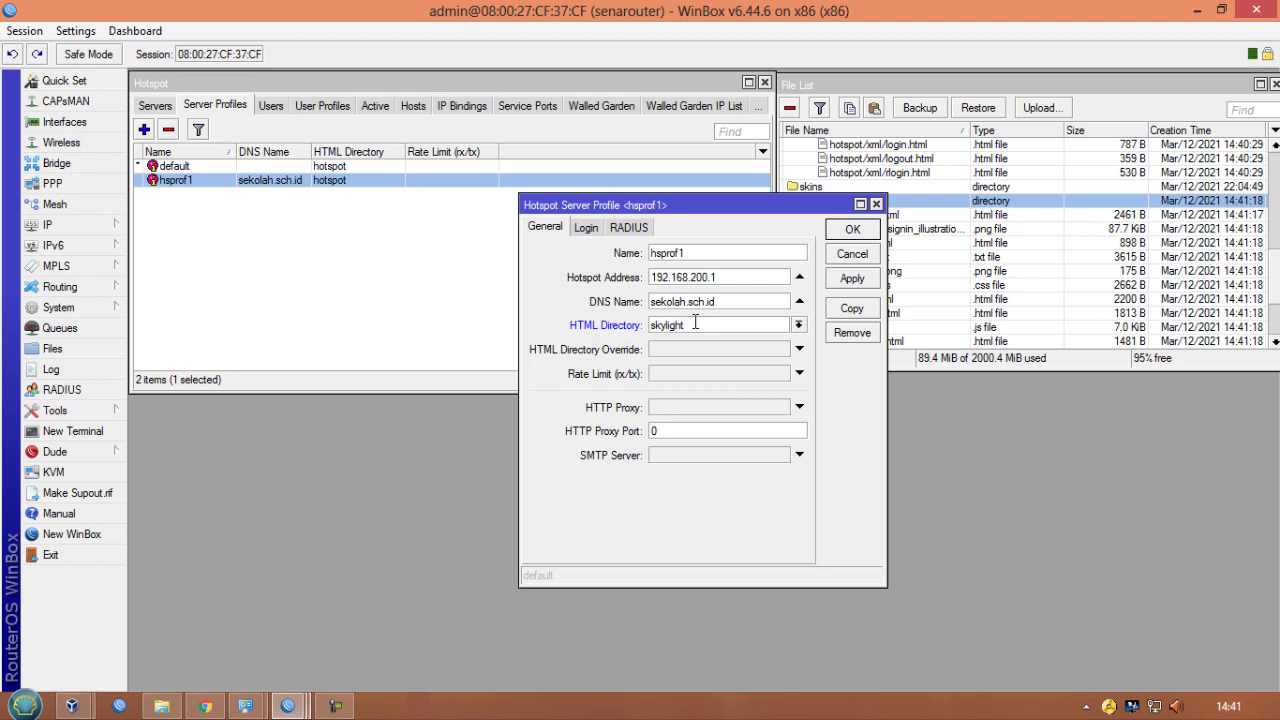
pyautogui.click(850, 278)
pyautogui.click(839, 234)
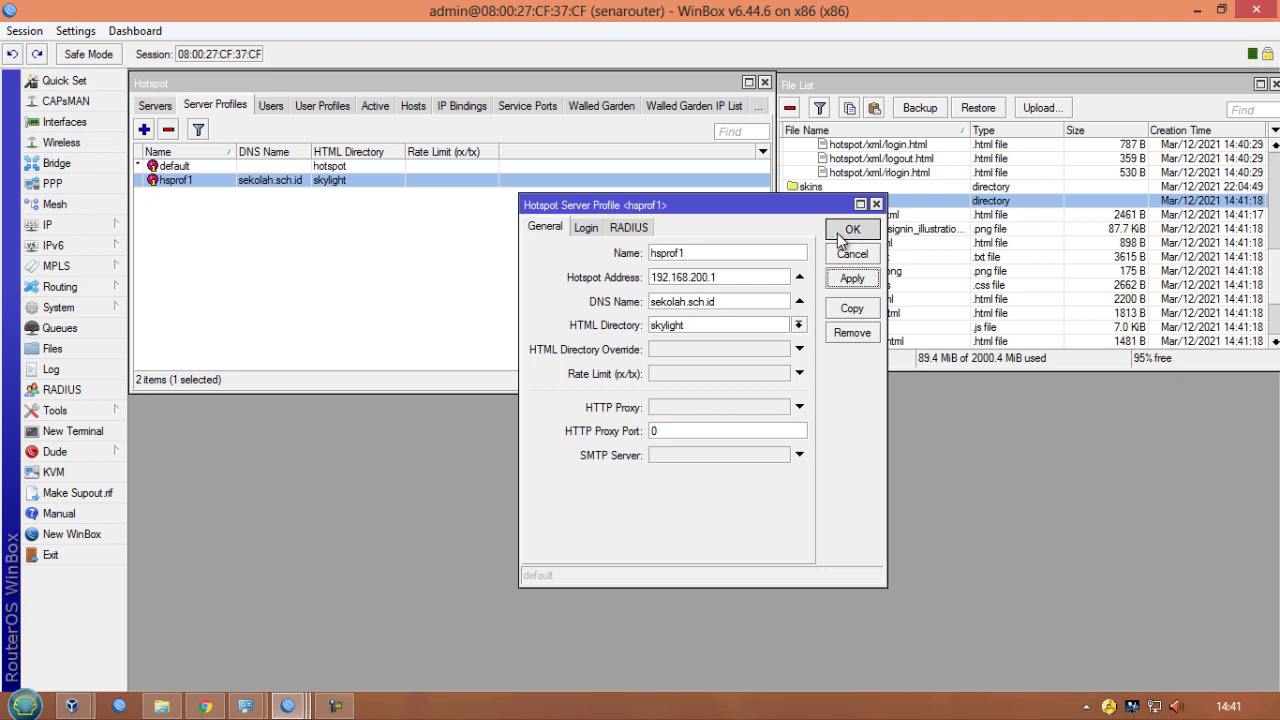
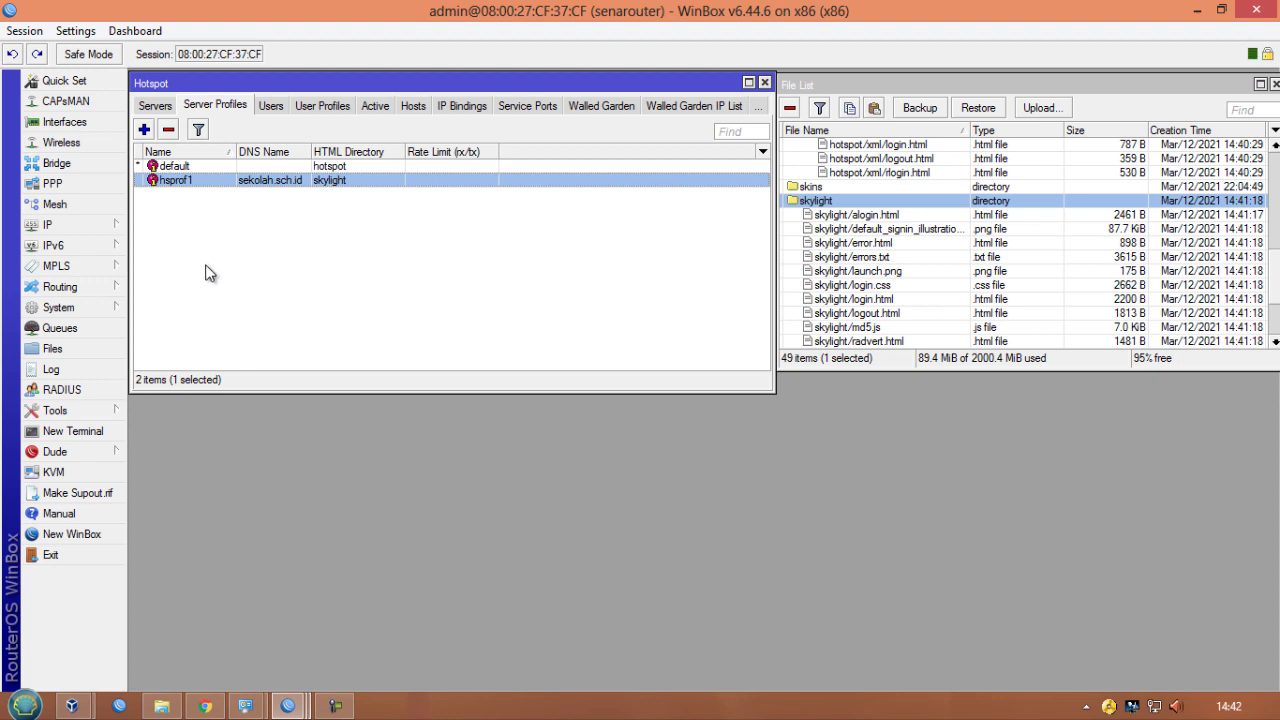
# - Enable Use RADIUS in the RADIUS settings of hotspot server profile hsprof1 and save it
pyautogui.click(154, 108)
pyautogui.click(192, 110)
pyautogui.doubleClick(225, 180)
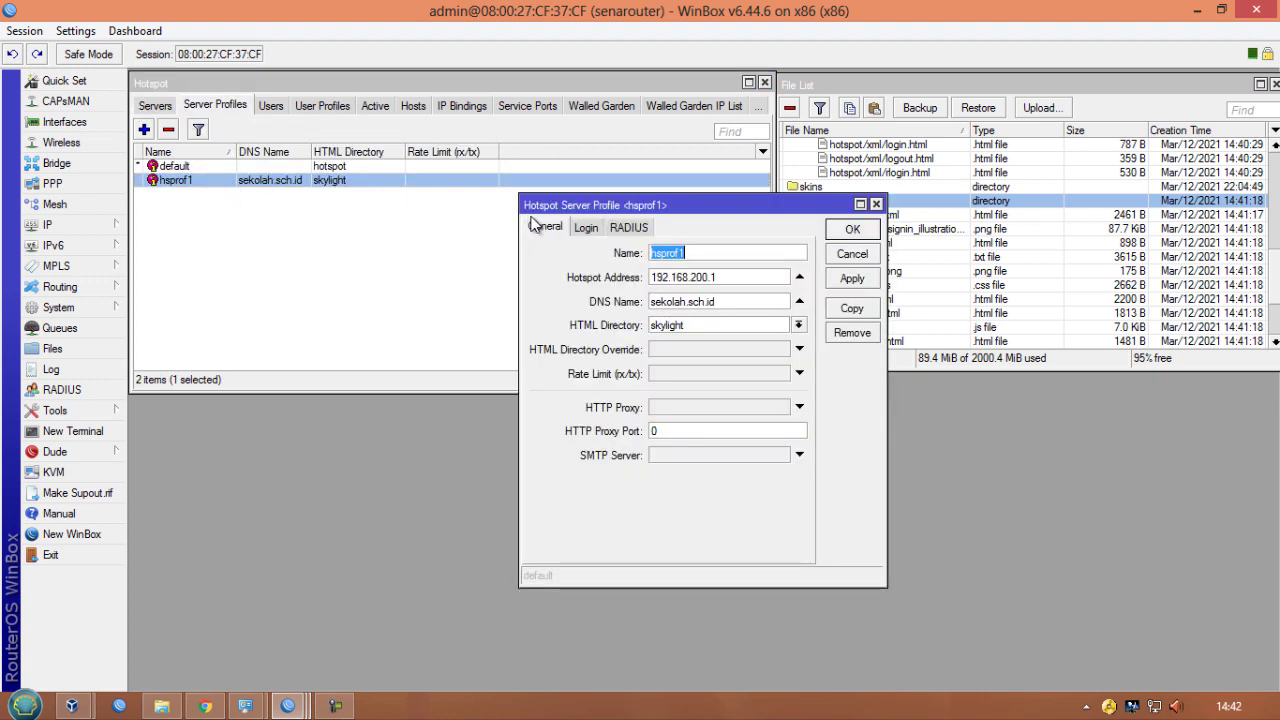
pyautogui.click(630, 227)
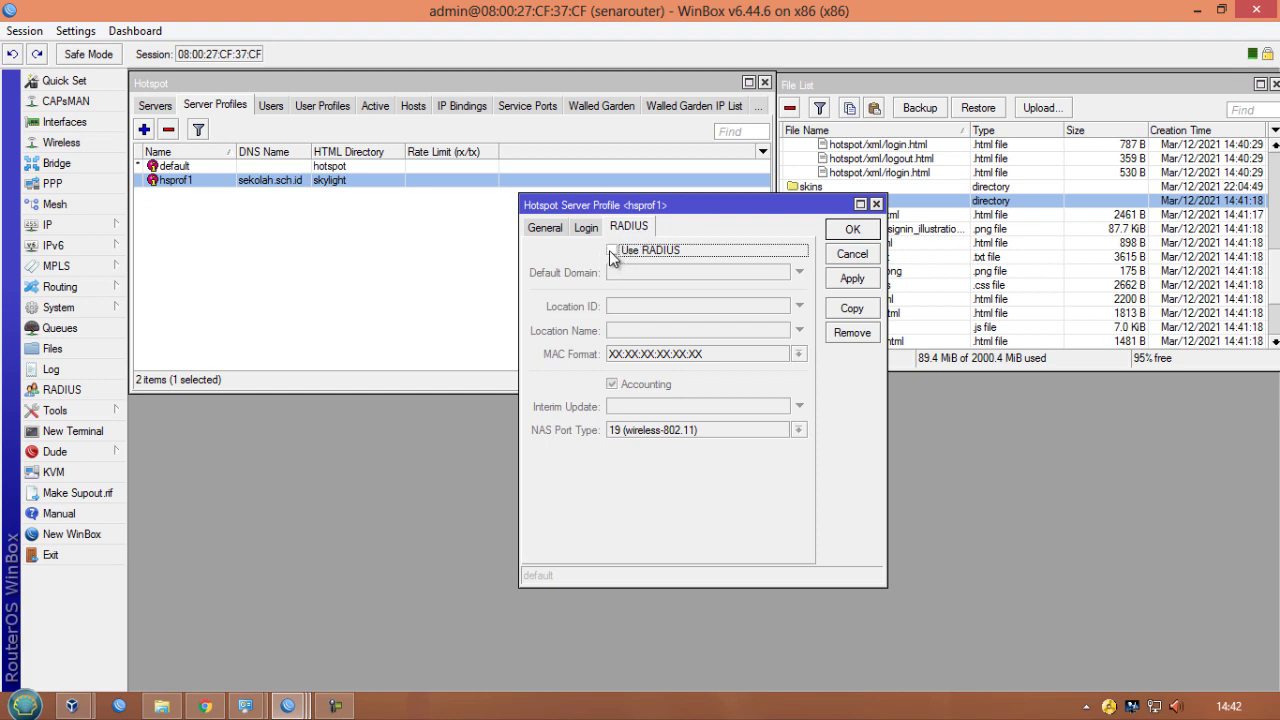
pyautogui.click(612, 252)
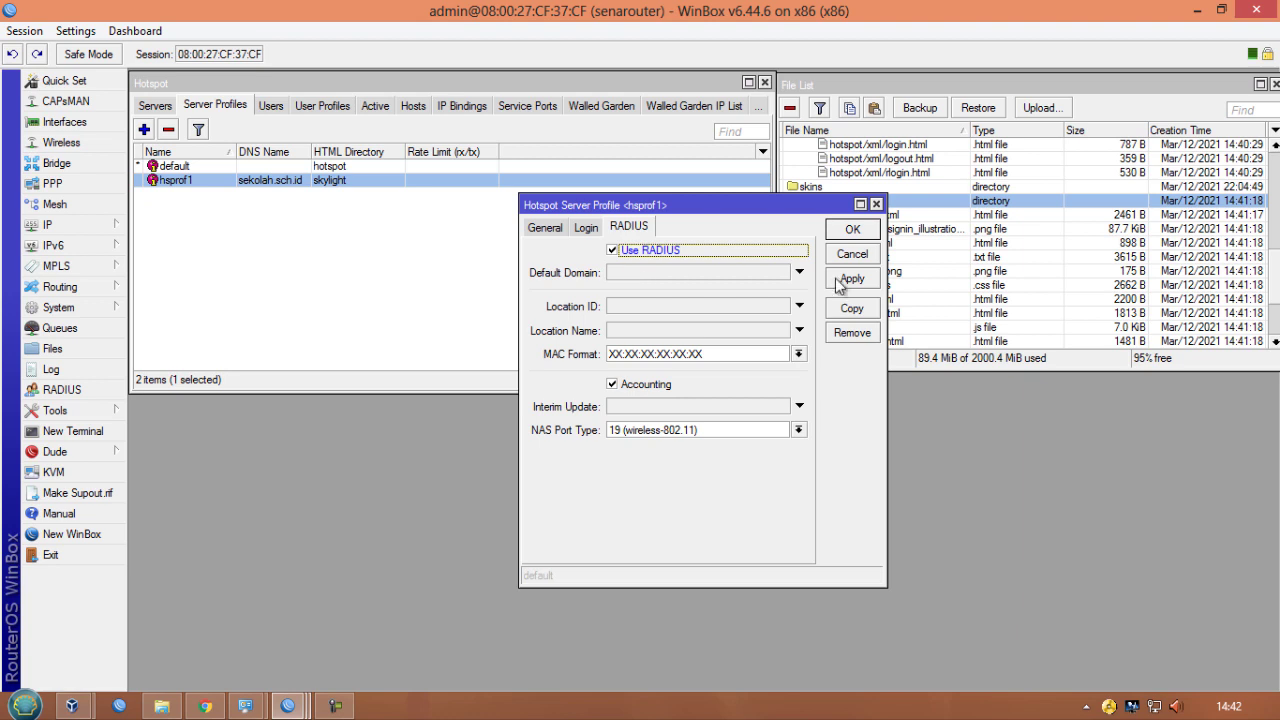
pyautogui.click(866, 282)
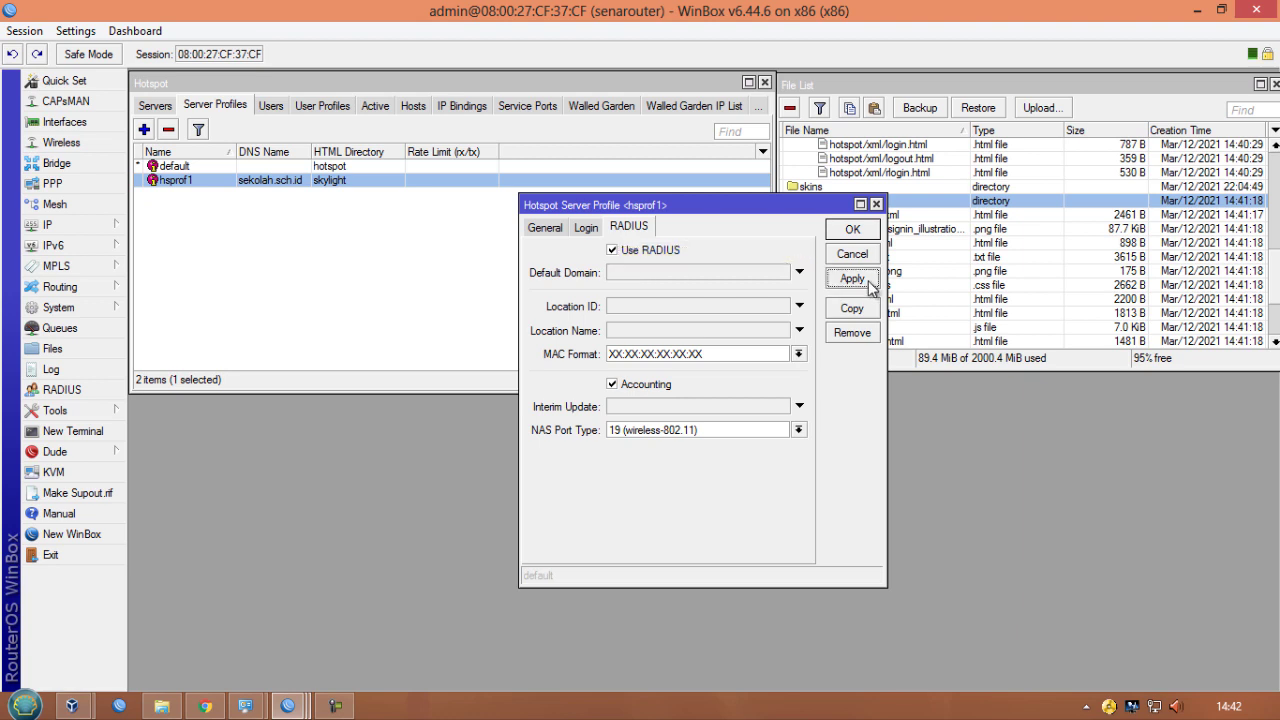
pyautogui.click(853, 231)
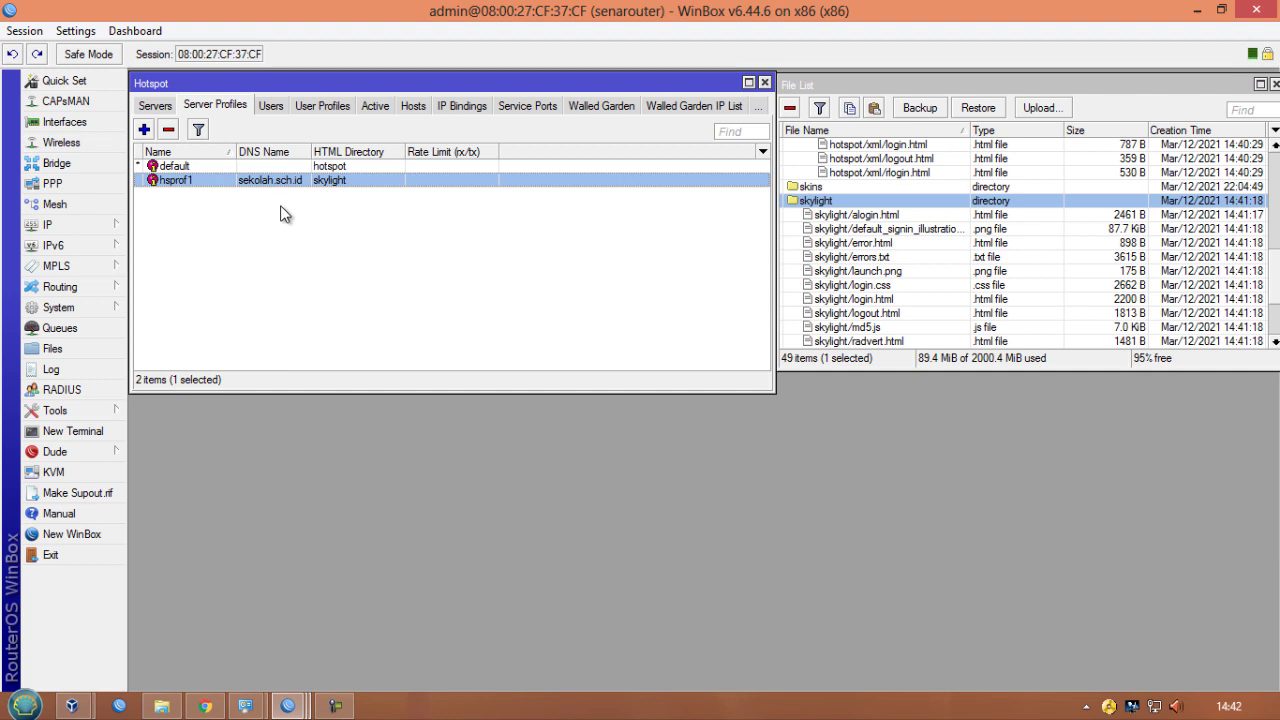
# - Switch to the browser and open the User Manager at 10.10.10.111/userman
pyautogui.click(215, 706)
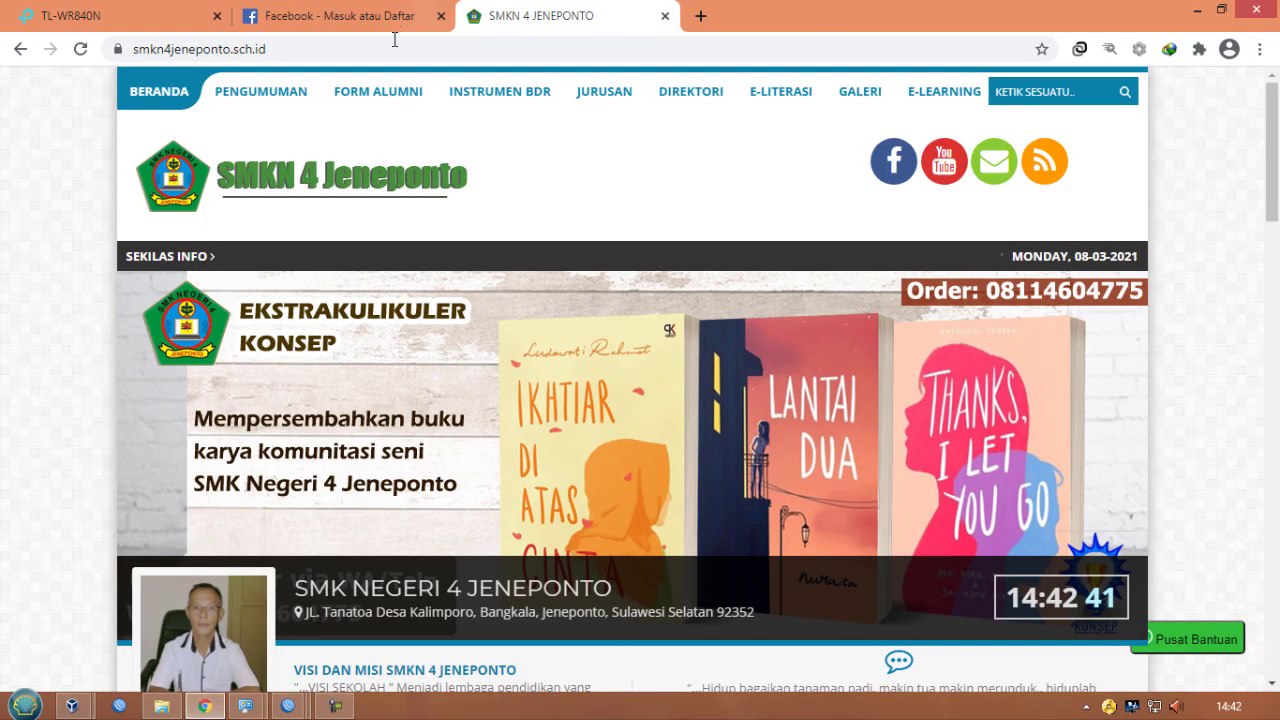
pyautogui.click(380, 50)
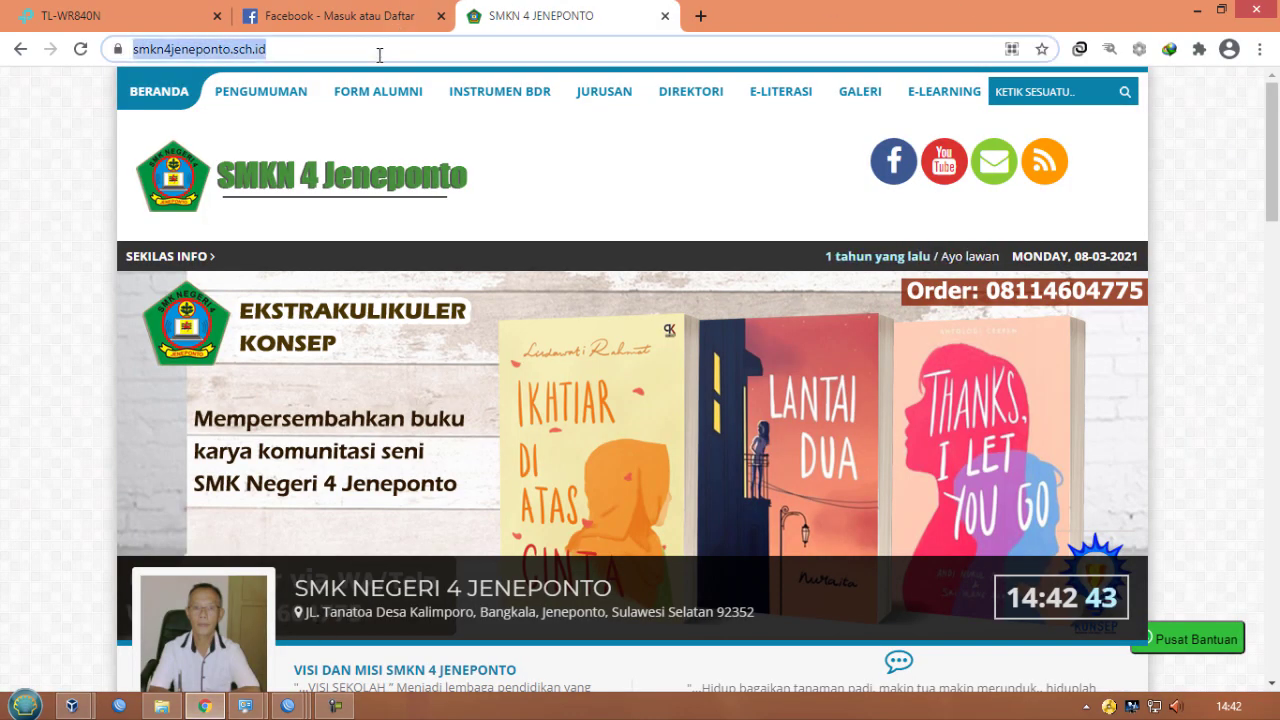
pyautogui.write('10.1')
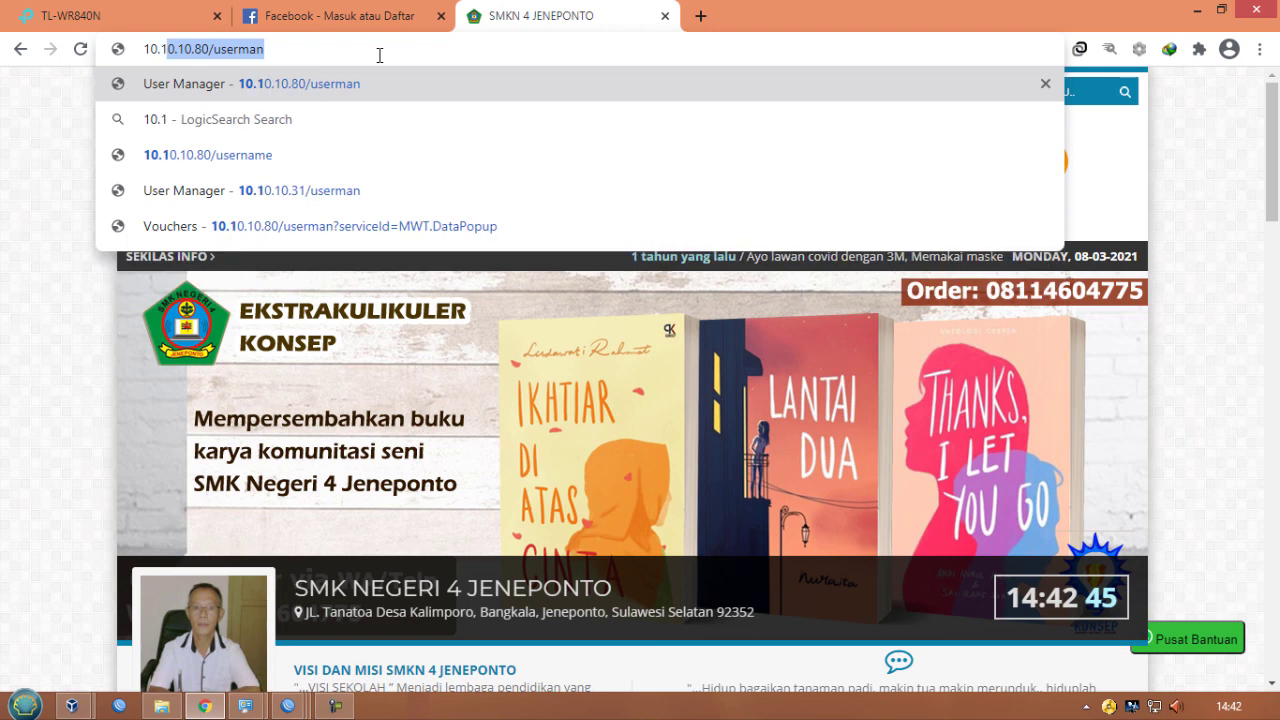
pyautogui.write('0.10.')
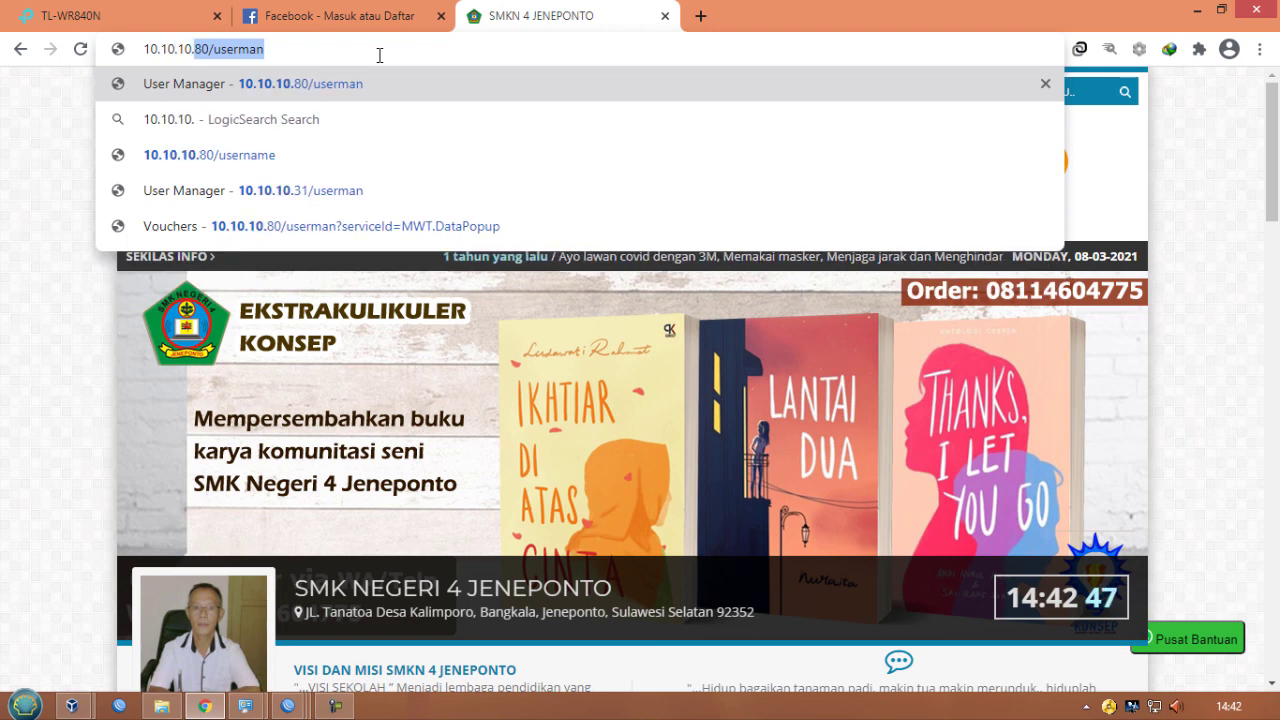
pyautogui.write('111')
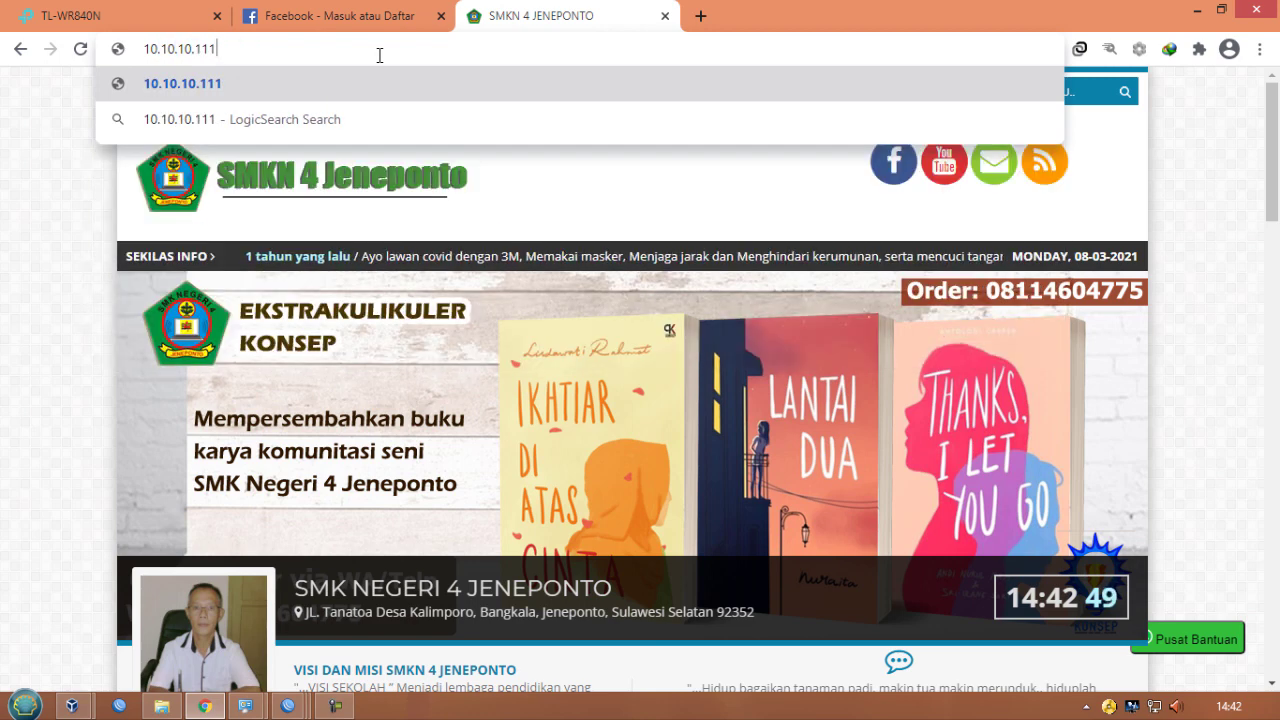
pyautogui.write('/u')
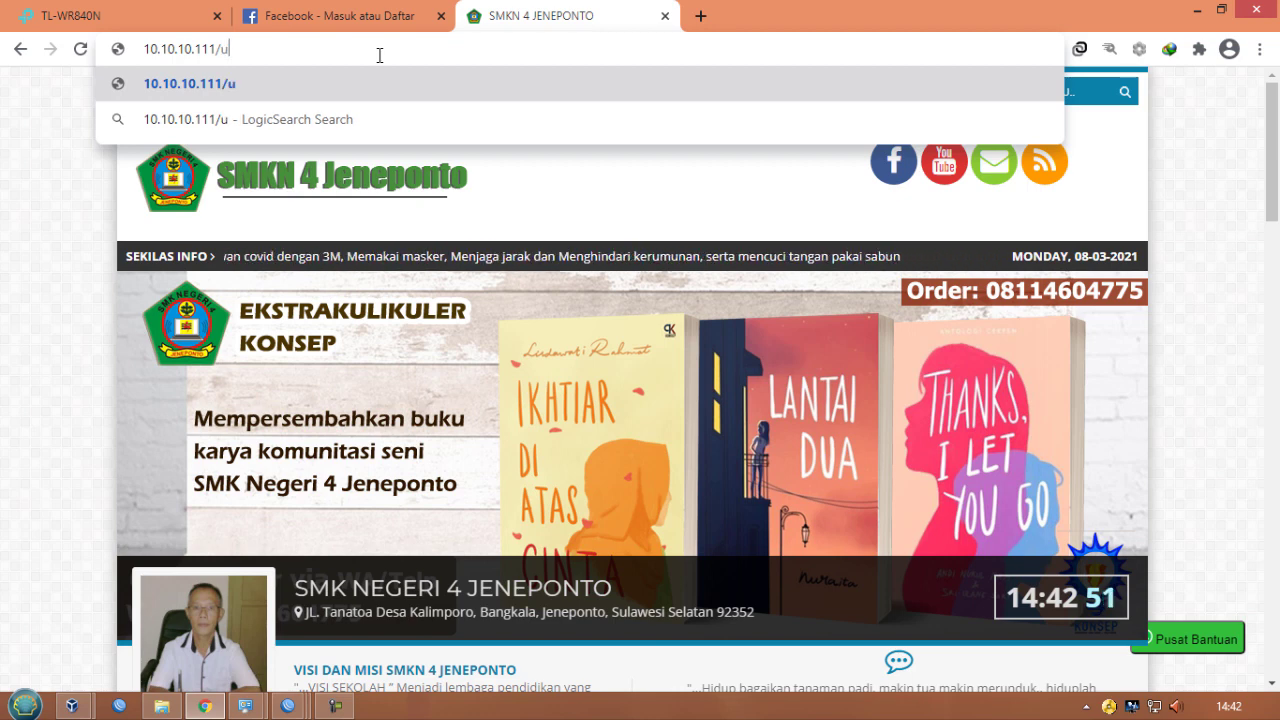
pyautogui.write('sern')
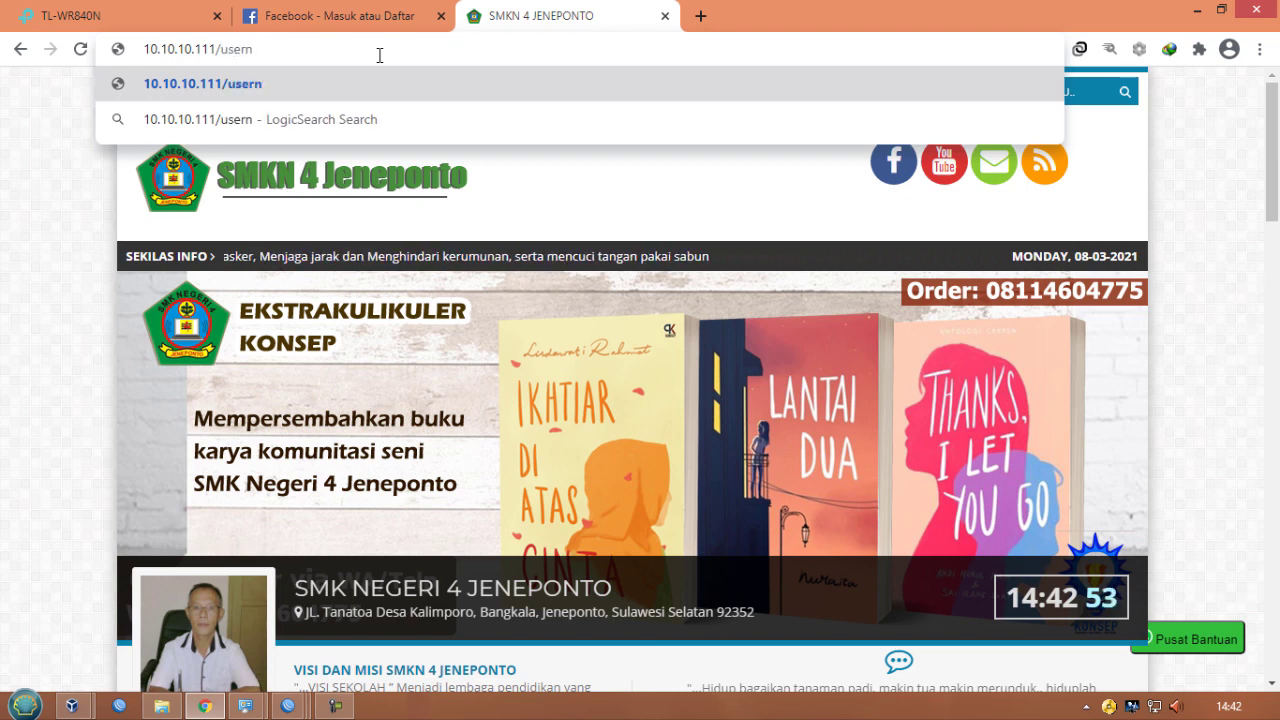
pyautogui.press('BackSpace')
pyautogui.write('ma')
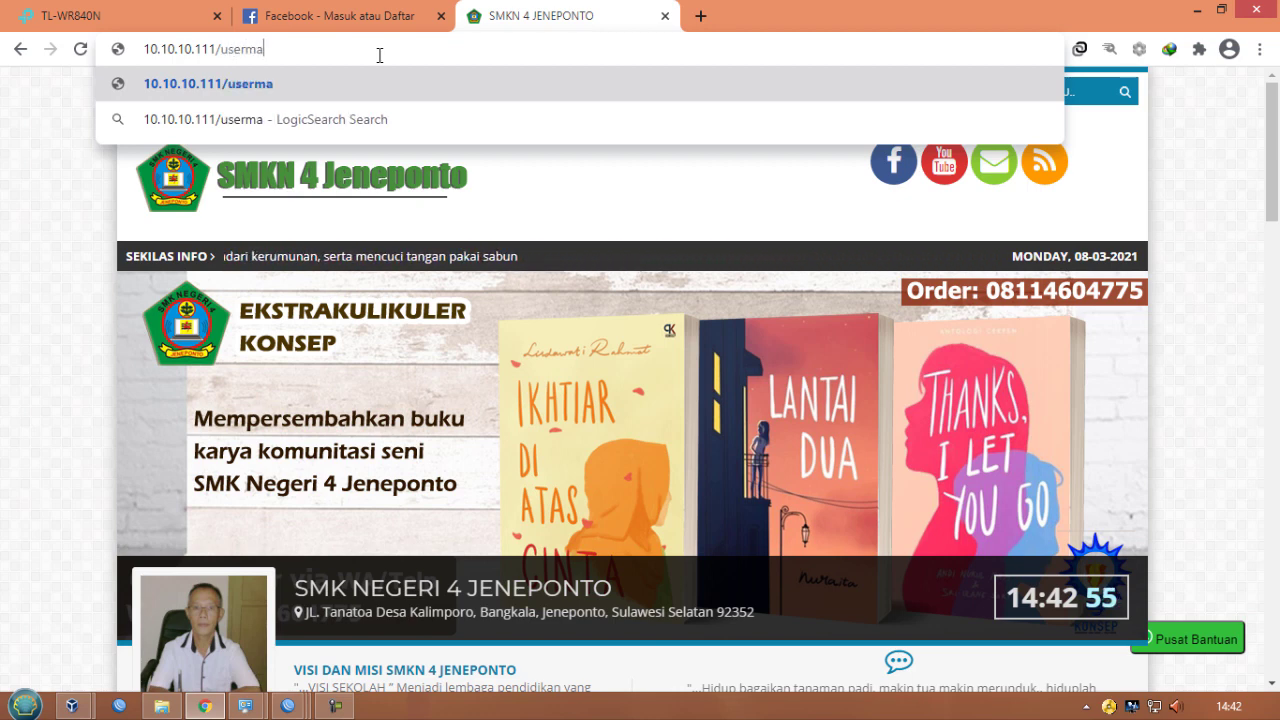
pyautogui.write('n')
pyautogui.press('Return')
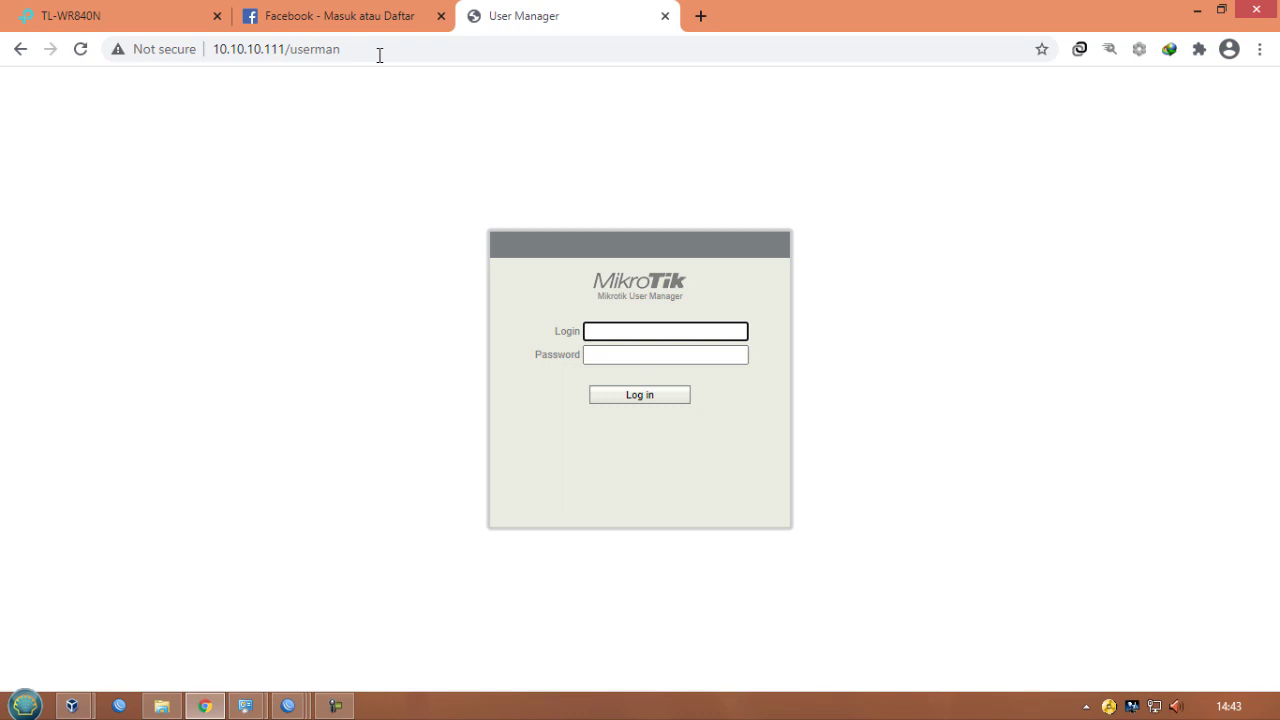
# - Log in to User Manager with the username admin
pyautogui.write('admin')
pyautogui.press('Tab')
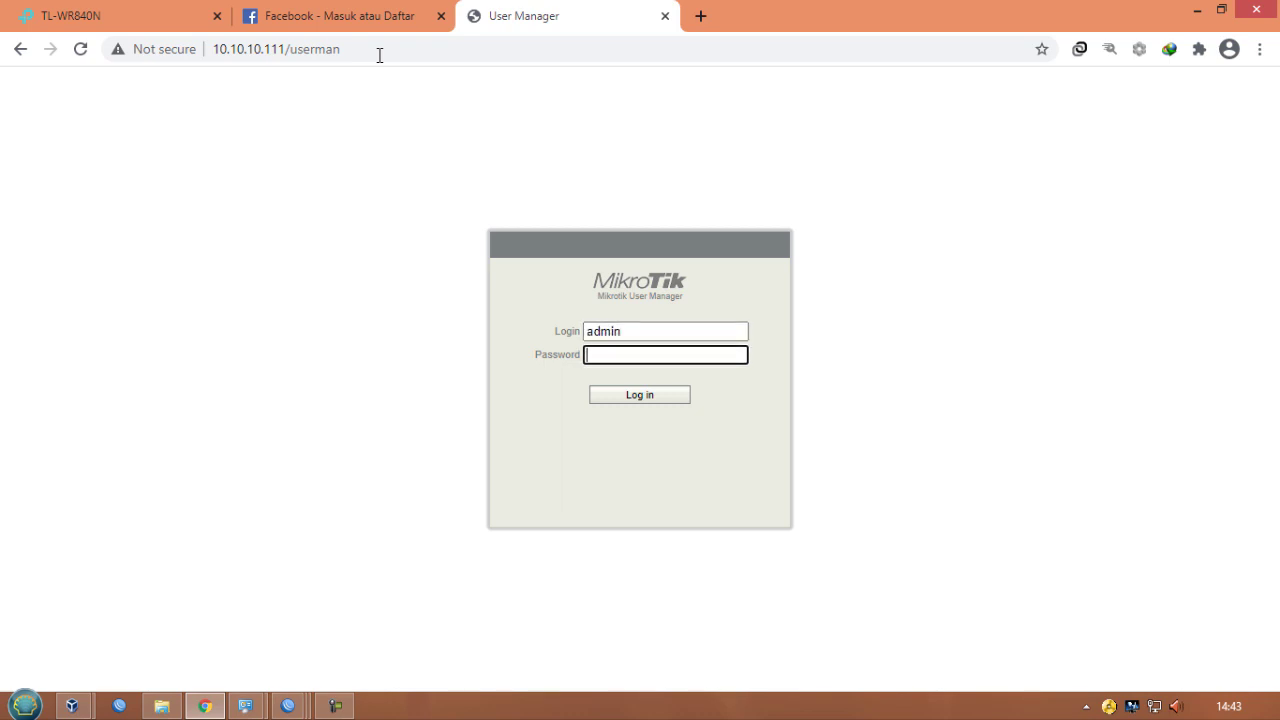
pyautogui.press('Return')
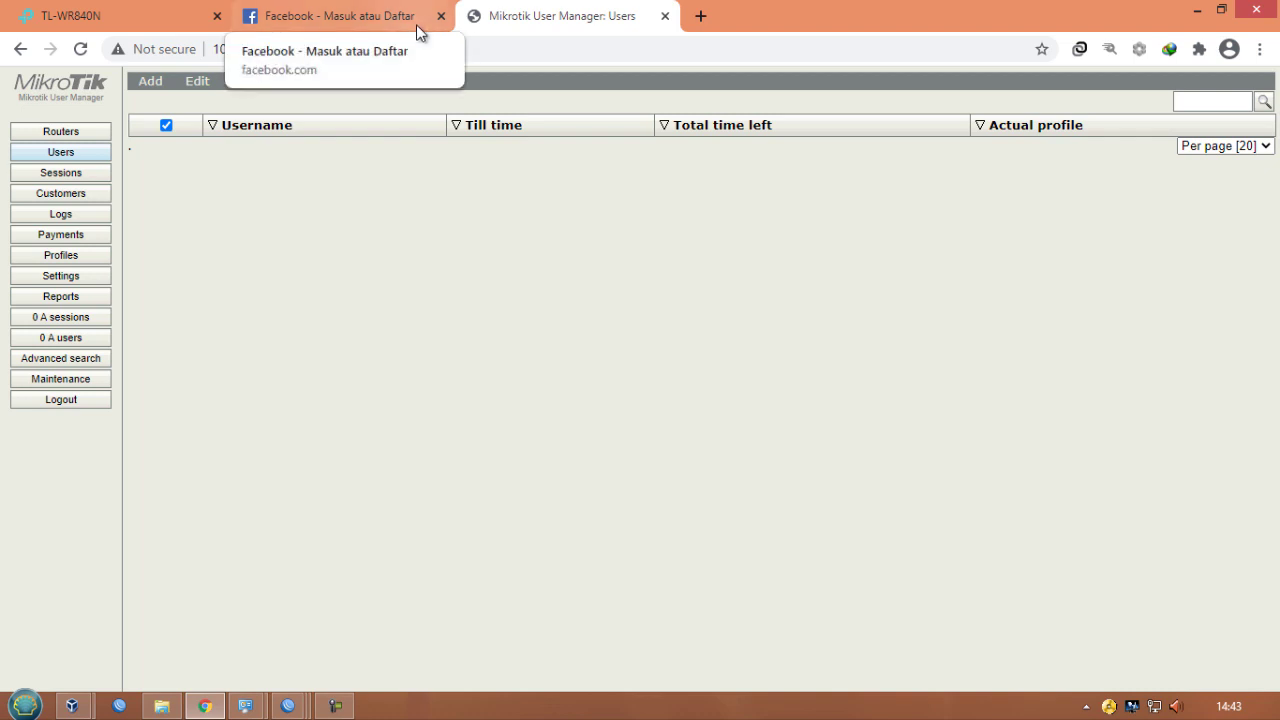
# - Start adding a new router named routersena with IP address 10.10.10.111
pyautogui.click(150, 84)
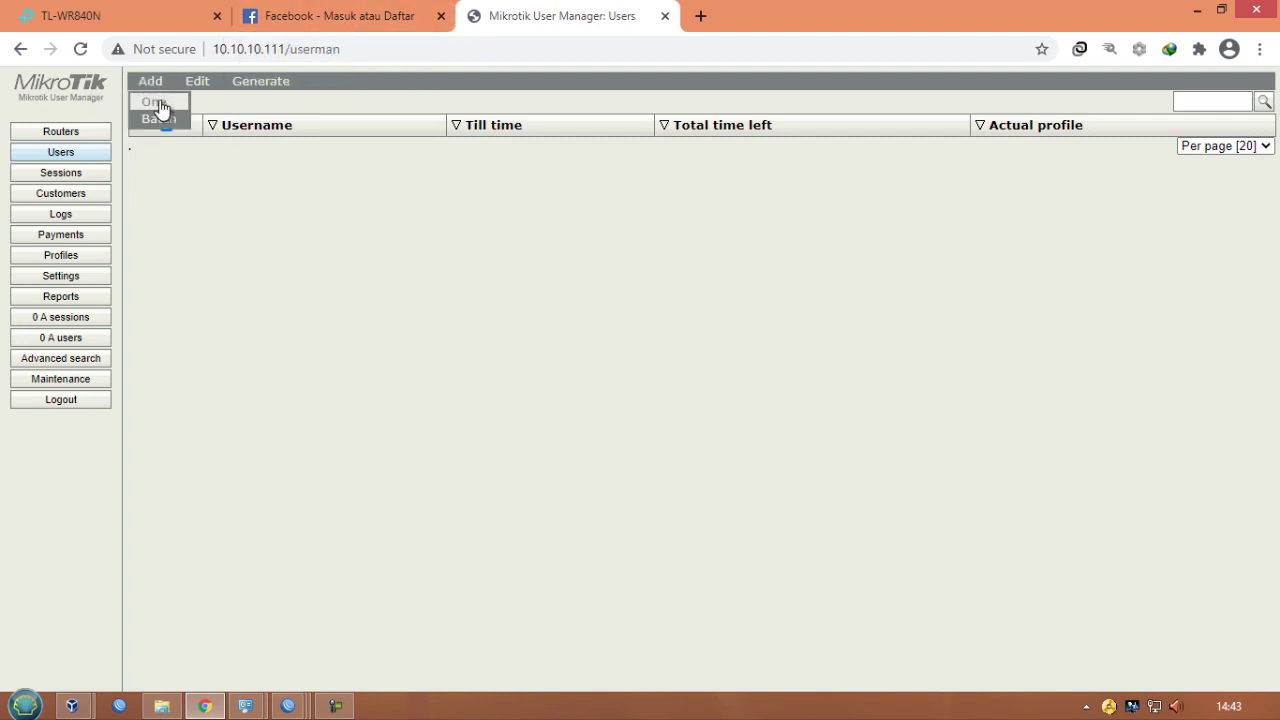
pyautogui.click(100, 133)
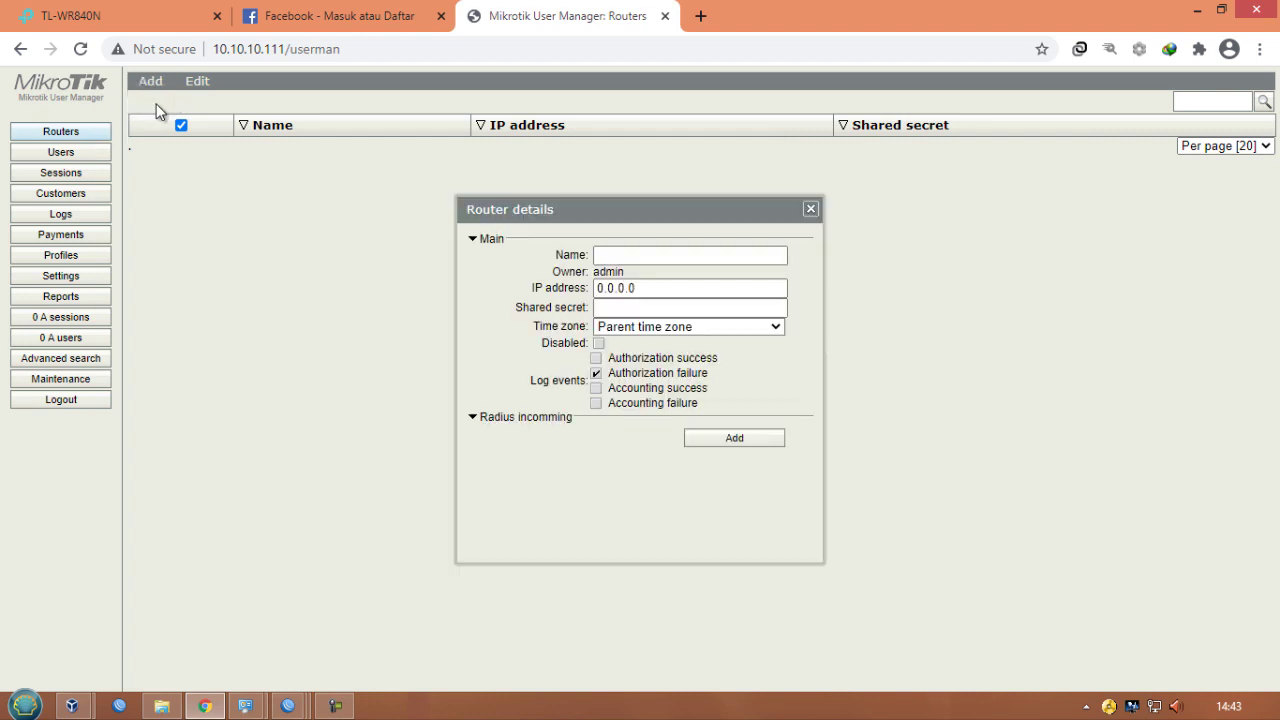
pyautogui.click(631, 257)
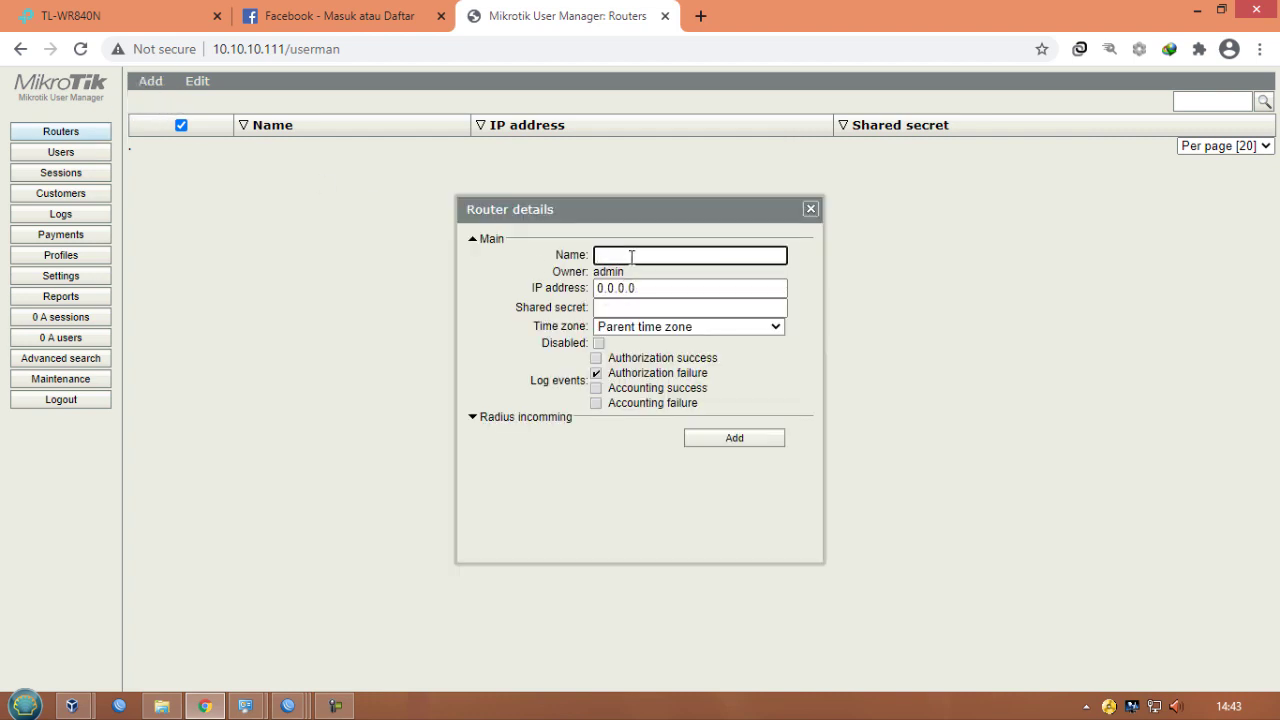
pyautogui.write('routersena')
pyautogui.press('Tab')
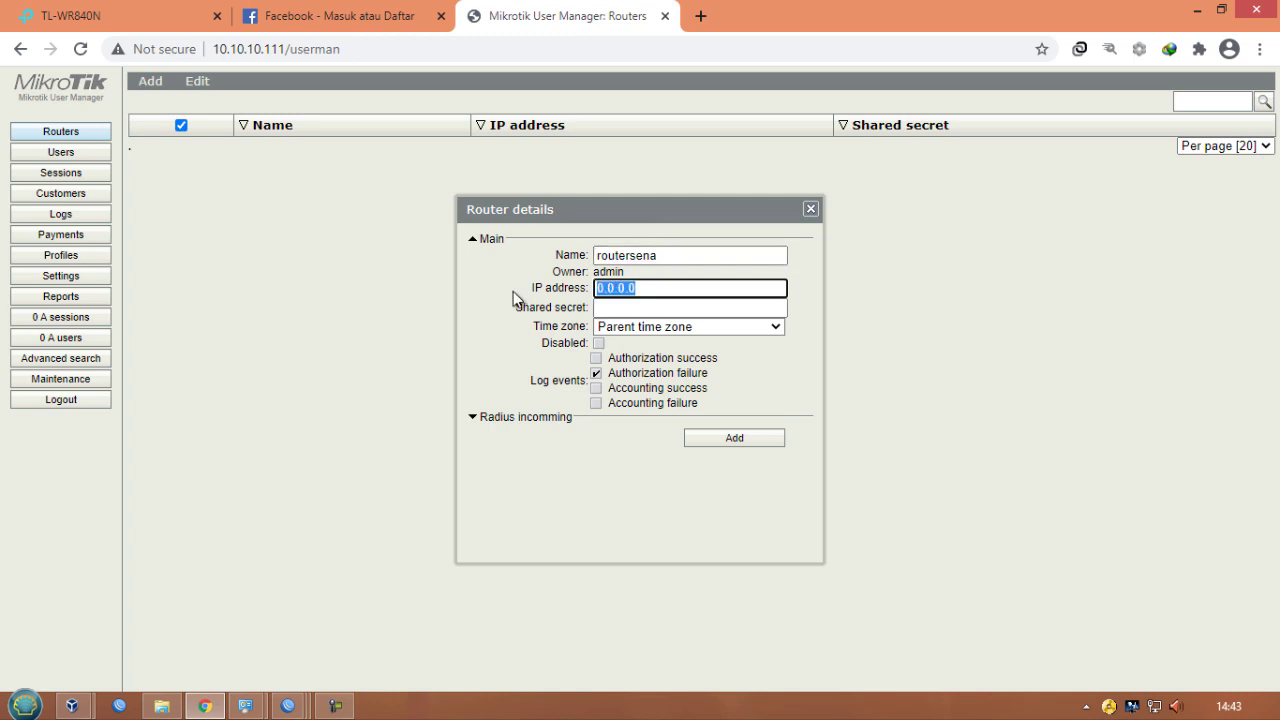
pyautogui.write('10.1')
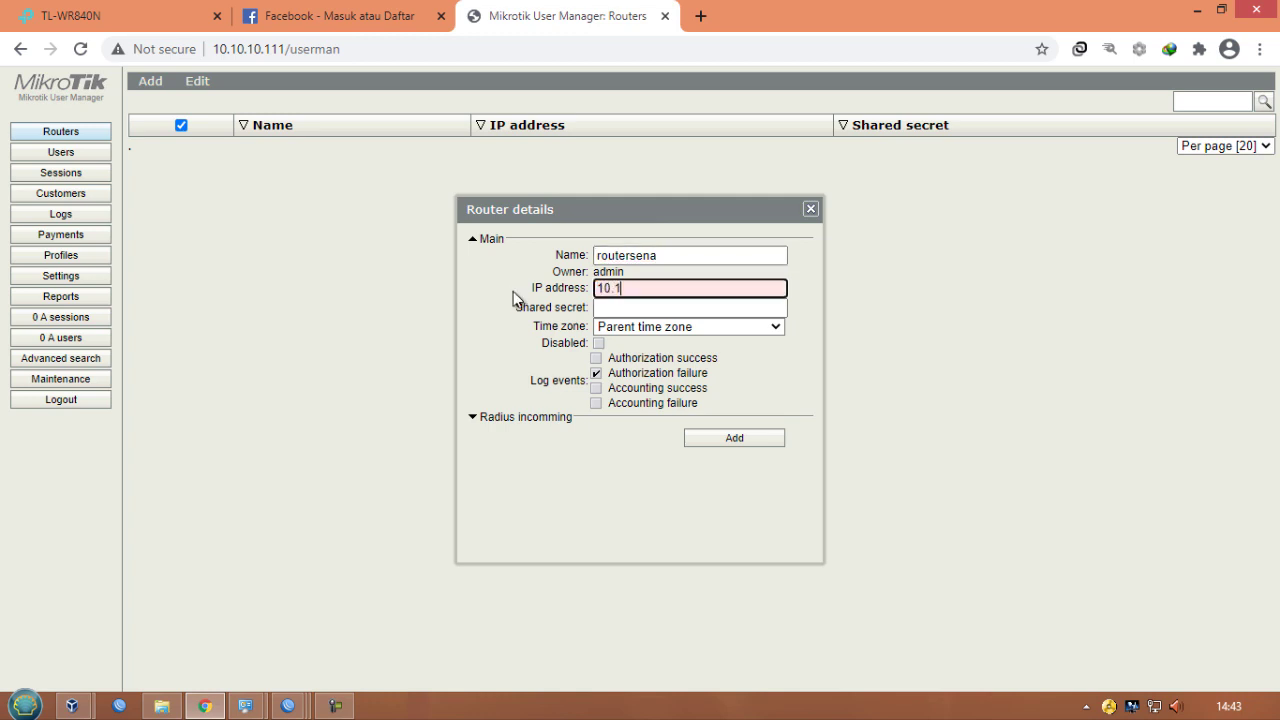
pyautogui.write('0.10.111')
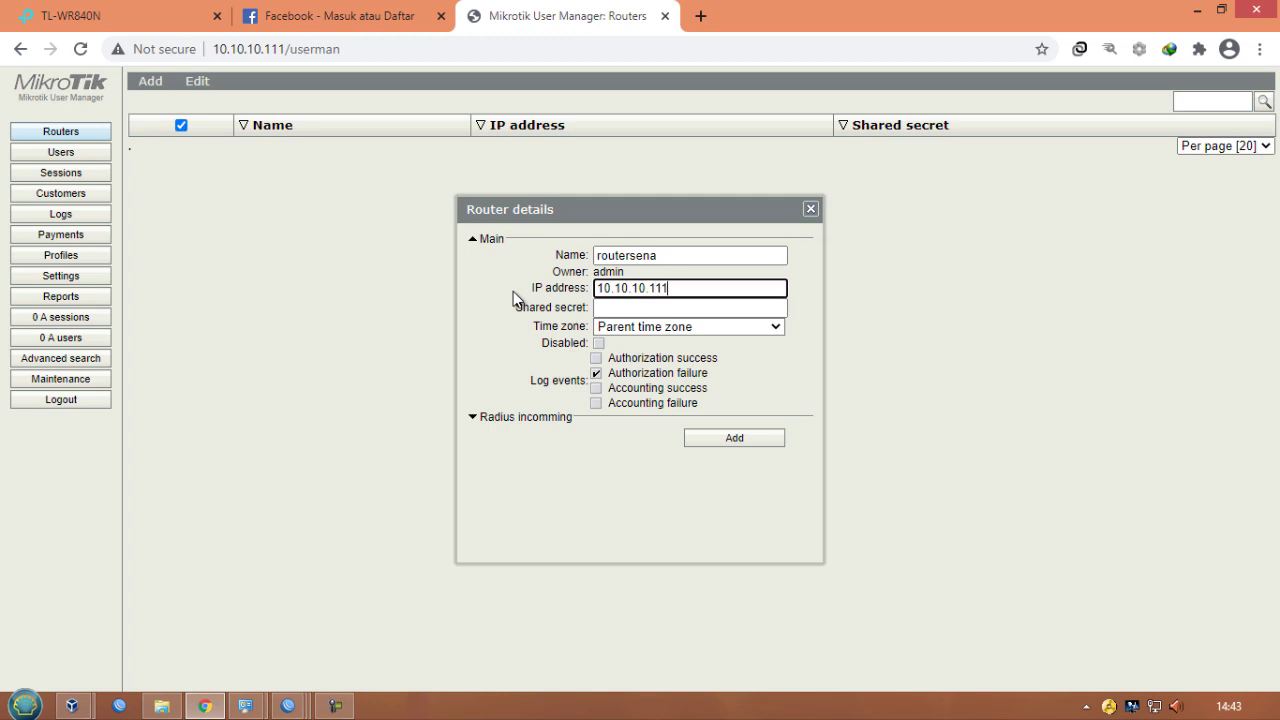
# - Enter the router's RADIUS shared secret, set the time zone to +08:00, and add the router
pyautogui.click(617, 310)
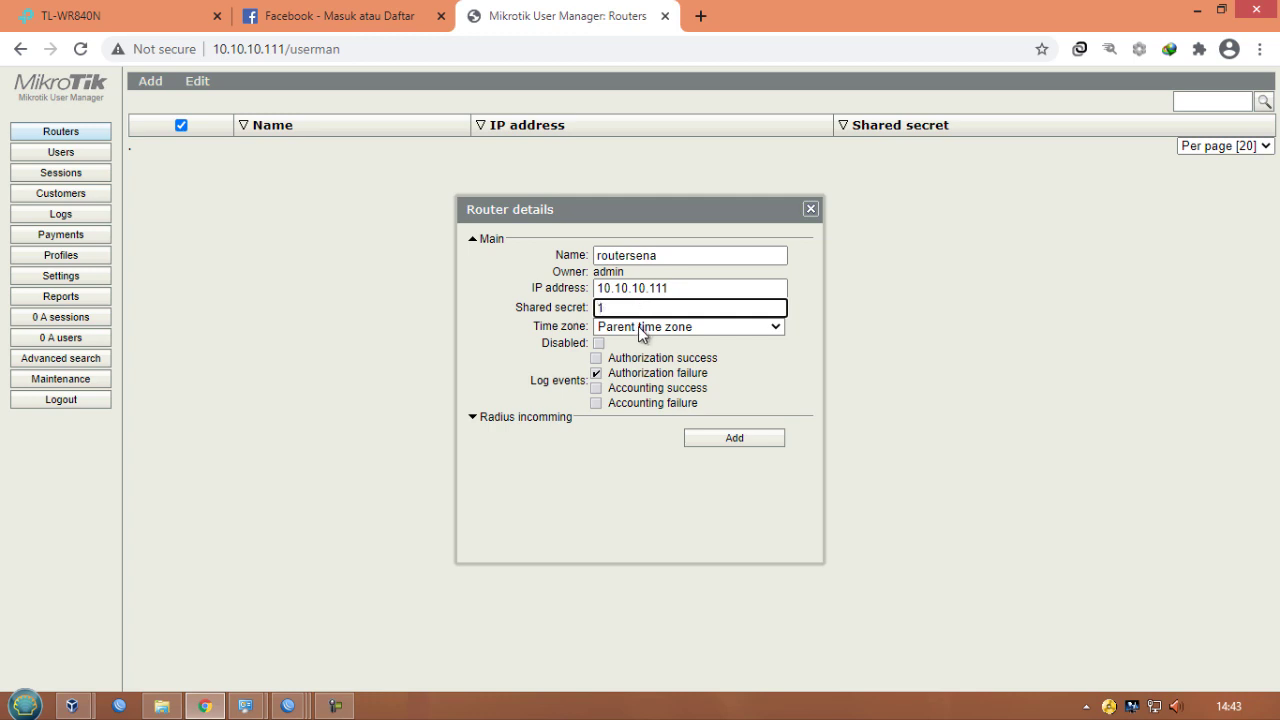
pyautogui.click(625, 329)
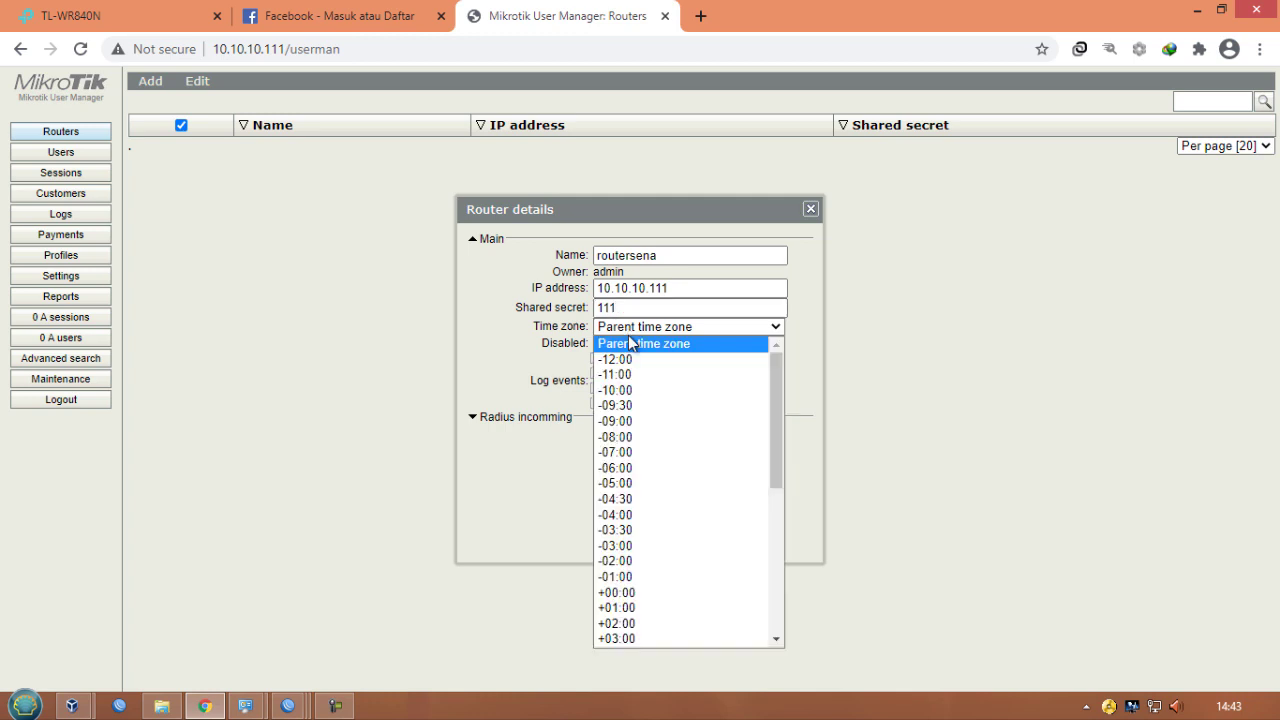
pyautogui.scroll(-5, 655, 505)
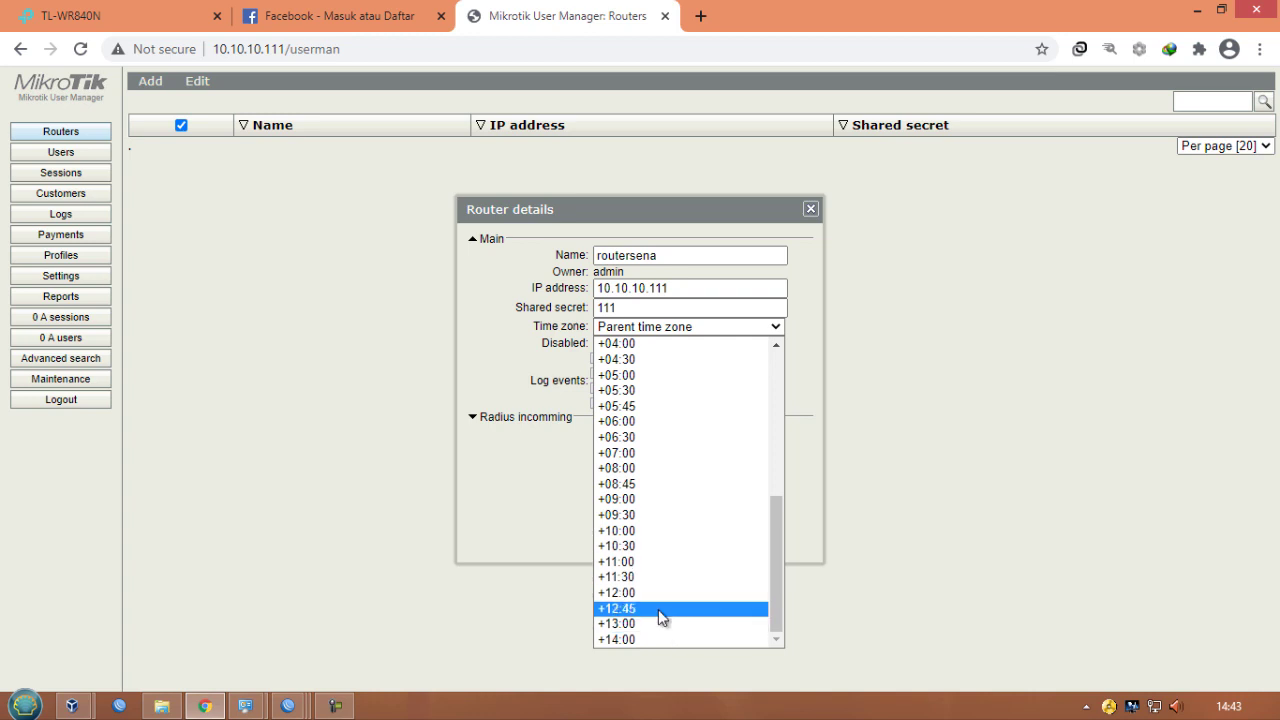
pyautogui.click(623, 470)
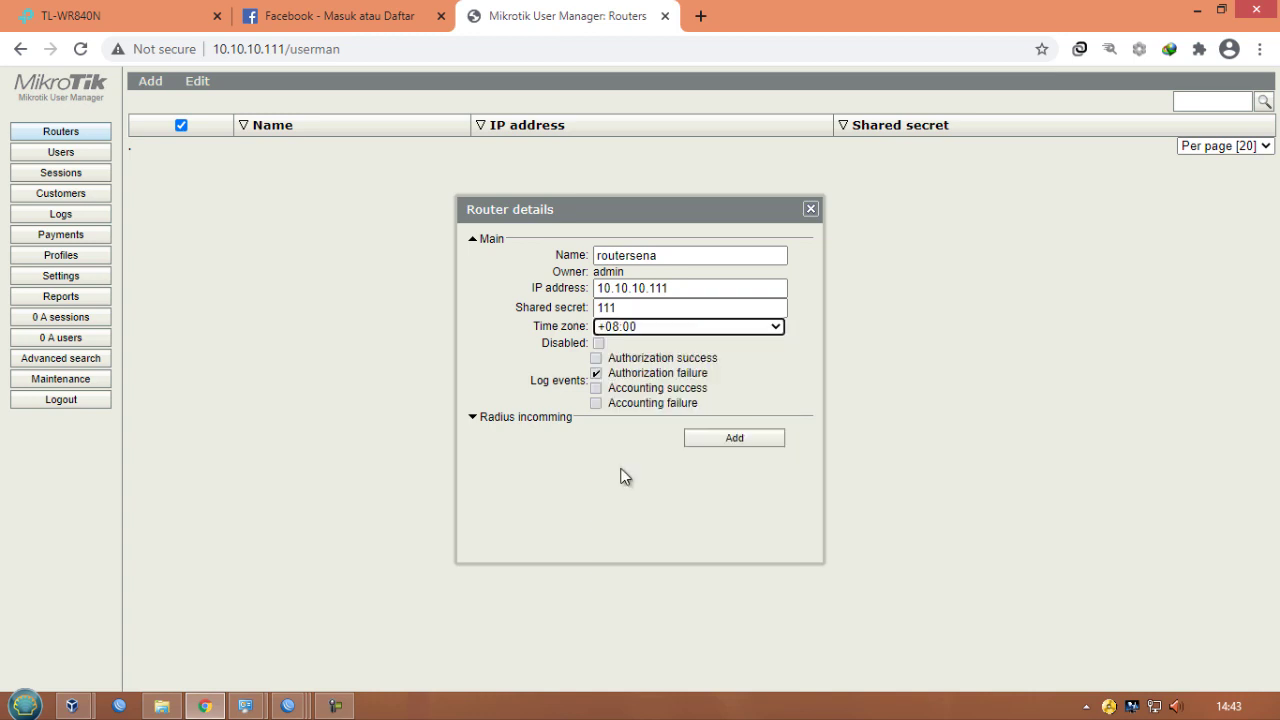
pyautogui.click(716, 442)
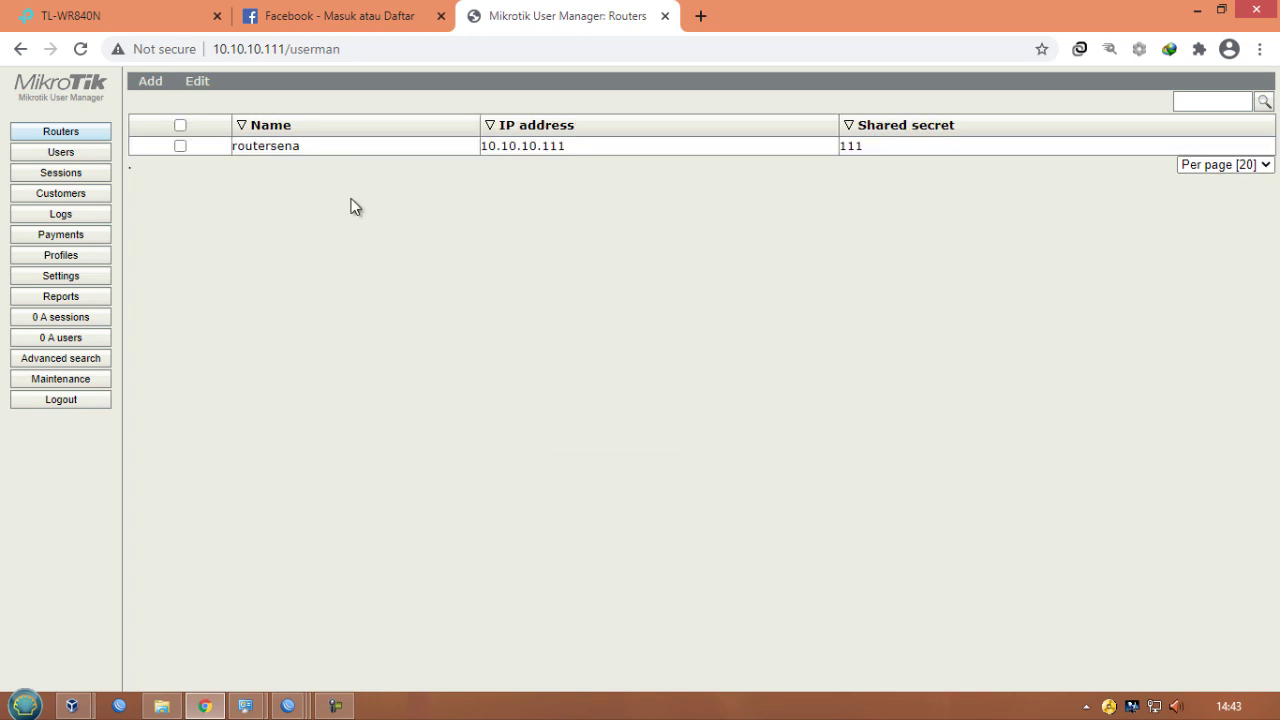
# - Review the routersena router's details and return to WinBox
pyautogui.click(308, 157)
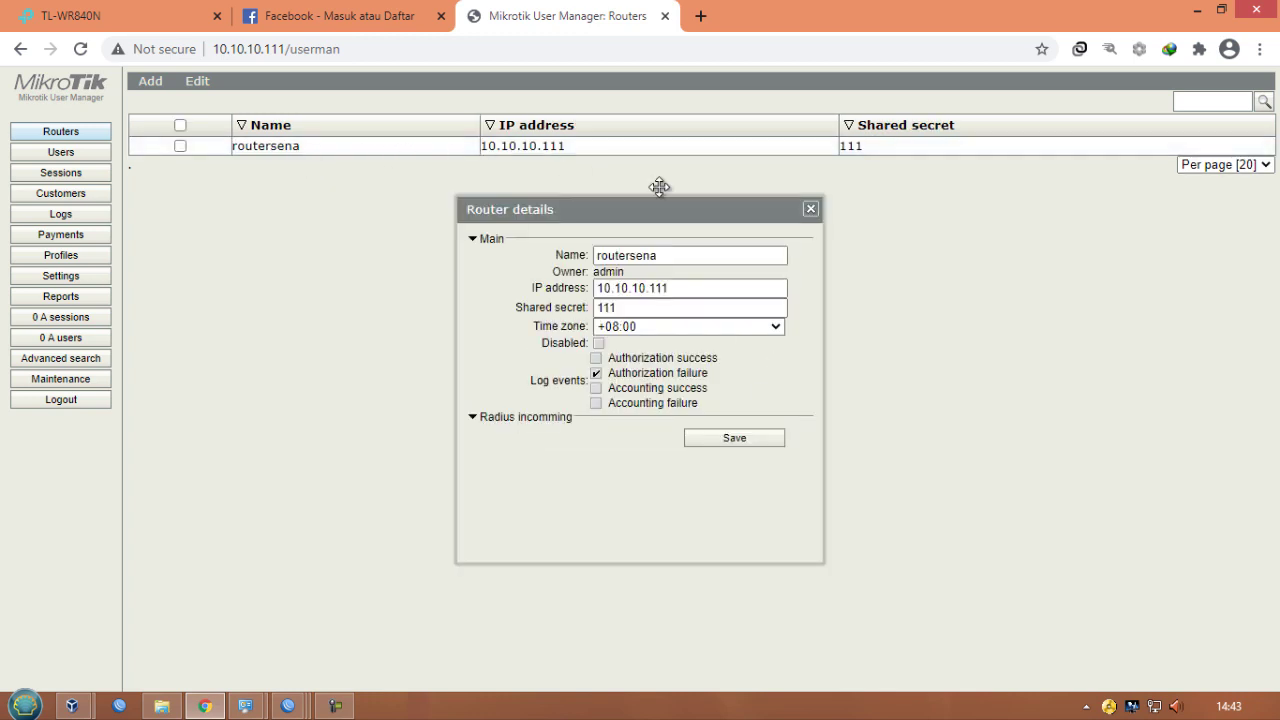
pyautogui.click(810, 210)
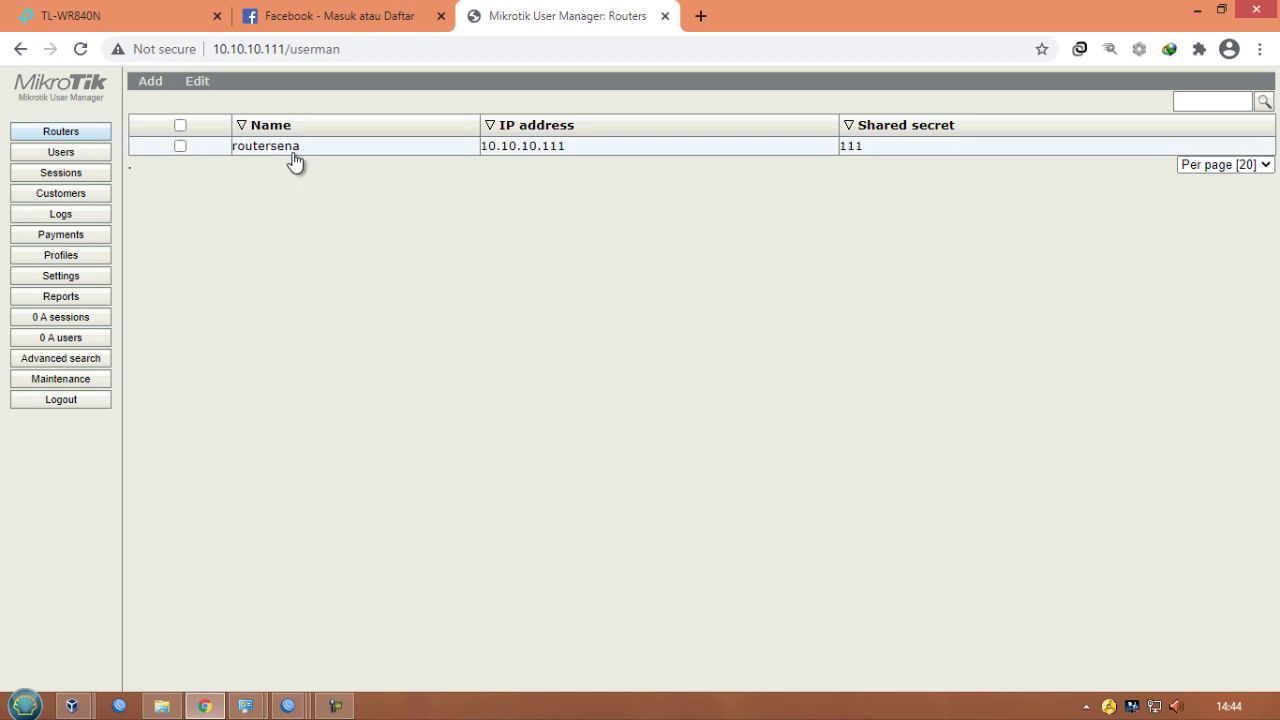
pyautogui.click(288, 705)
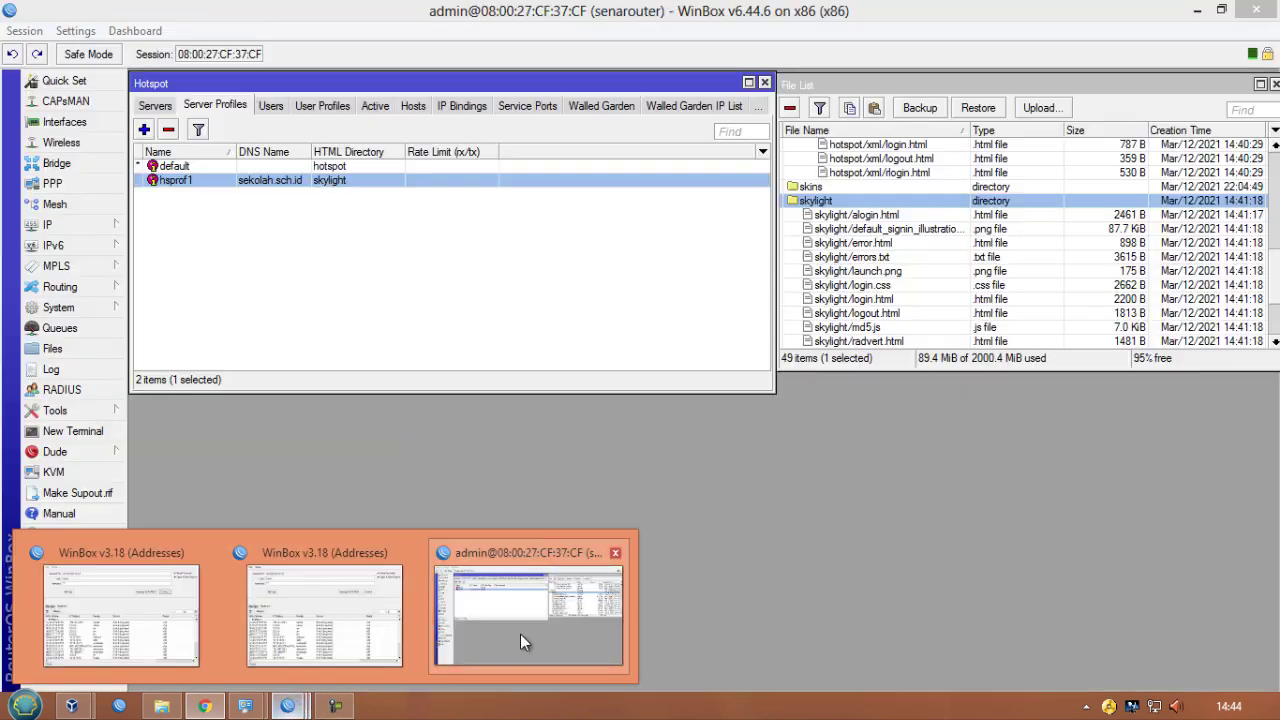
pyautogui.click(520, 642)
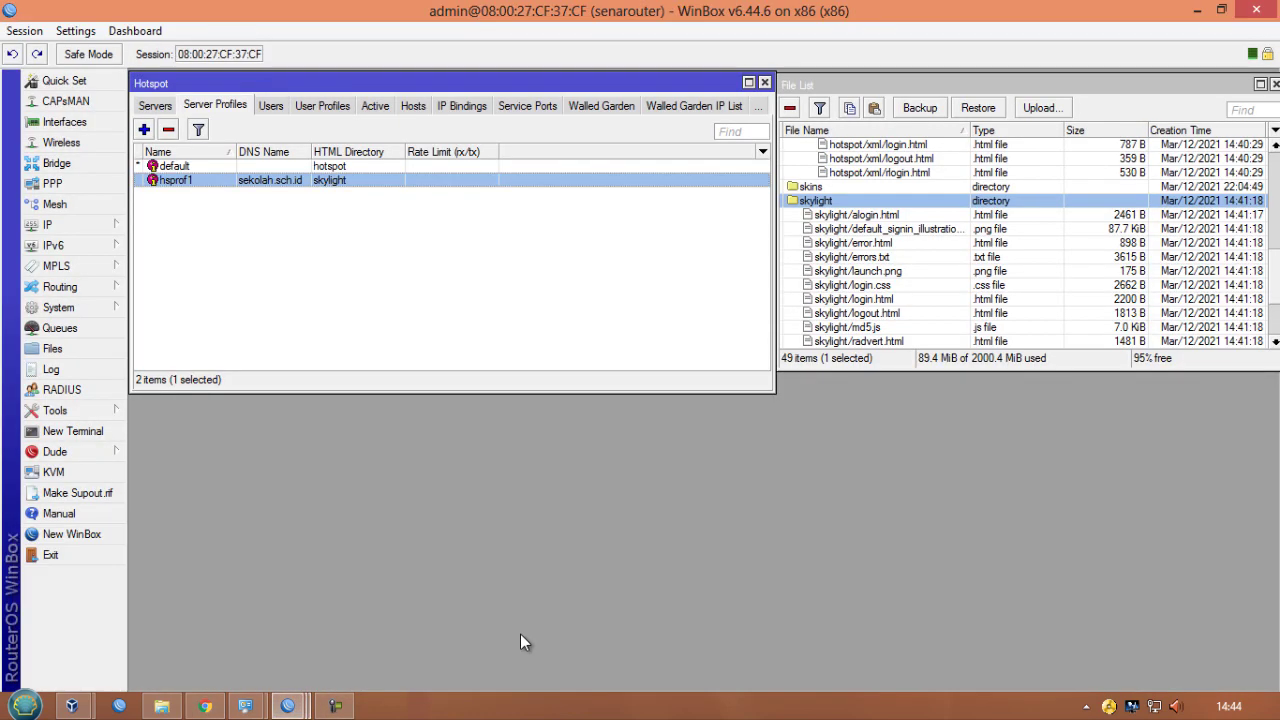
# - Add a new RADIUS server for the hotspot service with address 10.10.10.111
pyautogui.click(62, 390)
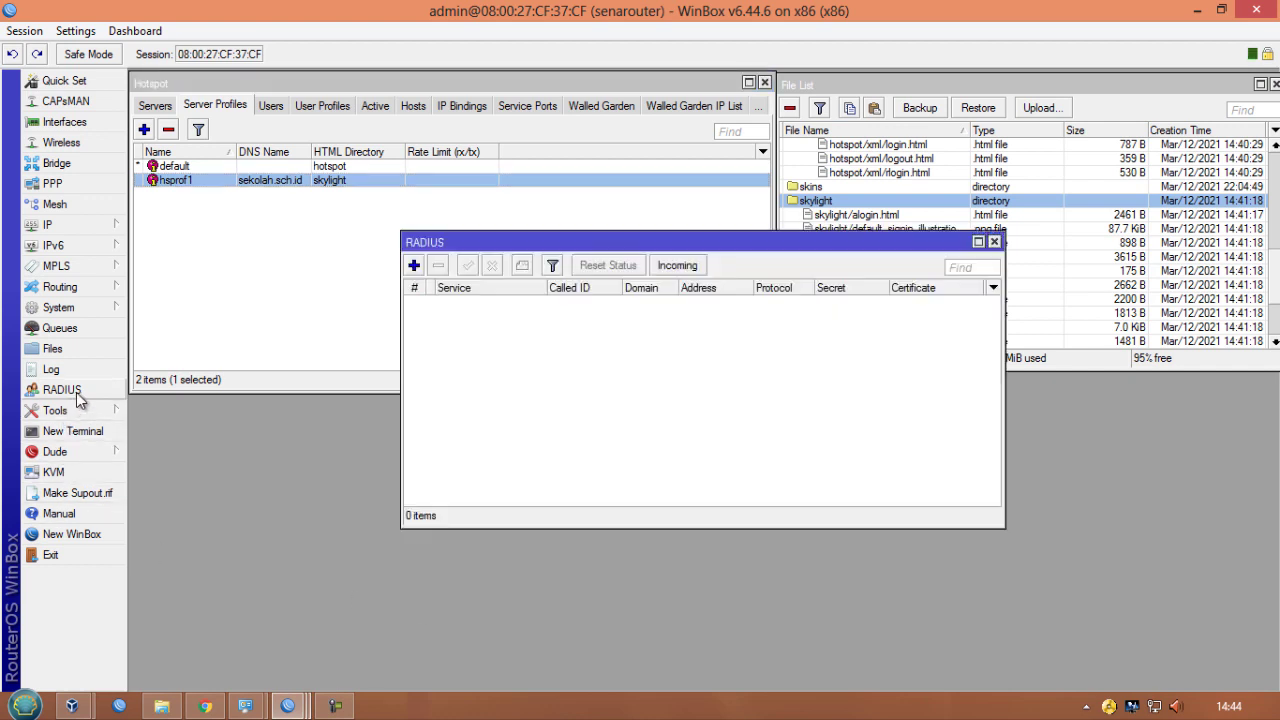
pyautogui.click(414, 266)
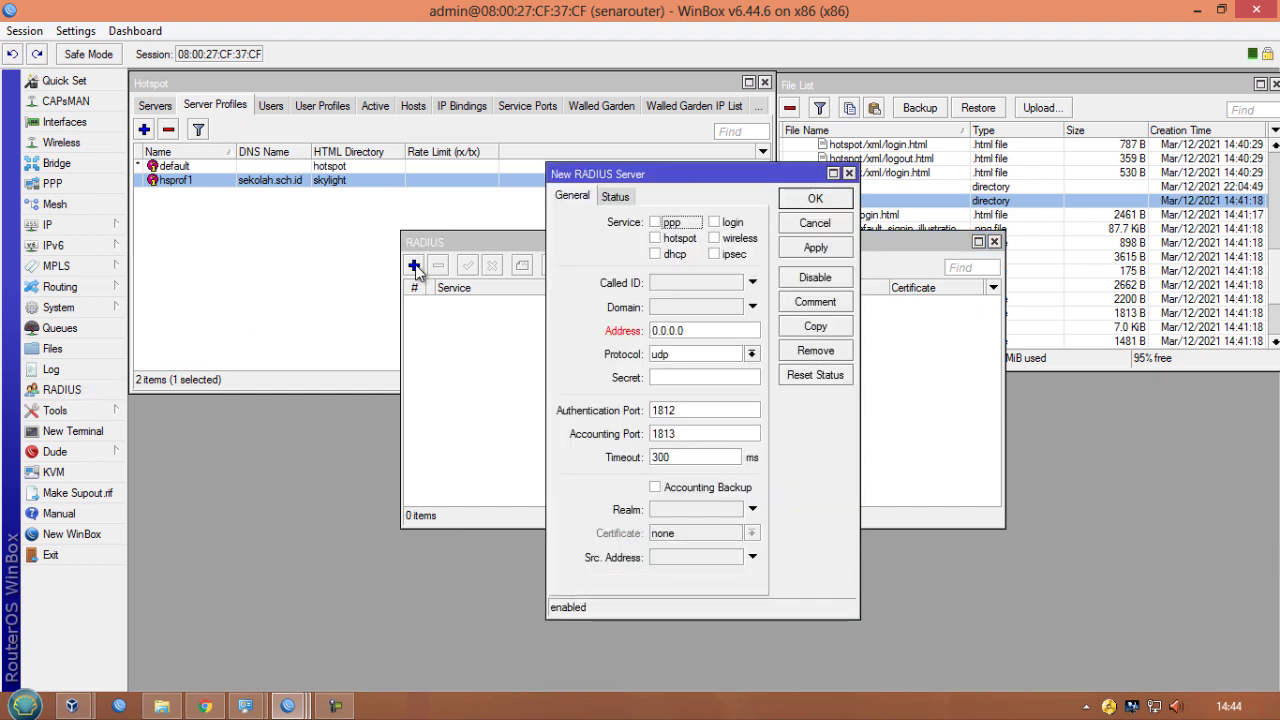
pyautogui.click(657, 240)
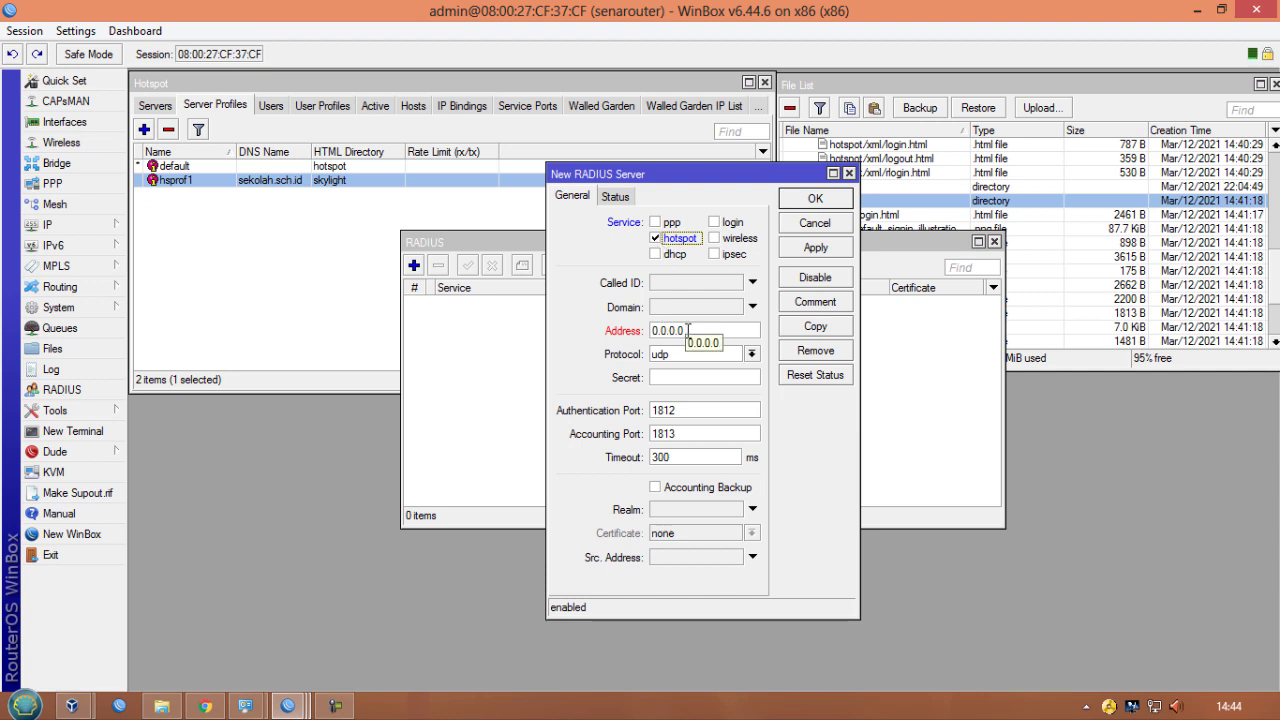
pyautogui.moveTo(688, 330); pyautogui.dragTo(620, 335)
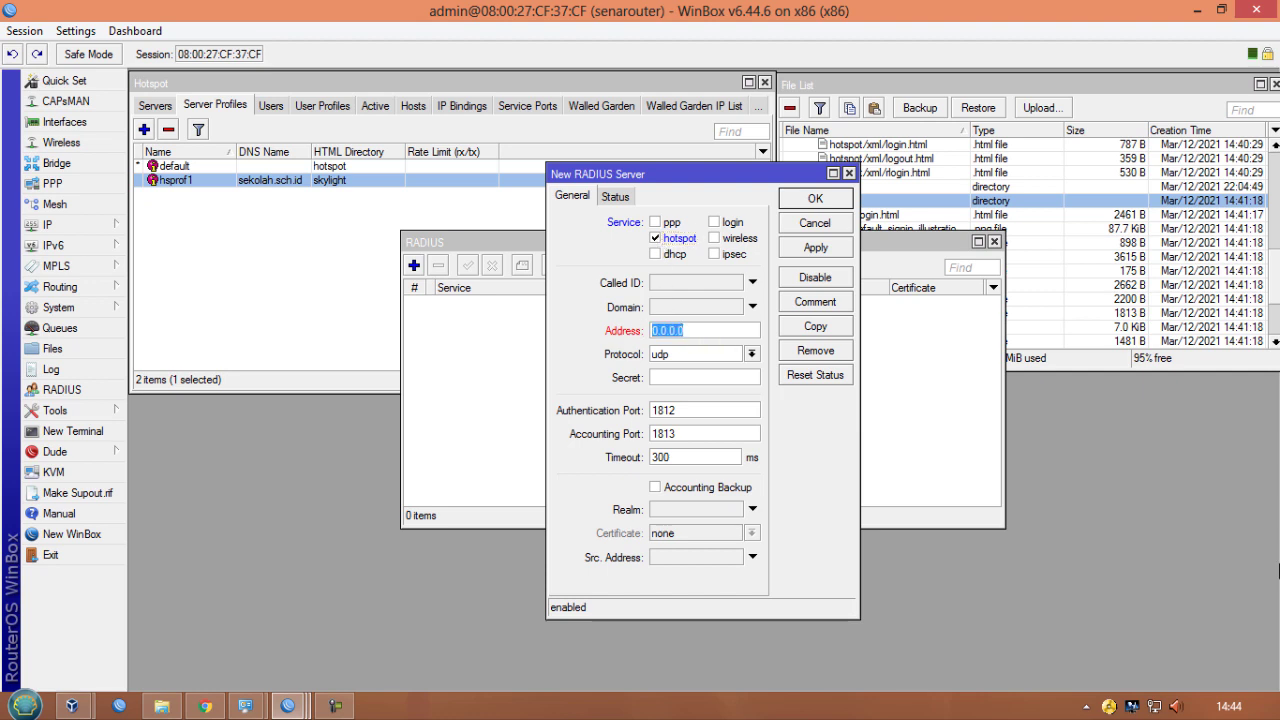
pyautogui.write('10.10.10.111')
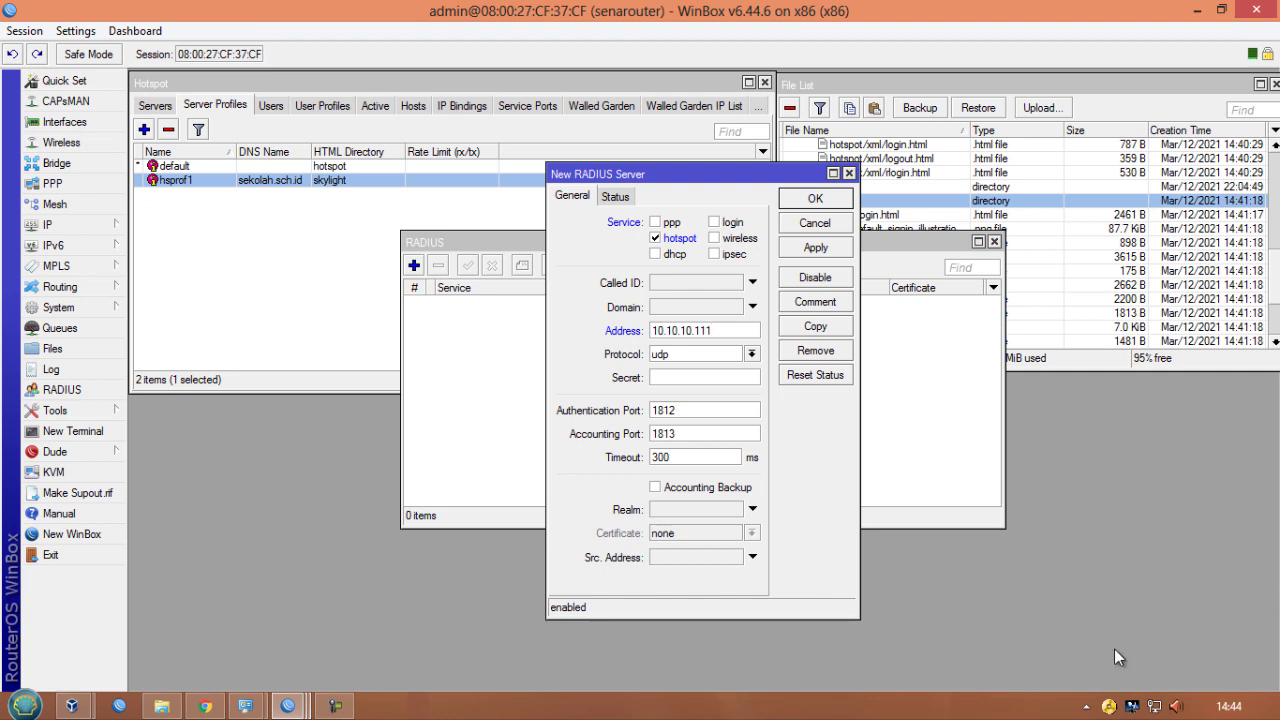
# - Enter the RADIUS server's shared secret and save the server
pyautogui.click(720, 380)
pyautogui.click(793, 250)
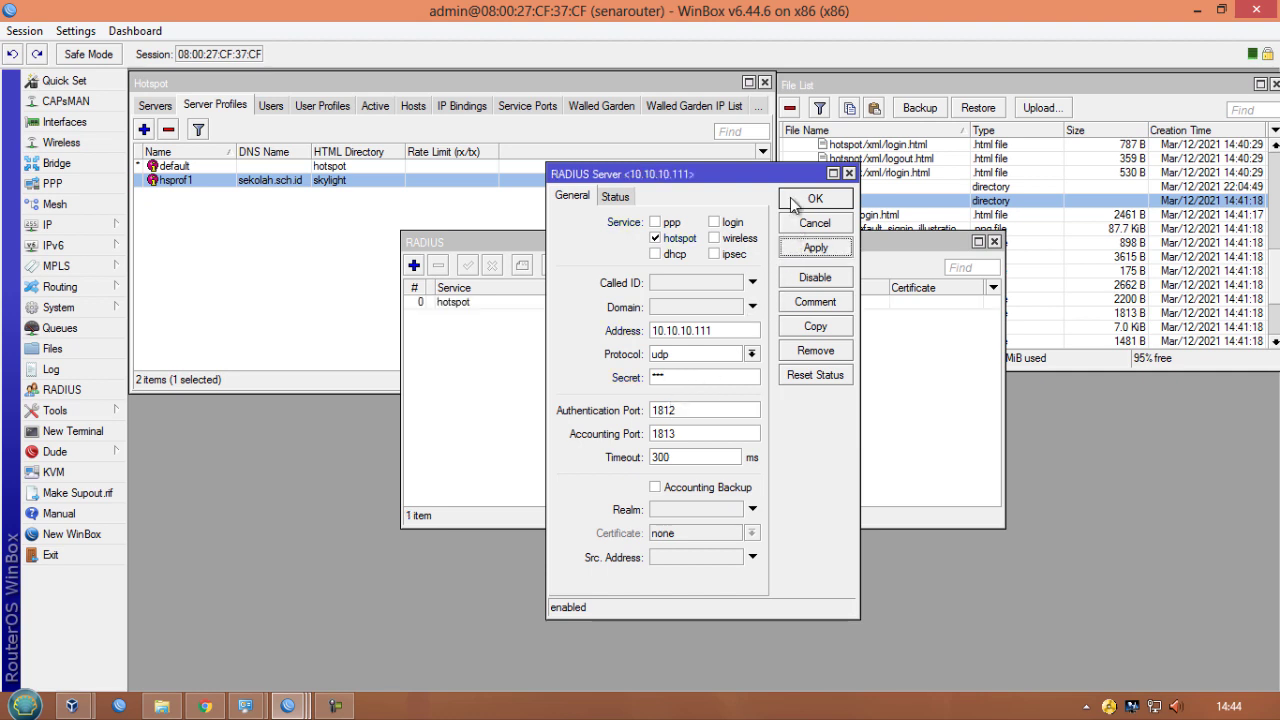
pyautogui.click(814, 199)
pyautogui.moveTo(577, 241); pyautogui.dragTo(309, 345)
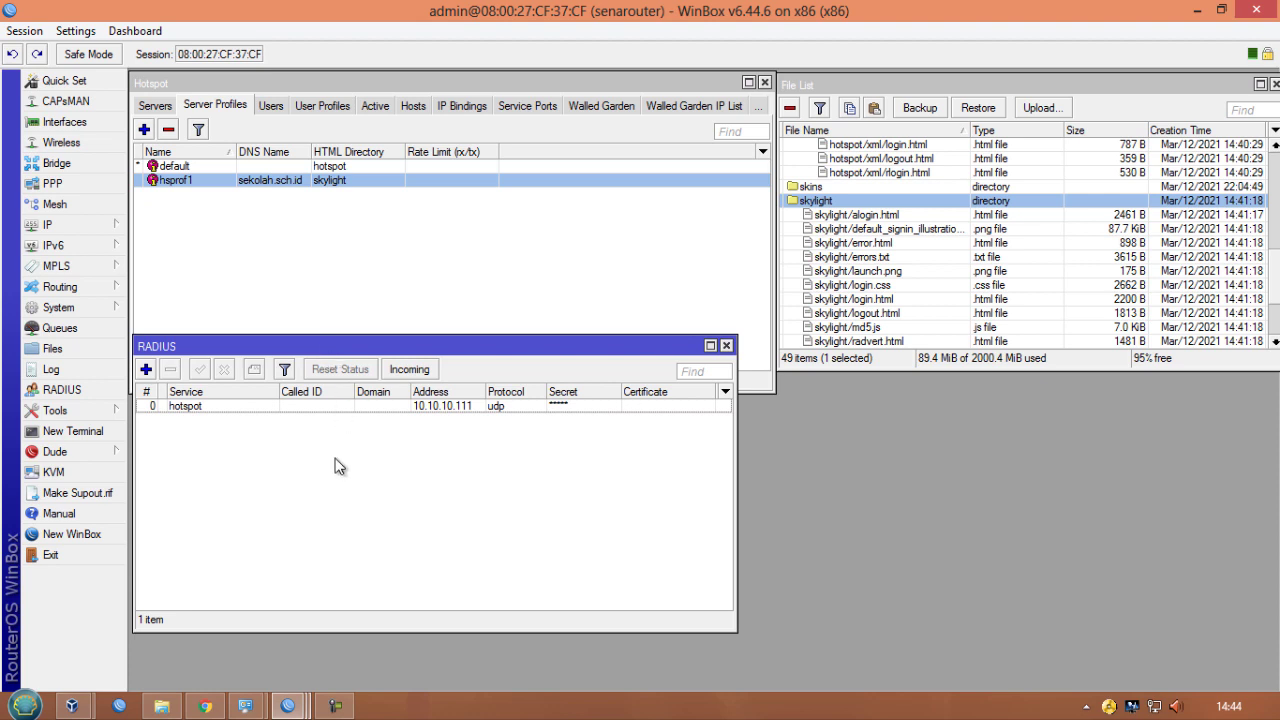
# - Switch to the browser and start adding a new limitation under User Manager profiles
pyautogui.click(208, 702)
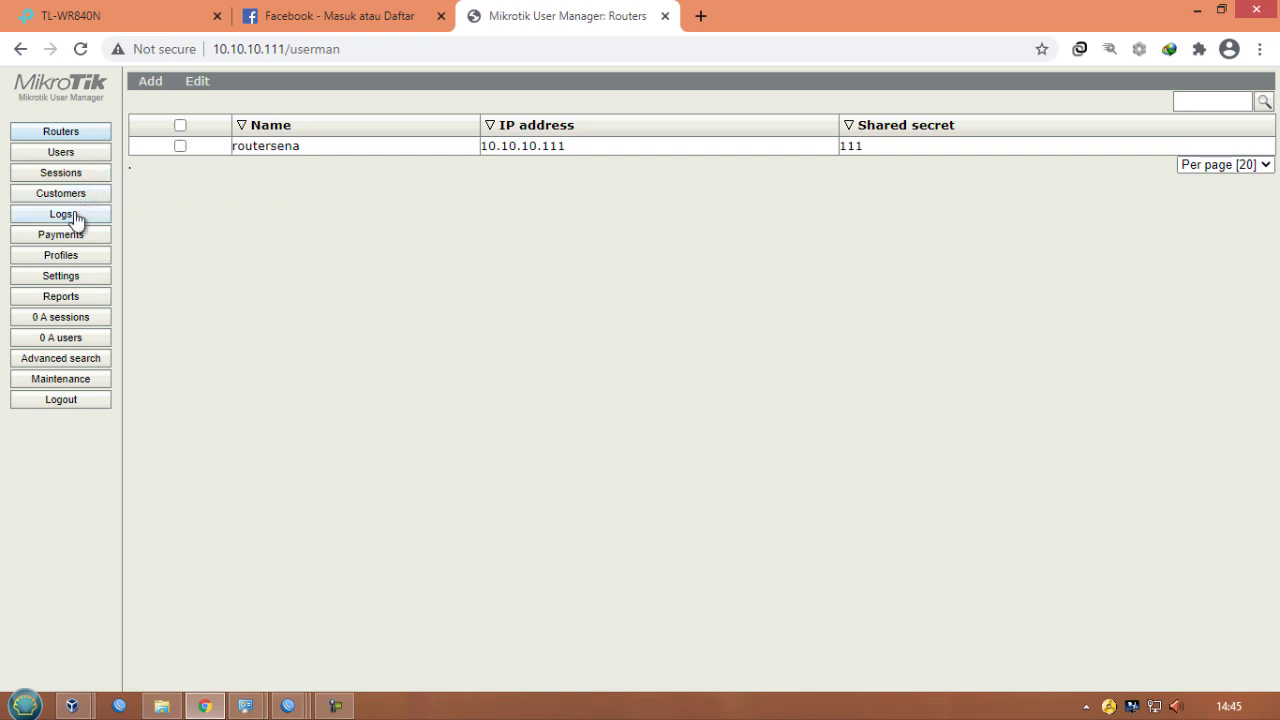
pyautogui.click(74, 257)
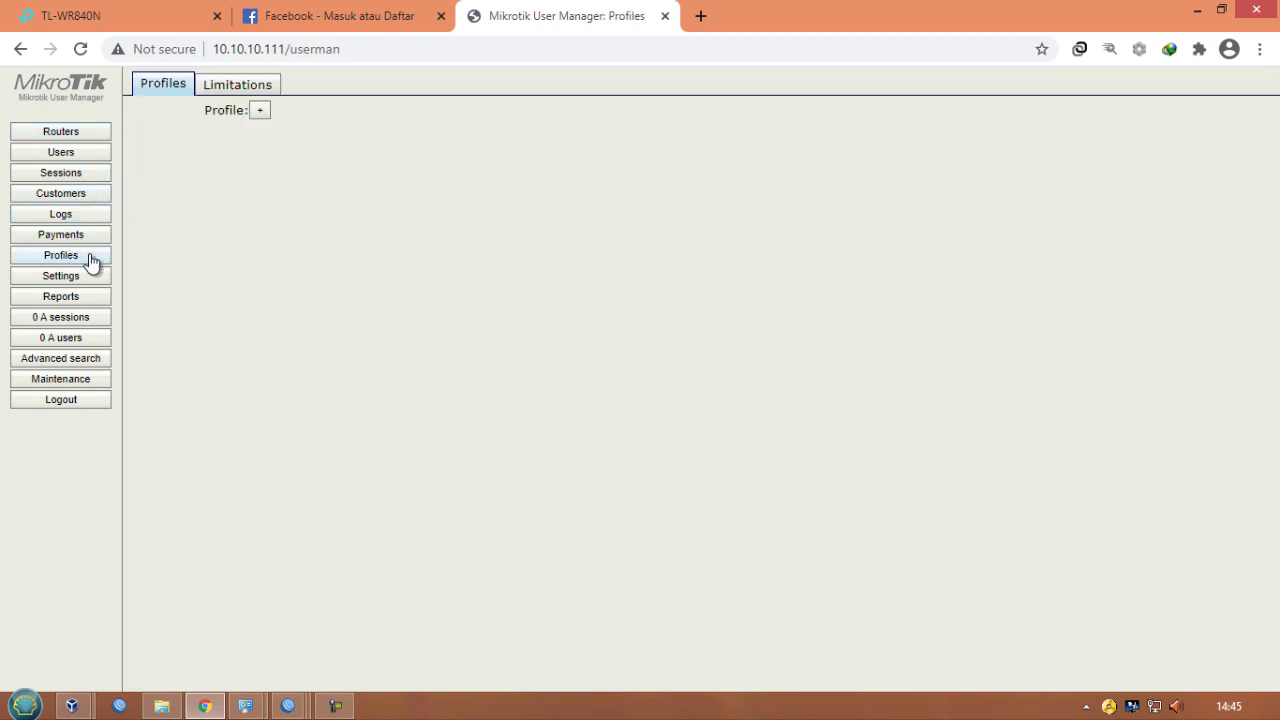
pyautogui.click(265, 90)
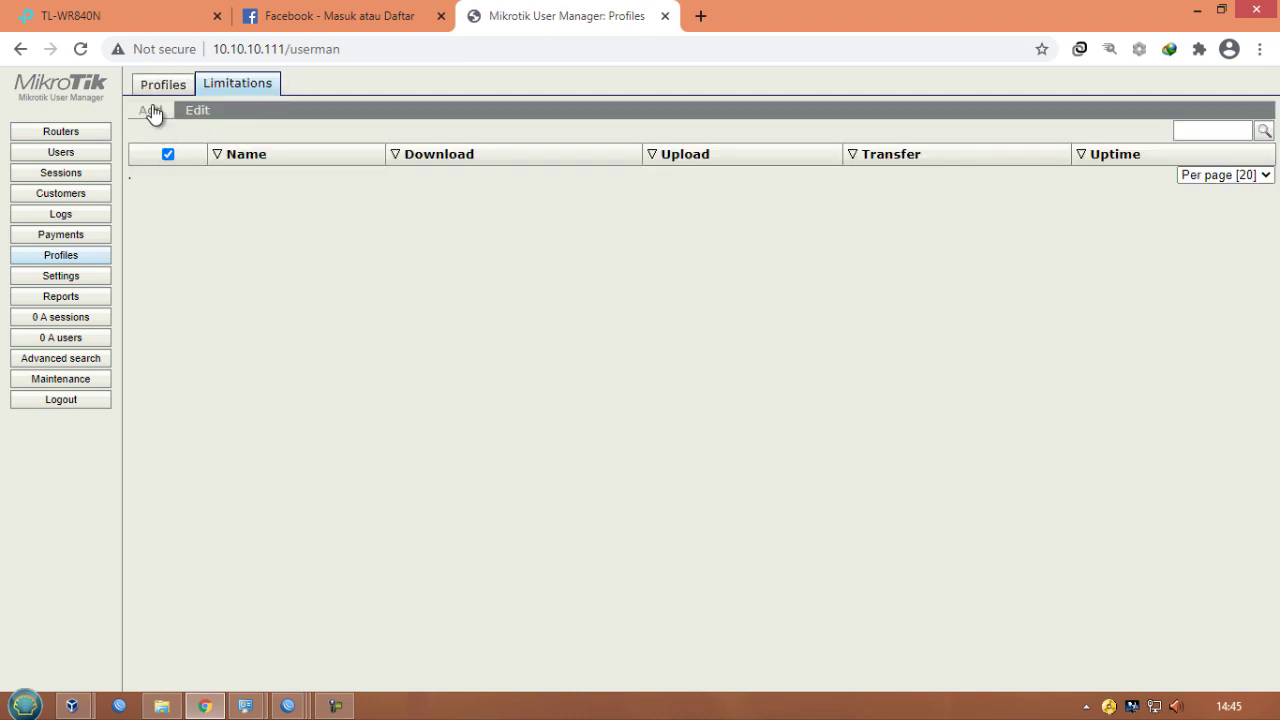
pyautogui.click(152, 111)
pyautogui.click(156, 131)
pyautogui.click(681, 163)
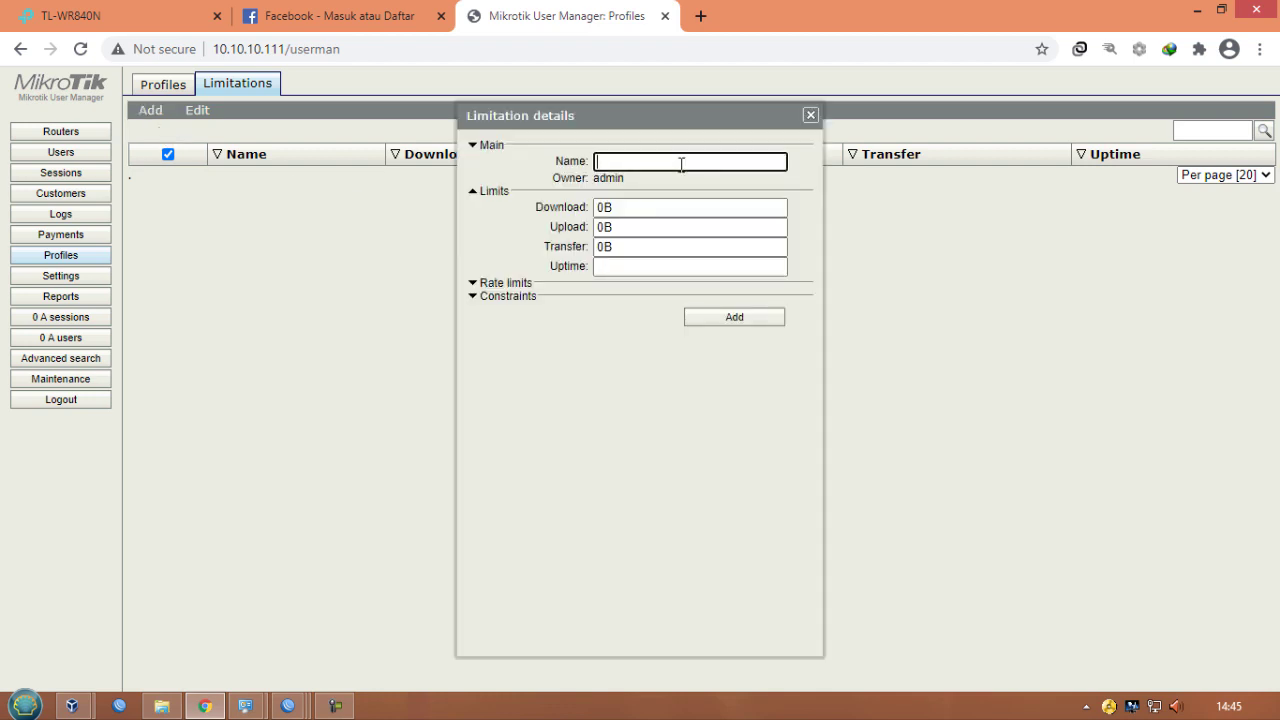
# - Name the limitation 3jam3giga with a 3G transfer limit and 3h uptime, and add it
pyautogui.write('3jam3giga')
pyautogui.moveTo(640, 246); pyautogui.dragTo(594, 247)
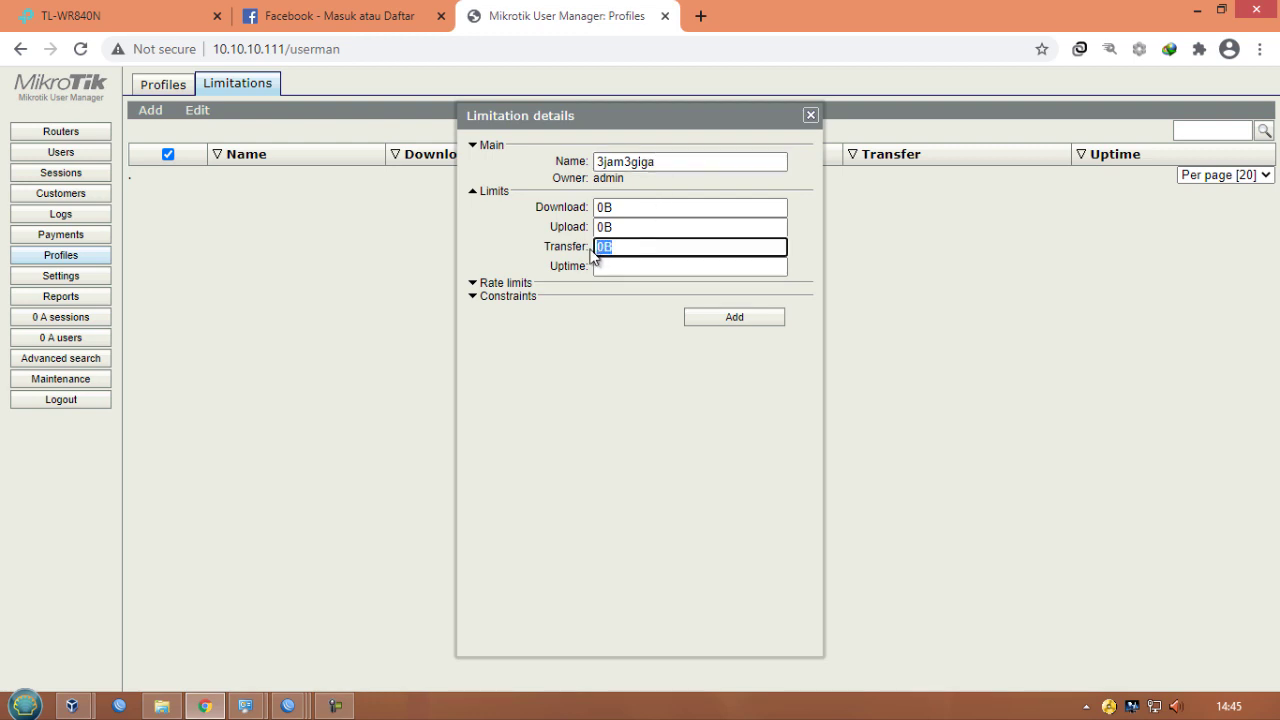
pyautogui.write('3G')
pyautogui.click(596, 266)
pyautogui.write('3')
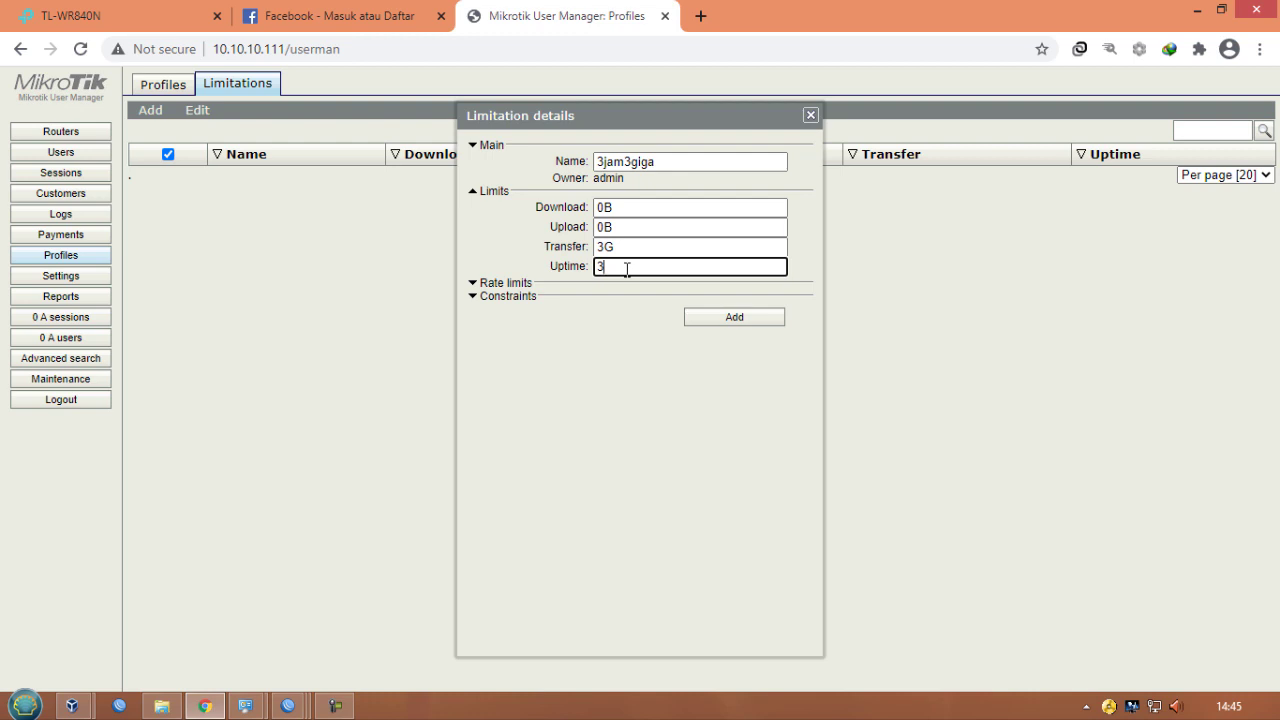
pyautogui.write('h')
pyautogui.click(717, 317)
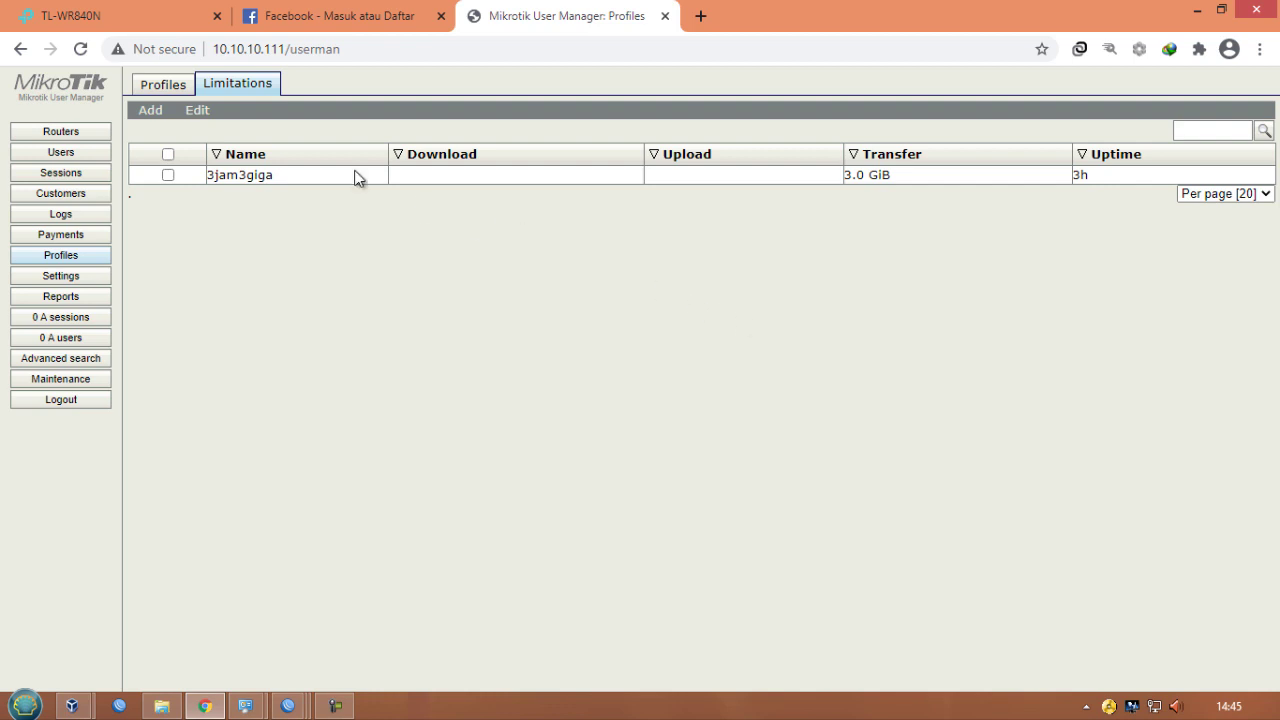
# - Create a new user profile named Paket 3 Jam 3 Giga
pyautogui.click(150, 86)
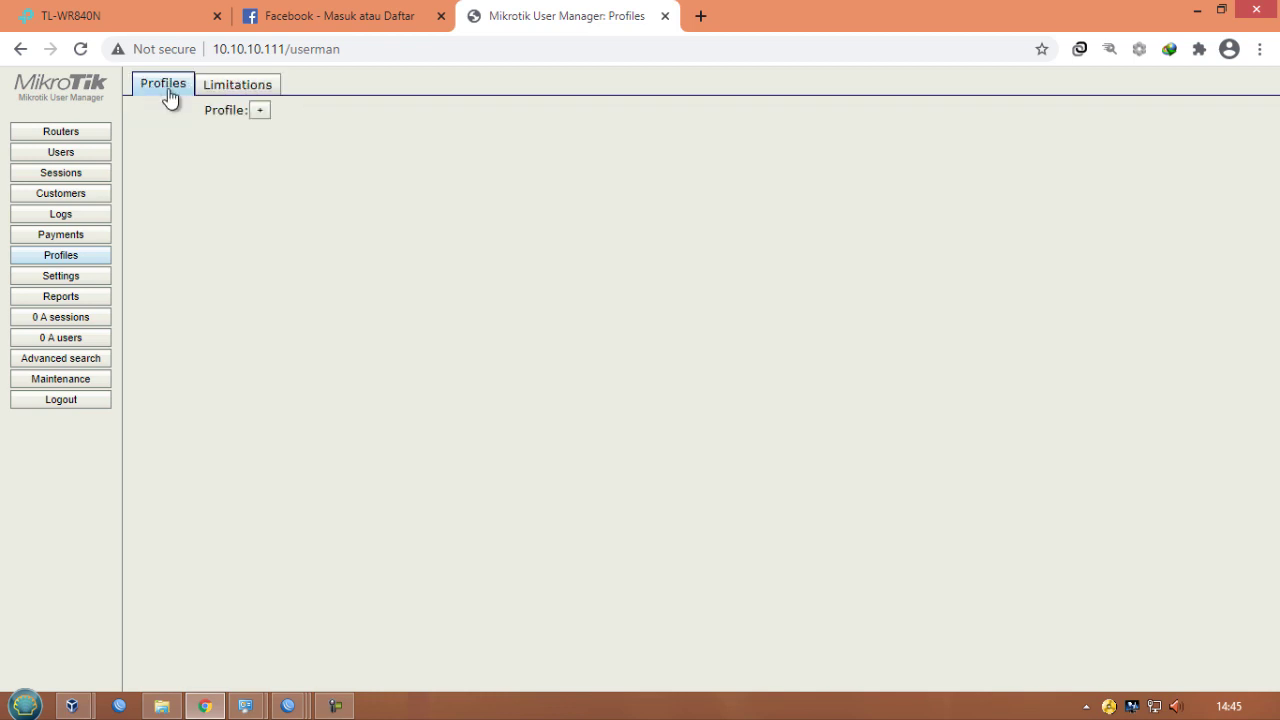
pyautogui.click(260, 112)
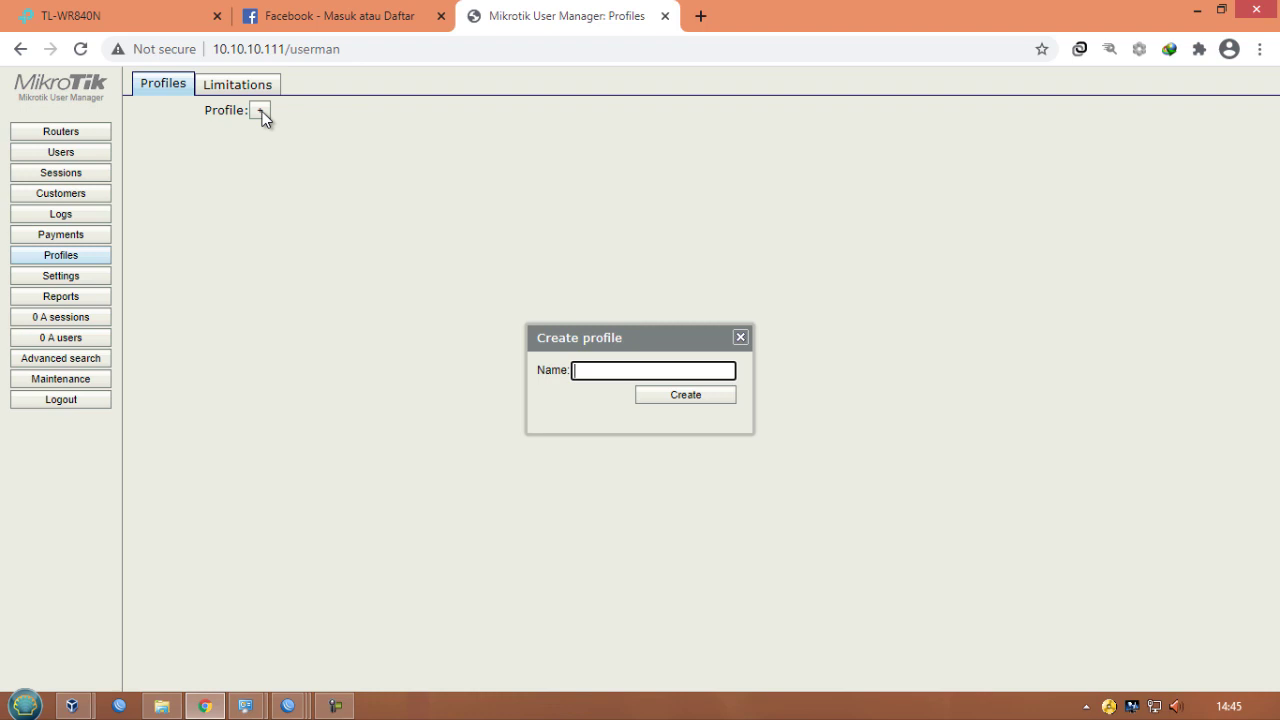
pyautogui.write('Paket 3 Jam 3 Giga')
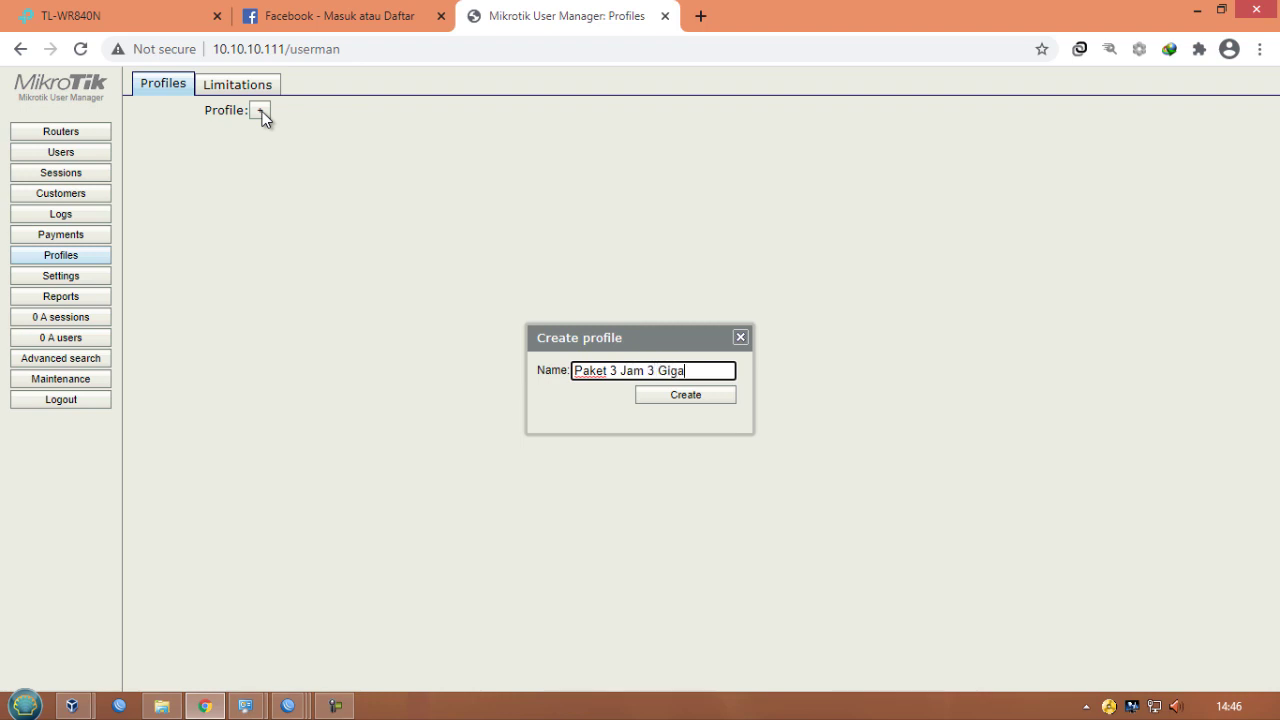
pyautogui.click(680, 396)
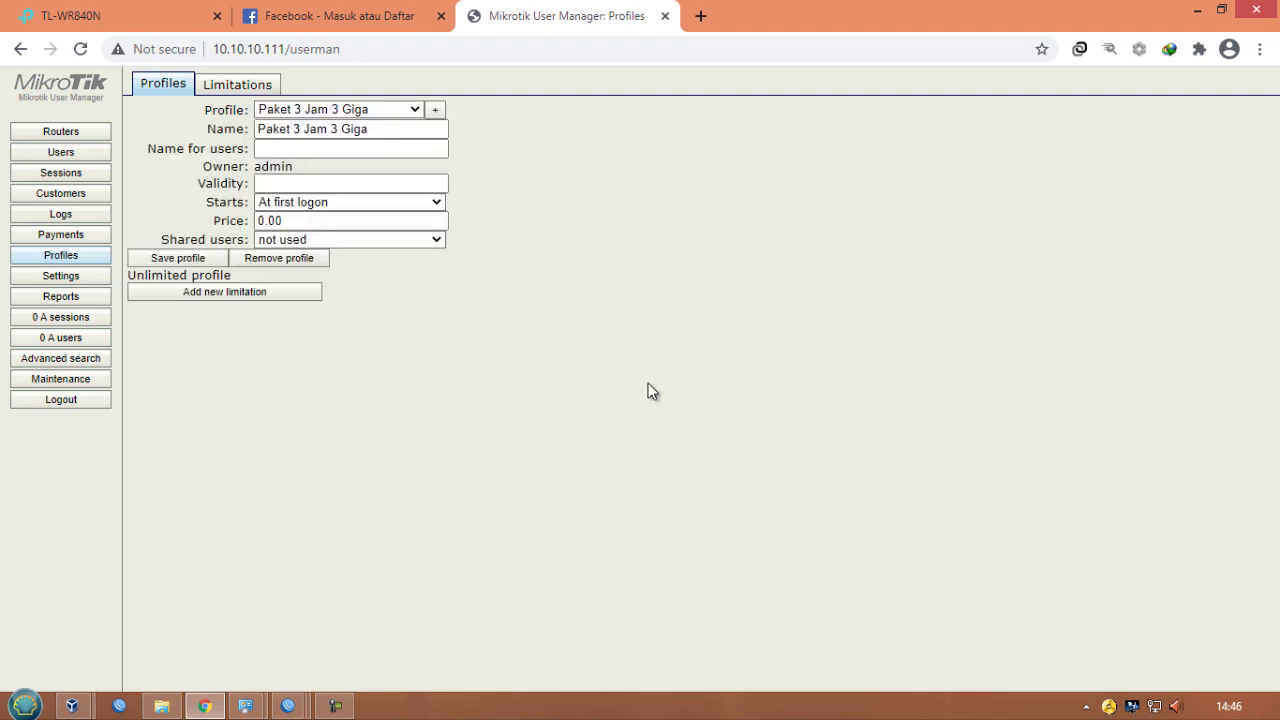
# - Set the profile's name for users to user3jam3giga, validity 1d, price 5000, and save it
pyautogui.click(409, 150)
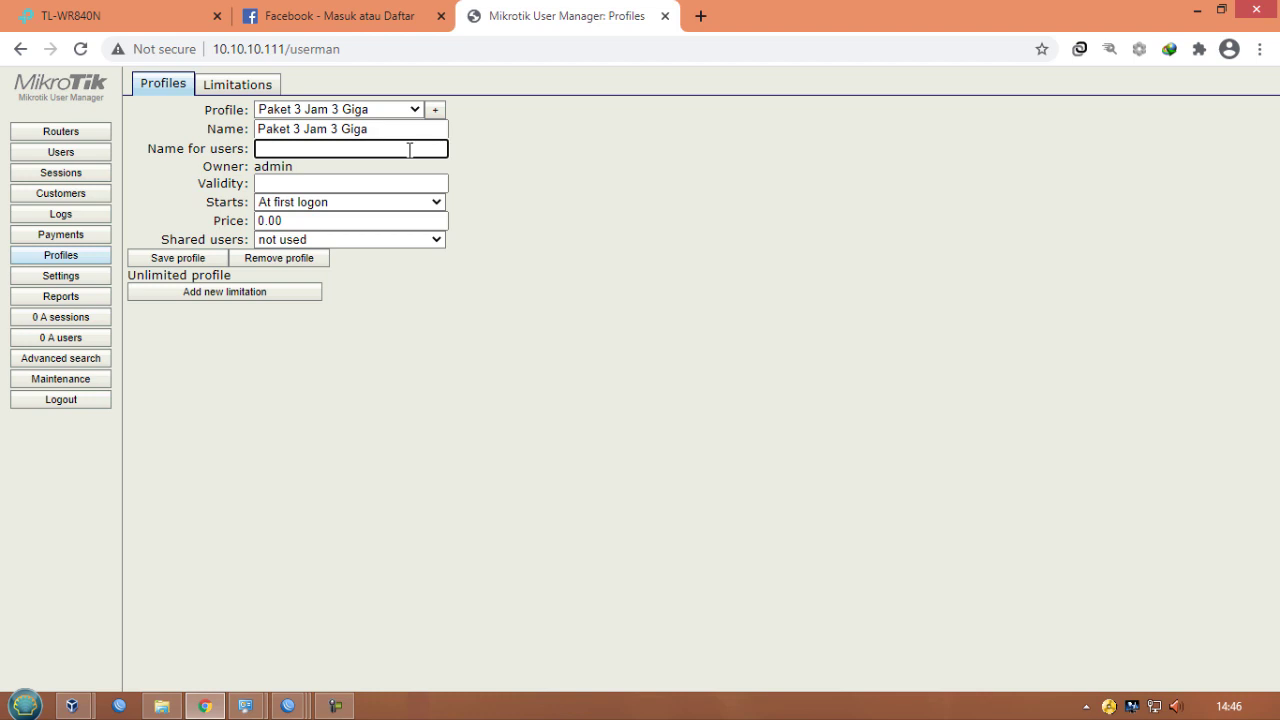
pyautogui.write('user3jam3giga')
pyautogui.click(350, 181)
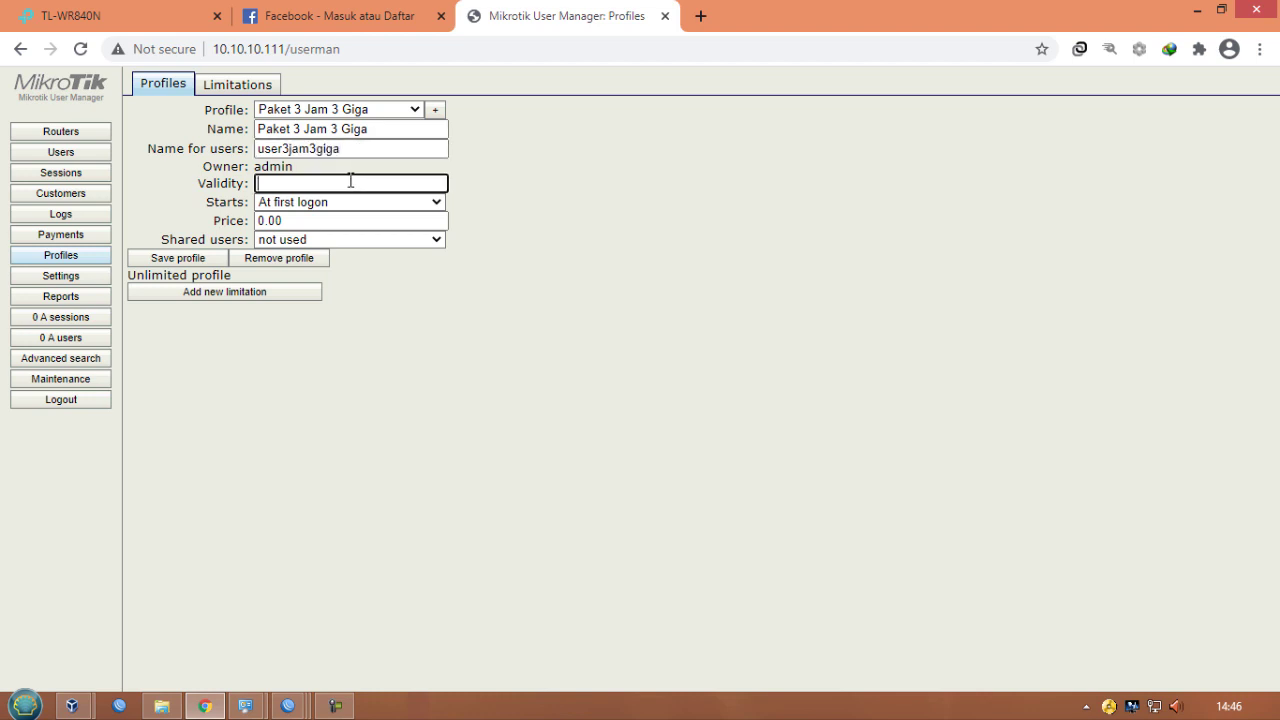
pyautogui.write('1d')
pyautogui.doubleClick(314, 225)
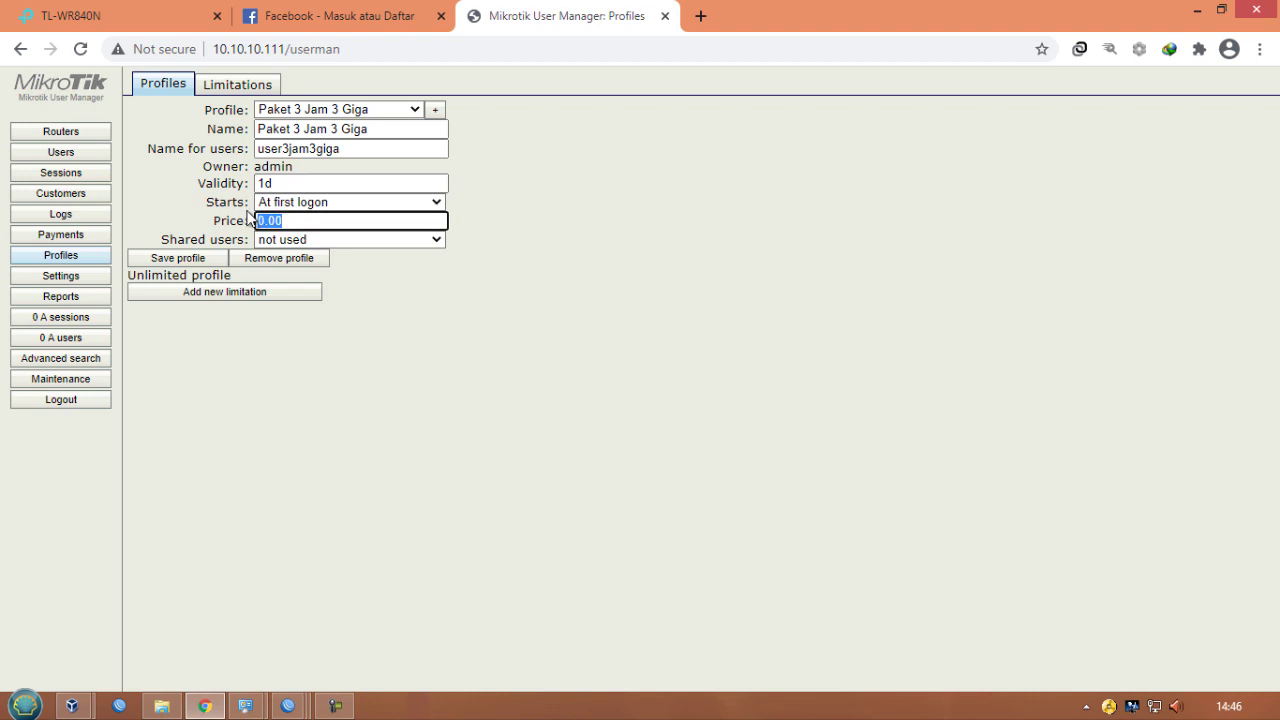
pyautogui.write('50')
pyautogui.click(176, 260)
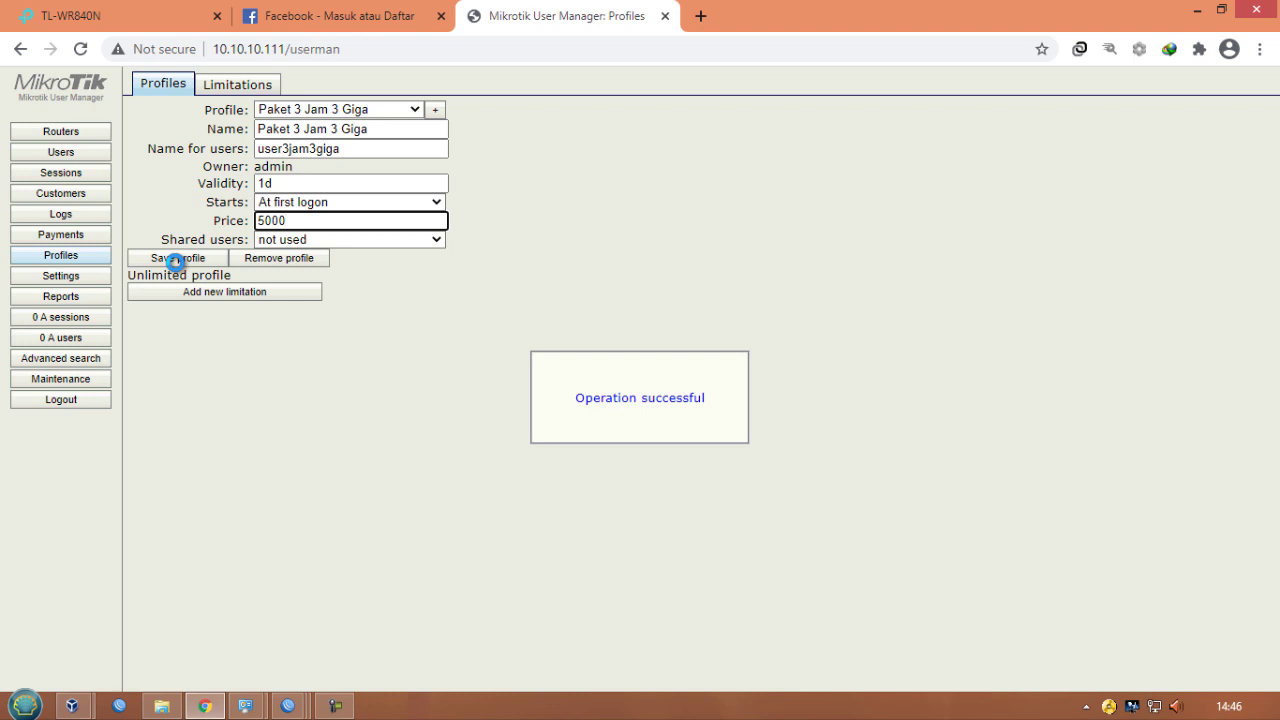
# - Add a profile limitation active from 07:00:00 to 16:00:00 using the 3jam3giga limit
pyautogui.click(210, 298)
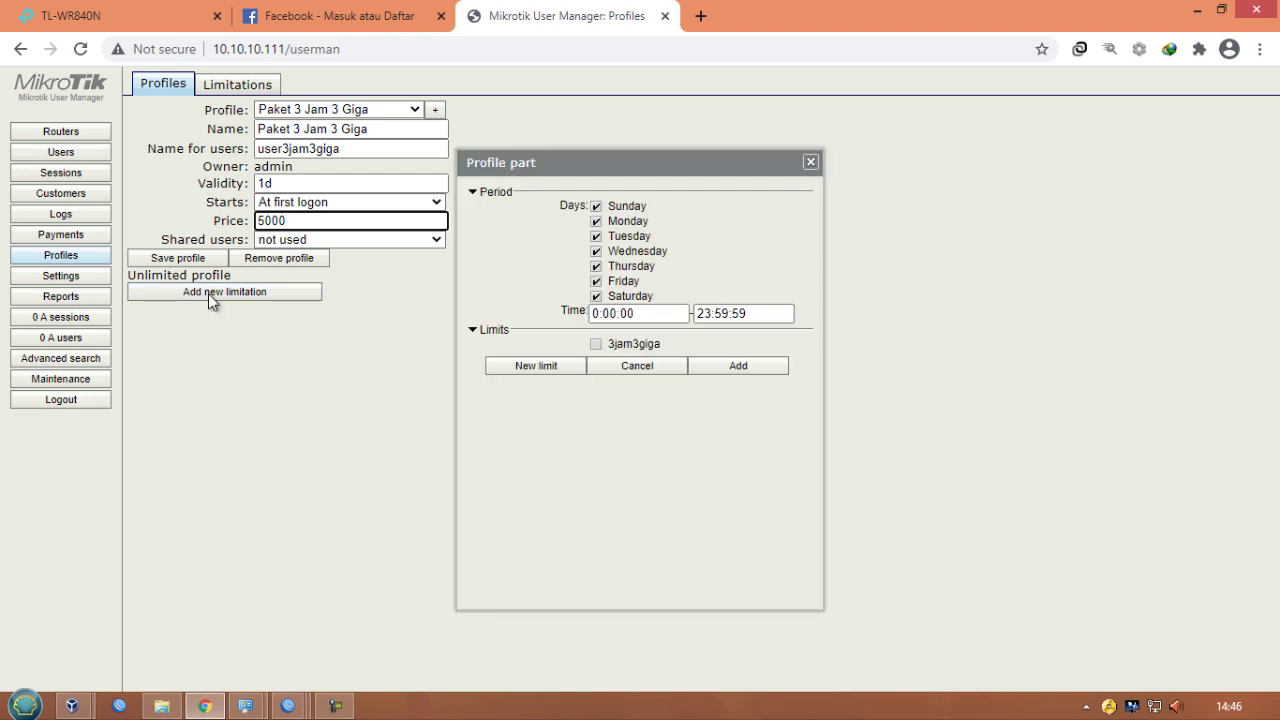
pyautogui.click(596, 315)
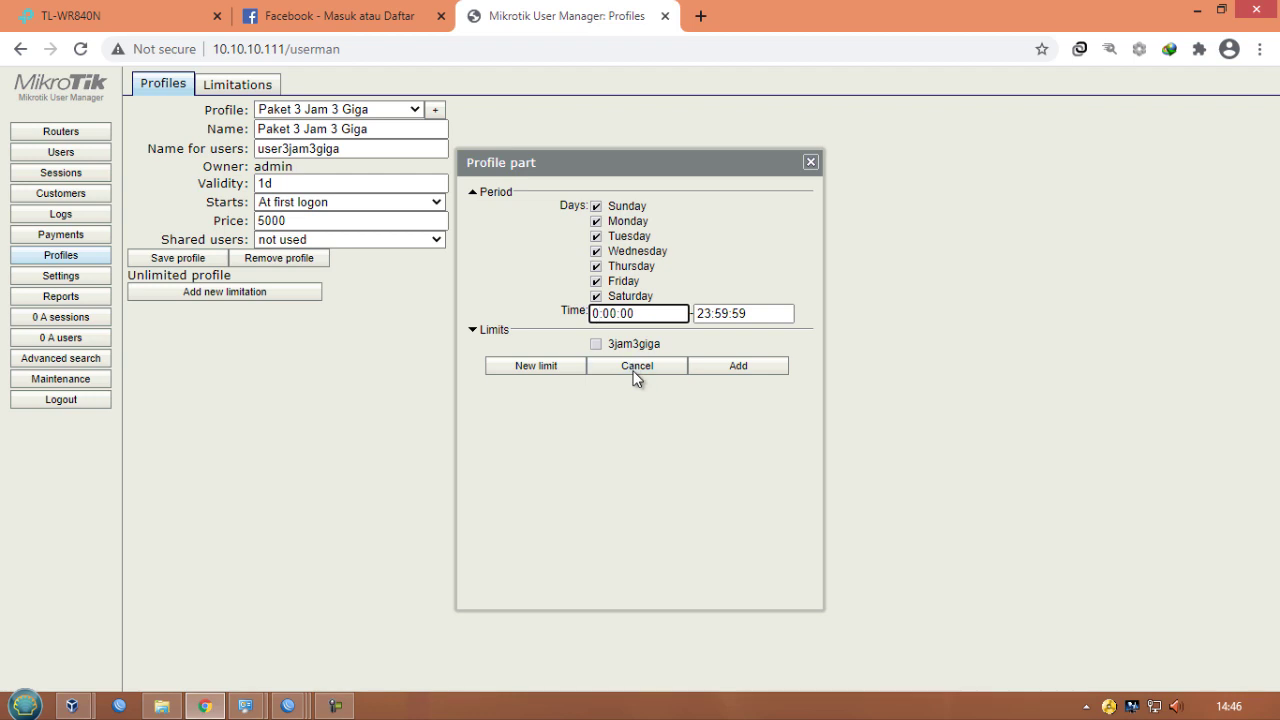
pyautogui.write('7')
pyautogui.moveTo(712, 314); pyautogui.dragTo(686, 314)
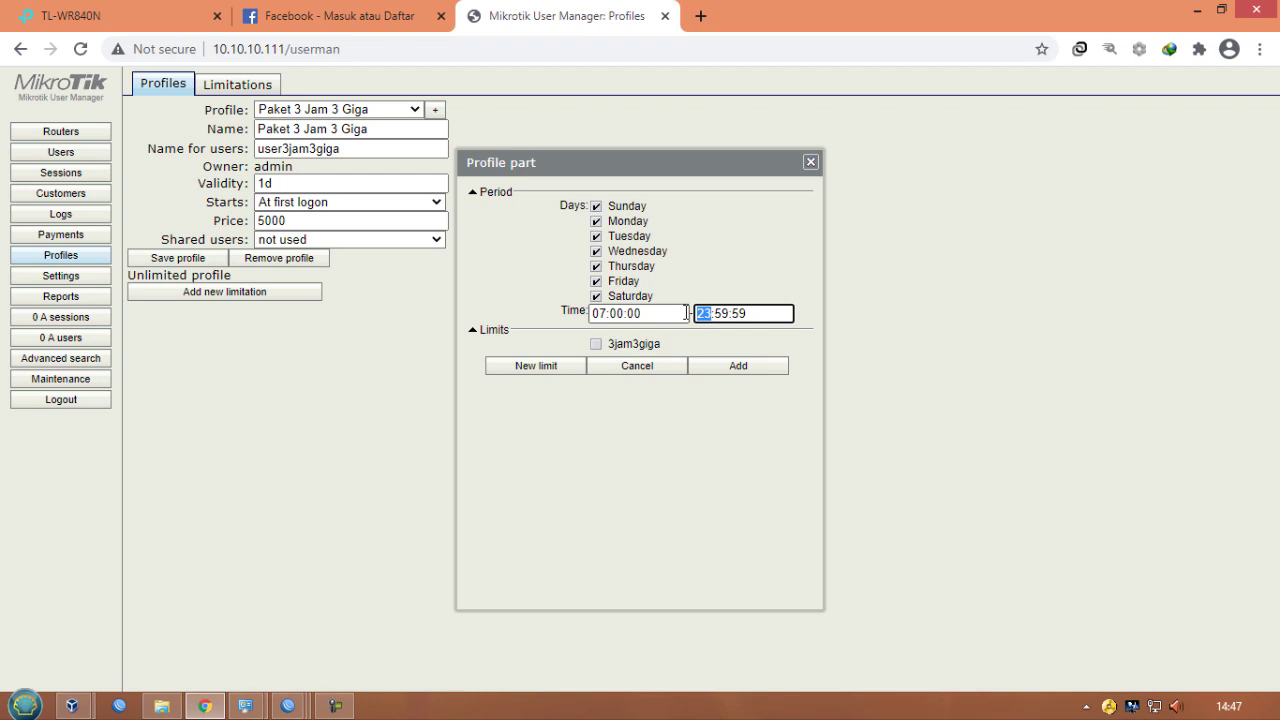
pyautogui.write('16')
pyautogui.press('Right')
pyautogui.press('Delete')
pyautogui.press('Delete')
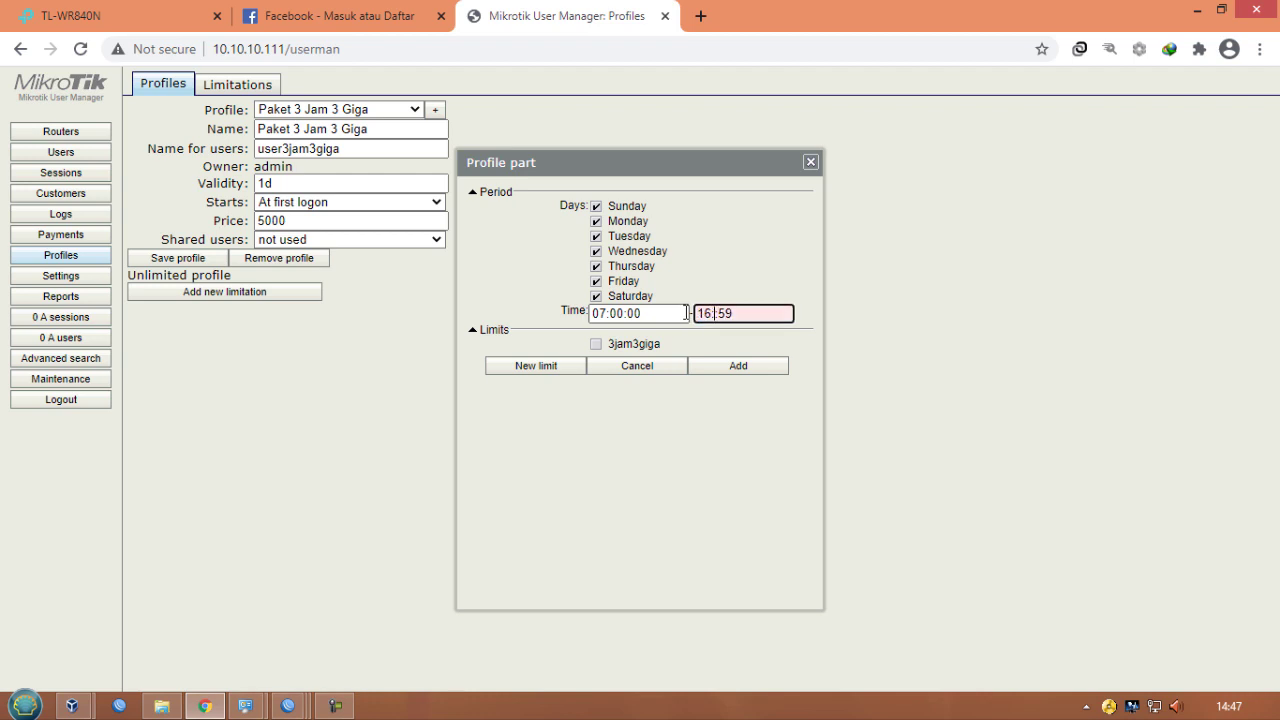
pyautogui.write('00')
pyautogui.press('Delete')
pyautogui.press('Delete')
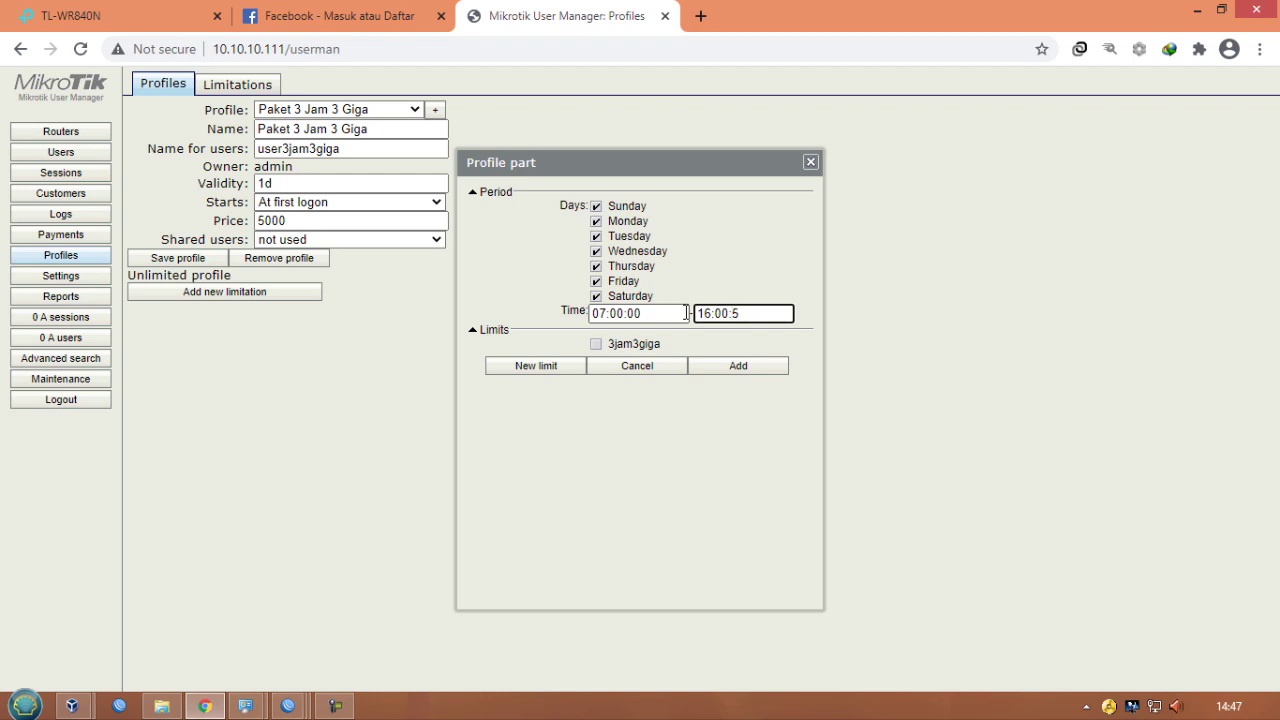
pyautogui.write('00')
pyautogui.click(596, 346)
pyautogui.click(733, 368)
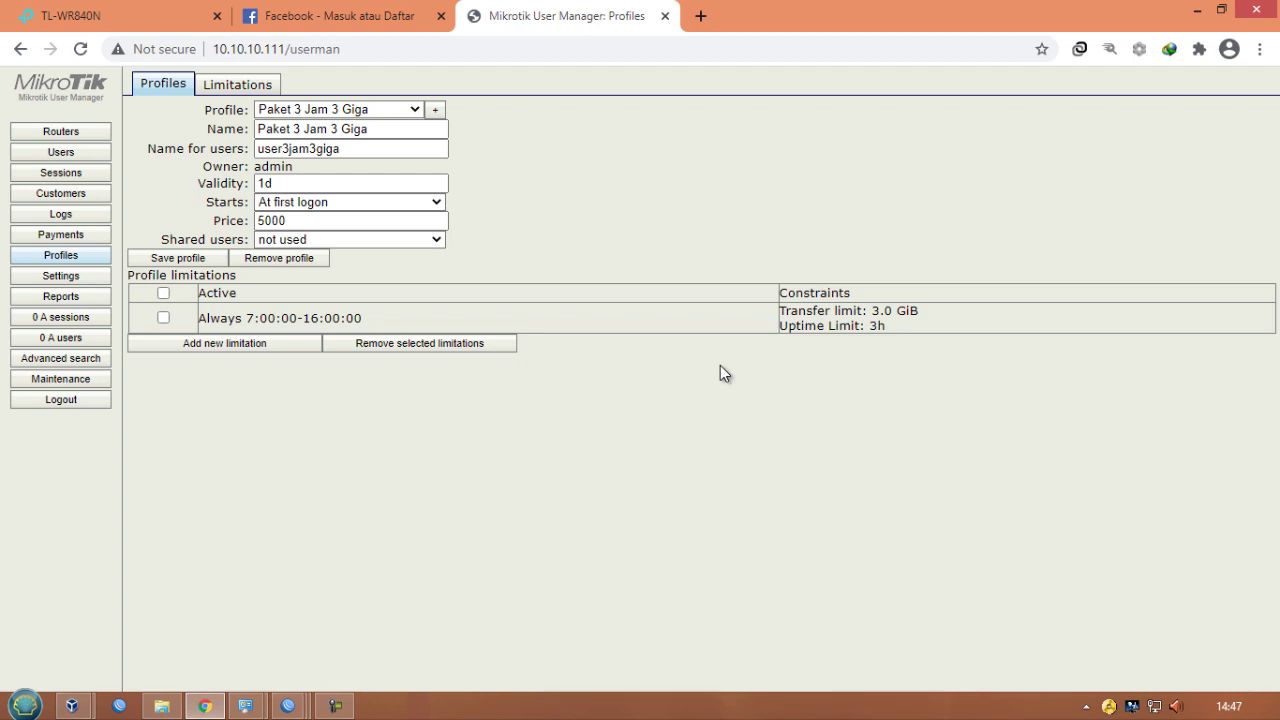
# - Start adding a batch of users in User Manager and set the number of users to 20
pyautogui.click(62, 152)
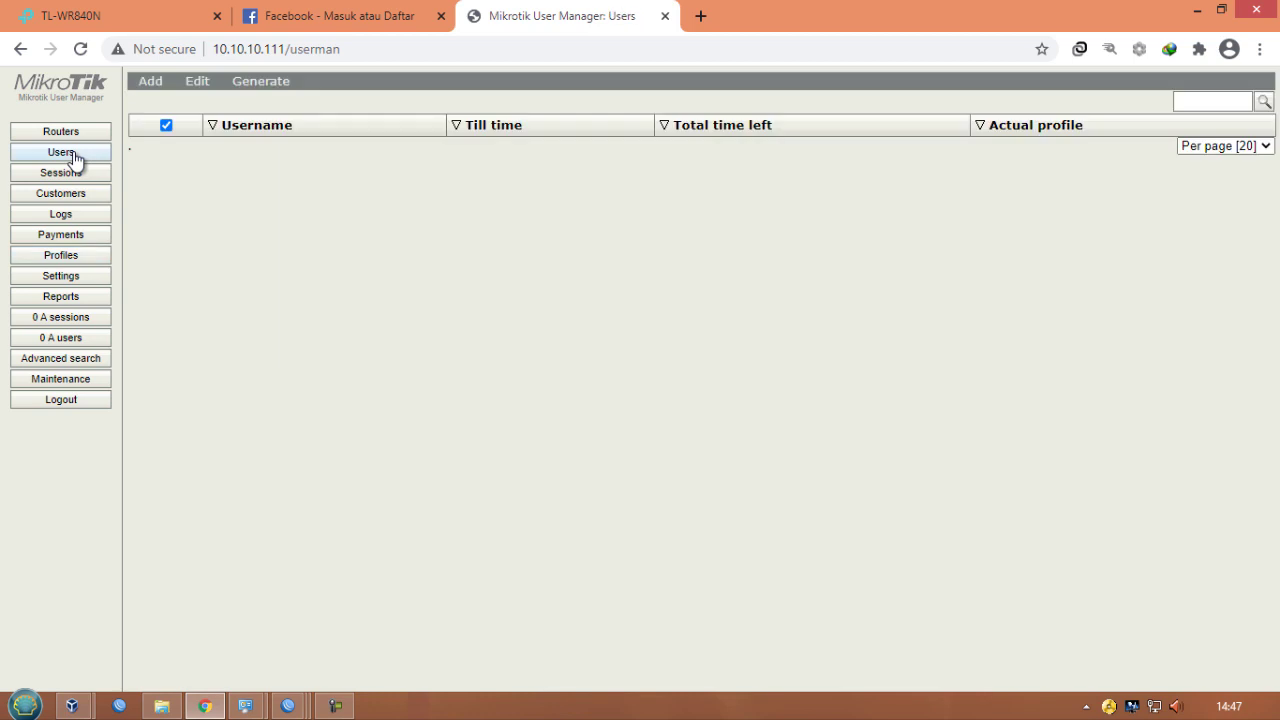
pyautogui.moveTo(150, 96)
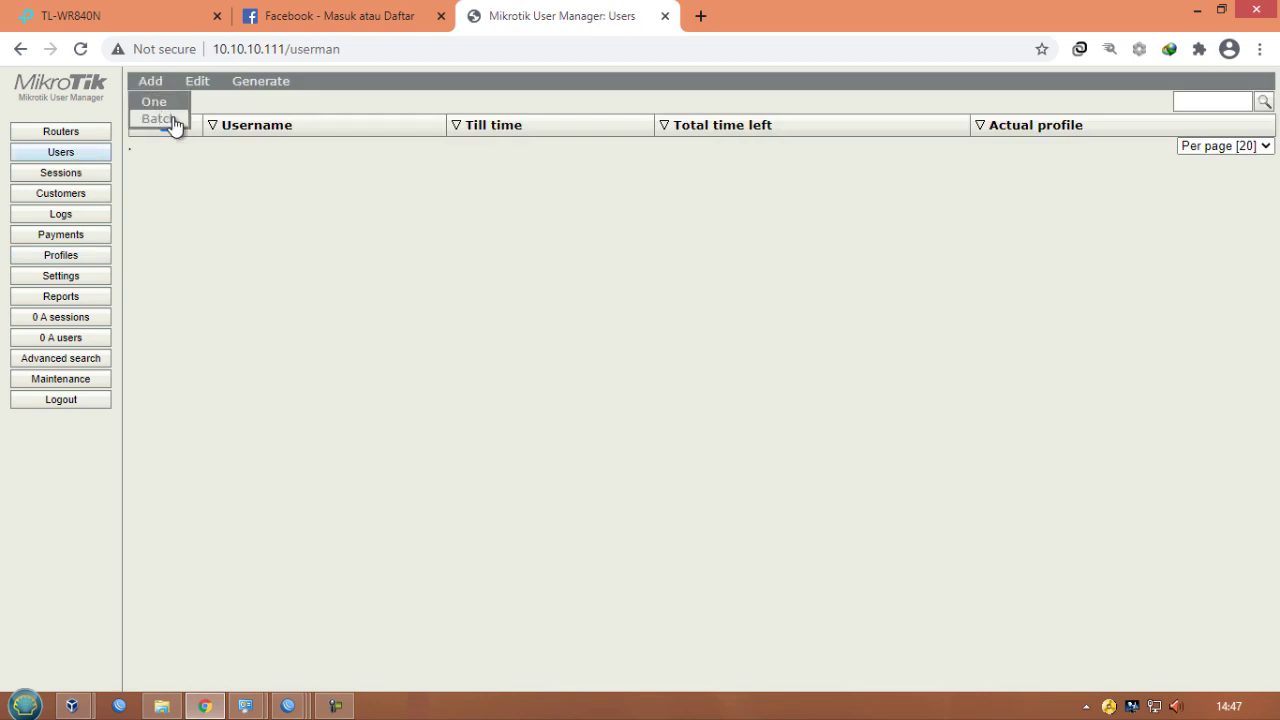
pyautogui.click(160, 119)
pyautogui.click(613, 199)
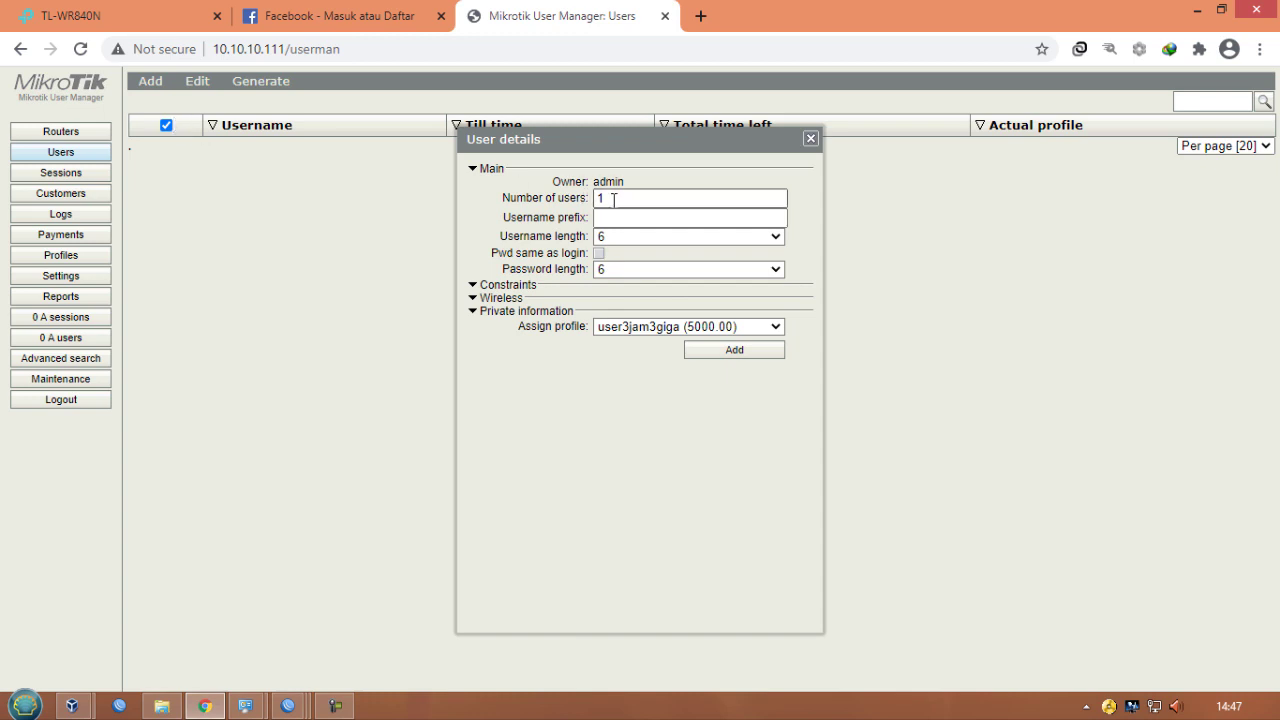
pyautogui.moveTo(613, 199); pyautogui.dragTo(582, 200)
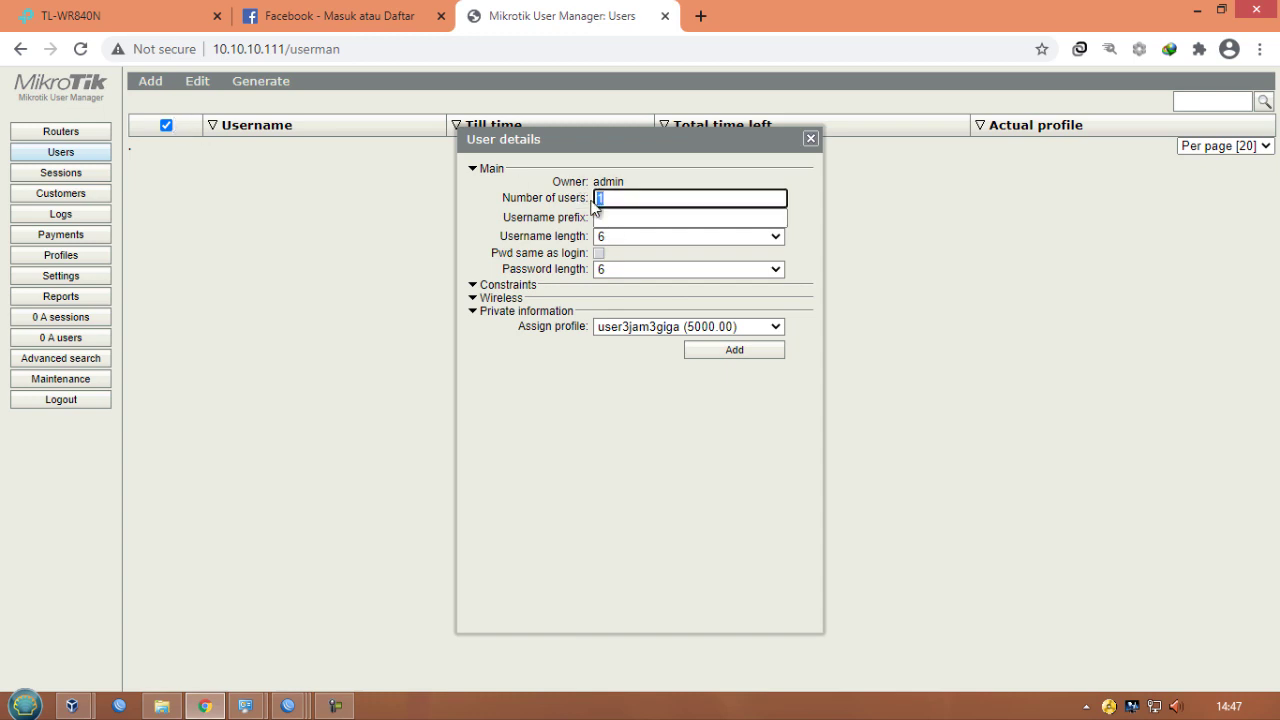
pyautogui.write('20')
pyautogui.click(618, 213)
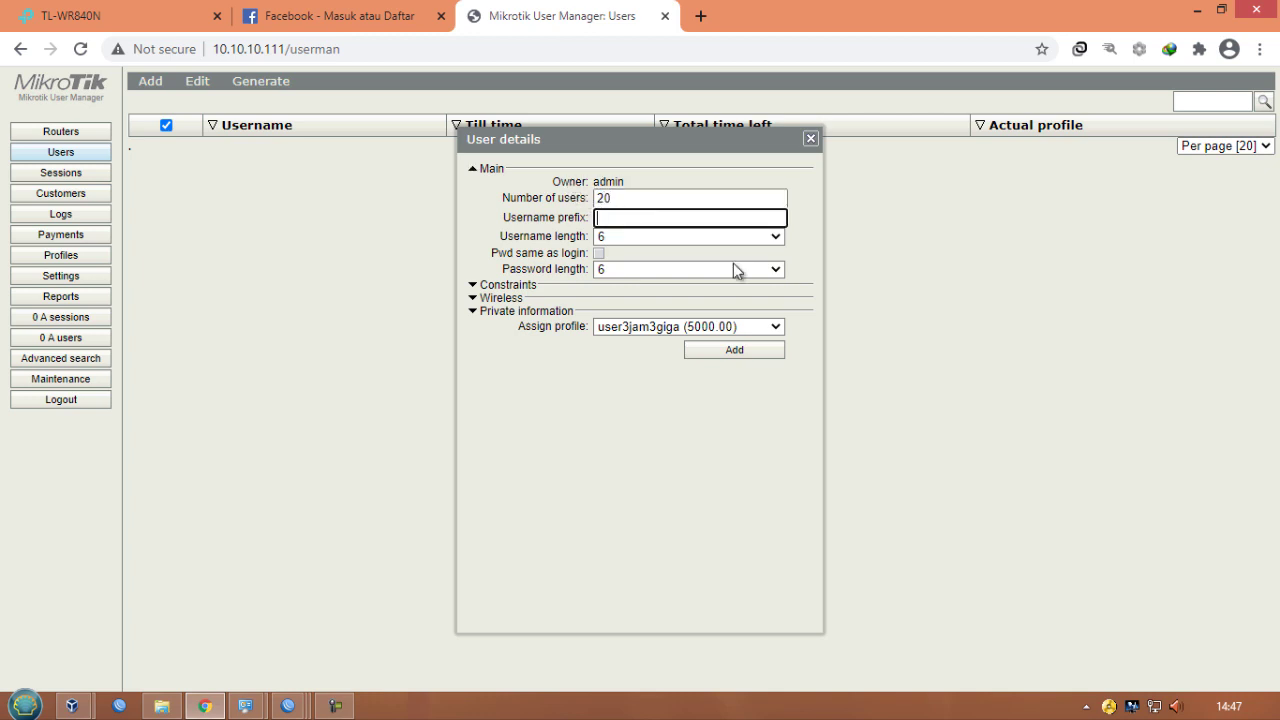
# - Set username prefix UKK, username and password length 3, and add the batch with the user3jam3giga profile
pyautogui.write('UKK')
pyautogui.click(687, 242)
pyautogui.click(667, 256)
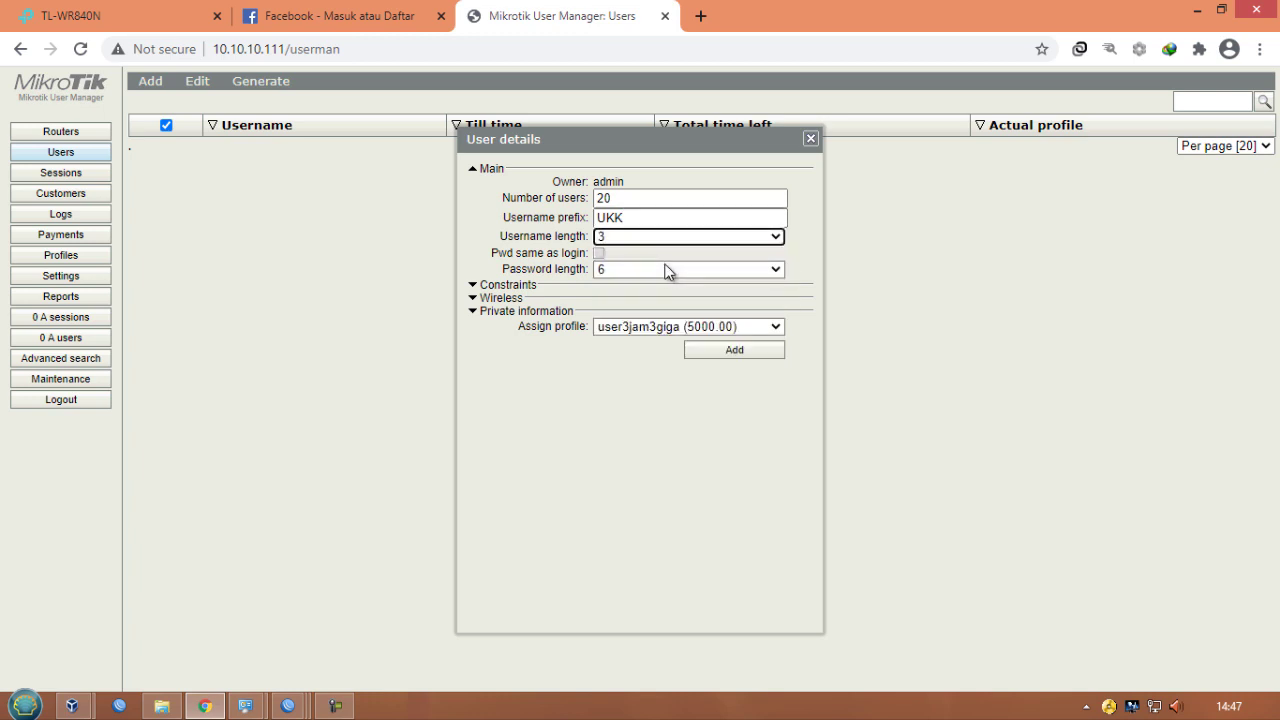
pyautogui.click(667, 270)
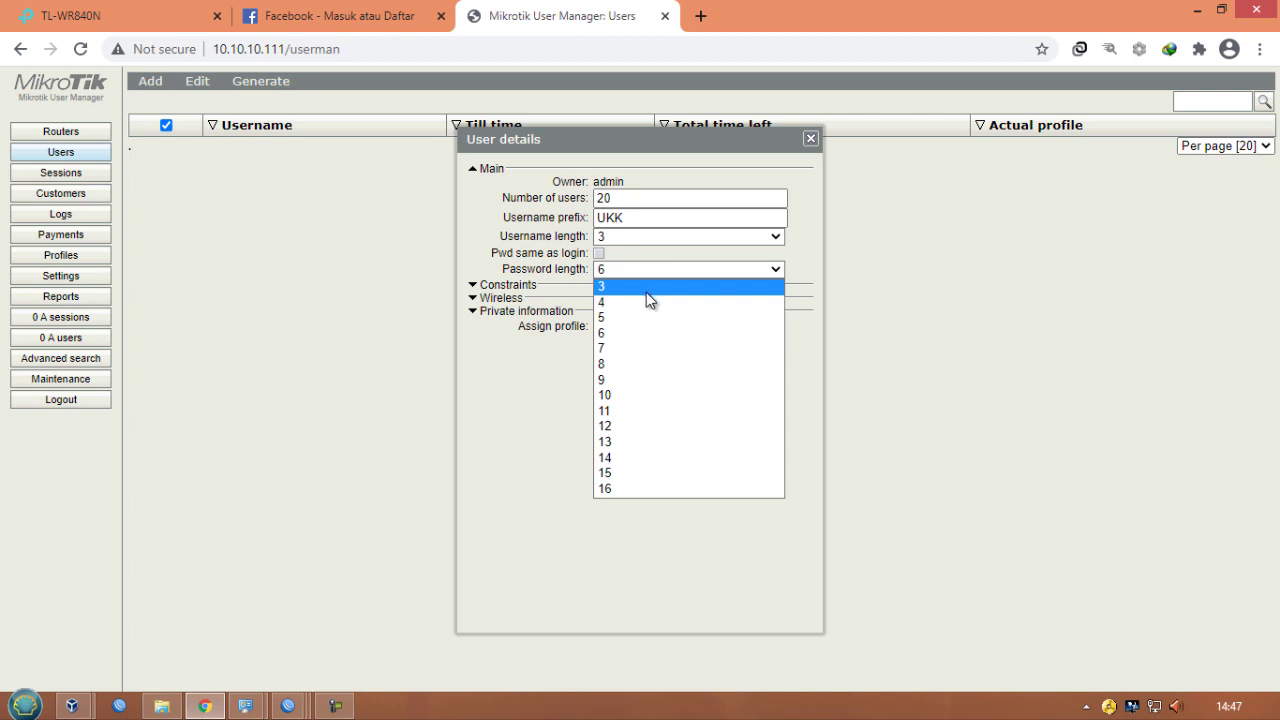
pyautogui.click(641, 287)
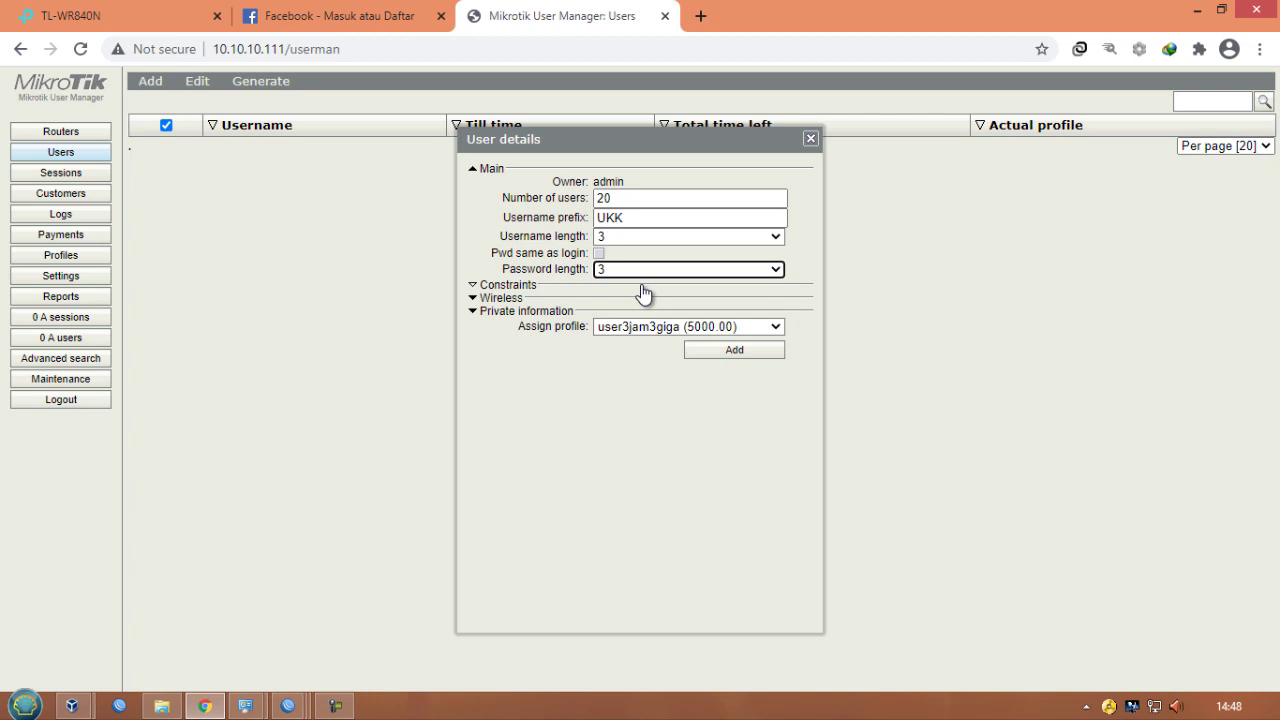
pyautogui.click(716, 355)
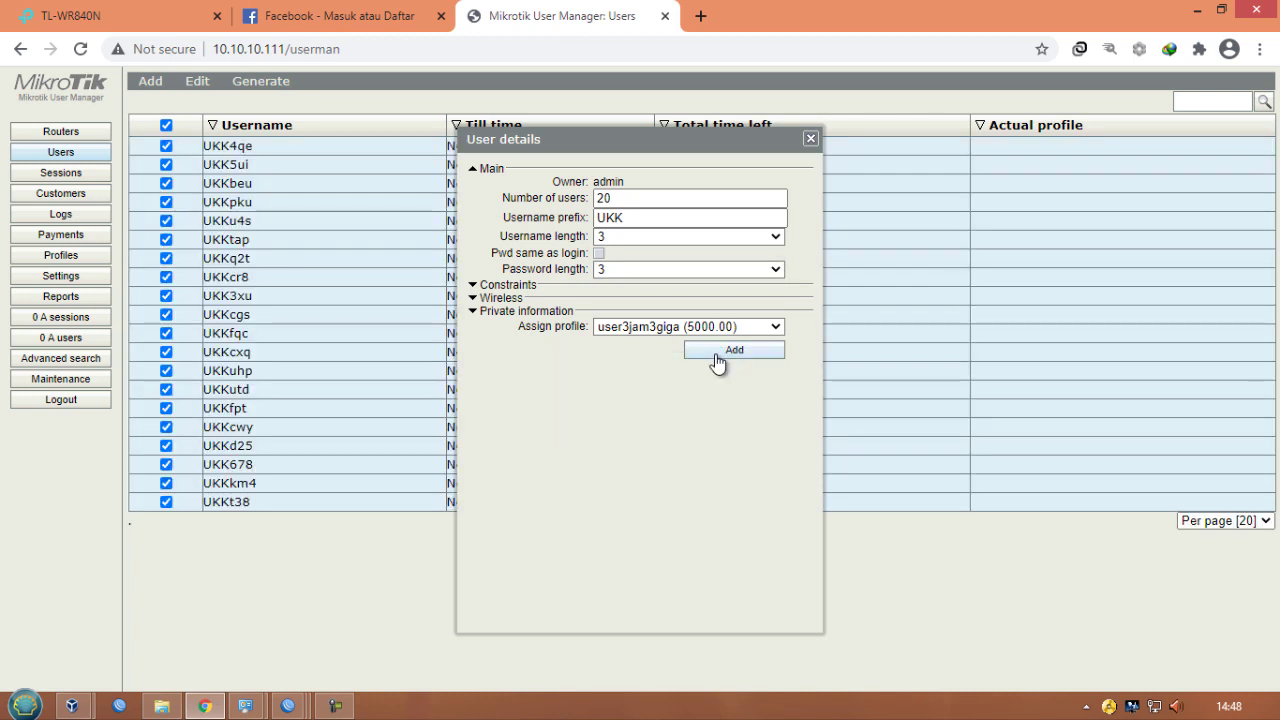
pyautogui.click(811, 139)
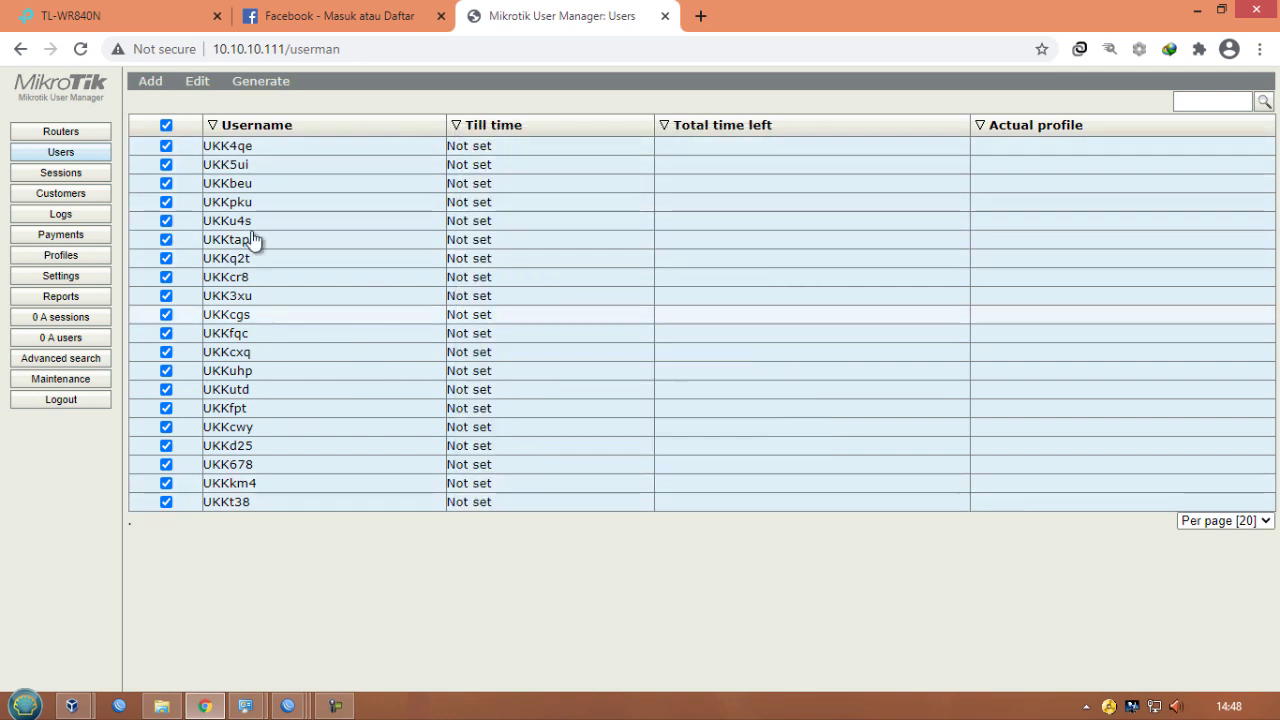
# - Open the first generated user's details to review its credentials
pyautogui.click(264, 146)
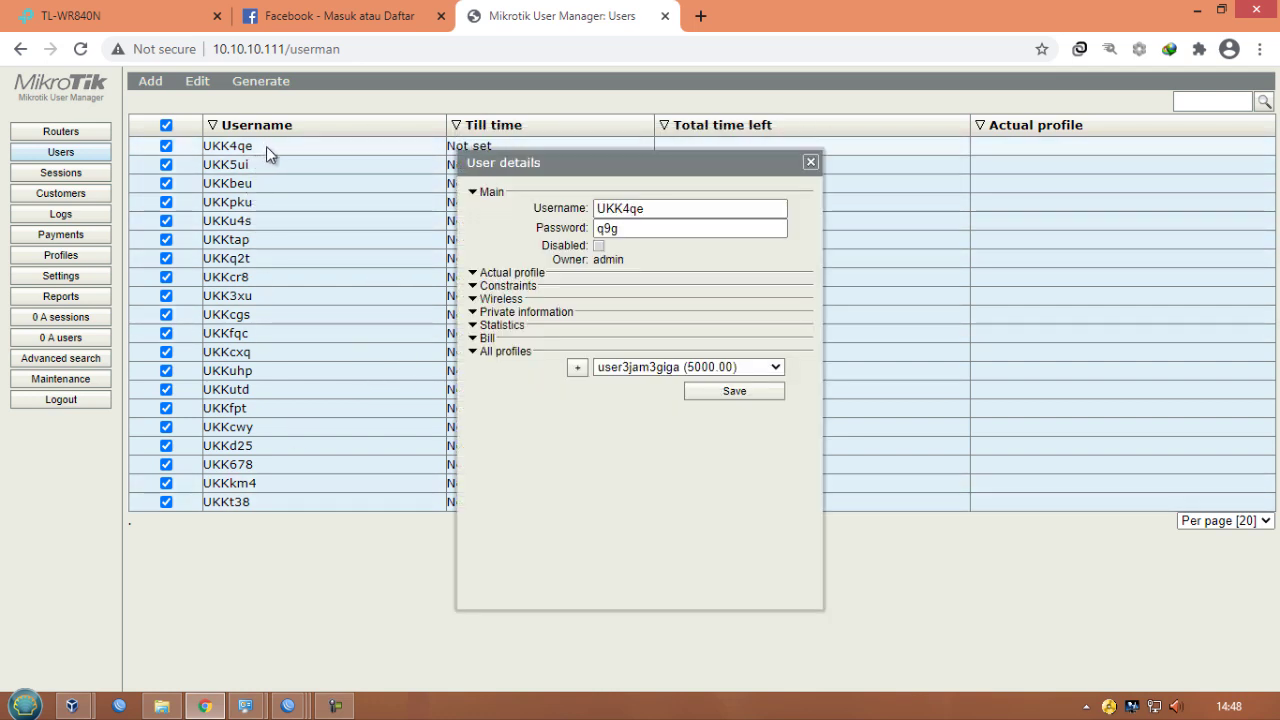
pyautogui.moveTo(659, 209); pyautogui.dragTo(596, 232)
pyautogui.click(632, 231)
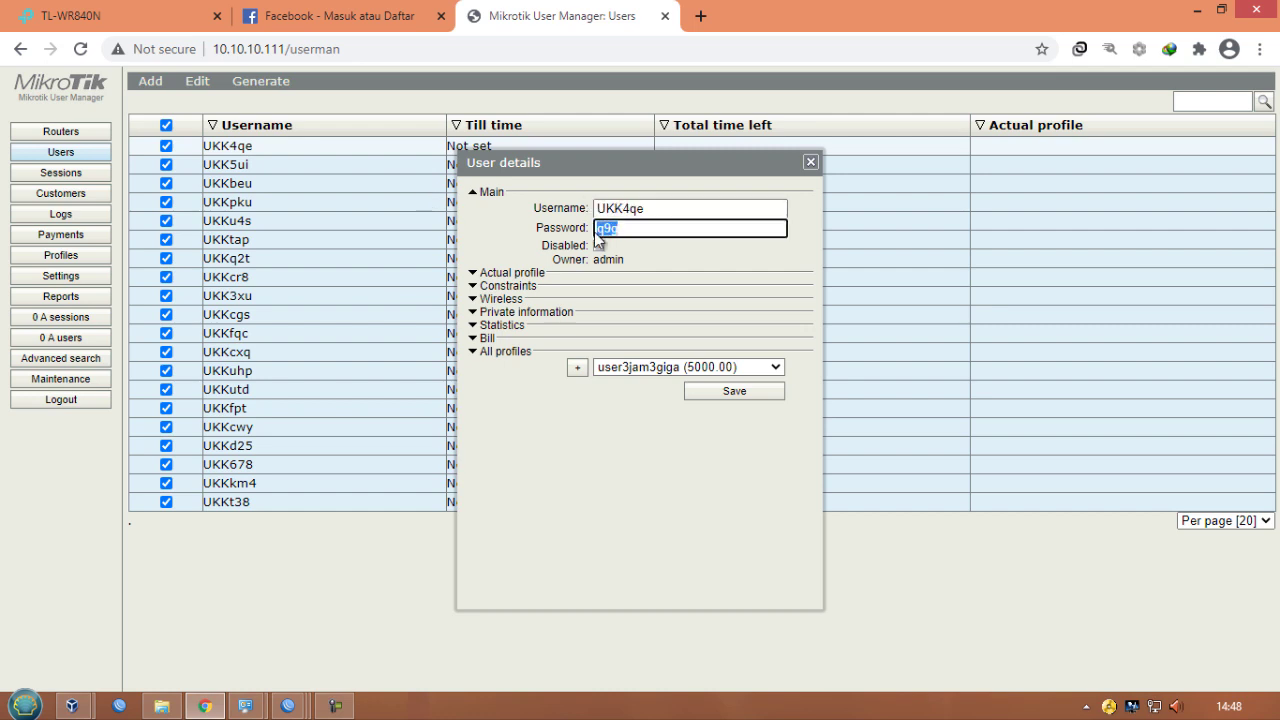
pyautogui.click(810, 163)
# - Generate vouchers for the users and highlight the first user's login and password
pyautogui.click(261, 81)
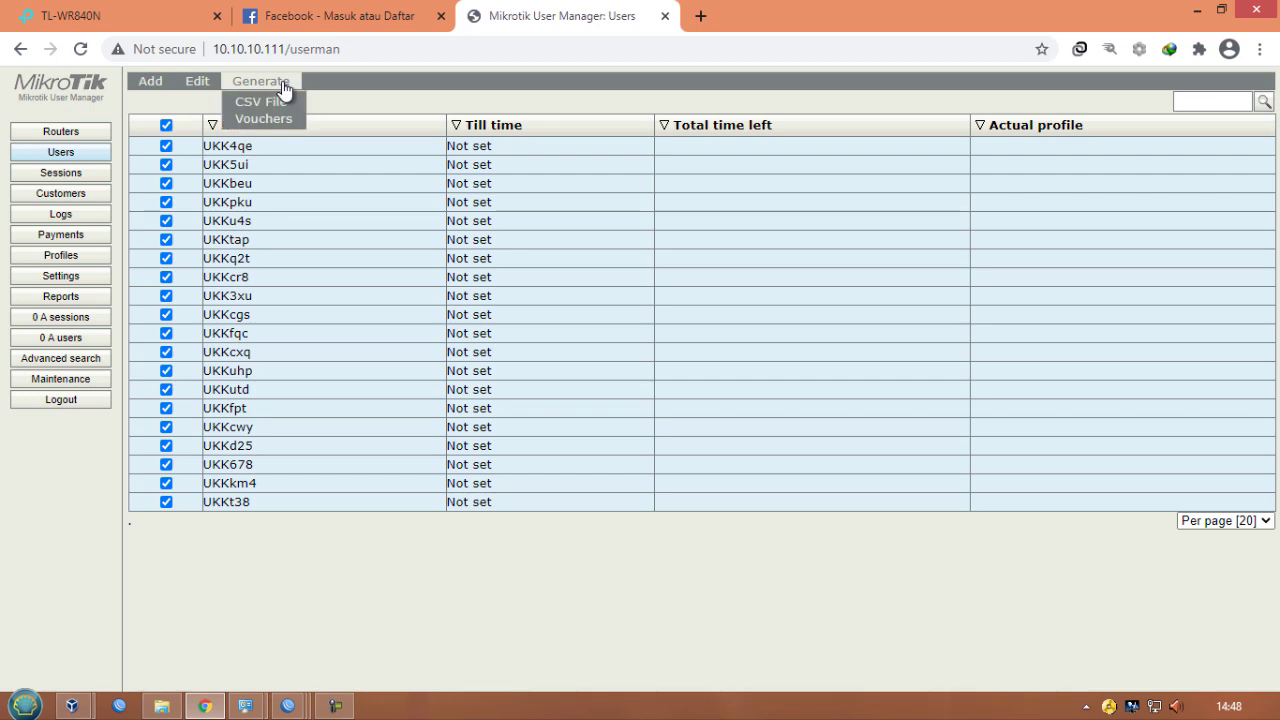
pyautogui.click(278, 119)
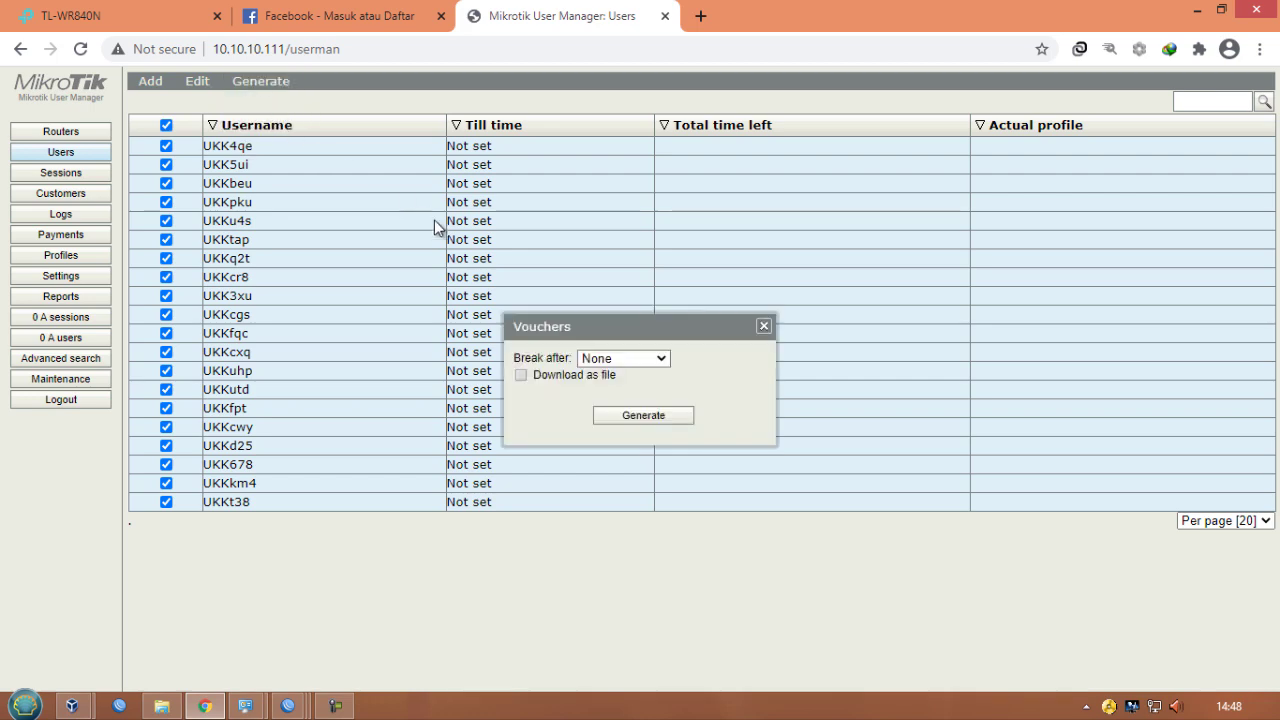
pyautogui.click(641, 416)
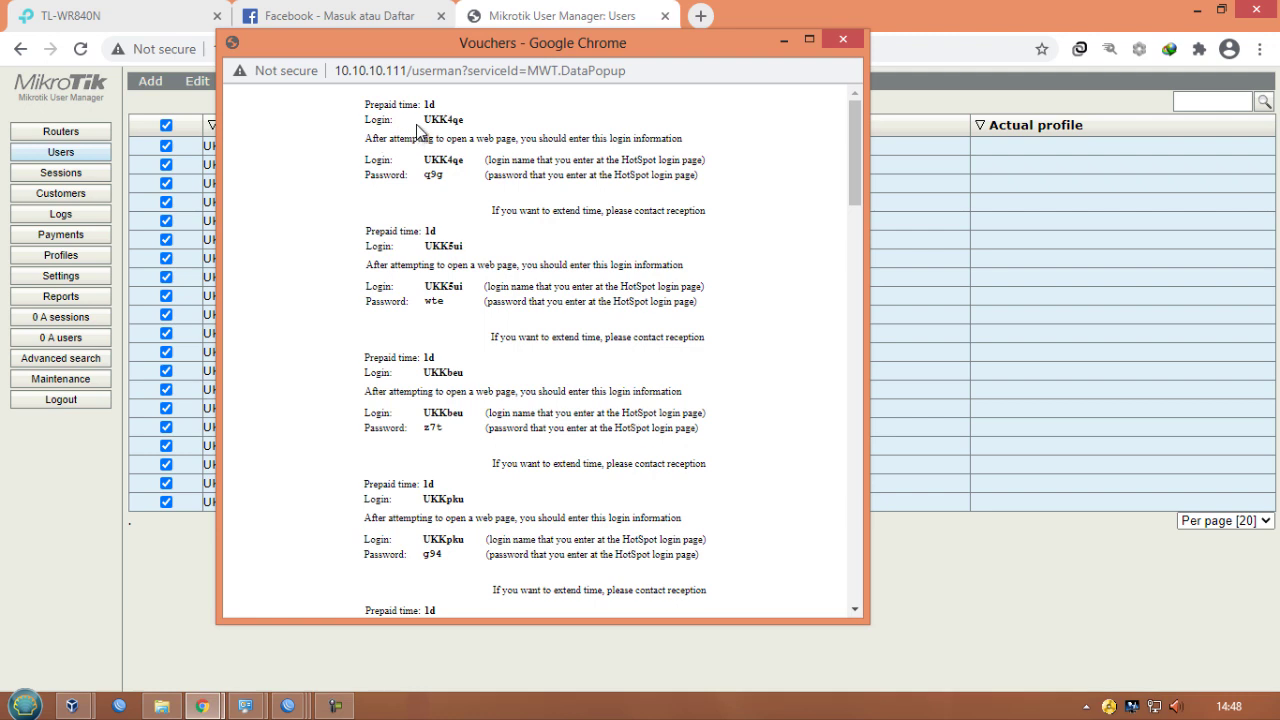
pyautogui.moveTo(424, 119); pyautogui.dragTo(448, 180)
pyautogui.click(432, 160)
pyautogui.click(434, 166)
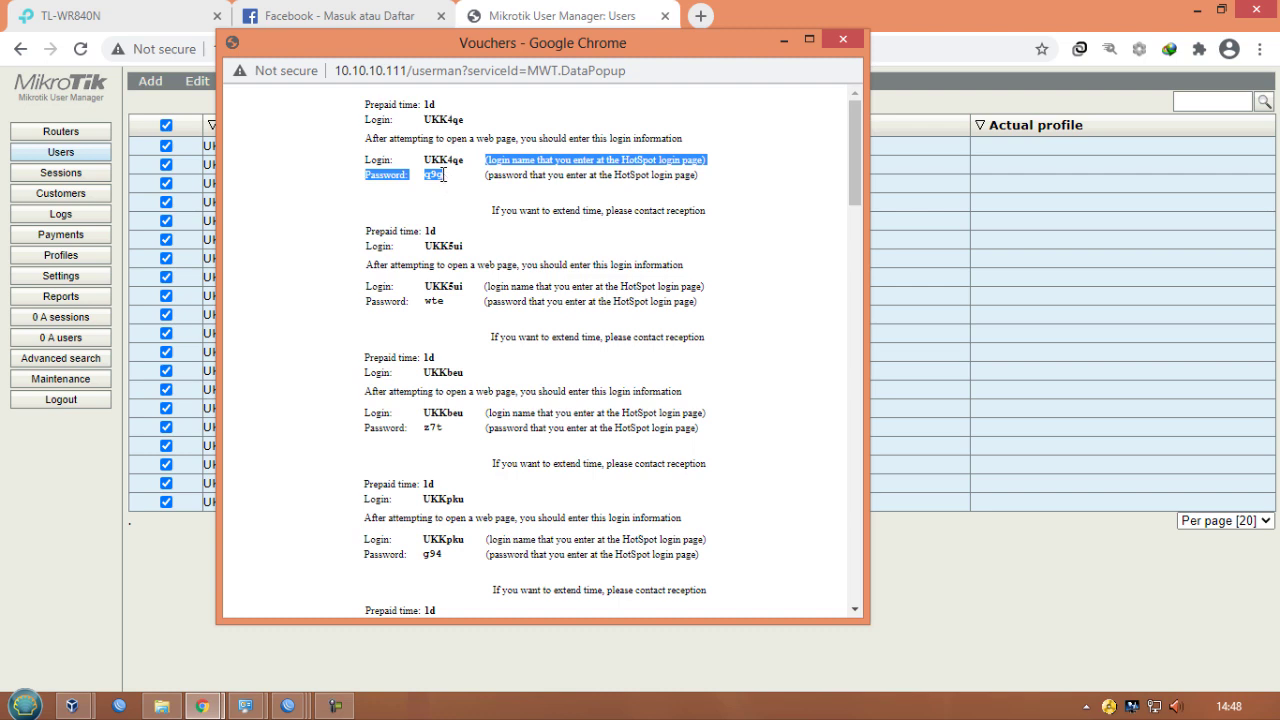
pyautogui.click(434, 176)
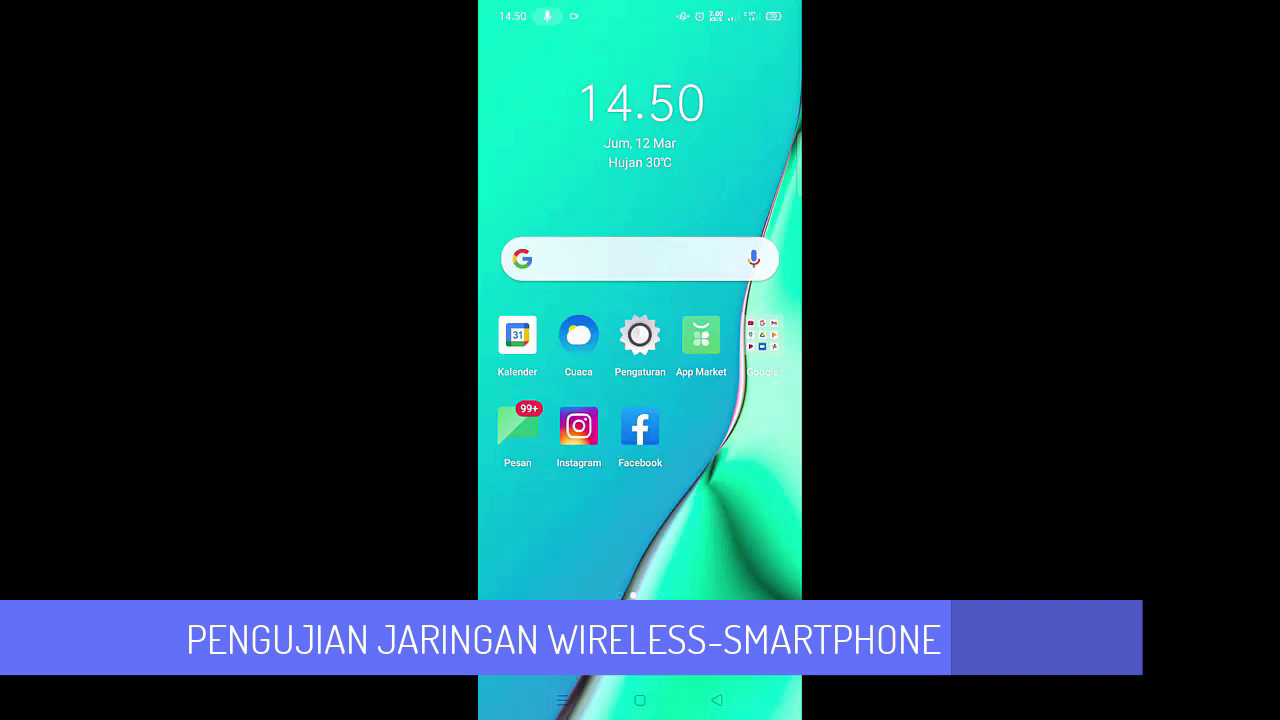
# - On the smartphone, open Wi-Fi settings and connect to the sena@proxyUKK network
pyautogui.moveTo(640, 10); pyautogui.dragTo(640, 330)
pyautogui.click(518, 139)
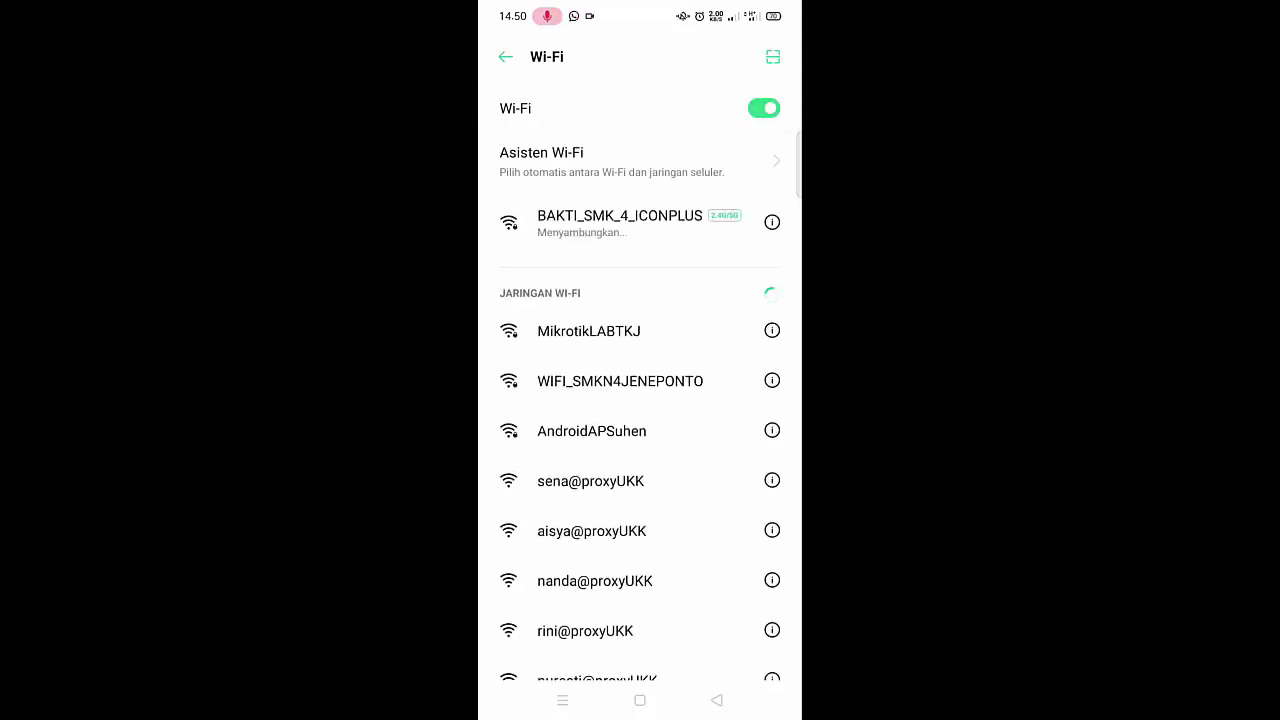
pyautogui.scroll(-2, 640, 380)
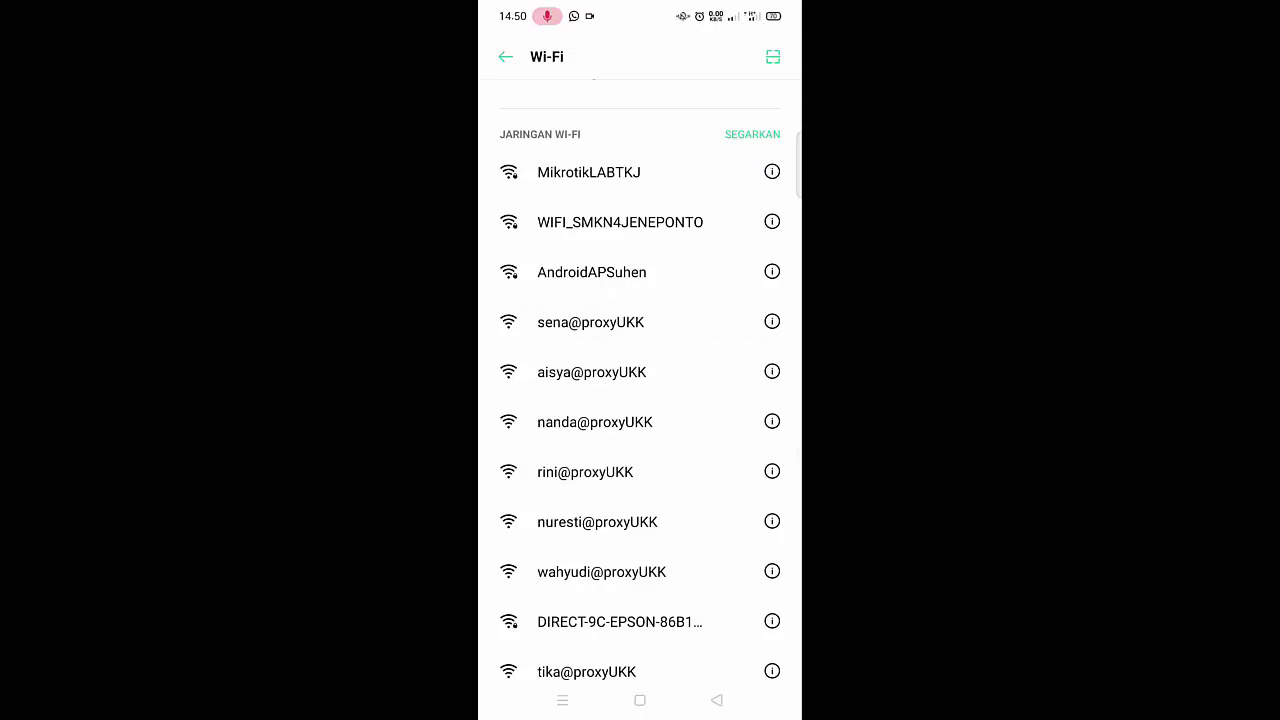
pyautogui.click(591, 322)
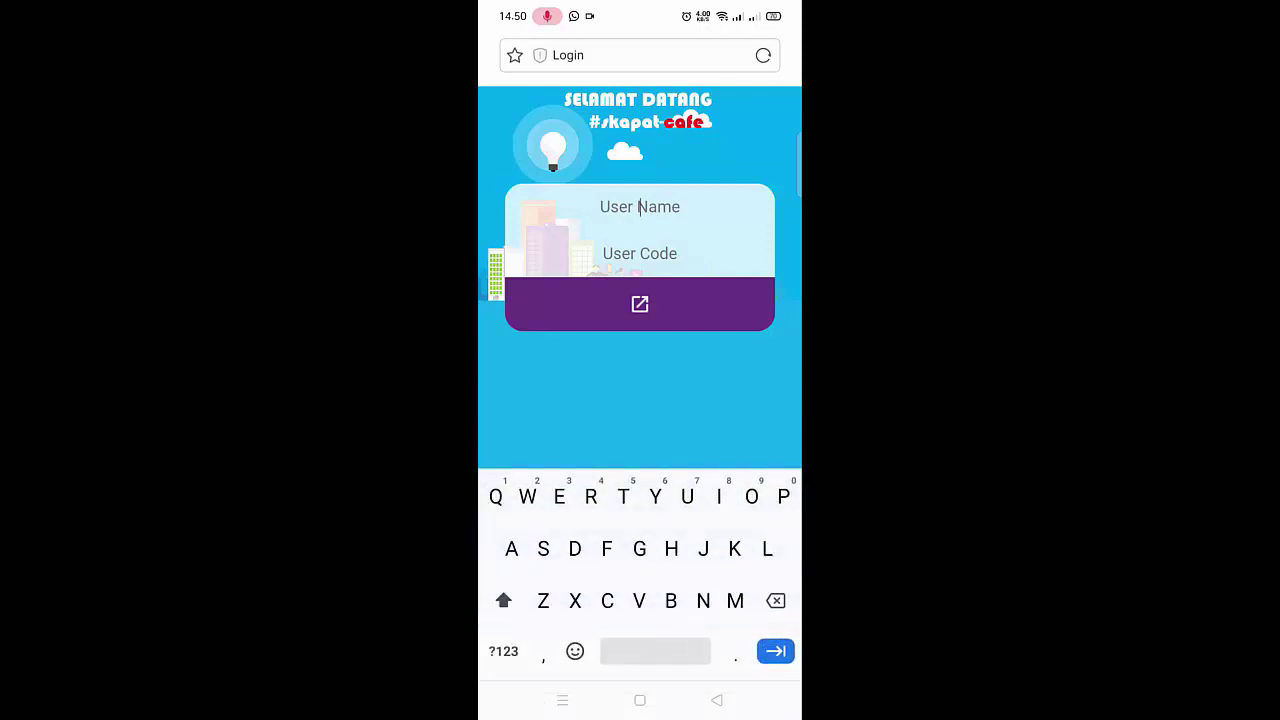
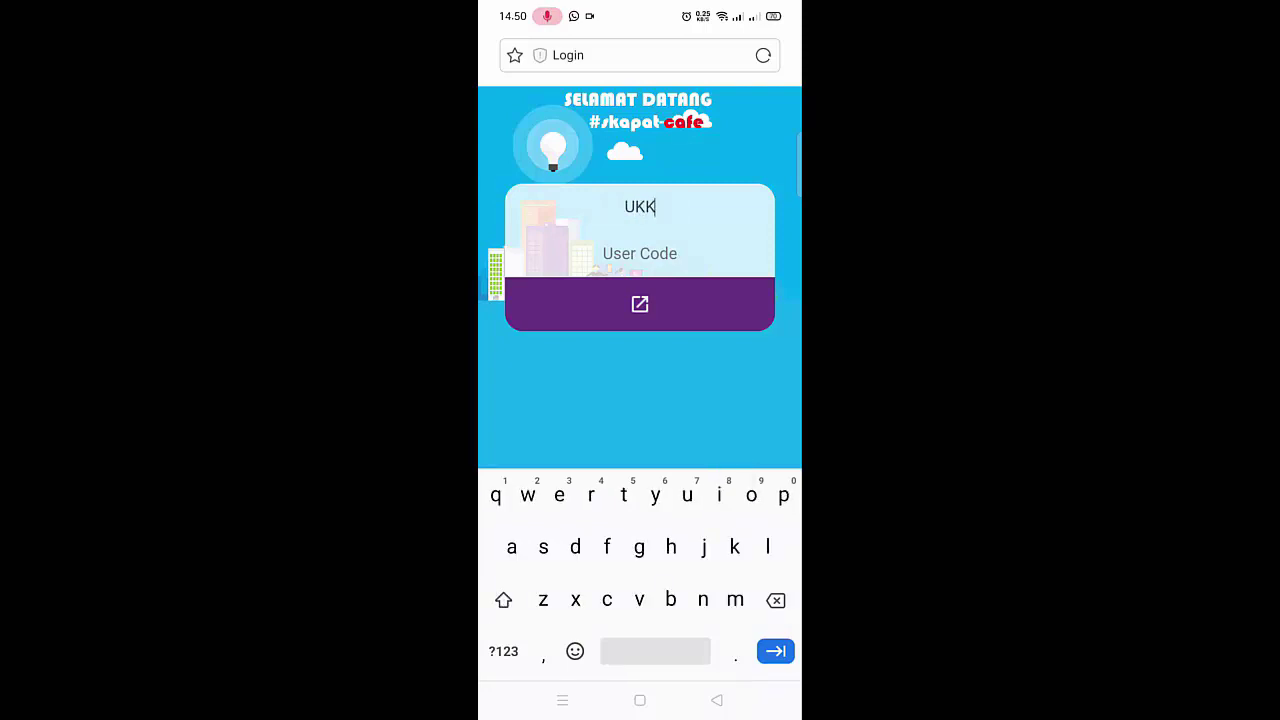
# - Log in on the hotspot page with the first voucher's username and password
pyautogui.click(640, 254)
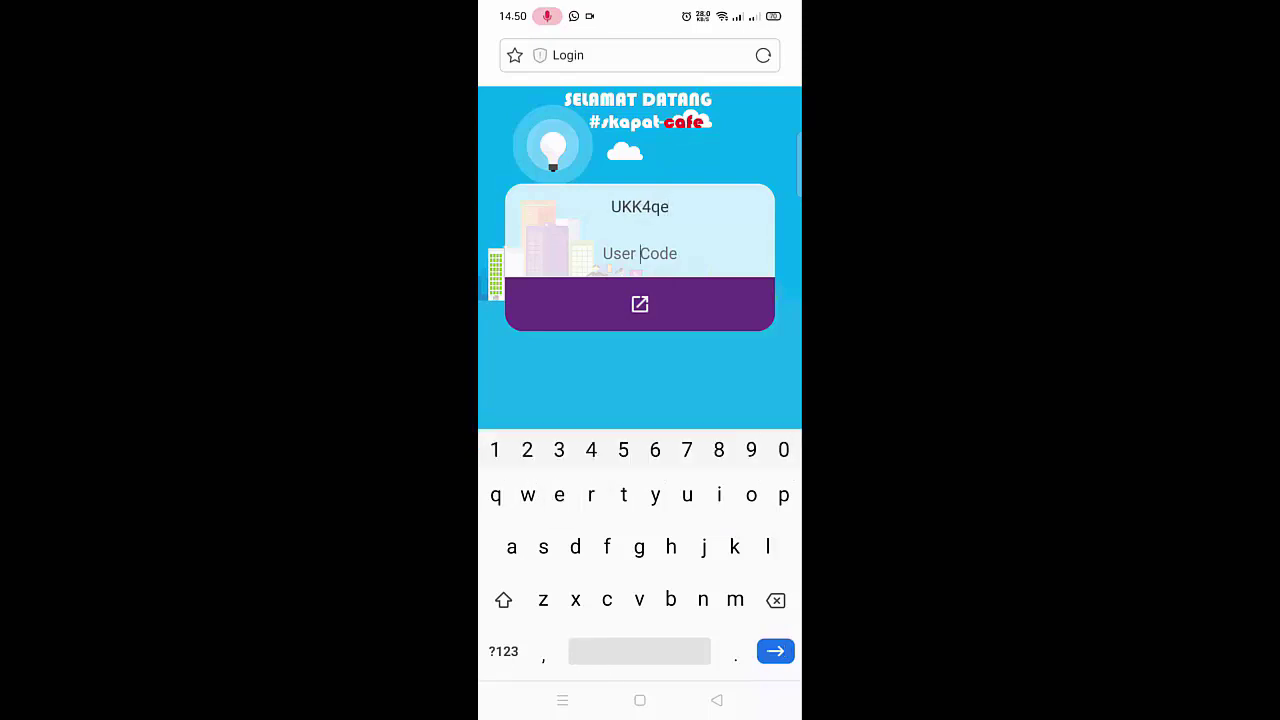
pyautogui.press('Return')
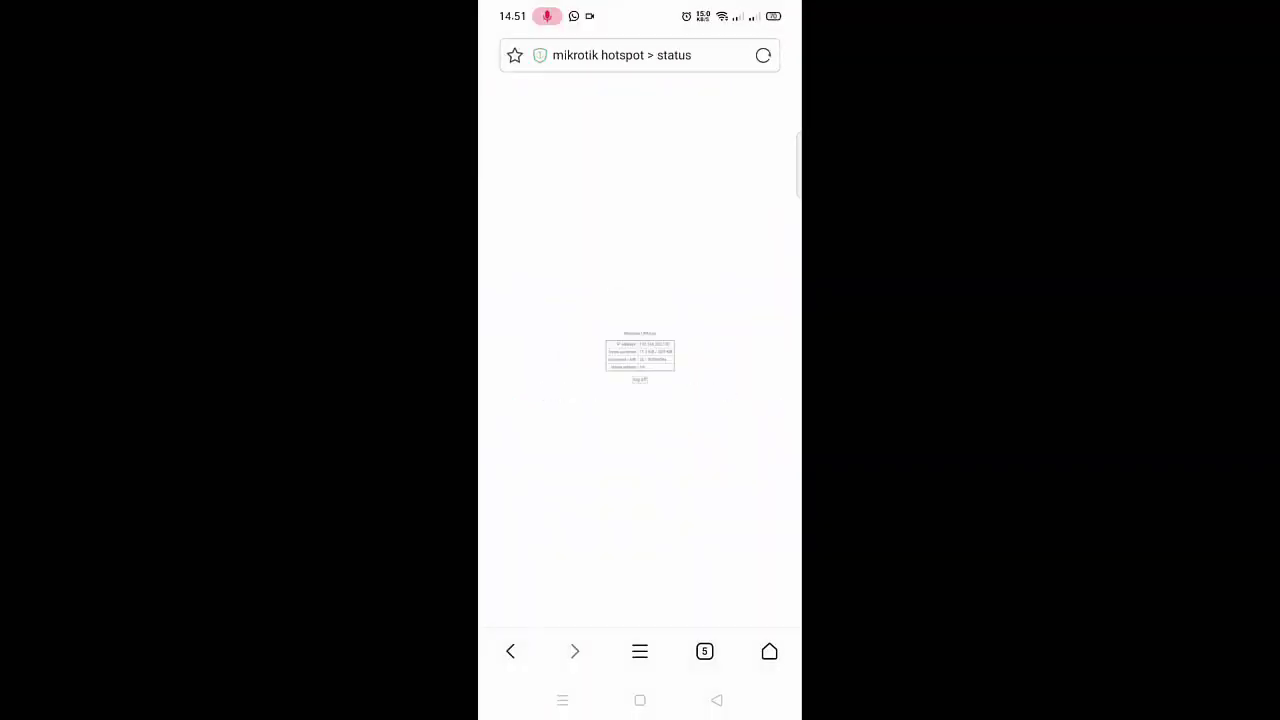
# - Browse to kompas.com from the hotspot status page to test internet access
pyautogui.scroll(5, 640, 400)
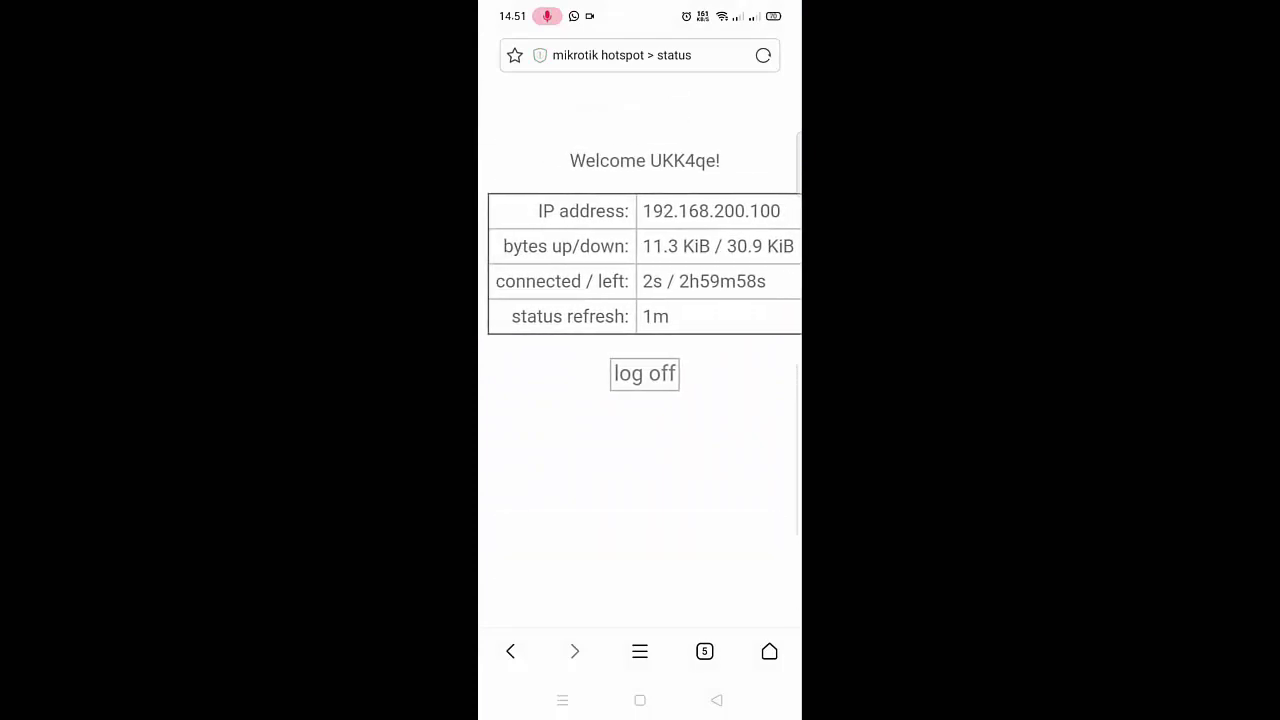
pyautogui.hscroll(1, 640, 300)
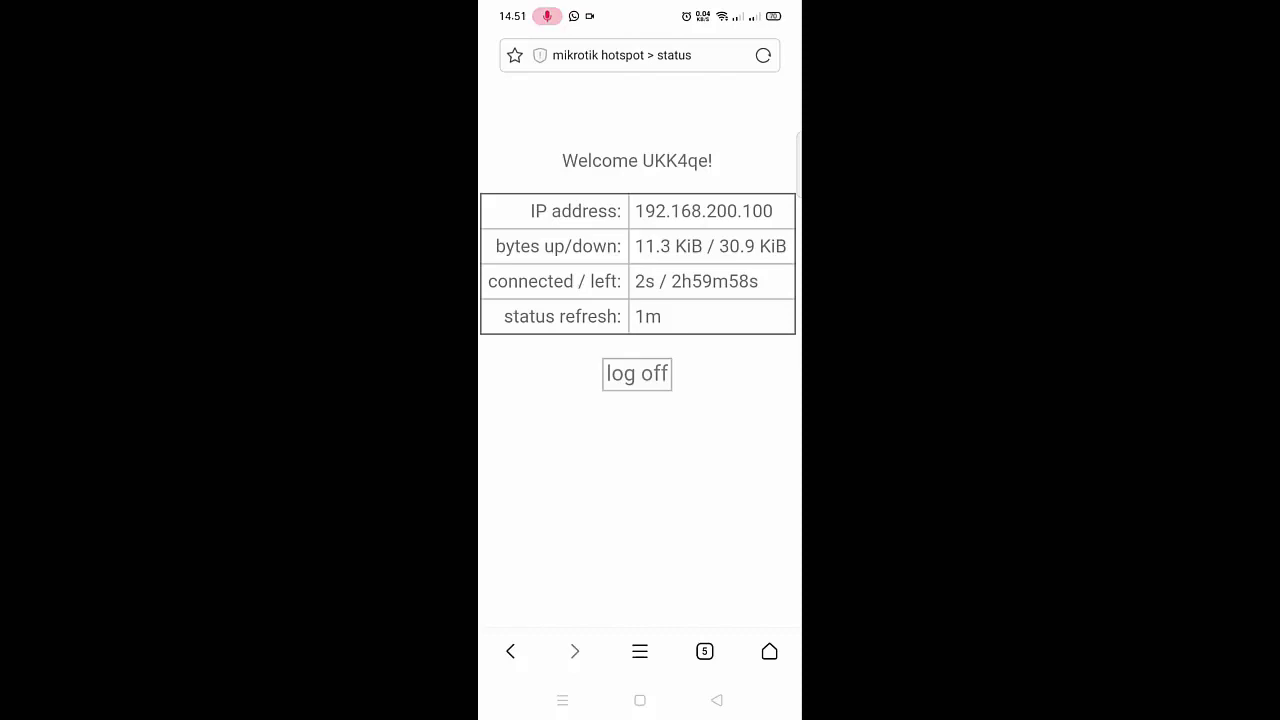
pyautogui.click(622, 56)
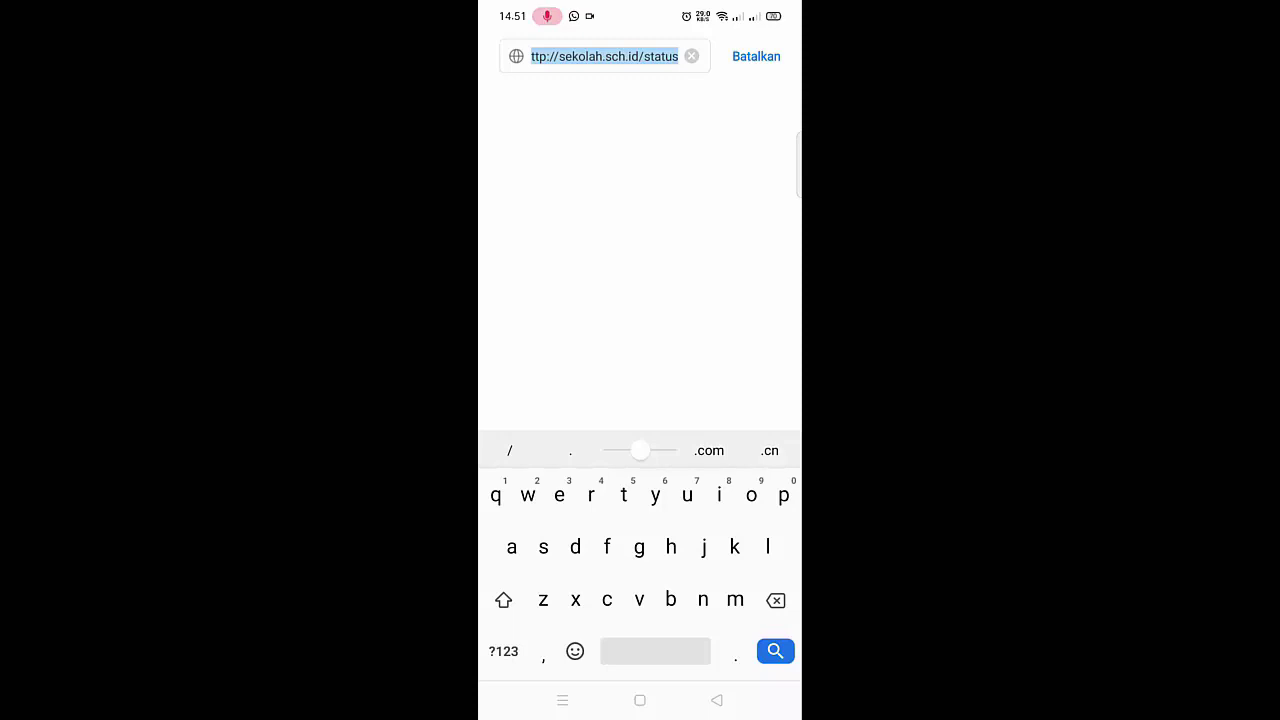
pyautogui.write('kompas')
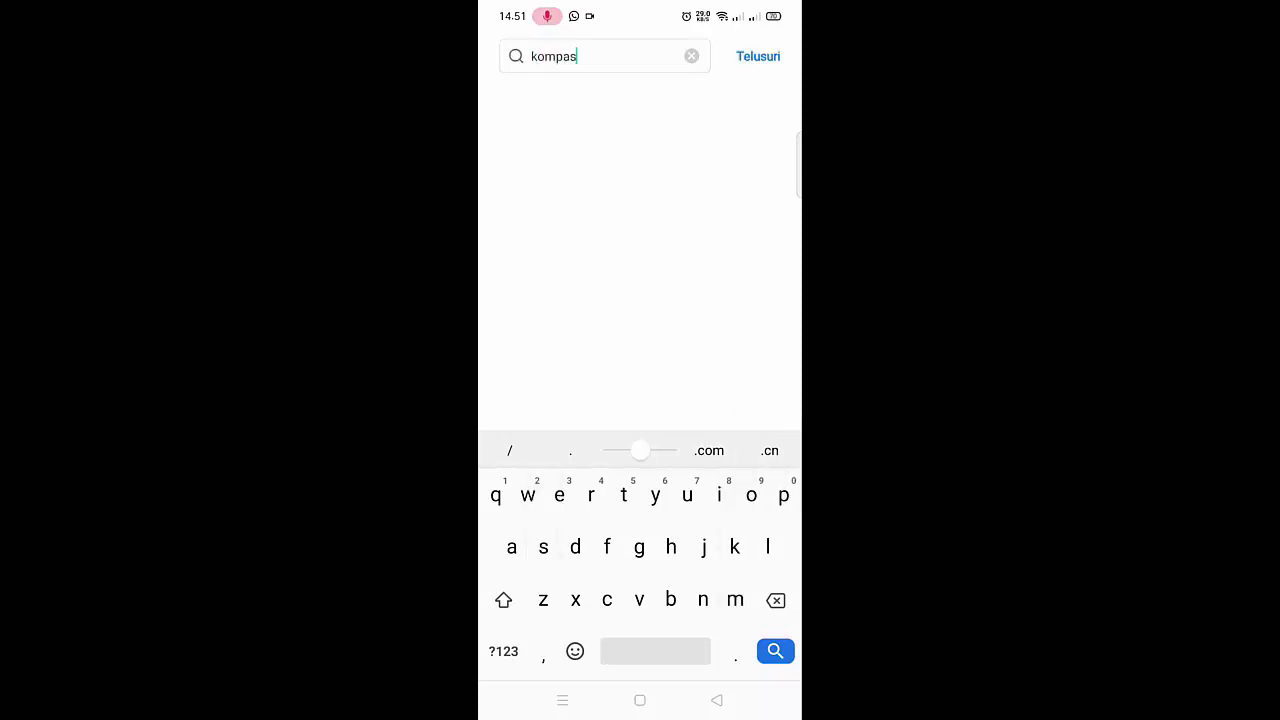
pyautogui.write('.com')
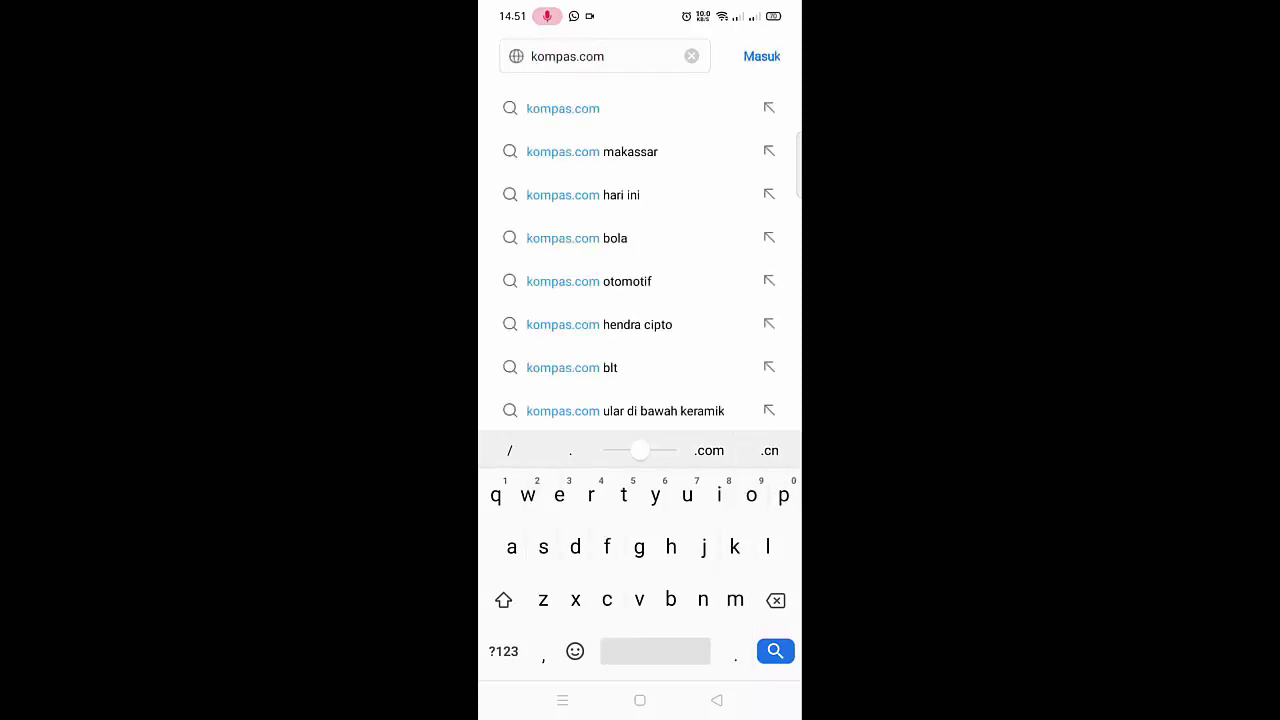
pyautogui.press('Return')
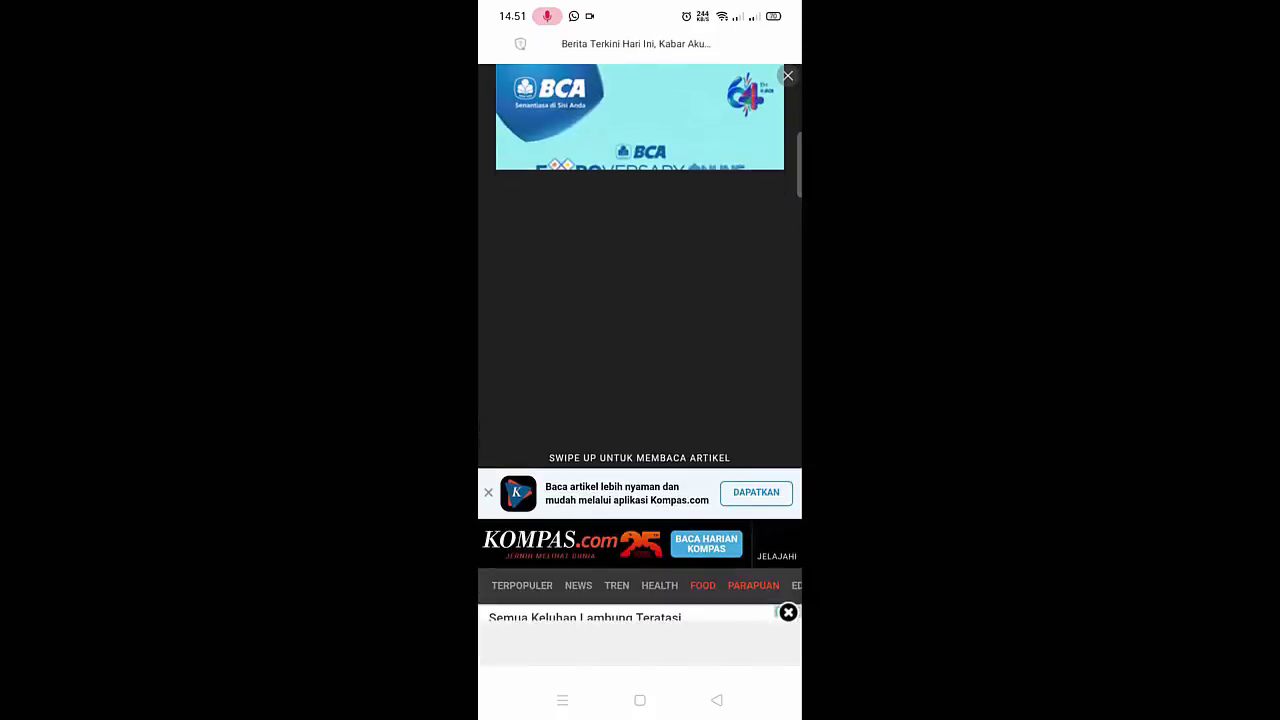
pyautogui.scroll(-5, 640, 360)
pyautogui.scroll(-3, 640, 360)
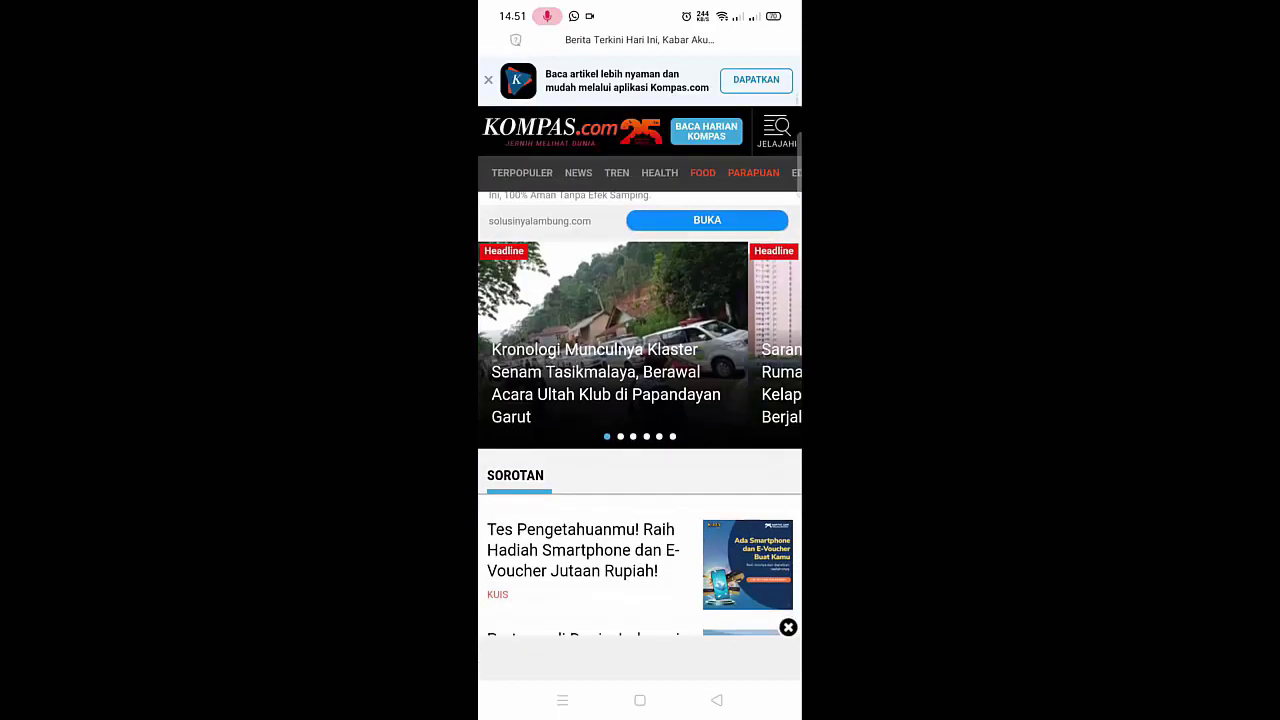
pyautogui.scroll(5, 640, 400)
# - Open smkn4jeneponto.sch.id in the browser and scroll through the page
pyautogui.click(620, 52)
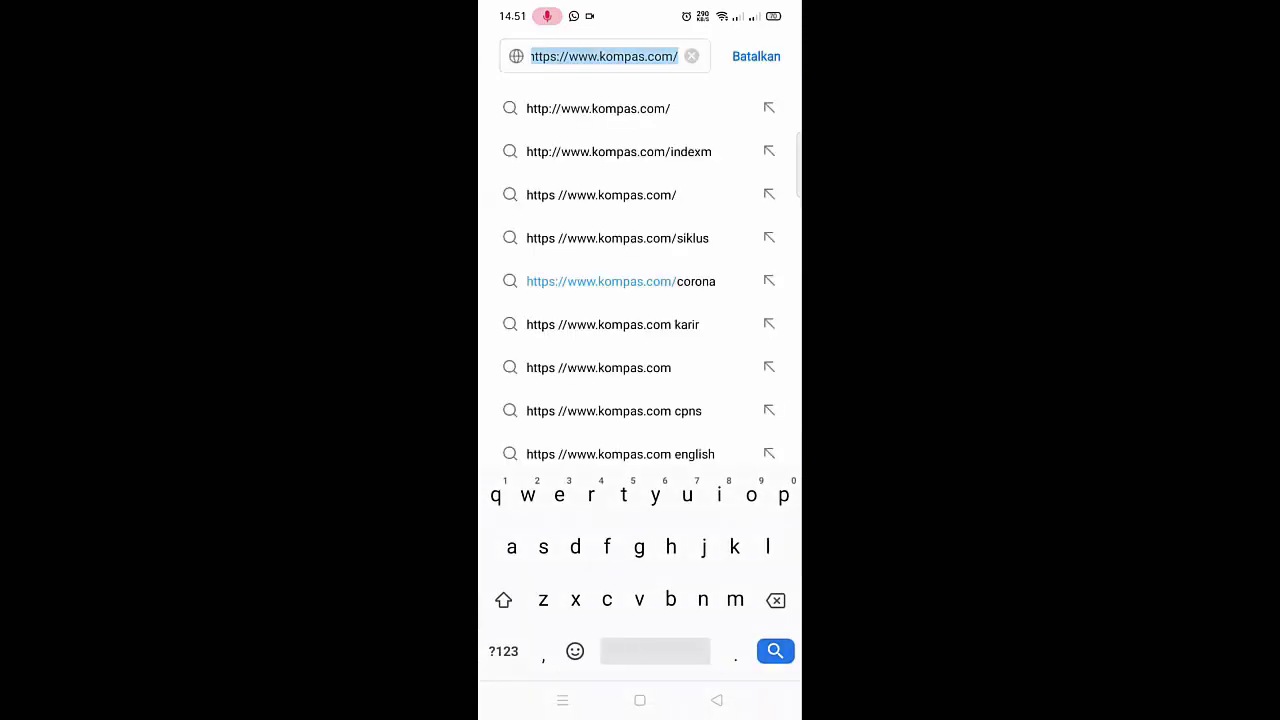
pyautogui.write('smkn')
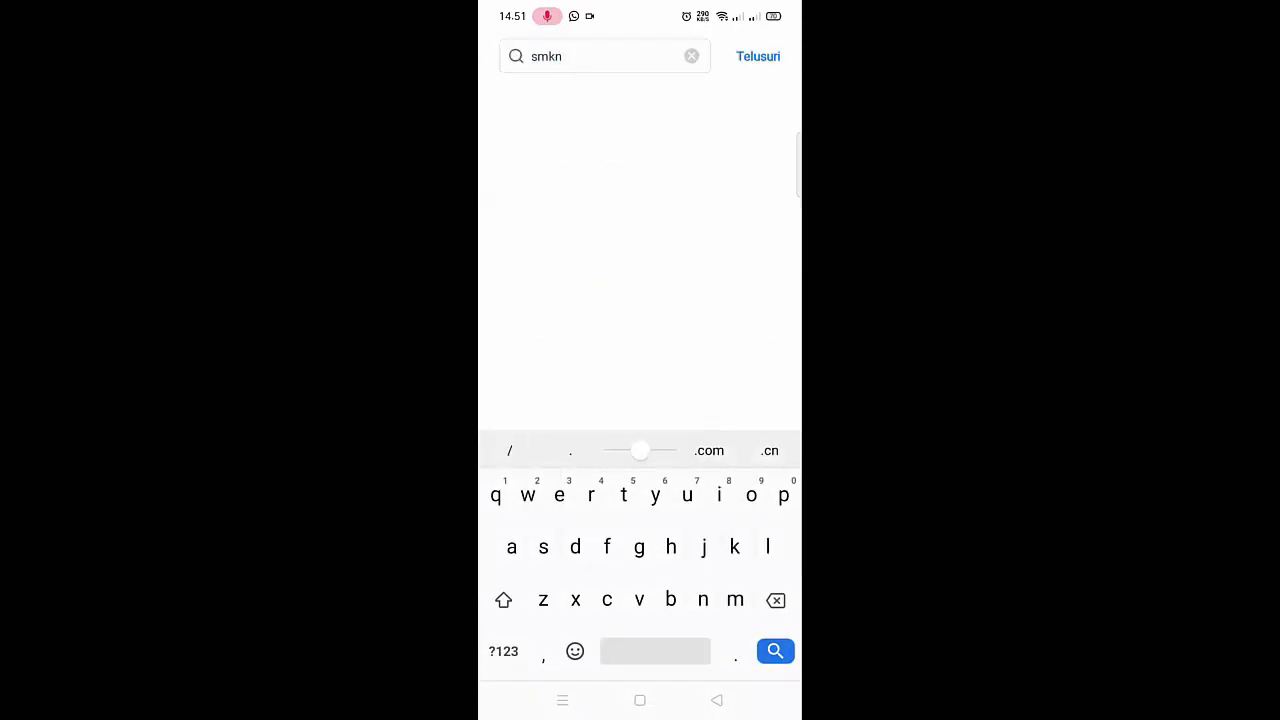
pyautogui.write('4jene')
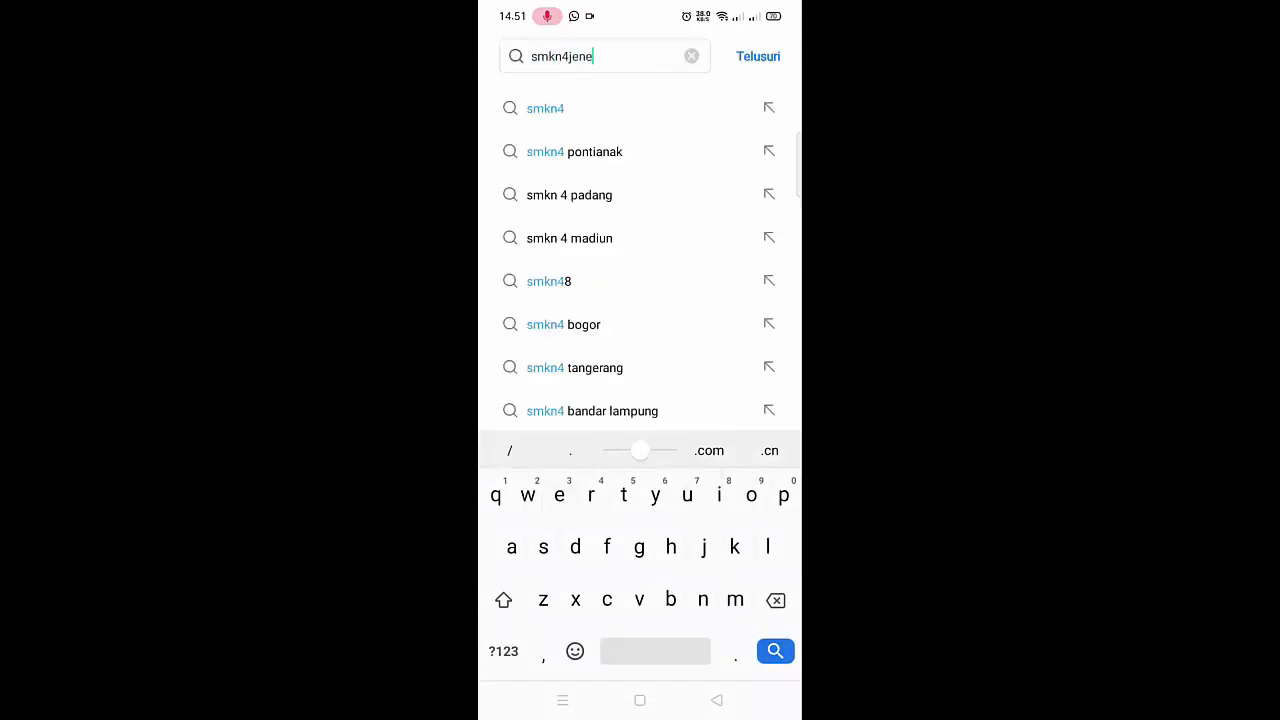
pyautogui.write('pont')
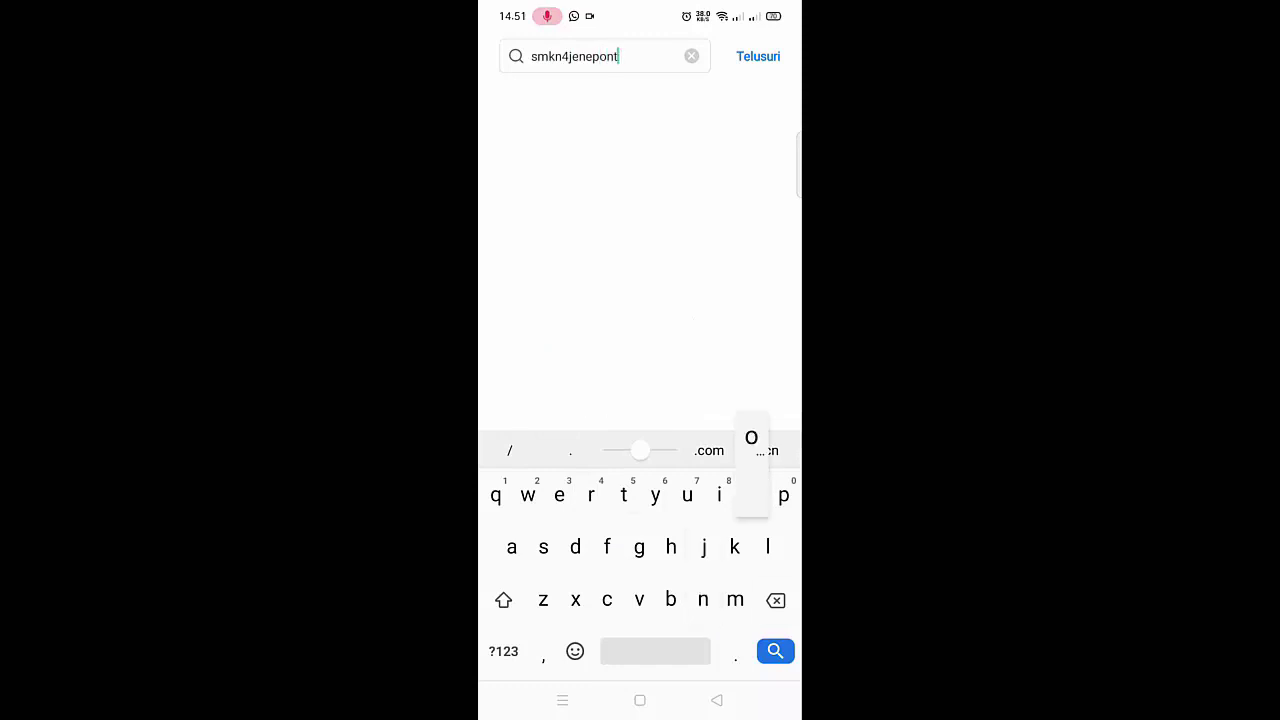
pyautogui.write('o.sch.id')
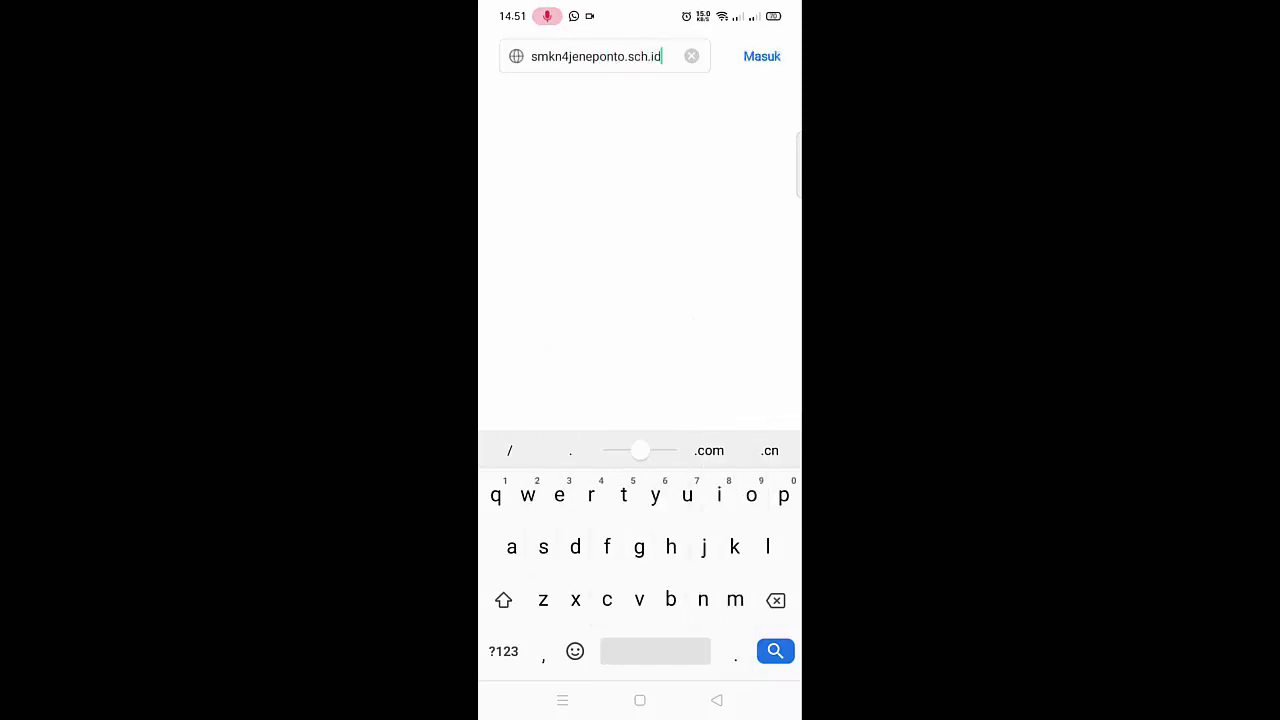
pyautogui.press('Return')
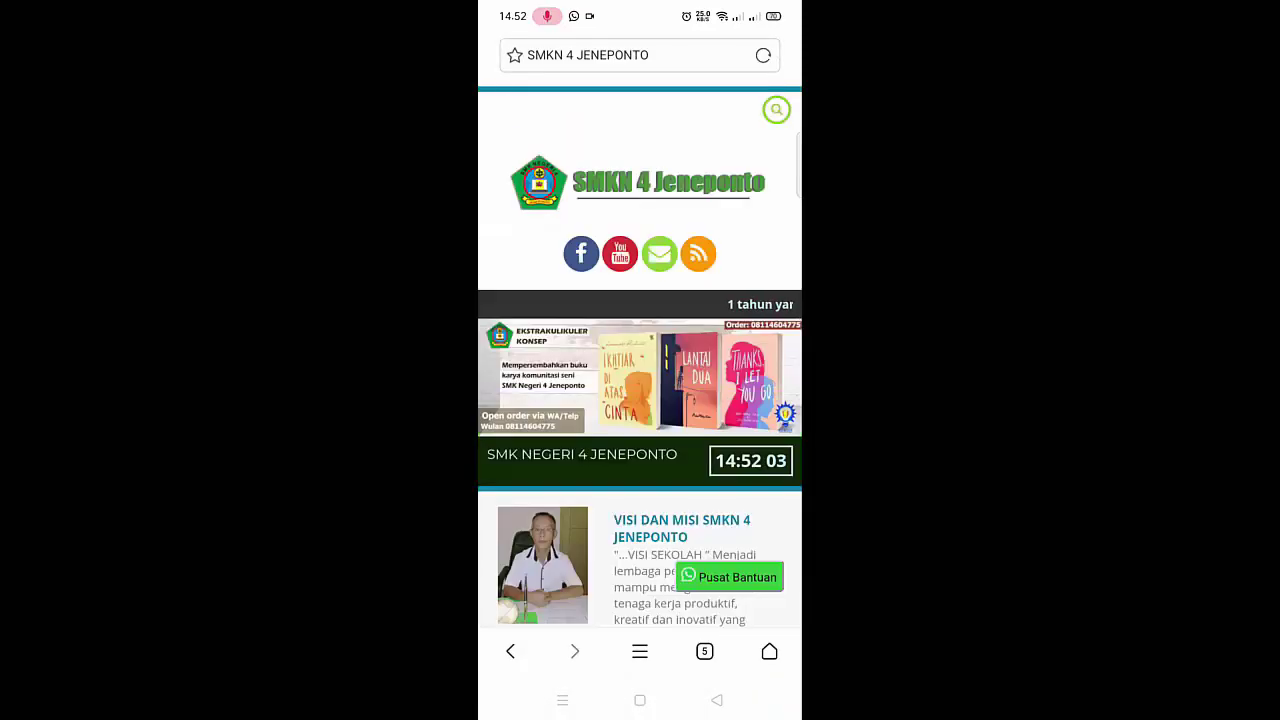
pyautogui.scroll(-2, 640, 380)
pyautogui.scroll(-10, 640, 380)
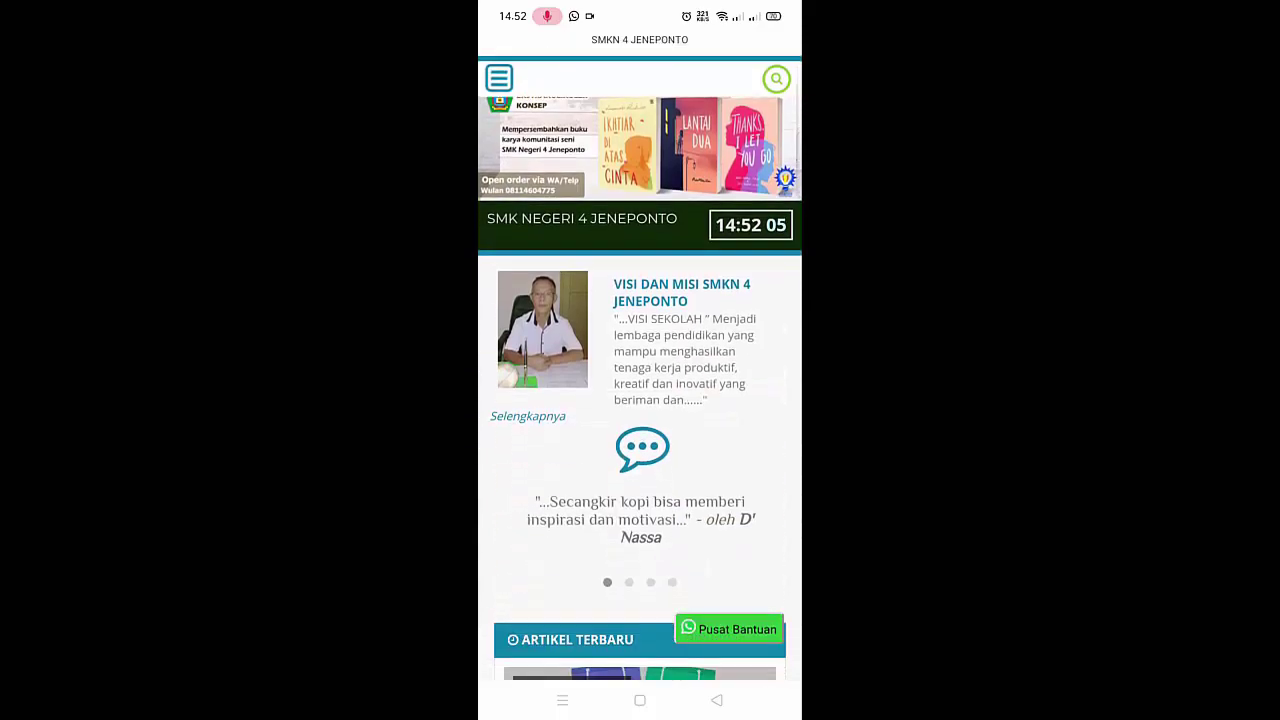